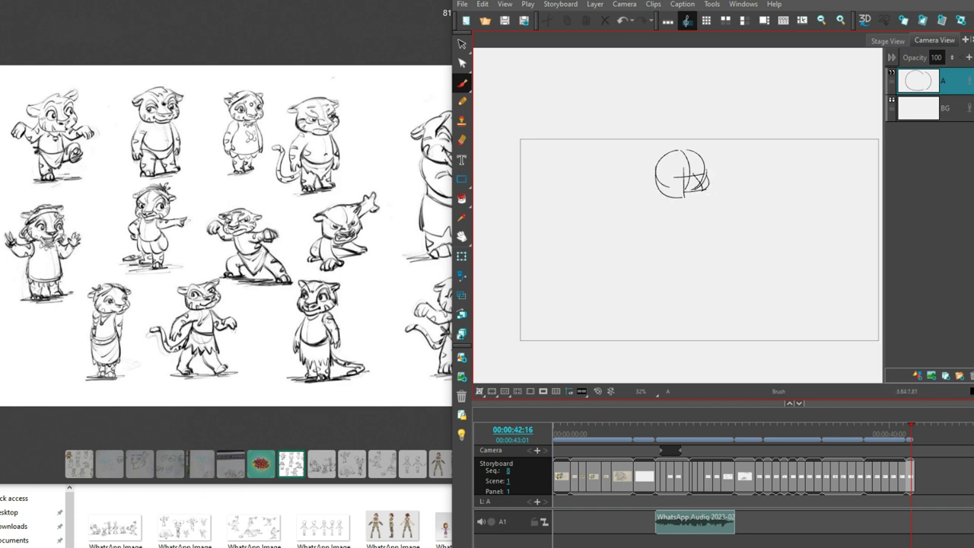
# - Draw two pointed ears on top of the rough cat head
pyautogui.moveTo(659, 157)
pyautogui.mouseDown()
pyautogui.moveTo(652, 163)
pyautogui.moveTo(664, 157)
pyautogui.mouseUp()
pyautogui.moveTo(697, 152); pyautogui.dragTo(713, 163)
pyautogui.scroll(2, 772, 296)
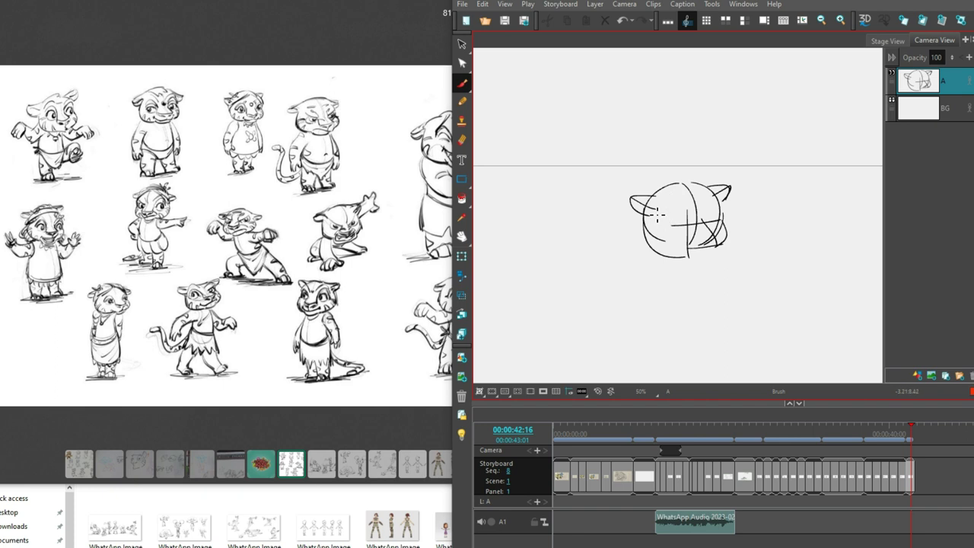
# - Sketch a red headband across the forehead, rounded hair tufts above it and pointed fur tufts on both cheeks
pyautogui.moveTo(647, 221); pyautogui.dragTo(723, 194)
pyautogui.hotkey('ctrl', 'z')
pyautogui.moveTo(647, 220); pyautogui.dragTo(730, 207)
pyautogui.moveTo(645, 198)
pyautogui.mouseDown()
pyautogui.moveTo(705, 175)
pyautogui.moveTo(715, 186)
pyautogui.mouseUp()
pyautogui.moveTo(638, 235)
pyautogui.mouseDown()
pyautogui.moveTo(648, 244)
pyautogui.moveTo(627, 244)
pyautogui.moveTo(641, 257)
pyautogui.moveTo(620, 248)
pyautogui.moveTo(649, 264)
pyautogui.mouseUp()
pyautogui.hotkey('ctrl', 'z')
pyautogui.hotkey('ctrl', 'z')
pyautogui.hotkey('ctrl', 'z')
pyautogui.moveTo(727, 218)
pyautogui.mouseDown()
pyautogui.moveTo(748, 241)
pyautogui.moveTo(723, 252)
pyautogui.mouseUp()
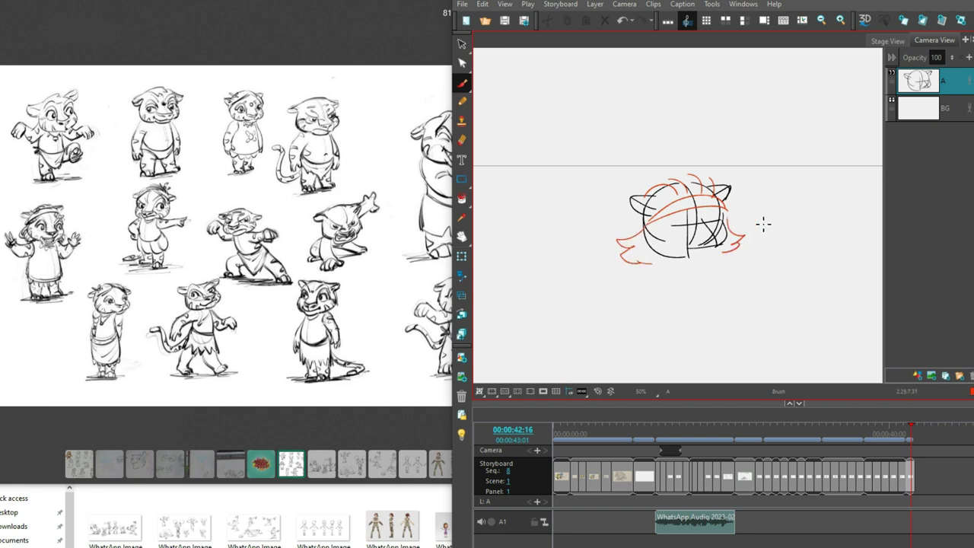
pyautogui.moveTo(662, 186); pyautogui.dragTo(709, 176)
pyautogui.hotkey('ctrl', 'z')
pyautogui.moveTo(653, 194); pyautogui.dragTo(720, 182)
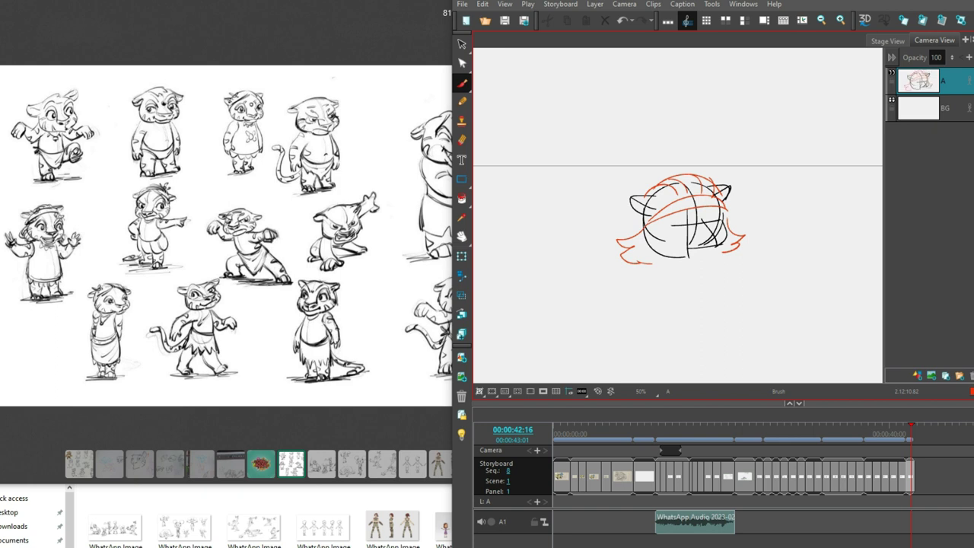
# - Set the rough sketch layer A to 20 opacity and add a new drawing layer above it
pyautogui.click(938, 57)
pyautogui.write('20')
pyautogui.press('Return')
pyautogui.click(923, 376)
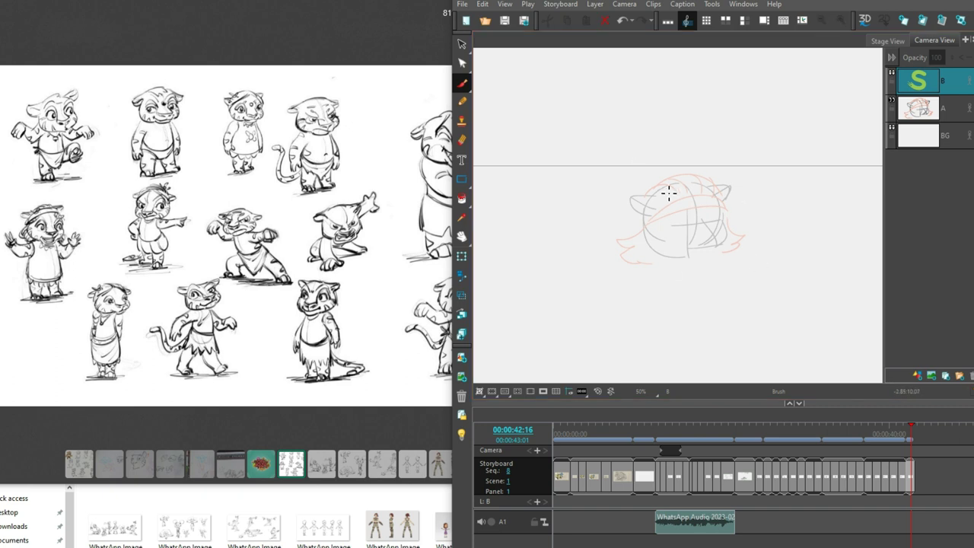
# - Redraw the headband, hair strands and both ears in black on layer B over the faded head sketch
pyautogui.moveTo(667, 197)
pyautogui.mouseDown()
pyautogui.moveTo(677, 220)
pyautogui.moveTo(681, 198)
pyautogui.moveTo(718, 203)
pyautogui.mouseUp()
pyautogui.hotkey('ctrl', 'z')
pyautogui.moveTo(647, 222)
pyautogui.mouseDown()
pyautogui.moveTo(676, 204)
pyautogui.moveTo(721, 204)
pyautogui.mouseUp()
pyautogui.hotkey('alt', 's')
pyautogui.press('Delete')
pyautogui.hotkey('alt', 'b')
pyautogui.moveTo(631, 200); pyautogui.dragTo(653, 215)
pyautogui.moveTo(712, 201)
pyautogui.mouseDown()
pyautogui.moveTo(732, 185)
pyautogui.moveTo(729, 207)
pyautogui.mouseUp()
# - Draw slanted guide lines across the ears, eyes and mouth, plus a curved vertical centre line on the head
pyautogui.moveTo(618, 199); pyautogui.dragTo(783, 182)
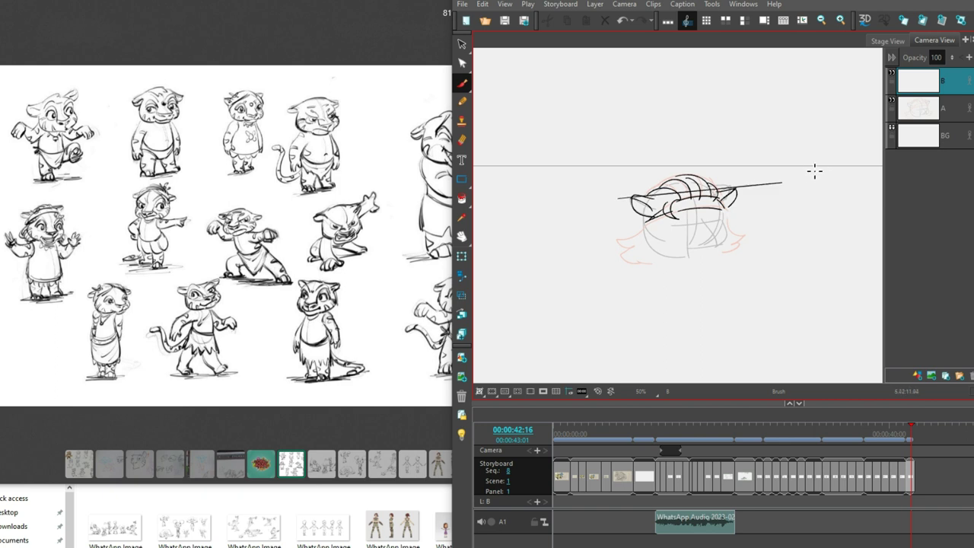
pyautogui.moveTo(757, 218)
pyautogui.mouseDown()
pyautogui.moveTo(655, 232)
pyautogui.moveTo(756, 242)
pyautogui.mouseUp()
pyautogui.moveTo(666, 268); pyautogui.dragTo(749, 255)
pyautogui.hotkey('ctrl', 'z')
pyautogui.hotkey('ctrl', 'z')
pyautogui.hotkey('ctrl', 'z')
pyautogui.moveTo(647, 231); pyautogui.dragTo(747, 219)
pyautogui.moveTo(651, 259); pyautogui.dragTo(739, 257)
pyautogui.moveTo(696, 196); pyautogui.dragTo(694, 272)
pyautogui.hotkey('ctrl', 'z')
pyautogui.moveTo(697, 192)
pyautogui.mouseDown()
pyautogui.moveTo(699, 277)
pyautogui.moveTo(701, 256)
pyautogui.mouseUp()
pyautogui.hotkey('ctrl', 'z')
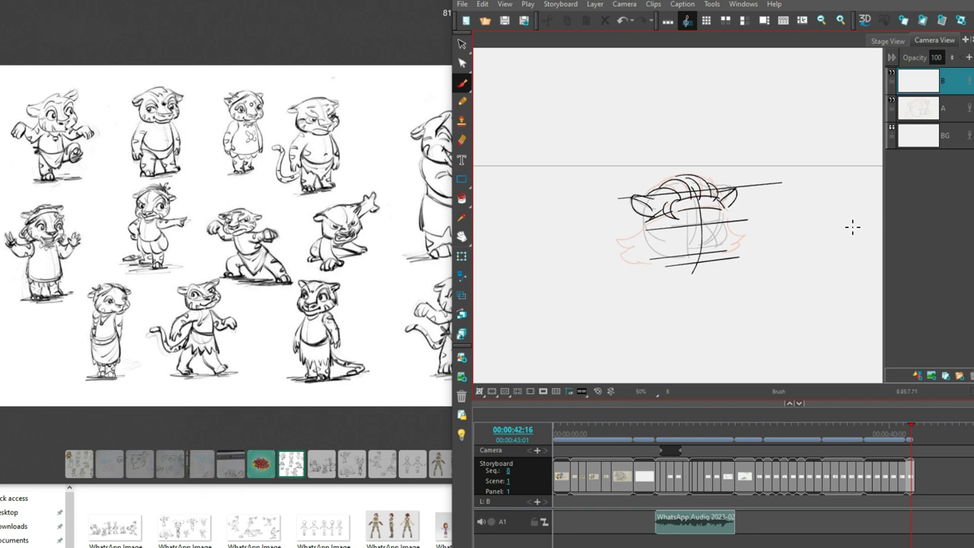
# - Delete the slanted guide lines and the centre line from the head
pyautogui.moveTo(761, 180)
pyautogui.mouseDown()
pyautogui.moveTo(758, 252)
pyautogui.moveTo(739, 218)
pyautogui.mouseUp()
pyautogui.press('Delete')
pyautogui.press('Delete')
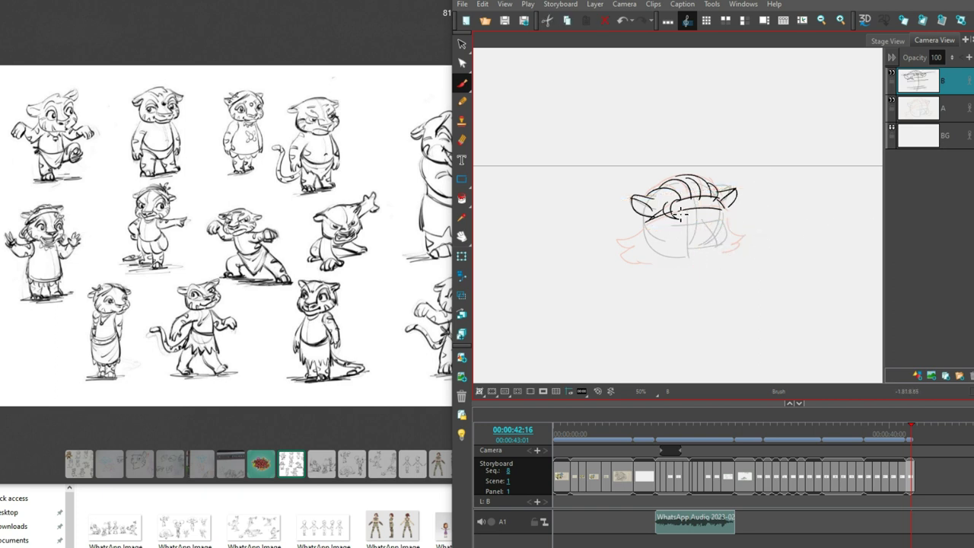
# - Draw the slanted eyebrows, nose bridge, nose and upper mouth line below the headband
pyautogui.moveTo(667, 227)
pyautogui.mouseDown()
pyautogui.moveTo(711, 225)
pyautogui.moveTo(660, 233)
pyautogui.moveTo(682, 216)
pyautogui.mouseUp()
pyautogui.hotkey('alt', 'v')
pyautogui.hotkey('ctrl', 'z')
pyautogui.hotkey('ctrl', 'z')
pyautogui.hotkey('alt', 'v')
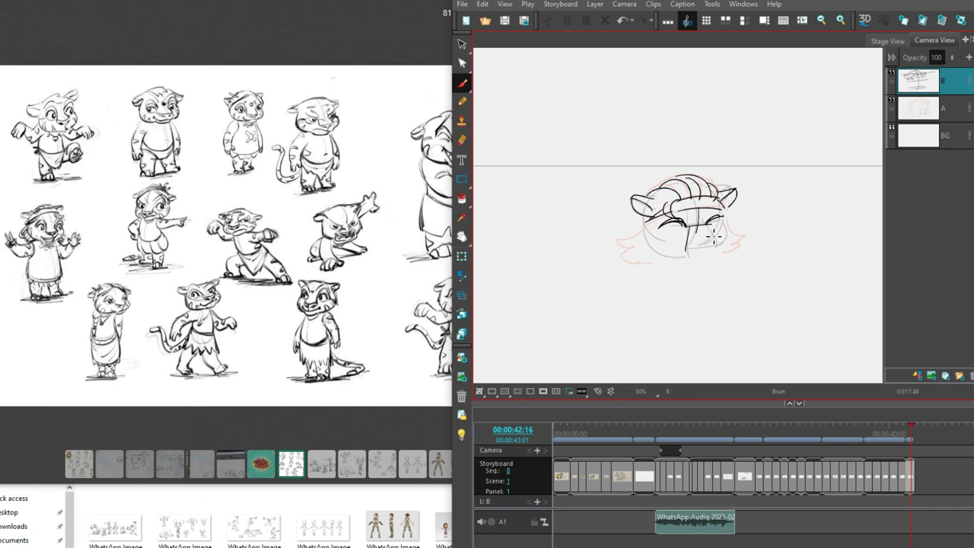
pyautogui.moveTo(692, 228)
pyautogui.mouseDown()
pyautogui.moveTo(723, 249)
pyautogui.moveTo(707, 230)
pyautogui.moveTo(707, 252)
pyautogui.moveTo(689, 249)
pyautogui.moveTo(721, 238)
pyautogui.moveTo(692, 254)
pyautogui.moveTo(724, 245)
pyautogui.moveTo(690, 248)
pyautogui.moveTo(723, 246)
pyautogui.mouseUp()
pyautogui.moveTo(663, 231)
pyautogui.mouseDown()
pyautogui.moveTo(720, 211)
pyautogui.moveTo(729, 220)
pyautogui.mouseUp()
pyautogui.hotkey('ctrl', 'z')
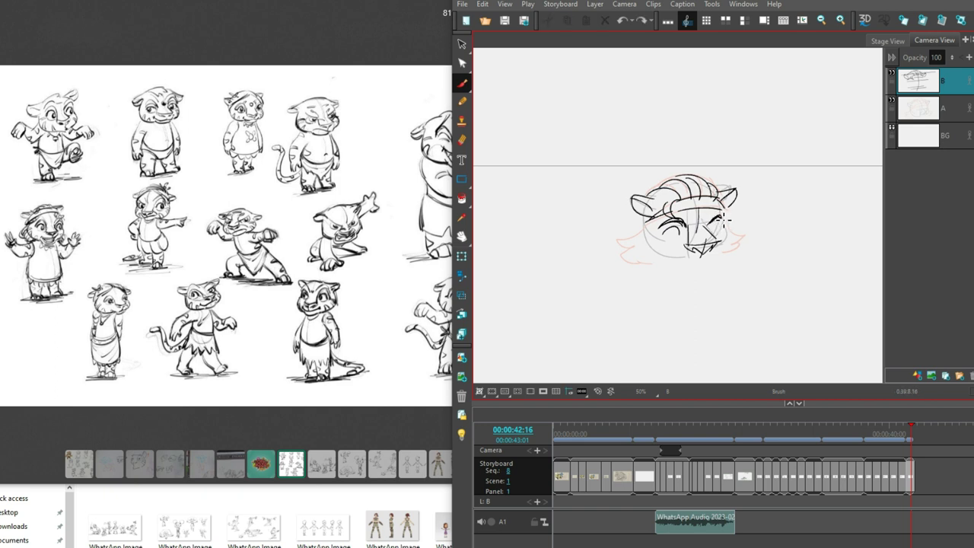
# - Complete the eyes and draw the open mouth with fangs and lower jaw
pyautogui.moveTo(687, 241)
pyautogui.mouseDown()
pyautogui.moveTo(665, 245)
pyautogui.moveTo(674, 245)
pyautogui.mouseUp()
pyautogui.hotkey('ctrl', 'z')
pyautogui.hotkey('ctrl', 'z')
pyautogui.moveTo(731, 201); pyautogui.dragTo(696, 214)
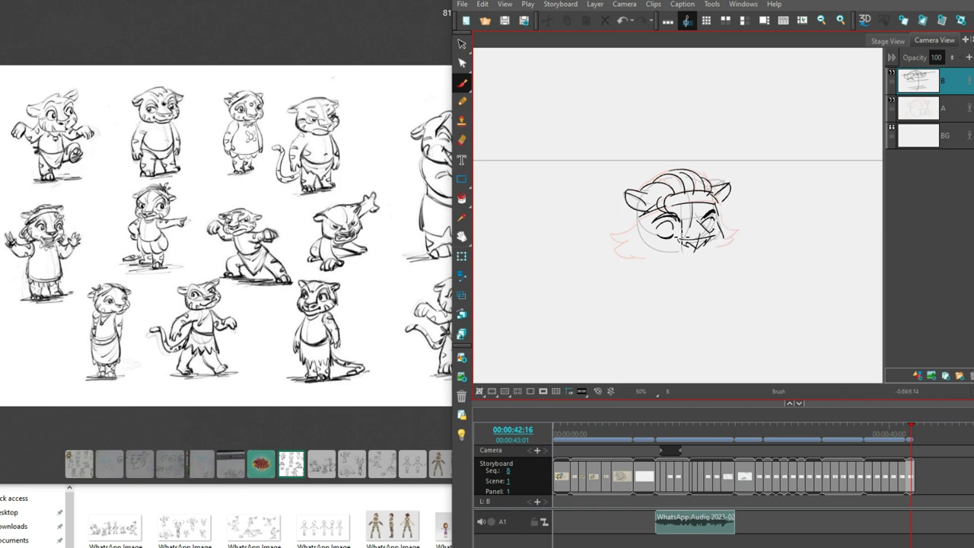
pyautogui.moveTo(689, 267)
pyautogui.mouseDown()
pyautogui.moveTo(702, 255)
pyautogui.moveTo(670, 250)
pyautogui.moveTo(700, 255)
pyautogui.moveTo(728, 231)
pyautogui.mouseUp()
pyautogui.hotkey('ctrl', 'z')
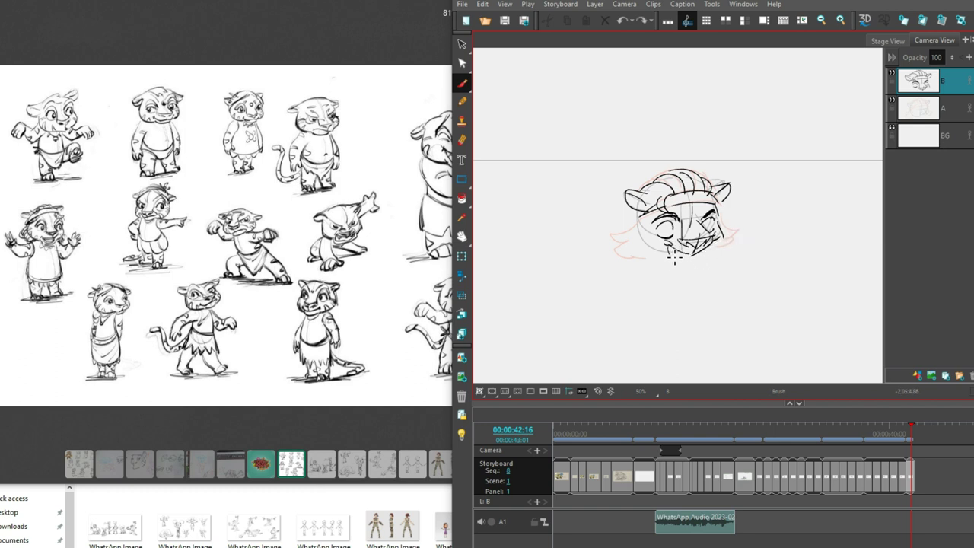
pyautogui.moveTo(666, 243)
pyautogui.mouseDown()
pyautogui.moveTo(668, 267)
pyautogui.moveTo(695, 266)
pyautogui.mouseUp()
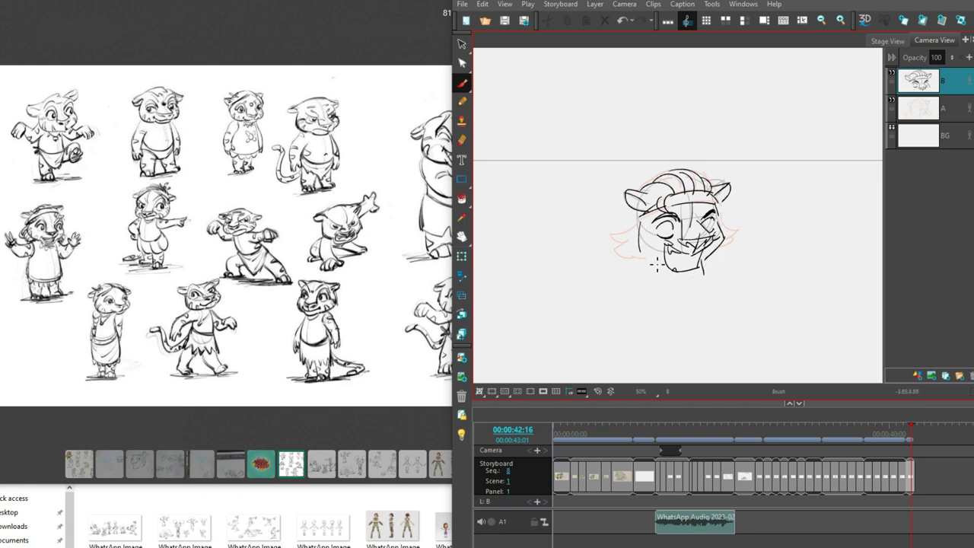
# - Draw the face sides, pointed cheek fur, scalloped neck fur and the torso outline in black
pyautogui.moveTo(639, 219)
pyautogui.mouseDown()
pyautogui.moveTo(653, 257)
pyautogui.moveTo(685, 272)
pyautogui.moveTo(661, 265)
pyautogui.moveTo(704, 283)
pyautogui.mouseUp()
pyautogui.moveTo(795, 235); pyautogui.dragTo(743, 235)
pyautogui.moveTo(694, 276); pyautogui.dragTo(678, 221)
pyautogui.moveTo(573, 243)
pyautogui.mouseDown()
pyautogui.moveTo(562, 262)
pyautogui.moveTo(588, 277)
pyautogui.mouseUp()
pyautogui.moveTo(664, 232)
pyautogui.mouseDown()
pyautogui.moveTo(684, 244)
pyautogui.moveTo(683, 259)
pyautogui.moveTo(662, 270)
pyautogui.mouseUp()
pyautogui.moveTo(576, 270); pyautogui.dragTo(599, 277)
pyautogui.moveTo(601, 242); pyautogui.dragTo(577, 310)
pyautogui.moveTo(643, 257); pyautogui.dragTo(642, 308)
pyautogui.moveTo(757, 237); pyautogui.dragTo(766, 211)
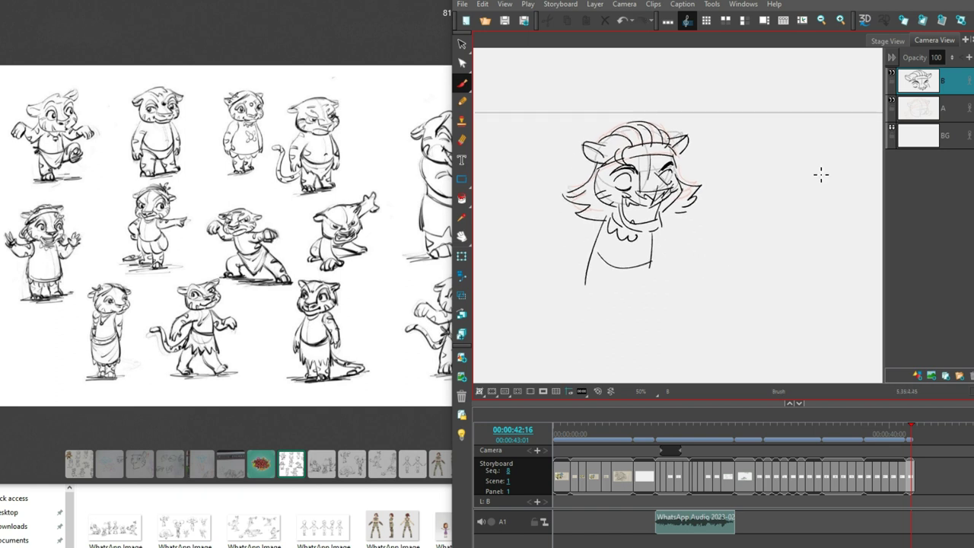
# - Sketch the hips and the bent upper legs below the torso on the faded layer A
pyautogui.click(926, 116)
pyautogui.moveTo(588, 289)
pyautogui.mouseDown()
pyautogui.moveTo(634, 277)
pyautogui.moveTo(650, 285)
pyautogui.mouseUp()
pyautogui.scroll(-2, 650, 285)
pyautogui.moveTo(594, 229)
pyautogui.mouseDown()
pyautogui.moveTo(654, 247)
pyautogui.moveTo(611, 243)
pyautogui.moveTo(580, 294)
pyautogui.mouseUp()
pyautogui.moveTo(584, 253)
pyautogui.mouseDown()
pyautogui.moveTo(577, 289)
pyautogui.moveTo(602, 298)
pyautogui.mouseUp()
pyautogui.hotkey('alt', 's')
pyautogui.moveTo(639, 263); pyautogui.dragTo(644, 293)
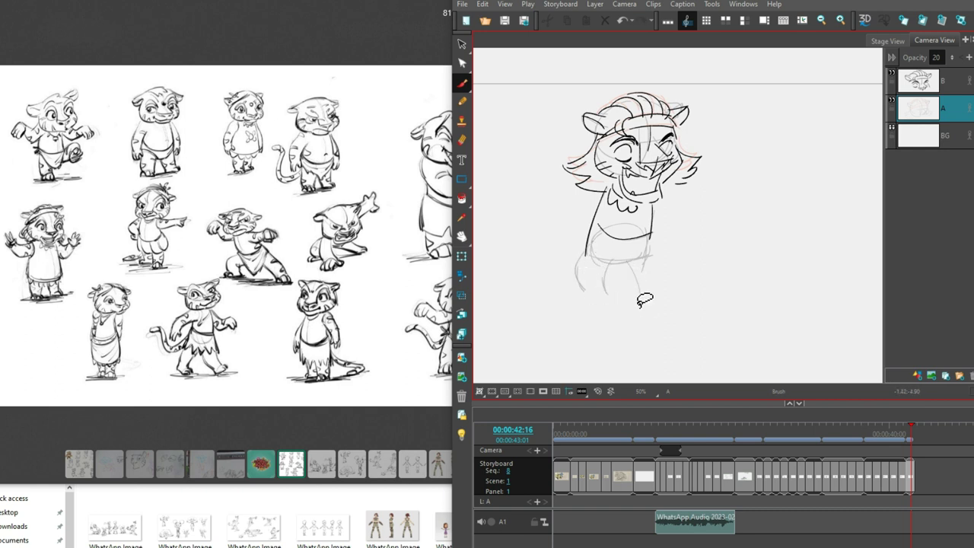
pyautogui.hotkey('alt', 'b')
pyautogui.moveTo(651, 239)
pyautogui.mouseDown()
pyautogui.moveTo(675, 251)
pyautogui.moveTo(642, 265)
pyautogui.moveTo(659, 283)
pyautogui.moveTo(670, 258)
pyautogui.moveTo(732, 237)
pyautogui.mouseUp()
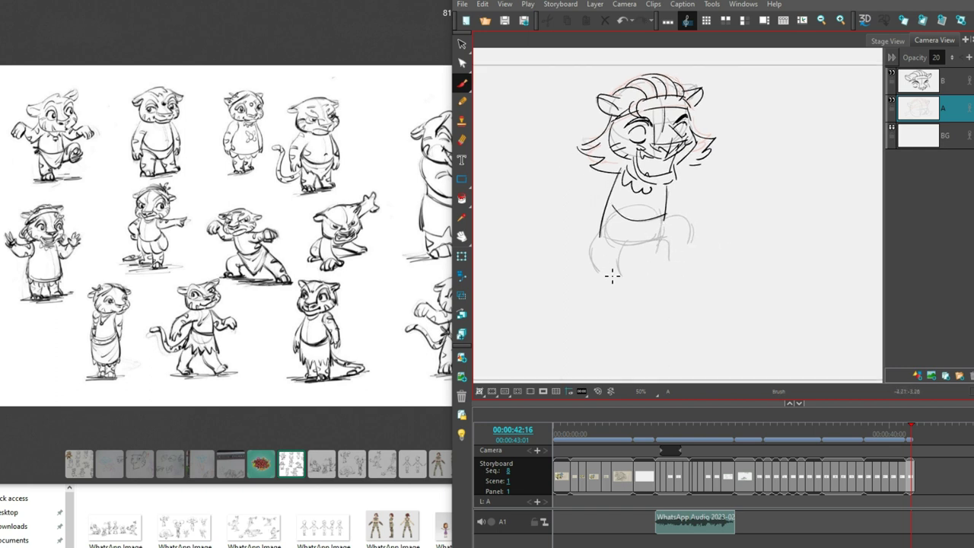
# - Sketch the lower legs, knee joints and both paws of the stepping pose on layer A
pyautogui.moveTo(609, 259)
pyautogui.mouseDown()
pyautogui.moveTo(601, 248)
pyautogui.moveTo(609, 265)
pyautogui.mouseUp()
pyautogui.moveTo(653, 242)
pyautogui.mouseDown()
pyautogui.moveTo(680, 226)
pyautogui.moveTo(679, 262)
pyautogui.moveTo(698, 252)
pyautogui.moveTo(708, 268)
pyautogui.mouseUp()
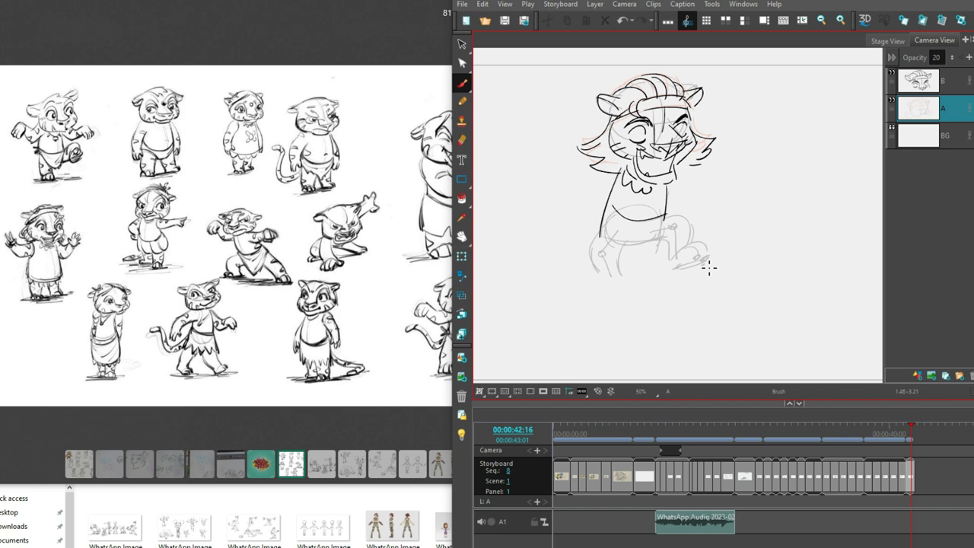
pyautogui.moveTo(591, 279); pyautogui.dragTo(613, 286)
pyautogui.hotkey('alt', 's')
pyautogui.hotkey('alt', 'b')
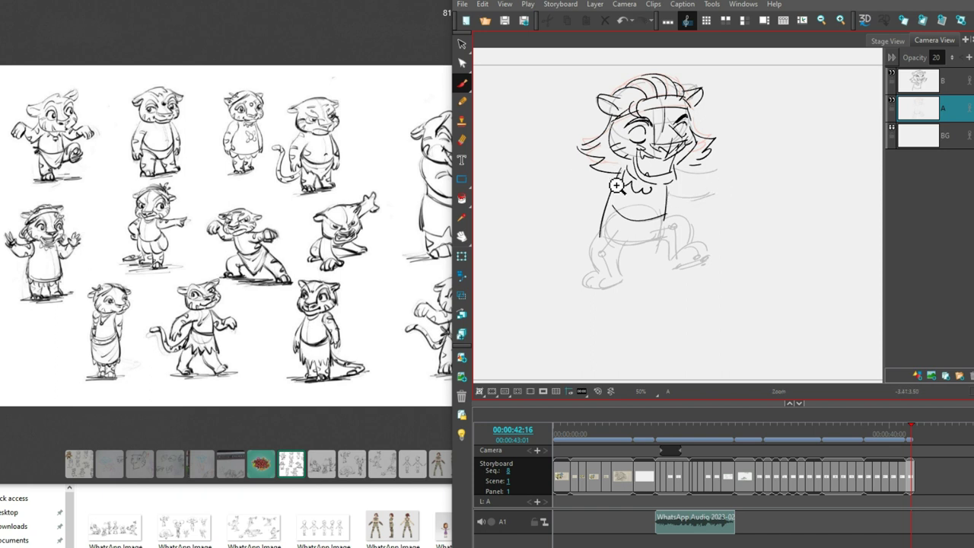
# - Rough in the outstretched arms on both sides of the torso with fur points underneath
pyautogui.moveTo(609, 172); pyautogui.dragTo(567, 171)
pyautogui.moveTo(619, 195); pyautogui.dragTo(573, 198)
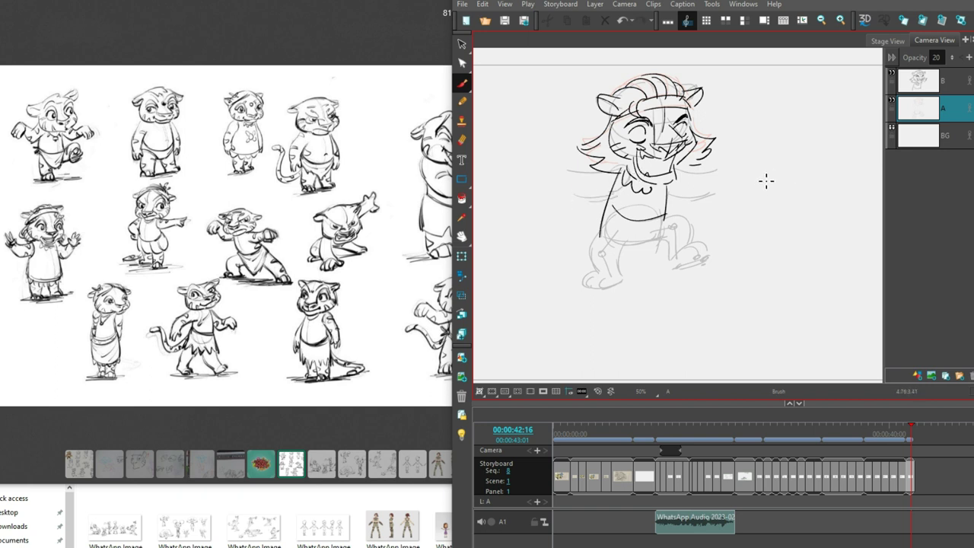
pyautogui.moveTo(714, 194)
pyautogui.mouseDown()
pyautogui.moveTo(575, 201)
pyautogui.moveTo(569, 210)
pyautogui.moveTo(583, 211)
pyautogui.mouseUp()
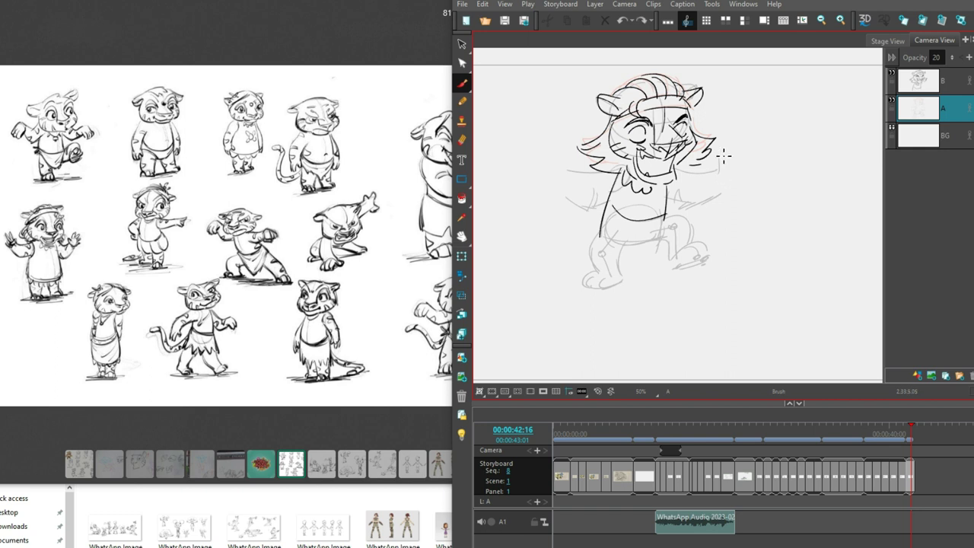
pyautogui.press('z')
pyautogui.hotkey('ctrl', 'z')
# - Sketch an open paw with spread fingers at the end of the arm on the figure's right side
pyautogui.moveTo(744, 168)
pyautogui.mouseDown()
pyautogui.moveTo(750, 152)
pyautogui.moveTo(751, 187)
pyautogui.mouseUp()
pyautogui.moveTo(720, 149); pyautogui.dragTo(729, 174)
pyautogui.hotkey('ctrl', 'z')
pyautogui.moveTo(837, 180)
pyautogui.mouseDown()
pyautogui.moveTo(563, 175)
pyautogui.moveTo(759, 217)
pyautogui.mouseUp()
pyautogui.moveTo(697, 215); pyautogui.dragTo(748, 226)
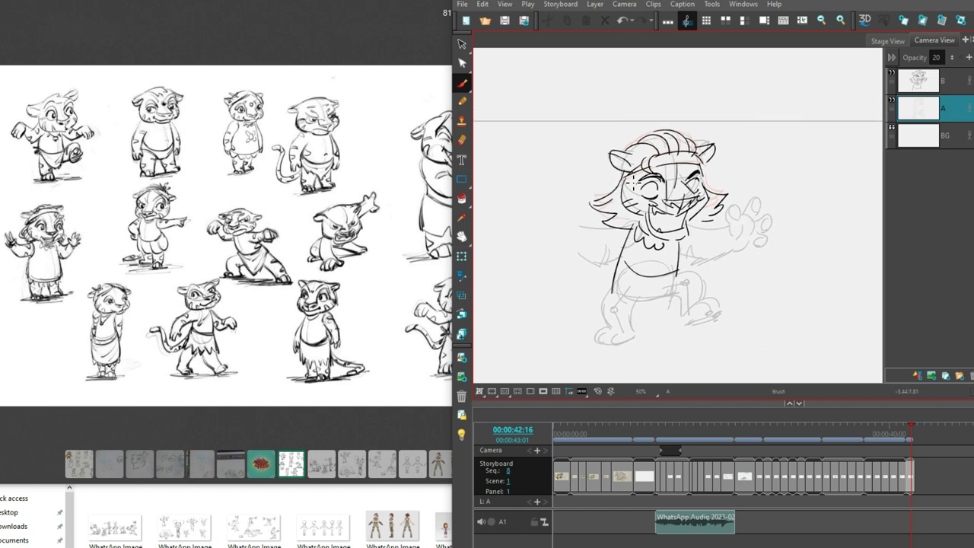
# - Sketch the opposite arm's forearm and rough paw, reworking the palm as a circle
pyautogui.moveTo(602, 197)
pyautogui.mouseDown()
pyautogui.moveTo(809, 218)
pyautogui.moveTo(581, 215)
pyautogui.moveTo(602, 238)
pyautogui.moveTo(580, 243)
pyautogui.moveTo(615, 239)
pyautogui.moveTo(583, 258)
pyautogui.mouseUp()
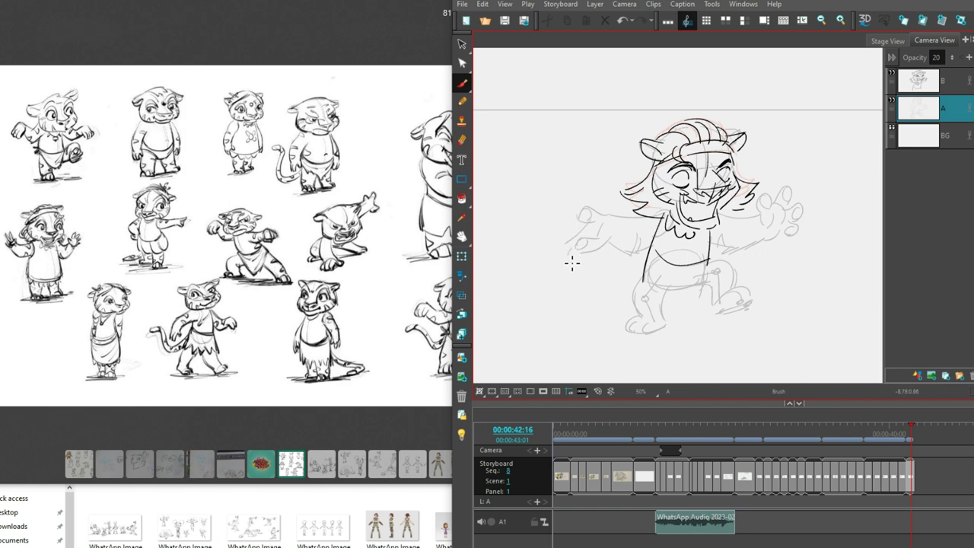
pyautogui.moveTo(578, 242)
pyautogui.mouseDown()
pyautogui.moveTo(569, 237)
pyautogui.moveTo(577, 252)
pyautogui.mouseUp()
pyautogui.moveTo(797, 242); pyautogui.dragTo(787, 251)
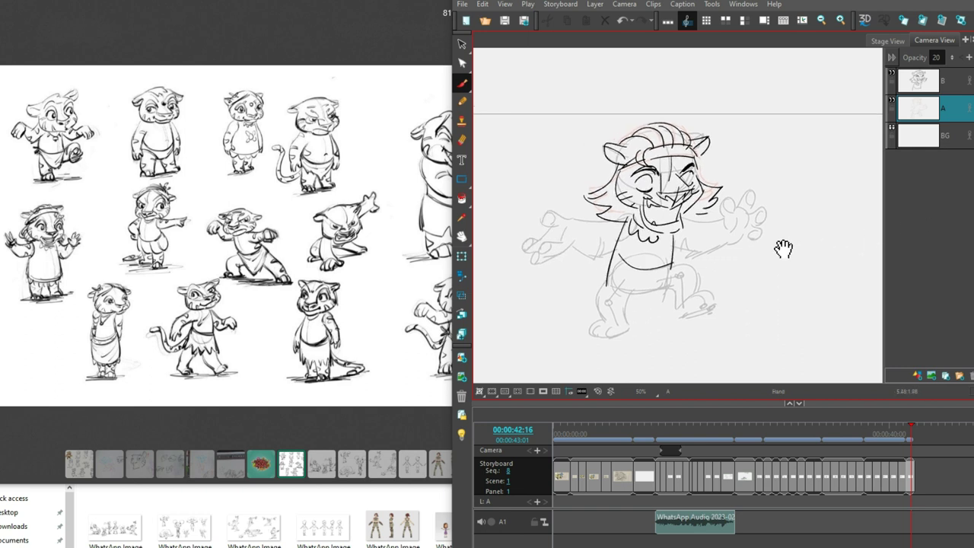
pyautogui.hotkey('ctrl', 'z')
pyautogui.moveTo(567, 230); pyautogui.dragTo(575, 242)
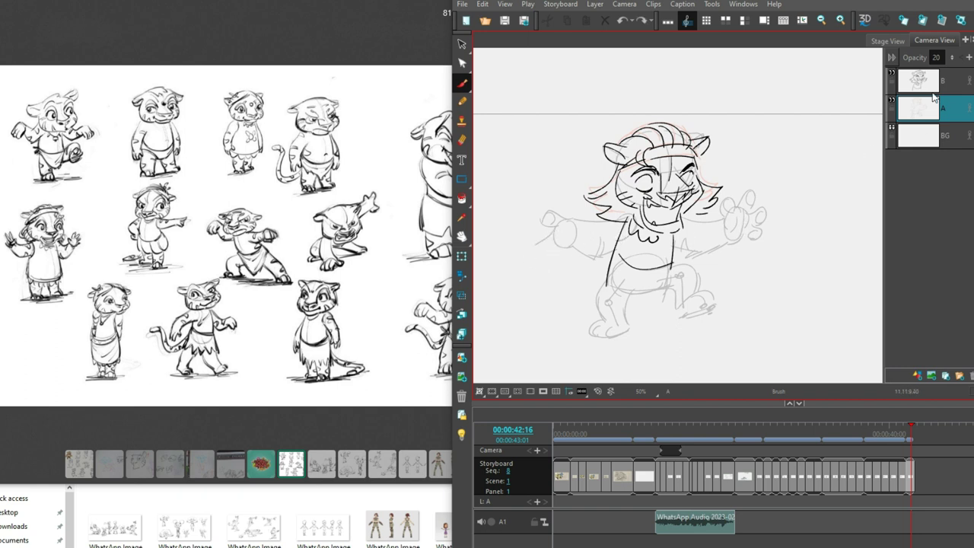
# - Draw the open paw and fingers at the figure's left side in red on layer B
pyautogui.hotkey('alt', 'Up')
pyautogui.moveTo(571, 243)
pyautogui.mouseDown()
pyautogui.moveTo(555, 259)
pyautogui.moveTo(545, 251)
pyautogui.moveTo(555, 259)
pyautogui.moveTo(557, 235)
pyautogui.mouseUp()
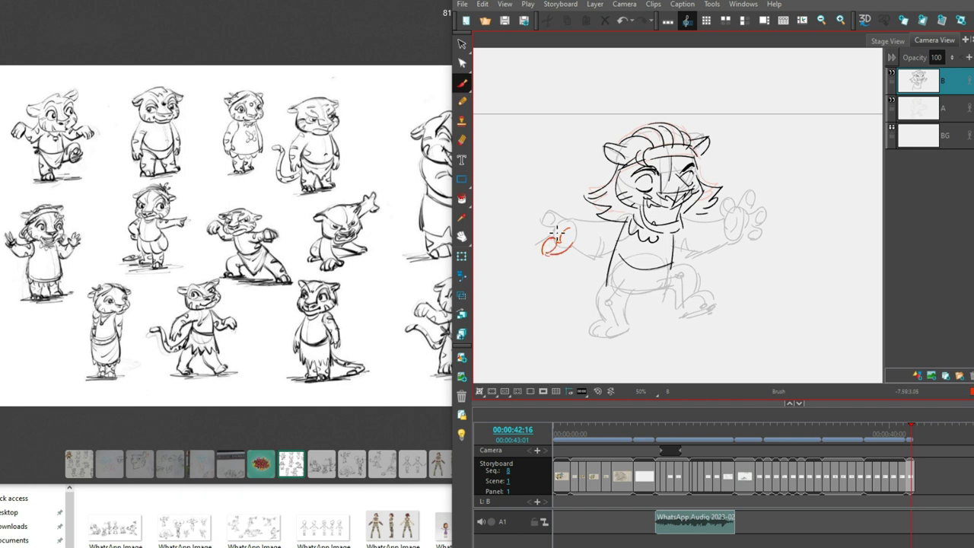
pyautogui.moveTo(539, 268); pyautogui.dragTo(541, 266)
pyautogui.moveTo(562, 235)
pyautogui.mouseDown()
pyautogui.moveTo(528, 243)
pyautogui.moveTo(545, 253)
pyautogui.moveTo(536, 245)
pyautogui.moveTo(548, 212)
pyautogui.moveTo(544, 227)
pyautogui.moveTo(575, 219)
pyautogui.mouseUp()
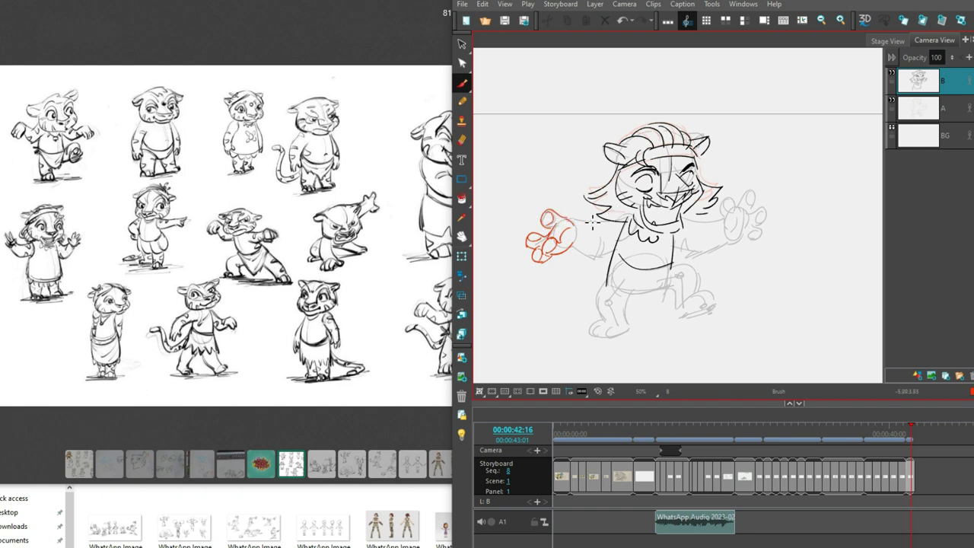
# - Add red fur stripes to the arms and red irises with slit pupils to both eyes
pyautogui.moveTo(687, 232); pyautogui.dragTo(690, 244)
pyautogui.moveTo(601, 258)
pyautogui.mouseDown()
pyautogui.moveTo(583, 245)
pyautogui.moveTo(571, 251)
pyautogui.moveTo(603, 259)
pyautogui.mouseUp()
pyautogui.moveTo(652, 184)
pyautogui.mouseDown()
pyautogui.moveTo(647, 194)
pyautogui.moveTo(647, 184)
pyautogui.moveTo(687, 187)
pyautogui.mouseUp()
pyautogui.hotkey('ctrl', 'z')
pyautogui.hotkey('ctrl', 'z')
pyautogui.hotkey('ctrl', 'z')
pyautogui.hotkey('ctrl', 'z')
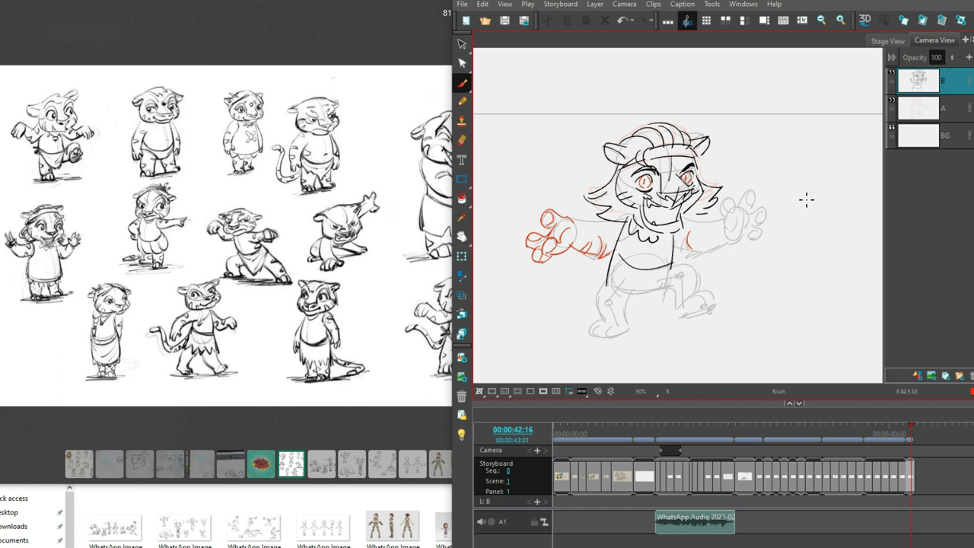
# - Draw a red flared loincloth with a waistband around the figure's hips
pyautogui.moveTo(609, 272)
pyautogui.mouseDown()
pyautogui.moveTo(642, 313)
pyautogui.moveTo(661, 311)
pyautogui.moveTo(671, 288)
pyautogui.moveTo(652, 283)
pyautogui.moveTo(699, 268)
pyautogui.mouseUp()
pyautogui.moveTo(603, 266)
pyautogui.mouseDown()
pyautogui.moveTo(706, 275)
pyautogui.moveTo(714, 263)
pyautogui.moveTo(704, 293)
pyautogui.mouseUp()
pyautogui.hotkey('ctrl', 'z')
pyautogui.scroll(-3, 745, 288)
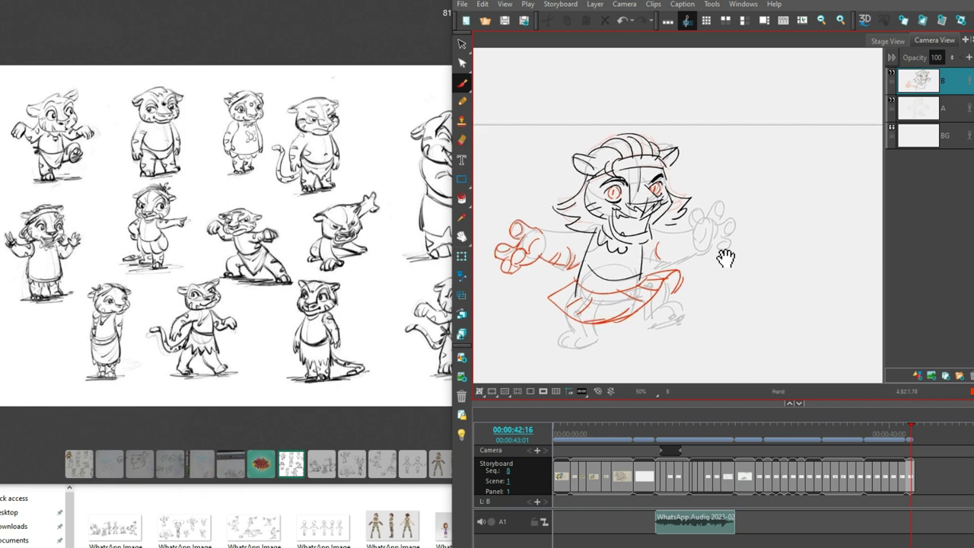
pyautogui.moveTo(764, 261); pyautogui.dragTo(772, 273)
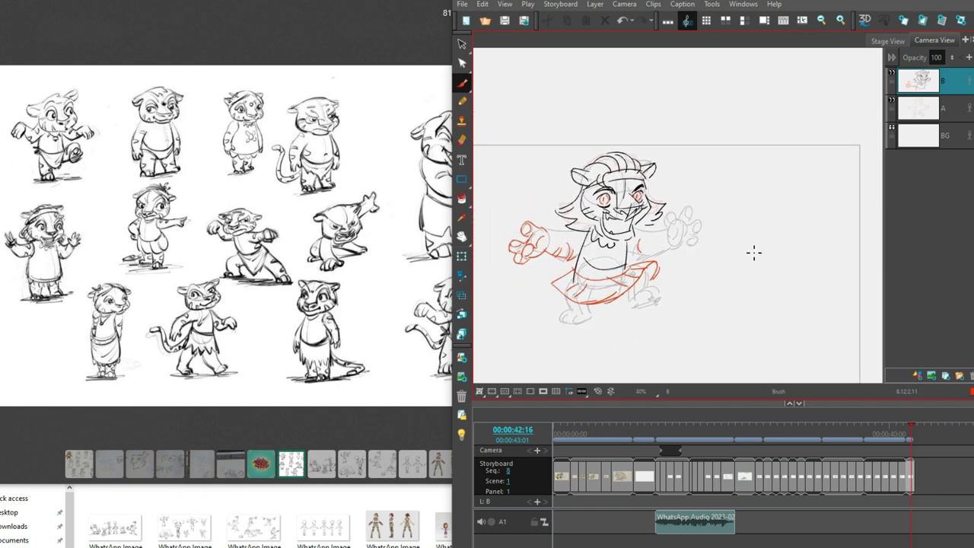
# - Select each outstretched paw across layers A and B and move both closer to the body
pyautogui.click(923, 112)
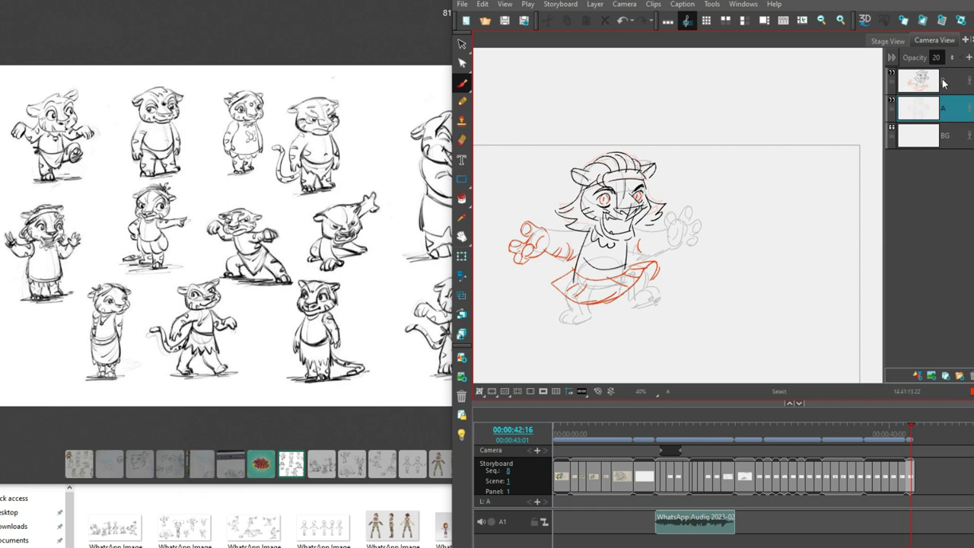
pyautogui.moveTo(572, 259)
pyautogui.mouseDown()
pyautogui.moveTo(517, 280)
pyautogui.moveTo(531, 252)
pyautogui.mouseUp()
pyautogui.click(761, 205)
pyautogui.moveTo(714, 227)
pyautogui.mouseDown()
pyautogui.moveTo(659, 247)
pyautogui.moveTo(720, 199)
pyautogui.moveTo(708, 232)
pyautogui.moveTo(682, 229)
pyautogui.mouseUp()
pyautogui.click(765, 196)
pyautogui.hotkey('alt', 'b')
pyautogui.press('space')
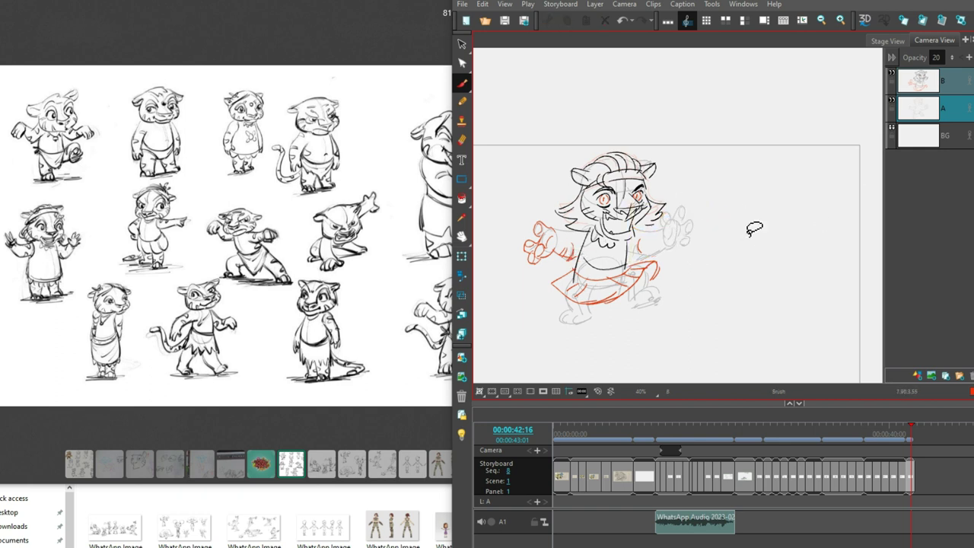
# - Sketch a second cat head in red beside the first figure on layer B, with ears, eyes, nose and open mouth
pyautogui.moveTo(800, 208); pyautogui.dragTo(813, 212)
pyautogui.hotkey('ctrl', 'z')
pyautogui.moveTo(731, 196)
pyautogui.mouseDown()
pyautogui.moveTo(717, 208)
pyautogui.moveTo(751, 191)
pyautogui.moveTo(750, 212)
pyautogui.moveTo(724, 224)
pyautogui.moveTo(744, 215)
pyautogui.moveTo(766, 181)
pyautogui.moveTo(711, 195)
pyautogui.mouseUp()
pyautogui.click(950, 86)
pyautogui.hotkey('ctrl', 'z')
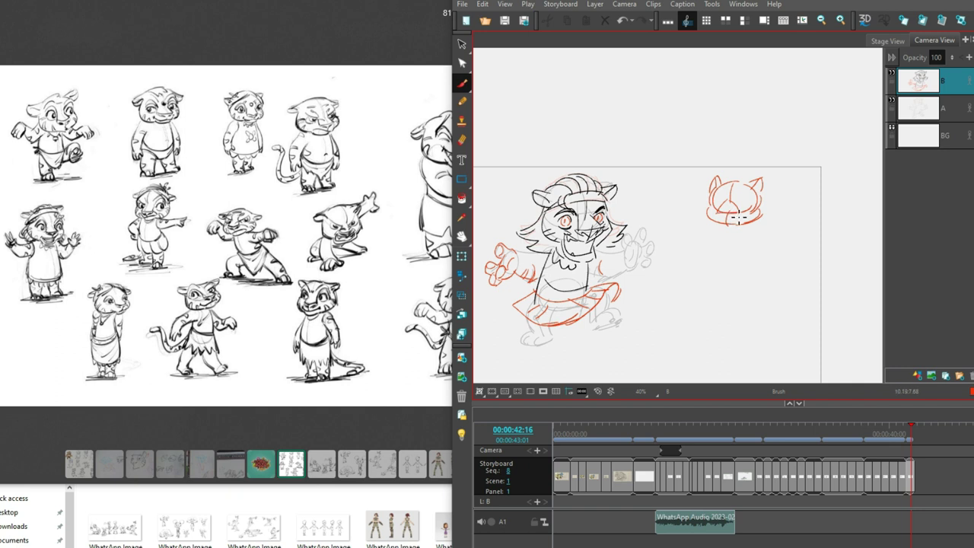
pyautogui.moveTo(719, 213)
pyautogui.mouseDown()
pyautogui.moveTo(740, 215)
pyautogui.moveTo(724, 213)
pyautogui.moveTo(742, 204)
pyautogui.moveTo(724, 204)
pyautogui.moveTo(744, 203)
pyautogui.mouseUp()
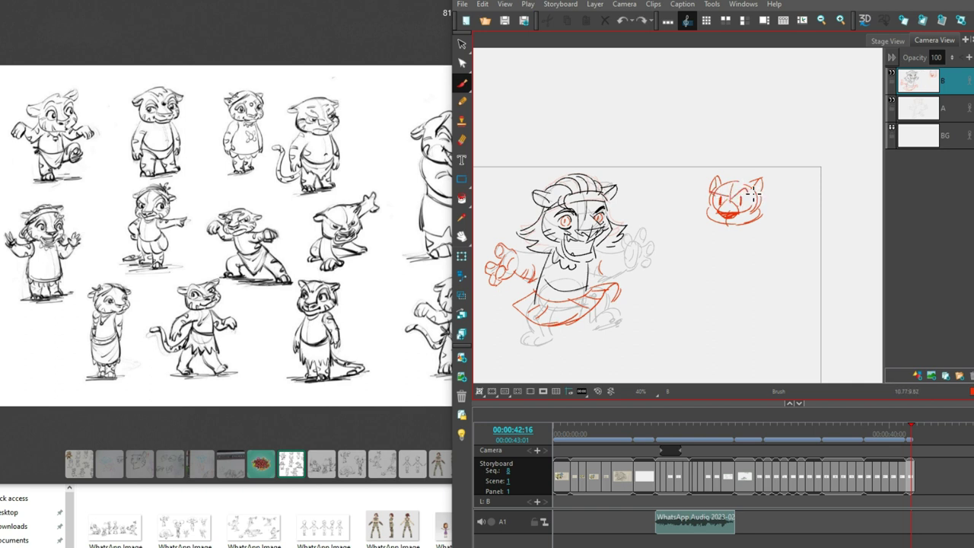
pyautogui.hotkey('ctrl', 'z')
# - Sketch the second cat's torso, waistband, legs and feet in red below its head
pyautogui.moveTo(732, 233)
pyautogui.mouseDown()
pyautogui.moveTo(744, 230)
pyautogui.moveTo(710, 251)
pyautogui.moveTo(716, 259)
pyautogui.moveTo(749, 255)
pyautogui.moveTo(714, 283)
pyautogui.moveTo(755, 280)
pyautogui.moveTo(711, 286)
pyautogui.moveTo(750, 290)
pyautogui.mouseUp()
pyautogui.hotkey('ctrl', 'z')
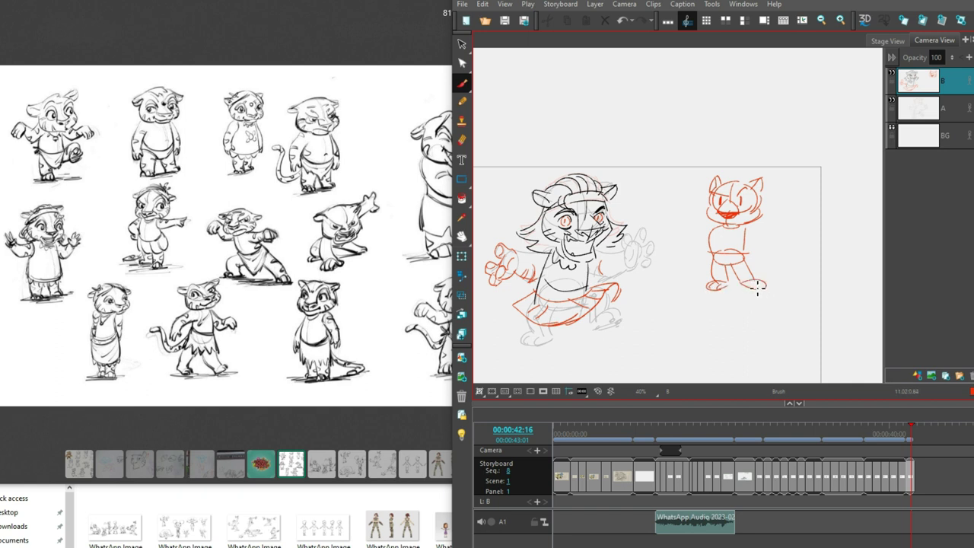
pyautogui.hotkey('ctrl', 'z')
# - Draw the second cat's arms, one raised with an open paw and the other bent at the hip
pyautogui.moveTo(704, 224)
pyautogui.mouseDown()
pyautogui.moveTo(695, 186)
pyautogui.moveTo(701, 196)
pyautogui.moveTo(685, 200)
pyautogui.moveTo(675, 190)
pyautogui.moveTo(717, 212)
pyautogui.moveTo(709, 229)
pyautogui.moveTo(776, 233)
pyautogui.moveTo(758, 253)
pyautogui.mouseUp()
pyautogui.hotkey('ctrl', 'z')
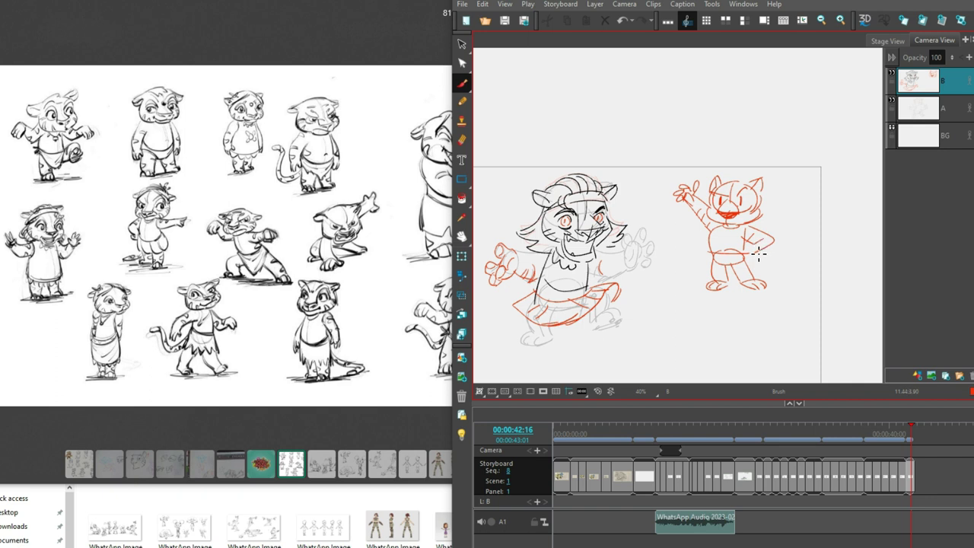
pyautogui.hotkey('ctrl', 'z')
# - Add the second cat's paw on its hip and sketch a third cat's head and back curve in red below it
pyautogui.moveTo(822, 246)
pyautogui.mouseDown()
pyautogui.moveTo(822, 259)
pyautogui.moveTo(790, 220)
pyautogui.moveTo(757, 265)
pyautogui.mouseUp()
pyautogui.moveTo(729, 229)
pyautogui.mouseDown()
pyautogui.moveTo(727, 267)
pyautogui.moveTo(752, 254)
pyautogui.moveTo(733, 272)
pyautogui.moveTo(747, 257)
pyautogui.moveTo(729, 261)
pyautogui.moveTo(765, 234)
pyautogui.mouseUp()
pyautogui.moveTo(708, 255)
pyautogui.mouseDown()
pyautogui.moveTo(765, 270)
pyautogui.moveTo(774, 297)
pyautogui.mouseUp()
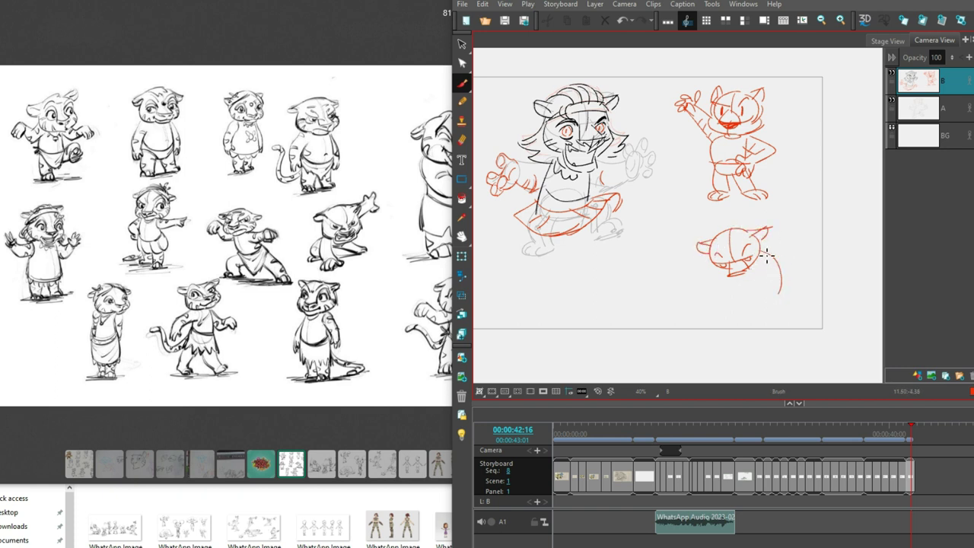
# - Rough in the third cat's torso, outstretched arm, chest paw, legs and curled tail in light grey on layer A
pyautogui.click(919, 109)
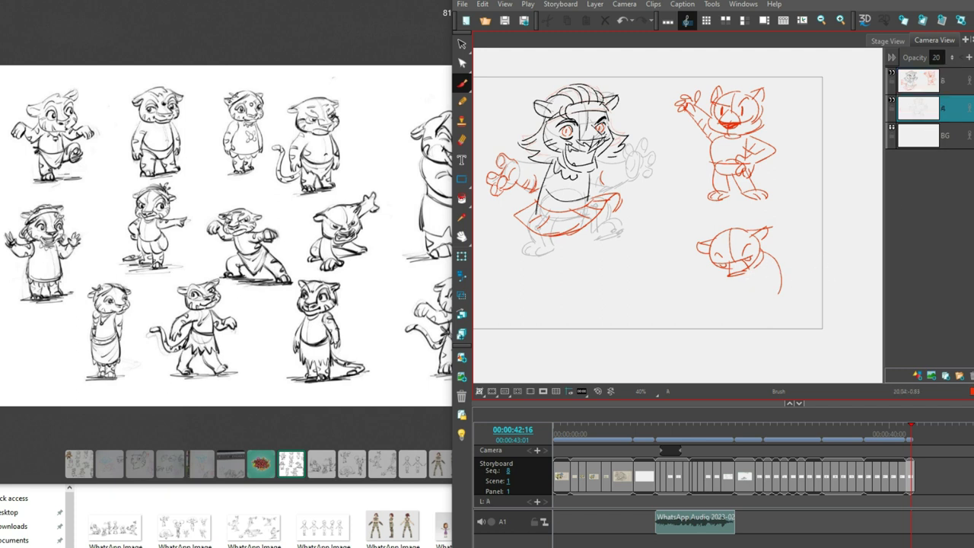
pyautogui.moveTo(736, 278)
pyautogui.mouseDown()
pyautogui.moveTo(750, 289)
pyautogui.moveTo(764, 283)
pyautogui.mouseUp()
pyautogui.press('z')
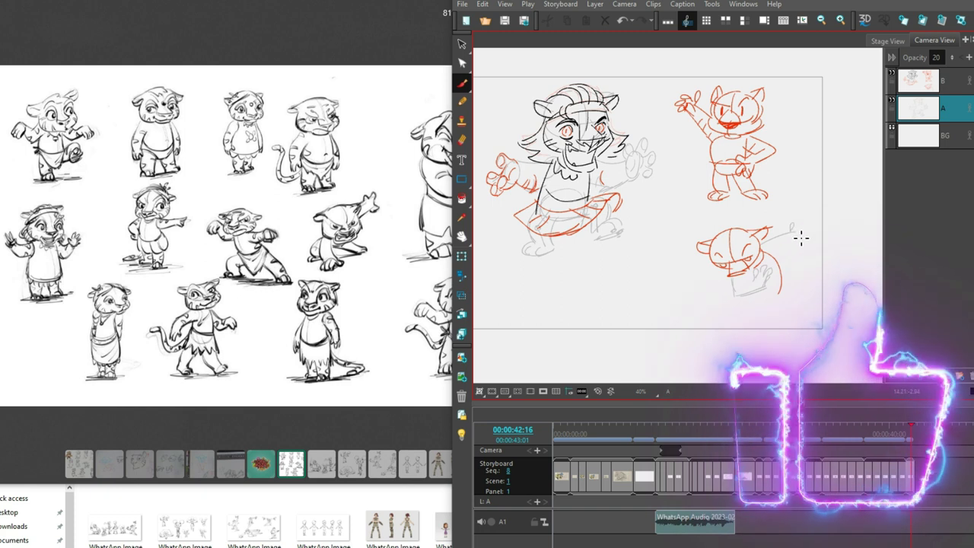
pyautogui.moveTo(796, 239)
pyautogui.mouseDown()
pyautogui.moveTo(804, 245)
pyautogui.moveTo(780, 259)
pyautogui.mouseUp()
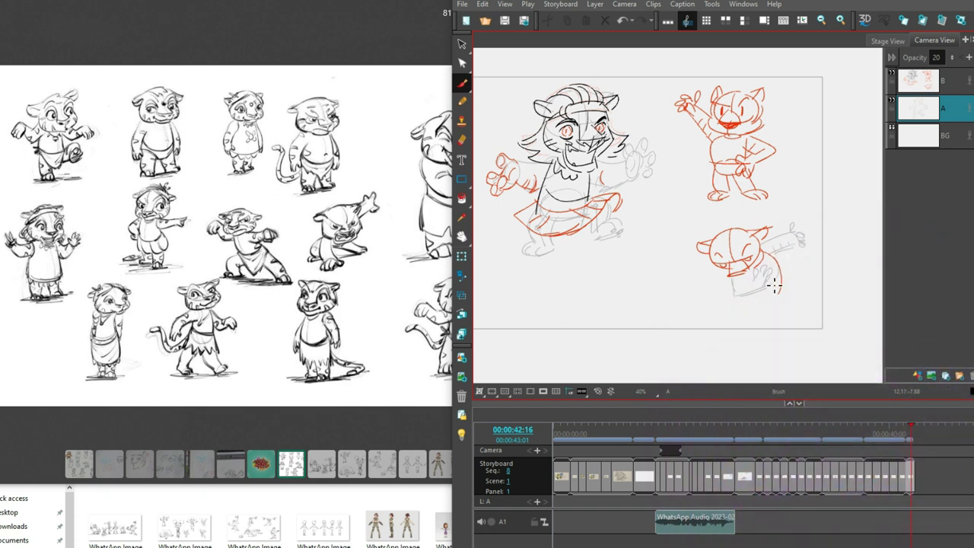
pyautogui.moveTo(755, 299)
pyautogui.mouseDown()
pyautogui.moveTo(780, 317)
pyautogui.moveTo(755, 316)
pyautogui.moveTo(777, 301)
pyautogui.moveTo(752, 322)
pyautogui.mouseUp()
pyautogui.moveTo(845, 287)
pyautogui.mouseDown()
pyautogui.moveTo(857, 282)
pyautogui.moveTo(820, 321)
pyautogui.mouseUp()
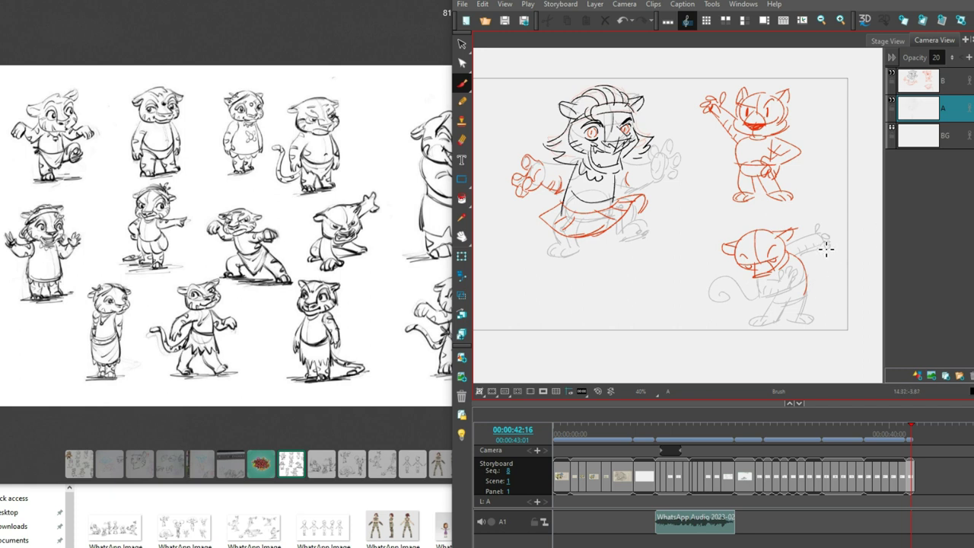
# - Trace the third cat's outstretched arm and open paw in red on layer B
pyautogui.click(940, 85)
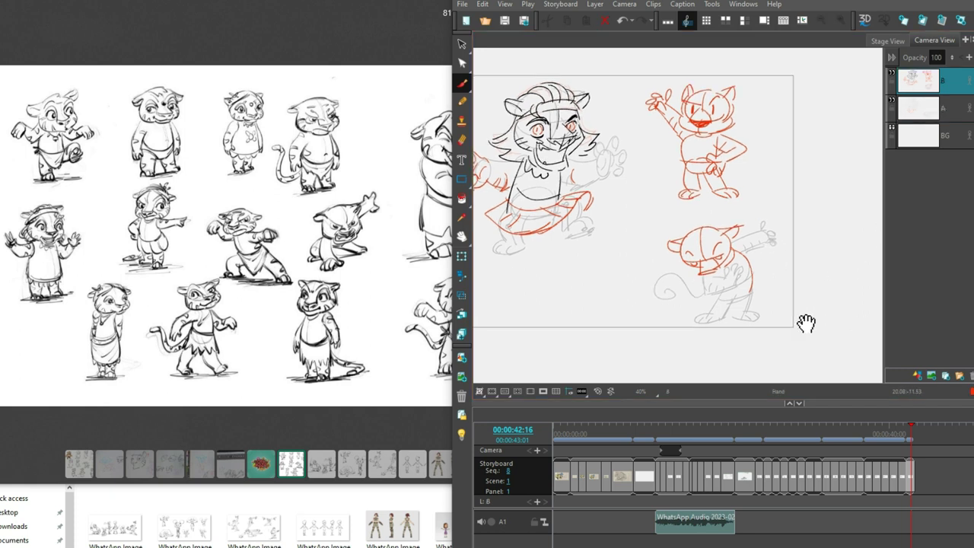
pyautogui.scroll(2, 806, 322)
pyautogui.moveTo(664, 221)
pyautogui.mouseDown()
pyautogui.moveTo(675, 211)
pyautogui.moveTo(655, 207)
pyautogui.moveTo(656, 185)
pyautogui.moveTo(644, 197)
pyautogui.moveTo(648, 177)
pyautogui.moveTo(662, 204)
pyautogui.mouseUp()
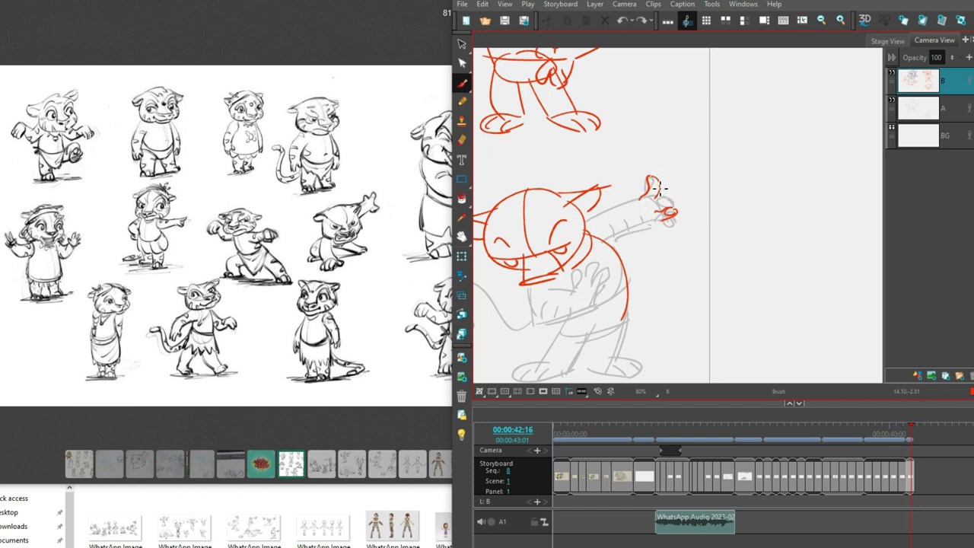
pyautogui.hotkey('ctrl', 'z')
pyautogui.moveTo(669, 211)
pyautogui.mouseDown()
pyautogui.moveTo(679, 215)
pyautogui.moveTo(653, 224)
pyautogui.moveTo(666, 221)
pyautogui.moveTo(672, 233)
pyautogui.moveTo(679, 222)
pyautogui.moveTo(660, 228)
pyautogui.moveTo(645, 206)
pyautogui.mouseUp()
pyautogui.hotkey('ctrl', 'z')
pyautogui.hotkey('ctrl', 'z')
pyautogui.hotkey('ctrl', 'z')
pyautogui.scroll(-3, 746, 229)
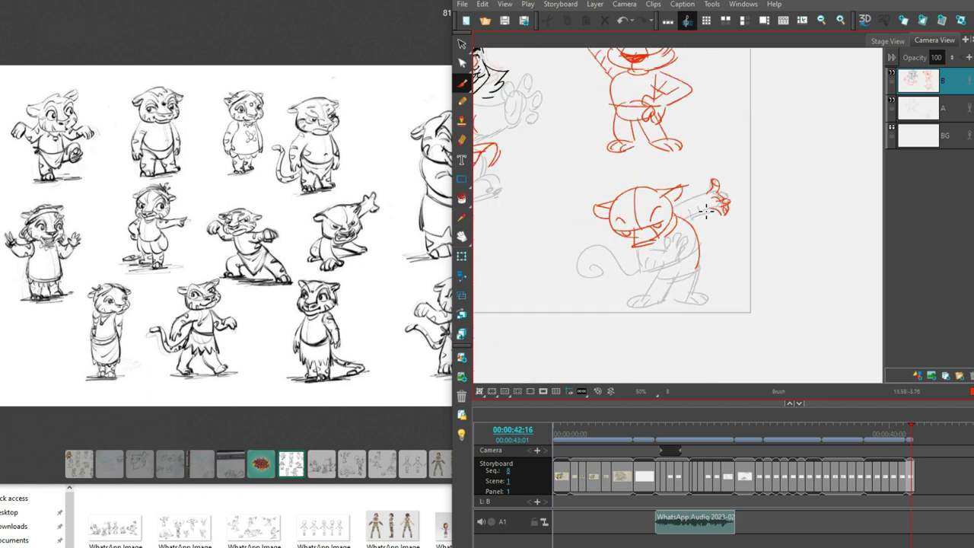
pyautogui.moveTo(670, 210); pyautogui.dragTo(712, 192)
pyautogui.hotkey('ctrl', 'z')
# - Trace the third cat's bent arm and the paw held against its chest in red
pyautogui.moveTo(636, 277)
pyautogui.mouseDown()
pyautogui.moveTo(694, 245)
pyautogui.moveTo(683, 233)
pyautogui.moveTo(689, 242)
pyautogui.mouseUp()
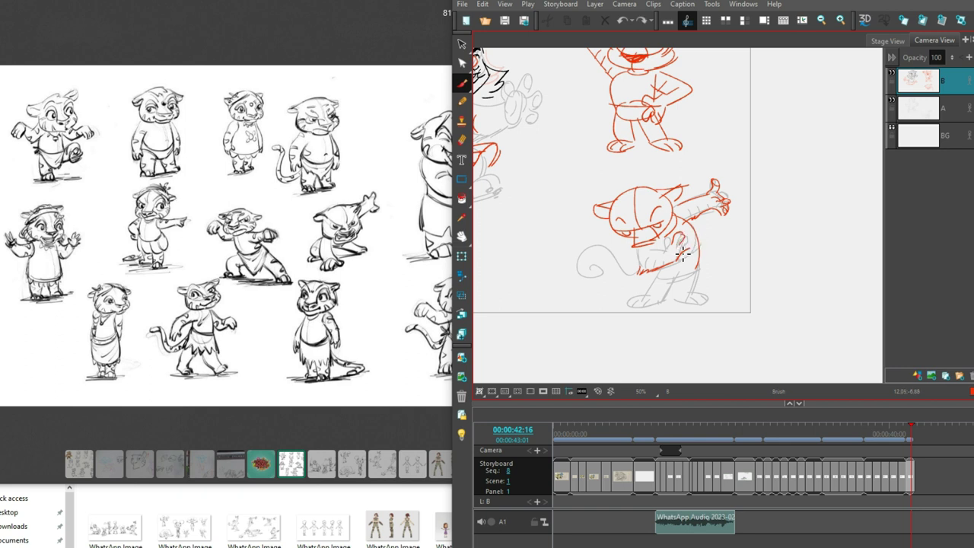
pyautogui.moveTo(683, 242)
pyautogui.mouseDown()
pyautogui.moveTo(702, 232)
pyautogui.moveTo(694, 253)
pyautogui.mouseUp()
pyautogui.hotkey('ctrl', 'z')
pyautogui.hotkey('ctrl', 'z')
pyautogui.hotkey('ctrl', 'z')
pyautogui.scroll(-3, 794, 276)
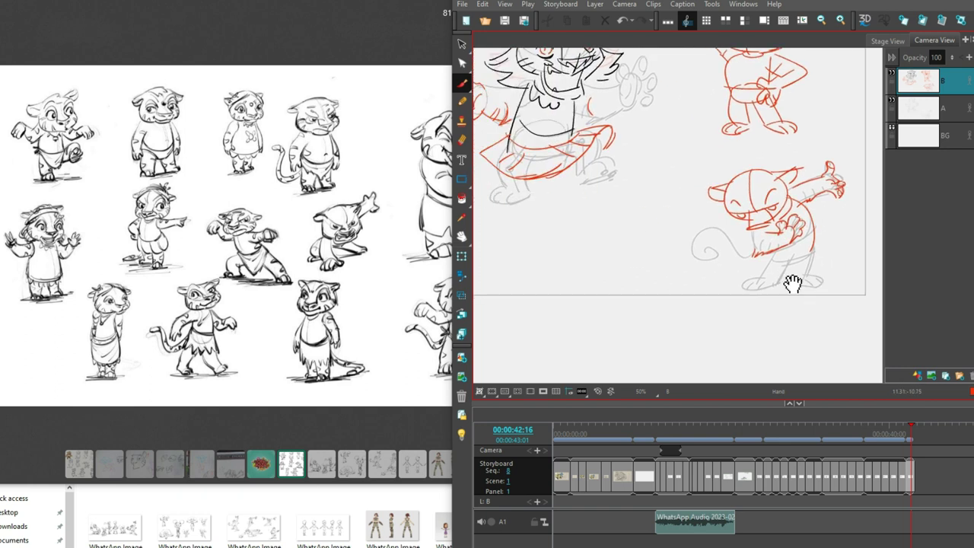
# - Sketch a round red head beside the first figure's raised paw, with a centre line and worried eyes and brows
pyautogui.moveTo(700, 296)
pyautogui.mouseDown()
pyautogui.moveTo(755, 287)
pyautogui.moveTo(647, 304)
pyautogui.moveTo(700, 309)
pyautogui.moveTo(696, 283)
pyautogui.moveTo(695, 299)
pyautogui.mouseUp()
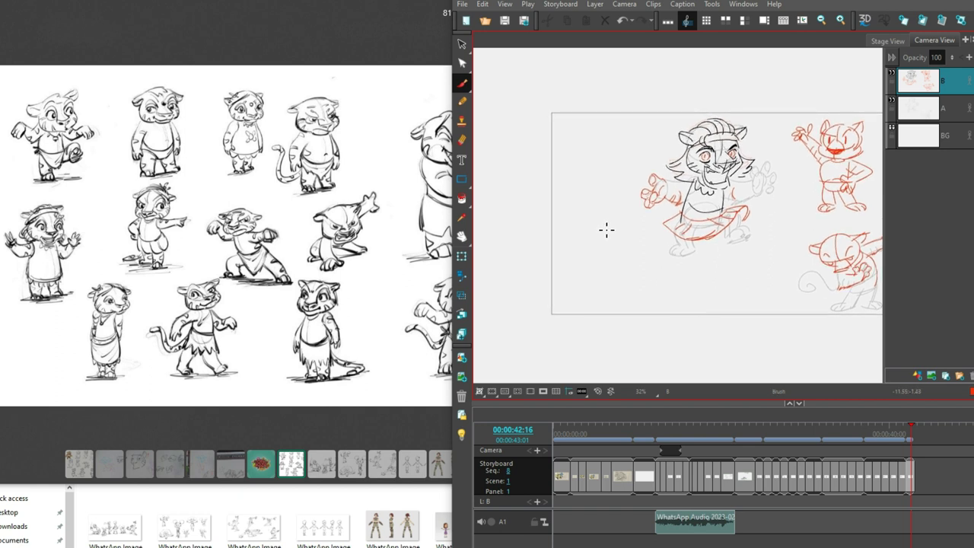
pyautogui.moveTo(646, 272); pyautogui.dragTo(657, 268)
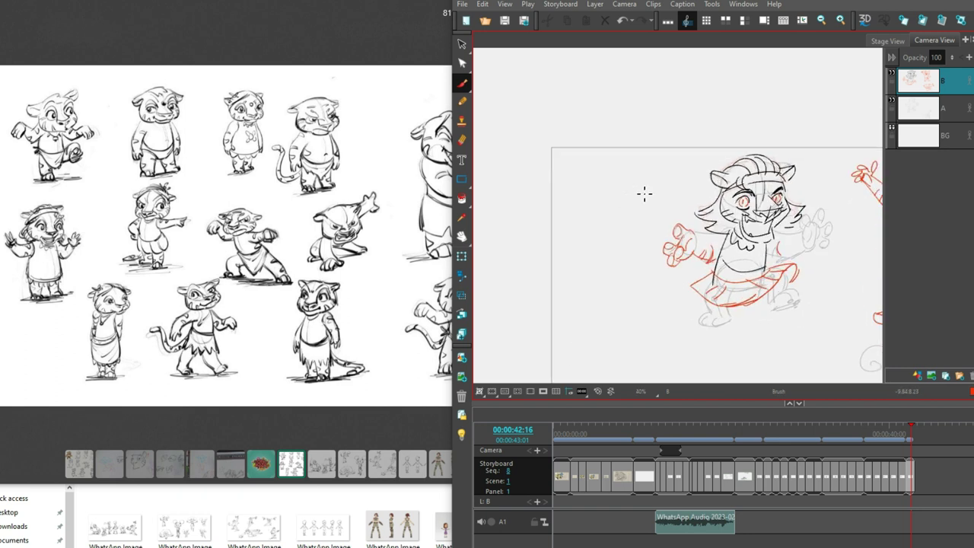
pyautogui.moveTo(609, 209); pyautogui.dragTo(656, 184)
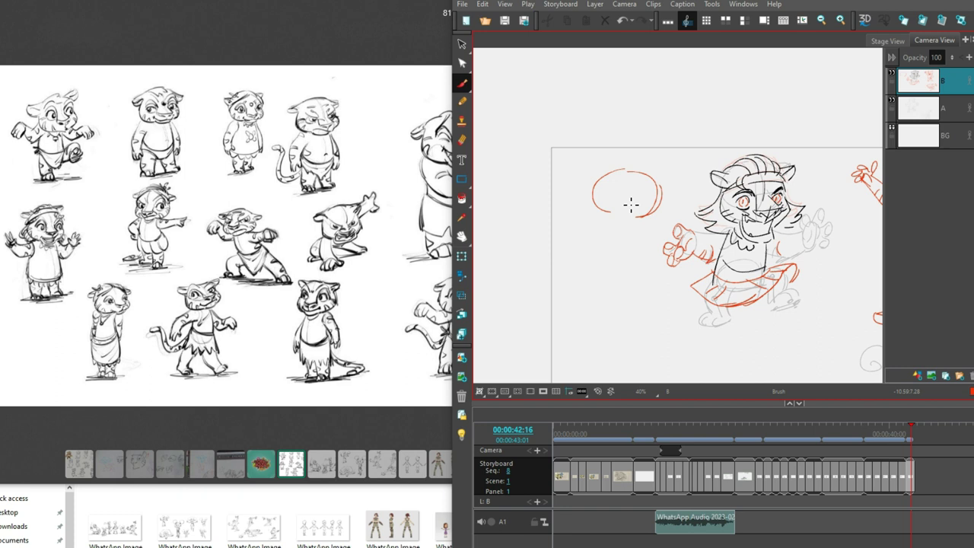
pyautogui.moveTo(618, 187); pyautogui.dragTo(635, 198)
pyautogui.hotkey('ctrl', 'z')
pyautogui.hotkey('ctrl', 'z')
pyautogui.hotkey('ctrl', 'z')
pyautogui.moveTo(630, 163)
pyautogui.mouseDown()
pyautogui.moveTo(625, 214)
pyautogui.moveTo(595, 191)
pyautogui.moveTo(653, 194)
pyautogui.mouseUp()
pyautogui.moveTo(605, 192)
pyautogui.mouseDown()
pyautogui.moveTo(650, 199)
pyautogui.moveTo(618, 198)
pyautogui.mouseUp()
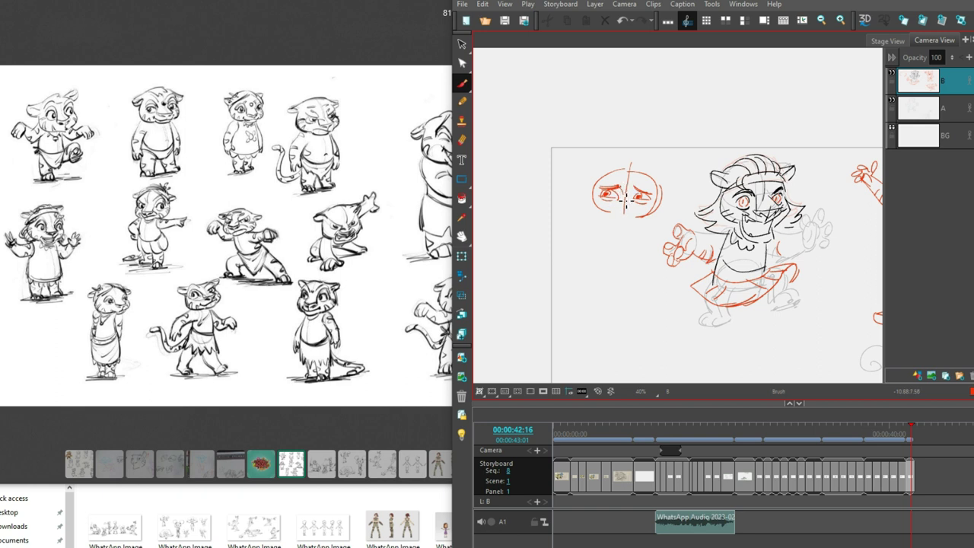
# - Draw the worried head's nose, drooping open mouth, chin, cheeks and lowered ears
pyautogui.hotkey('alt', 's')
pyautogui.moveTo(610, 213); pyautogui.dragTo(631, 228)
pyautogui.hotkey('ctrl', 'z')
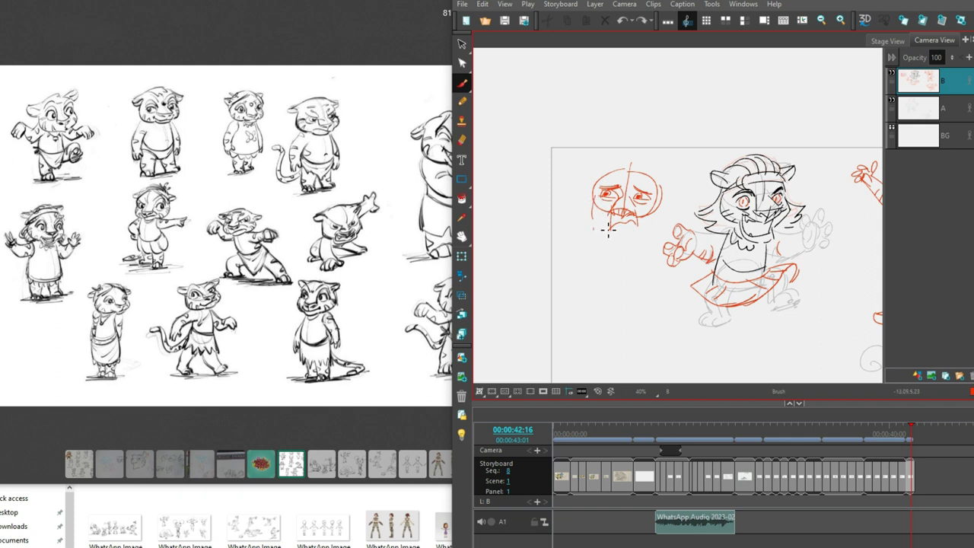
pyautogui.moveTo(612, 222); pyautogui.dragTo(636, 234)
pyautogui.moveTo(662, 200); pyautogui.dragTo(651, 227)
pyautogui.moveTo(596, 211); pyautogui.dragTo(609, 226)
pyautogui.moveTo(641, 195)
pyautogui.mouseDown()
pyautogui.moveTo(665, 186)
pyautogui.moveTo(607, 183)
pyautogui.moveTo(660, 181)
pyautogui.moveTo(684, 202)
pyautogui.moveTo(659, 185)
pyautogui.moveTo(661, 198)
pyautogui.moveTo(684, 200)
pyautogui.moveTo(580, 206)
pyautogui.mouseUp()
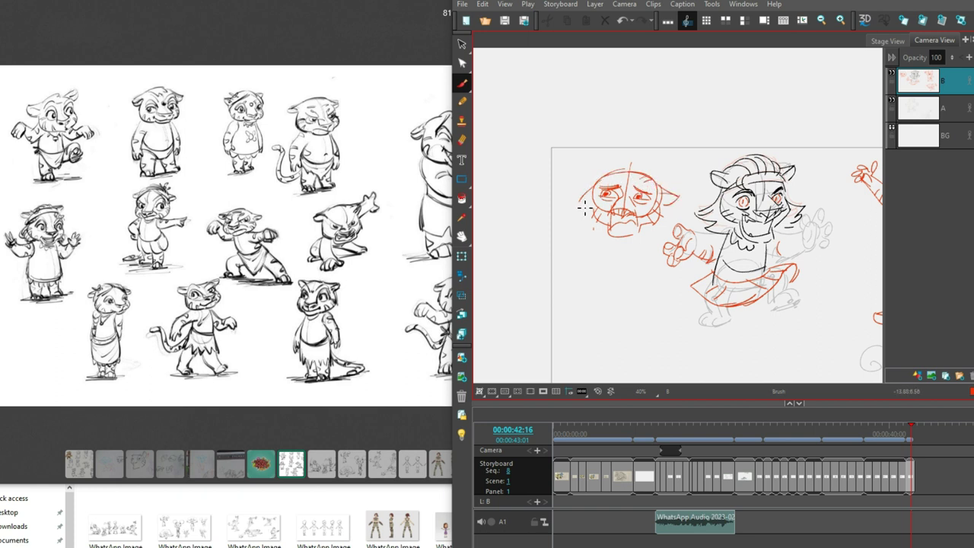
# - Draw a blue leaf-like ornament with several pointed petals above the worried head's ear
pyautogui.hotkey('alt', 'b')
pyautogui.moveTo(657, 190)
pyautogui.mouseDown()
pyautogui.moveTo(679, 161)
pyautogui.moveTo(667, 183)
pyautogui.mouseUp()
pyautogui.hotkey('ctrl', 'z')
pyautogui.hotkey('alt', 's')
pyautogui.click(672, 169)
pyautogui.press('Escape')
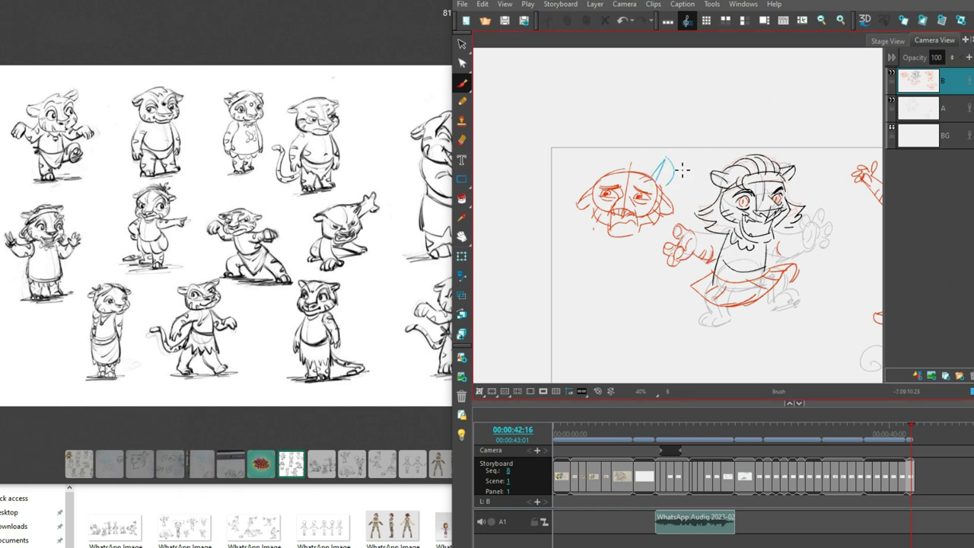
pyautogui.hotkey('alt', 'b')
pyautogui.moveTo(666, 185)
pyautogui.mouseDown()
pyautogui.moveTo(686, 181)
pyautogui.moveTo(685, 205)
pyautogui.mouseUp()
pyautogui.moveTo(729, 245); pyautogui.dragTo(719, 202)
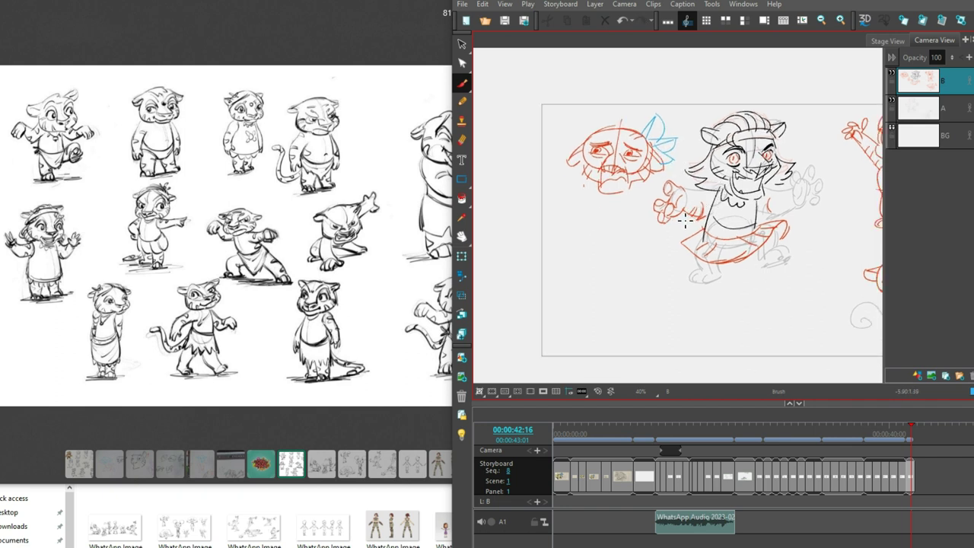
pyautogui.moveTo(653, 111)
pyautogui.mouseDown()
pyautogui.moveTo(643, 135)
pyautogui.moveTo(652, 146)
pyautogui.mouseUp()
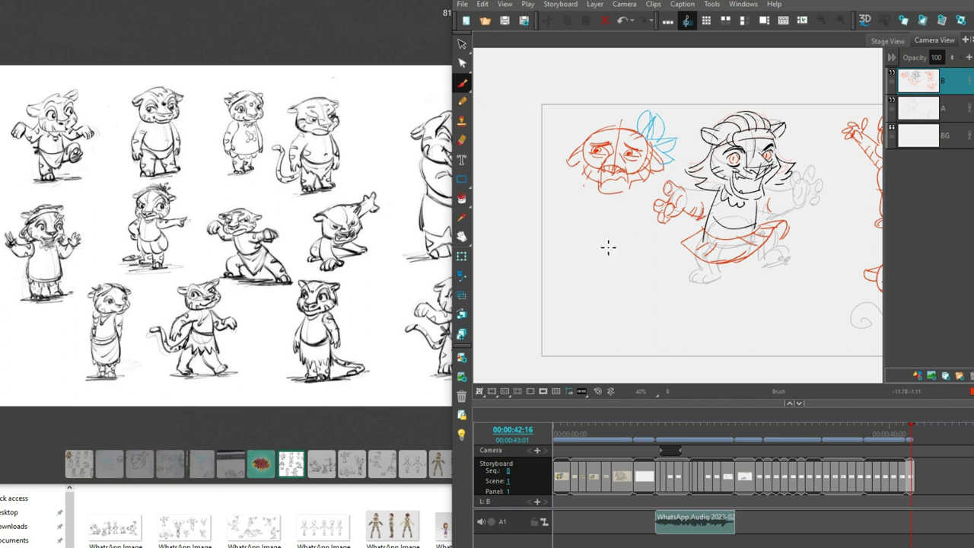
# - Sketch an angry cat head in red below the worried one, with pointed ears, forehead stripes, frowning eyes and a snarl
pyautogui.moveTo(592, 242)
pyautogui.mouseDown()
pyautogui.moveTo(628, 247)
pyautogui.moveTo(601, 267)
pyautogui.moveTo(633, 257)
pyautogui.moveTo(592, 281)
pyautogui.moveTo(585, 268)
pyautogui.moveTo(604, 275)
pyautogui.moveTo(584, 268)
pyautogui.moveTo(589, 277)
pyautogui.moveTo(579, 280)
pyautogui.moveTo(603, 279)
pyautogui.moveTo(572, 277)
pyautogui.moveTo(591, 278)
pyautogui.moveTo(587, 289)
pyautogui.moveTo(603, 275)
pyautogui.moveTo(582, 295)
pyautogui.moveTo(599, 299)
pyautogui.moveTo(611, 246)
pyautogui.moveTo(607, 274)
pyautogui.moveTo(623, 264)
pyautogui.moveTo(577, 263)
pyautogui.moveTo(639, 243)
pyautogui.moveTo(634, 227)
pyautogui.moveTo(621, 258)
pyautogui.moveTo(633, 229)
pyautogui.moveTo(572, 252)
pyautogui.mouseUp()
pyautogui.hotkey('ctrl', 'z')
pyautogui.hotkey('ctrl', 'z')
pyautogui.hotkey('ctrl', 'z')
pyautogui.hotkey('ctrl', 'z')
pyautogui.hotkey('ctrl', 'z')
pyautogui.hotkey('ctrl', 'z')
pyautogui.hotkey('ctrl', 'z')
pyautogui.hotkey('ctrl', 'z')
pyautogui.hotkey('ctrl', 'z')
pyautogui.hotkey('ctrl', 'z')
pyautogui.hotkey('ctrl', 'z')
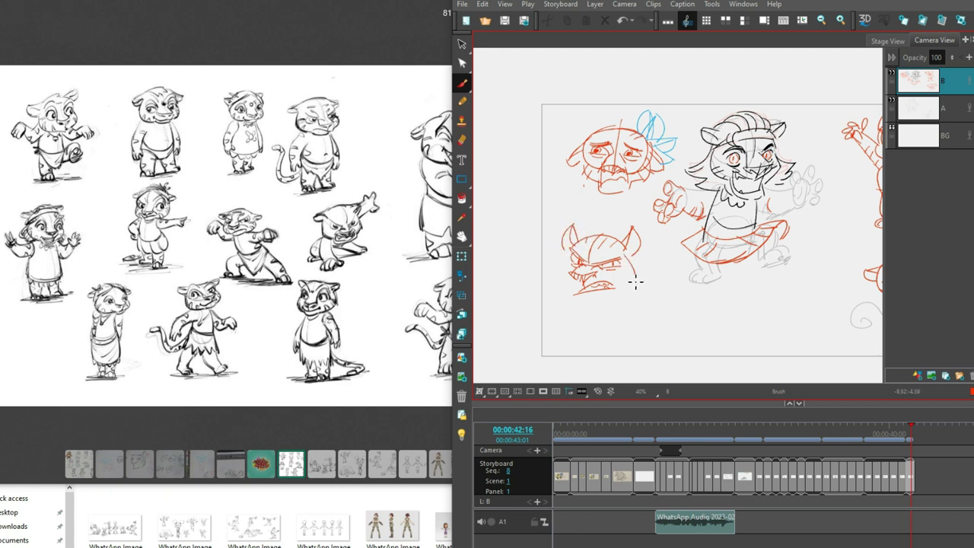
# - Complete the angry head's jaw and cheek, and add its whiskers and cheek stripes
pyautogui.moveTo(636, 268)
pyautogui.mouseDown()
pyautogui.moveTo(579, 300)
pyautogui.moveTo(617, 301)
pyautogui.mouseUp()
pyautogui.moveTo(566, 257)
pyautogui.mouseDown()
pyautogui.moveTo(571, 298)
pyautogui.moveTo(607, 285)
pyautogui.mouseUp()
pyautogui.moveTo(606, 276)
pyautogui.mouseDown()
pyautogui.moveTo(628, 290)
pyautogui.moveTo(556, 298)
pyautogui.mouseUp()
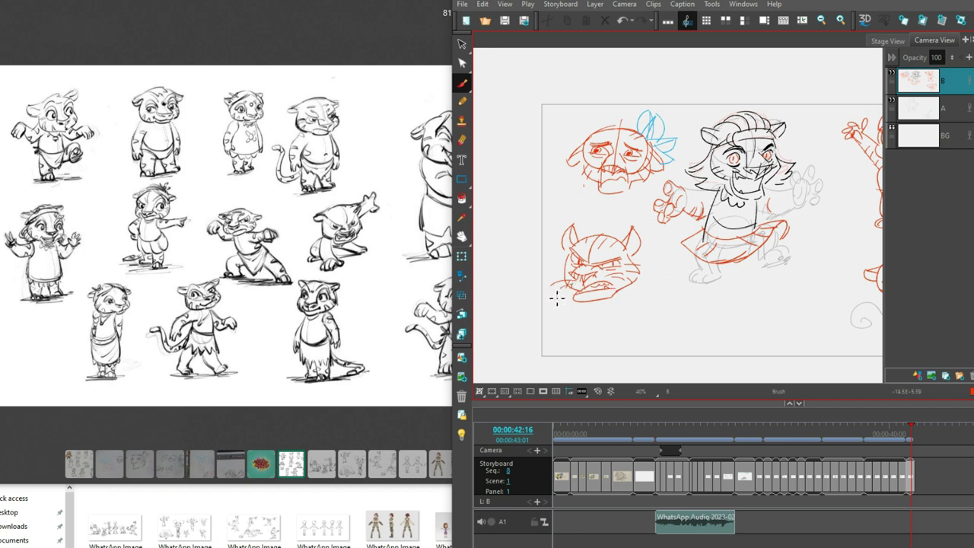
pyautogui.moveTo(770, 167)
pyautogui.mouseDown()
pyautogui.moveTo(766, 183)
pyautogui.moveTo(787, 179)
pyautogui.moveTo(740, 189)
pyautogui.mouseUp()
pyautogui.scroll(-1, 653, 284)
pyautogui.moveTo(580, 272); pyautogui.dragTo(632, 257)
pyautogui.hotkey('ctrl', 'z')
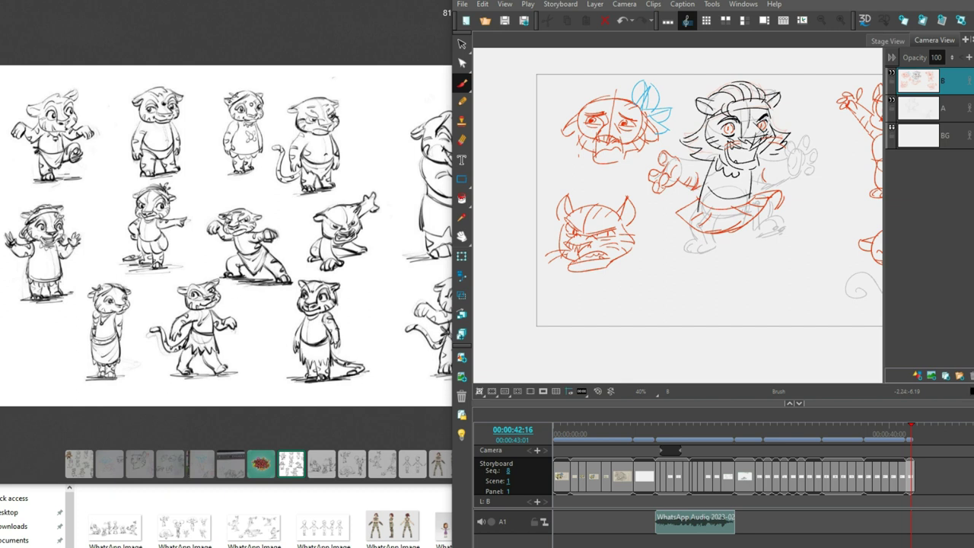
pyautogui.moveTo(587, 276); pyautogui.dragTo(621, 271)
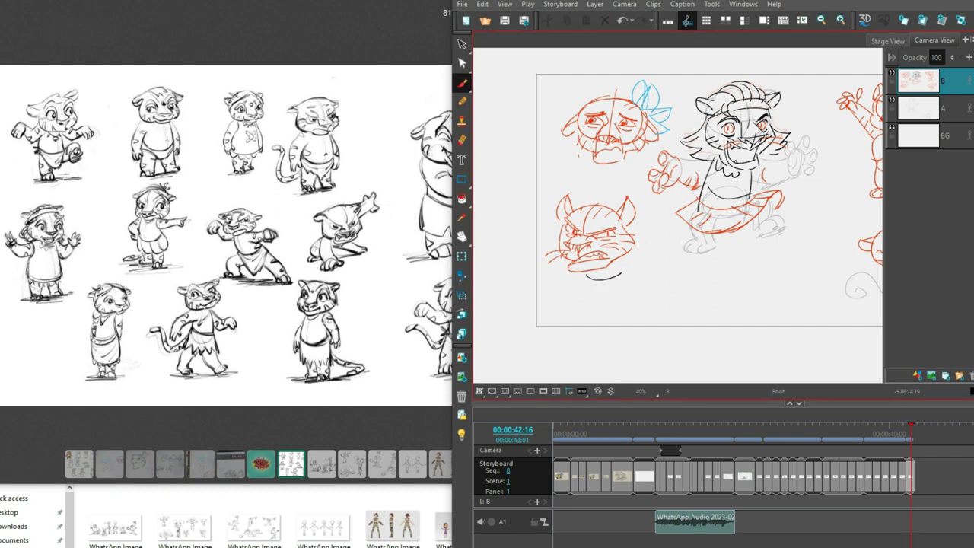
pyautogui.hotkey('ctrl', 'z')
# - Sketch the angry cat's torso, waistband, wide-spread legs and feet in green below its head
pyautogui.moveTo(591, 271)
pyautogui.mouseDown()
pyautogui.moveTo(595, 290)
pyautogui.moveTo(609, 295)
pyautogui.moveTo(723, 270)
pyautogui.mouseUp()
pyautogui.moveTo(652, 249); pyautogui.dragTo(708, 321)
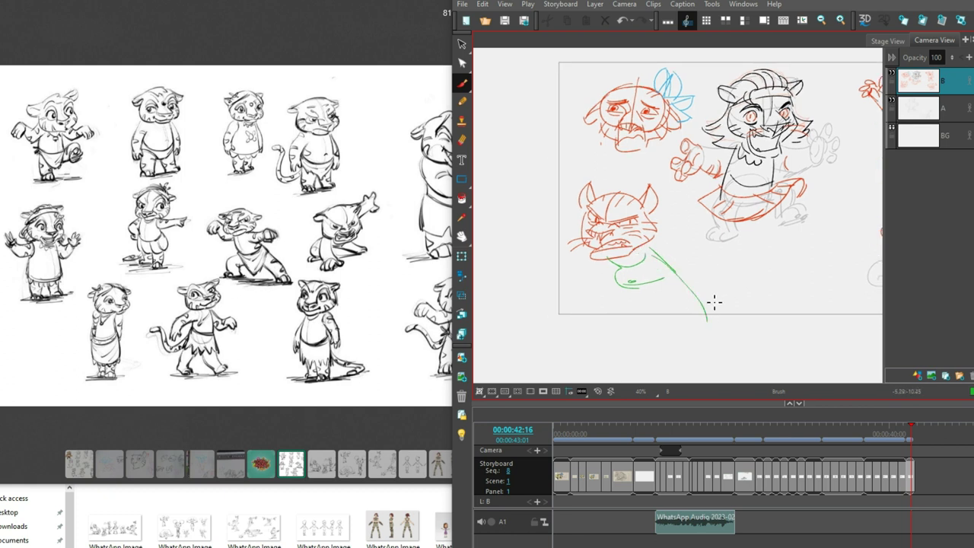
pyautogui.hotkey('ctrl', 'z')
pyautogui.moveTo(652, 250); pyautogui.dragTo(701, 306)
pyautogui.hotkey('ctrl', 'z')
pyautogui.moveTo(618, 280)
pyautogui.mouseDown()
pyautogui.moveTo(673, 290)
pyautogui.moveTo(639, 303)
pyautogui.mouseUp()
pyautogui.moveTo(650, 286); pyautogui.dragTo(650, 303)
pyautogui.moveTo(662, 283)
pyautogui.mouseDown()
pyautogui.moveTo(621, 284)
pyautogui.moveTo(625, 314)
pyautogui.moveTo(611, 308)
pyautogui.moveTo(716, 308)
pyautogui.moveTo(695, 312)
pyautogui.moveTo(718, 301)
pyautogui.mouseUp()
# - Draw the angry cat's green arms, one raised behind the head and the other reaching out with a paw
pyautogui.moveTo(646, 250); pyautogui.dragTo(680, 245)
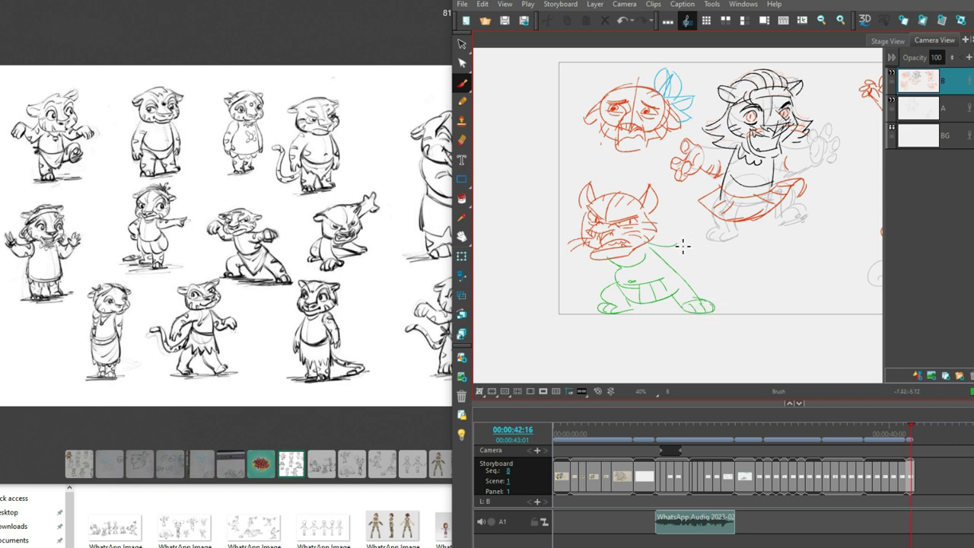
pyautogui.moveTo(576, 219)
pyautogui.mouseDown()
pyautogui.moveTo(545, 228)
pyautogui.moveTo(571, 233)
pyautogui.moveTo(555, 229)
pyautogui.mouseUp()
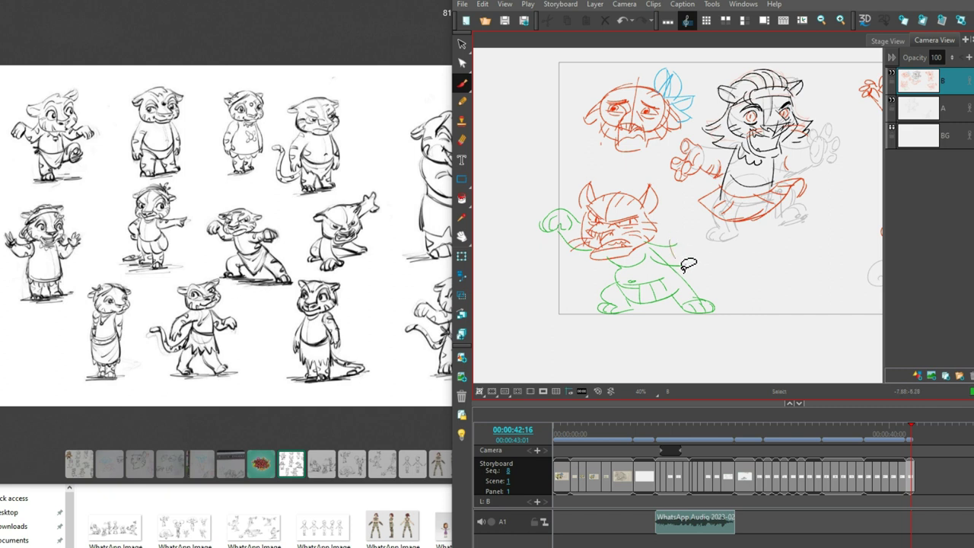
pyautogui.moveTo(669, 231)
pyautogui.mouseDown()
pyautogui.moveTo(703, 223)
pyautogui.moveTo(670, 238)
pyautogui.moveTo(685, 233)
pyautogui.moveTo(686, 244)
pyautogui.moveTo(690, 230)
pyautogui.moveTo(693, 242)
pyautogui.moveTo(691, 230)
pyautogui.moveTo(682, 237)
pyautogui.moveTo(700, 248)
pyautogui.moveTo(711, 237)
pyautogui.moveTo(701, 236)
pyautogui.moveTo(712, 238)
pyautogui.moveTo(686, 222)
pyautogui.moveTo(713, 218)
pyautogui.moveTo(702, 219)
pyautogui.moveTo(703, 234)
pyautogui.moveTo(718, 232)
pyautogui.moveTo(722, 245)
pyautogui.moveTo(675, 228)
pyautogui.moveTo(653, 245)
pyautogui.mouseUp()
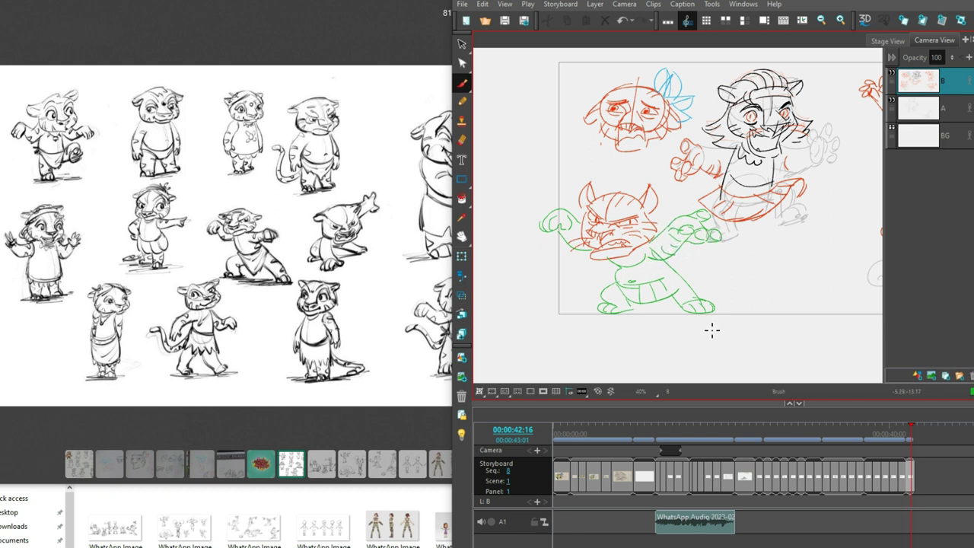
# - Select the whole angry cat figure and scale it down to fit inside the camera frame
pyautogui.hotkey('alt', 's')
pyautogui.moveTo(740, 263)
pyautogui.mouseDown()
pyautogui.moveTo(714, 219)
pyautogui.moveTo(644, 184)
pyautogui.moveTo(728, 270)
pyautogui.mouseUp()
pyautogui.moveTo(685, 297)
pyautogui.mouseDown()
pyautogui.moveTo(668, 300)
pyautogui.moveTo(540, 230)
pyautogui.moveTo(533, 335)
pyautogui.mouseUp()
pyautogui.click(764, 289)
pyautogui.scroll(-3, 764, 290)
pyautogui.moveTo(648, 348); pyautogui.dragTo(613, 330)
pyautogui.moveTo(585, 300); pyautogui.dragTo(623, 294)
pyautogui.press('Delete')
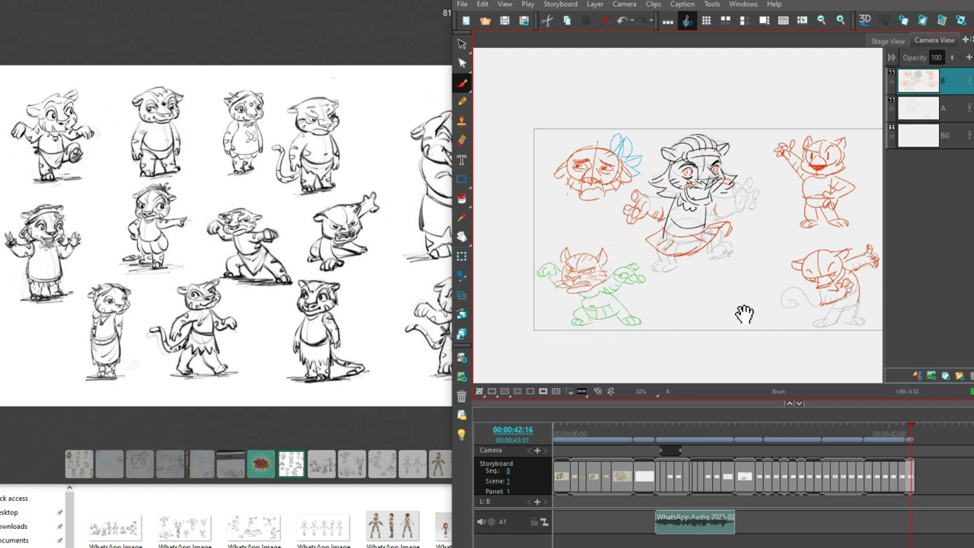
# - Hide layers A and B together and add a new drawing layer above them
pyautogui.moveTo(744, 312); pyautogui.dragTo(707, 316)
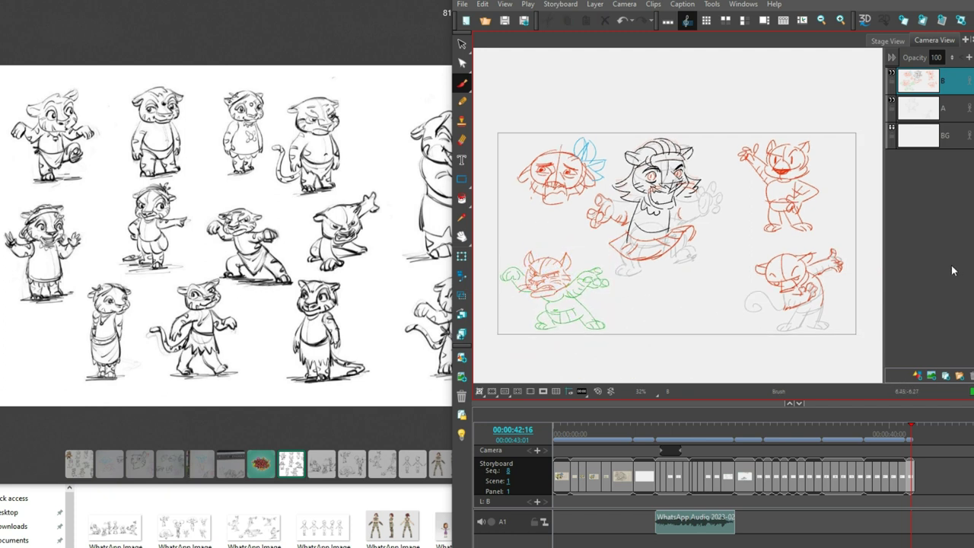
pyautogui.keyDown('ctrl'); pyautogui.click(932, 112); pyautogui.keyUp('ctrl')
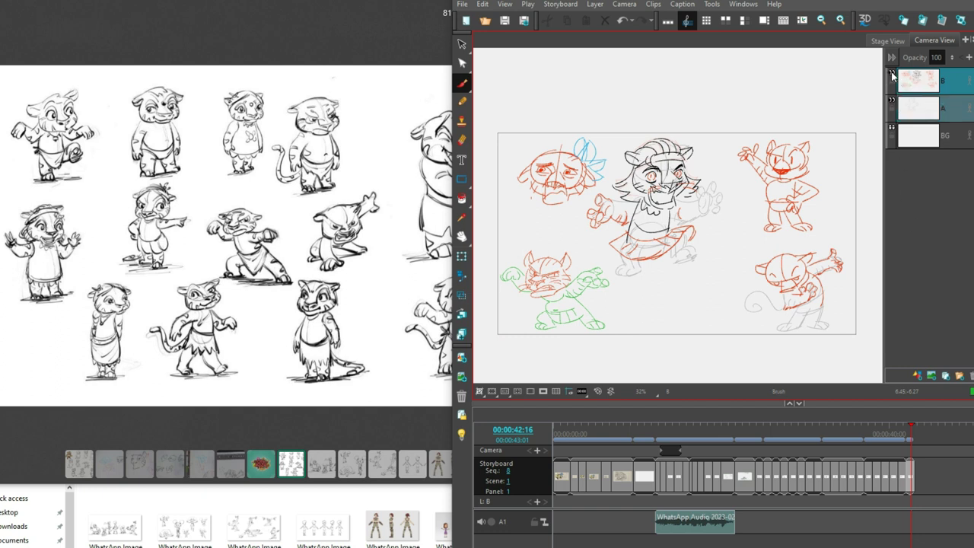
pyautogui.click(891, 73)
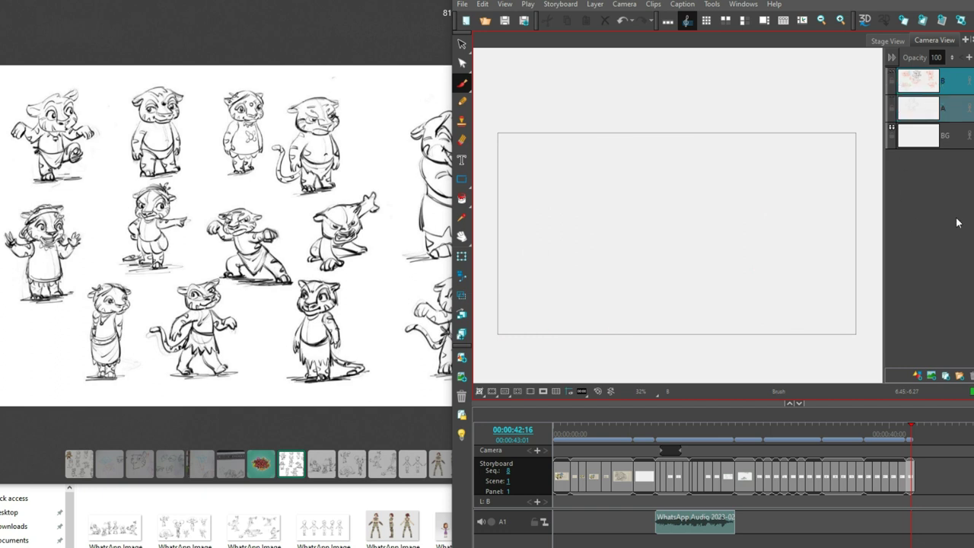
pyautogui.click(917, 376)
# - Check the character reference sheet, and block in a tilted-back head with a raised muzzle in green on layer C
pyautogui.click(397, 316)
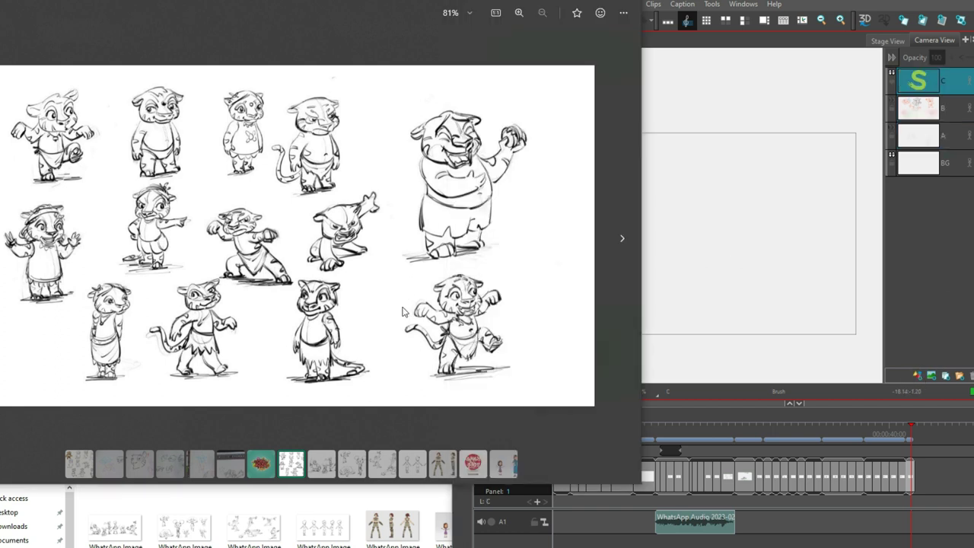
pyautogui.click(756, 191)
pyautogui.moveTo(575, 174)
pyautogui.mouseDown()
pyautogui.moveTo(602, 174)
pyautogui.moveTo(592, 180)
pyautogui.moveTo(576, 157)
pyautogui.moveTo(602, 176)
pyautogui.mouseUp()
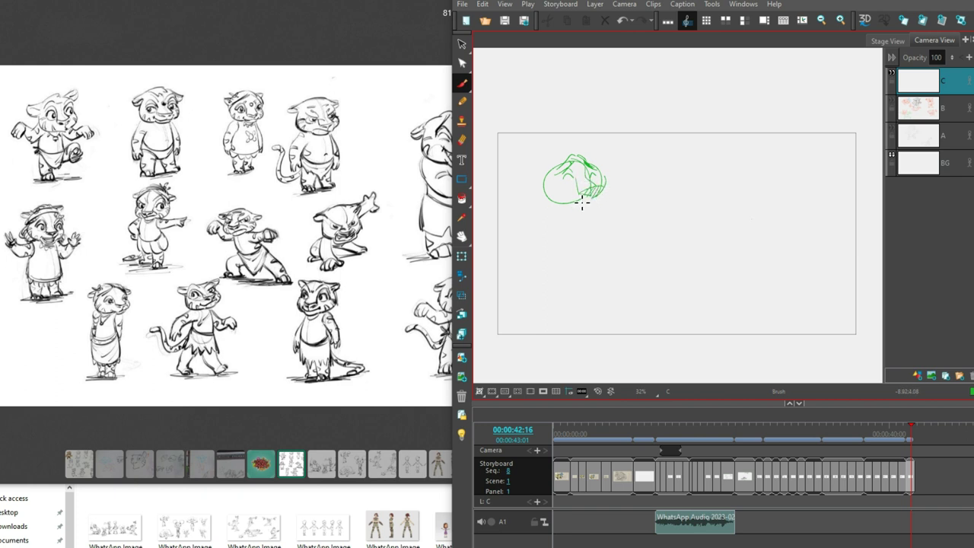
pyautogui.moveTo(587, 211); pyautogui.dragTo(579, 204)
pyautogui.moveTo(563, 177); pyautogui.dragTo(579, 202)
pyautogui.hotkey('ctrl', 'z')
pyautogui.moveTo(591, 216)
pyautogui.mouseDown()
pyautogui.moveTo(601, 190)
pyautogui.moveTo(568, 183)
pyautogui.moveTo(595, 207)
pyautogui.moveTo(594, 222)
pyautogui.mouseUp()
pyautogui.hotkey('ctrl', 'z')
pyautogui.press('Delete')
# - Rework the green head with side ears, closed eyes, a wide-open mouth and a lower jaw
pyautogui.hotkey('alt', 'b')
pyautogui.hotkey('ctrl', 'z')
pyautogui.hotkey('ctrl', 'z')
pyautogui.hotkey('ctrl', 'z')
pyautogui.hotkey('ctrl', 'z')
pyautogui.moveTo(601, 182)
pyautogui.mouseDown()
pyautogui.moveTo(602, 207)
pyautogui.moveTo(536, 172)
pyautogui.moveTo(605, 179)
pyautogui.moveTo(585, 155)
pyautogui.moveTo(602, 172)
pyautogui.moveTo(583, 181)
pyautogui.moveTo(605, 180)
pyautogui.mouseUp()
pyautogui.hotkey('ctrl', 'z')
pyautogui.hotkey('ctrl', 'z')
pyautogui.hotkey('ctrl', 'z')
pyautogui.hotkey('ctrl', 'z')
pyautogui.hotkey('ctrl', 'z')
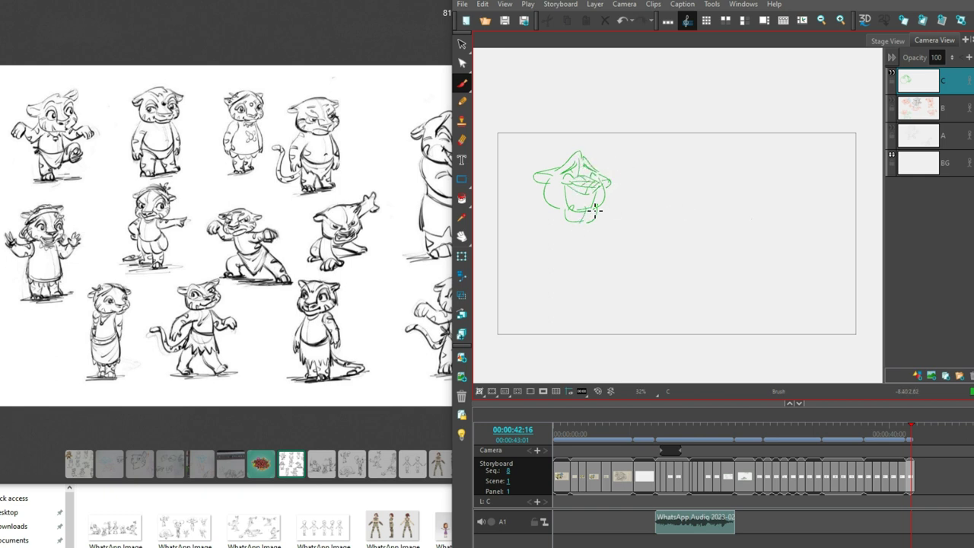
pyautogui.moveTo(685, 186); pyautogui.dragTo(678, 202)
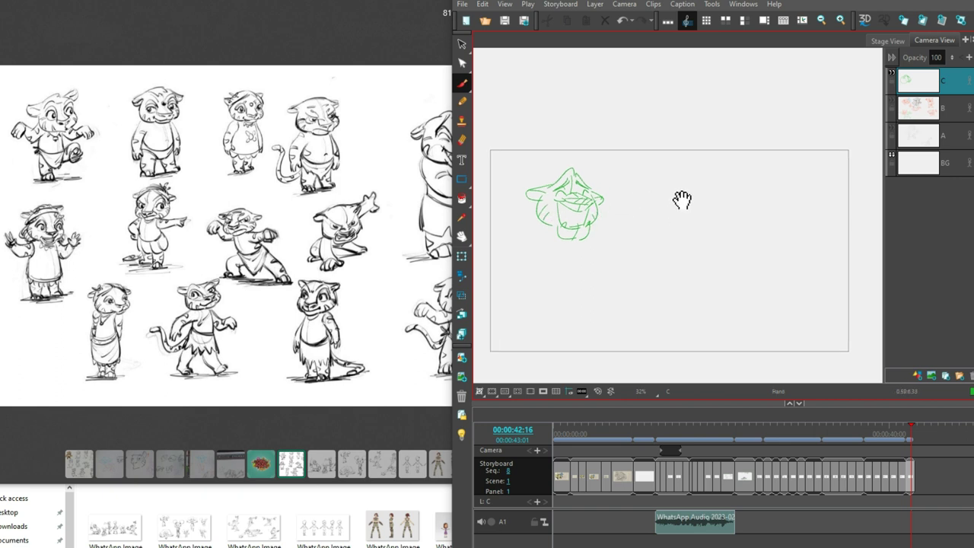
# - Sketch the torso and the arms folded over the belly in green below the laughing tiger head
pyautogui.moveTo(543, 239)
pyautogui.mouseDown()
pyautogui.moveTo(564, 280)
pyautogui.moveTo(588, 247)
pyautogui.moveTo(602, 285)
pyautogui.moveTo(609, 245)
pyautogui.moveTo(601, 276)
pyautogui.moveTo(567, 274)
pyautogui.mouseUp()
pyautogui.hotkey('ctrl', 'z')
pyautogui.hotkey('ctrl', 'z')
pyautogui.hotkey('ctrl', 'z')
pyautogui.moveTo(555, 231); pyautogui.dragTo(546, 260)
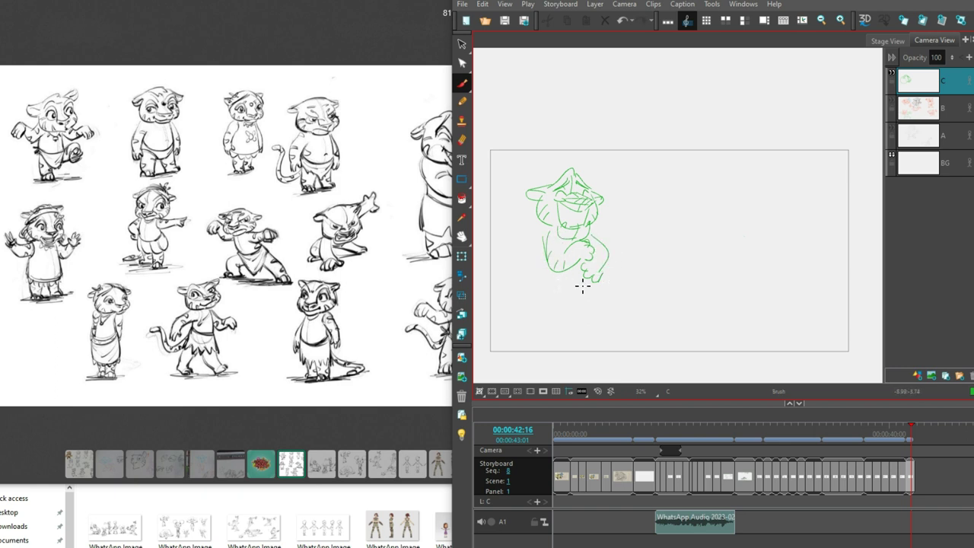
# - Adjust the tilt of the laughing tiger's head and body, and draw its waistcloth and legs
pyautogui.hotkey('ctrl', 'a')
pyautogui.moveTo(661, 278)
pyautogui.mouseDown()
pyautogui.moveTo(613, 257)
pyautogui.moveTo(602, 299)
pyautogui.moveTo(597, 273)
pyautogui.moveTo(550, 296)
pyautogui.moveTo(548, 315)
pyautogui.moveTo(598, 320)
pyautogui.mouseUp()
pyautogui.click(613, 257)
pyautogui.hotkey('alt', 'b')
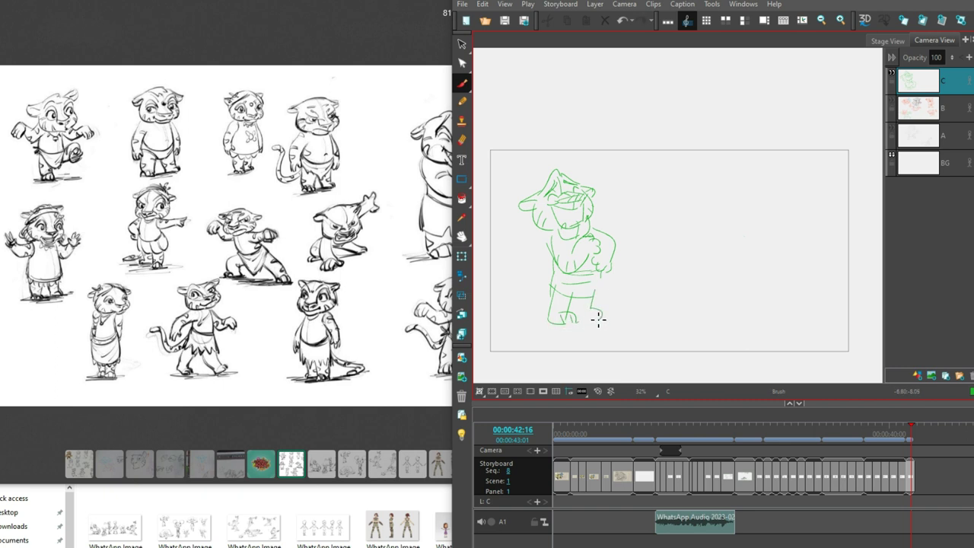
# - Add the feet, a curled tail and short stripe marks on the bent arm of the laughing tiger
pyautogui.moveTo(546, 271); pyautogui.dragTo(537, 298)
pyautogui.moveTo(715, 263); pyautogui.dragTo(700, 265)
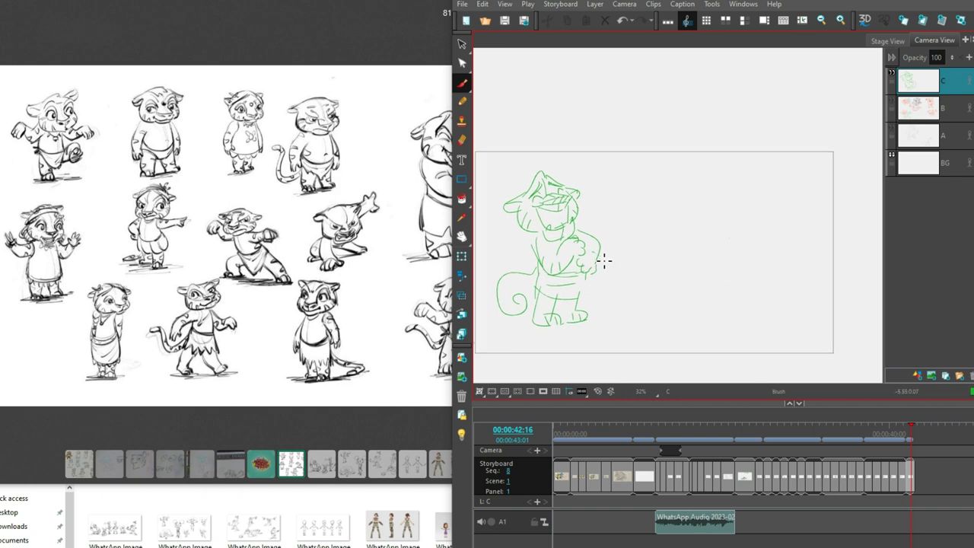
pyautogui.moveTo(616, 235)
pyautogui.mouseDown()
pyautogui.moveTo(756, 157)
pyautogui.moveTo(715, 272)
pyautogui.mouseUp()
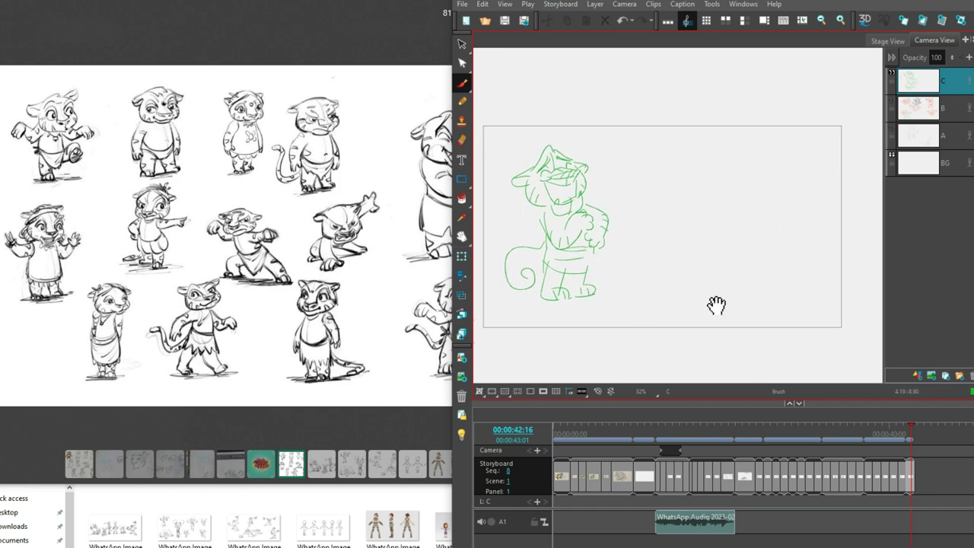
pyautogui.moveTo(717, 304); pyautogui.dragTo(721, 310)
# - Block in an oval head for a second, bent-over tiger in the empty area beside the laughing one
pyautogui.moveTo(696, 196)
pyautogui.mouseDown()
pyautogui.moveTo(691, 238)
pyautogui.moveTo(718, 205)
pyautogui.mouseUp()
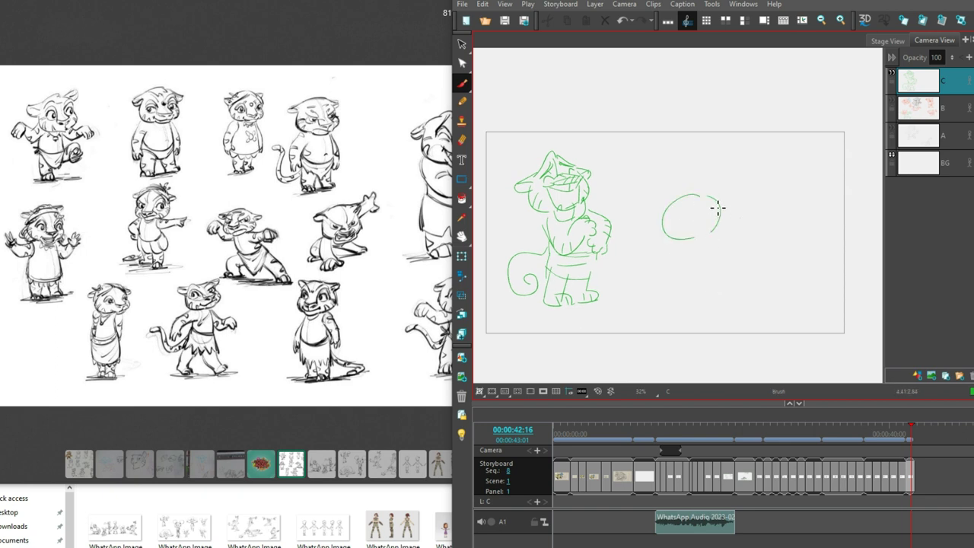
pyautogui.moveTo(698, 237); pyautogui.dragTo(732, 246)
pyautogui.moveTo(712, 232)
pyautogui.mouseDown()
pyautogui.moveTo(760, 219)
pyautogui.moveTo(764, 237)
pyautogui.moveTo(758, 215)
pyautogui.moveTo(750, 222)
pyautogui.mouseUp()
pyautogui.hotkey('ctrl', 'z')
pyautogui.hotkey('ctrl', 'z')
pyautogui.hotkey('ctrl', 'z')
pyautogui.hotkey('alt', 'z')
pyautogui.hotkey('ctrl', 'z')
# - Draw the bent-over tiger's laughing face, neck and forward-reaching arm
pyautogui.moveTo(670, 230); pyautogui.dragTo(664, 222)
pyautogui.moveTo(674, 209); pyautogui.dragTo(672, 200)
pyautogui.hotkey('alt', 'z')
pyautogui.moveTo(673, 227)
pyautogui.mouseDown()
pyautogui.moveTo(684, 205)
pyautogui.moveTo(692, 201)
pyautogui.moveTo(688, 237)
pyautogui.moveTo(714, 211)
pyautogui.moveTo(694, 227)
pyautogui.moveTo(703, 211)
pyautogui.moveTo(716, 225)
pyautogui.moveTo(696, 204)
pyautogui.moveTo(725, 222)
pyautogui.mouseUp()
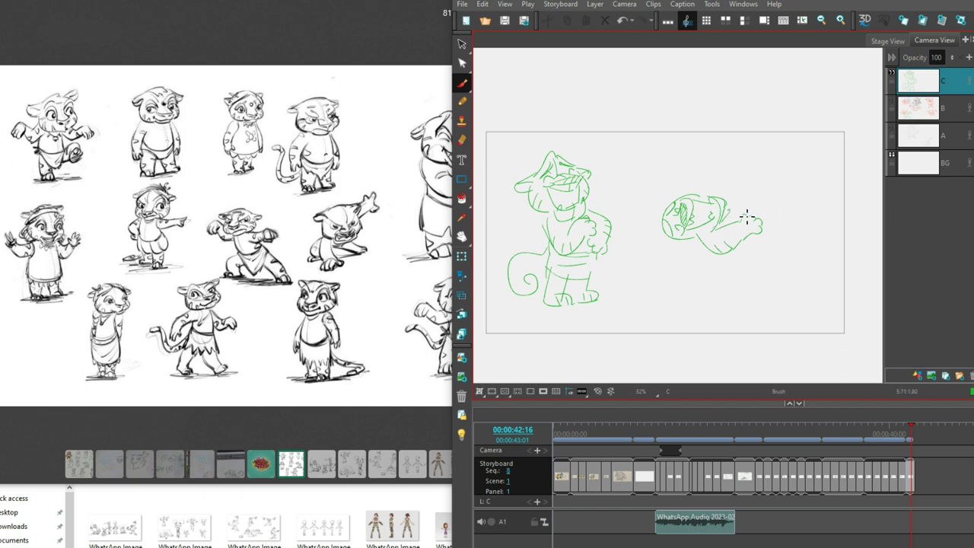
# - Add the curved back, the paws clutching the belly and the thigh of the bent-over tiger
pyautogui.moveTo(723, 201)
pyautogui.mouseDown()
pyautogui.moveTo(769, 204)
pyautogui.moveTo(785, 239)
pyautogui.moveTo(773, 237)
pyautogui.mouseUp()
pyautogui.hotkey('ctrl', 'z')
pyautogui.hotkey('ctrl', 'z')
pyautogui.moveTo(727, 267)
pyautogui.mouseDown()
pyautogui.moveTo(764, 252)
pyautogui.moveTo(780, 262)
pyautogui.mouseUp()
pyautogui.hotkey('ctrl', 'z')
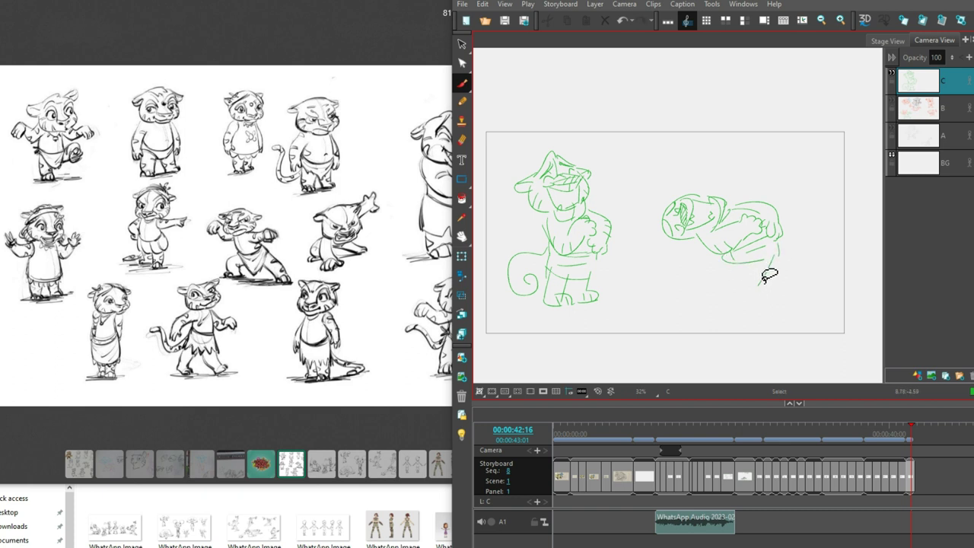
# - Draw the bent-over tiger's front foot and reposition the stray line of its standing leg
pyautogui.moveTo(718, 270)
pyautogui.mouseDown()
pyautogui.moveTo(736, 299)
pyautogui.moveTo(734, 289)
pyautogui.moveTo(725, 300)
pyautogui.moveTo(759, 280)
pyautogui.moveTo(713, 304)
pyautogui.mouseUp()
pyautogui.hotkey('alt', 'v')
pyautogui.moveTo(754, 269); pyautogui.dragTo(752, 271)
pyautogui.hotkey('alt', 'b')
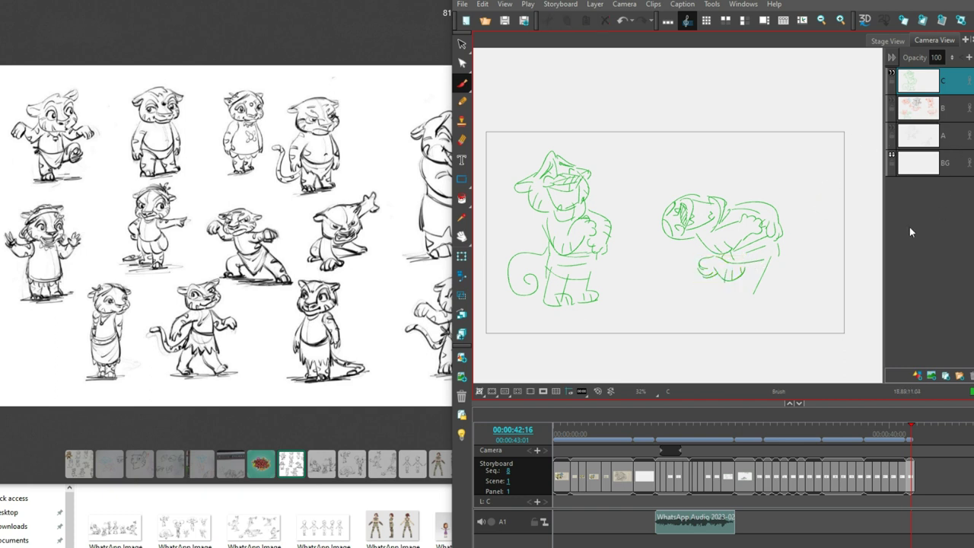
# - Rework the bent-over tiger's standing leg and foot, and add stripes to its side
pyautogui.moveTo(768, 215); pyautogui.dragTo(780, 240)
pyautogui.hotkey('ctrl', 'z')
pyautogui.moveTo(756, 299)
pyautogui.mouseDown()
pyautogui.moveTo(755, 286)
pyautogui.moveTo(758, 295)
pyautogui.moveTo(742, 286)
pyautogui.mouseUp()
pyautogui.hotkey('ctrl', 'z')
pyautogui.hotkey('ctrl', 'z')
# - Add ears to the bent-over tiger and refine the lines across its body
pyautogui.moveTo(669, 231); pyautogui.dragTo(675, 256)
pyautogui.moveTo(671, 199)
pyautogui.mouseDown()
pyautogui.moveTo(690, 186)
pyautogui.moveTo(695, 192)
pyautogui.mouseUp()
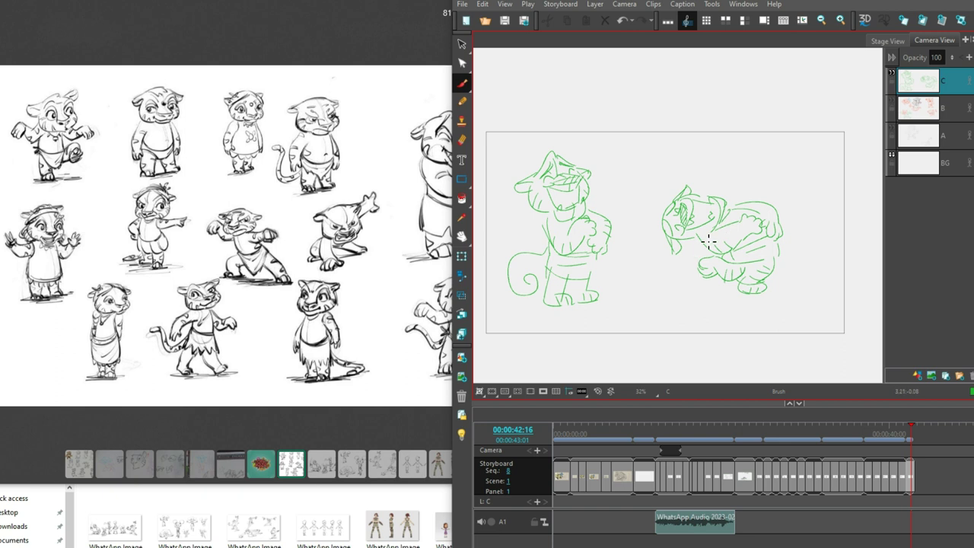
pyautogui.hotkey('ctrl', 'z')
pyautogui.moveTo(697, 233); pyautogui.dragTo(700, 242)
pyautogui.hotkey('ctrl', 'z')
pyautogui.moveTo(771, 255)
pyautogui.mouseDown()
pyautogui.moveTo(809, 283)
pyautogui.moveTo(749, 236)
pyautogui.mouseUp()
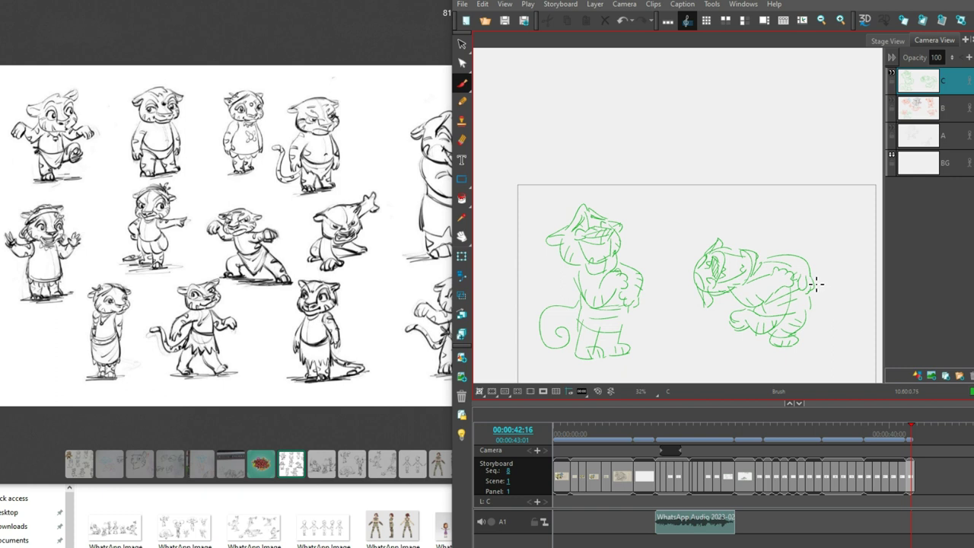
# - Select both tiger figures and scale them down into the upper-left corner of the camera frame
pyautogui.hotkey('alt', 's')
pyautogui.scroll(-2, 818, 282)
pyautogui.moveTo(820, 279)
pyautogui.mouseDown()
pyautogui.moveTo(832, 191)
pyautogui.moveTo(814, 315)
pyautogui.moveTo(656, 258)
pyautogui.moveTo(633, 210)
pyautogui.mouseUp()
pyautogui.press('Escape')
pyautogui.press('space')
# - Sketch an evil expression study with steep slanted brows, narrow eyes and a pointed toothy grin
pyautogui.moveTo(761, 199); pyautogui.dragTo(760, 246)
pyautogui.moveTo(682, 238)
pyautogui.mouseDown()
pyautogui.moveTo(707, 260)
pyautogui.moveTo(741, 237)
pyautogui.moveTo(711, 259)
pyautogui.mouseUp()
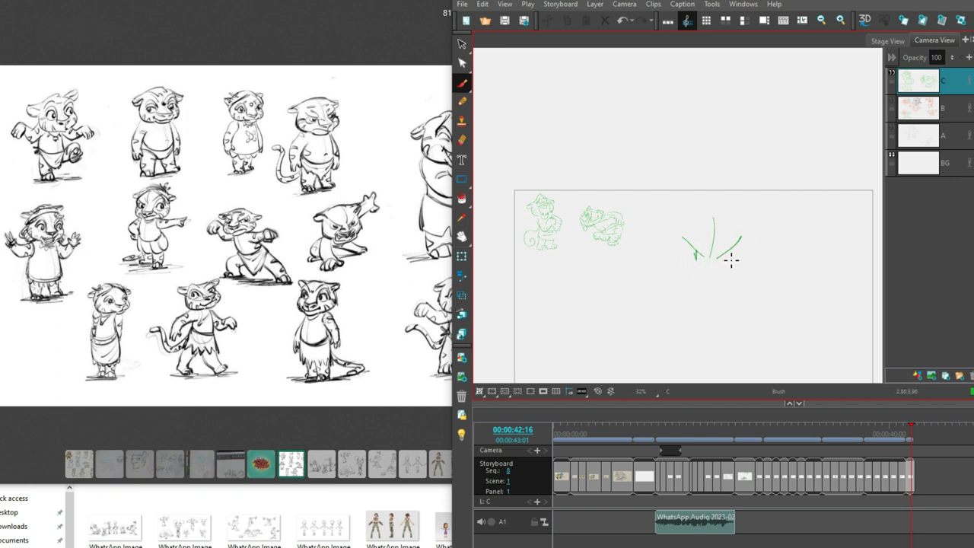
pyautogui.moveTo(707, 262)
pyautogui.mouseDown()
pyautogui.moveTo(690, 271)
pyautogui.moveTo(712, 273)
pyautogui.mouseUp()
pyautogui.hscroll(2, 735, 273)
# - Sketch a happy expression study with raised brows, arched closed eyes, a wide toothy smile and a jaw
pyautogui.moveTo(701, 244)
pyautogui.mouseDown()
pyautogui.moveTo(723, 227)
pyautogui.moveTo(746, 242)
pyautogui.mouseUp()
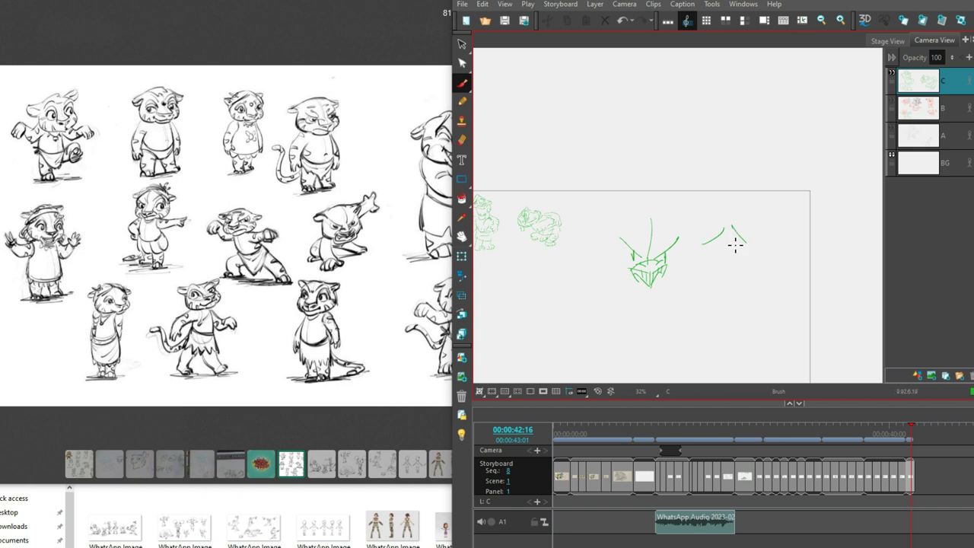
pyautogui.moveTo(727, 206)
pyautogui.mouseDown()
pyautogui.moveTo(729, 249)
pyautogui.moveTo(713, 267)
pyautogui.moveTo(736, 263)
pyautogui.moveTo(739, 279)
pyautogui.moveTo(711, 271)
pyautogui.moveTo(747, 275)
pyautogui.moveTo(714, 297)
pyautogui.moveTo(682, 283)
pyautogui.mouseUp()
pyautogui.hotkey('ctrl', 'z')
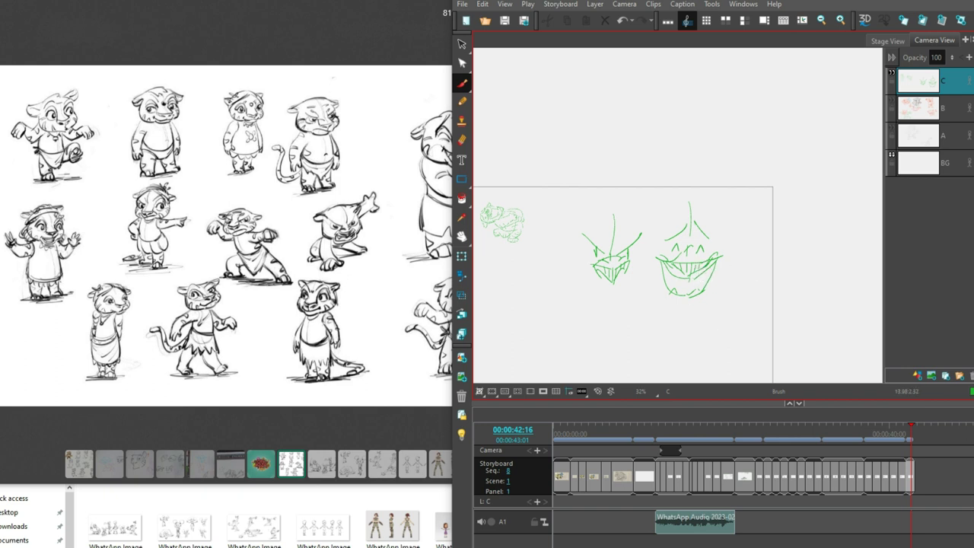
# - Sketch a third expression study below the evil face, with short brows, a toothy open mouth and hanging cheeks
pyautogui.moveTo(739, 308); pyautogui.dragTo(776, 270)
pyautogui.moveTo(628, 276); pyautogui.dragTo(635, 261)
pyautogui.moveTo(648, 263)
pyautogui.mouseDown()
pyautogui.moveTo(655, 268)
pyautogui.moveTo(639, 292)
pyautogui.mouseUp()
pyautogui.moveTo(648, 258)
pyautogui.mouseDown()
pyautogui.moveTo(654, 271)
pyautogui.moveTo(632, 305)
pyautogui.moveTo(653, 307)
pyautogui.moveTo(641, 335)
pyautogui.mouseUp()
pyautogui.hotkey('ctrl', 'z')
pyautogui.moveTo(666, 289)
pyautogui.mouseDown()
pyautogui.moveTo(675, 298)
pyautogui.moveTo(647, 339)
pyautogui.moveTo(631, 333)
pyautogui.moveTo(653, 329)
pyautogui.mouseUp()
pyautogui.moveTo(621, 289); pyautogui.dragTo(633, 337)
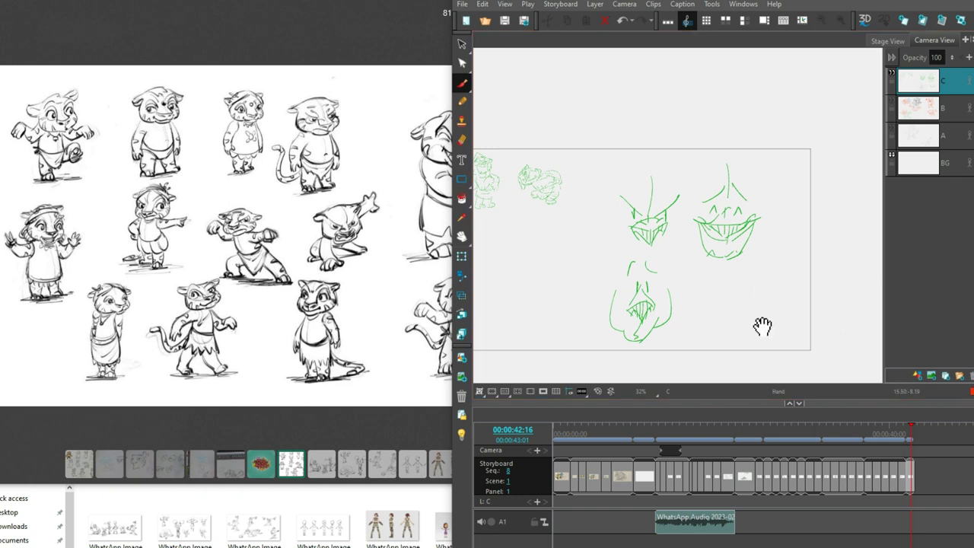
# - Select the toothy mouths of the evil and happy faces and recolour them red
pyautogui.scroll(1, 761, 322)
pyautogui.hotkey('alt', 's')
pyautogui.moveTo(653, 253)
pyautogui.mouseDown()
pyautogui.moveTo(602, 268)
pyautogui.moveTo(612, 278)
pyautogui.mouseUp()
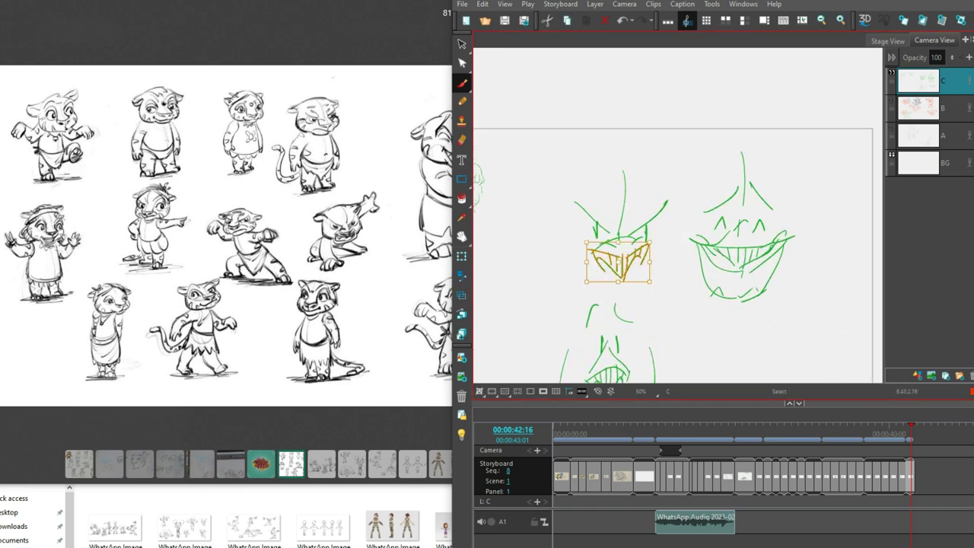
pyautogui.moveTo(776, 245)
pyautogui.mouseDown()
pyautogui.moveTo(738, 268)
pyautogui.moveTo(773, 237)
pyautogui.mouseUp()
pyautogui.press('Escape')
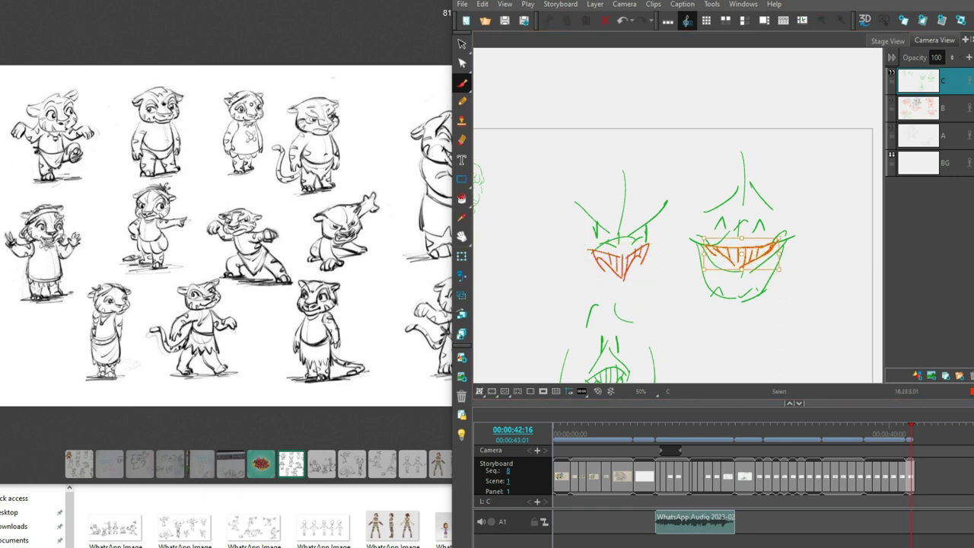
# - Recolour the toothy mouth of the third expression study red
pyautogui.scroll(-3, 787, 307)
pyautogui.moveTo(672, 299)
pyautogui.mouseDown()
pyautogui.moveTo(661, 321)
pyautogui.moveTo(671, 301)
pyautogui.mouseUp()
pyautogui.scroll(1, 804, 330)
pyautogui.moveTo(657, 352)
pyautogui.mouseDown()
pyautogui.moveTo(633, 373)
pyautogui.moveTo(647, 335)
pyautogui.mouseUp()
pyautogui.press('Escape')
pyautogui.scroll(-3, 816, 311)
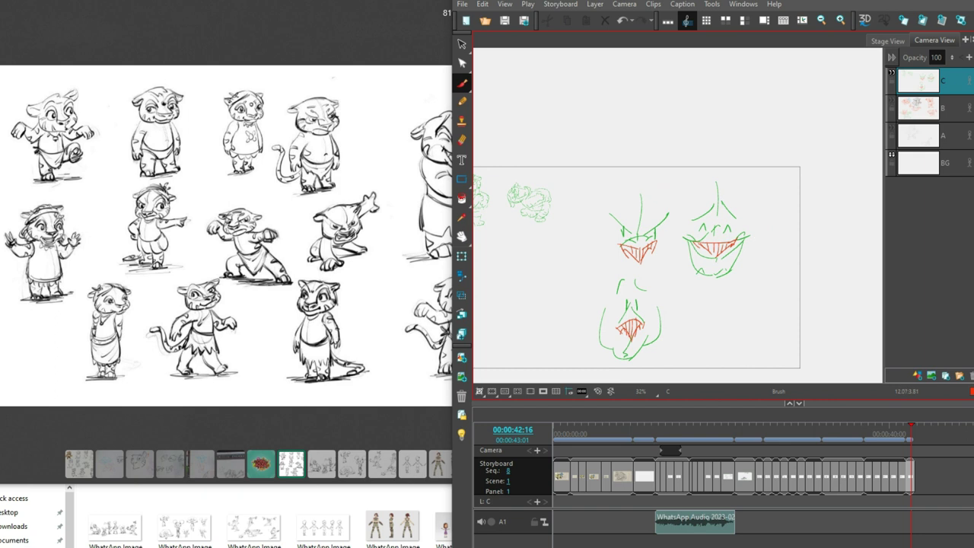
# - Block in the head and face of a tiger lying on the ground below the two small figures
pyautogui.press('space')
pyautogui.moveTo(770, 346); pyautogui.dragTo(766, 319)
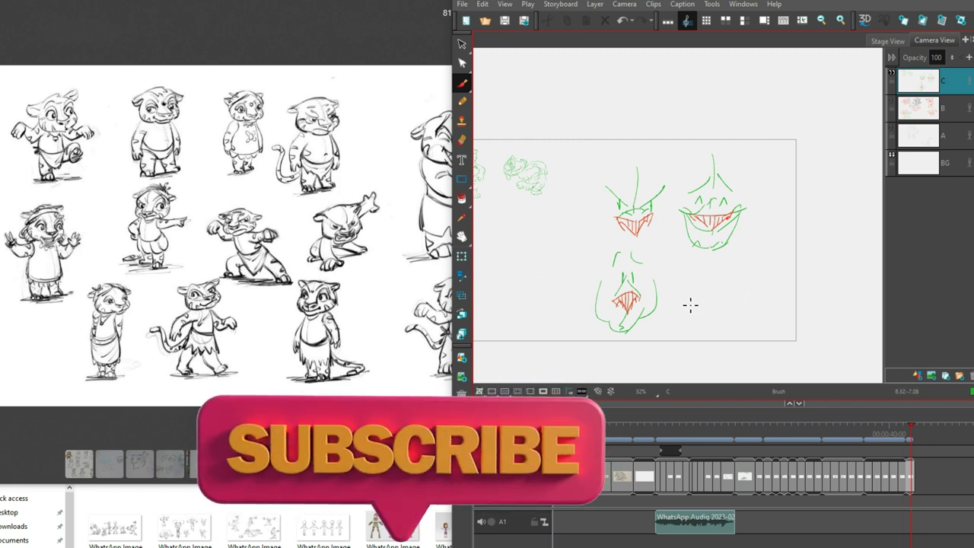
pyautogui.scroll(5, 682, 317)
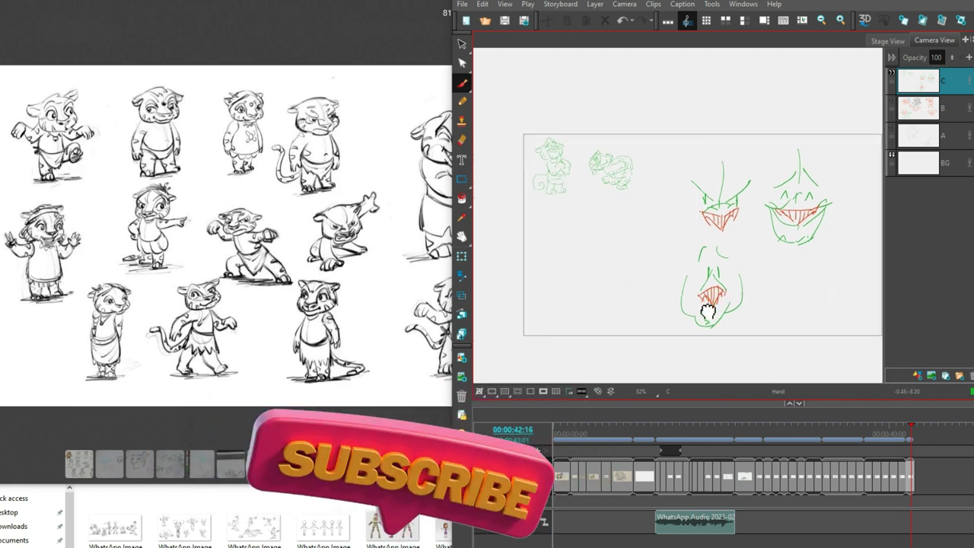
pyautogui.scroll(2, 689, 328)
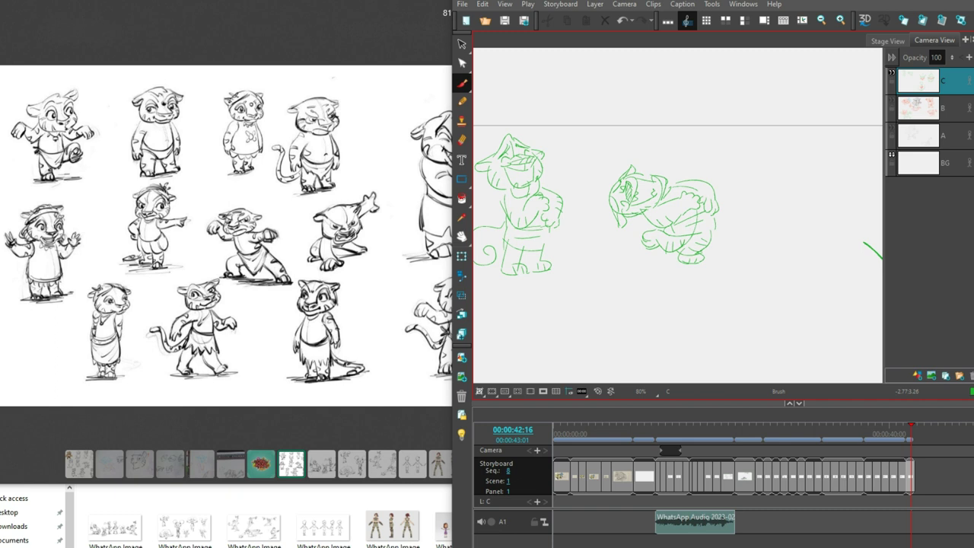
pyautogui.moveTo(665, 322)
pyautogui.mouseDown()
pyautogui.moveTo(655, 261)
pyautogui.moveTo(647, 310)
pyautogui.mouseUp()
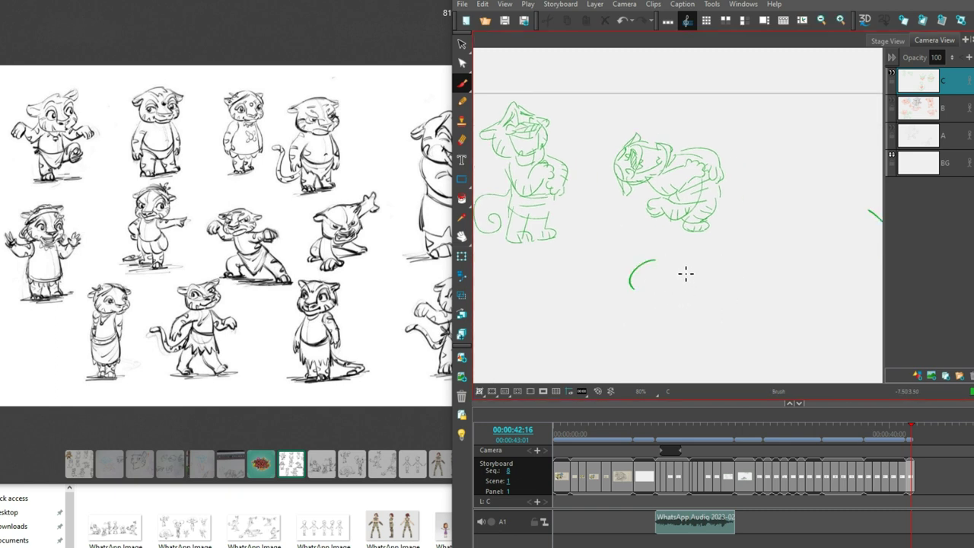
pyautogui.hotkey('ctrl', 'z')
pyautogui.moveTo(699, 259); pyautogui.dragTo(657, 308)
pyautogui.hotkey('ctrl', 'z')
pyautogui.hotkey('ctrl', 'z')
pyautogui.moveTo(657, 261)
pyautogui.mouseDown()
pyautogui.moveTo(647, 296)
pyautogui.moveTo(670, 280)
pyautogui.moveTo(652, 274)
pyautogui.moveTo(660, 282)
pyautogui.moveTo(626, 286)
pyautogui.mouseUp()
pyautogui.hotkey('ctrl', 'z')
pyautogui.hotkey('ctrl', 'z')
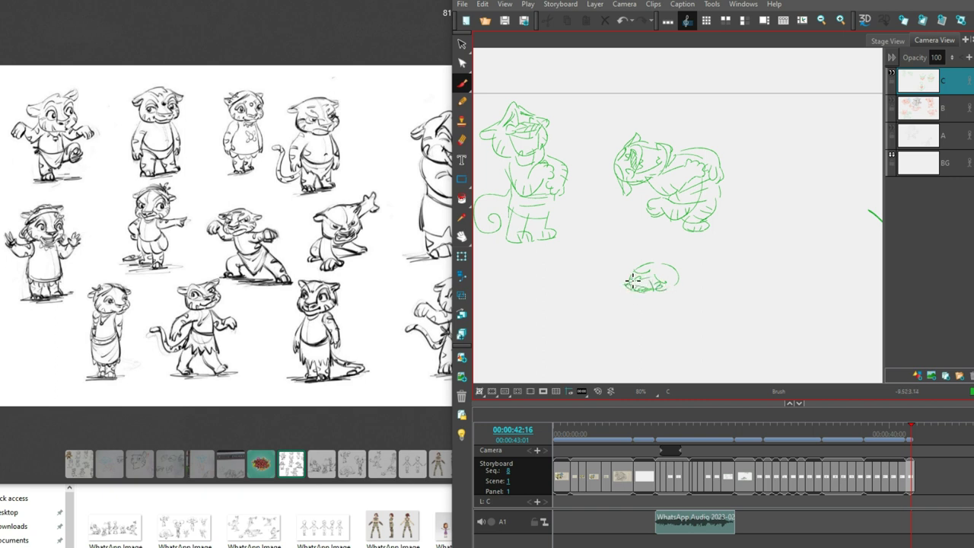
# - Add an ear and the arms stretched along the ground, with one fist raised, to the lying tiger
pyautogui.moveTo(663, 288); pyautogui.dragTo(638, 294)
pyautogui.hotkey('ctrl', 'z')
pyautogui.moveTo(646, 290)
pyautogui.mouseDown()
pyautogui.moveTo(621, 300)
pyautogui.moveTo(676, 299)
pyautogui.moveTo(680, 277)
pyautogui.moveTo(690, 296)
pyautogui.moveTo(649, 270)
pyautogui.moveTo(587, 277)
pyautogui.moveTo(591, 267)
pyautogui.moveTo(582, 277)
pyautogui.moveTo(596, 282)
pyautogui.moveTo(605, 267)
pyautogui.moveTo(603, 300)
pyautogui.mouseUp()
pyautogui.hotkey('alt', 's')
pyautogui.moveTo(618, 250); pyautogui.dragTo(643, 248)
pyautogui.click(644, 251)
pyautogui.hotkey('alt', 'b')
pyautogui.moveTo(574, 296); pyautogui.dragTo(570, 310)
pyautogui.hotkey('ctrl', 'z')
pyautogui.moveTo(588, 274); pyautogui.dragTo(567, 305)
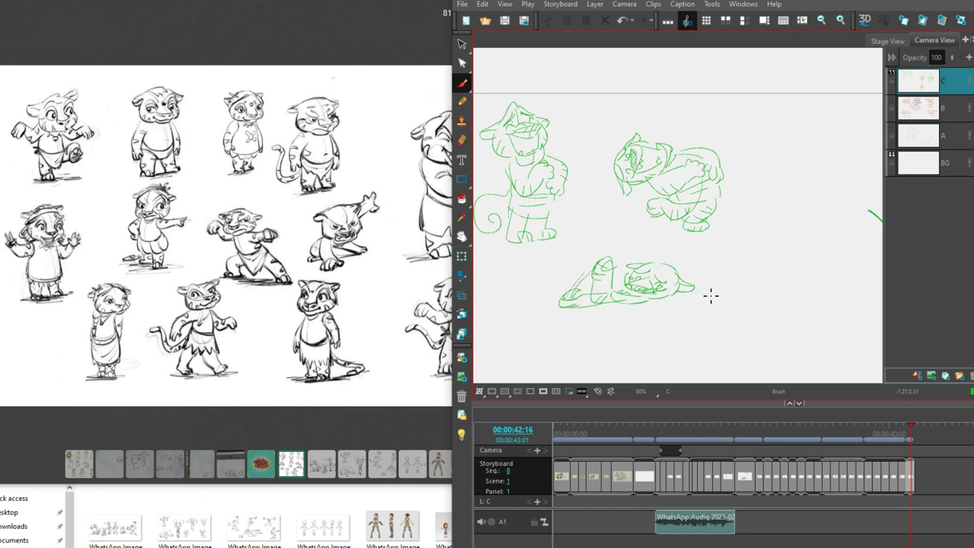
# - Sketch the lying tiger's back, hip and extended leg behind its head
pyautogui.press('z')
pyautogui.hotkey('alt', 'b')
pyautogui.moveTo(685, 283)
pyautogui.mouseDown()
pyautogui.moveTo(712, 291)
pyautogui.moveTo(712, 272)
pyautogui.moveTo(744, 280)
pyautogui.moveTo(720, 262)
pyautogui.moveTo(714, 274)
pyautogui.moveTo(747, 287)
pyautogui.moveTo(737, 287)
pyautogui.moveTo(757, 278)
pyautogui.moveTo(754, 288)
pyautogui.mouseUp()
pyautogui.hotkey('alt', 's')
pyautogui.press('Delete')
pyautogui.hotkey('alt', 'b')
pyautogui.hotkey('ctrl', 'z')
pyautogui.hotkey('ctrl', 'z')
pyautogui.hotkey('ctrl', 'z')
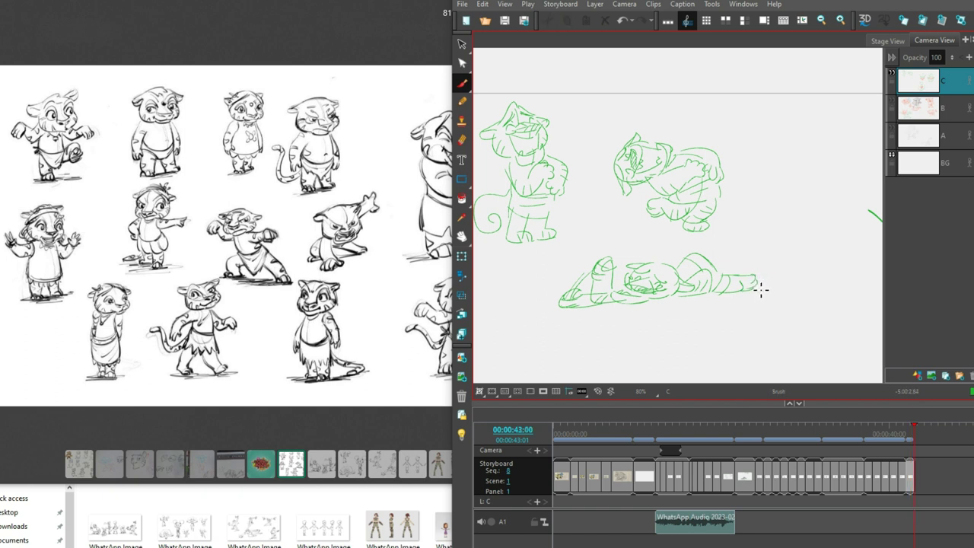
# - Enlarge the lying tiger's raised rump with a rounded curve and draw the foot at the far end
pyautogui.moveTo(708, 265)
pyautogui.mouseDown()
pyautogui.moveTo(729, 255)
pyautogui.moveTo(720, 242)
pyautogui.moveTo(727, 250)
pyautogui.mouseUp()
pyautogui.hotkey('ctrl', 'z')
pyautogui.moveTo(757, 282)
pyautogui.mouseDown()
pyautogui.moveTo(784, 285)
pyautogui.moveTo(777, 295)
pyautogui.mouseUp()
pyautogui.hotkey('ctrl', 'z')
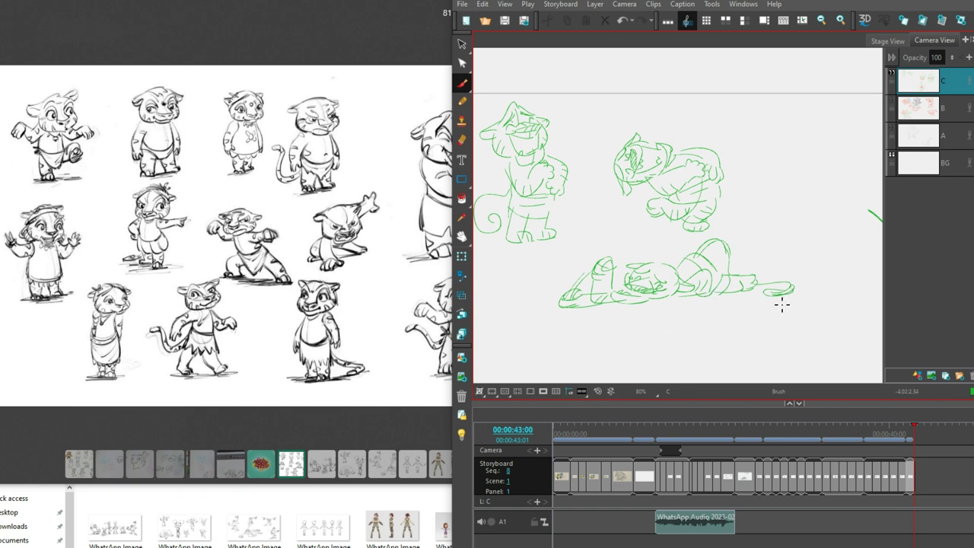
pyautogui.scroll(-3, 766, 302)
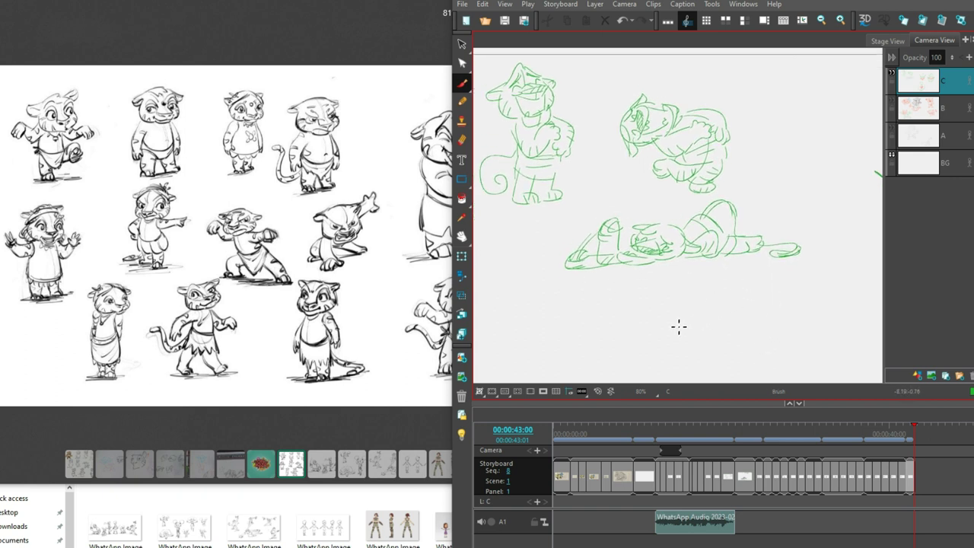
# - Duplicate the lying tiger below the original and clear the head from the copy
pyautogui.hotkey('alt', 's')
pyautogui.moveTo(805, 218)
pyautogui.mouseDown()
pyautogui.moveTo(586, 234)
pyautogui.moveTo(804, 284)
pyautogui.mouseUp()
pyautogui.hotkey('ctrl', 'c')
pyautogui.hotkey('ctrl', 'v')
pyautogui.moveTo(725, 254)
pyautogui.mouseDown()
pyautogui.moveTo(734, 338)
pyautogui.moveTo(739, 324)
pyautogui.mouseUp()
pyautogui.click(848, 286)
pyautogui.scroll(-1, 663, 300)
# - Redraw the copied tiger's head tilted back, with closed eyes at the top and a wide-open mouth
pyautogui.hotkey('alt', 'b')
pyautogui.moveTo(663, 300); pyautogui.dragTo(668, 315)
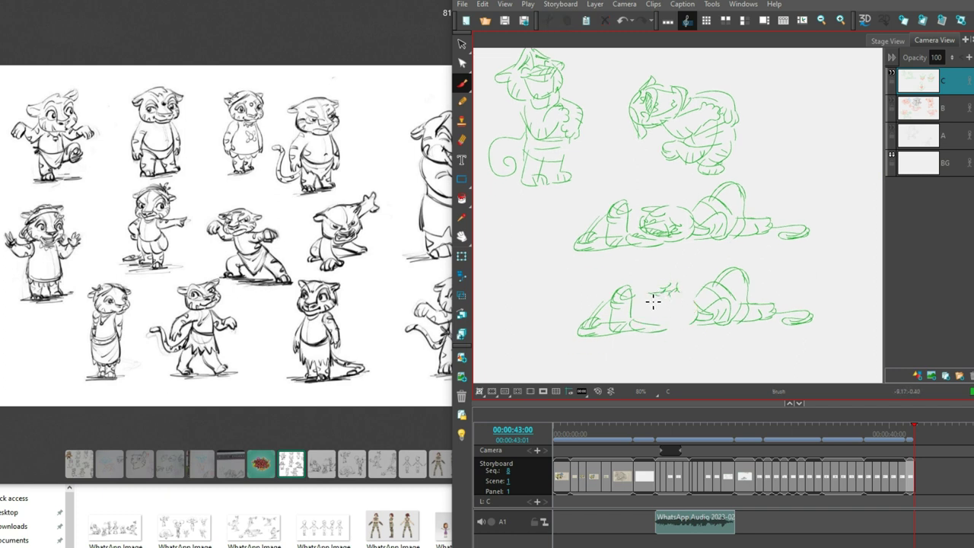
pyautogui.moveTo(653, 308)
pyautogui.mouseDown()
pyautogui.moveTo(675, 306)
pyautogui.moveTo(672, 327)
pyautogui.moveTo(681, 300)
pyautogui.moveTo(666, 330)
pyautogui.mouseUp()
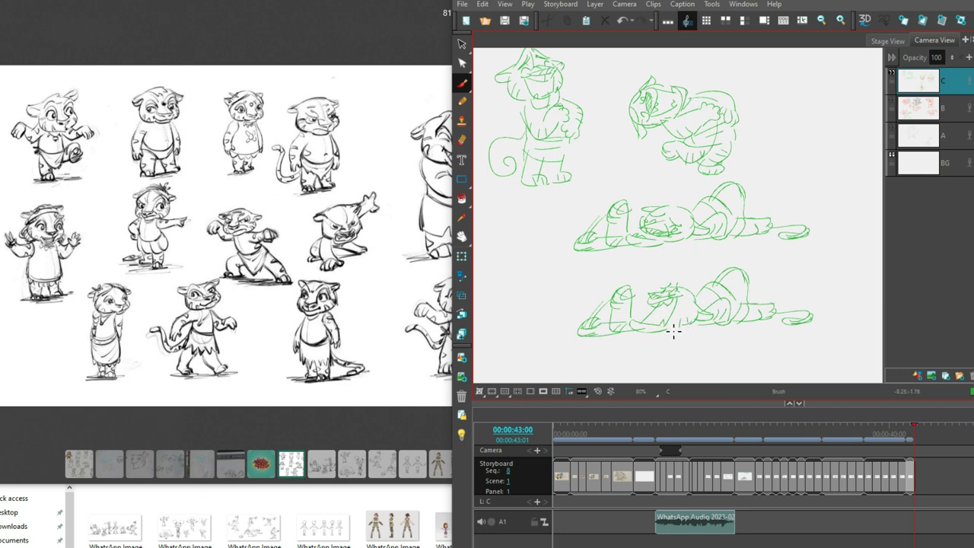
pyautogui.scroll(-1, 759, 283)
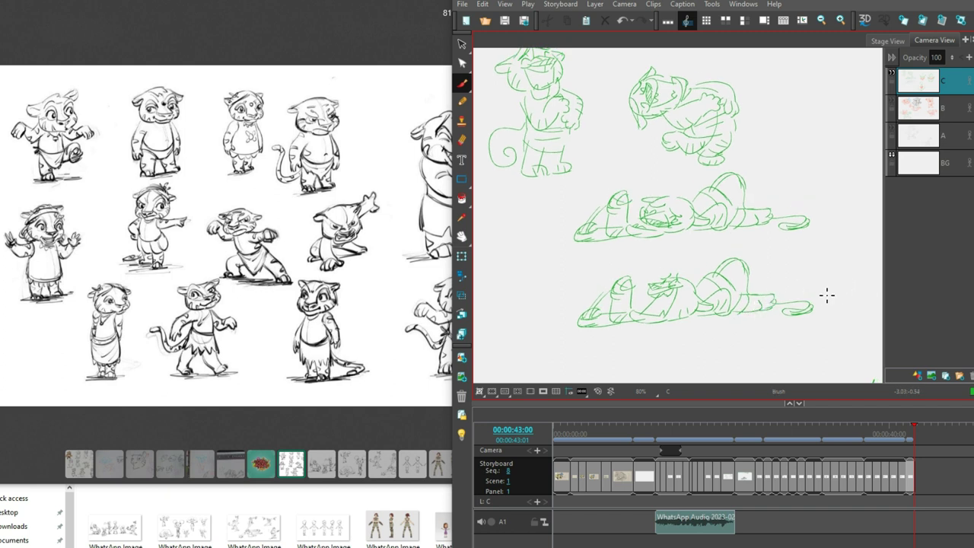
# - Block in a round head with squeezed eyes and an open mouth beside the bent-over tiger
pyautogui.moveTo(750, 274)
pyautogui.mouseDown()
pyautogui.moveTo(759, 330)
pyautogui.moveTo(741, 211)
pyautogui.moveTo(760, 206)
pyautogui.mouseUp()
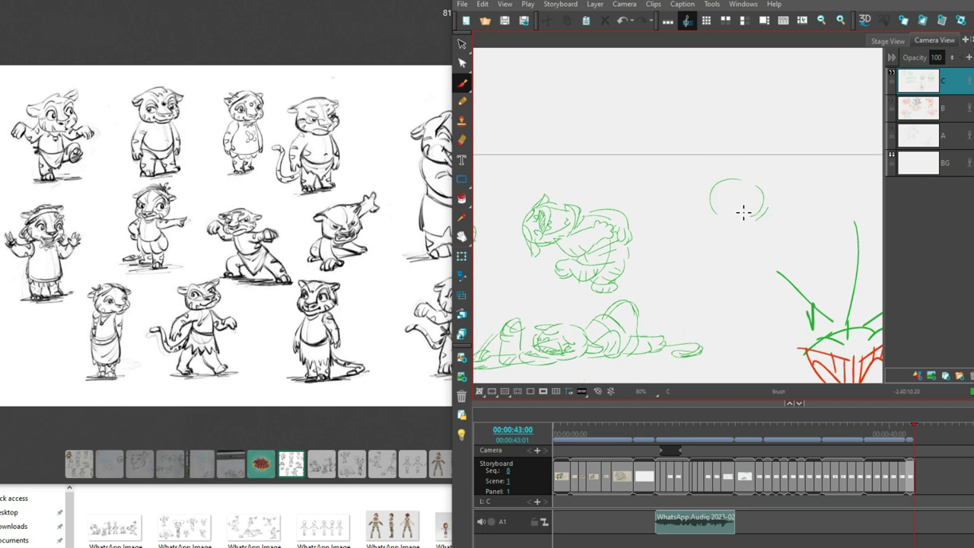
pyautogui.moveTo(731, 204)
pyautogui.mouseDown()
pyautogui.moveTo(727, 212)
pyautogui.moveTo(737, 210)
pyautogui.moveTo(742, 225)
pyautogui.moveTo(706, 229)
pyautogui.mouseUp()
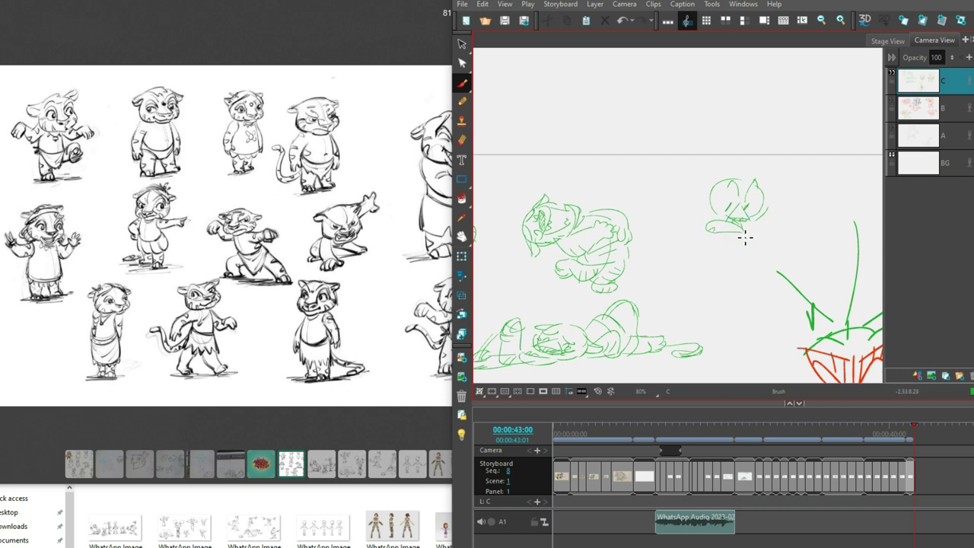
pyautogui.hotkey('ctrl', 'z')
pyautogui.hotkey('alt', 's')
pyautogui.hotkey('alt', 'b')
pyautogui.hotkey('ctrl', 'z')
# - Add pointed ears, a cheek and a fuller muzzle to the new head
pyautogui.moveTo(710, 183)
pyautogui.mouseDown()
pyautogui.moveTo(718, 167)
pyautogui.moveTo(719, 187)
pyautogui.moveTo(767, 192)
pyautogui.mouseUp()
pyautogui.hotkey('ctrl', 'z')
pyautogui.hotkey('ctrl', 'z')
pyautogui.hotkey('ctrl', 'z')
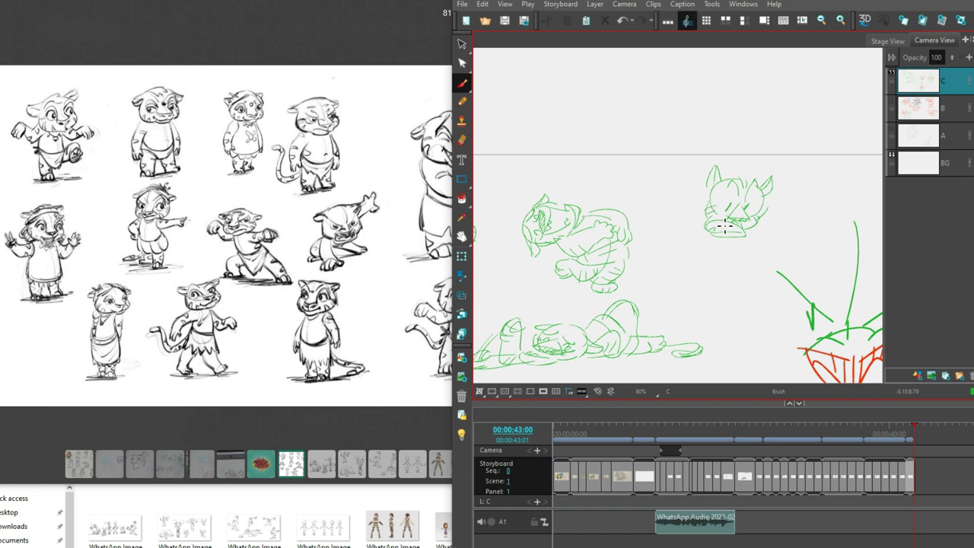
# - Sketch the new tiger's seated body with both legs spread and the feet raised
pyautogui.moveTo(707, 224)
pyautogui.mouseDown()
pyautogui.moveTo(721, 248)
pyautogui.moveTo(705, 228)
pyautogui.moveTo(724, 258)
pyautogui.moveTo(734, 255)
pyautogui.moveTo(739, 241)
pyautogui.moveTo(712, 256)
pyautogui.moveTo(729, 248)
pyautogui.moveTo(726, 262)
pyautogui.moveTo(697, 268)
pyautogui.mouseUp()
pyautogui.hotkey('ctrl', 'z')
pyautogui.hotkey('ctrl', 'z')
pyautogui.moveTo(674, 241); pyautogui.dragTo(664, 236)
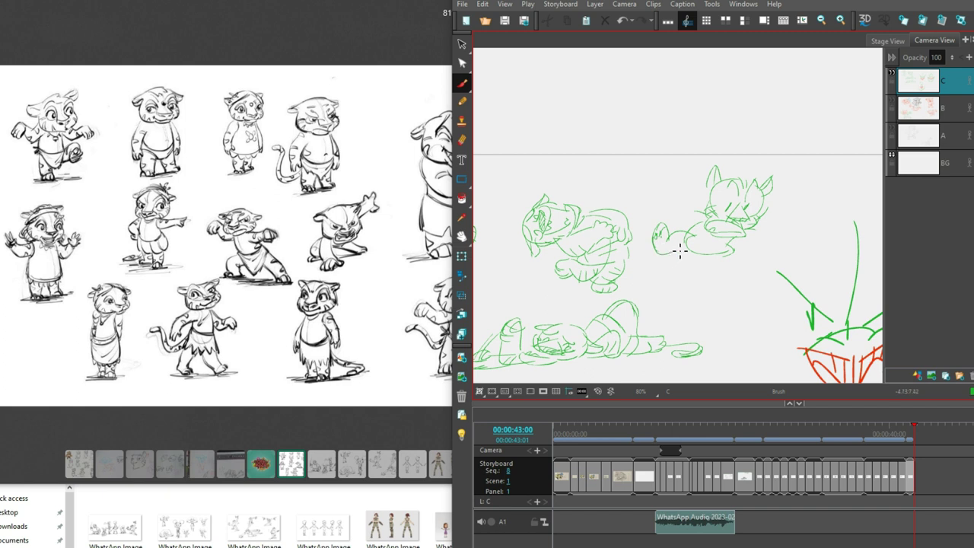
pyautogui.moveTo(754, 260)
pyautogui.mouseDown()
pyautogui.moveTo(736, 250)
pyautogui.moveTo(754, 245)
pyautogui.moveTo(767, 257)
pyautogui.mouseUp()
# - Draw both arms flung outward with spread paws, and add motion lines around them
pyautogui.moveTo(762, 217)
pyautogui.mouseDown()
pyautogui.moveTo(790, 212)
pyautogui.moveTo(791, 240)
pyautogui.mouseUp()
pyautogui.moveTo(708, 207); pyautogui.dragTo(683, 189)
pyautogui.moveTo(660, 222); pyautogui.dragTo(693, 179)
pyautogui.moveTo(777, 222)
pyautogui.mouseDown()
pyautogui.moveTo(790, 195)
pyautogui.moveTo(787, 235)
pyautogui.moveTo(803, 219)
pyautogui.mouseUp()
pyautogui.moveTo(668, 204); pyautogui.dragTo(674, 188)
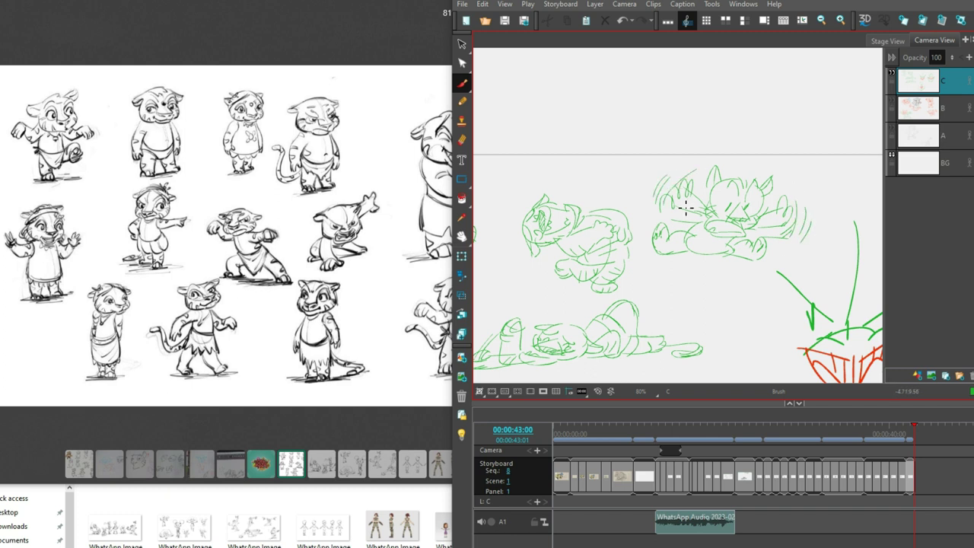
pyautogui.hotkey('ctrl', 'z')
pyautogui.hotkey('ctrl', 'z')
# - Add another motion line beside the arm and a curled tail beneath the seated tiger
pyautogui.moveTo(824, 223); pyautogui.dragTo(814, 231)
pyautogui.moveTo(704, 265)
pyautogui.mouseDown()
pyautogui.moveTo(728, 280)
pyautogui.moveTo(707, 304)
pyautogui.mouseUp()
pyautogui.press('2')
pyautogui.moveTo(786, 231); pyautogui.dragTo(801, 258)
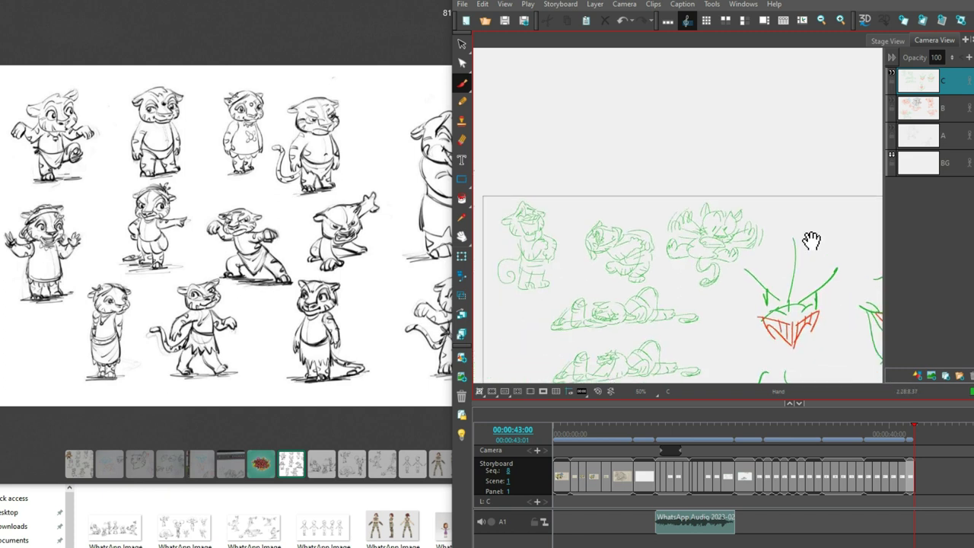
# - Redraw the seated tiger's tail as a curl rising above its head
pyautogui.moveTo(716, 174)
pyautogui.mouseDown()
pyautogui.moveTo(722, 197)
pyautogui.moveTo(699, 219)
pyautogui.moveTo(723, 181)
pyautogui.mouseUp()
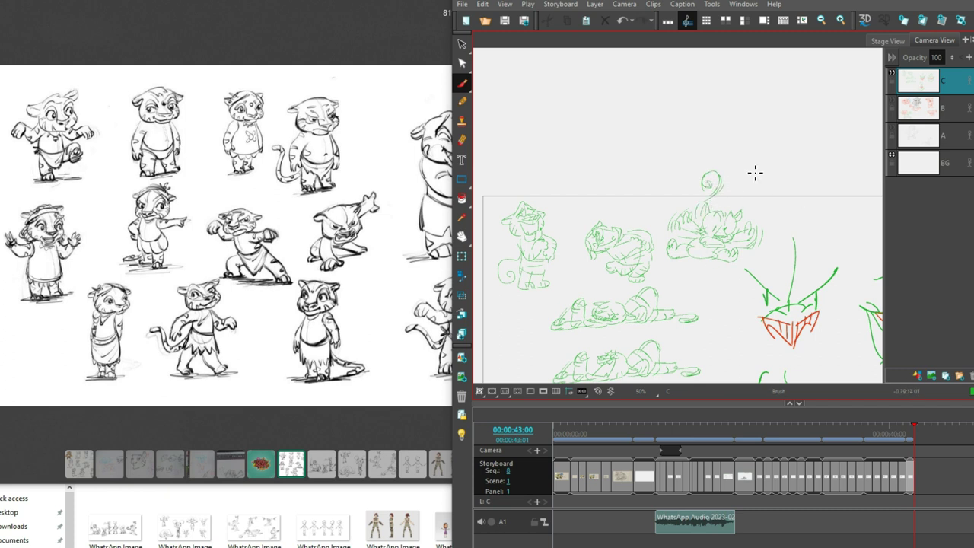
pyautogui.moveTo(852, 223); pyautogui.dragTo(826, 218)
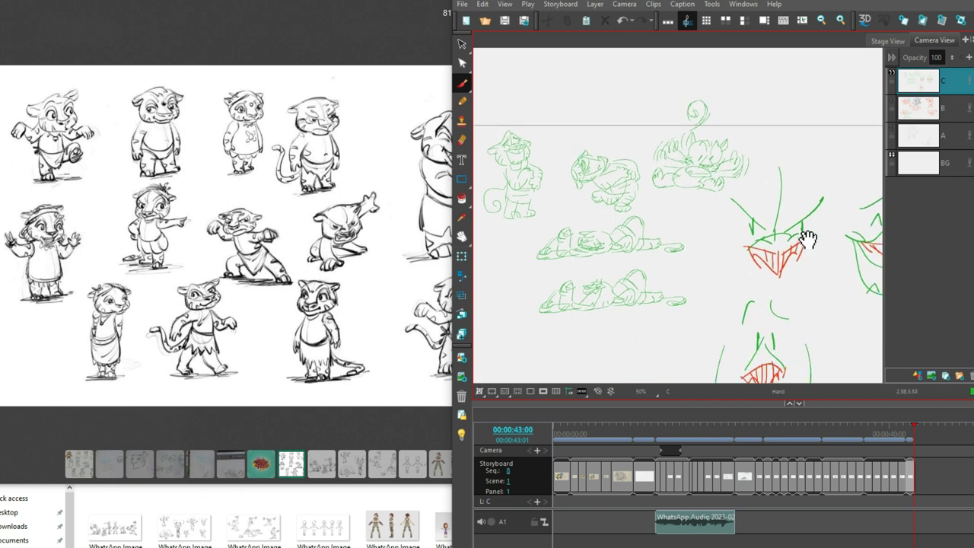
pyautogui.moveTo(824, 343); pyautogui.dragTo(748, 222)
# - Select all five green full-body tiger poses and enlarge them together
pyautogui.scroll(-2, 749, 222)
pyautogui.hotkey('alt', 's')
pyautogui.moveTo(792, 181)
pyautogui.mouseDown()
pyautogui.moveTo(673, 186)
pyautogui.moveTo(651, 354)
pyautogui.moveTo(795, 179)
pyautogui.mouseUp()
pyautogui.moveTo(767, 239); pyautogui.dragTo(810, 236)
pyautogui.moveTo(652, 239)
pyautogui.mouseDown()
pyautogui.moveTo(631, 261)
pyautogui.moveTo(516, 272)
pyautogui.moveTo(695, 134)
pyautogui.mouseUp()
pyautogui.moveTo(663, 266)
pyautogui.mouseDown()
pyautogui.moveTo(662, 282)
pyautogui.moveTo(650, 256)
pyautogui.moveTo(634, 278)
pyautogui.mouseUp()
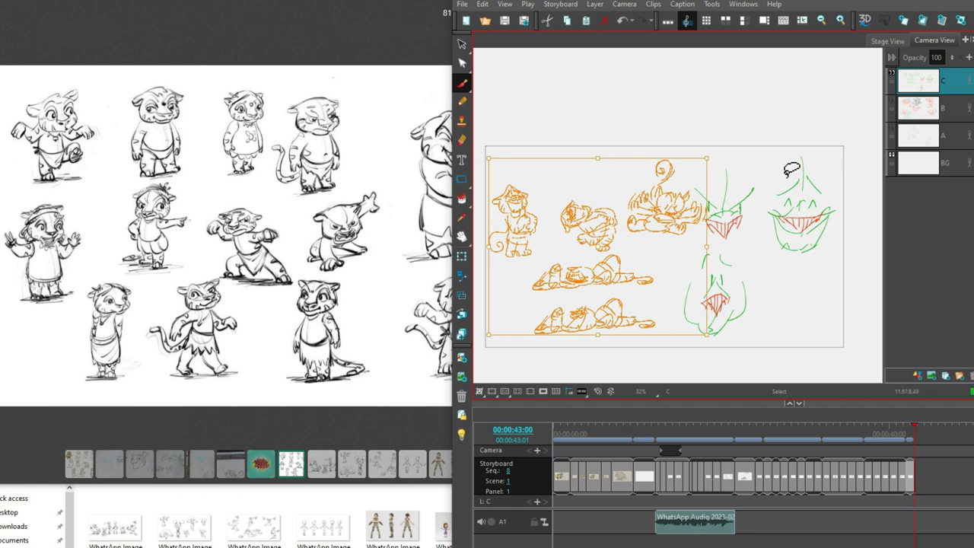
pyautogui.click(761, 134)
# - Move the seated tiger slightly away from the neighbouring red-mouthed face sketch
pyautogui.moveTo(708, 216)
pyautogui.mouseDown()
pyautogui.moveTo(699, 196)
pyautogui.moveTo(653, 164)
pyautogui.moveTo(683, 246)
pyautogui.moveTo(700, 225)
pyautogui.mouseUp()
pyautogui.scroll(2, 698, 229)
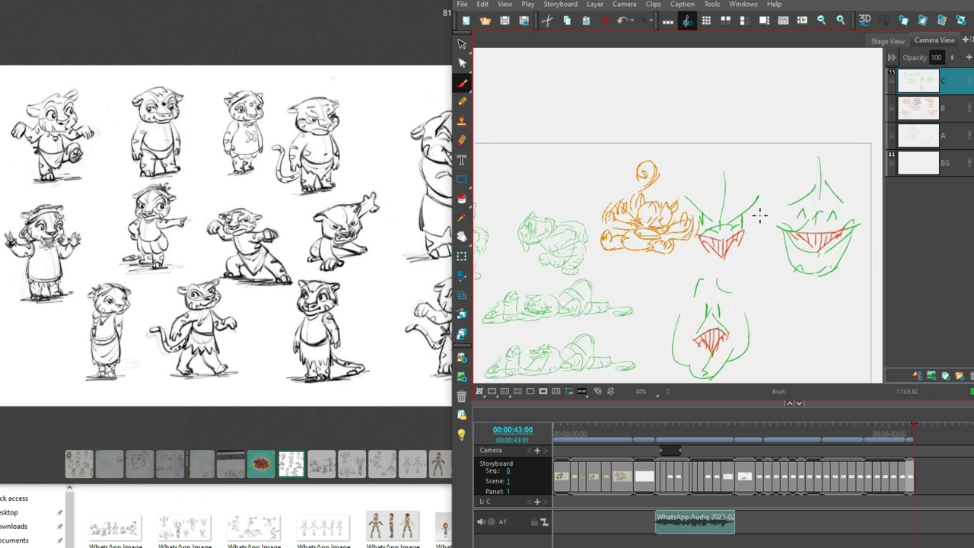
pyautogui.moveTo(694, 245); pyautogui.dragTo(667, 219)
pyautogui.press('Escape')
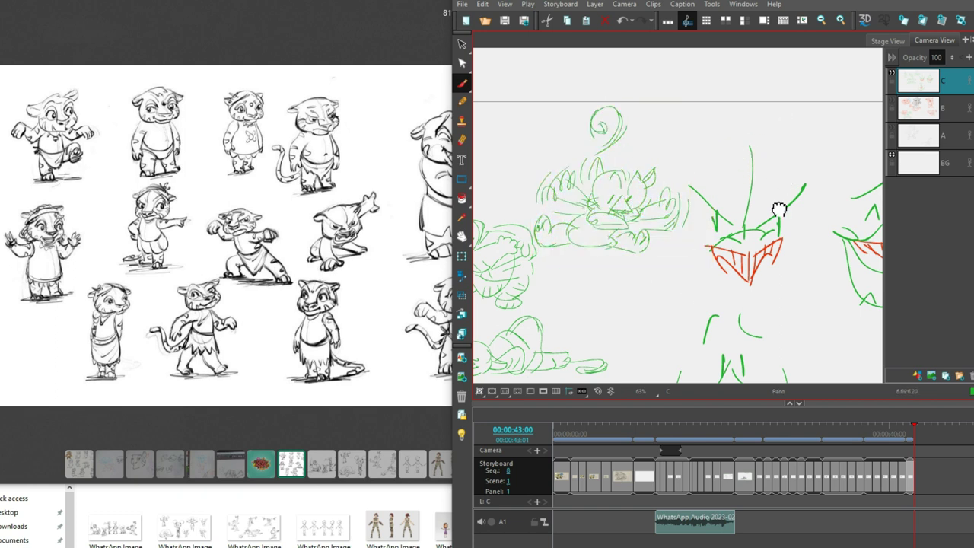
# - Move the crouching tiger slightly away from the seated tiger
pyautogui.scroll(-2, 779, 209)
pyautogui.moveTo(778, 211); pyautogui.dragTo(792, 213)
pyautogui.scroll(2, 655, 207)
pyautogui.moveTo(669, 204)
pyautogui.mouseDown()
pyautogui.moveTo(598, 284)
pyautogui.moveTo(662, 228)
pyautogui.mouseUp()
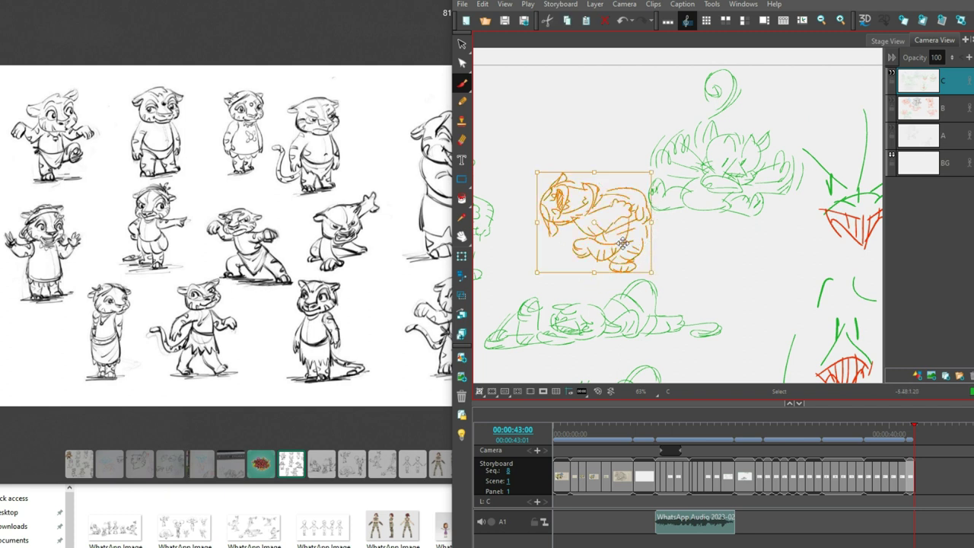
pyautogui.moveTo(644, 242); pyautogui.dragTo(622, 241)
pyautogui.scroll(-2, 713, 269)
pyautogui.moveTo(761, 213)
pyautogui.mouseDown()
pyautogui.moveTo(681, 122)
pyautogui.moveTo(749, 228)
pyautogui.moveTo(724, 227)
pyautogui.mouseUp()
pyautogui.click(720, 267)
pyautogui.scroll(-5, 753, 228)
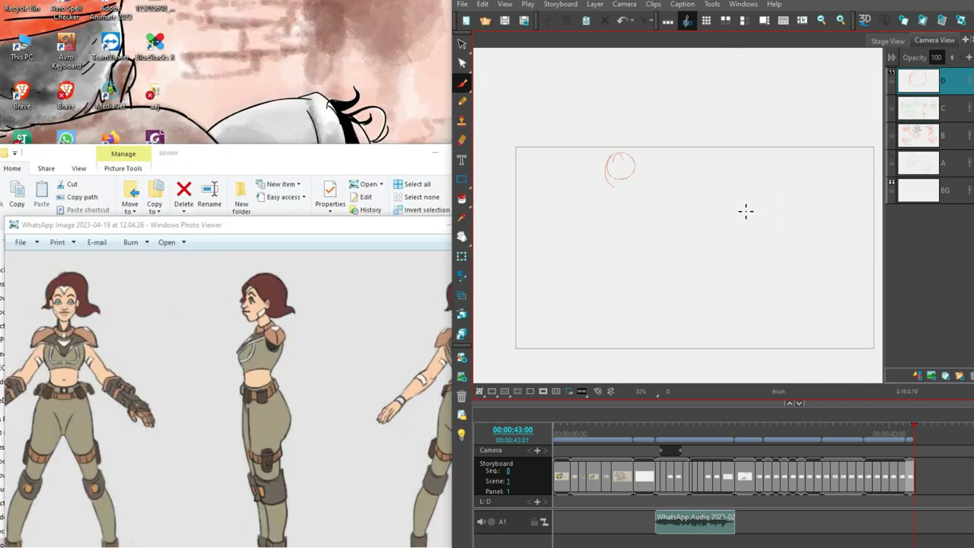
# - Sketch a red front-view head with guidelines, nose and ears on layer D, and a three-quarter head beside it
pyautogui.press('v')
pyautogui.press('v')
pyautogui.press('v')
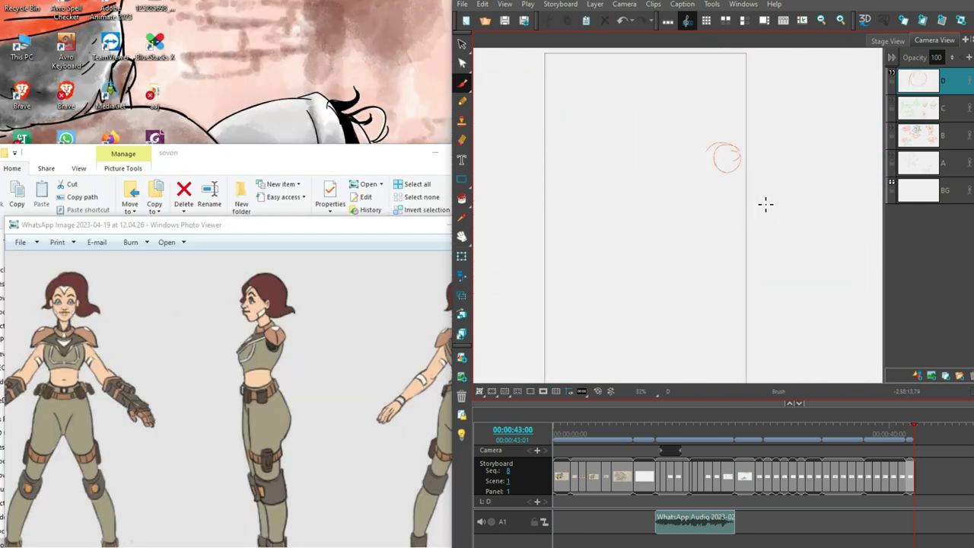
pyautogui.scroll(1, 739, 191)
pyautogui.moveTo(623, 174)
pyautogui.mouseDown()
pyautogui.moveTo(641, 160)
pyautogui.moveTo(600, 181)
pyautogui.moveTo(614, 199)
pyautogui.moveTo(603, 201)
pyautogui.moveTo(626, 190)
pyautogui.mouseUp()
pyautogui.hotkey('ctrl', 'z')
pyautogui.hotkey('ctrl', 'z')
pyautogui.moveTo(674, 145)
pyautogui.mouseDown()
pyautogui.moveTo(666, 175)
pyautogui.moveTo(687, 175)
pyautogui.moveTo(681, 197)
pyautogui.mouseUp()
pyautogui.moveTo(670, 144)
pyautogui.mouseDown()
pyautogui.moveTo(660, 169)
pyautogui.moveTo(681, 199)
pyautogui.mouseUp()
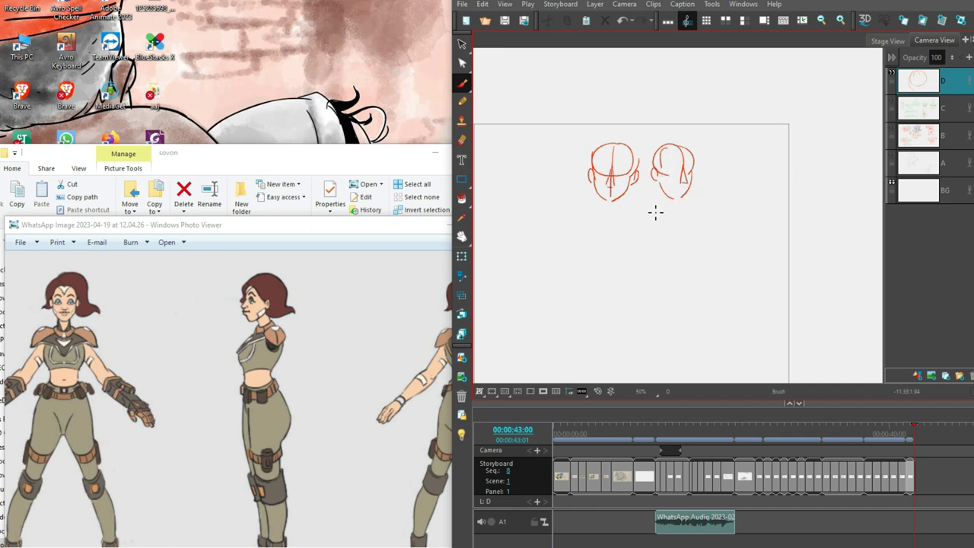
# - Sketch a third head turned further to the side, with a cranium circle, nose wedge and jaw
pyautogui.moveTo(718, 181)
pyautogui.mouseDown()
pyautogui.moveTo(739, 181)
pyautogui.moveTo(736, 167)
pyautogui.moveTo(717, 175)
pyautogui.moveTo(740, 185)
pyautogui.mouseUp()
pyautogui.hotkey('ctrl', 'z')
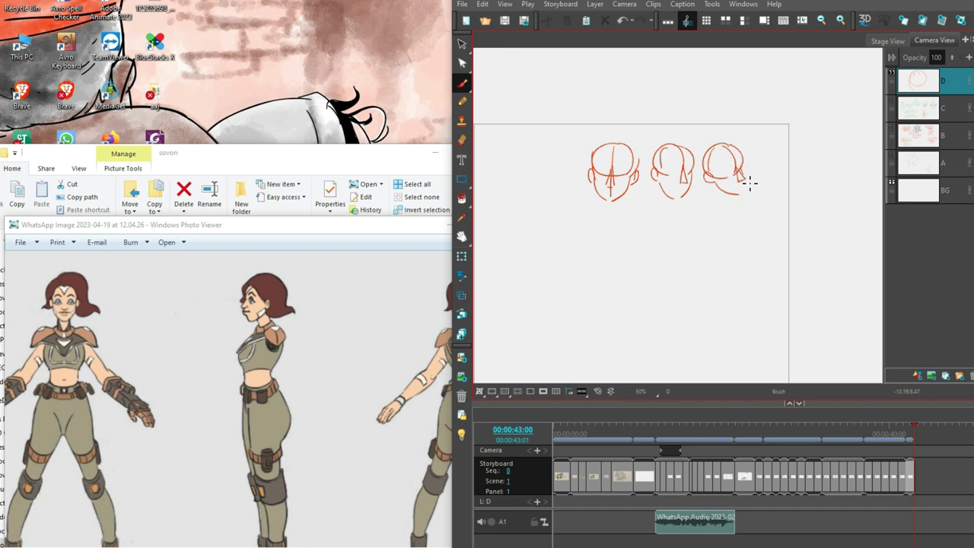
pyautogui.moveTo(771, 196)
pyautogui.mouseDown()
pyautogui.moveTo(787, 201)
pyautogui.moveTo(753, 204)
pyautogui.mouseUp()
pyautogui.moveTo(757, 141)
pyautogui.mouseDown()
pyautogui.moveTo(751, 119)
pyautogui.moveTo(761, 188)
pyautogui.mouseUp()
pyautogui.hotkey('alt', 'b')
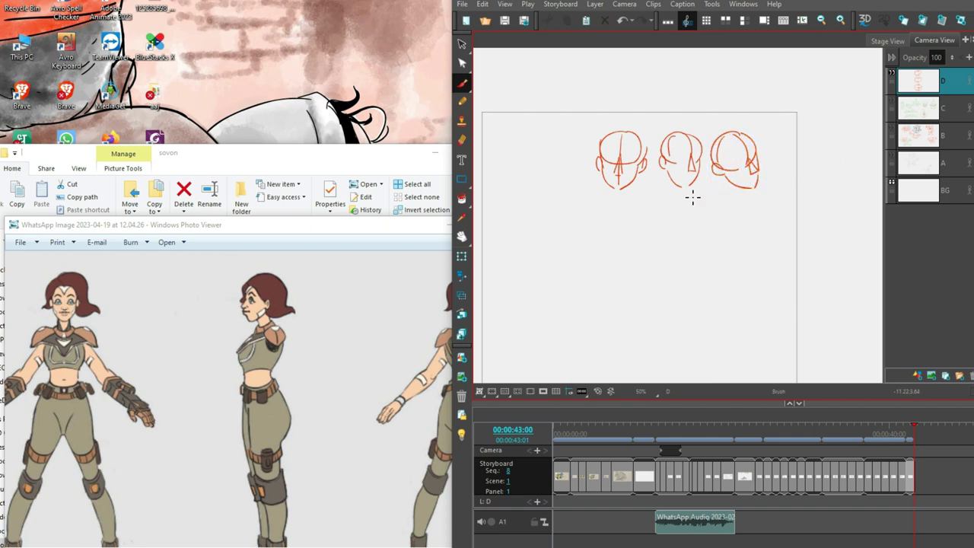
pyautogui.hotkey('alt', 's')
pyautogui.moveTo(696, 182)
pyautogui.mouseDown()
pyautogui.moveTo(696, 124)
pyautogui.moveTo(653, 188)
pyautogui.mouseUp()
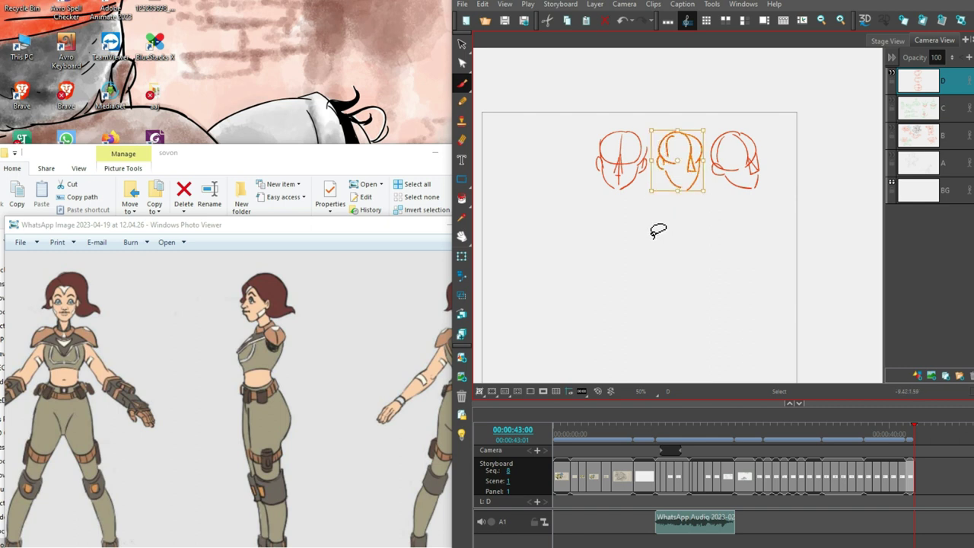
pyautogui.hotkey('alt', 'b')
# - Sketch the neck, a horizontal shoulder line and a first ribcage outline below the front-view head
pyautogui.moveTo(705, 226); pyautogui.dragTo(724, 189)
pyautogui.moveTo(647, 153)
pyautogui.mouseDown()
pyautogui.moveTo(640, 178)
pyautogui.moveTo(675, 162)
pyautogui.mouseUp()
pyautogui.hotkey('ctrl', 'z')
pyautogui.moveTo(616, 169)
pyautogui.mouseDown()
pyautogui.moveTo(669, 167)
pyautogui.moveTo(631, 218)
pyautogui.mouseUp()
pyautogui.hotkey('ctrl', 'z')
pyautogui.hotkey('ctrl', 'z')
pyautogui.moveTo(636, 168); pyautogui.dragTo(609, 224)
pyautogui.hotkey('ctrl', 'z')
pyautogui.moveTo(636, 169)
pyautogui.mouseDown()
pyautogui.moveTo(606, 230)
pyautogui.moveTo(667, 212)
pyautogui.mouseUp()
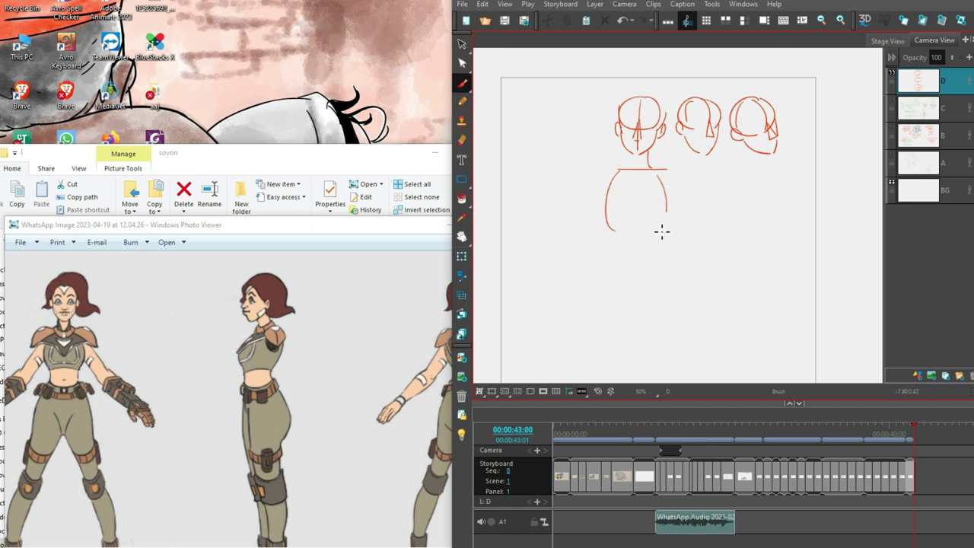
# - Delete the rough ribcage outline and redraw it as a rounded form with a lower arch
pyautogui.hotkey('ctrl', 'z')
pyautogui.moveTo(614, 172); pyautogui.dragTo(609, 235)
pyautogui.hotkey('ctrl', 'z')
pyautogui.hotkey('alt', 's')
pyautogui.moveTo(679, 196); pyautogui.dragTo(586, 209)
pyautogui.press('Delete')
pyautogui.hotkey('alt', 'b')
pyautogui.moveTo(637, 169); pyautogui.dragTo(611, 232)
pyautogui.hotkey('ctrl', 'z')
pyautogui.moveTo(635, 170)
pyautogui.mouseDown()
pyautogui.moveTo(613, 228)
pyautogui.moveTo(629, 216)
pyautogui.moveTo(661, 235)
pyautogui.moveTo(667, 226)
pyautogui.moveTo(664, 233)
pyautogui.mouseUp()
pyautogui.hotkey('ctrl', 'z')
pyautogui.scroll(-1, 632, 198)
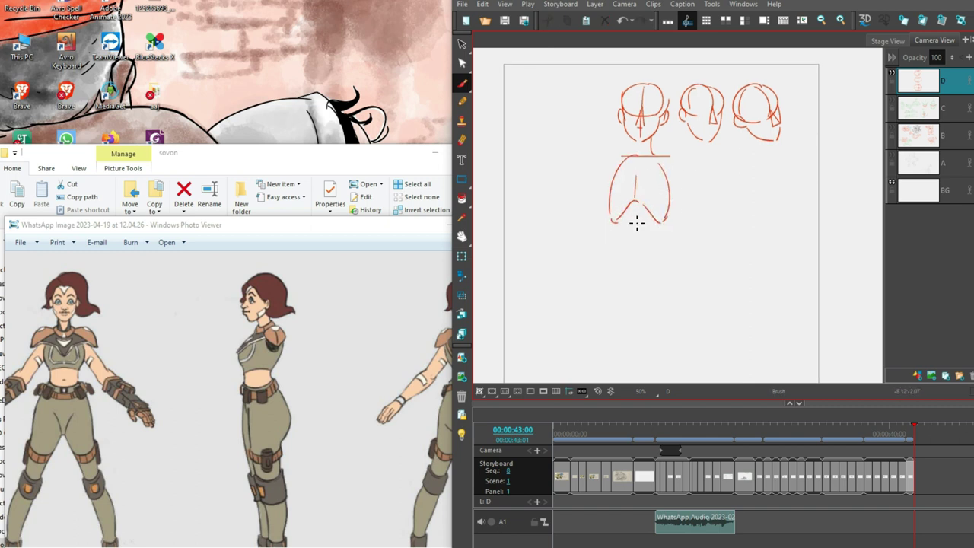
# - Redraw the sternum line and rib arch, and add armpit lines, waist curves and a body centre line
pyautogui.hotkey('ctrl', 'z')
pyautogui.moveTo(605, 164)
pyautogui.mouseDown()
pyautogui.moveTo(614, 223)
pyautogui.moveTo(633, 256)
pyautogui.mouseUp()
pyautogui.moveTo(656, 221)
pyautogui.mouseDown()
pyautogui.moveTo(661, 250)
pyautogui.moveTo(611, 248)
pyautogui.moveTo(663, 221)
pyautogui.moveTo(661, 203)
pyautogui.mouseUp()
pyautogui.hotkey('ctrl', 'z')
pyautogui.hotkey('ctrl', 'z')
pyautogui.hotkey('alt', 's')
pyautogui.press('Delete')
pyautogui.hotkey('alt', 'z')
pyautogui.hotkey('alt', 'b')
pyautogui.moveTo(639, 156)
pyautogui.mouseDown()
pyautogui.moveTo(646, 213)
pyautogui.moveTo(636, 270)
pyautogui.mouseUp()
# - Draw the pelvis block below the waist with a curved top edge, flared sides and a closed base
pyautogui.hotkey('alt', 's')
pyautogui.press('Delete')
pyautogui.hotkey('alt', 'b')
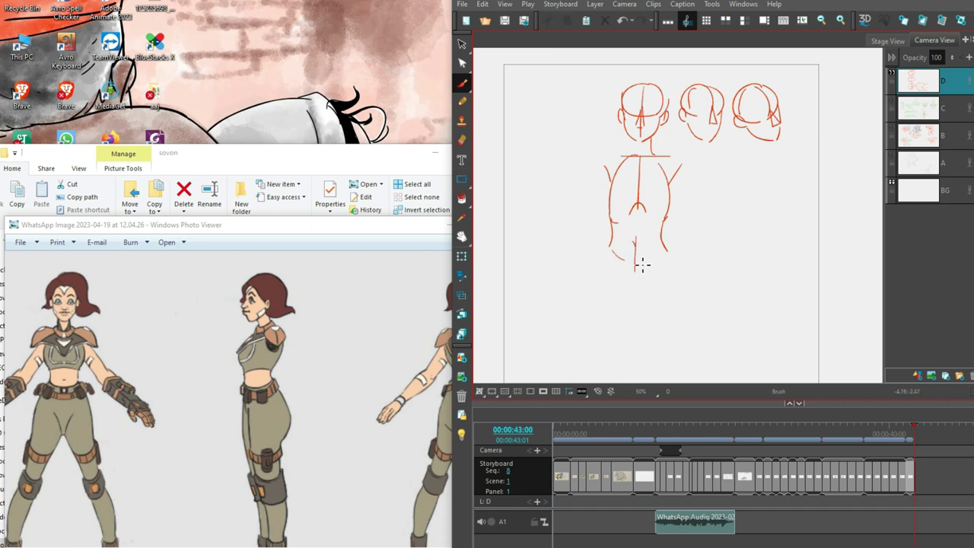
pyautogui.hotkey('ctrl', 'z')
pyautogui.moveTo(607, 245)
pyautogui.mouseDown()
pyautogui.moveTo(639, 257)
pyautogui.moveTo(599, 282)
pyautogui.moveTo(673, 285)
pyautogui.mouseUp()
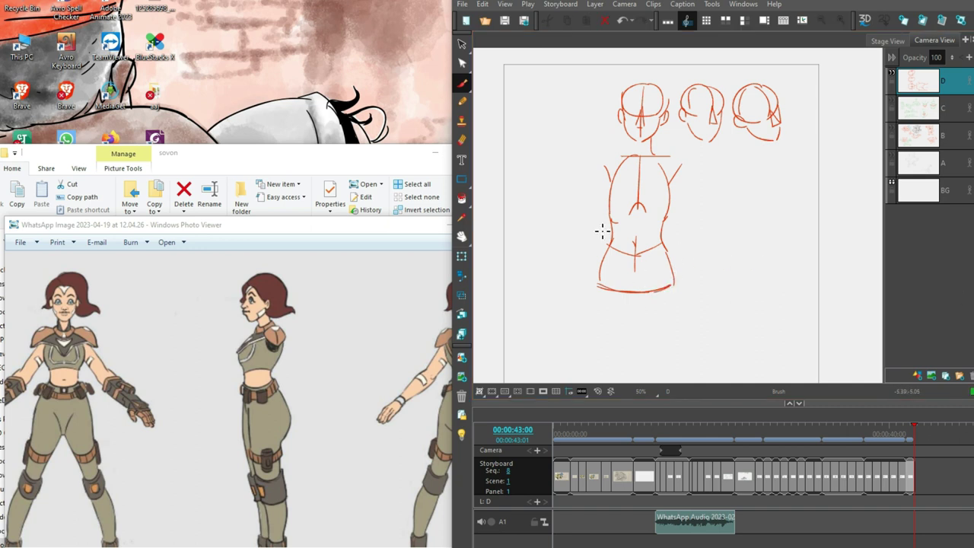
# - Draw the thigh on the viewer's left in green, from the hip curve down towards the knee
pyautogui.moveTo(600, 262); pyautogui.dragTo(620, 301)
pyautogui.hotkey('ctrl', 'z')
pyautogui.moveTo(601, 264)
pyautogui.mouseDown()
pyautogui.moveTo(630, 286)
pyautogui.moveTo(607, 361)
pyautogui.mouseUp()
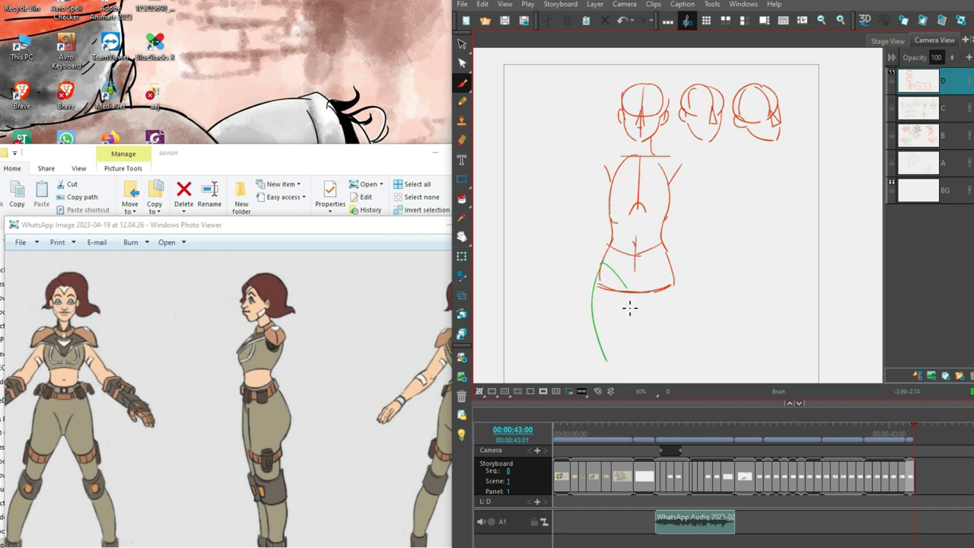
pyautogui.moveTo(648, 320); pyautogui.dragTo(651, 290)
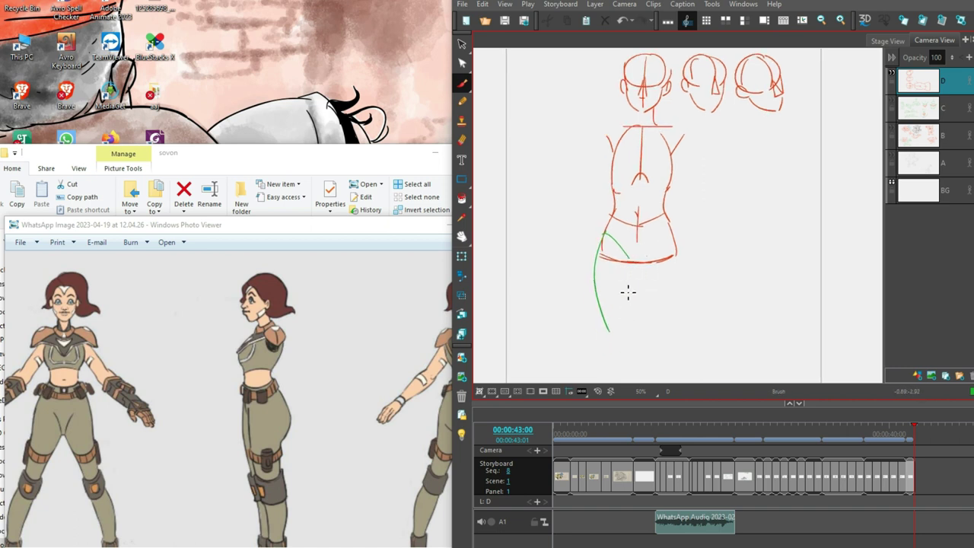
pyautogui.hotkey('ctrl', 'z')
pyautogui.moveTo(609, 234); pyautogui.dragTo(591, 341)
pyautogui.hotkey('ctrl', 'z')
pyautogui.moveTo(628, 263); pyautogui.dragTo(611, 351)
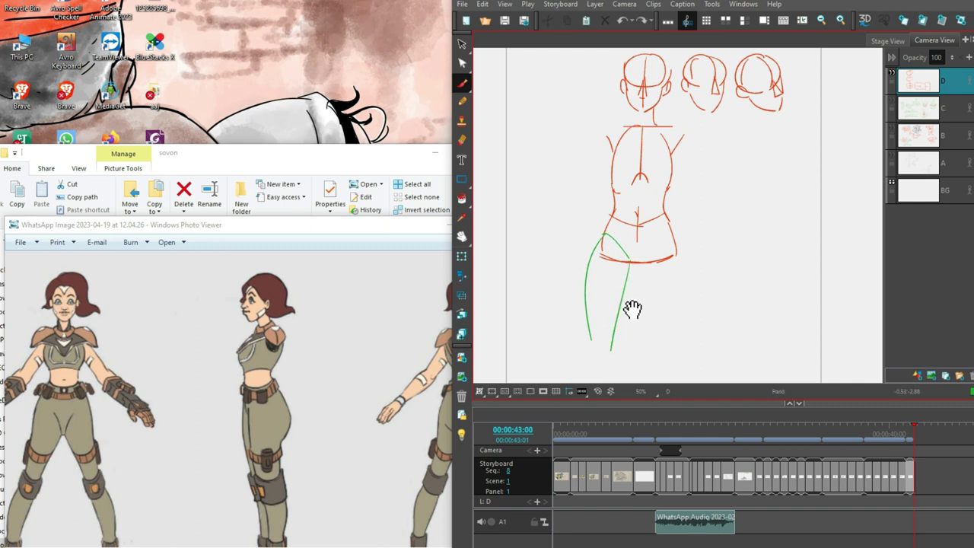
# - Draw the matching green thigh on the viewer's right, tapering towards the knee
pyautogui.moveTo(669, 235)
pyautogui.mouseDown()
pyautogui.moveTo(643, 267)
pyautogui.moveTo(661, 317)
pyautogui.mouseUp()
pyautogui.hotkey('ctrl', 'z')
pyautogui.moveTo(641, 264); pyautogui.dragTo(670, 337)
pyautogui.moveTo(674, 234)
pyautogui.mouseDown()
pyautogui.moveTo(690, 294)
pyautogui.moveTo(687, 343)
pyautogui.moveTo(663, 341)
pyautogui.mouseUp()
pyautogui.hotkey('ctrl', 'z')
pyautogui.hotkey('ctrl', 'z')
pyautogui.hotkey('ctrl', 'z')
pyautogui.hotkey('ctrl', 'shift', 'z')
# - Redraw the outer contour of the thigh on the viewer's left
pyautogui.moveTo(726, 313); pyautogui.dragTo(735, 282)
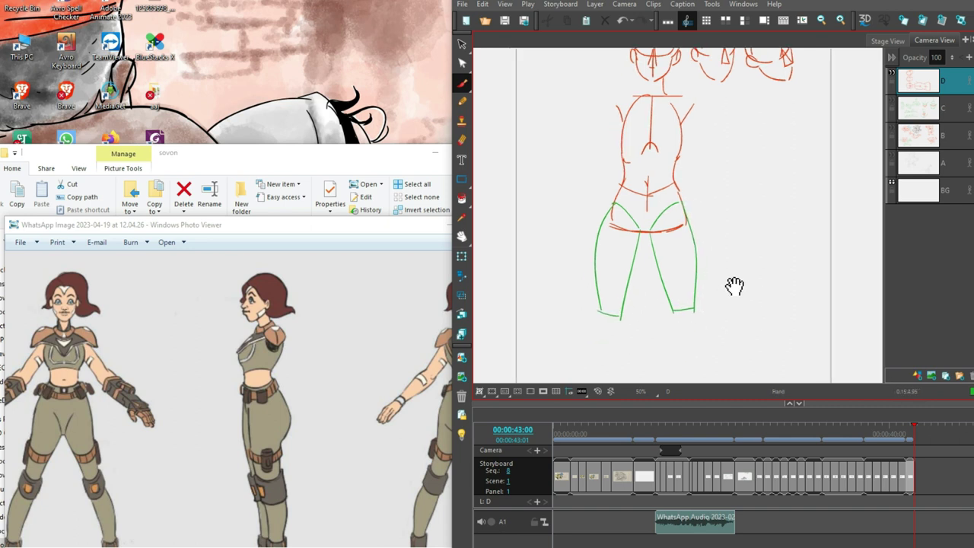
pyautogui.hotkey('ctrl', 'z')
pyautogui.hotkey('ctrl', 'shift', 'z')
pyautogui.hotkey('ctrl', 'z')
pyautogui.moveTo(611, 205); pyautogui.dragTo(599, 303)
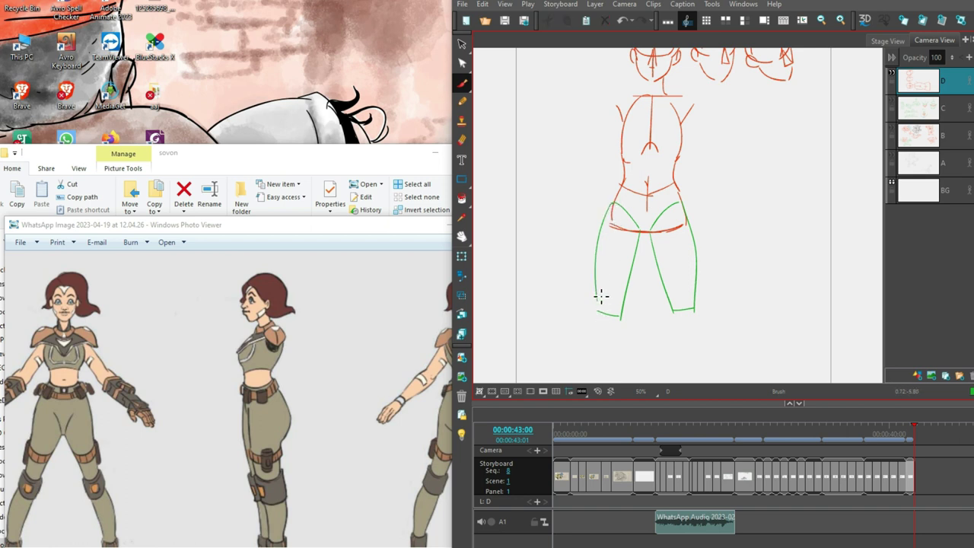
# - Draw knee circles at the lower ends of both thighs
pyautogui.moveTo(727, 248); pyautogui.dragTo(724, 224)
pyautogui.moveTo(606, 305); pyautogui.dragTo(609, 292)
pyautogui.moveTo(679, 283); pyautogui.dragTo(691, 282)
pyautogui.scroll(1, 767, 240)
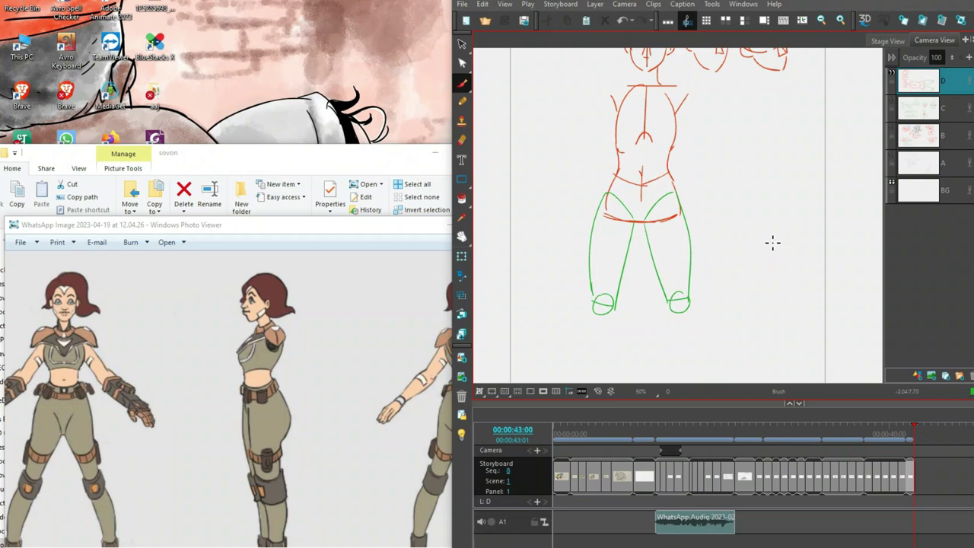
# - Draw an outstretched green arm on the viewer's right with shoulder, elbow and wrist joints and a spread hand
pyautogui.moveTo(759, 226); pyautogui.dragTo(759, 277)
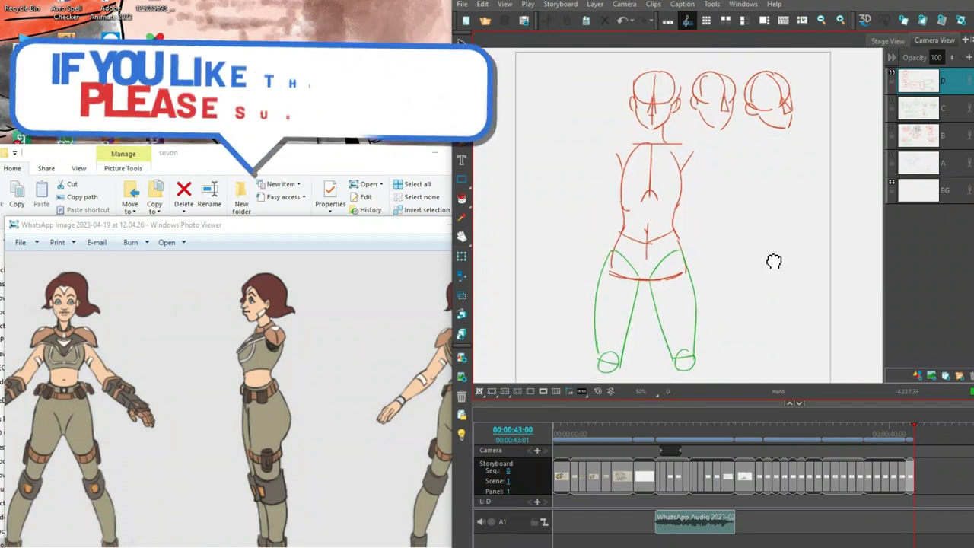
pyautogui.moveTo(685, 143)
pyautogui.mouseDown()
pyautogui.moveTo(739, 194)
pyautogui.moveTo(719, 183)
pyautogui.moveTo(731, 198)
pyautogui.moveTo(777, 211)
pyautogui.moveTo(725, 202)
pyautogui.mouseUp()
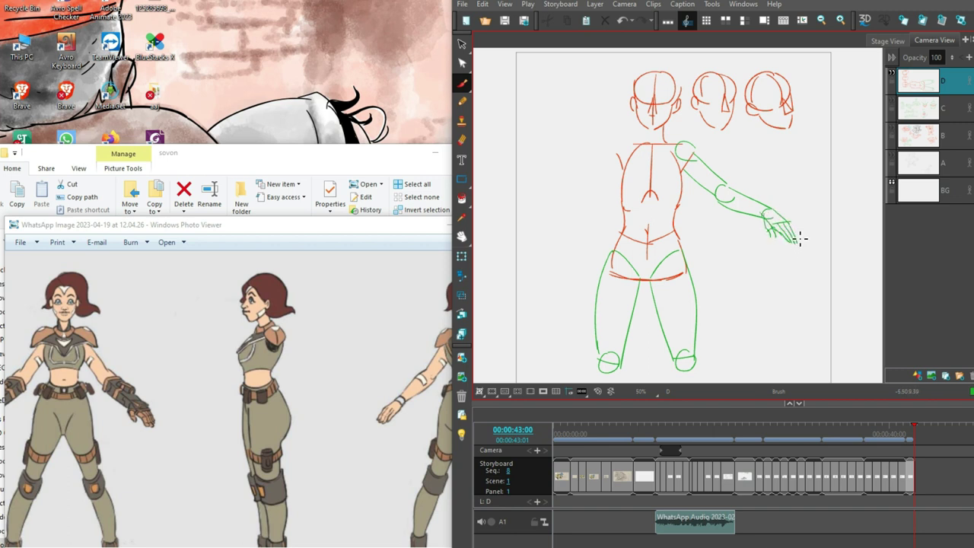
pyautogui.moveTo(844, 228)
pyautogui.mouseDown()
pyautogui.moveTo(841, 219)
pyautogui.moveTo(822, 235)
pyautogui.moveTo(800, 200)
pyautogui.moveTo(813, 244)
pyautogui.mouseUp()
# - Sketch a dark grey oval over the belly and pelvis with a small curled figure inside it
pyautogui.press('space')
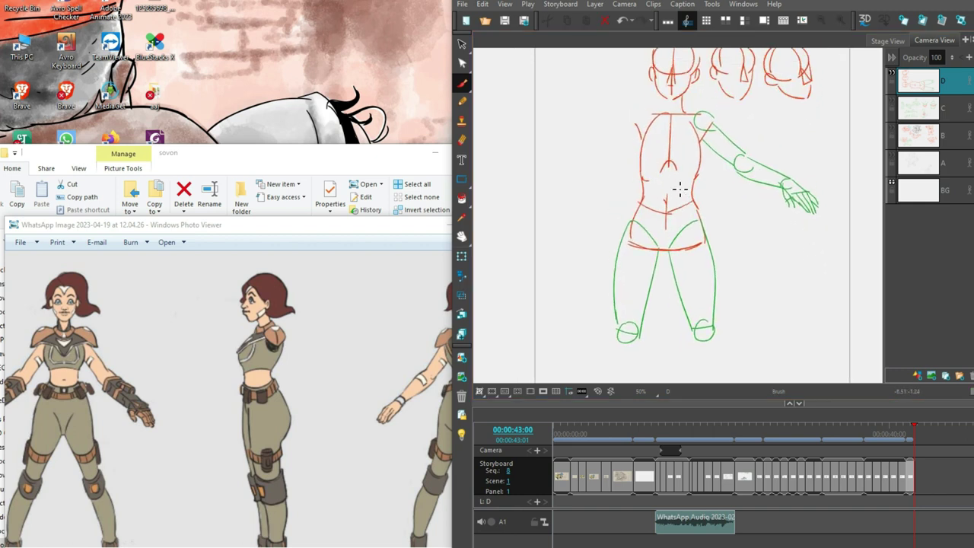
pyautogui.moveTo(664, 171)
pyautogui.mouseDown()
pyautogui.moveTo(681, 181)
pyautogui.moveTo(655, 220)
pyautogui.moveTo(665, 221)
pyautogui.mouseUp()
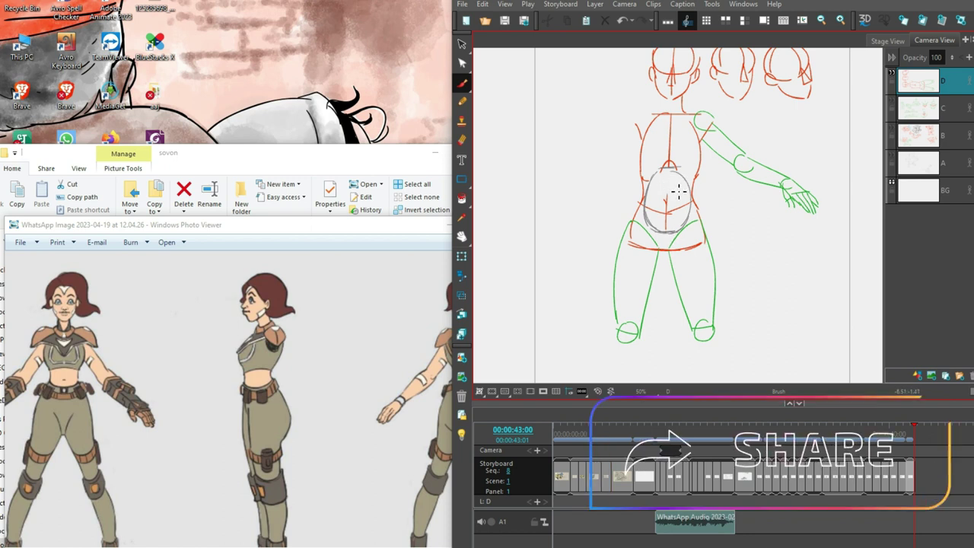
pyautogui.moveTo(667, 182)
pyautogui.mouseDown()
pyautogui.moveTo(681, 191)
pyautogui.moveTo(665, 193)
pyautogui.moveTo(674, 213)
pyautogui.mouseUp()
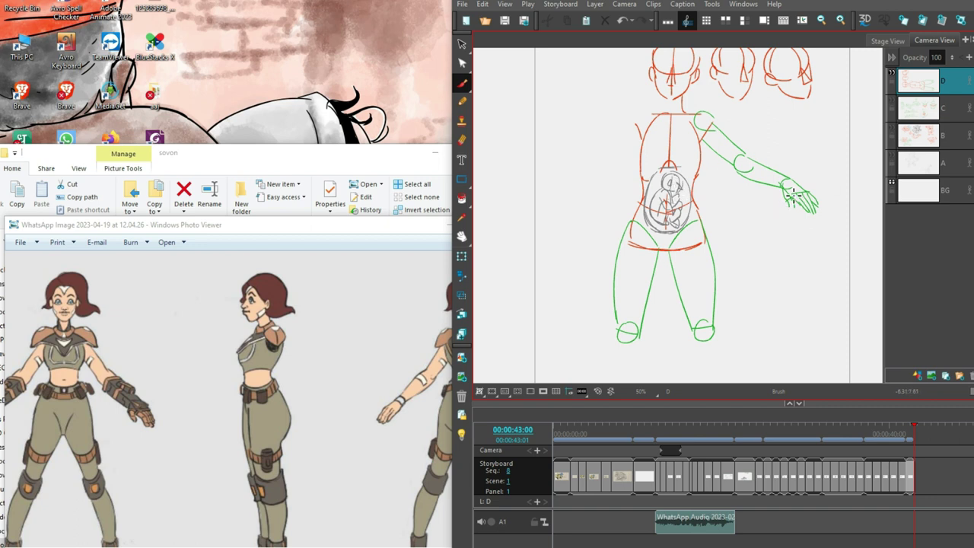
# - Draw the lower leg on the viewer's right below the knee, with a calf, ankle and front-view foot
pyautogui.scroll(1, 664, 232)
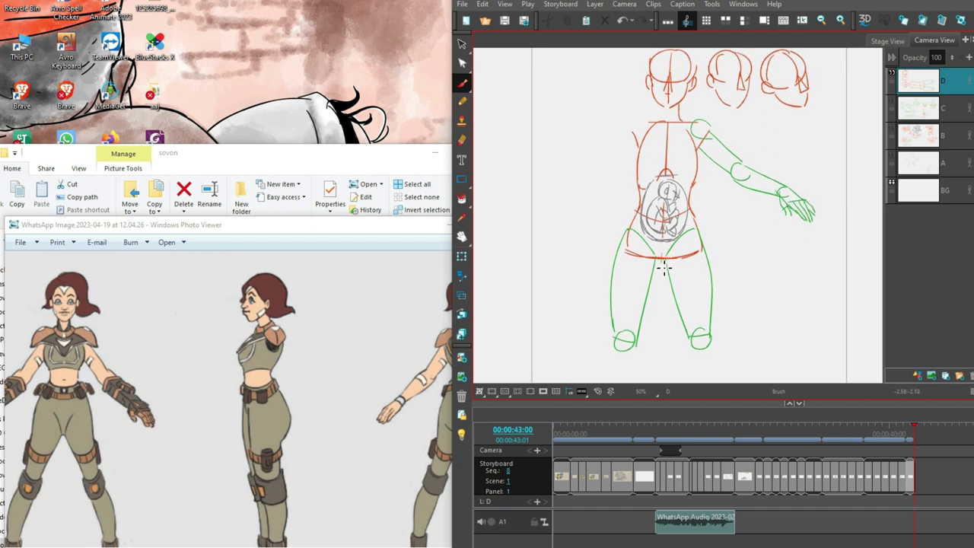
pyautogui.moveTo(761, 296); pyautogui.dragTo(845, 237)
pyautogui.moveTo(706, 325); pyautogui.dragTo(746, 337)
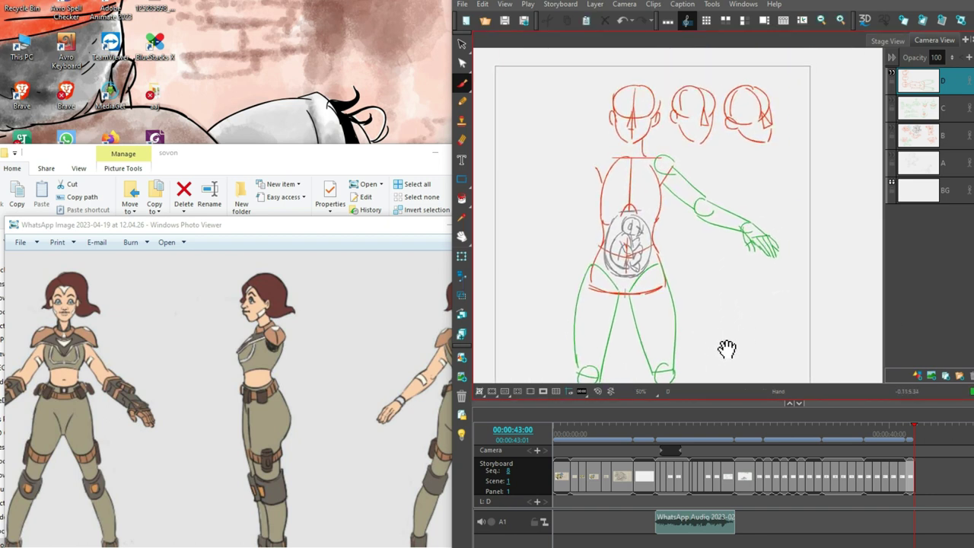
pyautogui.scroll(-2, 719, 346)
pyautogui.moveTo(682, 285); pyautogui.dragTo(686, 347)
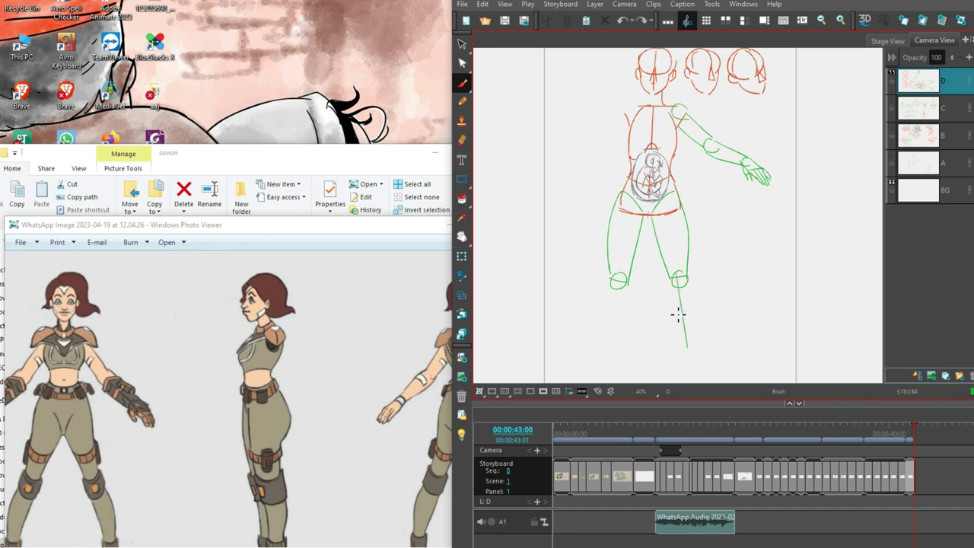
pyautogui.moveTo(691, 287); pyautogui.dragTo(696, 332)
pyautogui.hotkey('alt', 's')
pyautogui.hotkey('alt', 'b')
pyautogui.scroll(-2, 688, 367)
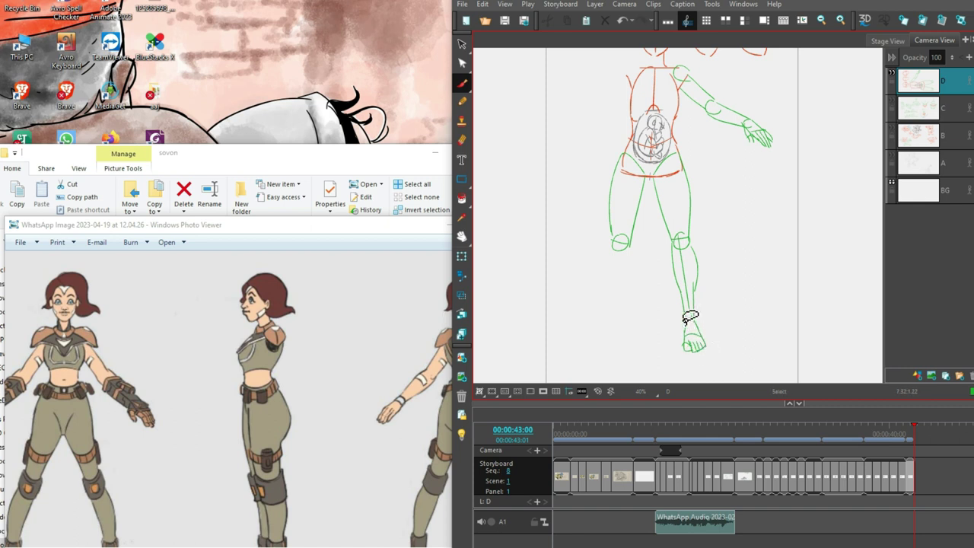
# - Sketch a separate side-view leg beside the figure, with a rounded thigh, knee circle, calf and foot
pyautogui.hotkey('alt', 's')
pyautogui.moveTo(731, 331)
pyautogui.mouseDown()
pyautogui.moveTo(728, 200)
pyautogui.moveTo(716, 178)
pyautogui.moveTo(702, 236)
pyautogui.mouseUp()
pyautogui.hotkey('alt', 'b')
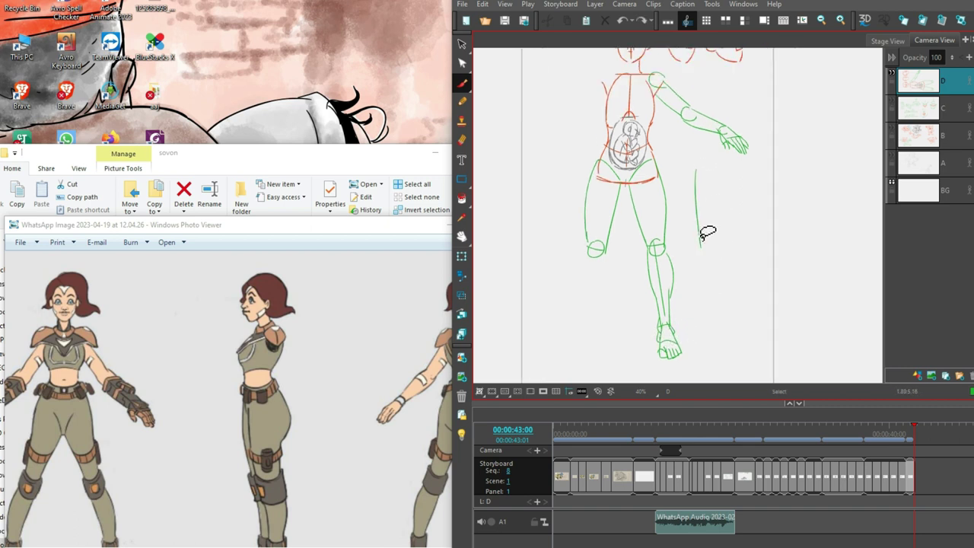
pyautogui.moveTo(727, 176); pyautogui.dragTo(723, 242)
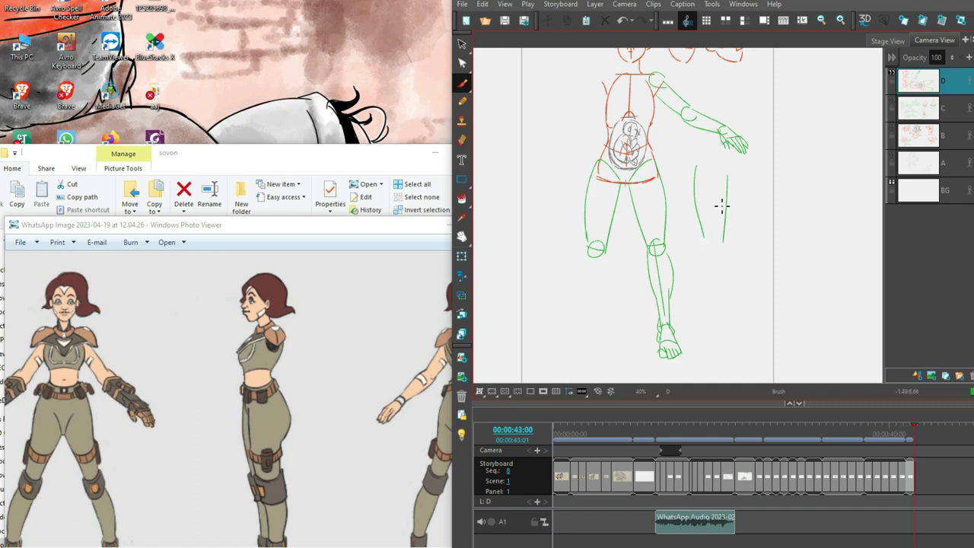
pyautogui.moveTo(698, 174); pyautogui.dragTo(727, 179)
pyautogui.moveTo(719, 259)
pyautogui.mouseDown()
pyautogui.moveTo(708, 242)
pyautogui.moveTo(724, 298)
pyautogui.moveTo(707, 305)
pyautogui.moveTo(716, 332)
pyautogui.moveTo(690, 336)
pyautogui.mouseUp()
# - Select the side-view leg and shift it further away from the standing figure
pyautogui.moveTo(829, 358); pyautogui.dragTo(854, 348)
pyautogui.press('Right')
pyautogui.press('Right')
pyautogui.press('Right')
pyautogui.press('Right')
pyautogui.press('Right')
pyautogui.press('Right')
pyautogui.press('Right')
pyautogui.press('Right')
pyautogui.hotkey('alt', 'b')
pyautogui.press('Escape')
# - Add toes to the side-view leg's foot and sketch a second foot position below it, with red lines for the heel and sole
pyautogui.moveTo(747, 339); pyautogui.dragTo(718, 336)
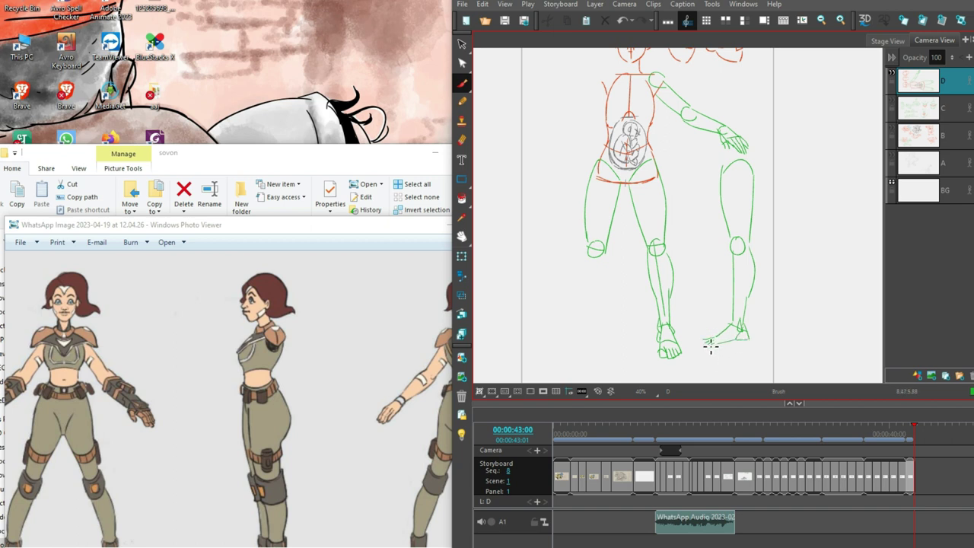
pyautogui.moveTo(794, 337); pyautogui.dragTo(795, 318)
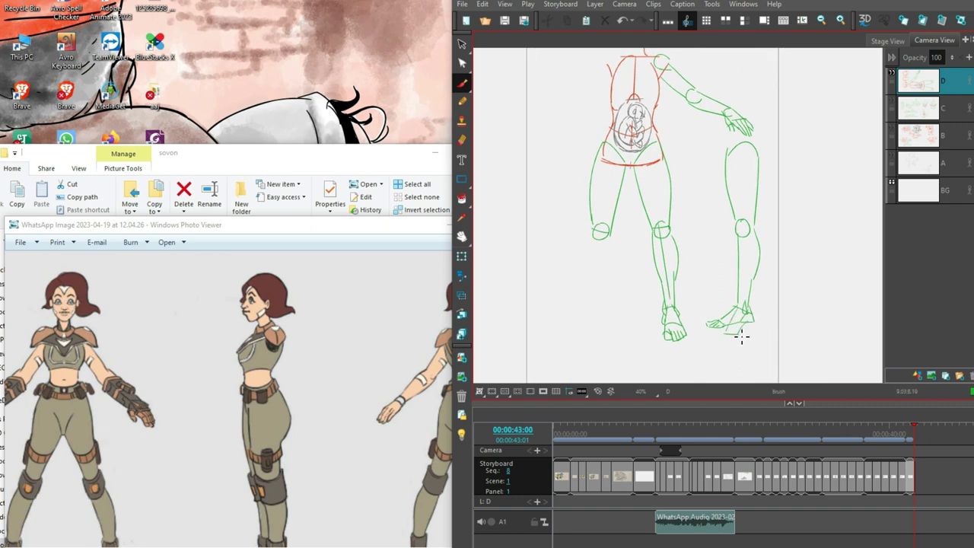
pyautogui.moveTo(719, 341); pyautogui.dragTo(730, 344)
pyautogui.scroll(-1, 811, 311)
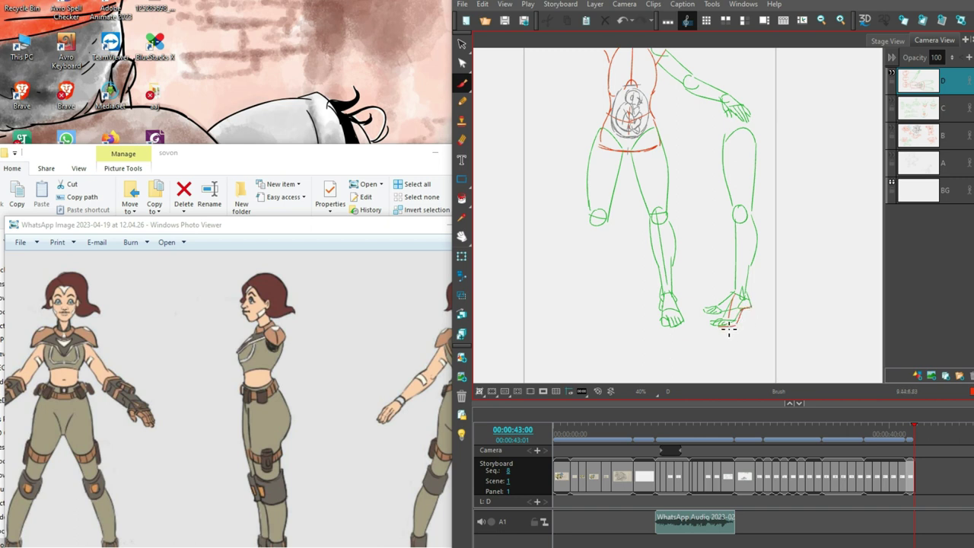
pyautogui.moveTo(799, 305)
pyautogui.mouseDown()
pyautogui.moveTo(827, 315)
pyautogui.moveTo(804, 326)
pyautogui.mouseUp()
pyautogui.moveTo(730, 345); pyautogui.dragTo(748, 314)
# - Lower layer D's opacity to 30 and add a new drawing layer above it
pyautogui.click(938, 57)
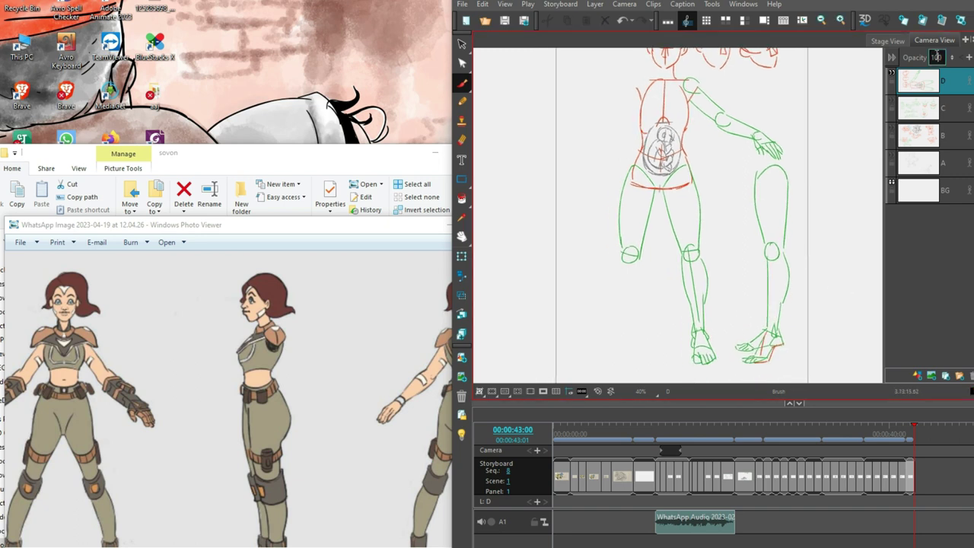
pyautogui.write('20')
pyautogui.press('Return')
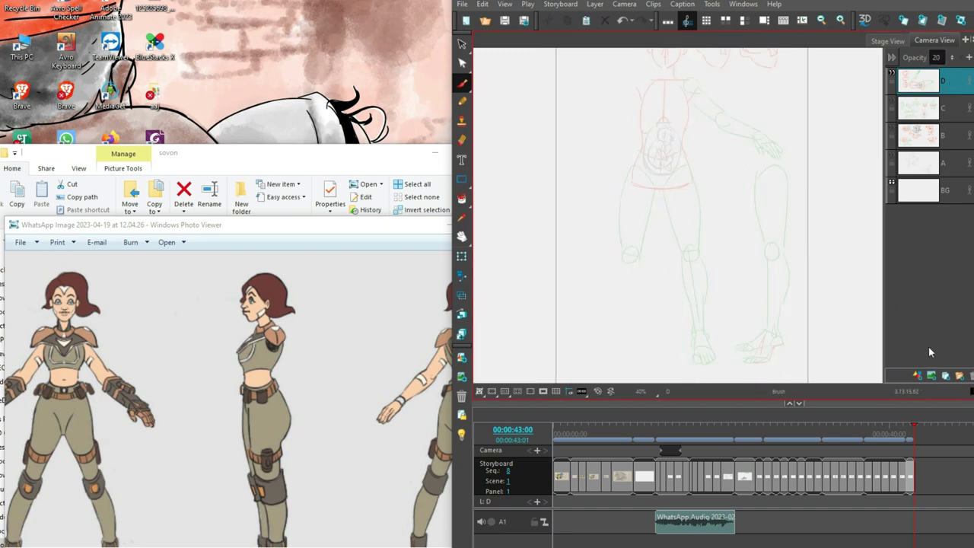
pyautogui.click(937, 57)
pyautogui.write('30')
pyautogui.press('Return')
pyautogui.click(918, 376)
# - Draw curved black straps around both thighs, with a holster on the outer side of the viewer's-right thigh
pyautogui.moveTo(737, 325); pyautogui.dragTo(765, 355)
pyautogui.moveTo(699, 238)
pyautogui.mouseDown()
pyautogui.moveTo(723, 238)
pyautogui.moveTo(732, 251)
pyautogui.moveTo(736, 228)
pyautogui.moveTo(734, 251)
pyautogui.moveTo(739, 228)
pyautogui.moveTo(739, 258)
pyautogui.moveTo(753, 235)
pyautogui.mouseUp()
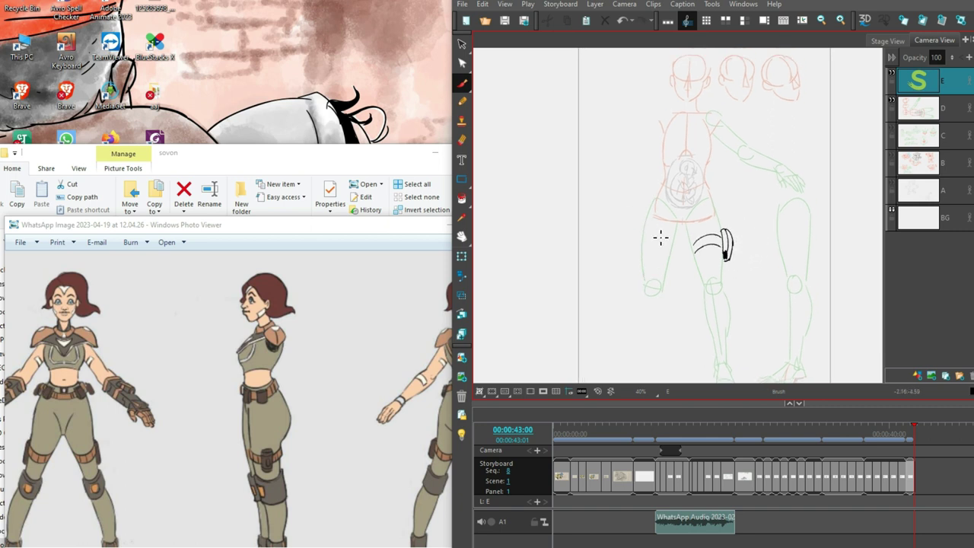
pyautogui.moveTo(642, 236)
pyautogui.mouseDown()
pyautogui.moveTo(675, 239)
pyautogui.moveTo(649, 247)
pyautogui.moveTo(670, 247)
pyautogui.mouseUp()
pyautogui.hotkey('ctrl', 'z')
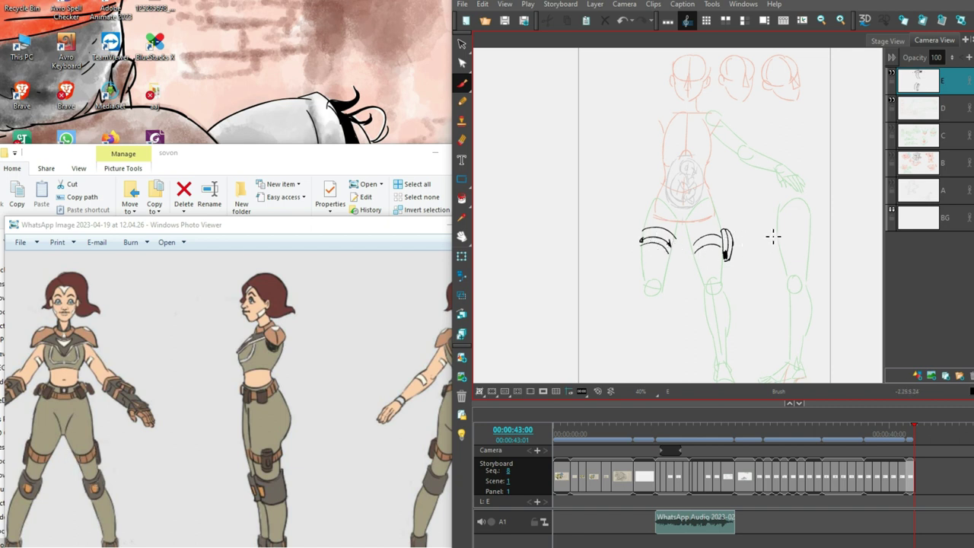
# - Sketch a separate black leg beside the figure, wrapped with curved arrows that show the direction of its cross contours
pyautogui.moveTo(737, 233); pyautogui.dragTo(762, 218)
pyautogui.moveTo(624, 181); pyautogui.dragTo(632, 240)
pyautogui.moveTo(652, 188)
pyautogui.mouseDown()
pyautogui.moveTo(647, 229)
pyautogui.moveTo(655, 265)
pyautogui.moveTo(644, 266)
pyautogui.moveTo(655, 263)
pyautogui.moveTo(647, 249)
pyautogui.moveTo(659, 292)
pyautogui.mouseUp()
pyautogui.moveTo(618, 201)
pyautogui.mouseDown()
pyautogui.moveTo(644, 223)
pyautogui.moveTo(659, 214)
pyautogui.mouseUp()
pyautogui.moveTo(610, 204); pyautogui.dragTo(617, 216)
pyautogui.moveTo(658, 250)
pyautogui.mouseDown()
pyautogui.moveTo(626, 265)
pyautogui.moveTo(661, 259)
pyautogui.mouseUp()
pyautogui.moveTo(633, 250)
pyautogui.mouseDown()
pyautogui.moveTo(623, 257)
pyautogui.moveTo(626, 248)
pyautogui.mouseUp()
pyautogui.moveTo(630, 268); pyautogui.dragTo(643, 276)
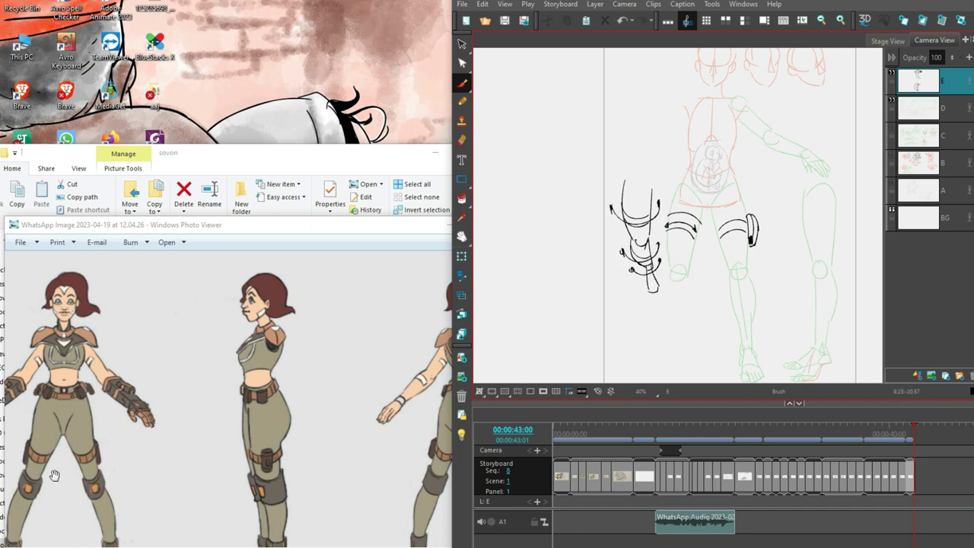
# - Shift the reference image to show the boots, and sketch a small posed figure's head, torso, arms and one leg outside the frame
pyautogui.moveTo(300, 509); pyautogui.dragTo(337, 452)
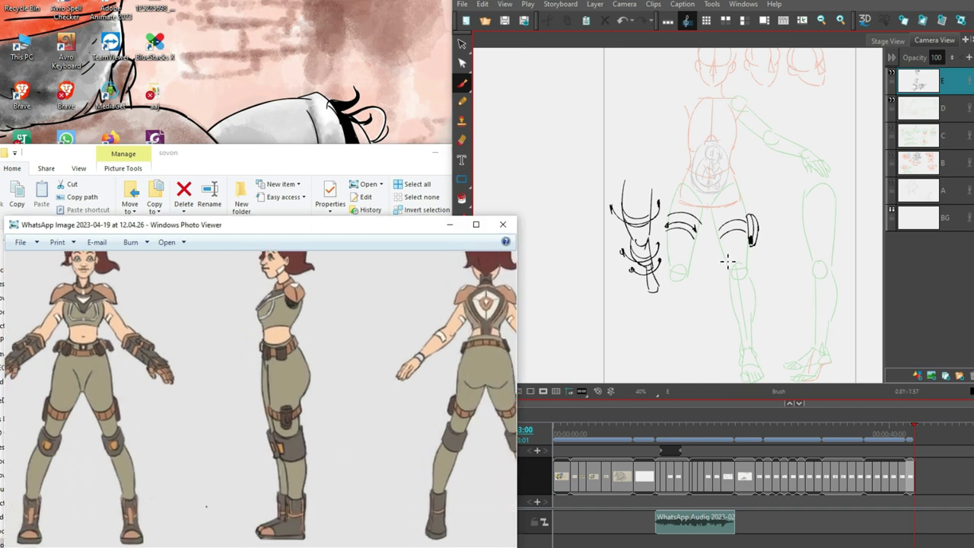
pyautogui.click(746, 322)
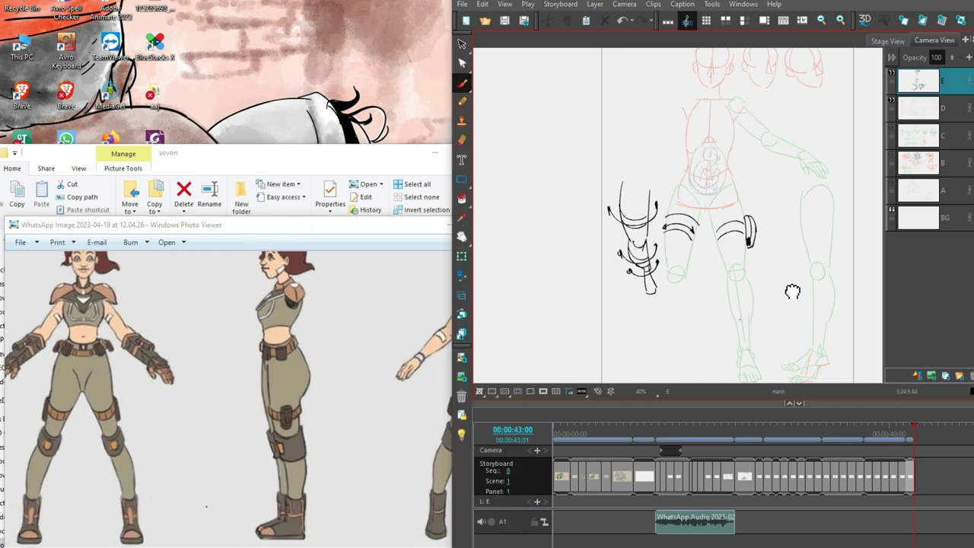
pyautogui.moveTo(601, 164)
pyautogui.mouseDown()
pyautogui.moveTo(593, 172)
pyautogui.moveTo(603, 163)
pyautogui.moveTo(615, 191)
pyautogui.moveTo(562, 171)
pyautogui.mouseUp()
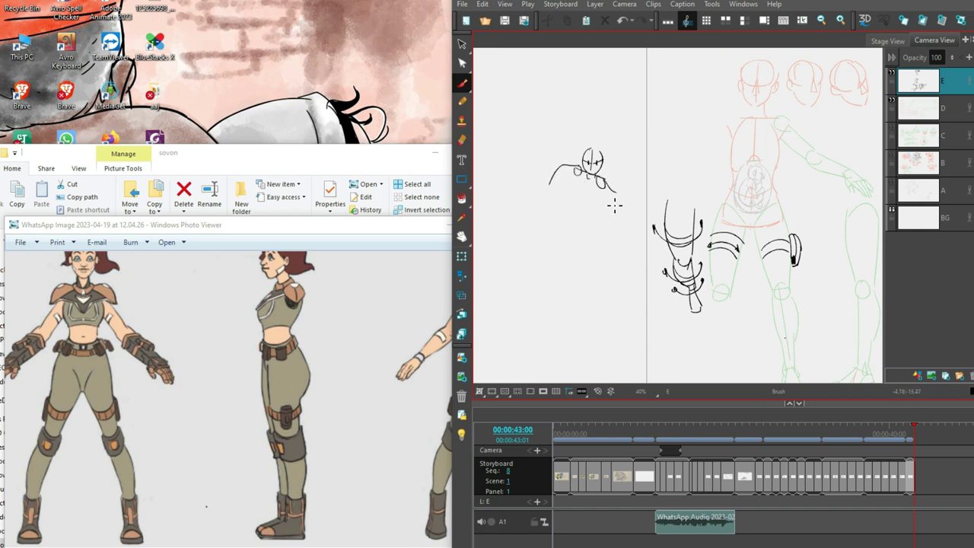
pyautogui.moveTo(615, 197)
pyautogui.mouseDown()
pyautogui.moveTo(587, 203)
pyautogui.moveTo(567, 166)
pyautogui.moveTo(583, 181)
pyautogui.moveTo(553, 183)
pyautogui.moveTo(593, 204)
pyautogui.mouseUp()
pyautogui.moveTo(582, 169)
pyautogui.mouseDown()
pyautogui.moveTo(585, 199)
pyautogui.moveTo(598, 186)
pyautogui.moveTo(584, 210)
pyautogui.moveTo(587, 281)
pyautogui.mouseUp()
pyautogui.hotkey('ctrl', 'z')
pyautogui.hotkey('ctrl', 'z')
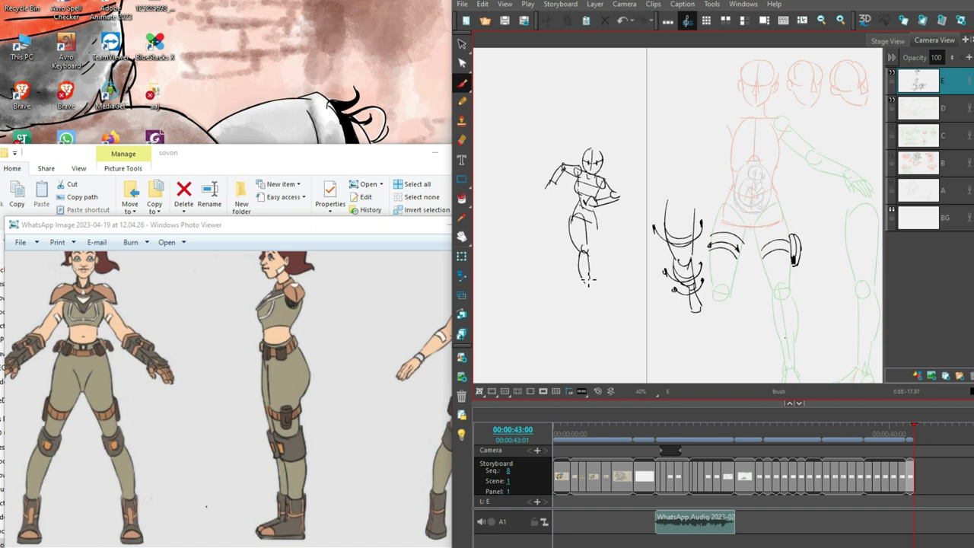
# - Complete the small posed figure with its second leg and foot, and start its spiky hair
pyautogui.moveTo(601, 227)
pyautogui.mouseDown()
pyautogui.moveTo(591, 290)
pyautogui.moveTo(587, 281)
pyautogui.moveTo(608, 280)
pyautogui.mouseUp()
pyautogui.hotkey('ctrl', 'z')
pyautogui.hotkey('ctrl', 'z')
pyautogui.hotkey('ctrl', 'z')
pyautogui.hotkey('ctrl', 'z')
pyautogui.hotkey('ctrl', 'z')
pyautogui.hotkey('ctrl', 'z')
pyautogui.hotkey('ctrl', 'z')
pyautogui.moveTo(590, 299); pyautogui.dragTo(584, 293)
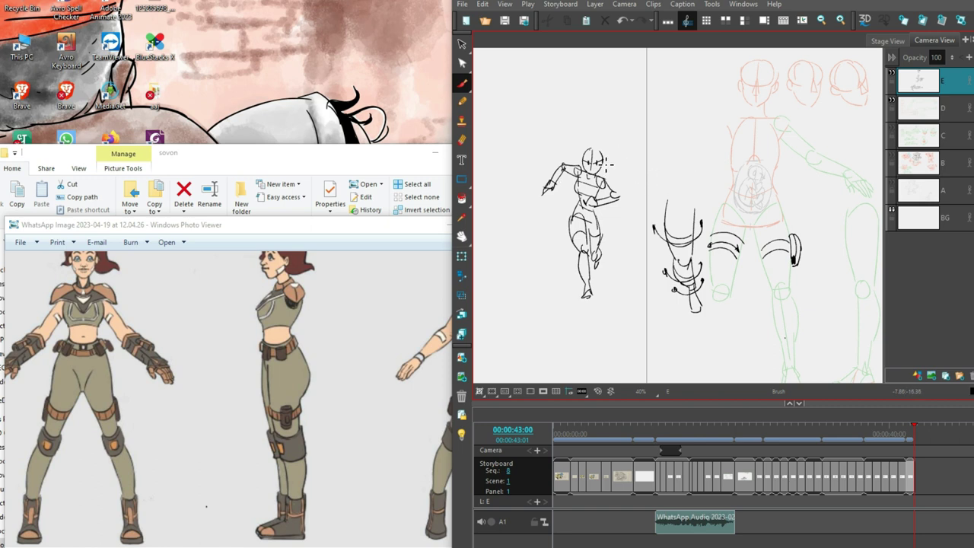
pyautogui.moveTo(601, 151)
pyautogui.mouseDown()
pyautogui.moveTo(621, 166)
pyautogui.moveTo(580, 178)
pyautogui.moveTo(605, 152)
pyautogui.moveTo(602, 161)
pyautogui.mouseUp()
# - Draw a belt with a buckle and side pouches around the standing figure's hips, with brief-shaped lines below it
pyautogui.press('space')
pyautogui.moveTo(691, 263)
pyautogui.mouseDown()
pyautogui.moveTo(681, 254)
pyautogui.moveTo(607, 267)
pyautogui.mouseUp()
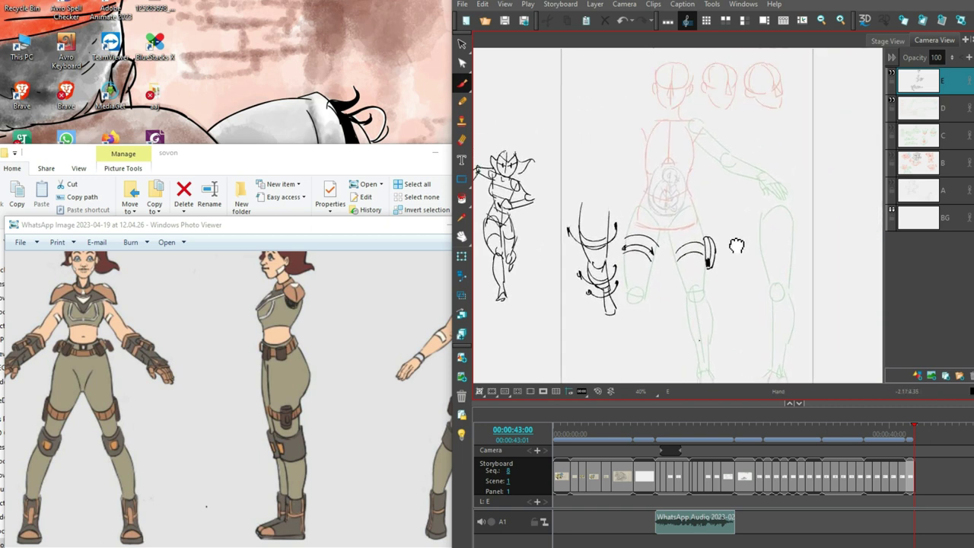
pyautogui.scroll(1, 704, 225)
pyautogui.moveTo(815, 226); pyautogui.dragTo(803, 220)
pyautogui.moveTo(633, 197)
pyautogui.mouseDown()
pyautogui.moveTo(621, 232)
pyautogui.moveTo(680, 216)
pyautogui.moveTo(636, 202)
pyautogui.moveTo(678, 200)
pyautogui.mouseUp()
pyautogui.moveTo(624, 213)
pyautogui.mouseDown()
pyautogui.moveTo(677, 214)
pyautogui.moveTo(686, 203)
pyautogui.moveTo(687, 220)
pyautogui.moveTo(660, 220)
pyautogui.moveTo(688, 196)
pyautogui.mouseUp()
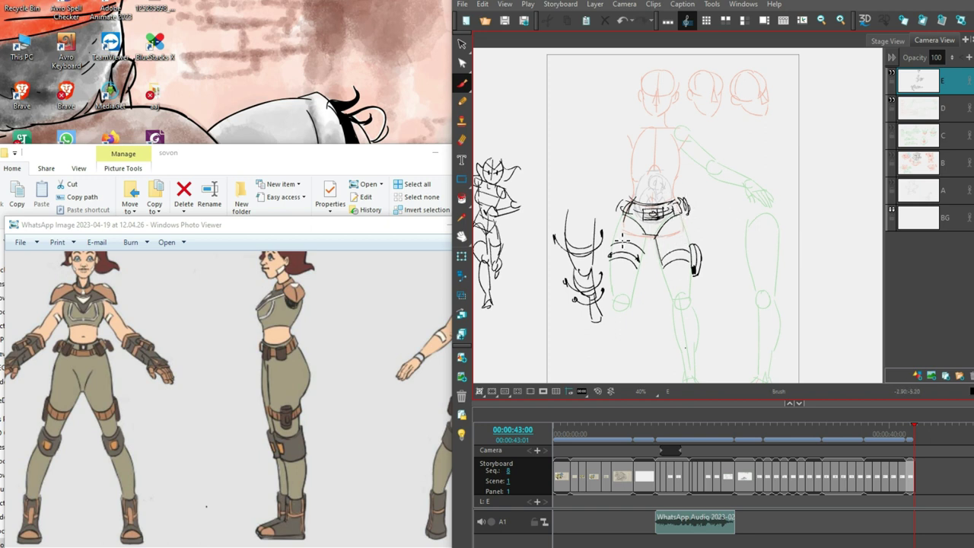
# - Draw black ankle boots over the standing figure's front-view foot and the separate side-view leg's foot
pyautogui.scroll(-5, 761, 221)
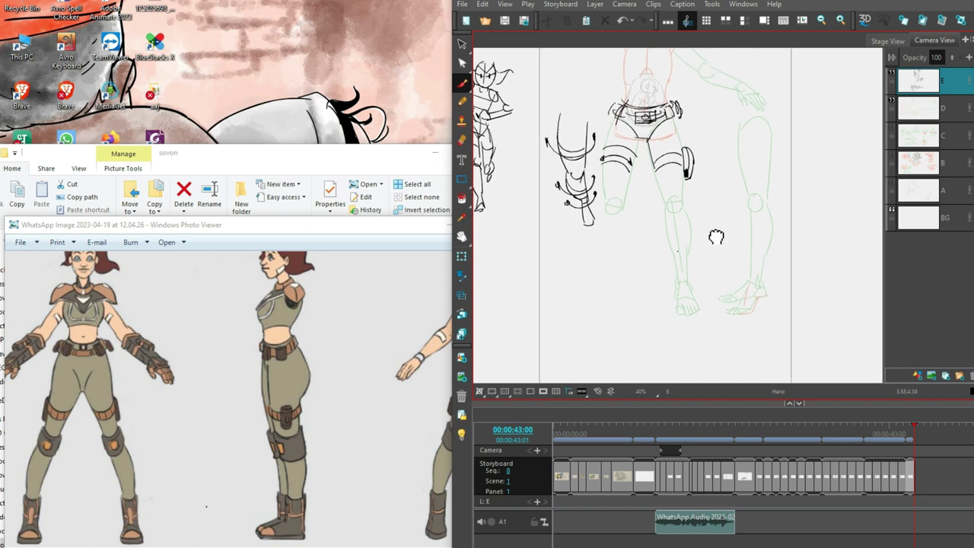
pyautogui.moveTo(683, 266)
pyautogui.mouseDown()
pyautogui.moveTo(676, 306)
pyautogui.moveTo(700, 318)
pyautogui.moveTo(681, 314)
pyautogui.moveTo(698, 307)
pyautogui.mouseUp()
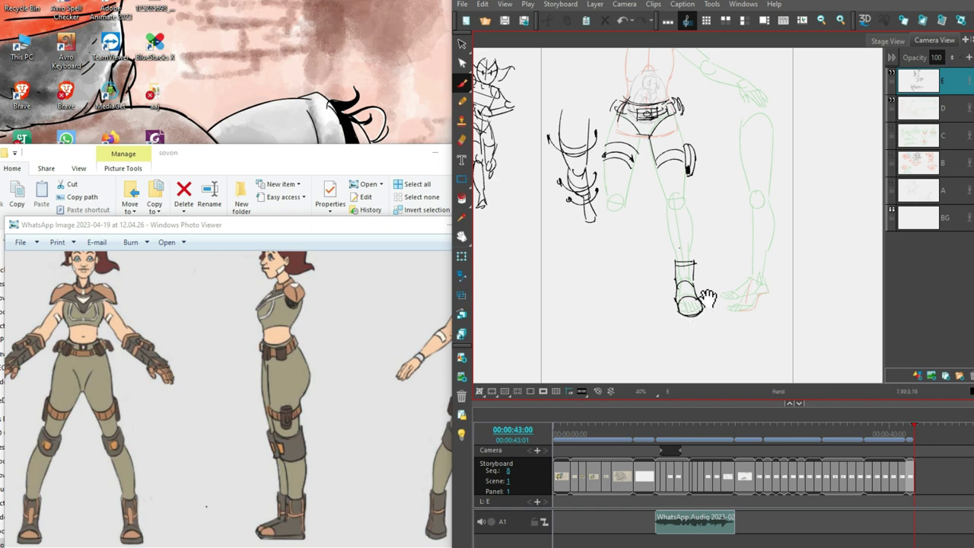
pyautogui.scroll(-1, 685, 289)
pyautogui.moveTo(629, 241); pyautogui.dragTo(649, 243)
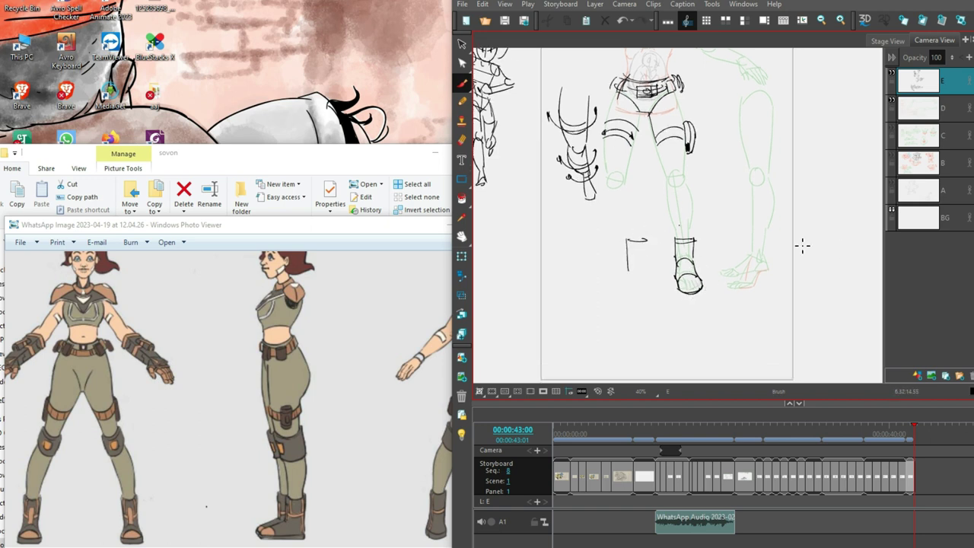
pyautogui.moveTo(749, 230)
pyautogui.mouseDown()
pyautogui.moveTo(771, 230)
pyautogui.moveTo(768, 255)
pyautogui.moveTo(749, 263)
pyautogui.mouseUp()
pyautogui.moveTo(758, 254)
pyautogui.mouseDown()
pyautogui.moveTo(775, 270)
pyautogui.moveTo(752, 261)
pyautogui.moveTo(742, 283)
pyautogui.moveTo(764, 287)
pyautogui.moveTo(776, 271)
pyautogui.moveTo(758, 294)
pyautogui.moveTo(736, 295)
pyautogui.moveTo(746, 272)
pyautogui.moveTo(734, 295)
pyautogui.moveTo(756, 294)
pyautogui.moveTo(742, 282)
pyautogui.moveTo(740, 292)
pyautogui.moveTo(757, 290)
pyautogui.moveTo(734, 294)
pyautogui.moveTo(758, 294)
pyautogui.mouseUp()
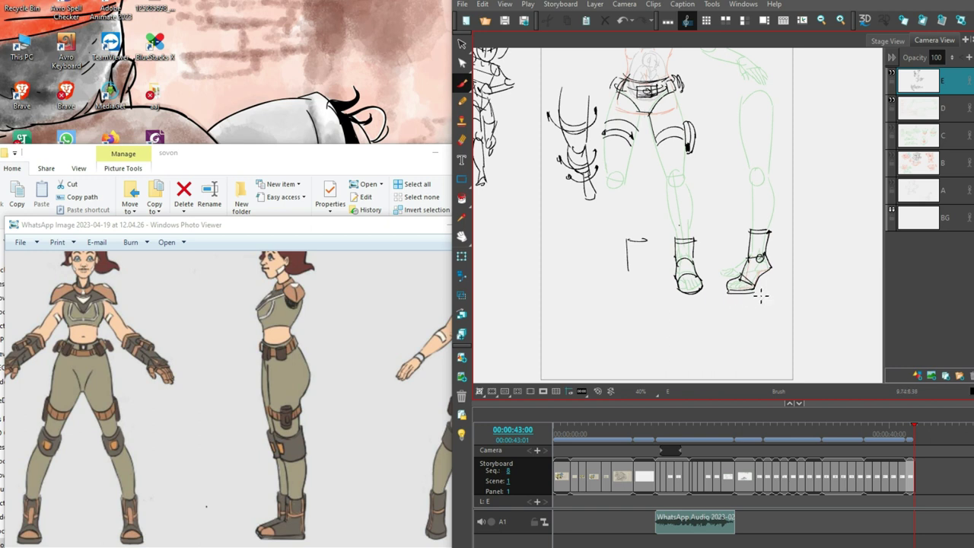
# - Sketch a separate side-view boot with an ankle circle and sole beside the standing figure's front-view boot
pyautogui.moveTo(817, 245)
pyautogui.mouseDown()
pyautogui.moveTo(799, 229)
pyautogui.moveTo(764, 251)
pyautogui.moveTo(689, 257)
pyautogui.mouseUp()
pyautogui.moveTo(684, 222); pyautogui.dragTo(683, 255)
pyautogui.hotkey('ctrl', 'z')
pyautogui.moveTo(662, 221)
pyautogui.mouseDown()
pyautogui.moveTo(660, 248)
pyautogui.moveTo(676, 272)
pyautogui.moveTo(645, 250)
pyautogui.moveTo(635, 266)
pyautogui.mouseUp()
pyautogui.hotkey('ctrl', 'z')
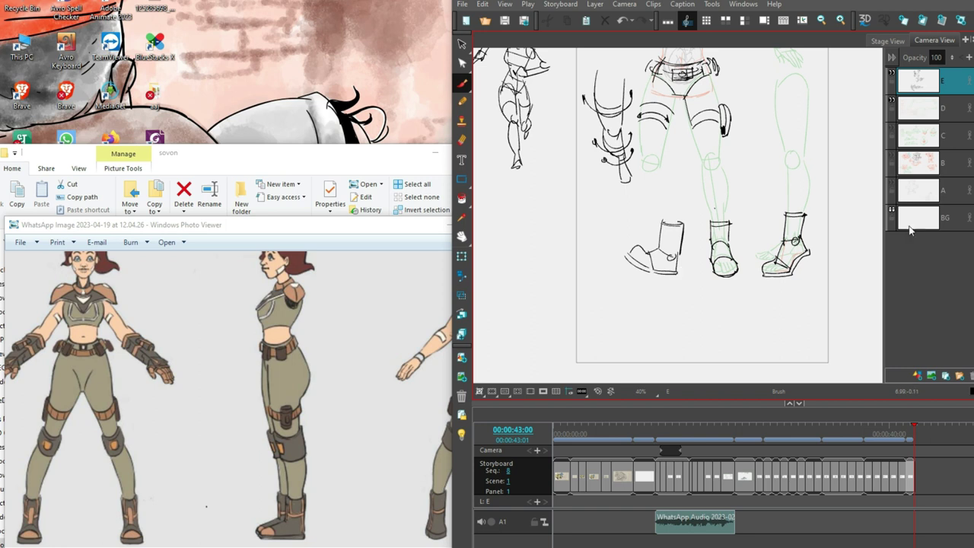
pyautogui.moveTo(724, 265); pyautogui.dragTo(738, 270)
# - Hide layer E and add a new drawing layer above it
pyautogui.scroll(5, 768, 274)
pyautogui.scroll(2, 768, 274)
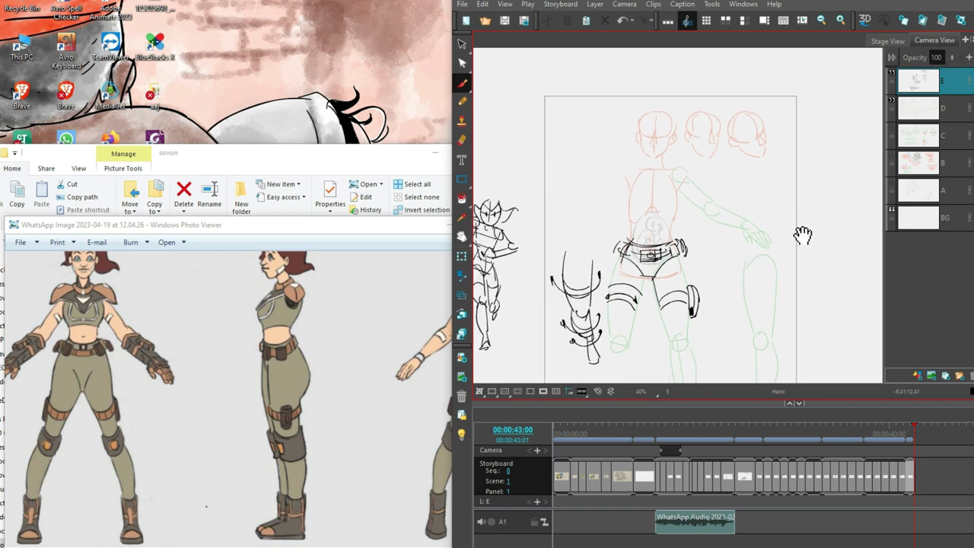
pyautogui.scroll(2, 766, 198)
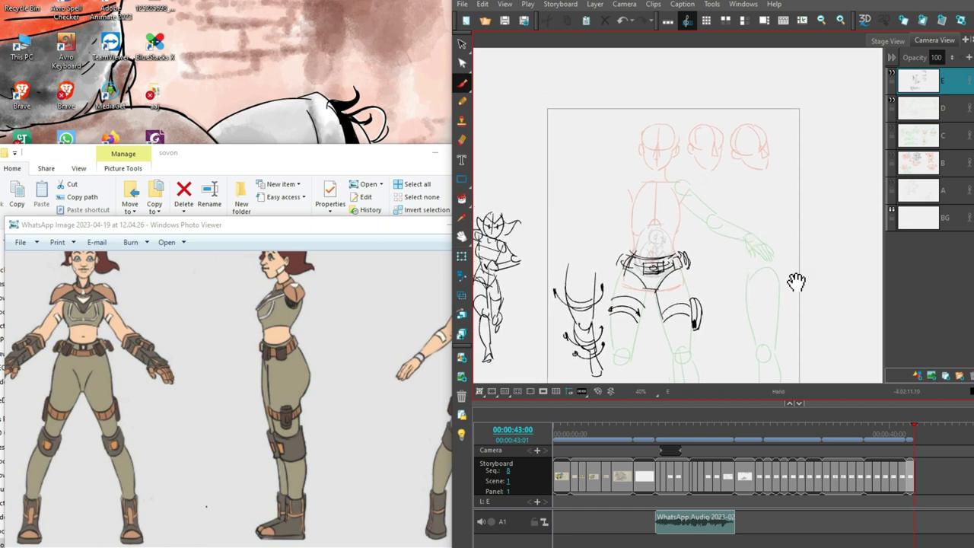
pyautogui.moveTo(795, 281); pyautogui.dragTo(726, 263)
pyautogui.scroll(-3, 815, 149)
pyautogui.scroll(3, 827, 152)
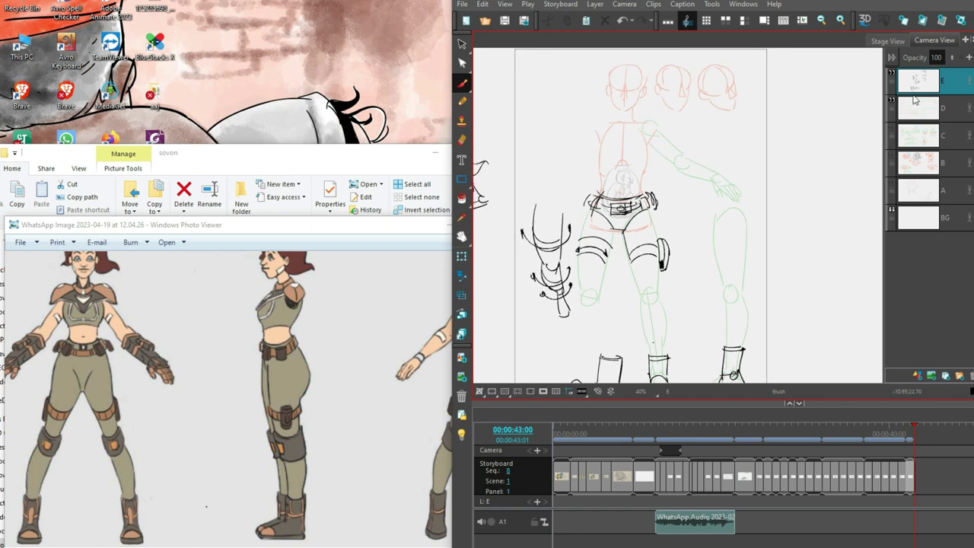
pyautogui.click(893, 75)
pyautogui.click(917, 376)
# - Sketch a side-view ribcage oval with a bust shape beside the standing figure, deleting the unwanted strokes
pyautogui.moveTo(759, 313); pyautogui.dragTo(812, 283)
pyautogui.moveTo(602, 98)
pyautogui.mouseDown()
pyautogui.moveTo(592, 162)
pyautogui.moveTo(630, 96)
pyautogui.moveTo(613, 143)
pyautogui.moveTo(633, 141)
pyautogui.mouseUp()
pyautogui.hotkey('ctrl', 'z')
pyautogui.hotkey('ctrl', 'z')
pyautogui.hotkey('alt', 's')
pyautogui.moveTo(587, 105)
pyautogui.mouseDown()
pyautogui.moveTo(633, 160)
pyautogui.moveTo(614, 109)
pyautogui.mouseUp()
pyautogui.click(651, 126)
pyautogui.press('Delete')
pyautogui.hotkey('alt', 'b')
pyautogui.moveTo(602, 144)
pyautogui.mouseDown()
pyautogui.moveTo(619, 97)
pyautogui.moveTo(633, 143)
pyautogui.mouseUp()
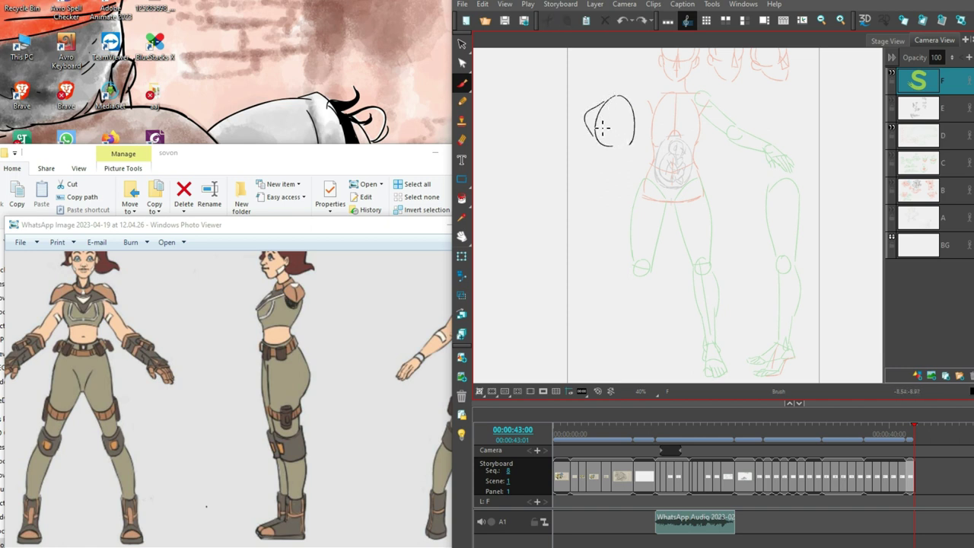
pyautogui.moveTo(608, 99)
pyautogui.mouseDown()
pyautogui.moveTo(582, 121)
pyautogui.moveTo(599, 146)
pyautogui.moveTo(595, 136)
pyautogui.mouseUp()
# - Rework the ribcage oval's lower edge and draw the side-view back curve, waist, pelvis oval and buttocks below it
pyautogui.hotkey('alt', 's')
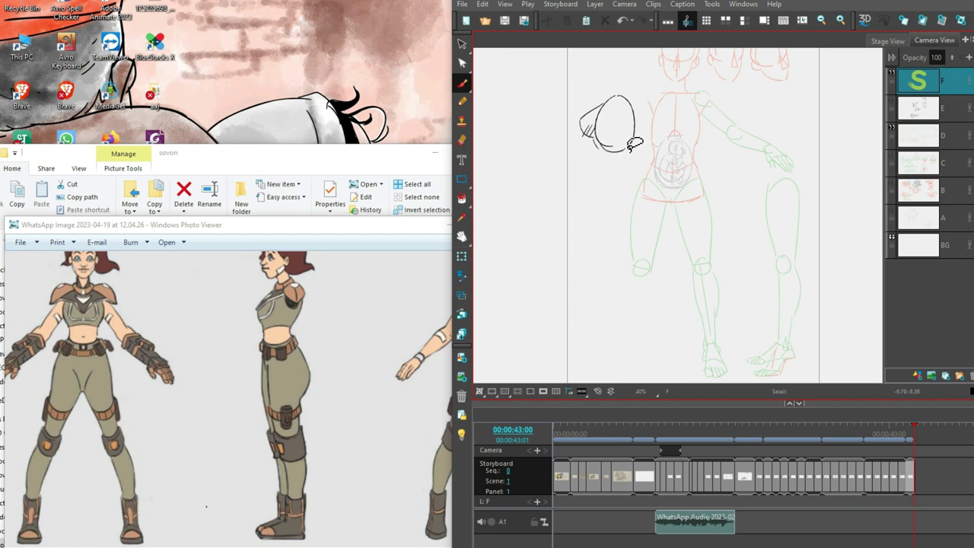
pyautogui.moveTo(643, 134)
pyautogui.mouseDown()
pyautogui.moveTo(637, 157)
pyautogui.moveTo(621, 148)
pyautogui.mouseUp()
pyautogui.hotkey('alt', 'b')
pyautogui.hotkey('ctrl', 'z')
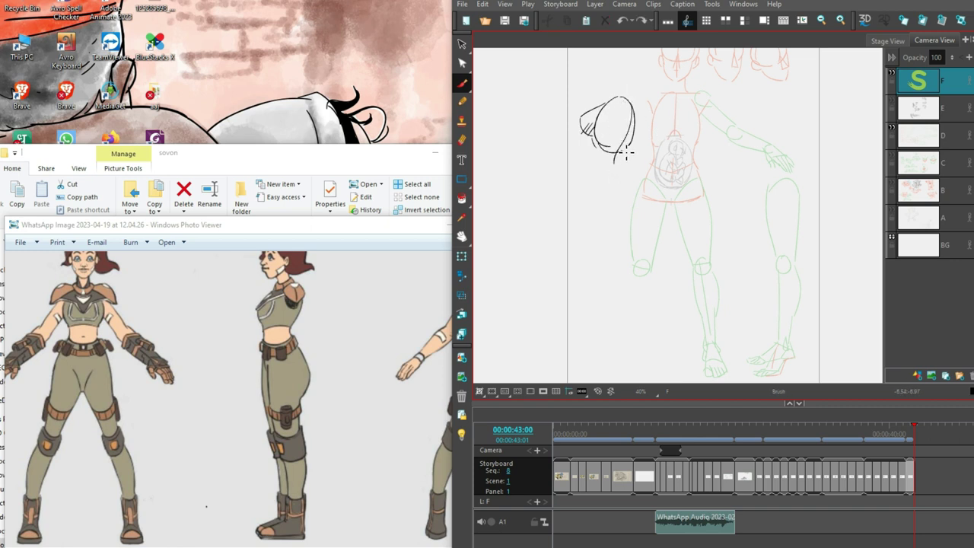
pyautogui.moveTo(626, 81); pyautogui.dragTo(618, 178)
pyautogui.hotkey('ctrl', 'z')
pyautogui.moveTo(629, 82)
pyautogui.mouseDown()
pyautogui.moveTo(617, 206)
pyautogui.moveTo(630, 200)
pyautogui.mouseUp()
pyautogui.hotkey('ctrl', 'z')
pyautogui.moveTo(592, 137); pyautogui.dragTo(595, 173)
pyautogui.moveTo(635, 146)
pyautogui.mouseDown()
pyautogui.moveTo(640, 202)
pyautogui.moveTo(636, 191)
pyautogui.moveTo(628, 215)
pyautogui.moveTo(593, 181)
pyautogui.moveTo(628, 213)
pyautogui.moveTo(610, 276)
pyautogui.mouseUp()
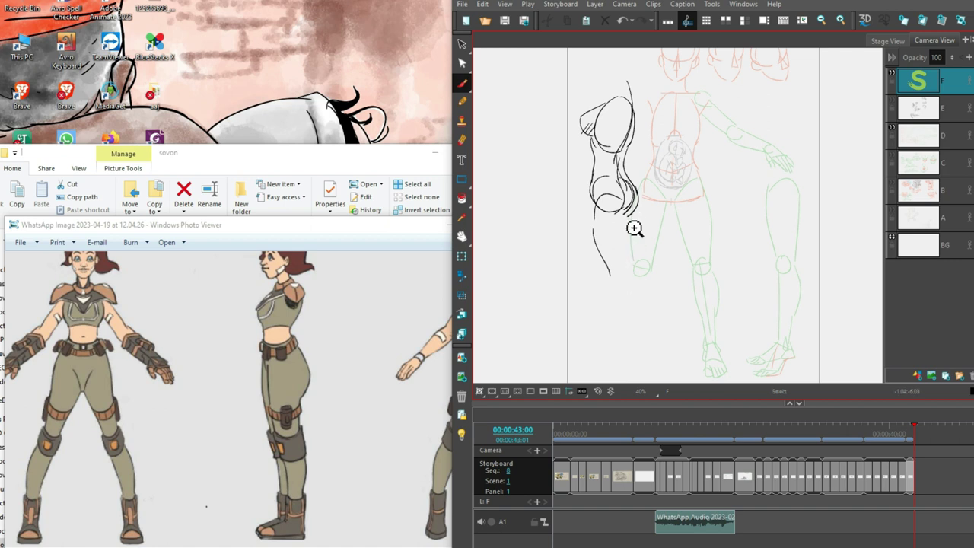
# - Draw the side-view thigh below the pelvis, with a rounded knee end, a strap and a rectangular holster
pyautogui.hotkey('ctrl', 'z')
pyautogui.moveTo(596, 231); pyautogui.dragTo(608, 287)
pyautogui.moveTo(634, 214); pyautogui.dragTo(627, 283)
pyautogui.hotkey('ctrl', 'z')
pyautogui.moveTo(596, 245); pyautogui.dragTo(628, 244)
pyautogui.moveTo(596, 251)
pyautogui.mouseDown()
pyautogui.moveTo(625, 252)
pyautogui.moveTo(625, 263)
pyautogui.mouseUp()
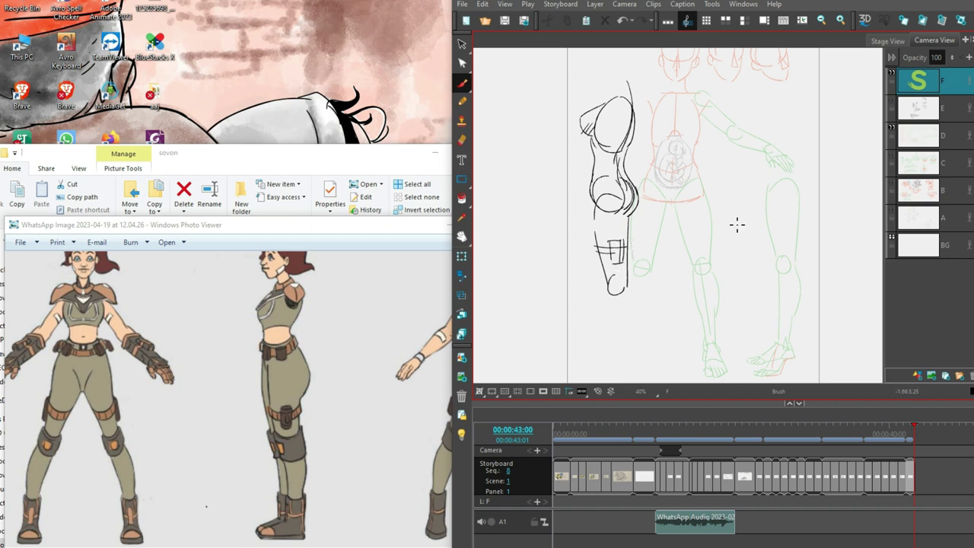
# - Sketch a side-view head with a face profile, jaw and ear above the side-view torso
pyautogui.scroll(2, 617, 100)
pyautogui.moveTo(617, 84)
pyautogui.mouseDown()
pyautogui.moveTo(612, 111)
pyautogui.moveTo(622, 104)
pyautogui.moveTo(595, 108)
pyautogui.moveTo(647, 68)
pyautogui.moveTo(582, 129)
pyautogui.moveTo(660, 79)
pyautogui.moveTo(620, 93)
pyautogui.moveTo(625, 102)
pyautogui.mouseUp()
pyautogui.hotkey('ctrl', 'z')
pyautogui.hotkey('alt', 's')
pyautogui.hotkey('alt', 'b')
pyautogui.hotkey('ctrl', 'z')
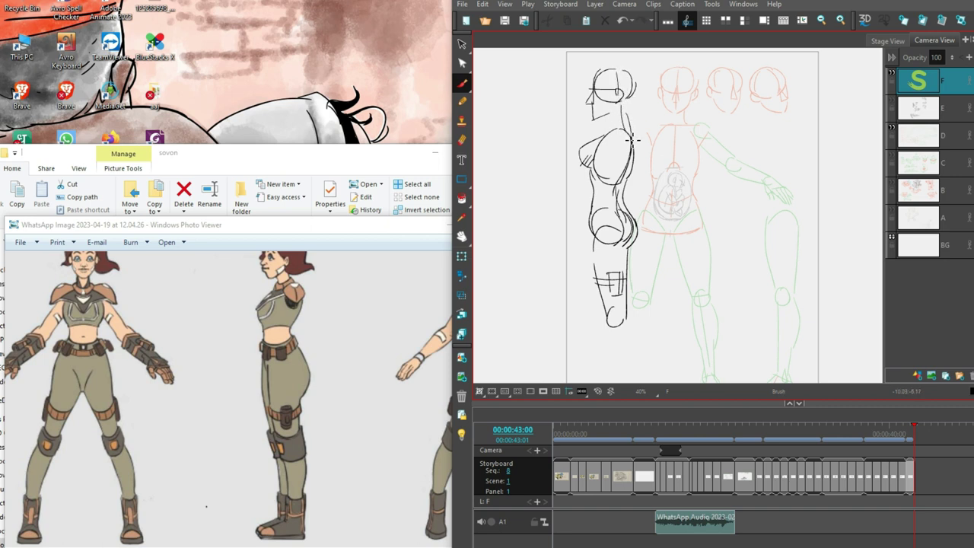
# - Draw vertical measuring bars beside the side-view figure, one spanning the head's height and one spanning the pelvis
pyautogui.hotkey('alt', 'z')
pyautogui.hotkey('alt', 'b')
pyautogui.moveTo(676, 298); pyautogui.dragTo(682, 265)
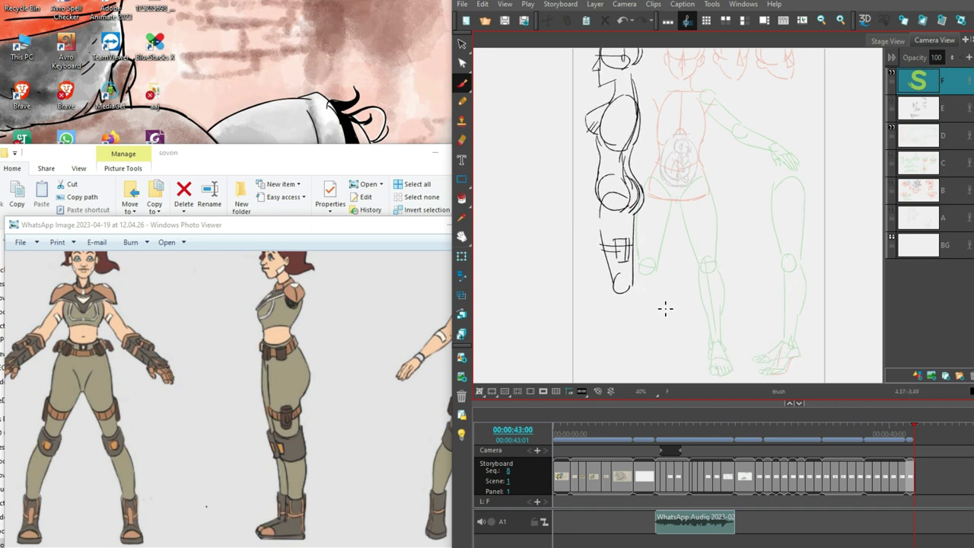
pyautogui.moveTo(652, 178); pyautogui.dragTo(652, 220)
pyautogui.hotkey('ctrl', 'z')
pyautogui.moveTo(652, 175); pyautogui.dragTo(657, 218)
pyautogui.moveTo(699, 178); pyautogui.dragTo(689, 232)
pyautogui.moveTo(638, 91); pyautogui.dragTo(649, 92)
pyautogui.moveTo(643, 92); pyautogui.dragTo(646, 138)
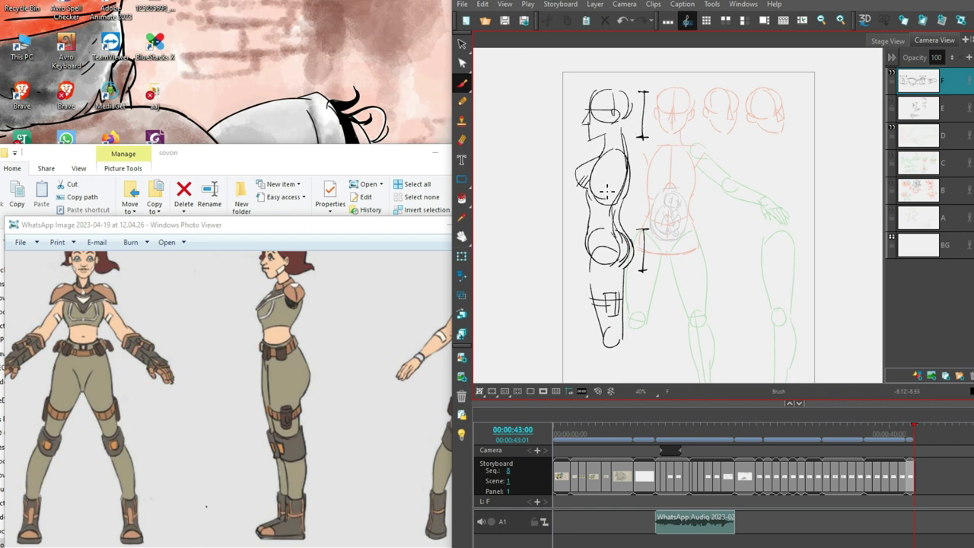
pyautogui.moveTo(638, 271)
pyautogui.mouseDown()
pyautogui.moveTo(670, 242)
pyautogui.moveTo(684, 251)
pyautogui.mouseUp()
pyautogui.hotkey('ctrl', 'z')
pyautogui.hotkey('ctrl', 'z')
pyautogui.hotkey('ctrl', 'z')
# - Sketch a small side-view figure outside the frame, with a profile head, arched torso, rounded hips and leg lines
pyautogui.press('space')
pyautogui.moveTo(714, 239); pyautogui.dragTo(825, 236)
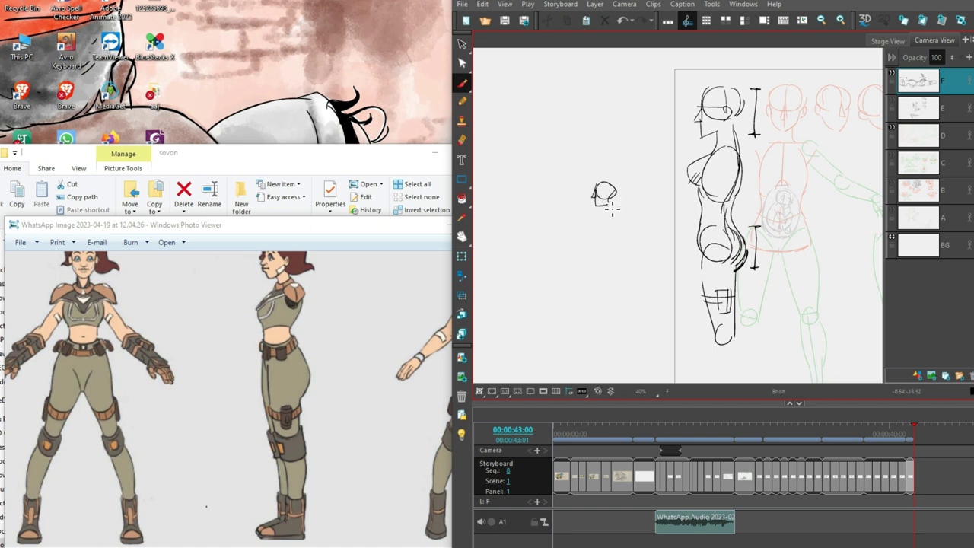
pyautogui.moveTo(604, 204)
pyautogui.mouseDown()
pyautogui.moveTo(595, 238)
pyautogui.moveTo(608, 243)
pyautogui.moveTo(608, 228)
pyautogui.moveTo(594, 238)
pyautogui.moveTo(605, 247)
pyautogui.moveTo(593, 229)
pyautogui.moveTo(602, 243)
pyautogui.moveTo(611, 236)
pyautogui.moveTo(619, 270)
pyautogui.moveTo(616, 252)
pyautogui.moveTo(639, 268)
pyautogui.moveTo(609, 304)
pyautogui.mouseUp()
pyautogui.hotkey('ctrl', 'z')
pyautogui.hotkey('ctrl', 'z')
pyautogui.moveTo(638, 265); pyautogui.dragTo(636, 299)
pyautogui.moveTo(620, 276)
pyautogui.mouseDown()
pyautogui.moveTo(612, 307)
pyautogui.moveTo(625, 276)
pyautogui.moveTo(601, 280)
pyautogui.moveTo(588, 335)
pyautogui.mouseUp()
pyautogui.hotkey('ctrl', 'z')
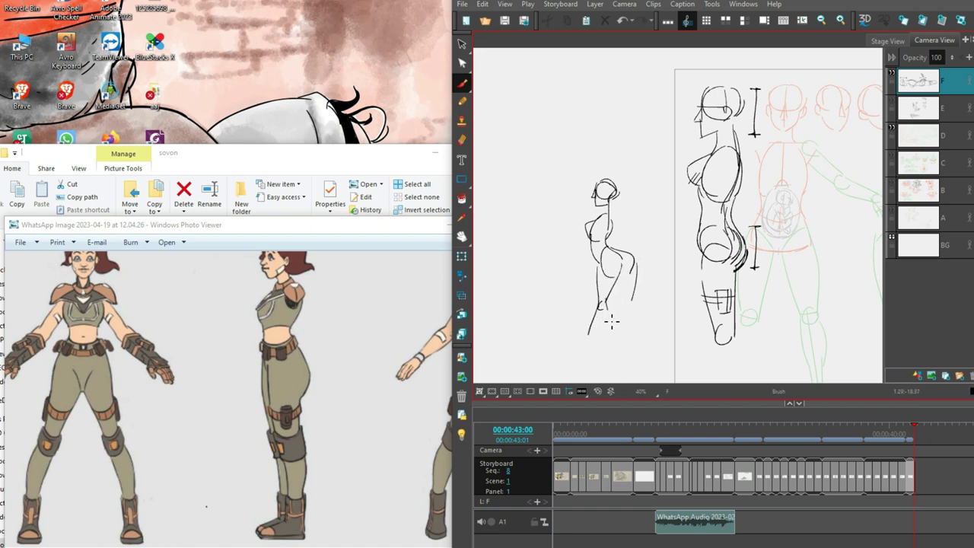
# - Redraw the small side-view figure's thighs, knees and lower legs in a striding stance
pyautogui.hotkey('ctrl', 'z')
pyautogui.moveTo(622, 276)
pyautogui.mouseDown()
pyautogui.moveTo(616, 301)
pyautogui.moveTo(634, 341)
pyautogui.mouseUp()
pyautogui.hotkey('ctrl', 'z')
pyautogui.moveTo(630, 307)
pyautogui.mouseDown()
pyautogui.moveTo(639, 339)
pyautogui.moveTo(623, 339)
pyautogui.mouseUp()
pyautogui.moveTo(638, 278); pyautogui.dragTo(622, 298)
pyautogui.hotkey('ctrl', 'z')
pyautogui.hotkey('ctrl', 'z')
pyautogui.moveTo(611, 245); pyautogui.dragTo(597, 295)
pyautogui.hotkey('ctrl', 'z')
pyautogui.moveTo(608, 259); pyautogui.dragTo(600, 318)
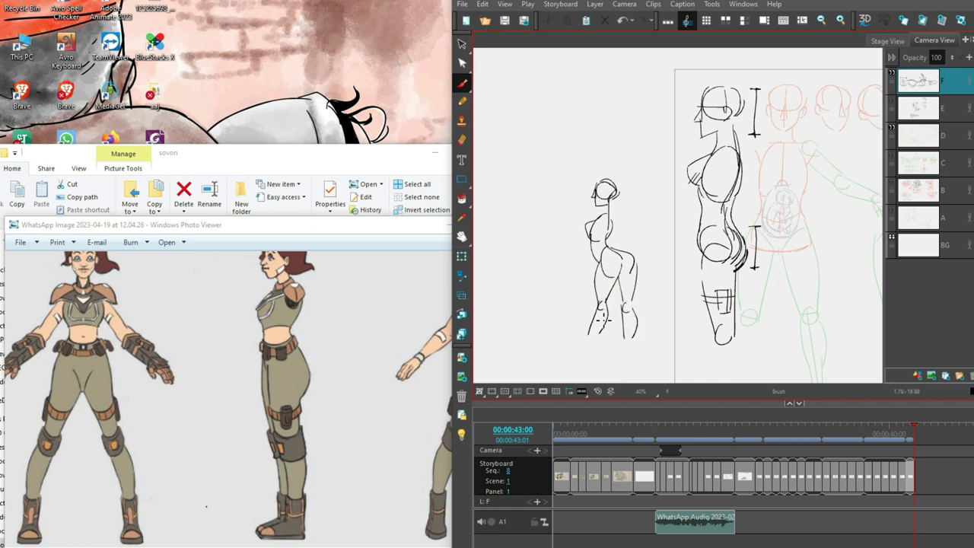
# - Add the upper arm and long hair behind the head to the small side-view figure
pyautogui.moveTo(609, 222); pyautogui.dragTo(628, 259)
pyautogui.hotkey('ctrl', 'z')
pyautogui.moveTo(593, 219); pyautogui.dragTo(628, 222)
pyautogui.moveTo(617, 186); pyautogui.dragTo(623, 230)
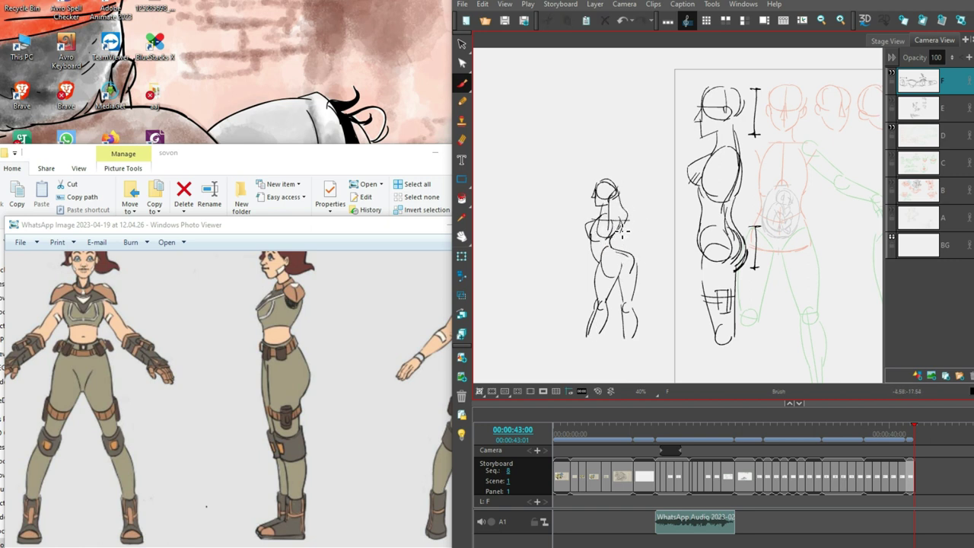
# - Refine the small side-view figure's hip and thigh lines, then bring the reference character's back view into sight
pyautogui.moveTo(593, 344)
pyautogui.mouseDown()
pyautogui.moveTo(615, 268)
pyautogui.moveTo(620, 275)
pyautogui.mouseUp()
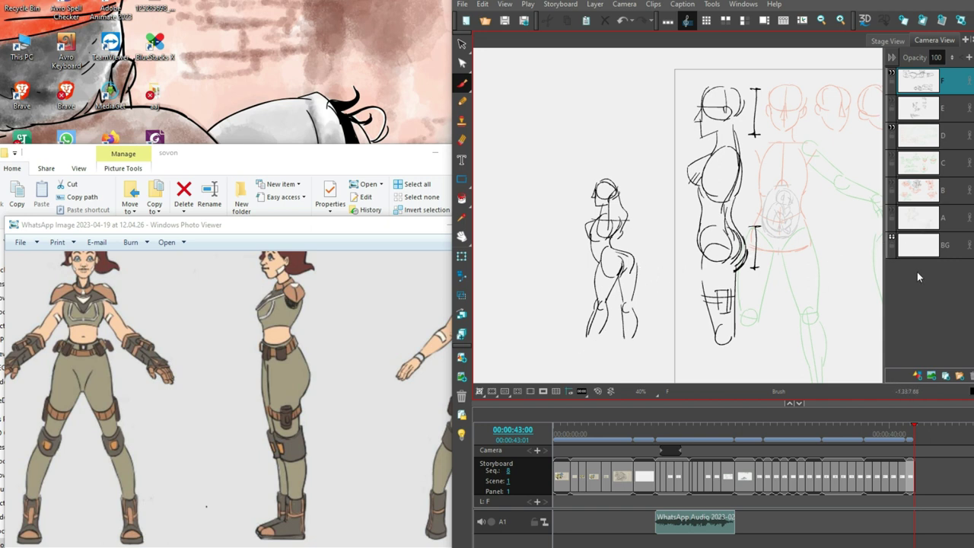
pyautogui.moveTo(391, 461); pyautogui.dragTo(281, 471)
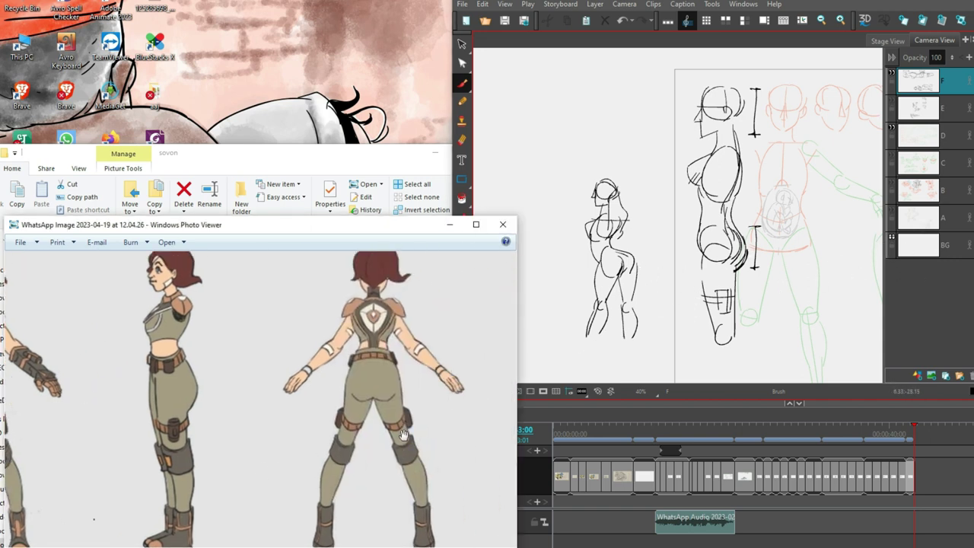
pyautogui.moveTo(818, 288)
pyautogui.mouseDown()
pyautogui.moveTo(717, 305)
pyautogui.moveTo(757, 298)
pyautogui.moveTo(754, 251)
pyautogui.mouseUp()
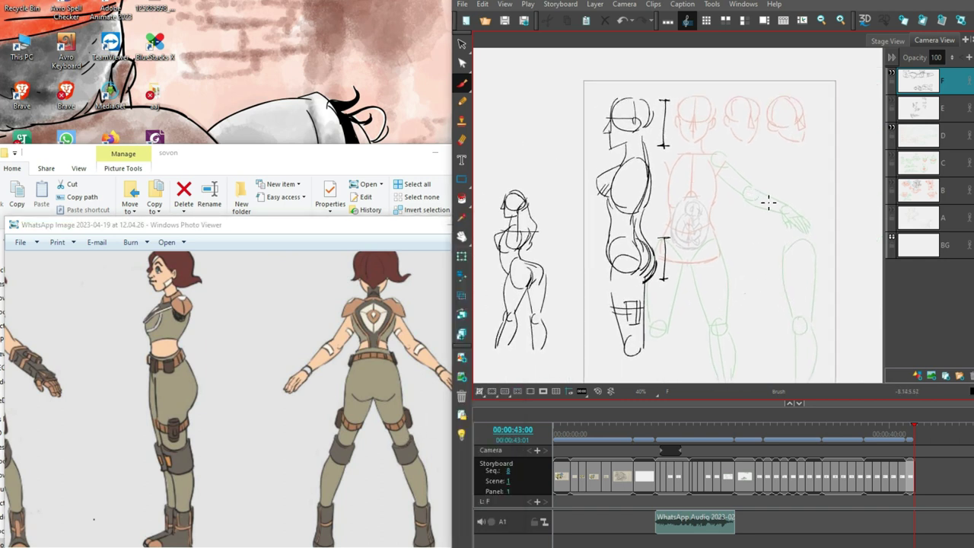
# - Mark the side-view figure's shoulder, hip and knee joints, connect them with a red axis line and cross the hip horizontally
pyautogui.moveTo(666, 346); pyautogui.dragTo(670, 314)
pyautogui.moveTo(613, 220)
pyautogui.mouseDown()
pyautogui.moveTo(642, 220)
pyautogui.moveTo(637, 308)
pyautogui.mouseUp()
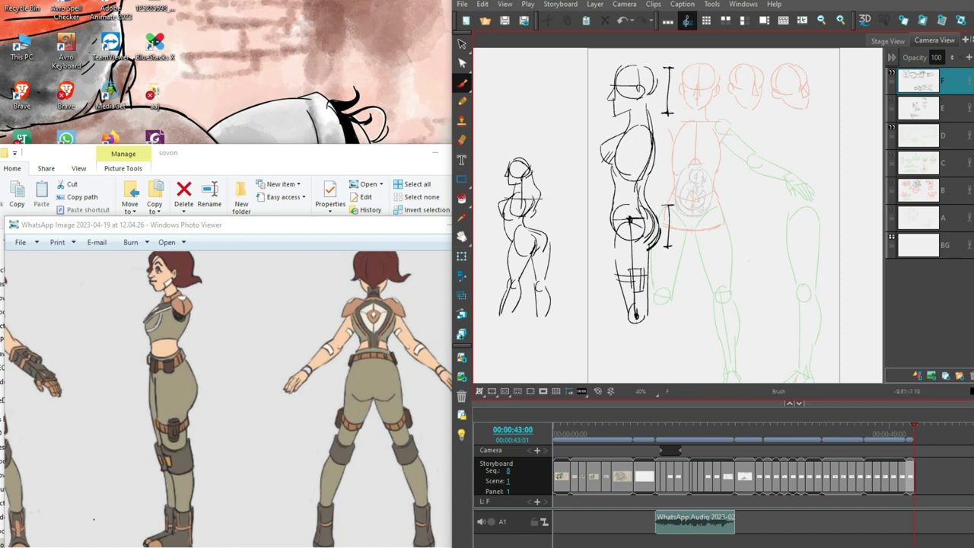
pyautogui.click(642, 137)
pyautogui.moveTo(637, 134); pyautogui.dragTo(630, 220)
pyautogui.moveTo(634, 268); pyautogui.dragTo(639, 320)
pyautogui.moveTo(598, 222); pyautogui.dragTo(664, 221)
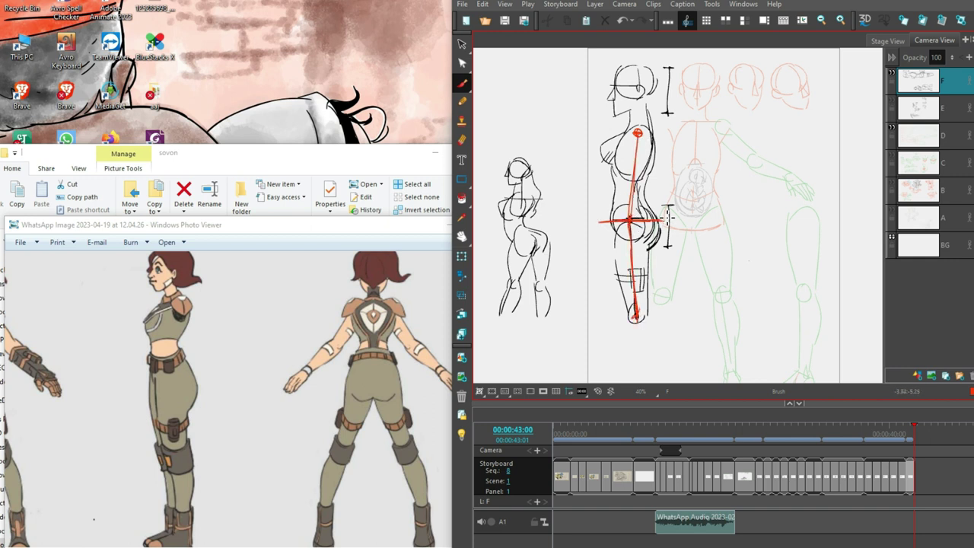
# - Draw red pelvis wedges, a shoulder line with joint dots and a vertical centre line over the front-view torso
pyautogui.moveTo(767, 236); pyautogui.dragTo(757, 233)
pyautogui.moveTo(692, 220)
pyautogui.mouseDown()
pyautogui.moveTo(728, 221)
pyautogui.moveTo(682, 223)
pyautogui.moveTo(695, 228)
pyautogui.moveTo(690, 236)
pyautogui.moveTo(676, 210)
pyautogui.moveTo(678, 217)
pyautogui.moveTo(712, 202)
pyautogui.moveTo(696, 225)
pyautogui.mouseUp()
pyautogui.moveTo(848, 216); pyautogui.dragTo(835, 225)
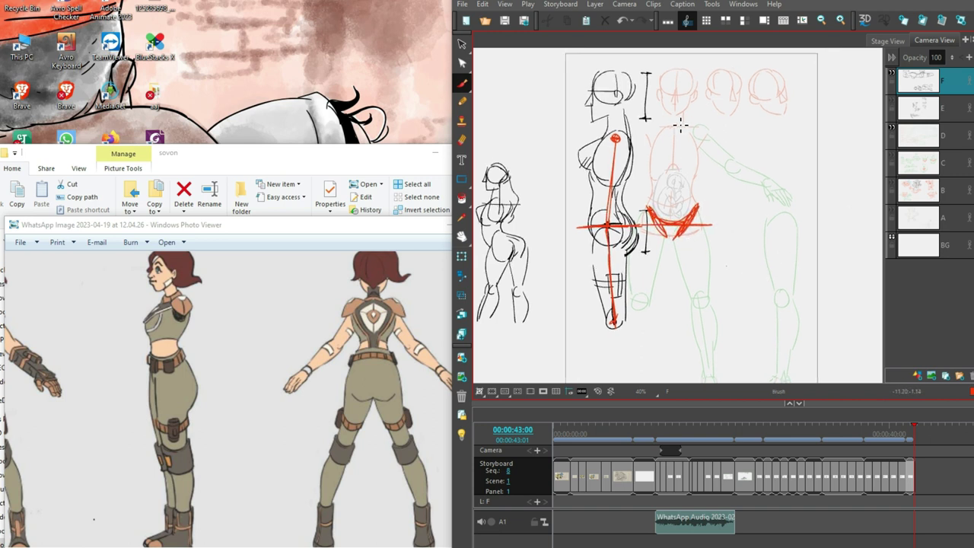
pyautogui.moveTo(646, 131)
pyautogui.mouseDown()
pyautogui.moveTo(709, 133)
pyautogui.moveTo(675, 179)
pyautogui.moveTo(676, 225)
pyautogui.mouseUp()
# - Sketch red hips with rounded buttocks and a straight standing thigh over the separate green leg study
pyautogui.moveTo(848, 170); pyautogui.dragTo(774, 170)
pyautogui.moveTo(720, 155); pyautogui.dragTo(732, 196)
pyautogui.hotkey('ctrl', 'z')
pyautogui.moveTo(719, 159)
pyautogui.mouseDown()
pyautogui.moveTo(773, 157)
pyautogui.moveTo(742, 195)
pyautogui.moveTo(772, 191)
pyautogui.moveTo(770, 182)
pyautogui.mouseUp()
pyautogui.hotkey('ctrl', 'z')
pyautogui.moveTo(716, 170)
pyautogui.mouseDown()
pyautogui.moveTo(705, 233)
pyautogui.moveTo(717, 254)
pyautogui.mouseUp()
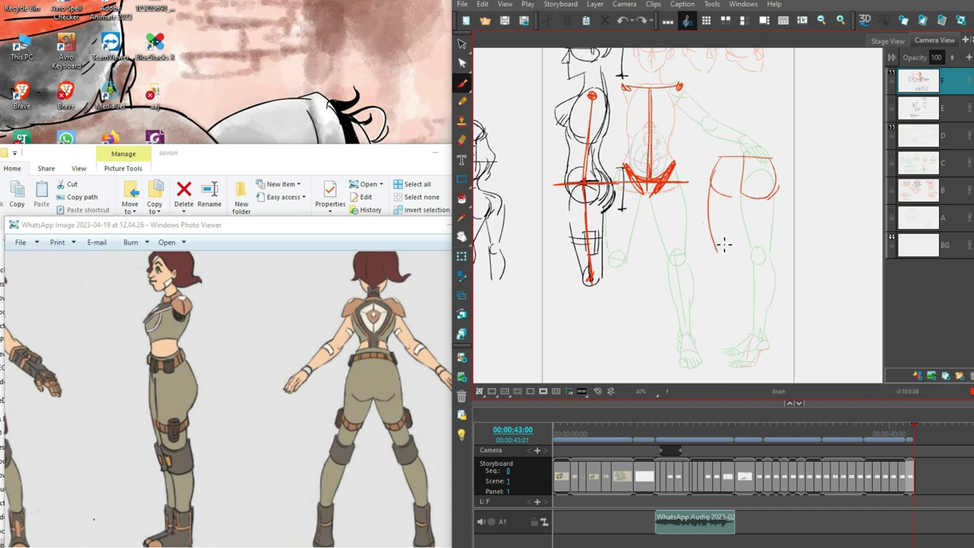
pyautogui.hotkey('ctrl', 'z')
pyautogui.moveTo(718, 169)
pyautogui.mouseDown()
pyautogui.moveTo(717, 260)
pyautogui.moveTo(708, 252)
pyautogui.mouseUp()
pyautogui.hotkey('ctrl', 'z')
pyautogui.moveTo(738, 193)
pyautogui.mouseDown()
pyautogui.moveTo(723, 277)
pyautogui.moveTo(736, 210)
pyautogui.mouseUp()
pyautogui.hotkey('ctrl', 'z')
pyautogui.hotkey('ctrl', 'z')
# - Draw the red standing leg's knee, calf and foot, and the other leg bent backward with its foot
pyautogui.moveTo(717, 256)
pyautogui.mouseDown()
pyautogui.moveTo(733, 269)
pyautogui.moveTo(728, 261)
pyautogui.moveTo(711, 322)
pyautogui.mouseUp()
pyautogui.hotkey('ctrl', 'z')
pyautogui.moveTo(722, 274)
pyautogui.mouseDown()
pyautogui.moveTo(725, 351)
pyautogui.moveTo(715, 349)
pyautogui.moveTo(729, 367)
pyautogui.moveTo(724, 357)
pyautogui.moveTo(713, 370)
pyautogui.mouseUp()
pyautogui.moveTo(774, 296); pyautogui.dragTo(750, 296)
pyautogui.moveTo(702, 277)
pyautogui.mouseDown()
pyautogui.moveTo(739, 292)
pyautogui.moveTo(748, 287)
pyautogui.moveTo(739, 258)
pyautogui.moveTo(755, 286)
pyautogui.moveTo(771, 277)
pyautogui.moveTo(764, 307)
pyautogui.moveTo(762, 292)
pyautogui.mouseUp()
pyautogui.hotkey('ctrl', 'z')
pyautogui.hotkey('ctrl', 'z')
pyautogui.hotkey('ctrl', 'z')
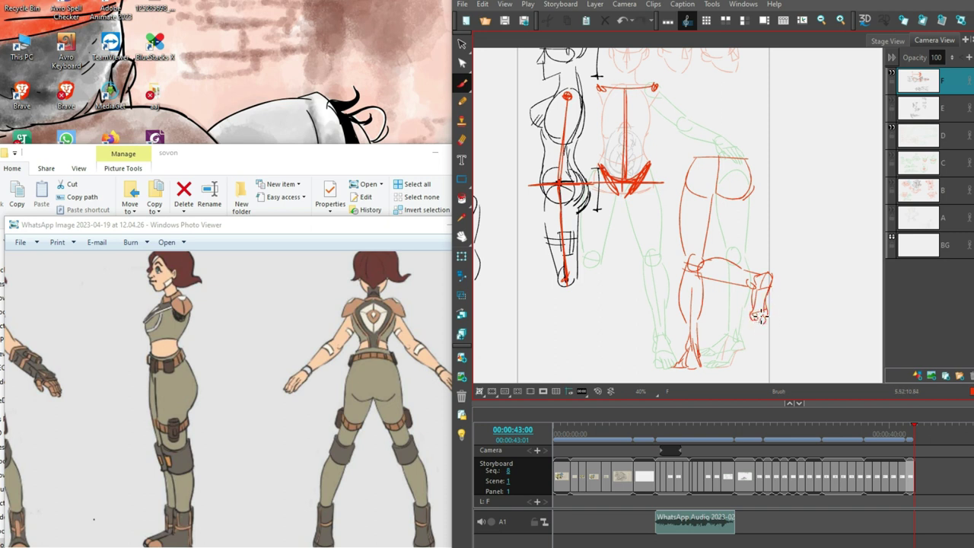
pyautogui.moveTo(853, 279); pyautogui.dragTo(791, 278)
pyautogui.moveTo(728, 291); pyautogui.dragTo(700, 278)
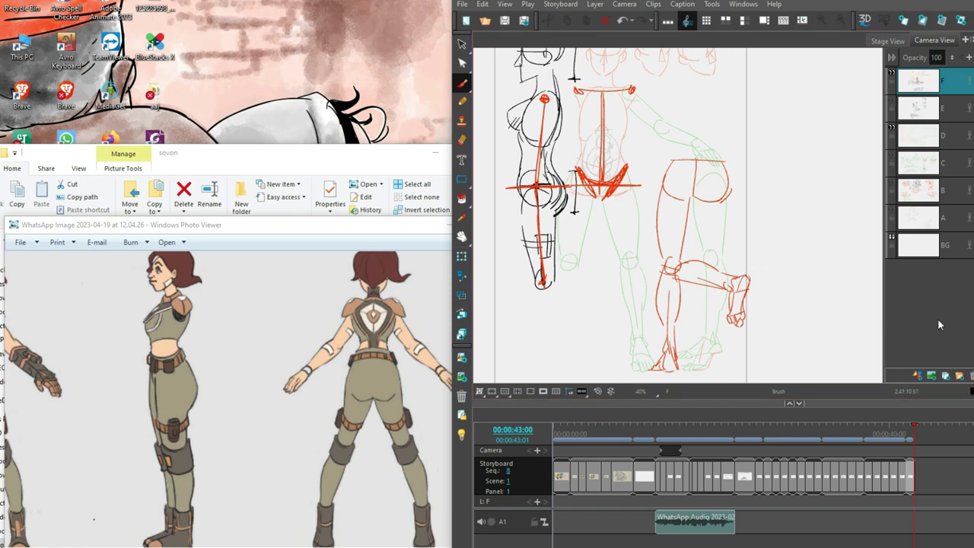
# - Sketch a black foreshortened leg beneath the front-view torso, with thigh lines, round knee and detailed foot
pyautogui.moveTo(594, 249); pyautogui.dragTo(596, 291)
pyautogui.moveTo(627, 235)
pyautogui.mouseDown()
pyautogui.moveTo(612, 344)
pyautogui.moveTo(629, 344)
pyautogui.moveTo(647, 366)
pyautogui.mouseUp()
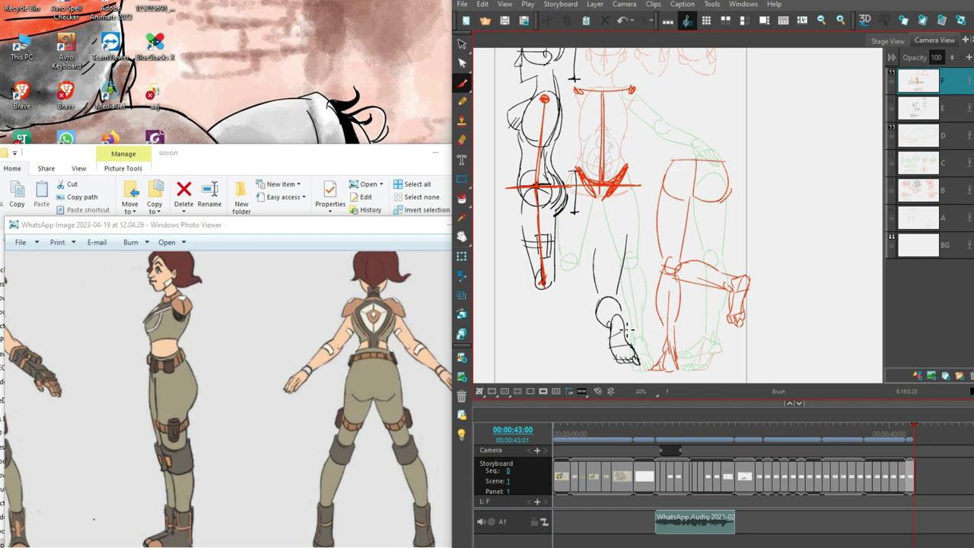
pyautogui.moveTo(593, 284); pyautogui.dragTo(600, 310)
# - Draw the second black leg stretched diagonally outward, with thigh, knee, tapering calf and foot with toes
pyautogui.press('space')
pyautogui.moveTo(779, 267)
pyautogui.mouseDown()
pyautogui.moveTo(806, 277)
pyautogui.moveTo(834, 232)
pyautogui.mouseUp()
pyautogui.moveTo(656, 258)
pyautogui.mouseDown()
pyautogui.moveTo(643, 297)
pyautogui.moveTo(653, 308)
pyautogui.moveTo(628, 354)
pyautogui.mouseUp()
pyautogui.hotkey('ctrl', 'z')
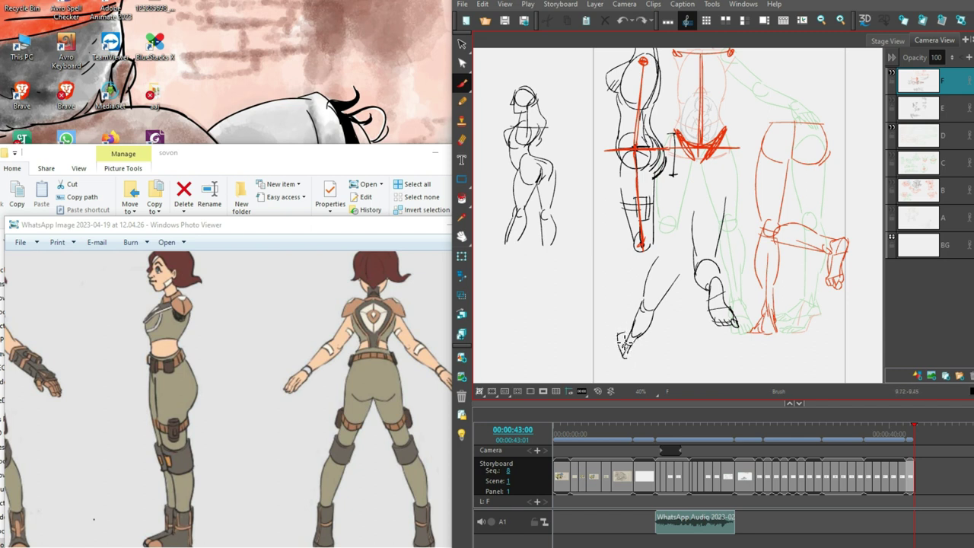
pyautogui.moveTo(618, 332); pyautogui.dragTo(627, 348)
# - Reposition the outstretched black leg and the red bent-leg study so that both sit inside the frame
pyautogui.moveTo(685, 287)
pyautogui.mouseDown()
pyautogui.moveTo(609, 365)
pyautogui.moveTo(713, 269)
pyautogui.mouseUp()
pyautogui.scroll(1, 806, 277)
pyautogui.click(654, 305)
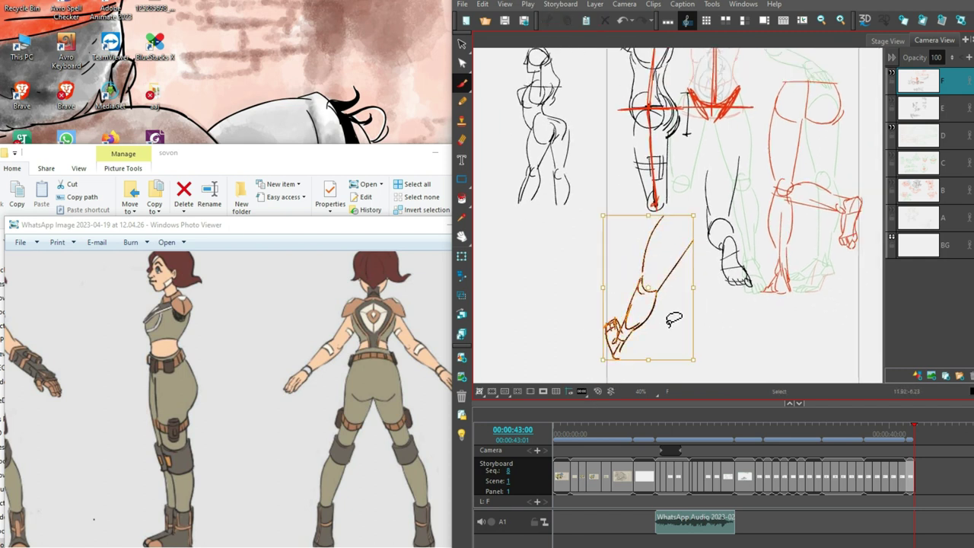
pyautogui.moveTo(647, 320); pyautogui.dragTo(651, 324)
pyautogui.click(786, 300)
pyautogui.scroll(-2, 817, 279)
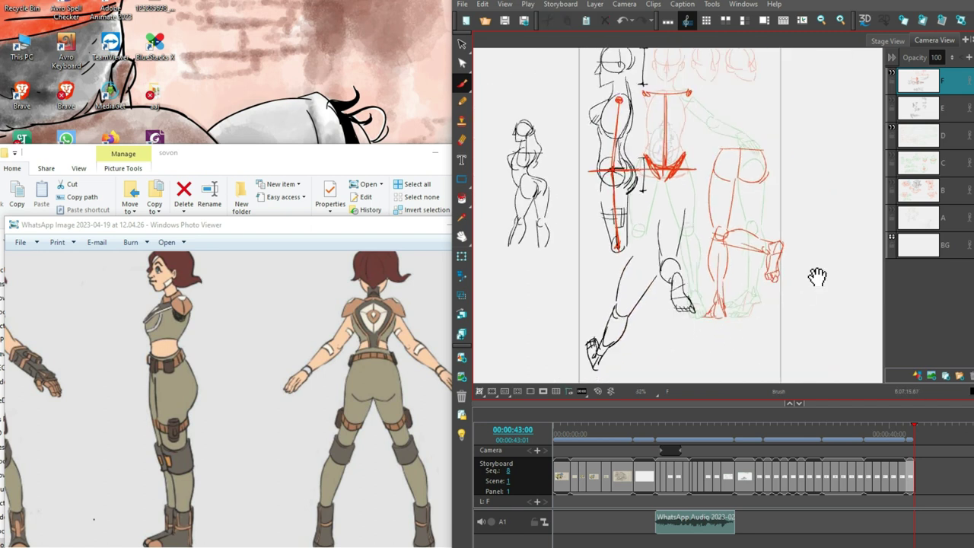
pyautogui.moveTo(800, 308)
pyautogui.mouseDown()
pyautogui.moveTo(712, 357)
pyautogui.moveTo(714, 194)
pyautogui.moveTo(795, 251)
pyautogui.mouseUp()
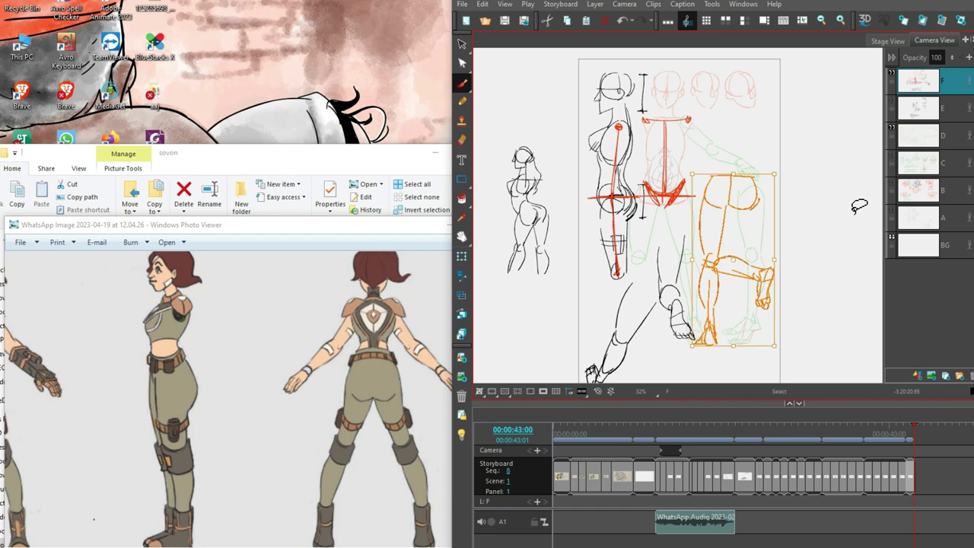
pyautogui.moveTo(799, 164); pyautogui.dragTo(828, 204)
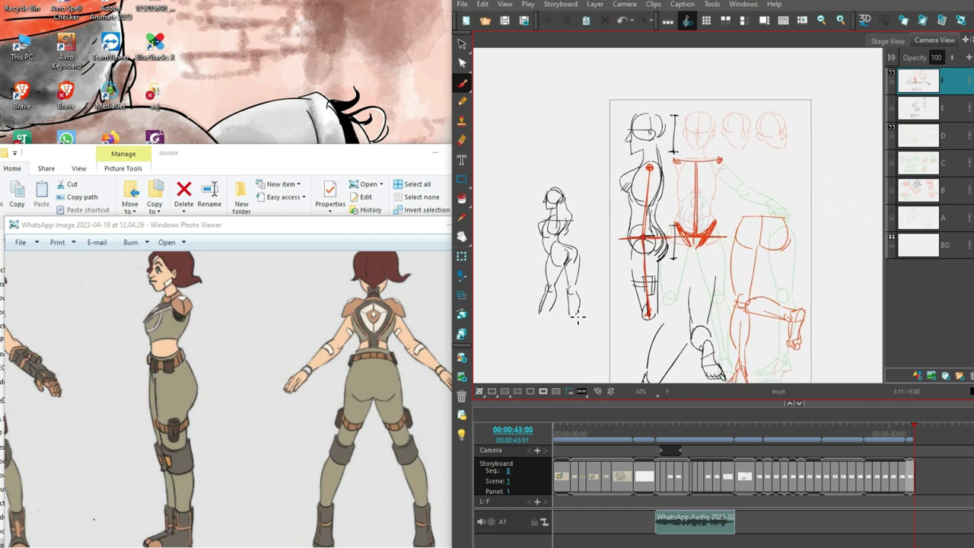
# - Scale the small side-view figure down and move it into the frame's lower right corner
pyautogui.moveTo(860, 242)
pyautogui.mouseDown()
pyautogui.moveTo(828, 205)
pyautogui.moveTo(836, 229)
pyautogui.mouseUp()
pyautogui.moveTo(832, 270)
pyautogui.mouseDown()
pyautogui.moveTo(843, 220)
pyautogui.moveTo(854, 221)
pyautogui.mouseUp()
pyautogui.hotkey('alt', 's')
pyautogui.moveTo(602, 77)
pyautogui.mouseDown()
pyautogui.moveTo(533, 243)
pyautogui.moveTo(594, 74)
pyautogui.mouseUp()
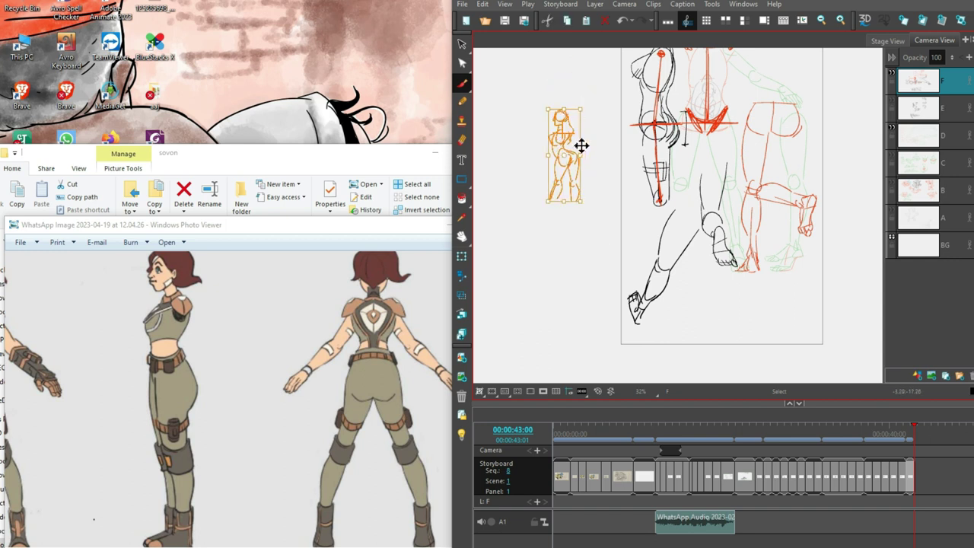
pyautogui.moveTo(576, 157); pyautogui.dragTo(799, 299)
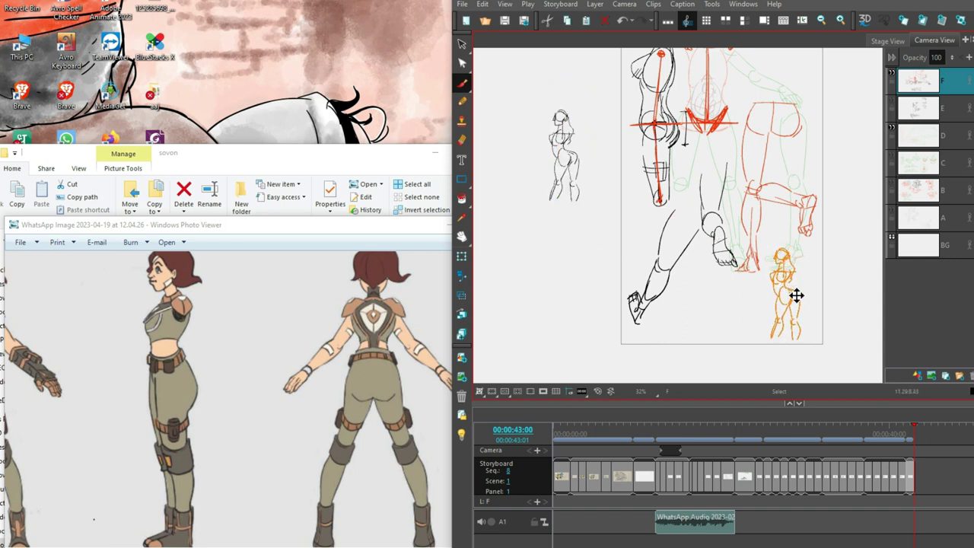
pyautogui.hotkey('alt', 'b')
pyautogui.press('2')
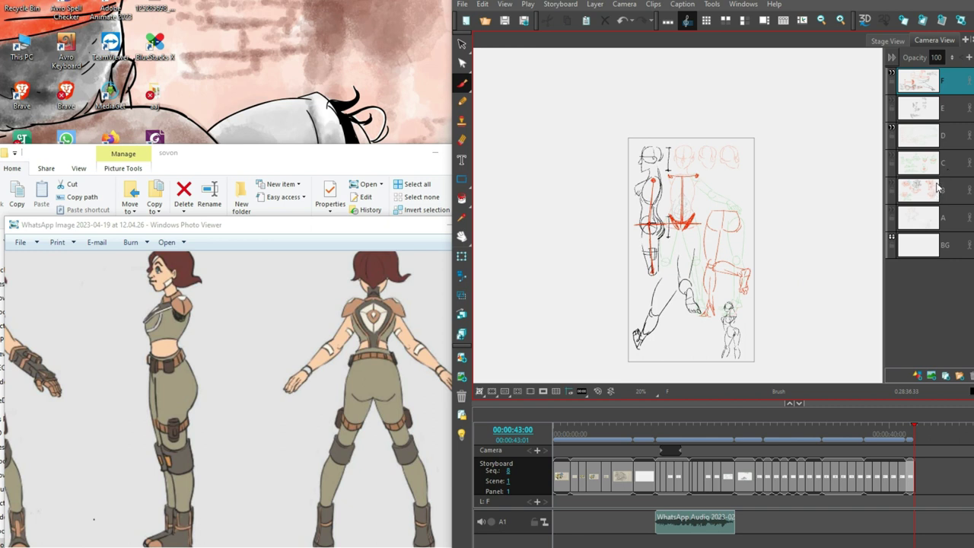
# - Hide layer F and add a new drawing layer above it
pyautogui.click(891, 80)
pyautogui.click(918, 375)
pyautogui.scroll(4, 746, 322)
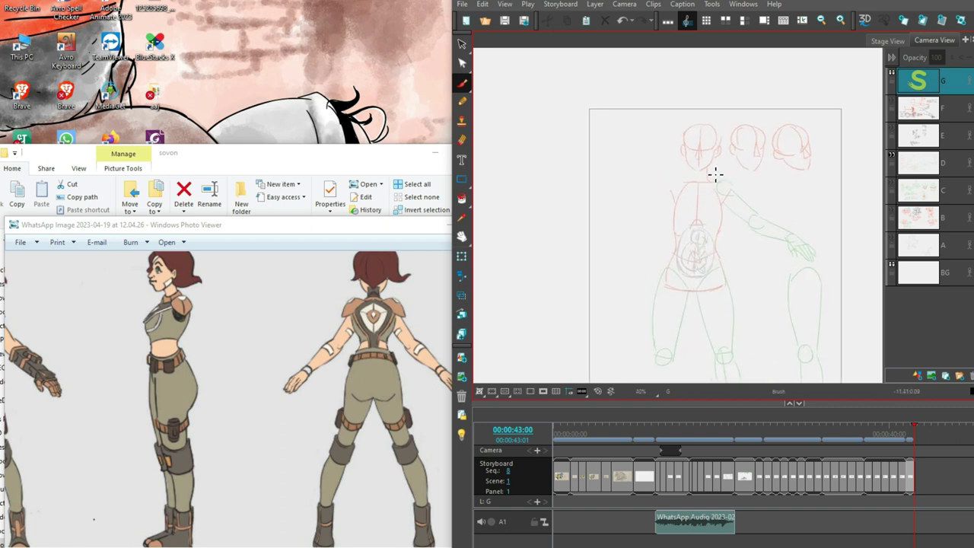
# - Draw a black torso over the faint construction, with shoulder line, shoulder ovals, chest lines, curved waist sides and belly centre line
pyautogui.moveTo(670, 183)
pyautogui.mouseDown()
pyautogui.moveTo(733, 190)
pyautogui.moveTo(712, 239)
pyautogui.mouseUp()
pyautogui.hotkey('ctrl', 'z')
pyautogui.moveTo(737, 189); pyautogui.dragTo(722, 221)
pyautogui.moveTo(697, 183); pyautogui.dragTo(698, 241)
pyautogui.moveTo(698, 189); pyautogui.dragTo(712, 214)
pyautogui.moveTo(722, 195); pyautogui.dragTo(732, 205)
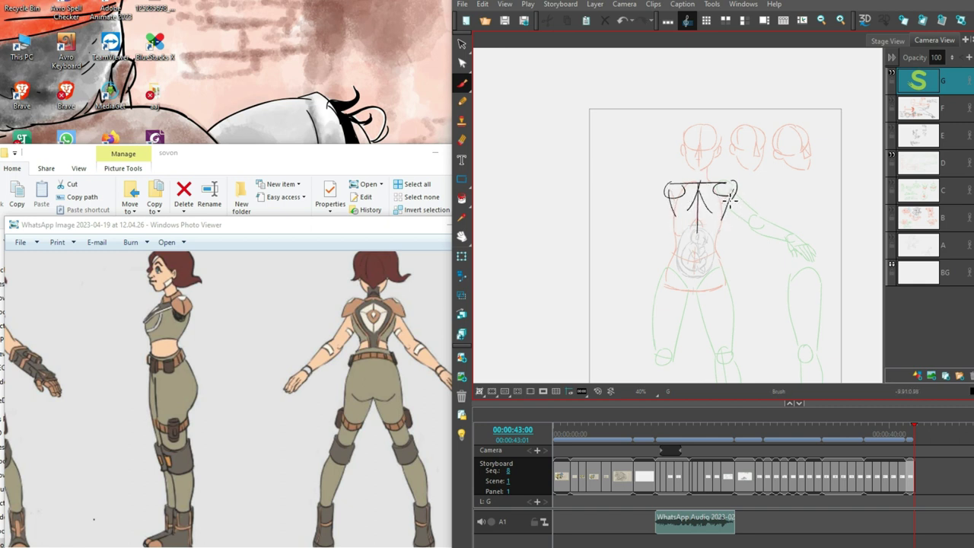
pyautogui.moveTo(673, 210); pyautogui.dragTo(679, 253)
pyautogui.moveTo(682, 183)
pyautogui.mouseDown()
pyautogui.moveTo(695, 247)
pyautogui.moveTo(720, 196)
pyautogui.mouseUp()
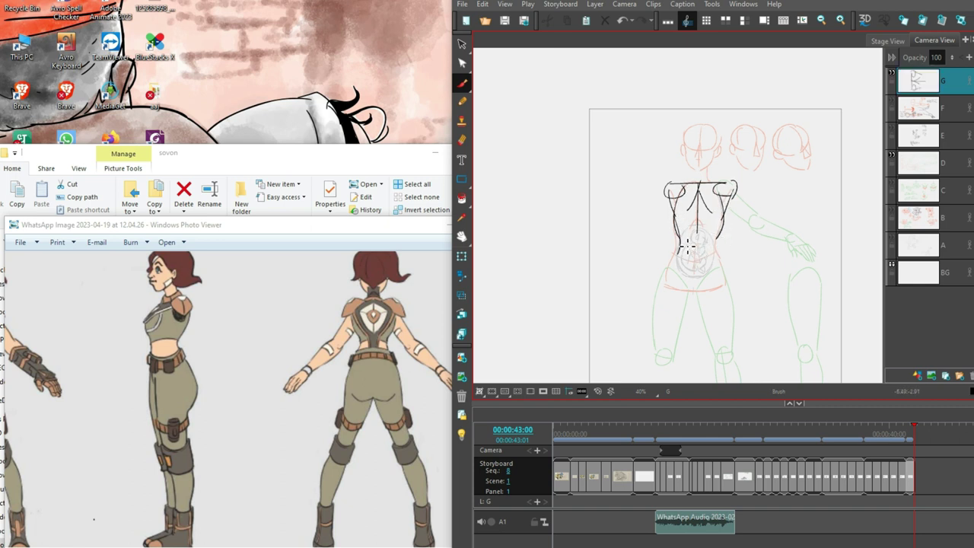
pyautogui.moveTo(698, 246); pyautogui.dragTo(700, 279)
# - Draw the arm extended outward and slightly down, with an upper arm, elbow oval and forearm
pyautogui.moveTo(631, 203)
pyautogui.mouseDown()
pyautogui.moveTo(670, 186)
pyautogui.moveTo(619, 213)
pyautogui.mouseUp()
pyautogui.hotkey('ctrl', 'z')
pyautogui.hotkey('ctrl', 'z')
pyautogui.moveTo(667, 189)
pyautogui.mouseDown()
pyautogui.moveTo(650, 207)
pyautogui.moveTo(663, 214)
pyautogui.moveTo(623, 216)
pyautogui.mouseUp()
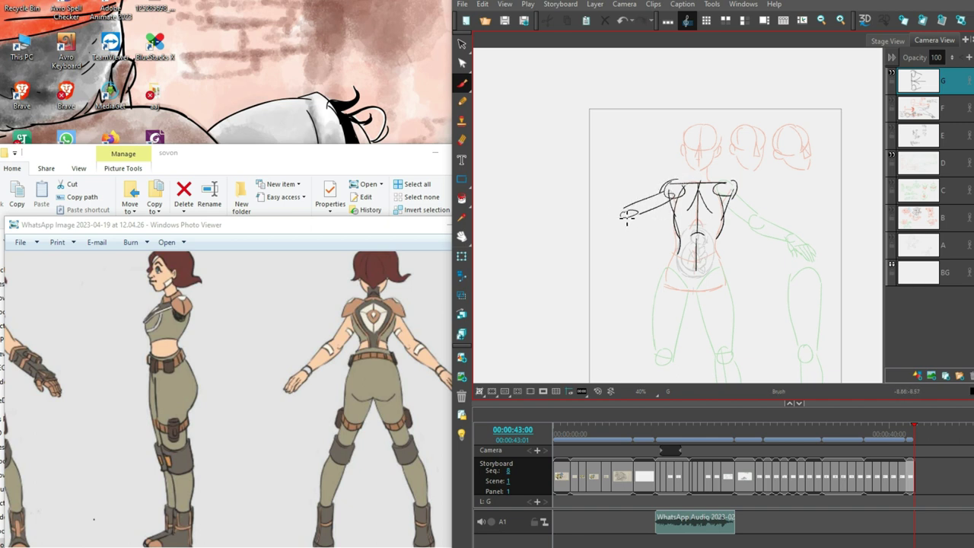
pyautogui.moveTo(668, 191)
pyautogui.mouseDown()
pyautogui.moveTo(580, 226)
pyautogui.moveTo(624, 223)
pyautogui.mouseUp()
pyautogui.hotkey('ctrl', 'z')
pyautogui.hotkey('ctrl', 'z')
# - Draw the opposite upper arm held horizontally with its forearm bent upward
pyautogui.moveTo(733, 185)
pyautogui.mouseDown()
pyautogui.moveTo(778, 184)
pyautogui.moveTo(746, 182)
pyautogui.moveTo(781, 185)
pyautogui.moveTo(779, 193)
pyautogui.moveTo(775, 184)
pyautogui.mouseUp()
pyautogui.hotkey('ctrl', 'z')
pyautogui.hotkey('ctrl', 'z')
pyautogui.hotkey('ctrl', 'z')
pyautogui.moveTo(729, 200)
pyautogui.mouseDown()
pyautogui.moveTo(778, 197)
pyautogui.moveTo(786, 156)
pyautogui.mouseUp()
pyautogui.hotkey('ctrl', 'z')
pyautogui.hotkey('ctrl', 'z')
# - Add the raised arm's elbow and wrist with an open hand, and a drooping hand on the extended arm
pyautogui.moveTo(773, 189)
pyautogui.mouseDown()
pyautogui.moveTo(803, 152)
pyautogui.moveTo(785, 197)
pyautogui.mouseUp()
pyautogui.hotkey('ctrl', 'z')
pyautogui.hotkey('ctrl', 'z')
pyautogui.hotkey('ctrl', 'z')
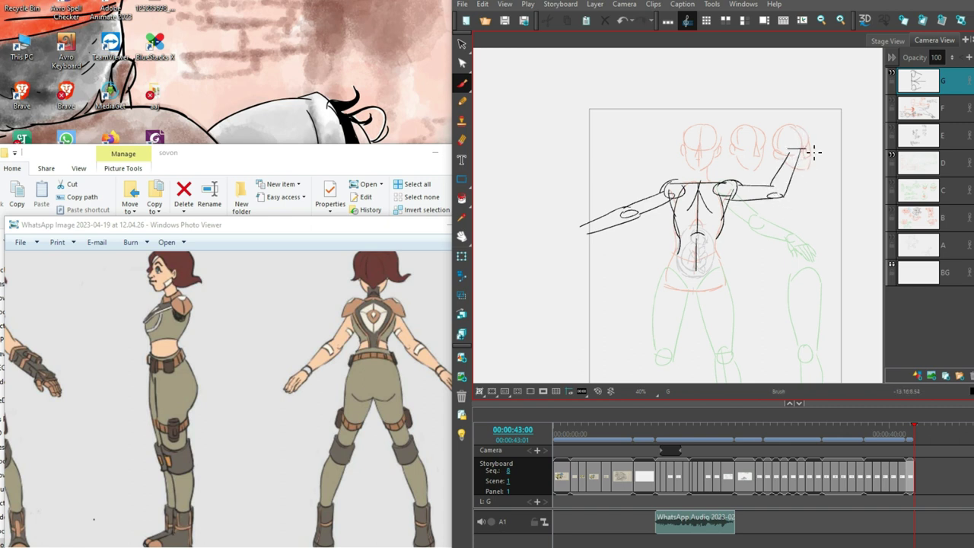
pyautogui.moveTo(788, 131)
pyautogui.mouseDown()
pyautogui.moveTo(810, 138)
pyautogui.moveTo(804, 158)
pyautogui.moveTo(795, 120)
pyautogui.moveTo(807, 115)
pyautogui.moveTo(803, 146)
pyautogui.mouseUp()
pyautogui.moveTo(585, 229); pyautogui.dragTo(585, 267)
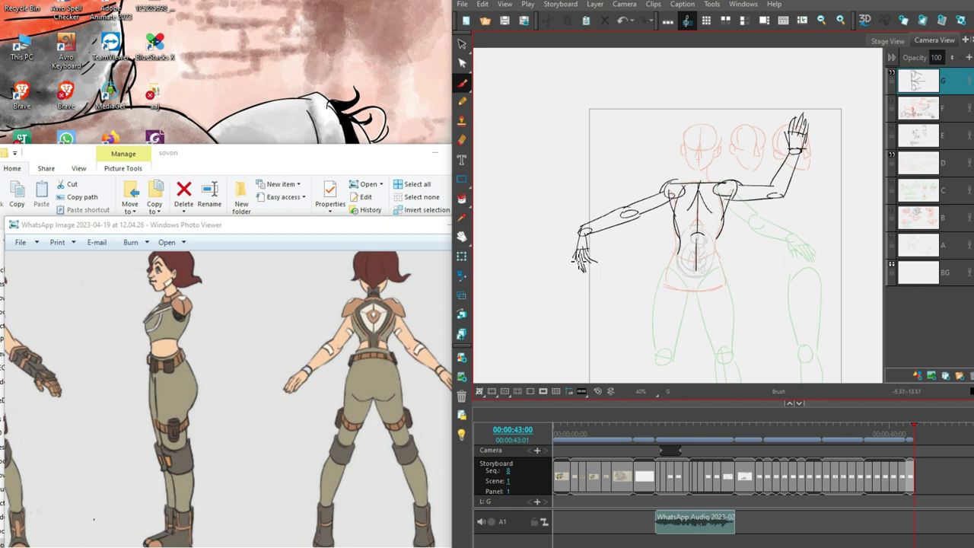
# - Sketch a tilted red pelvis below the black torso, with rounded hips and inner guide lines
pyautogui.moveTo(696, 268); pyautogui.dragTo(686, 192)
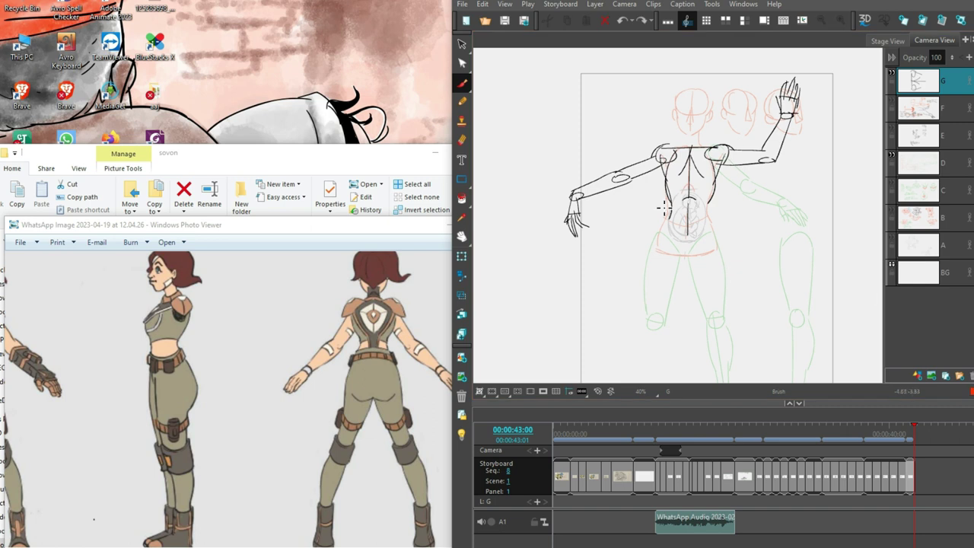
pyautogui.moveTo(709, 223)
pyautogui.mouseDown()
pyautogui.moveTo(663, 224)
pyautogui.moveTo(661, 259)
pyautogui.moveTo(692, 191)
pyautogui.moveTo(678, 232)
pyautogui.moveTo(680, 194)
pyautogui.mouseUp()
pyautogui.moveTo(644, 222)
pyautogui.mouseDown()
pyautogui.moveTo(662, 211)
pyautogui.moveTo(722, 216)
pyautogui.mouseUp()
pyautogui.moveTo(656, 219); pyautogui.dragTo(680, 252)
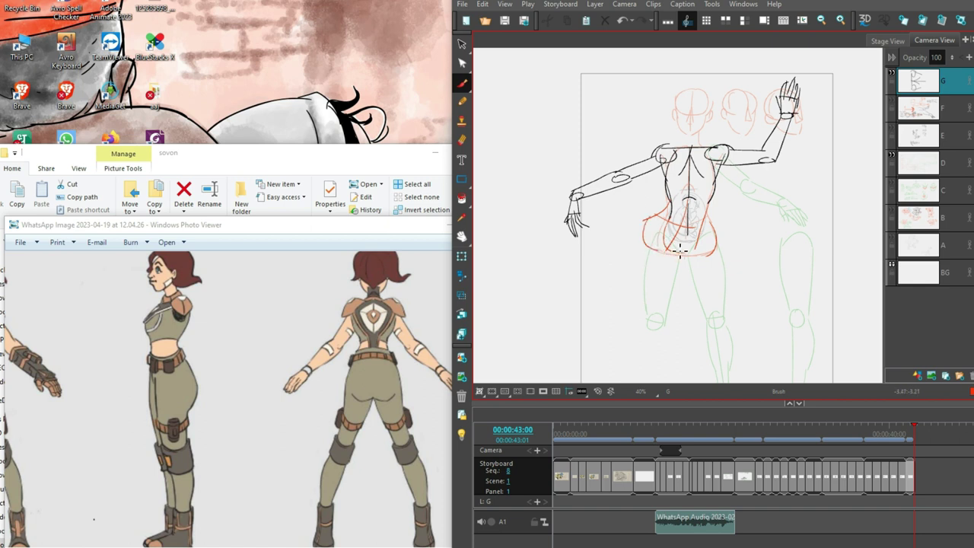
# - Draw a red leg swung out from the pelvis, with a tapering thigh, round knee and start of the calf
pyautogui.moveTo(653, 219); pyautogui.dragTo(613, 290)
pyautogui.moveTo(656, 255)
pyautogui.mouseDown()
pyautogui.moveTo(624, 319)
pyautogui.moveTo(631, 310)
pyautogui.mouseUp()
pyautogui.hotkey('ctrl', 'z')
pyautogui.moveTo(706, 231)
pyautogui.mouseDown()
pyautogui.moveTo(684, 277)
pyautogui.moveTo(701, 242)
pyautogui.moveTo(658, 294)
pyautogui.mouseUp()
pyautogui.hotkey('ctrl', 'z')
pyautogui.moveTo(705, 254)
pyautogui.mouseDown()
pyautogui.moveTo(618, 325)
pyautogui.moveTo(622, 352)
pyautogui.mouseUp()
pyautogui.hotkey('ctrl', 'z')
pyautogui.hotkey('ctrl', 'z')
pyautogui.moveTo(649, 318); pyautogui.dragTo(614, 358)
pyautogui.scroll(-2, 650, 317)
pyautogui.scroll(2, 731, 271)
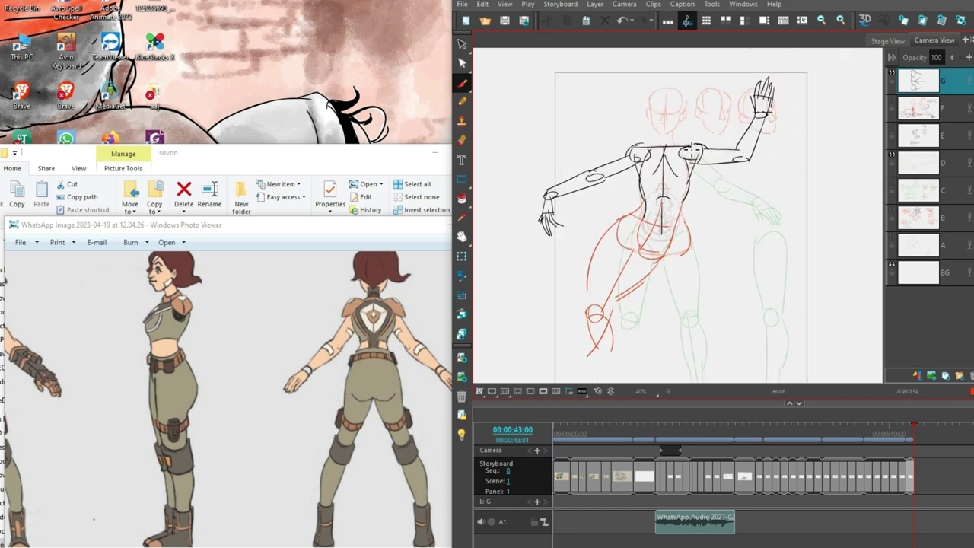
# - Sketch a tilted red head and neck above the torso, leaning toward the raised arm
pyautogui.moveTo(694, 106)
pyautogui.mouseDown()
pyautogui.moveTo(705, 134)
pyautogui.moveTo(701, 124)
pyautogui.moveTo(691, 149)
pyautogui.mouseUp()
pyautogui.hotkey('ctrl', 'z')
pyautogui.hotkey('ctrl', 'z')
pyautogui.hotkey('ctrl', 'z')
pyautogui.hotkey('ctrl', 'z')
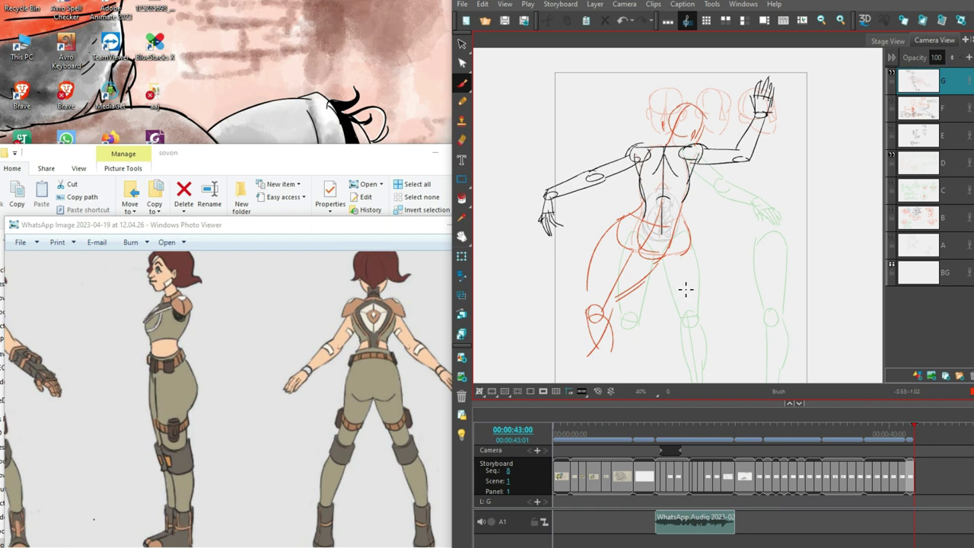
# - Rework the red buttock curves where the swung-out thigh meets the pelvis
pyautogui.moveTo(623, 220)
pyautogui.mouseDown()
pyautogui.moveTo(616, 254)
pyautogui.moveTo(644, 258)
pyautogui.mouseUp()
pyautogui.hotkey('ctrl', 'z')
pyautogui.hotkey('alt', 's')
pyautogui.hotkey('alt', 'b')
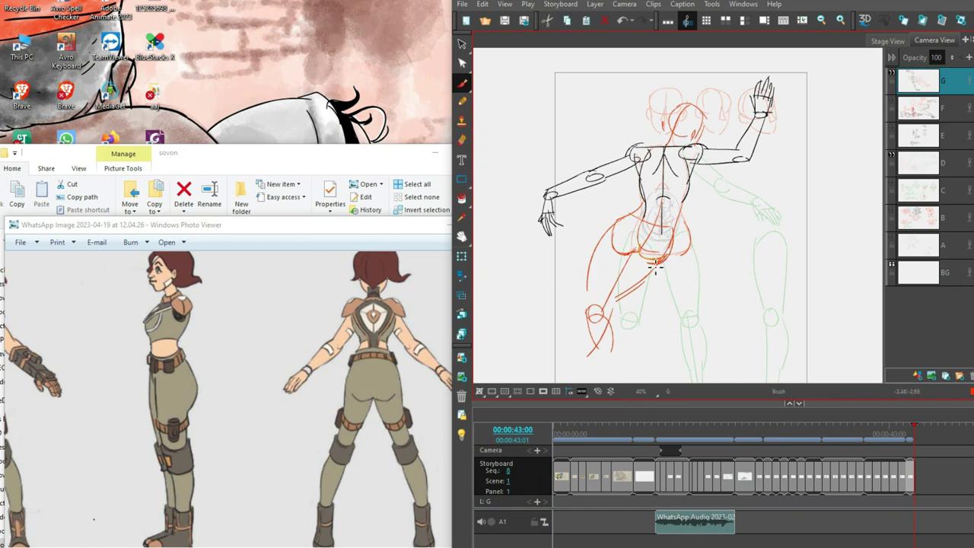
pyautogui.moveTo(650, 248); pyautogui.dragTo(622, 264)
pyautogui.hotkey('ctrl', 'z')
pyautogui.moveTo(615, 230); pyautogui.dragTo(644, 260)
pyautogui.hotkey('alt', 's')
pyautogui.hotkey('alt', 'b')
pyautogui.scroll(-2, 776, 239)
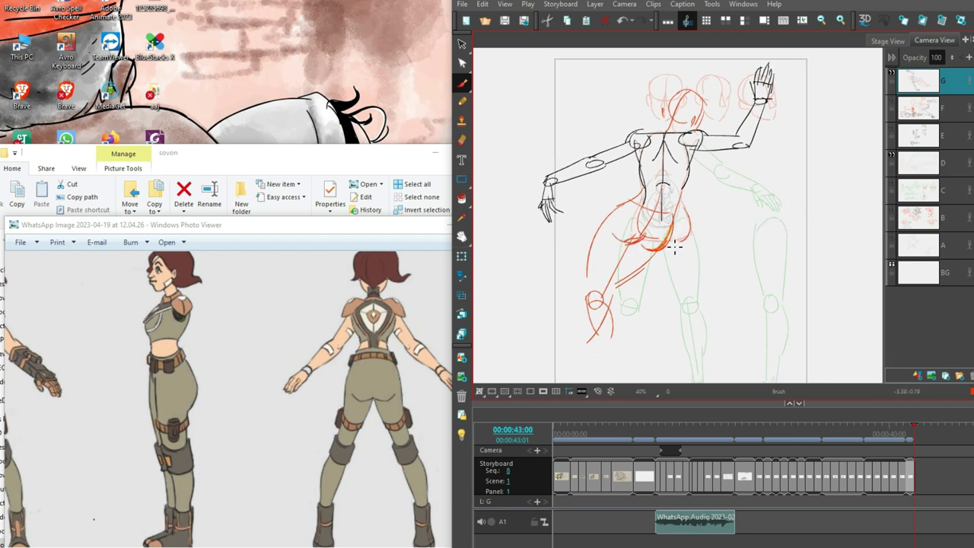
# - Hide layer G and add another new drawing layer above it
pyautogui.moveTo(793, 234); pyautogui.dragTo(751, 218)
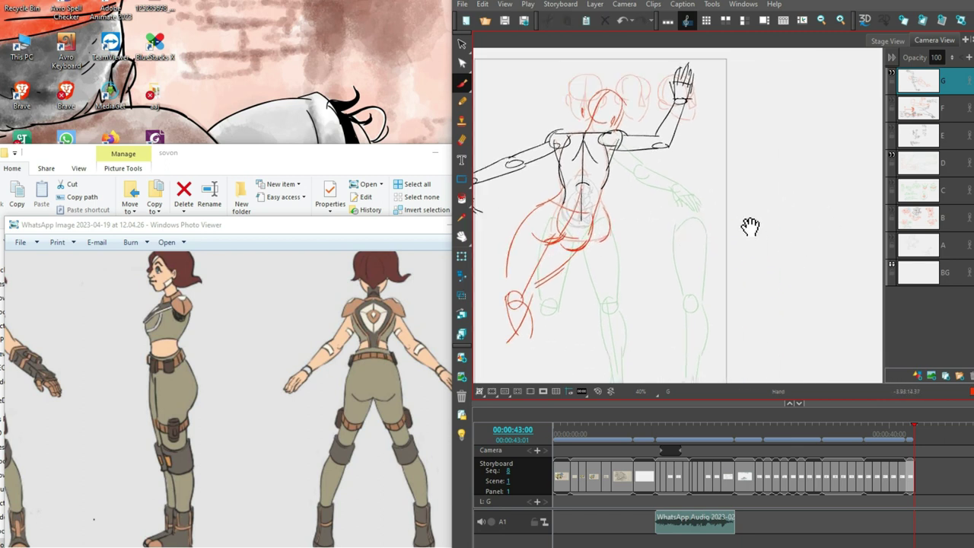
pyautogui.click(892, 73)
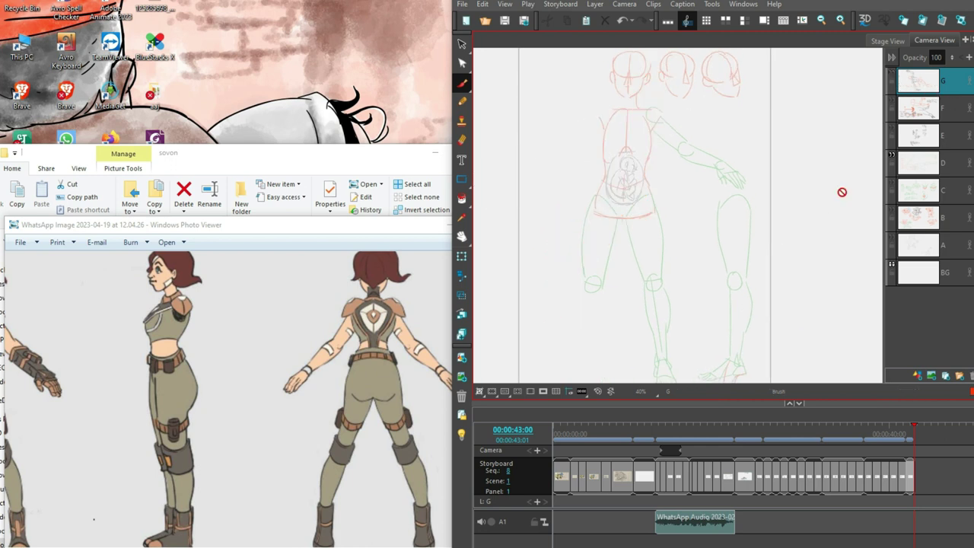
pyautogui.click(931, 376)
# - Sketch a hunched upper body in red, with an arched back, rounded rib cage and shoulder curve
pyautogui.moveTo(668, 143); pyautogui.dragTo(622, 207)
pyautogui.moveTo(683, 152)
pyautogui.mouseDown()
pyautogui.moveTo(647, 143)
pyautogui.moveTo(624, 174)
pyautogui.mouseUp()
pyautogui.moveTo(681, 153); pyautogui.dragTo(652, 188)
pyautogui.hotkey('ctrl', 'z')
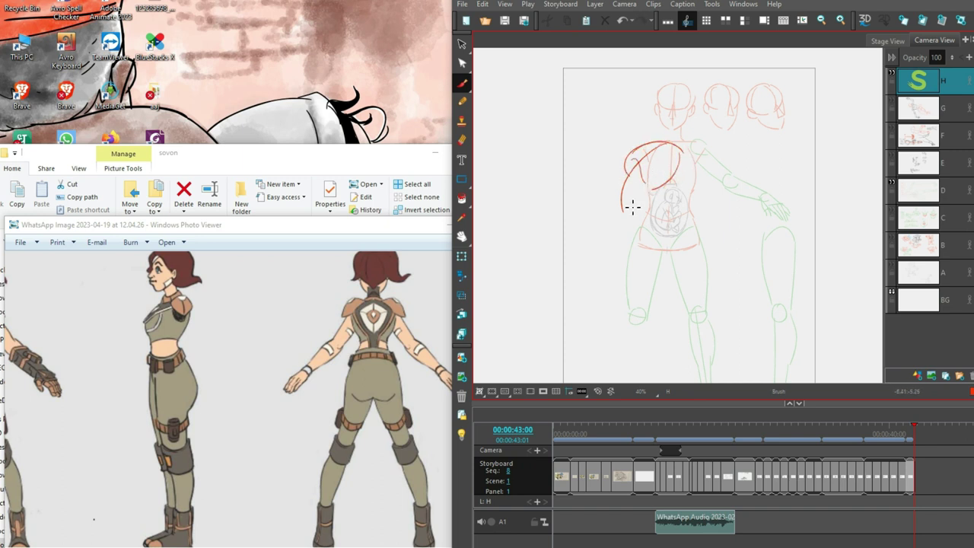
pyautogui.hotkey('ctrl', 'z')
# - Draw the hunched figure's arm hanging down beside the rib cage and its waist and hip curves
pyautogui.moveTo(644, 154); pyautogui.dragTo(621, 207)
pyautogui.moveTo(626, 163); pyautogui.dragTo(615, 213)
pyautogui.moveTo(655, 184); pyautogui.dragTo(645, 213)
pyautogui.hotkey('ctrl', 'z')
pyautogui.hotkey('ctrl', 'z')
pyautogui.hotkey('ctrl', 'z')
pyautogui.hotkey('ctrl', 'z')
pyautogui.hotkey('ctrl', 'z')
pyautogui.moveTo(635, 179)
pyautogui.mouseDown()
pyautogui.moveTo(615, 217)
pyautogui.moveTo(656, 264)
pyautogui.moveTo(602, 314)
pyautogui.moveTo(643, 223)
pyautogui.mouseUp()
pyautogui.hotkey('ctrl', 'z')
pyautogui.hotkey('ctrl', 'z')
# - Draw the hunched figure's bent leg, with thigh, round knee, lower leg folded back and foot with toes
pyautogui.moveTo(618, 307)
pyautogui.mouseDown()
pyautogui.moveTo(645, 316)
pyautogui.moveTo(651, 279)
pyautogui.moveTo(663, 320)
pyautogui.moveTo(624, 301)
pyautogui.moveTo(664, 314)
pyautogui.moveTo(662, 335)
pyautogui.moveTo(682, 336)
pyautogui.moveTo(684, 362)
pyautogui.mouseUp()
pyautogui.hotkey('ctrl', 'z')
pyautogui.hotkey('ctrl', 'z')
pyautogui.hotkey('ctrl', 'z')
pyautogui.hotkey('ctrl', 'z')
pyautogui.hotkey('ctrl', 'z')
pyautogui.hotkey('ctrl', 'z')
pyautogui.hotkey('ctrl', 'z')
pyautogui.hotkey('ctrl', 'z')
pyautogui.hotkey('ctrl', 'z')
pyautogui.hotkey('ctrl', 'z')
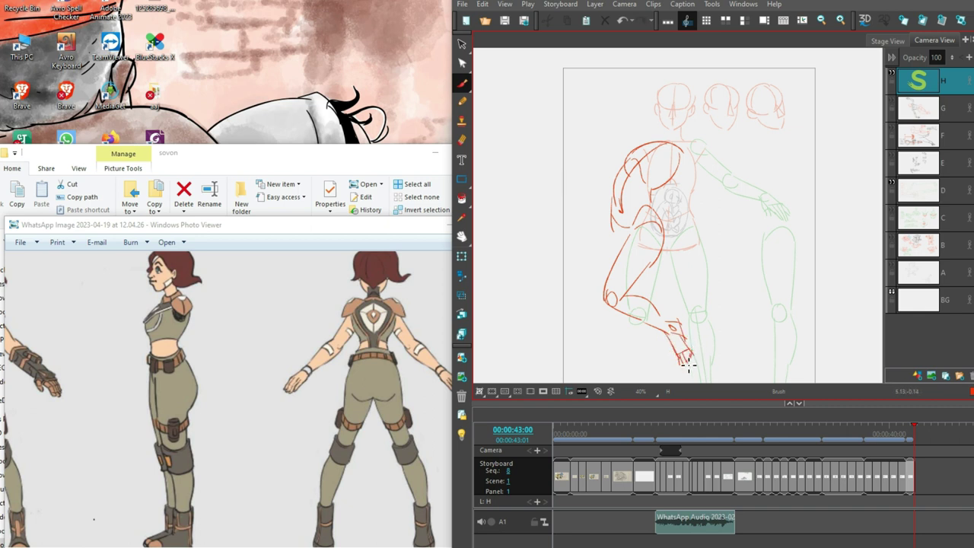
# - Add the contour running down from the hunched figure's arm to its thigh and refine the rounded hip
pyautogui.moveTo(618, 216); pyautogui.dragTo(614, 265)
pyautogui.hotkey('alt', 'z')
pyautogui.hotkey('alt', 'b')
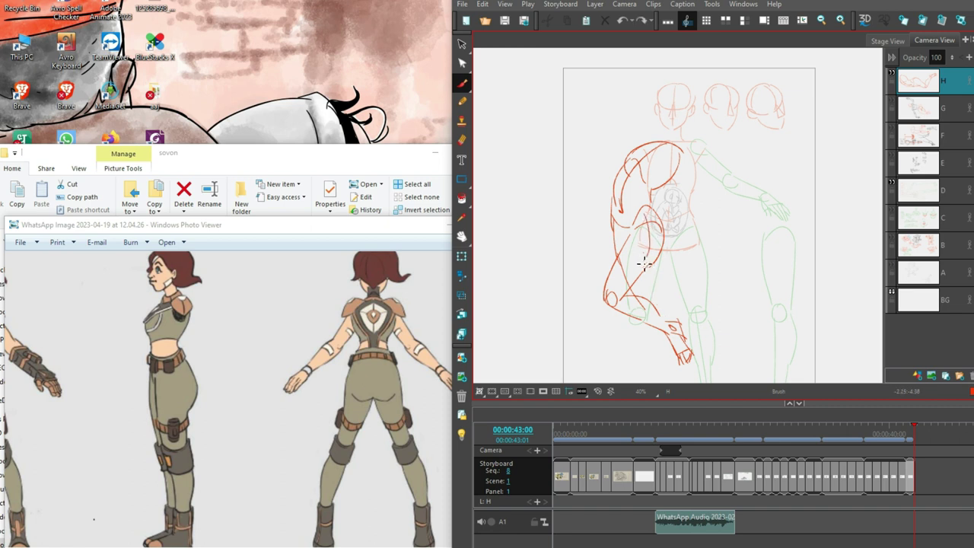
# - Extend the hunched figure downward with black lower-leg lines and an ankle below its folded red leg
pyautogui.moveTo(629, 216)
pyautogui.mouseDown()
pyautogui.moveTo(648, 251)
pyautogui.moveTo(654, 304)
pyautogui.moveTo(684, 318)
pyautogui.moveTo(711, 229)
pyautogui.mouseUp()
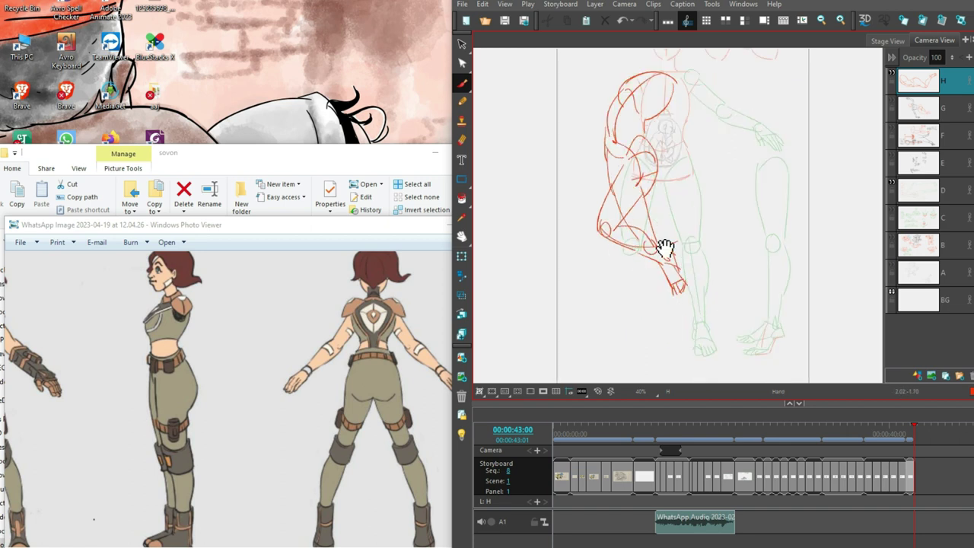
pyautogui.moveTo(664, 255); pyautogui.dragTo(675, 316)
pyautogui.moveTo(679, 281)
pyautogui.mouseDown()
pyautogui.moveTo(672, 302)
pyautogui.moveTo(649, 260)
pyautogui.moveTo(678, 303)
pyautogui.mouseUp()
pyautogui.hotkey('ctrl', 'z')
pyautogui.hotkey('ctrl', 'z')
pyautogui.moveTo(670, 263); pyautogui.dragTo(679, 344)
pyautogui.hotkey('ctrl', 'z')
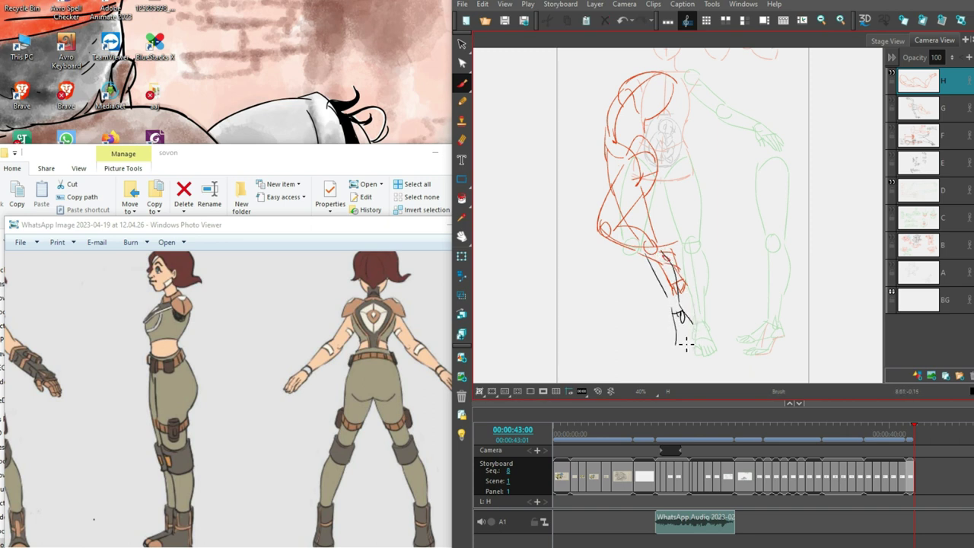
# - Outline the pointed foot at the end of the hunched figure's black lower leg
pyautogui.moveTo(673, 307); pyautogui.dragTo(676, 343)
pyautogui.moveTo(683, 310)
pyautogui.mouseDown()
pyautogui.moveTo(694, 342)
pyautogui.moveTo(689, 335)
pyautogui.moveTo(681, 352)
pyautogui.mouseUp()
pyautogui.hotkey('ctrl', 'z')
pyautogui.moveTo(697, 334)
pyautogui.mouseDown()
pyautogui.moveTo(711, 350)
pyautogui.moveTo(681, 358)
pyautogui.mouseUp()
pyautogui.hotkey('ctrl', 'z')
# - Draw slanted black guide lines across the hunched figure's shoulders, chest and waist
pyautogui.scroll(5, 729, 318)
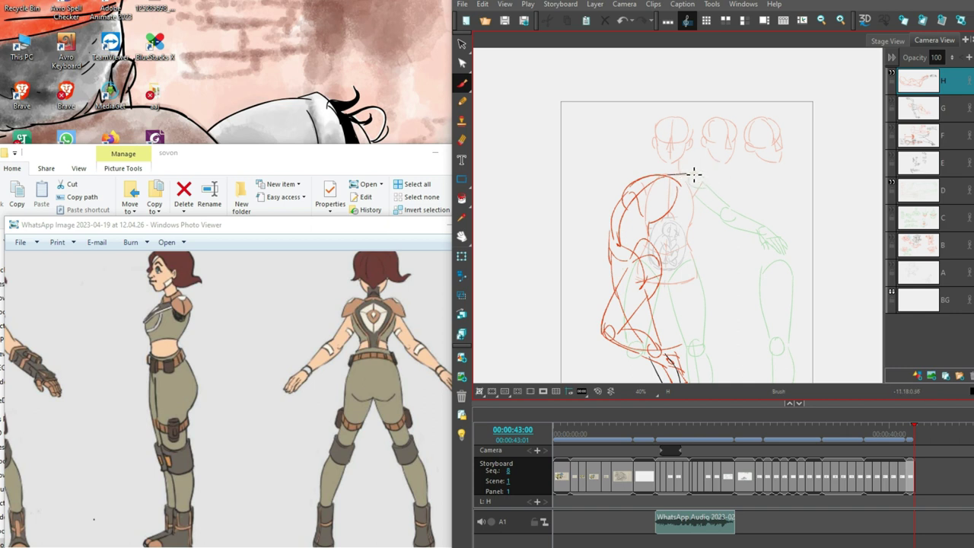
pyautogui.moveTo(644, 171); pyautogui.dragTo(690, 174)
pyautogui.hotkey('ctrl', 'z')
pyautogui.moveTo(610, 200)
pyautogui.mouseDown()
pyautogui.moveTo(659, 206)
pyautogui.moveTo(653, 221)
pyautogui.mouseUp()
pyautogui.moveTo(601, 254); pyautogui.dragTo(659, 248)
pyautogui.hotkey('ctrl', 'z')
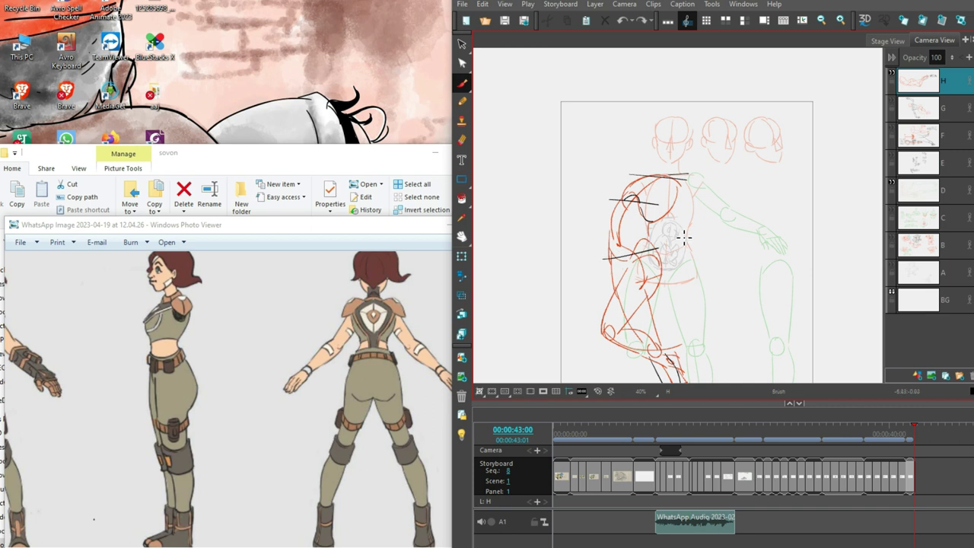
# - Sketch the figure's neck and shoulders in black and an arm reaching outward with an elbow joint
pyautogui.moveTo(641, 155)
pyautogui.mouseDown()
pyautogui.moveTo(693, 190)
pyautogui.moveTo(661, 161)
pyautogui.mouseUp()
pyautogui.hotkey('ctrl', 'z')
pyautogui.moveTo(693, 190)
pyautogui.mouseDown()
pyautogui.moveTo(718, 246)
pyautogui.moveTo(764, 249)
pyautogui.moveTo(761, 242)
pyautogui.mouseUp()
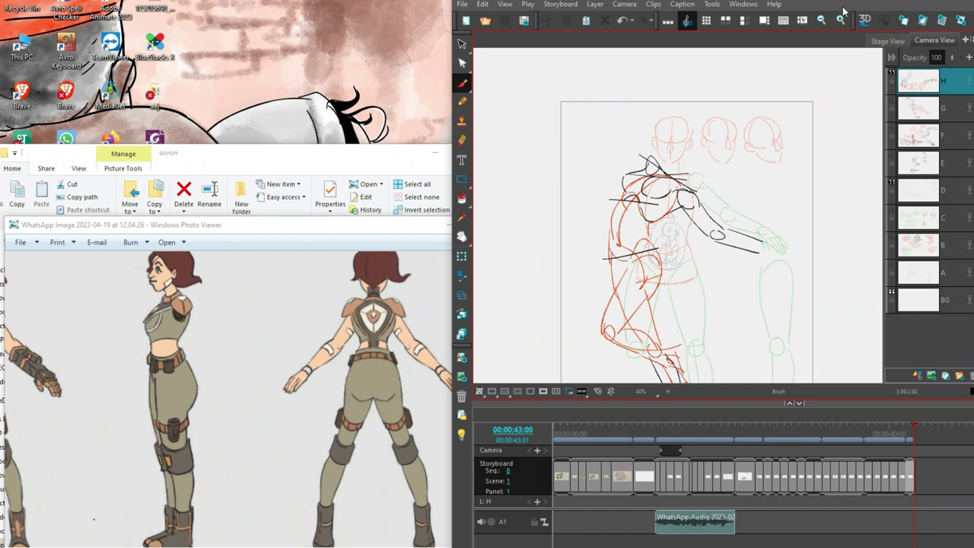
pyautogui.moveTo(769, 301); pyautogui.dragTo(835, 338)
pyautogui.hotkey('ctrl', 'z')
pyautogui.moveTo(768, 319)
pyautogui.mouseDown()
pyautogui.moveTo(788, 335)
pyautogui.moveTo(881, 316)
pyautogui.mouseUp()
pyautogui.hotkey('ctrl', 'z')
pyautogui.hotkey('ctrl', 'z')
pyautogui.moveTo(777, 309); pyautogui.dragTo(833, 338)
pyautogui.hotkey('ctrl', 'z')
# - Draw the figure's other arm raised beside the head, with an elbow joint and a forearm line
pyautogui.scroll(-3, 793, 315)
pyautogui.scroll(2, 738, 169)
pyautogui.moveTo(606, 141)
pyautogui.mouseDown()
pyautogui.moveTo(614, 190)
pyautogui.moveTo(618, 174)
pyautogui.mouseUp()
pyautogui.moveTo(610, 120); pyautogui.dragTo(659, 112)
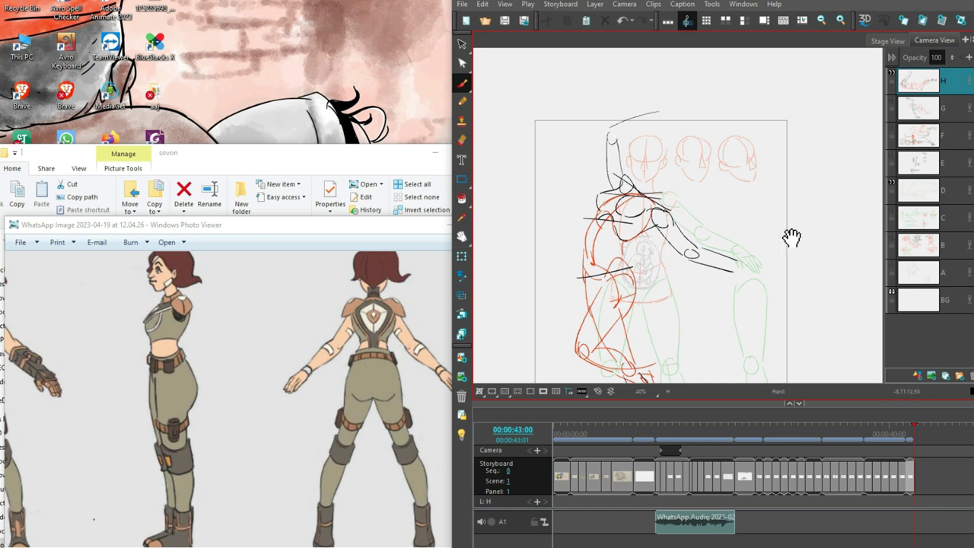
pyautogui.scroll(-1, 790, 222)
pyautogui.moveTo(716, 258); pyautogui.dragTo(849, 314)
pyautogui.hotkey('ctrl', 'z')
pyautogui.scroll(-1, 772, 261)
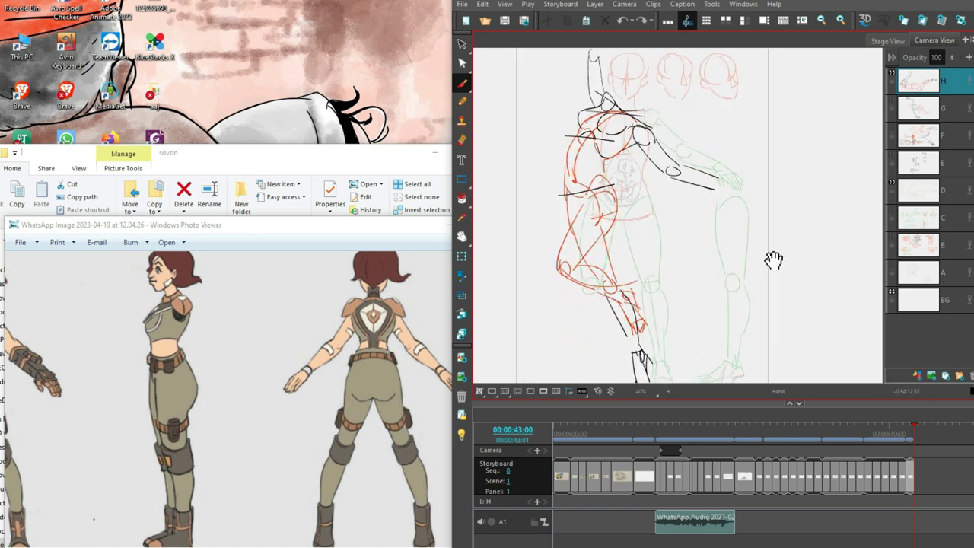
# - Start a small crouching figure in black beside the large pose, with an arched back, round hip and thigh
pyautogui.moveTo(718, 241)
pyautogui.mouseDown()
pyautogui.moveTo(678, 280)
pyautogui.moveTo(714, 280)
pyautogui.moveTo(706, 323)
pyautogui.mouseUp()
pyautogui.moveTo(708, 279); pyautogui.dragTo(721, 322)
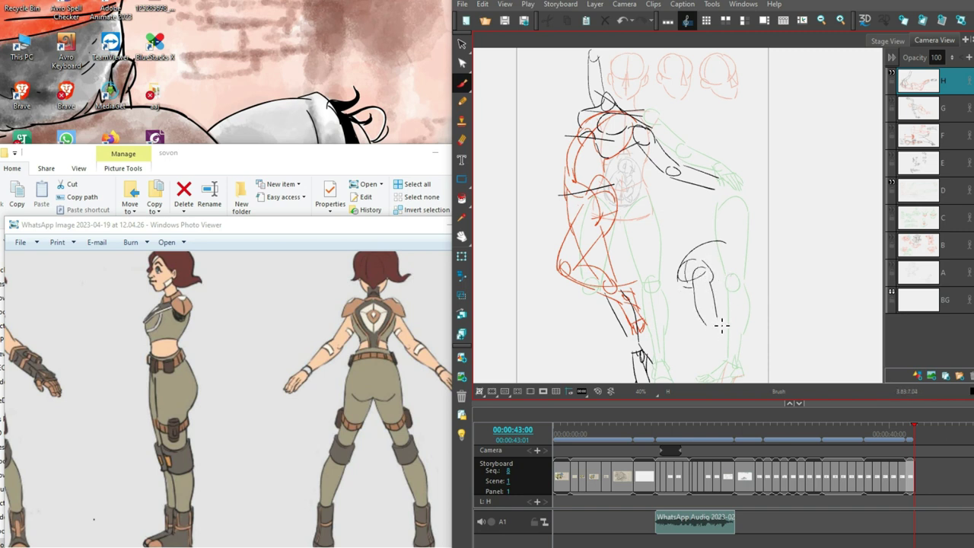
pyautogui.moveTo(681, 262); pyautogui.dragTo(670, 322)
pyautogui.moveTo(691, 286); pyautogui.dragTo(664, 329)
pyautogui.hotkey('ctrl', 'z')
# - Draw the crouching figure's bent legs with knees, lower legs and feet with toes
pyautogui.moveTo(689, 283); pyautogui.dragTo(676, 290)
pyautogui.moveTo(679, 297); pyautogui.dragTo(678, 332)
pyautogui.hotkey('ctrl', 'z')
pyautogui.hotkey('ctrl', 'z')
pyautogui.moveTo(677, 283); pyautogui.dragTo(665, 321)
pyautogui.moveTo(689, 282)
pyautogui.mouseDown()
pyautogui.moveTo(691, 311)
pyautogui.moveTo(725, 323)
pyautogui.moveTo(679, 335)
pyautogui.mouseUp()
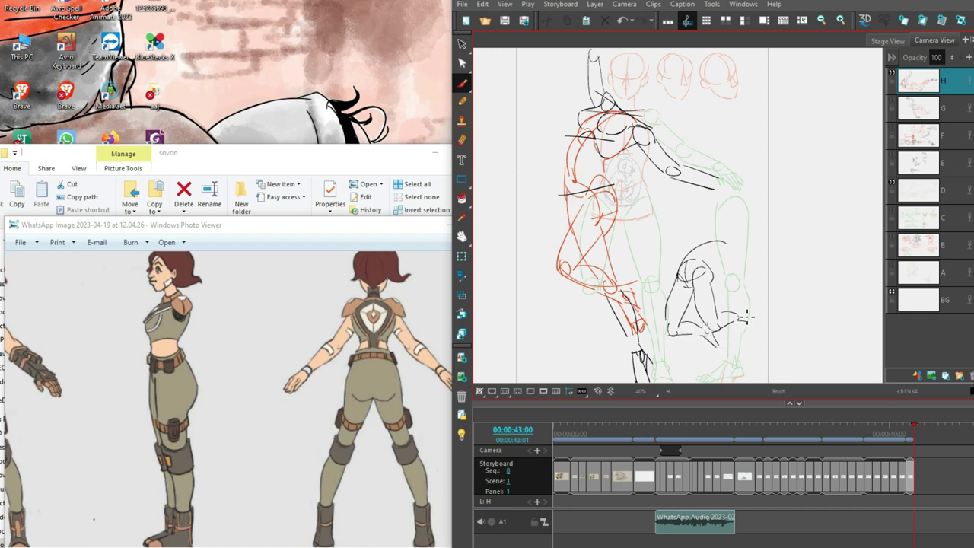
pyautogui.moveTo(743, 318); pyautogui.dragTo(762, 326)
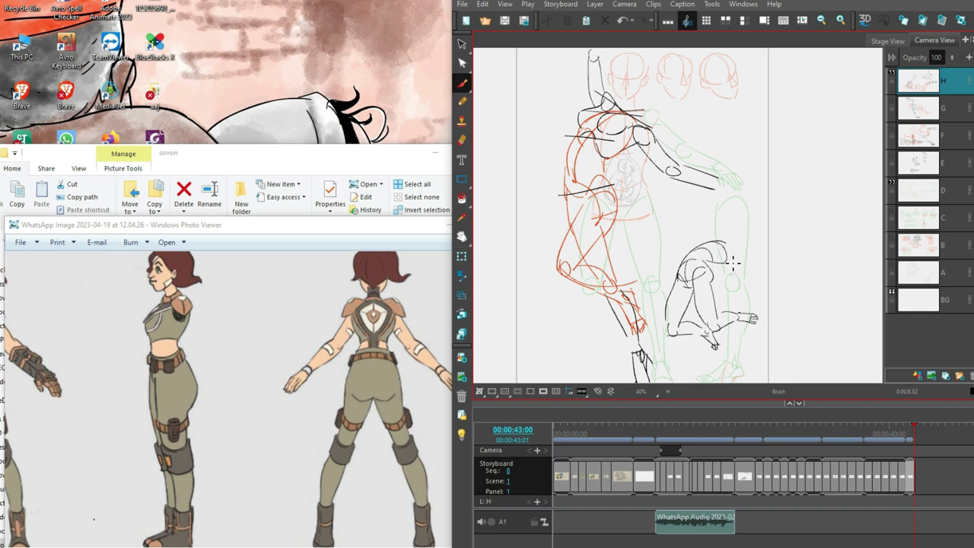
# - Add the crouching figure's rounded shoulders and an arm stretched straight out in front
pyautogui.moveTo(728, 246); pyautogui.dragTo(751, 246)
pyautogui.moveTo(758, 250); pyautogui.dragTo(770, 248)
pyautogui.hotkey('ctrl', 'z')
pyautogui.hotkey('ctrl', 'z')
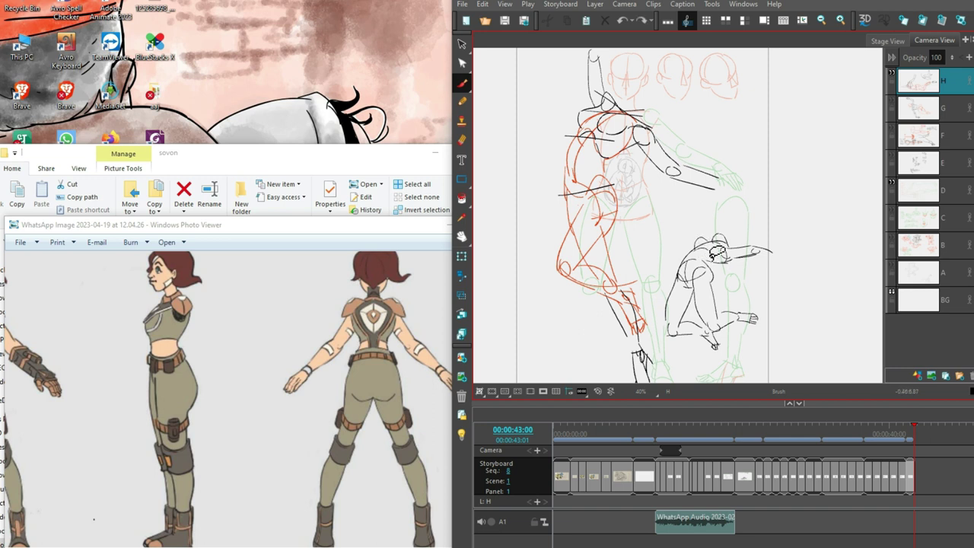
pyautogui.moveTo(694, 249); pyautogui.dragTo(725, 242)
# - Redraw the crouching figure's lower-leg line along the ground
pyautogui.scroll(2, 792, 293)
pyautogui.scroll(2, 802, 298)
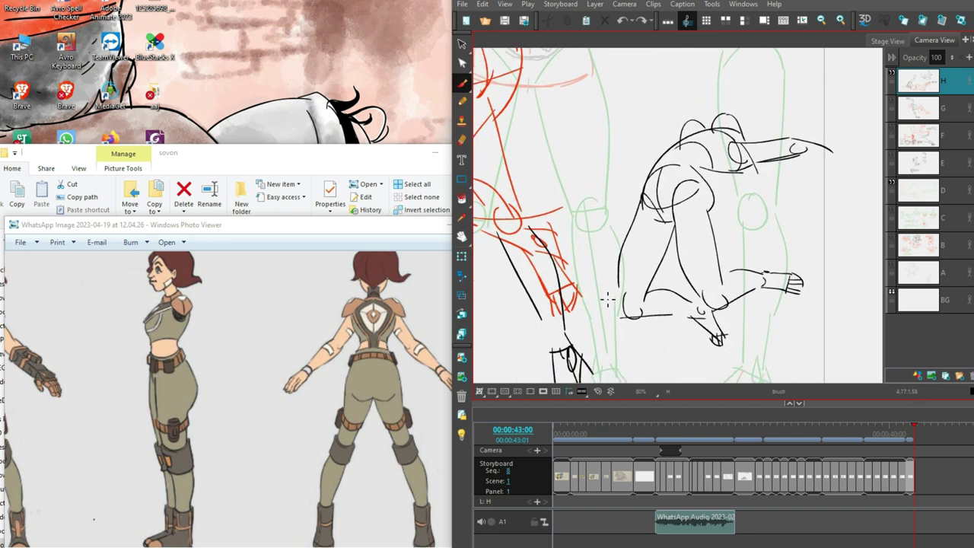
pyautogui.hotkey('ctrl', 'z')
pyautogui.moveTo(624, 316); pyautogui.dragTo(737, 288)
# - Sketch a red head below the crouching figure's outstretched arm and complete the forearm line
pyautogui.moveTo(745, 143); pyautogui.dragTo(774, 181)
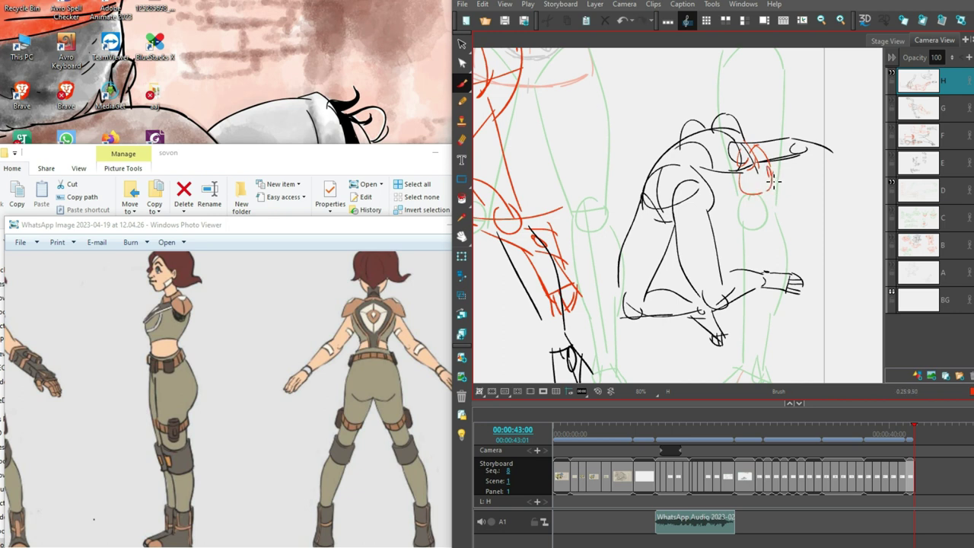
pyautogui.moveTo(804, 239); pyautogui.dragTo(800, 260)
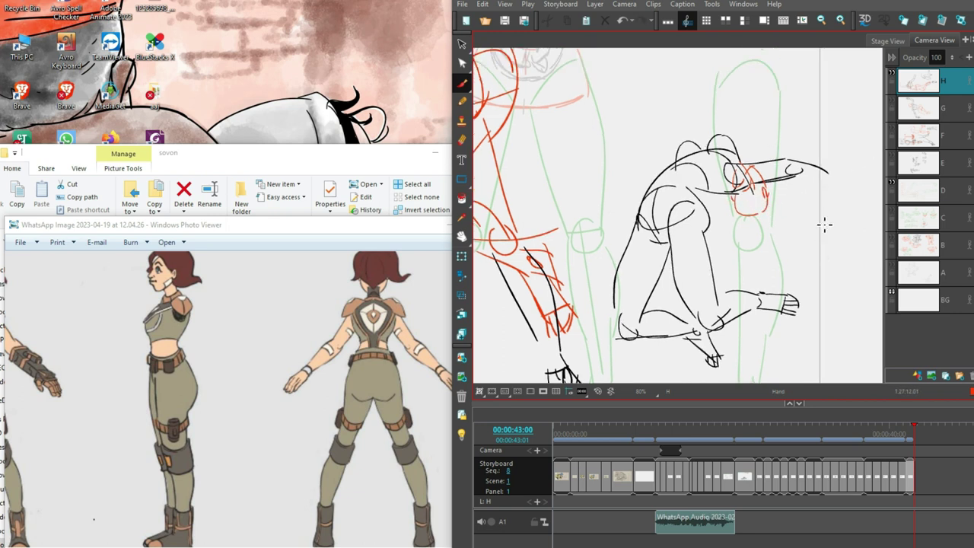
pyautogui.moveTo(863, 322); pyautogui.dragTo(830, 325)
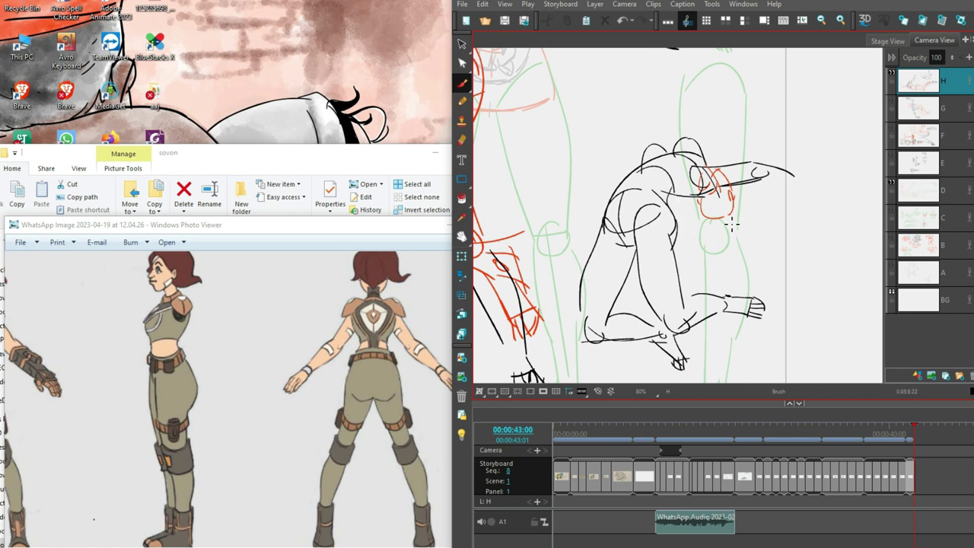
pyautogui.hotkey('alt', 'e')
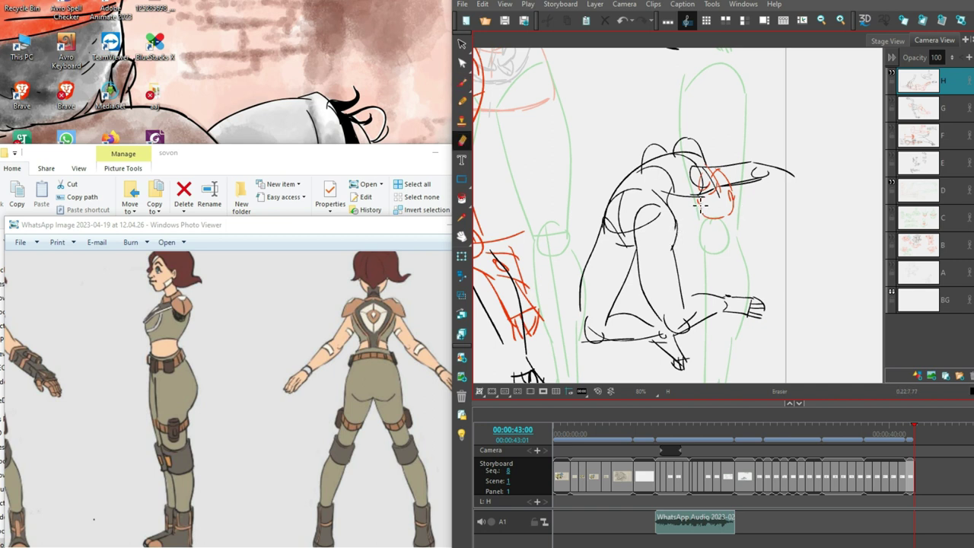
pyautogui.hotkey('alt', 'b')
pyautogui.moveTo(803, 242); pyautogui.dragTo(804, 200)
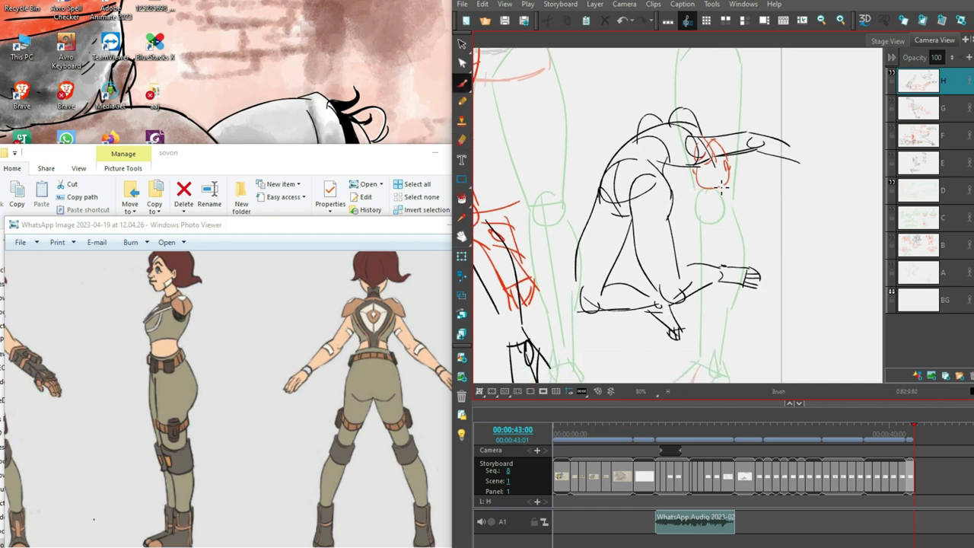
# - Draw the crouching figure's second arm in green across its torso and add a green hand to the outstretched arm
pyautogui.moveTo(653, 155)
pyautogui.mouseDown()
pyautogui.moveTo(663, 168)
pyautogui.moveTo(727, 182)
pyautogui.mouseUp()
pyautogui.hotkey('ctrl', 'z')
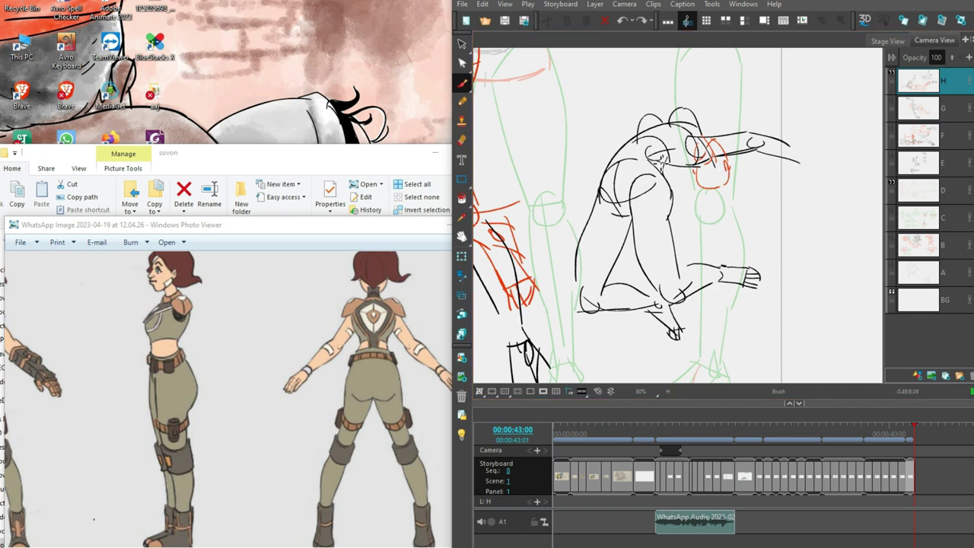
pyautogui.moveTo(688, 150)
pyautogui.mouseDown()
pyautogui.moveTo(647, 156)
pyautogui.moveTo(653, 161)
pyautogui.mouseUp()
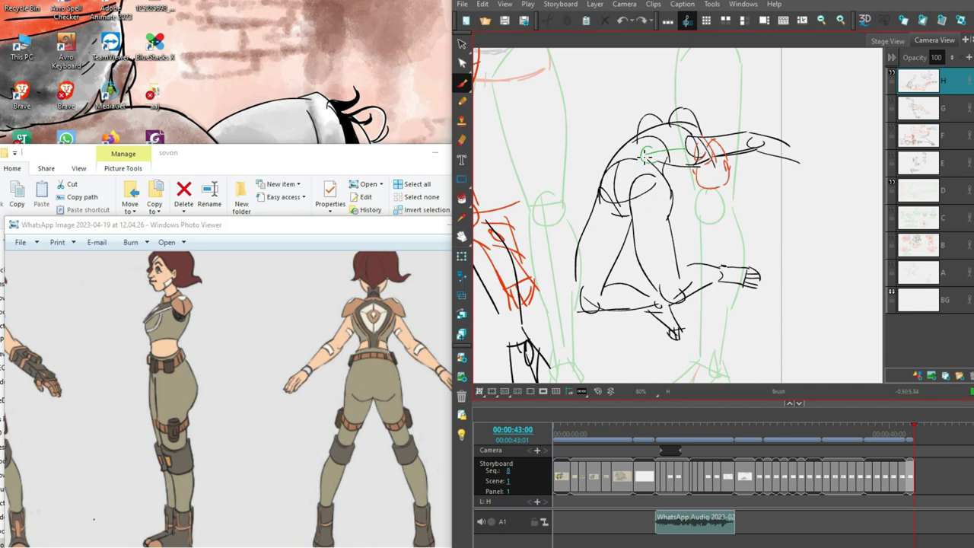
pyautogui.moveTo(640, 205); pyautogui.dragTo(688, 199)
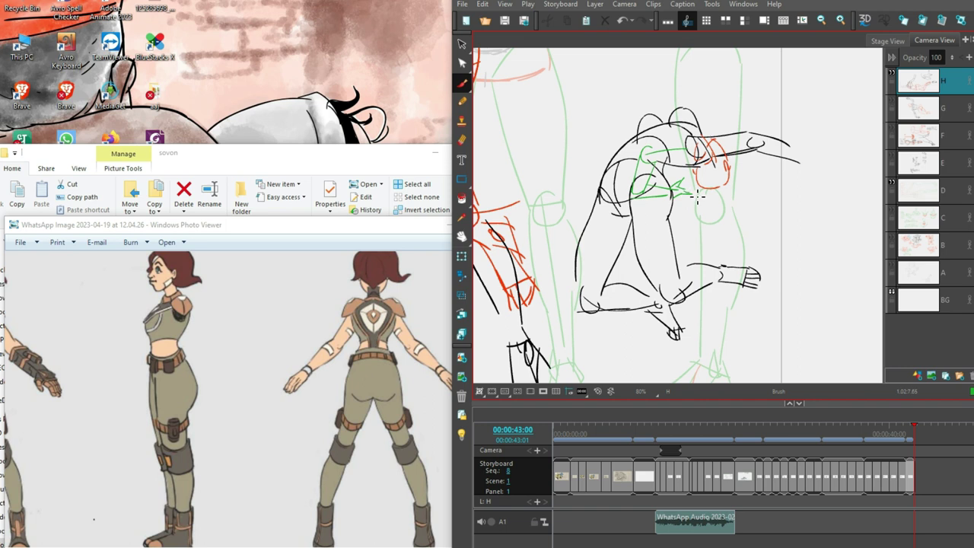
pyautogui.moveTo(803, 158)
pyautogui.mouseDown()
pyautogui.moveTo(812, 159)
pyautogui.moveTo(798, 161)
pyautogui.moveTo(809, 148)
pyautogui.moveTo(826, 174)
pyautogui.moveTo(833, 116)
pyautogui.mouseUp()
# - Start a green bent-over figure near the frame's lower edge, with a curved back, round hip and joint circle
pyautogui.scroll(-3, 848, 154)
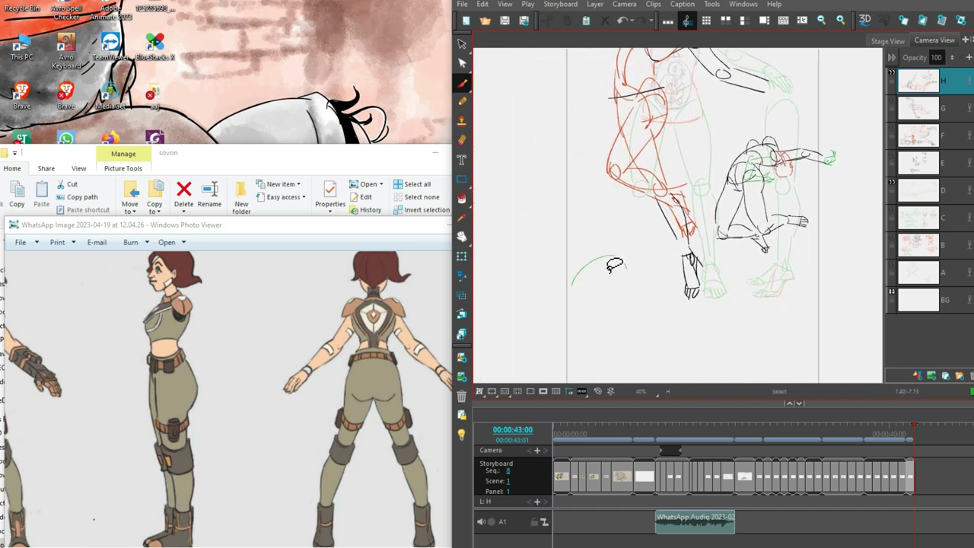
pyautogui.moveTo(573, 268)
pyautogui.mouseDown()
pyautogui.moveTo(634, 271)
pyautogui.moveTo(613, 251)
pyautogui.moveTo(603, 271)
pyautogui.moveTo(609, 260)
pyautogui.moveTo(630, 263)
pyautogui.moveTo(624, 247)
pyautogui.moveTo(630, 262)
pyautogui.moveTo(620, 264)
pyautogui.moveTo(640, 271)
pyautogui.moveTo(634, 251)
pyautogui.moveTo(646, 271)
pyautogui.moveTo(621, 301)
pyautogui.moveTo(600, 309)
pyautogui.mouseUp()
pyautogui.hotkey('alt', 's')
pyautogui.hotkey('ctrl', 'z')
pyautogui.hotkey('alt', 'b')
pyautogui.hotkey('alt', 's')
pyautogui.moveTo(615, 272)
pyautogui.mouseDown()
pyautogui.moveTo(605, 260)
pyautogui.moveTo(624, 266)
pyautogui.moveTo(606, 275)
pyautogui.mouseUp()
pyautogui.hotkey('alt', 'b')
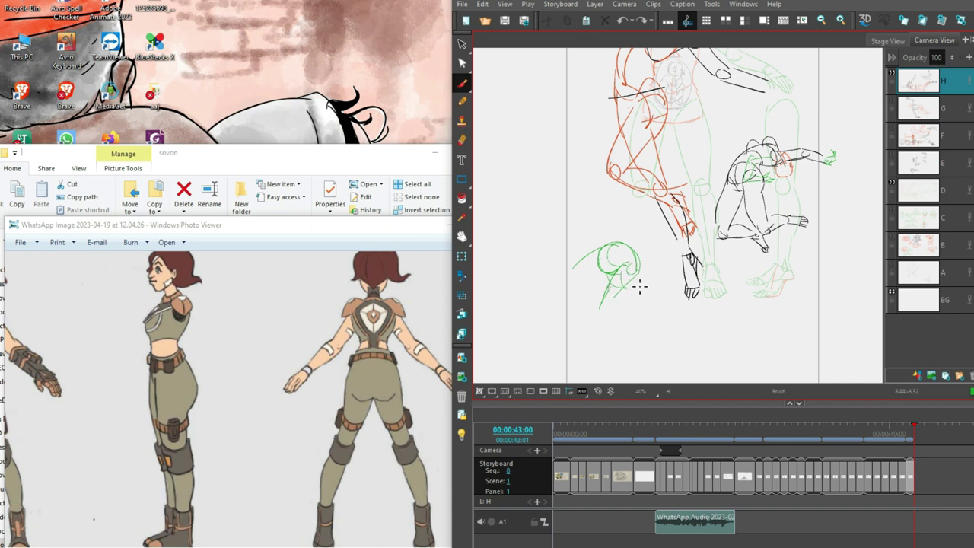
# - Draw the green figure's bent leg and the outline of its downward-sloping torso
pyautogui.moveTo(636, 267)
pyautogui.mouseDown()
pyautogui.moveTo(648, 290)
pyautogui.moveTo(658, 289)
pyautogui.moveTo(633, 290)
pyautogui.moveTo(669, 278)
pyautogui.moveTo(676, 325)
pyautogui.mouseUp()
pyautogui.hotkey('ctrl', 'z')
pyautogui.moveTo(669, 275); pyautogui.dragTo(671, 309)
pyautogui.moveTo(612, 248)
pyautogui.mouseDown()
pyautogui.moveTo(603, 277)
pyautogui.moveTo(622, 279)
pyautogui.moveTo(577, 294)
pyautogui.moveTo(576, 282)
pyautogui.moveTo(597, 288)
pyautogui.moveTo(596, 304)
pyautogui.mouseUp()
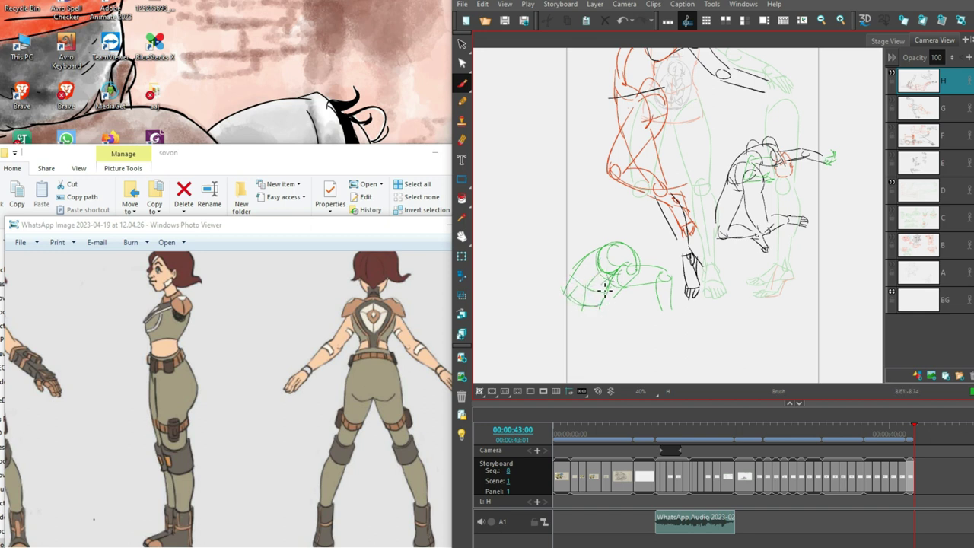
# - Round out the green figure's rib cage and draw its hanging head and upper arm
pyautogui.moveTo(597, 257)
pyautogui.mouseDown()
pyautogui.moveTo(570, 303)
pyautogui.moveTo(598, 259)
pyautogui.mouseUp()
pyautogui.moveTo(561, 290); pyautogui.dragTo(586, 314)
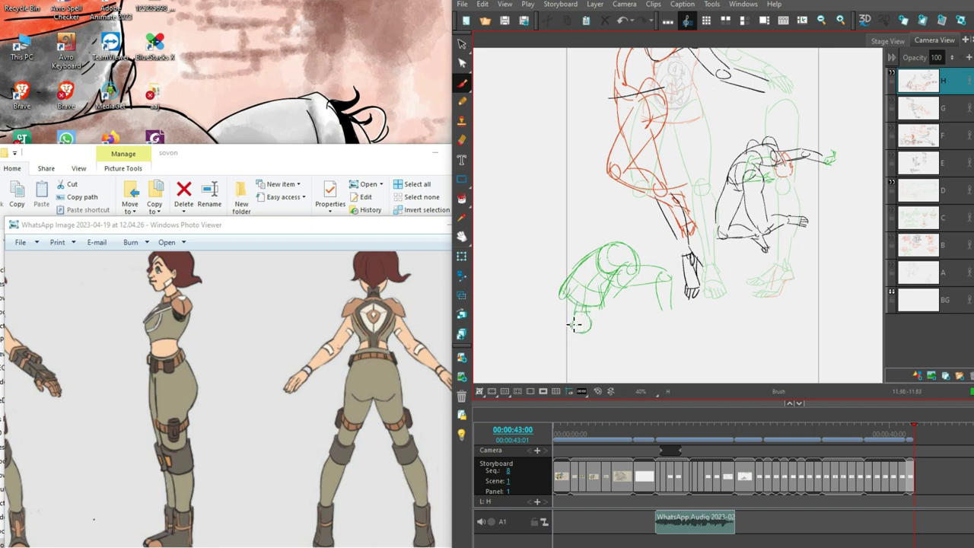
pyautogui.moveTo(569, 329)
pyautogui.mouseDown()
pyautogui.moveTo(573, 312)
pyautogui.moveTo(581, 330)
pyautogui.moveTo(604, 310)
pyautogui.mouseUp()
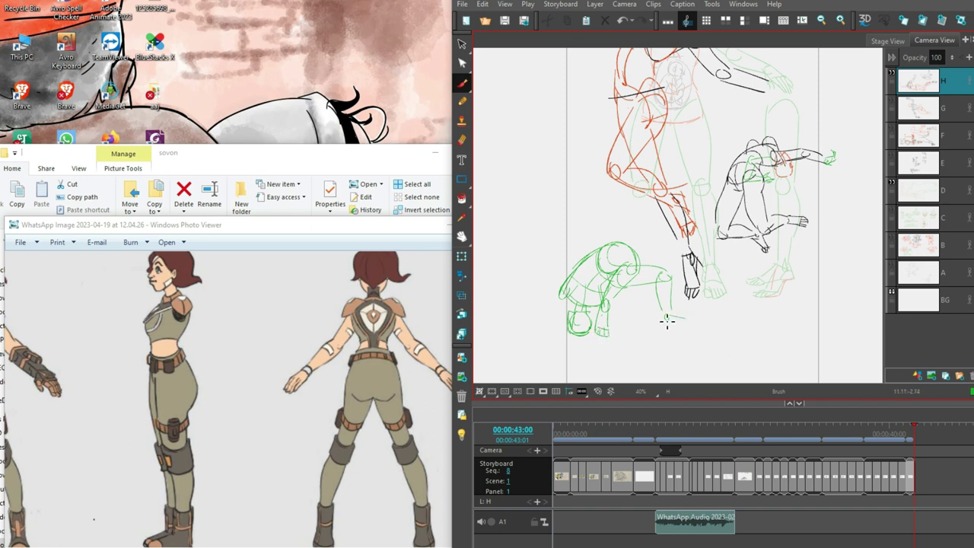
# - Finish the green figure's foot and extend both arms down toward the ground
pyautogui.moveTo(686, 330)
pyautogui.mouseDown()
pyautogui.moveTo(672, 330)
pyautogui.moveTo(700, 322)
pyautogui.moveTo(692, 322)
pyautogui.mouseUp()
pyautogui.moveTo(563, 286); pyautogui.dragTo(541, 320)
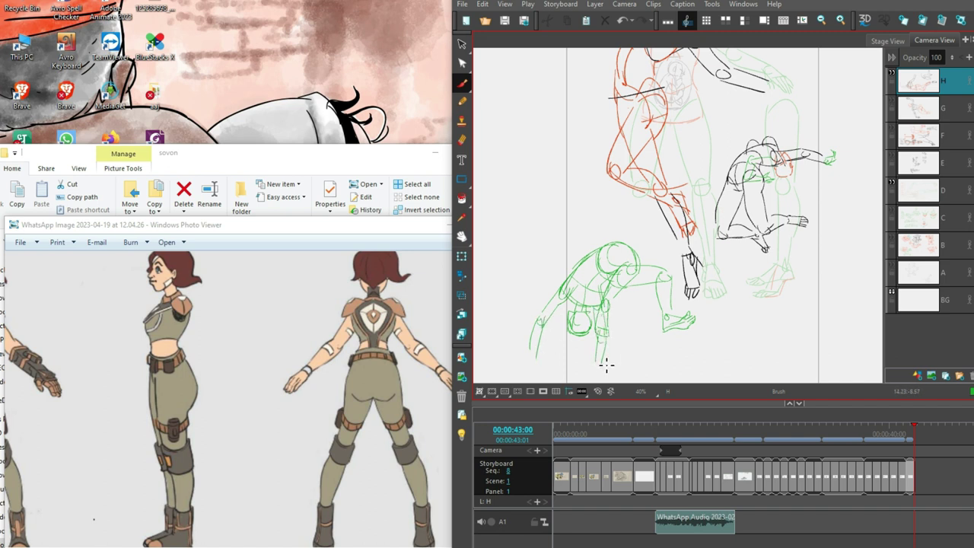
pyautogui.moveTo(691, 290); pyautogui.dragTo(688, 251)
# - Scale down all the pose sketches on the layer and reposition them within the frame
pyautogui.moveTo(831, 247)
pyautogui.mouseDown()
pyautogui.moveTo(787, 326)
pyautogui.moveTo(829, 343)
pyautogui.mouseUp()
pyautogui.press('2')
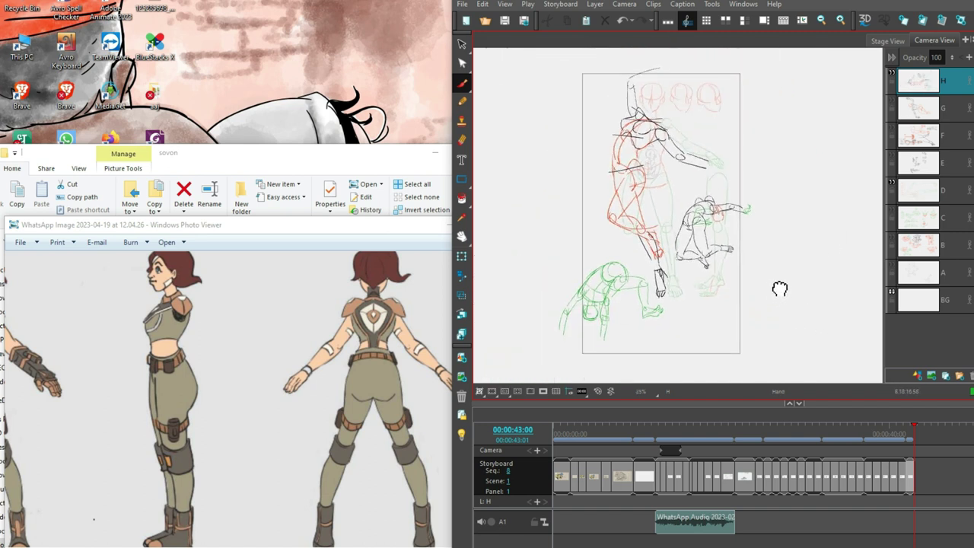
pyautogui.hotkey('alt', 's')
pyautogui.moveTo(759, 272)
pyautogui.mouseDown()
pyautogui.moveTo(558, 152)
pyautogui.moveTo(595, 333)
pyautogui.moveTo(624, 250)
pyautogui.moveTo(689, 276)
pyautogui.mouseUp()
pyautogui.click(690, 276)
pyautogui.hotkey('ctrl', 'z')
pyautogui.hotkey('ctrl', 'z')
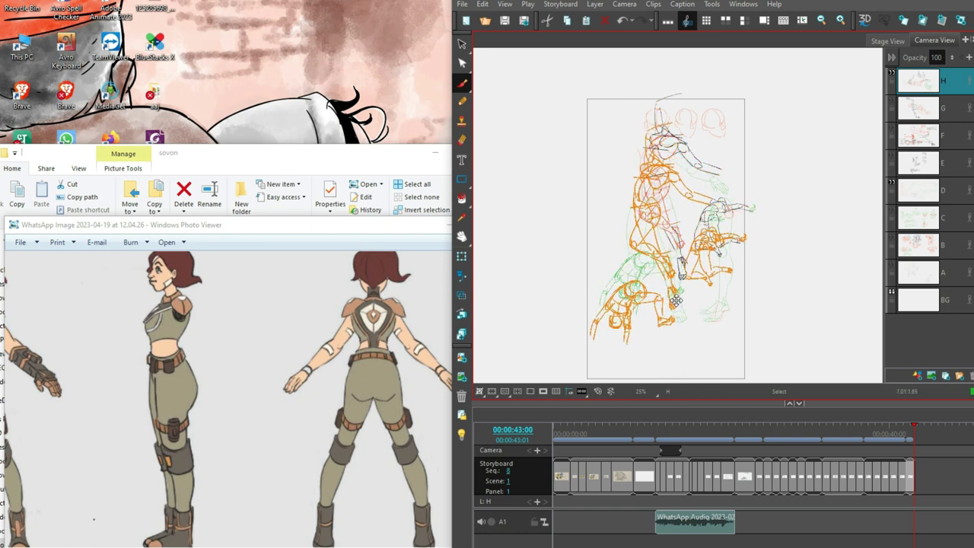
pyautogui.moveTo(799, 255)
pyautogui.mouseDown()
pyautogui.moveTo(615, 141)
pyautogui.moveTo(809, 152)
pyautogui.mouseUp()
pyautogui.hotkey('ctrl', 'shift', 'z')
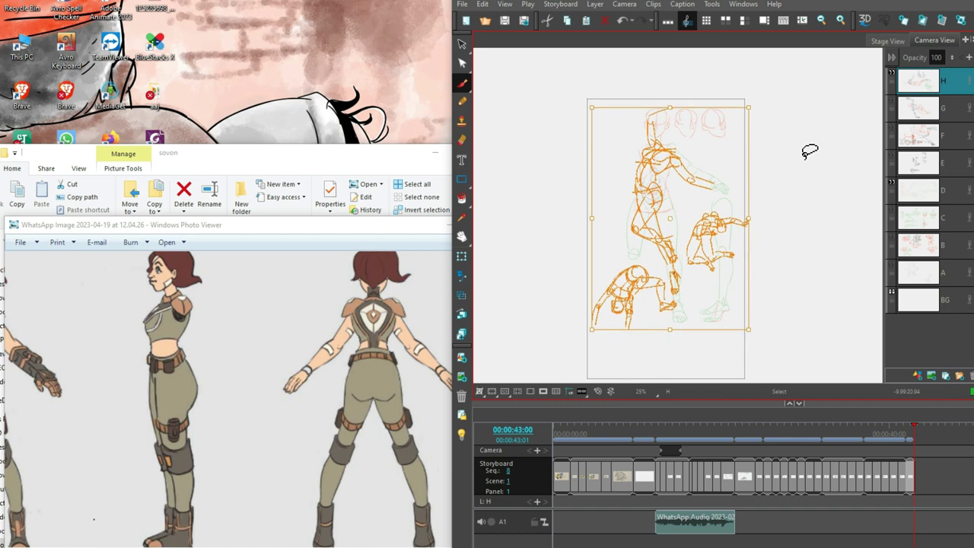
# - Move the small crouching figure to the frame's lower right corner and the green bent-over figure slightly lower
pyautogui.hotkey('alt', 'b')
pyautogui.hotkey('alt', 's')
pyautogui.moveTo(747, 199)
pyautogui.mouseDown()
pyautogui.moveTo(689, 198)
pyautogui.moveTo(750, 257)
pyautogui.moveTo(746, 202)
pyautogui.mouseUp()
pyautogui.moveTo(723, 250); pyautogui.dragTo(718, 359)
pyautogui.click(667, 268)
pyautogui.moveTo(667, 268)
pyautogui.mouseDown()
pyautogui.moveTo(643, 332)
pyautogui.moveTo(676, 330)
pyautogui.moveTo(665, 267)
pyautogui.moveTo(659, 305)
pyautogui.mouseUp()
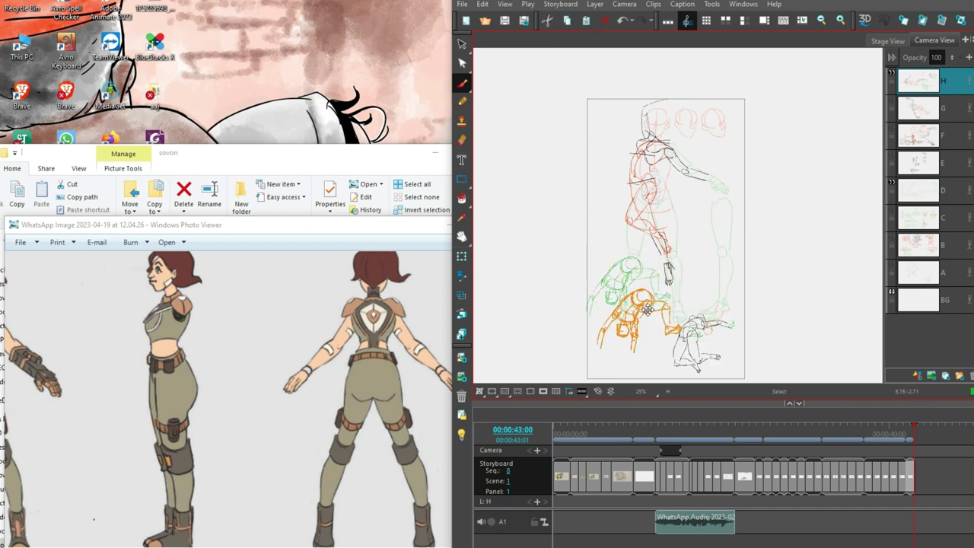
pyautogui.click(758, 242)
pyautogui.moveTo(768, 263); pyautogui.dragTo(787, 230)
# - Start a green back-view figure beside the large pose, with a tapered torso and narrow waist
pyautogui.scroll(6, 786, 230)
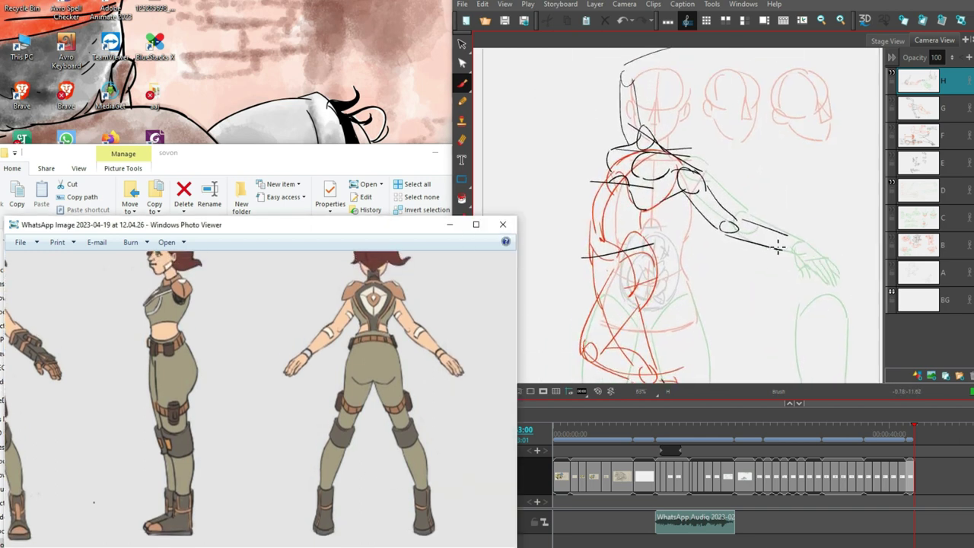
pyautogui.press('space')
pyautogui.moveTo(750, 294)
pyautogui.mouseDown()
pyautogui.moveTo(734, 239)
pyautogui.moveTo(760, 243)
pyautogui.mouseUp()
pyautogui.hotkey('ctrl', 'z')
pyautogui.press('space')
pyautogui.moveTo(754, 155)
pyautogui.mouseDown()
pyautogui.moveTo(735, 211)
pyautogui.moveTo(757, 209)
pyautogui.moveTo(720, 251)
pyautogui.mouseUp()
pyautogui.moveTo(755, 207)
pyautogui.mouseDown()
pyautogui.moveTo(743, 251)
pyautogui.moveTo(717, 248)
pyautogui.moveTo(757, 268)
pyautogui.mouseUp()
pyautogui.hotkey('alt', 's')
pyautogui.hotkey('alt', 'b')
# - Draw the back-view figure's hips and rounded buttocks
pyautogui.moveTo(717, 272); pyautogui.dragTo(708, 298)
pyautogui.moveTo(742, 263); pyautogui.dragTo(740, 295)
pyautogui.hotkey('ctrl', 'z')
pyautogui.moveTo(735, 247)
pyautogui.mouseDown()
pyautogui.moveTo(735, 298)
pyautogui.moveTo(755, 291)
pyautogui.mouseUp()
pyautogui.scroll(-2, 751, 307)
# - Draw the inner and outer thigh lines of the back-view figure
pyautogui.moveTo(713, 239)
pyautogui.mouseDown()
pyautogui.moveTo(716, 302)
pyautogui.moveTo(744, 208)
pyautogui.moveTo(720, 262)
pyautogui.mouseUp()
pyautogui.press('space')
pyautogui.hotkey('ctrl', 'z')
pyautogui.moveTo(744, 210); pyautogui.dragTo(738, 265)
pyautogui.moveTo(747, 209); pyautogui.dragTo(752, 263)
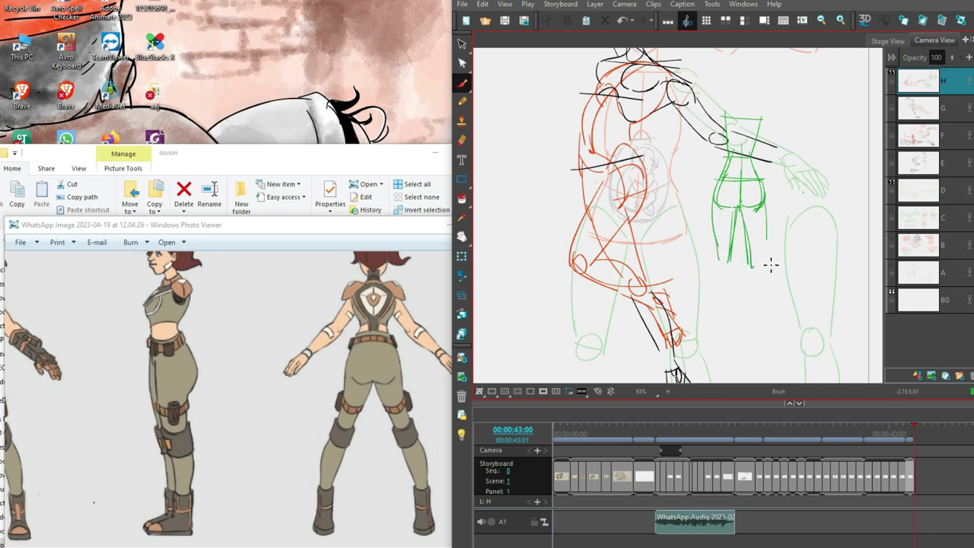
pyautogui.moveTo(768, 218); pyautogui.dragTo(768, 264)
# - Add the back-view figure's left lower leg with a curved calf
pyautogui.moveTo(739, 207); pyautogui.dragTo(749, 265)
pyautogui.hotkey('ctrl', 'z')
pyautogui.moveTo(745, 208)
pyautogui.mouseDown()
pyautogui.moveTo(759, 269)
pyautogui.moveTo(757, 255)
pyautogui.moveTo(720, 264)
pyautogui.moveTo(708, 309)
pyautogui.mouseUp()
pyautogui.hotkey('ctrl', 'z')
pyautogui.moveTo(719, 260)
pyautogui.mouseDown()
pyautogui.moveTo(713, 290)
pyautogui.moveTo(730, 280)
pyautogui.moveTo(721, 312)
pyautogui.mouseUp()
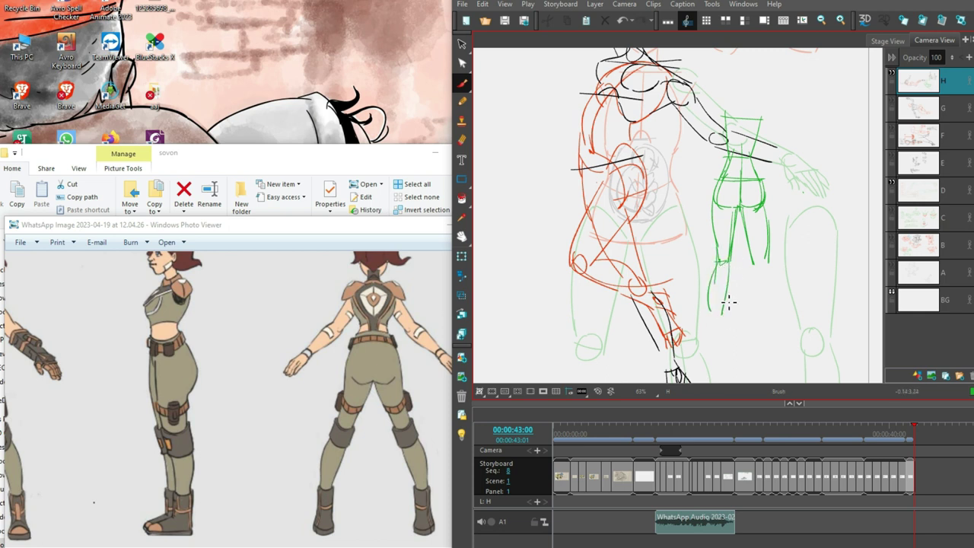
# - Redraw the back-view figure's right leg with thigh, knee and calf down to the ankle
pyautogui.moveTo(770, 264); pyautogui.dragTo(784, 243)
pyautogui.hotkey('ctrl', 'z')
pyautogui.hotkey('ctrl', 'z')
pyautogui.moveTo(764, 201)
pyautogui.mouseDown()
pyautogui.moveTo(762, 262)
pyautogui.moveTo(777, 305)
pyautogui.mouseUp()
pyautogui.moveTo(758, 257)
pyautogui.mouseDown()
pyautogui.moveTo(764, 318)
pyautogui.moveTo(764, 305)
pyautogui.moveTo(781, 327)
pyautogui.mouseUp()
pyautogui.moveTo(781, 327); pyautogui.dragTo(785, 282)
# - Sketch the ankle and foot of the back-view figure's left leg
pyautogui.hotkey('alt', 's')
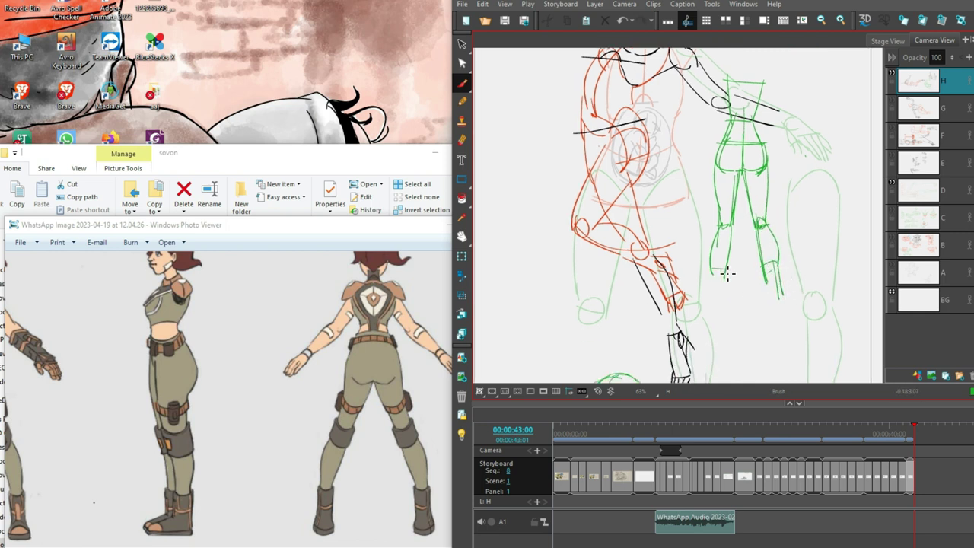
pyautogui.hotkey('alt', 'b')
pyautogui.moveTo(712, 267)
pyautogui.mouseDown()
pyautogui.moveTo(704, 301)
pyautogui.moveTo(722, 313)
pyautogui.mouseUp()
pyautogui.hotkey('ctrl', 'z')
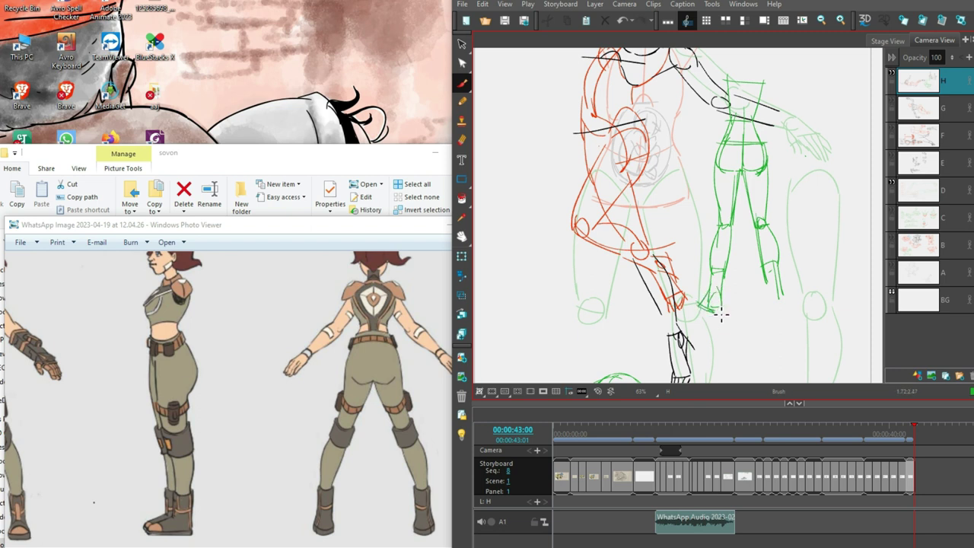
# - Sketch the ankle and boot of the back-view figure's right leg
pyautogui.moveTo(770, 277)
pyautogui.mouseDown()
pyautogui.moveTo(774, 307)
pyautogui.moveTo(792, 301)
pyautogui.moveTo(777, 306)
pyautogui.moveTo(790, 312)
pyautogui.mouseUp()
pyautogui.hotkey('ctrl', 'z')
pyautogui.moveTo(845, 236); pyautogui.dragTo(828, 284)
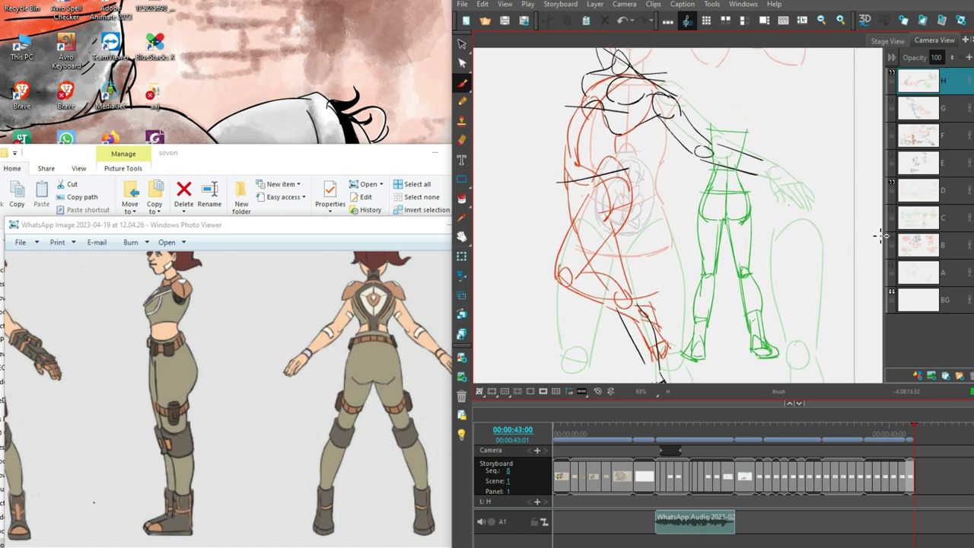
# - Add the back-view figure's shoulders, both upper arms and the elbow circles
pyautogui.moveTo(714, 140)
pyautogui.mouseDown()
pyautogui.moveTo(699, 170)
pyautogui.moveTo(746, 155)
pyautogui.moveTo(768, 157)
pyautogui.mouseUp()
pyautogui.moveTo(705, 163); pyautogui.dragTo(696, 157)
pyautogui.moveTo(772, 162)
pyautogui.mouseDown()
pyautogui.moveTo(764, 144)
pyautogui.moveTo(779, 154)
pyautogui.mouseUp()
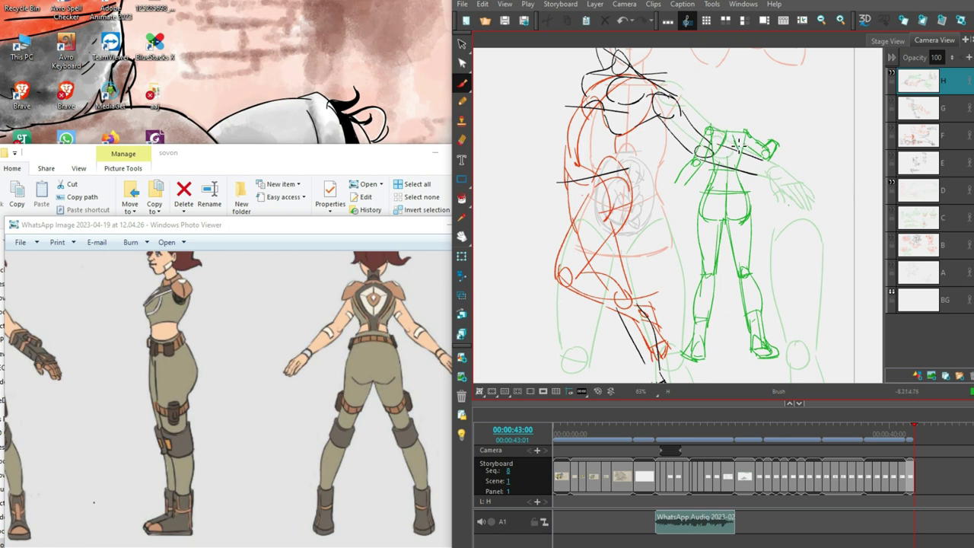
pyautogui.moveTo(850, 192); pyautogui.dragTo(847, 211)
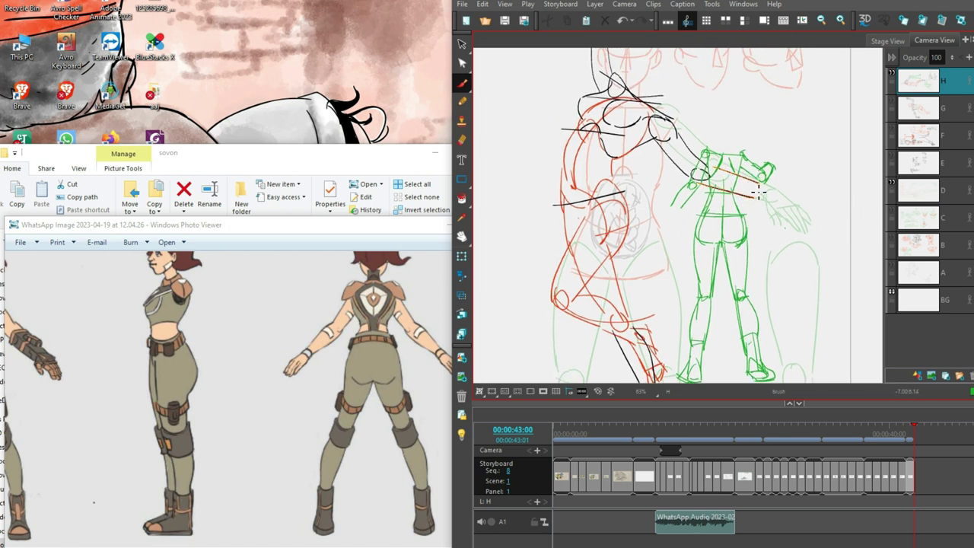
pyautogui.moveTo(697, 181); pyautogui.dragTo(709, 157)
# - Draw contour bands across both thighs of the back-view figure
pyautogui.scroll(-3, 824, 204)
pyautogui.scroll(2, 809, 196)
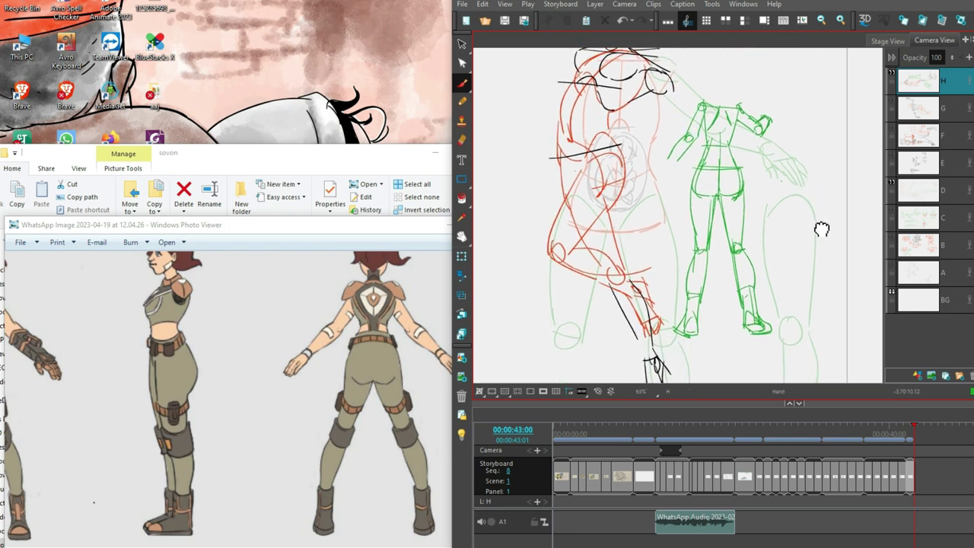
pyautogui.moveTo(714, 209); pyautogui.dragTo(717, 231)
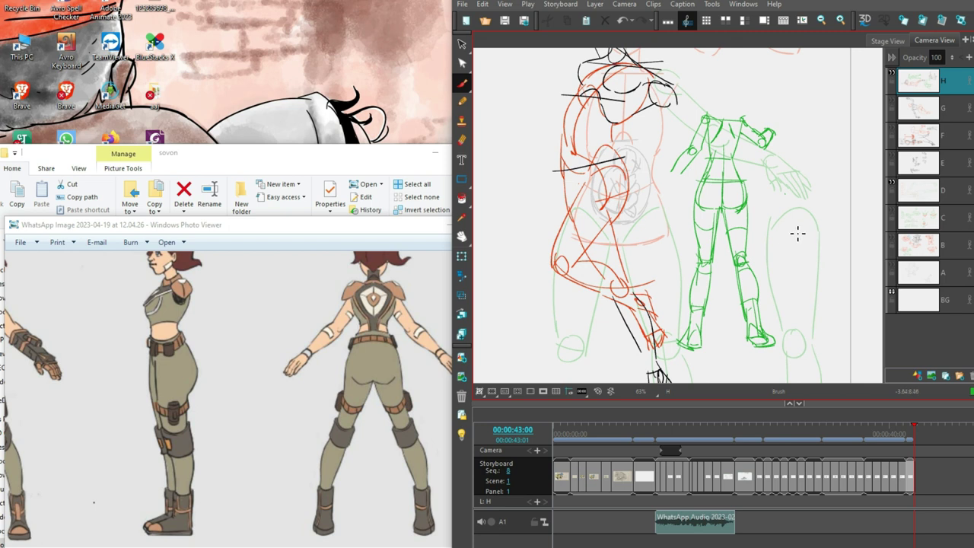
# - On a new layer above H, sketch a left-facing profile head's skull, eye area and nose beside the red heads
pyautogui.moveTo(318, 443); pyautogui.dragTo(423, 421)
pyautogui.click(902, 81)
pyautogui.moveTo(700, 318); pyautogui.dragTo(754, 371)
pyautogui.scroll(3, 827, 312)
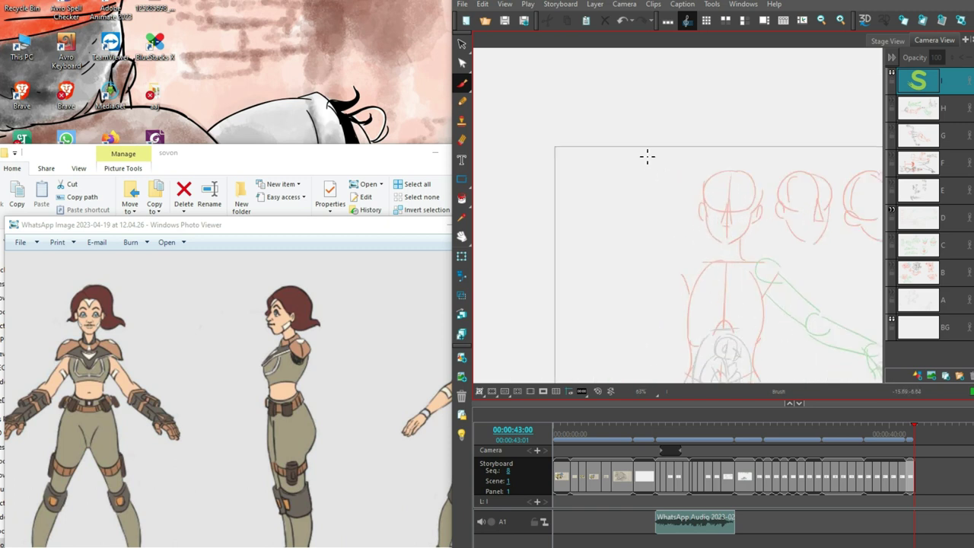
pyautogui.moveTo(649, 171); pyautogui.dragTo(641, 203)
pyautogui.moveTo(657, 169)
pyautogui.mouseDown()
pyautogui.moveTo(664, 208)
pyautogui.moveTo(670, 198)
pyautogui.moveTo(661, 204)
pyautogui.mouseUp()
pyautogui.hotkey('ctrl', 'z')
pyautogui.moveTo(627, 174); pyautogui.dragTo(616, 202)
pyautogui.moveTo(613, 195)
pyautogui.mouseDown()
pyautogui.moveTo(652, 194)
pyautogui.moveTo(640, 182)
pyautogui.moveTo(624, 188)
pyautogui.mouseUp()
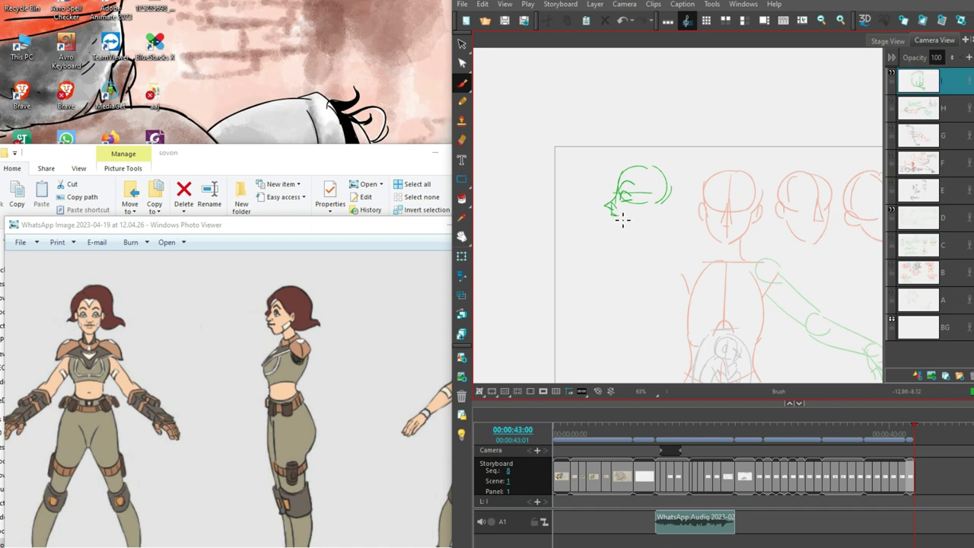
# - Complete the green profile head with mouth, jaw, ear and flipped-out hair
pyautogui.moveTo(613, 228); pyautogui.dragTo(637, 221)
pyautogui.moveTo(630, 180); pyautogui.dragTo(623, 188)
pyautogui.moveTo(618, 171); pyautogui.dragTo(668, 221)
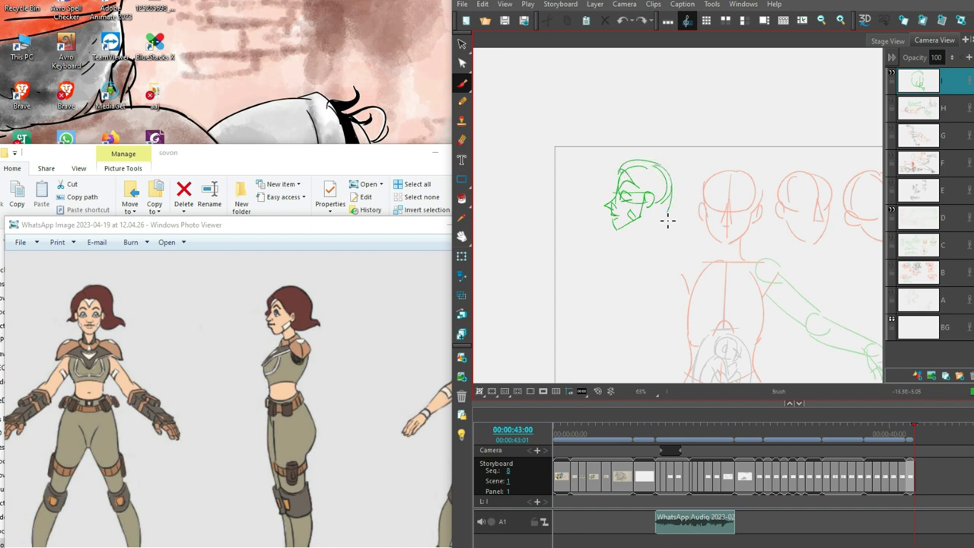
pyautogui.moveTo(667, 174)
pyautogui.mouseDown()
pyautogui.moveTo(682, 207)
pyautogui.moveTo(673, 225)
pyautogui.mouseUp()
pyautogui.moveTo(630, 172)
pyautogui.mouseDown()
pyautogui.moveTo(600, 190)
pyautogui.moveTo(607, 212)
pyautogui.mouseUp()
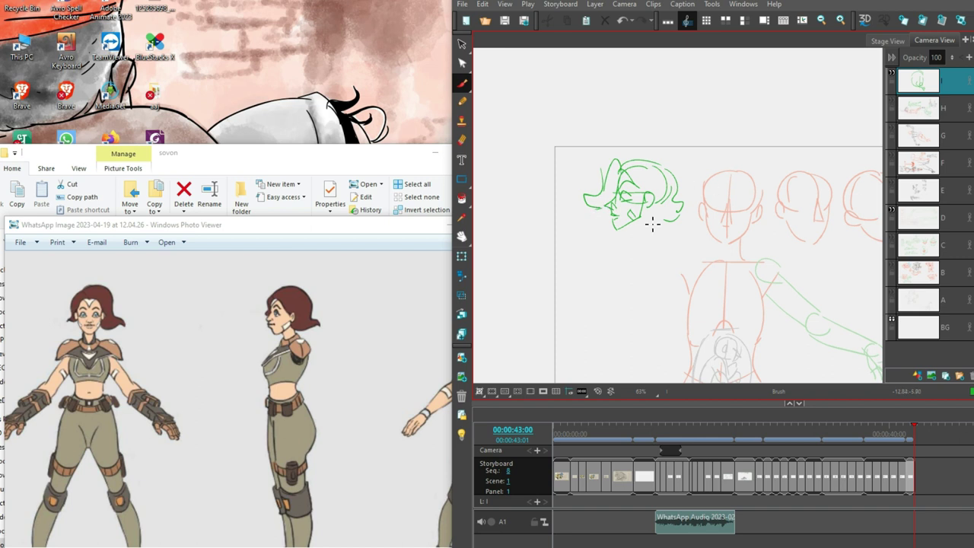
# - Sketch a three-quarter head below the green profile with black eyes, angled brows and a wavy hair outline
pyautogui.moveTo(688, 226)
pyautogui.mouseDown()
pyautogui.moveTo(629, 254)
pyautogui.moveTo(631, 243)
pyautogui.moveTo(644, 272)
pyautogui.mouseUp()
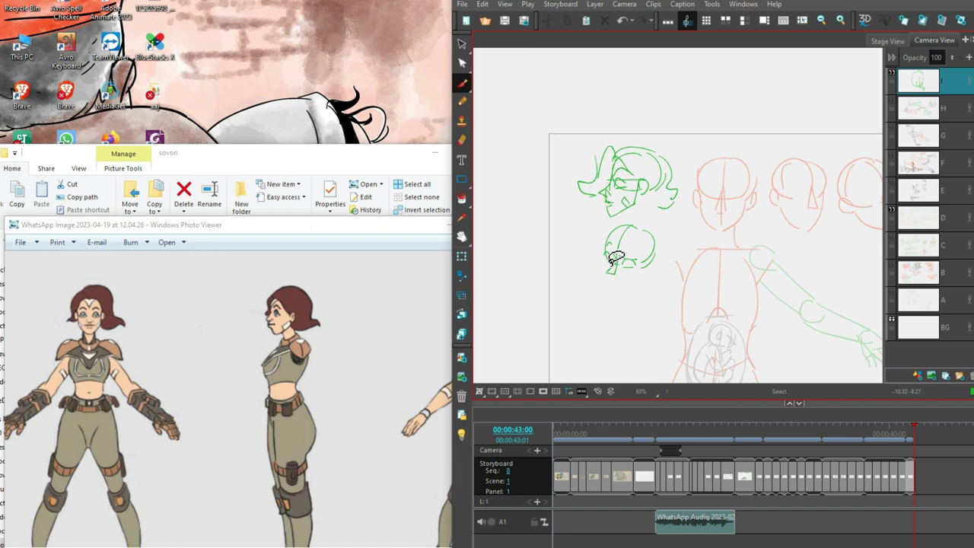
pyautogui.click(612, 270)
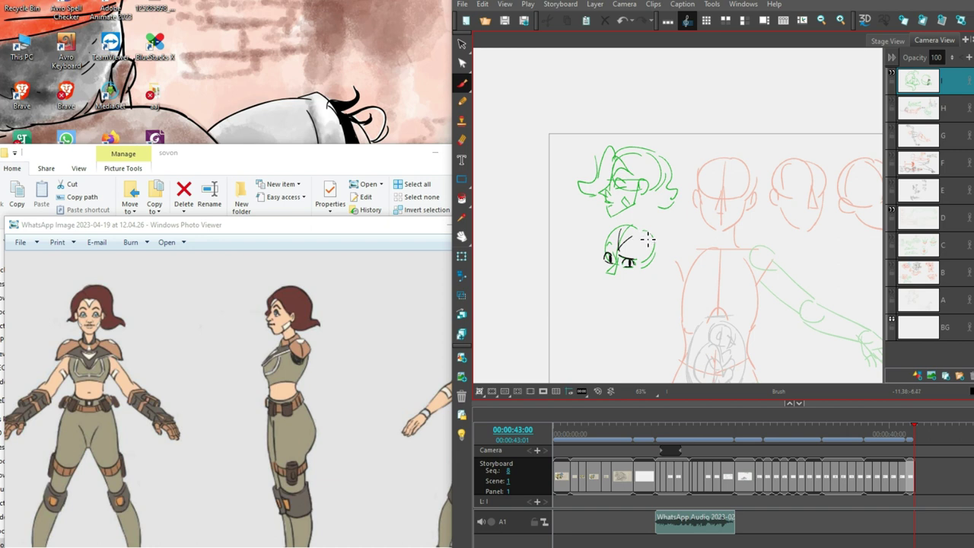
pyautogui.moveTo(629, 242)
pyautogui.mouseDown()
pyautogui.moveTo(592, 254)
pyautogui.moveTo(649, 267)
pyautogui.moveTo(651, 238)
pyautogui.moveTo(663, 266)
pyautogui.moveTo(655, 232)
pyautogui.moveTo(668, 261)
pyautogui.mouseUp()
pyautogui.moveTo(601, 254); pyautogui.dragTo(617, 293)
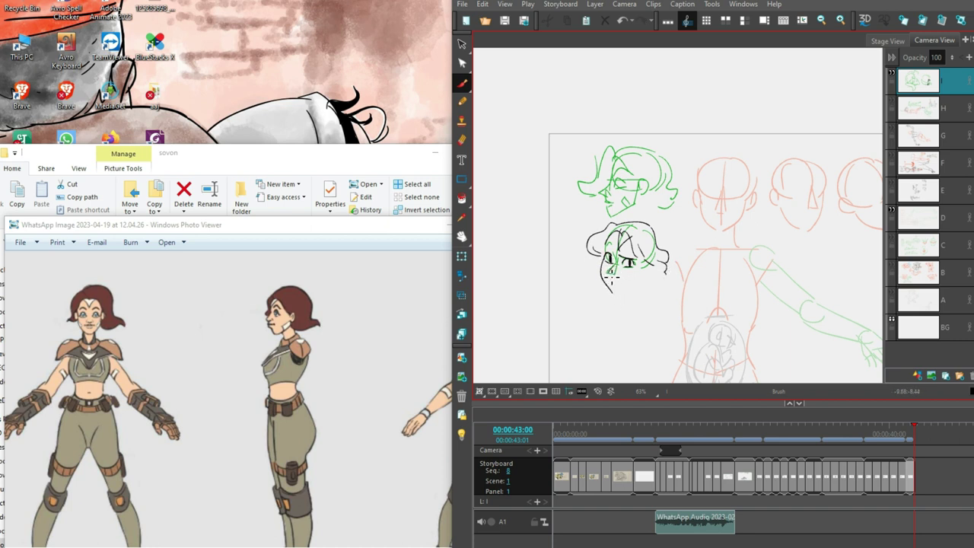
# - Finish the second head with a smiling mouth, jaw, ear and neck curves under the chin
pyautogui.moveTo(610, 285)
pyautogui.mouseDown()
pyautogui.moveTo(640, 283)
pyautogui.moveTo(643, 267)
pyautogui.moveTo(651, 272)
pyautogui.moveTo(623, 291)
pyautogui.moveTo(599, 280)
pyautogui.moveTo(614, 240)
pyautogui.mouseUp()
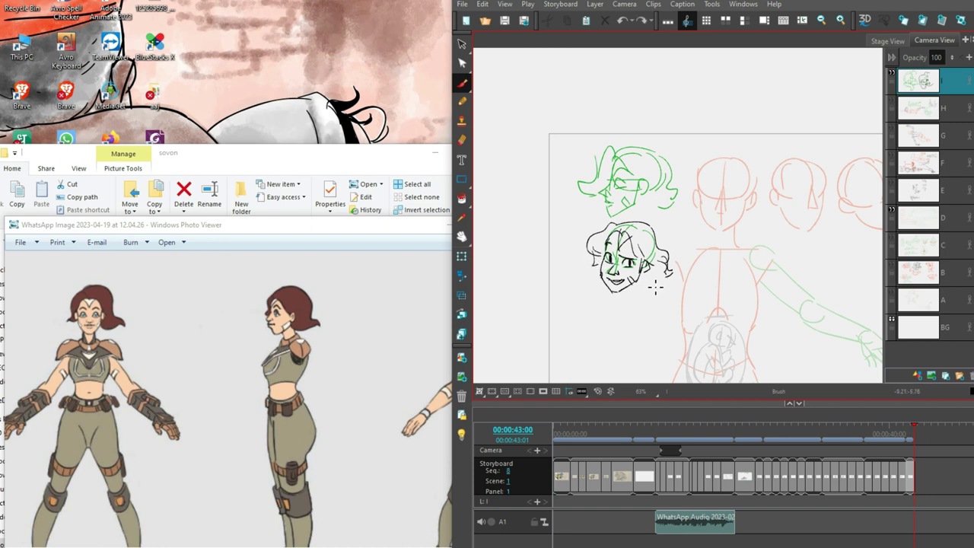
pyautogui.moveTo(628, 306)
pyautogui.mouseDown()
pyautogui.moveTo(635, 296)
pyautogui.moveTo(620, 303)
pyautogui.moveTo(639, 294)
pyautogui.mouseUp()
pyautogui.press('space')
pyautogui.moveTo(747, 292); pyautogui.dragTo(744, 260)
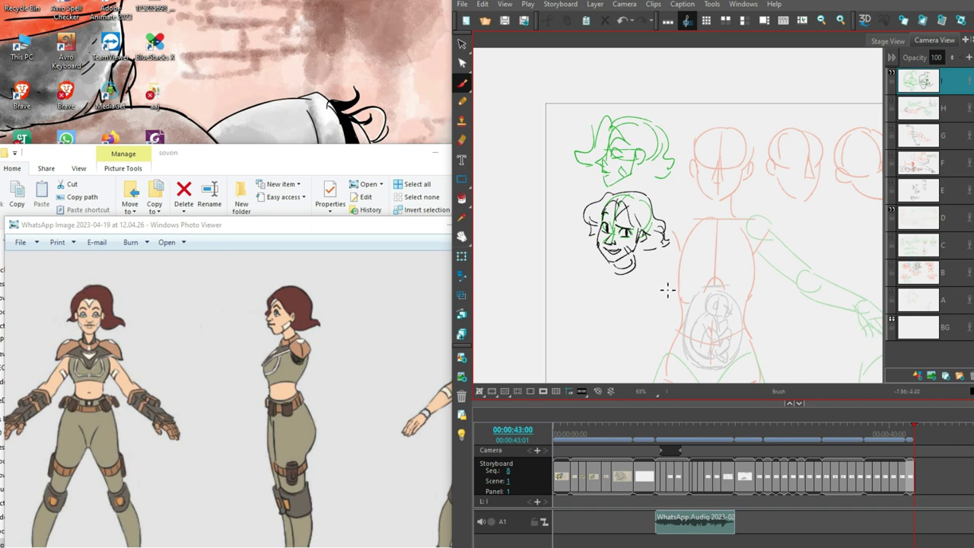
# - Start a third head below the smiling one with a round skull, curved centre line and one detailed eye
pyautogui.press('space')
pyautogui.moveTo(761, 307)
pyautogui.mouseDown()
pyautogui.moveTo(736, 281)
pyautogui.moveTo(749, 274)
pyautogui.mouseUp()
pyautogui.moveTo(606, 257); pyautogui.dragTo(580, 287)
pyautogui.moveTo(615, 255); pyautogui.dragTo(617, 292)
pyautogui.moveTo(585, 257)
pyautogui.mouseDown()
pyautogui.moveTo(593, 285)
pyautogui.moveTo(603, 277)
pyautogui.moveTo(601, 268)
pyautogui.moveTo(581, 283)
pyautogui.moveTo(600, 272)
pyautogui.moveTo(578, 275)
pyautogui.moveTo(601, 297)
pyautogui.moveTo(590, 280)
pyautogui.moveTo(592, 291)
pyautogui.moveTo(599, 284)
pyautogui.mouseUp()
pyautogui.hotkey('ctrl', 'z')
pyautogui.hotkey('ctrl', 'z')
pyautogui.hotkey('ctrl', 'z')
pyautogui.scroll(3, 585, 289)
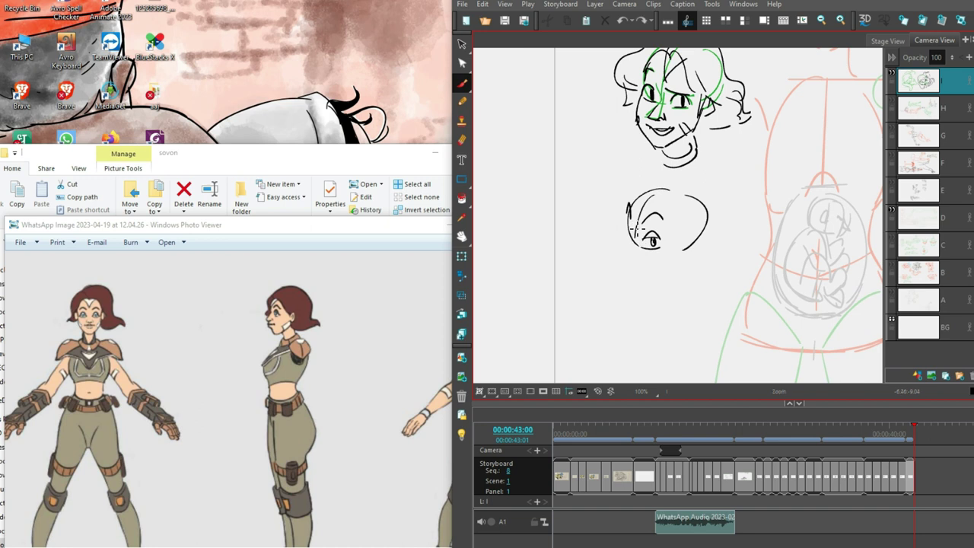
# - Draw the third head's far eye, nose, smiling mouth, jaw and ear
pyautogui.moveTo(633, 219)
pyautogui.mouseDown()
pyautogui.moveTo(618, 251)
pyautogui.moveTo(638, 253)
pyautogui.moveTo(621, 264)
pyautogui.mouseUp()
pyautogui.moveTo(635, 224)
pyautogui.mouseDown()
pyautogui.moveTo(642, 238)
pyautogui.moveTo(620, 247)
pyautogui.moveTo(642, 266)
pyautogui.moveTo(632, 267)
pyautogui.moveTo(657, 276)
pyautogui.moveTo(678, 247)
pyautogui.moveTo(684, 262)
pyautogui.moveTo(676, 258)
pyautogui.mouseUp()
pyautogui.hotkey('ctrl', 'z')
pyautogui.hotkey('ctrl', 'z')
pyautogui.hotkey('ctrl', 'z')
pyautogui.hotkey('ctrl', 'z')
pyautogui.hotkey('ctrl', 'z')
pyautogui.hotkey('ctrl', 'z')
pyautogui.hotkey('alt', 's')
pyautogui.hotkey('ctrl', 'z')
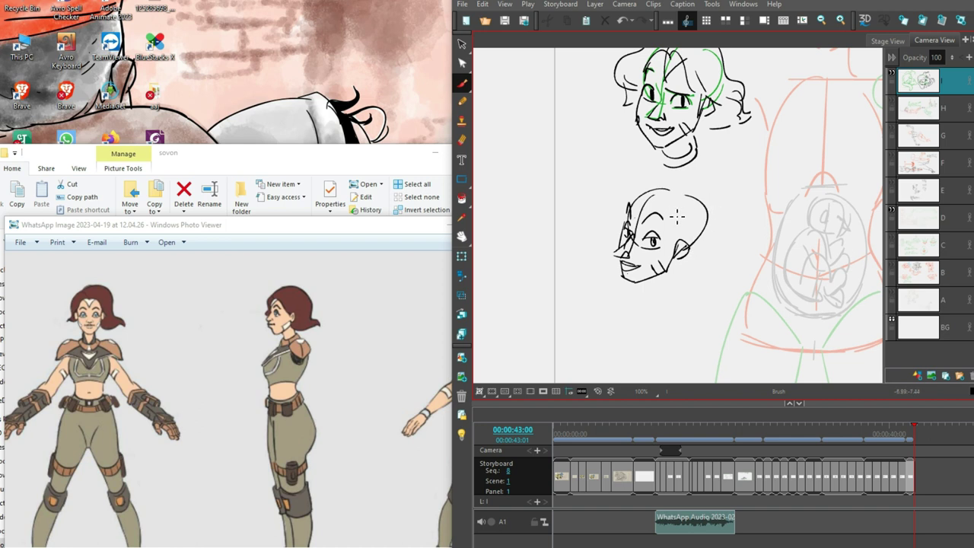
# - Add swept-back wavy hair around the third head, with curls beside the forehead and neck
pyautogui.moveTo(648, 198)
pyautogui.mouseDown()
pyautogui.moveTo(640, 222)
pyautogui.moveTo(660, 199)
pyautogui.moveTo(701, 246)
pyautogui.mouseUp()
pyautogui.moveTo(693, 195)
pyautogui.mouseDown()
pyautogui.moveTo(714, 224)
pyautogui.moveTo(688, 286)
pyautogui.mouseUp()
pyautogui.hotkey('ctrl', 'z')
pyautogui.moveTo(624, 270)
pyautogui.mouseDown()
pyautogui.moveTo(655, 281)
pyautogui.moveTo(633, 284)
pyautogui.moveTo(678, 263)
pyautogui.mouseUp()
pyautogui.hotkey('ctrl', 'z')
pyautogui.moveTo(632, 286)
pyautogui.mouseDown()
pyautogui.moveTo(676, 257)
pyautogui.moveTo(644, 278)
pyautogui.mouseUp()
pyautogui.scroll(-1, 686, 278)
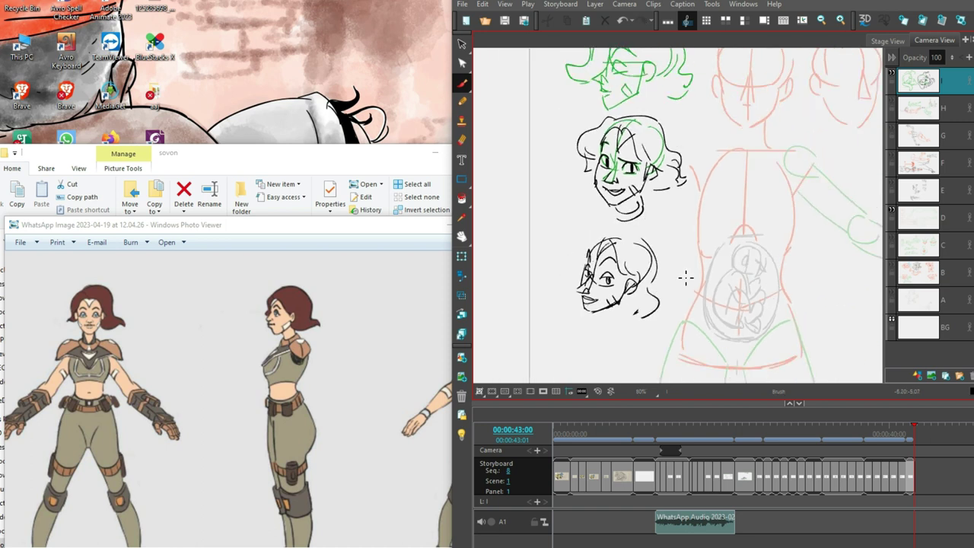
pyautogui.scroll(-1, 686, 277)
pyautogui.moveTo(641, 222)
pyautogui.mouseDown()
pyautogui.moveTo(601, 232)
pyautogui.moveTo(595, 250)
pyautogui.mouseUp()
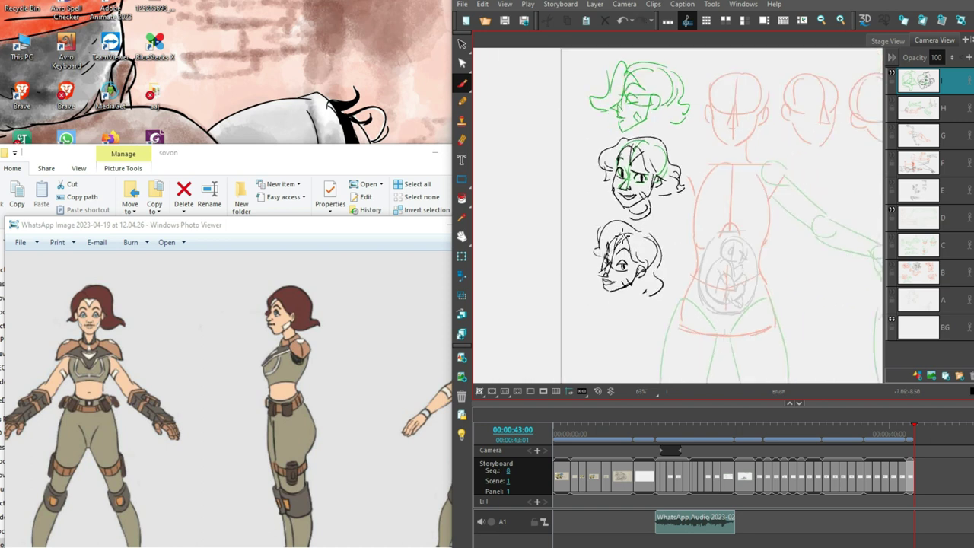
# - Sketch a fourth head facing right and upward with a round skull, eyes, nose and open frowning mouth
pyautogui.moveTo(667, 320)
pyautogui.mouseDown()
pyautogui.moveTo(628, 235)
pyautogui.moveTo(654, 344)
pyautogui.moveTo(688, 223)
pyautogui.moveTo(627, 259)
pyautogui.moveTo(667, 256)
pyautogui.moveTo(655, 262)
pyautogui.moveTo(674, 247)
pyautogui.mouseUp()
pyautogui.hotkey('ctrl', 'z')
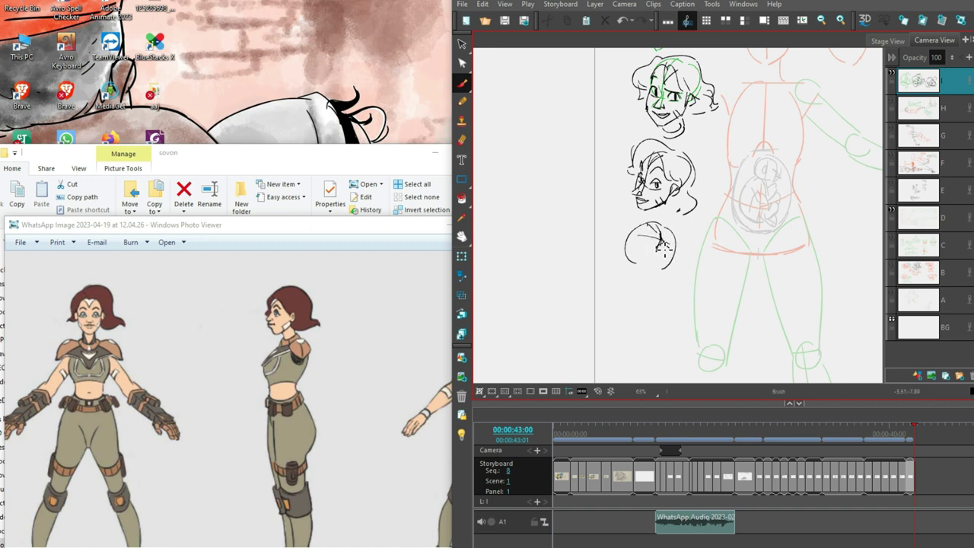
pyautogui.moveTo(648, 223); pyautogui.dragTo(659, 240)
pyautogui.moveTo(638, 242)
pyautogui.mouseDown()
pyautogui.moveTo(646, 230)
pyautogui.moveTo(653, 243)
pyautogui.mouseUp()
pyautogui.hotkey('ctrl', 'z')
pyautogui.moveTo(654, 248); pyautogui.dragTo(654, 259)
pyautogui.scroll(3, 696, 254)
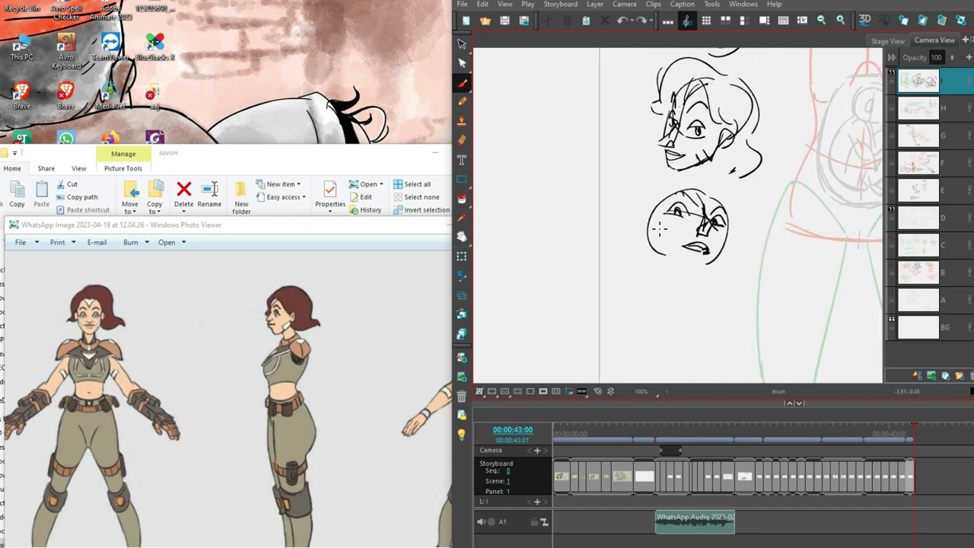
# - Add the ear, cheek line, jaw and chin to the fourth, upward-looking head
pyautogui.moveTo(669, 195)
pyautogui.mouseDown()
pyautogui.moveTo(659, 228)
pyautogui.moveTo(640, 239)
pyautogui.mouseUp()
pyautogui.hotkey('ctrl', 'z')
pyautogui.hotkey('ctrl', 'z')
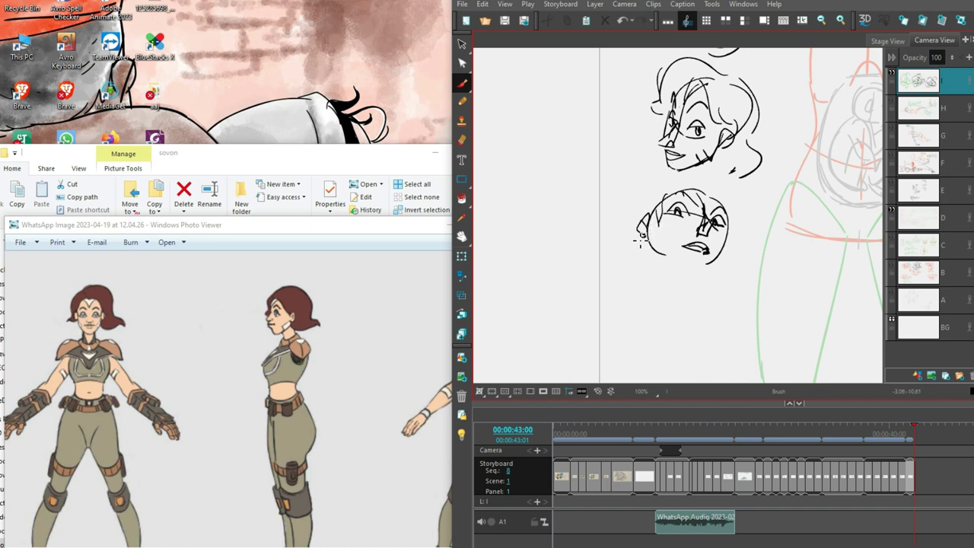
pyautogui.moveTo(730, 245); pyautogui.dragTo(724, 262)
pyautogui.moveTo(659, 216)
pyautogui.mouseDown()
pyautogui.moveTo(652, 253)
pyautogui.moveTo(664, 248)
pyautogui.moveTo(695, 279)
pyautogui.moveTo(715, 275)
pyautogui.mouseUp()
pyautogui.hotkey('ctrl', 'z')
pyautogui.hotkey('ctrl', 'z')
pyautogui.moveTo(729, 244); pyautogui.dragTo(714, 277)
pyautogui.hotkey('ctrl', 'z')
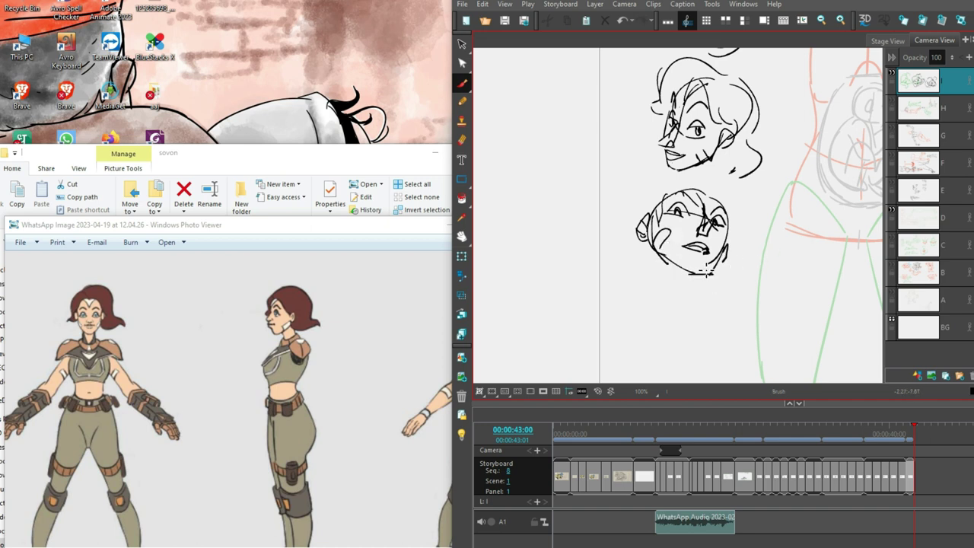
pyautogui.hotkey('ctrl', 'z')
pyautogui.moveTo(668, 222)
pyautogui.mouseDown()
pyautogui.moveTo(683, 240)
pyautogui.moveTo(676, 264)
pyautogui.mouseUp()
pyautogui.hotkey('ctrl', 'z')
pyautogui.hotkey('ctrl', 'z')
# - Draw loose hair curves around the fourth, upward-looking head
pyautogui.moveTo(729, 250); pyautogui.dragTo(717, 264)
pyautogui.moveTo(702, 186)
pyautogui.mouseDown()
pyautogui.moveTo(663, 179)
pyautogui.moveTo(635, 210)
pyautogui.moveTo(677, 184)
pyautogui.moveTo(649, 180)
pyautogui.moveTo(617, 251)
pyautogui.mouseUp()
pyautogui.moveTo(737, 197)
pyautogui.mouseDown()
pyautogui.moveTo(734, 294)
pyautogui.moveTo(758, 259)
pyautogui.moveTo(752, 223)
pyautogui.mouseUp()
# - Block in a fifth head on a cylindrical neck below the others, with curved guide lines across the face
pyautogui.scroll(-2, 741, 299)
pyautogui.scroll(1, 663, 270)
pyautogui.moveTo(689, 238)
pyautogui.mouseDown()
pyautogui.moveTo(706, 273)
pyautogui.moveTo(675, 272)
pyautogui.moveTo(714, 280)
pyautogui.moveTo(694, 282)
pyautogui.moveTo(697, 274)
pyautogui.moveTo(709, 287)
pyautogui.moveTo(701, 248)
pyautogui.moveTo(706, 265)
pyautogui.moveTo(668, 256)
pyautogui.moveTo(671, 278)
pyautogui.moveTo(690, 283)
pyautogui.moveTo(716, 259)
pyautogui.moveTo(703, 283)
pyautogui.mouseUp()
pyautogui.hotkey('ctrl', 'z')
pyautogui.hotkey('ctrl', 'z')
pyautogui.moveTo(672, 283); pyautogui.dragTo(697, 291)
pyautogui.moveTo(659, 256)
pyautogui.mouseDown()
pyautogui.moveTo(670, 312)
pyautogui.moveTo(685, 290)
pyautogui.moveTo(676, 300)
pyautogui.moveTo(697, 298)
pyautogui.moveTo(699, 313)
pyautogui.moveTo(675, 313)
pyautogui.moveTo(695, 293)
pyautogui.mouseUp()
pyautogui.hotkey('ctrl', 'z')
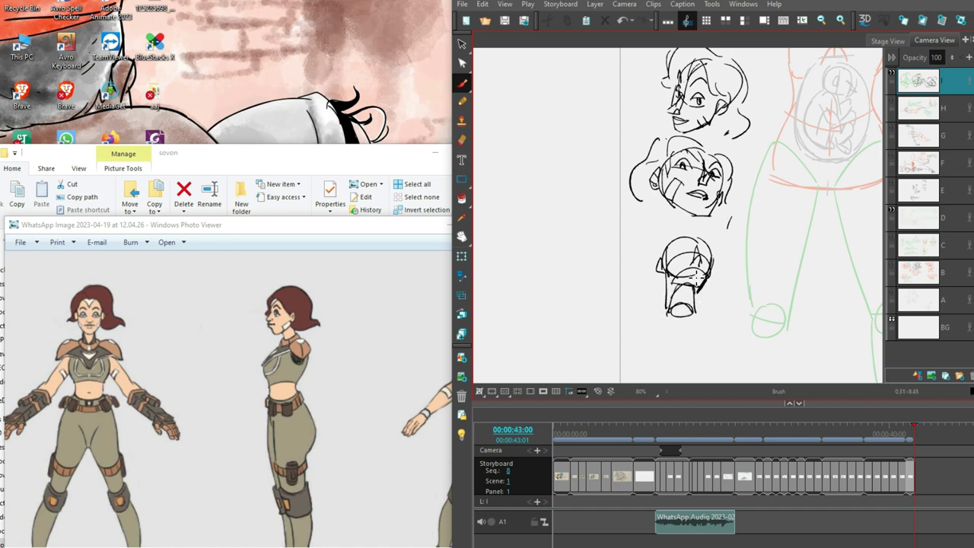
pyautogui.moveTo(672, 247)
pyautogui.mouseDown()
pyautogui.moveTo(713, 259)
pyautogui.moveTo(695, 241)
pyautogui.moveTo(705, 248)
pyautogui.mouseUp()
# - Sketch two small tilted skull constructions with wrap-around face guides left of the head column
pyautogui.moveTo(800, 262); pyautogui.dragTo(754, 289)
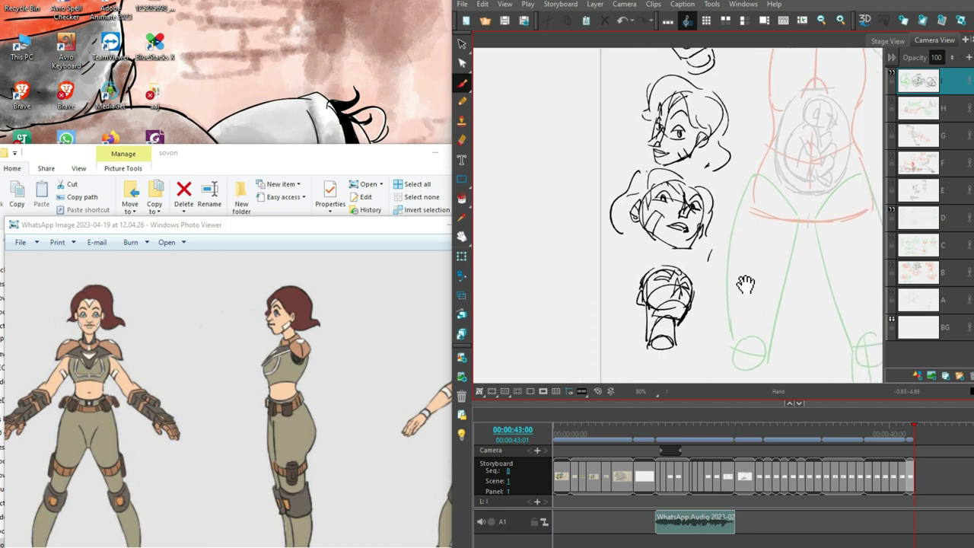
pyautogui.moveTo(674, 299); pyautogui.dragTo(686, 381)
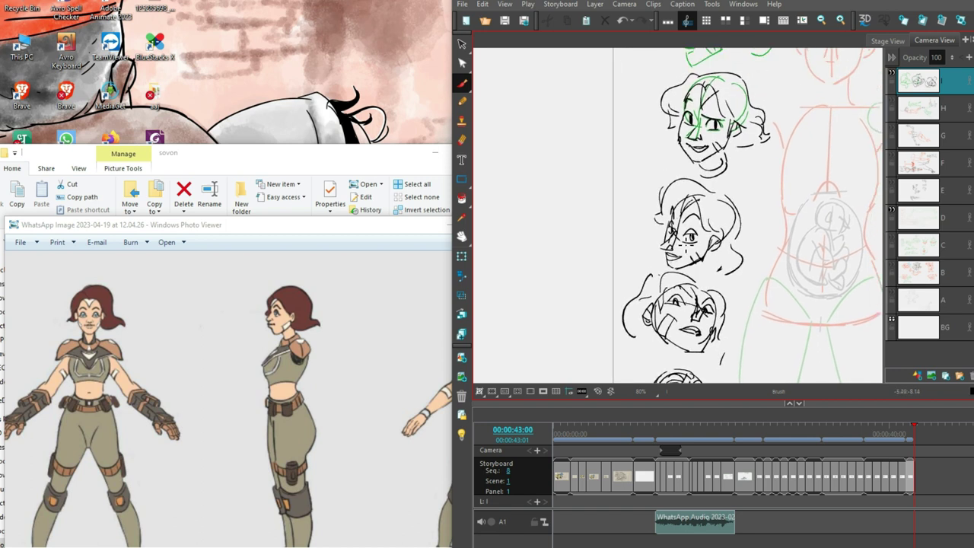
pyautogui.moveTo(598, 229)
pyautogui.mouseDown()
pyautogui.moveTo(640, 228)
pyautogui.moveTo(597, 242)
pyautogui.moveTo(635, 248)
pyautogui.moveTo(636, 230)
pyautogui.mouseUp()
pyautogui.moveTo(800, 263)
pyautogui.mouseDown()
pyautogui.moveTo(734, 319)
pyautogui.moveTo(764, 254)
pyautogui.moveTo(863, 217)
pyautogui.mouseUp()
pyautogui.moveTo(622, 257)
pyautogui.mouseDown()
pyautogui.moveTo(662, 237)
pyautogui.moveTo(626, 255)
pyautogui.moveTo(615, 274)
pyautogui.moveTo(627, 246)
pyautogui.moveTo(618, 261)
pyautogui.moveTo(627, 267)
pyautogui.moveTo(650, 259)
pyautogui.moveTo(625, 273)
pyautogui.moveTo(646, 269)
pyautogui.moveTo(638, 273)
pyautogui.moveTo(652, 237)
pyautogui.moveTo(647, 269)
pyautogui.mouseUp()
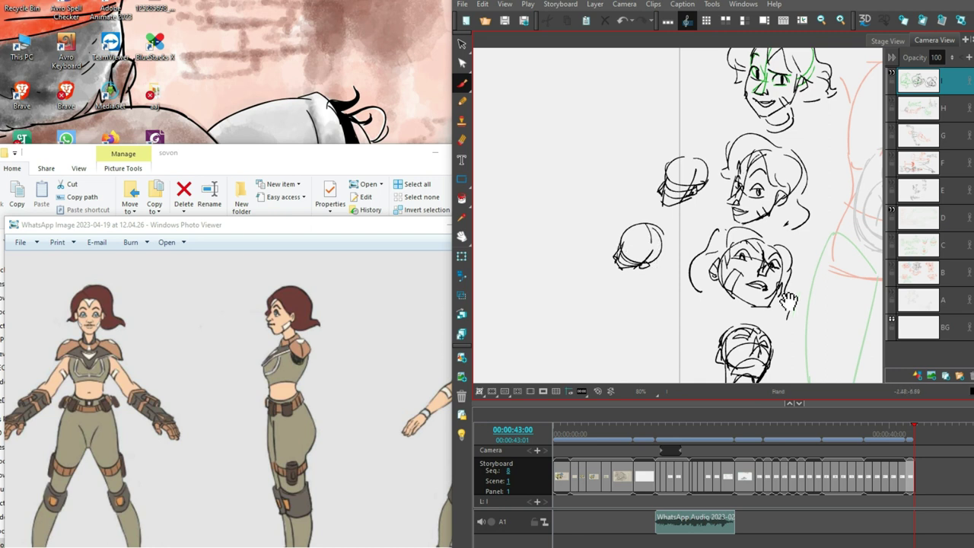
# - Select all the head sketches on the current layer and move them right, into the frame
pyautogui.scroll(-1, 787, 244)
pyautogui.scroll(-5, 853, 242)
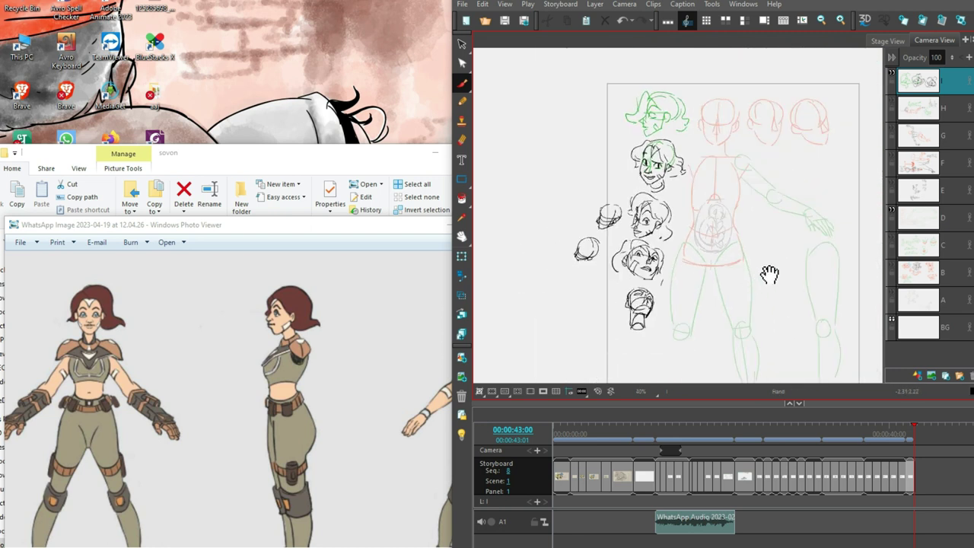
pyautogui.moveTo(660, 105)
pyautogui.mouseDown()
pyautogui.moveTo(532, 426)
pyautogui.moveTo(656, 100)
pyautogui.mouseUp()
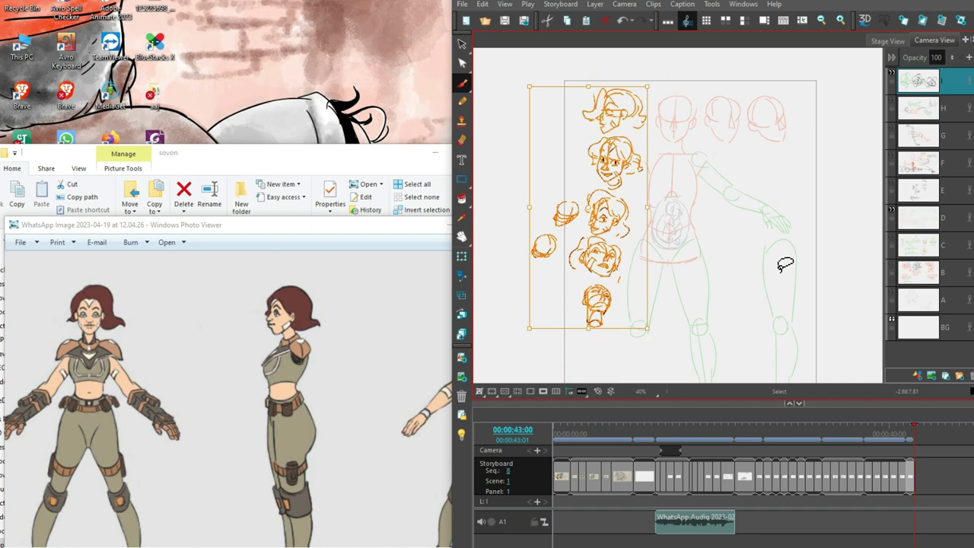
pyautogui.moveTo(620, 263); pyautogui.dragTo(656, 263)
pyautogui.click(772, 224)
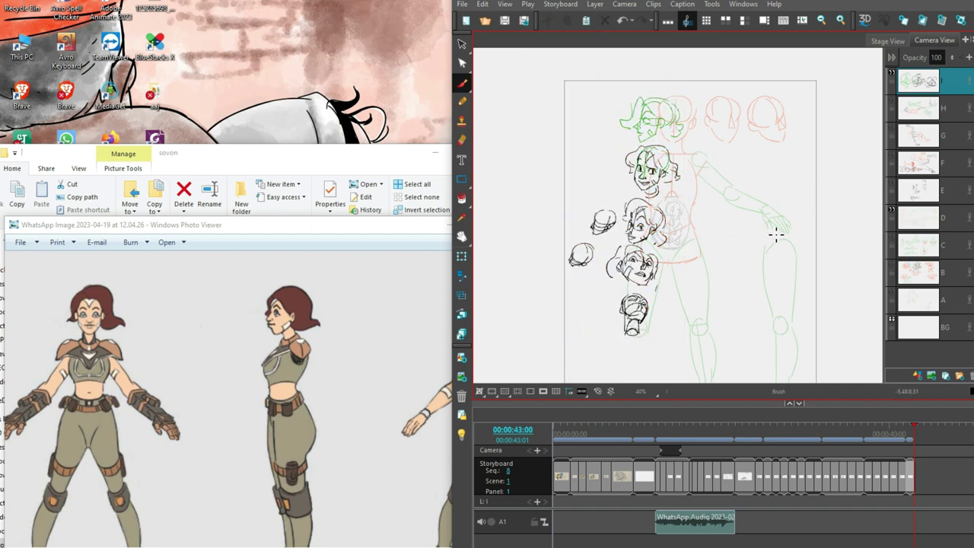
# - Move the two small skull constructions to the right of the head column and enlarge them
pyautogui.moveTo(739, 261); pyautogui.dragTo(806, 260)
pyautogui.moveTo(689, 217)
pyautogui.mouseDown()
pyautogui.moveTo(635, 276)
pyautogui.moveTo(689, 217)
pyautogui.moveTo(703, 242)
pyautogui.moveTo(806, 223)
pyautogui.moveTo(764, 267)
pyautogui.mouseUp()
pyautogui.hotkey('alt', 'b')
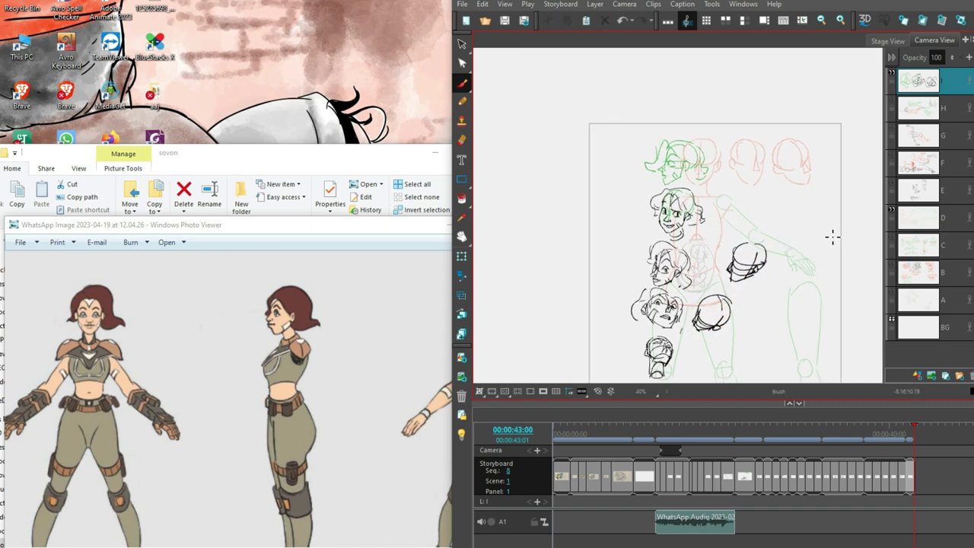
pyautogui.scroll(2, 822, 253)
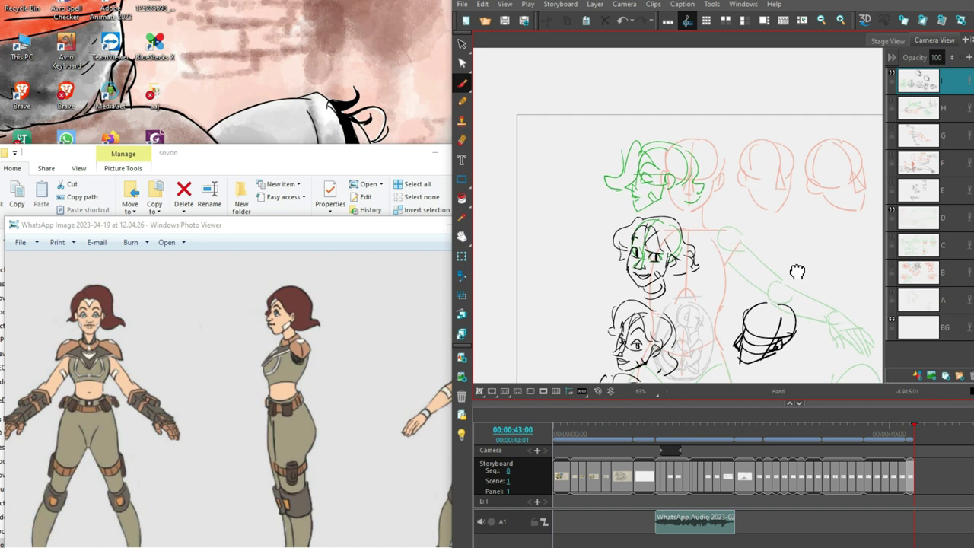
pyautogui.moveTo(806, 202); pyautogui.dragTo(812, 234)
pyautogui.hotkey('ctrl', 'z')
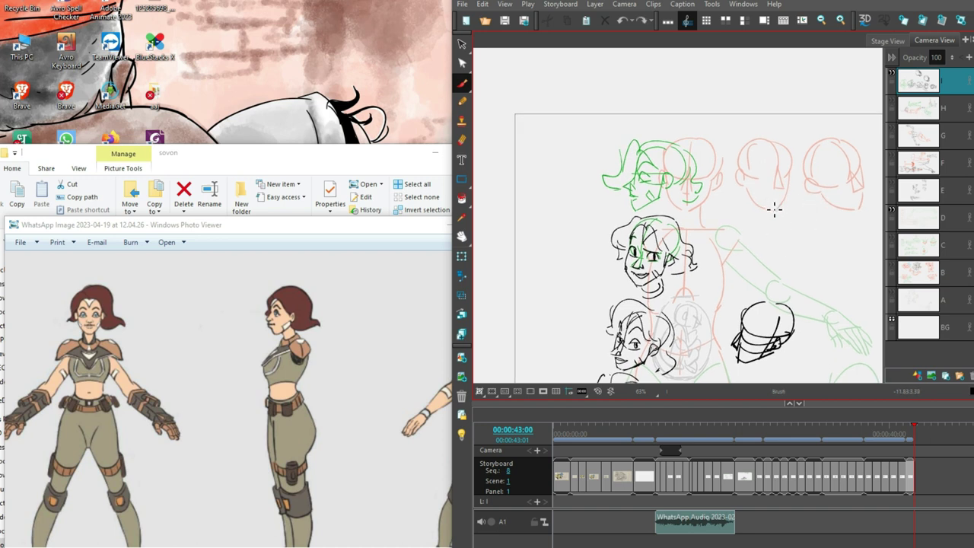
pyautogui.moveTo(641, 140); pyautogui.dragTo(630, 210)
pyautogui.hotkey('ctrl', 'z')
# - Draw a left-facing profile head beside the green profile, with brow, eye, nose, lips, jaw and ear
pyautogui.moveTo(642, 235); pyautogui.dragTo(663, 235)
pyautogui.hotkey('alt', 's')
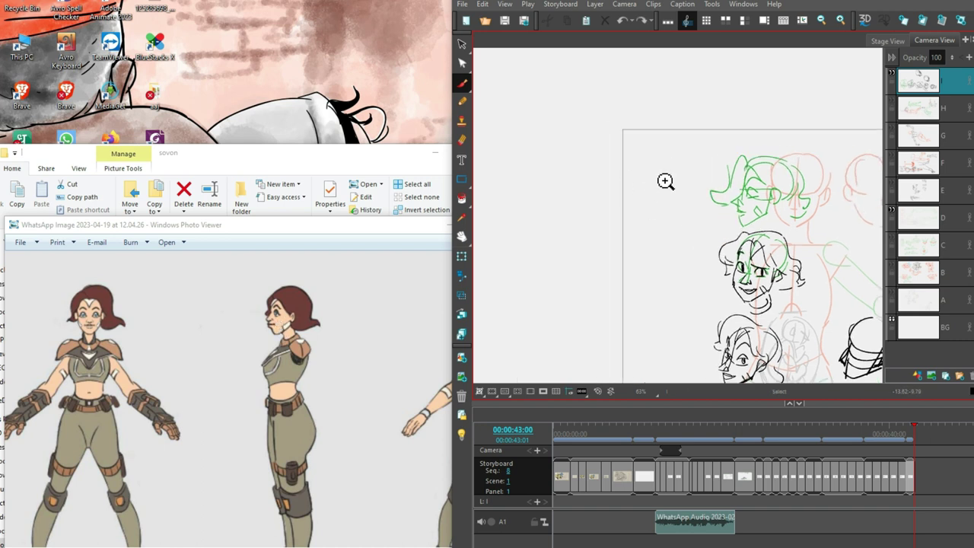
pyautogui.hotkey('alt', 'b')
pyautogui.moveTo(662, 162)
pyautogui.mouseDown()
pyautogui.moveTo(654, 193)
pyautogui.moveTo(675, 192)
pyautogui.moveTo(653, 204)
pyautogui.mouseUp()
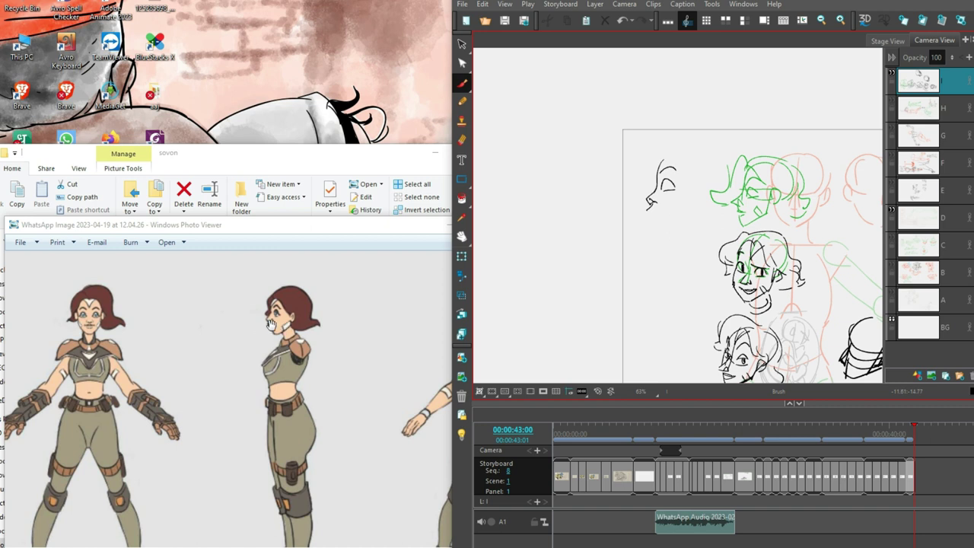
pyautogui.moveTo(653, 202)
pyautogui.mouseDown()
pyautogui.moveTo(655, 223)
pyautogui.moveTo(669, 233)
pyautogui.moveTo(692, 220)
pyautogui.moveTo(669, 194)
pyautogui.moveTo(668, 185)
pyautogui.moveTo(691, 185)
pyautogui.moveTo(679, 158)
pyautogui.moveTo(669, 166)
pyautogui.moveTo(697, 198)
pyautogui.moveTo(707, 191)
pyautogui.moveTo(688, 177)
pyautogui.moveTo(709, 219)
pyautogui.moveTo(649, 245)
pyautogui.mouseUp()
pyautogui.scroll(-2, 685, 217)
# - Sketch a second head beneath the new profile with a round skull, centre line, simple eyes, nose and mouth
pyautogui.moveTo(659, 207)
pyautogui.mouseDown()
pyautogui.moveTo(674, 241)
pyautogui.moveTo(641, 245)
pyautogui.mouseUp()
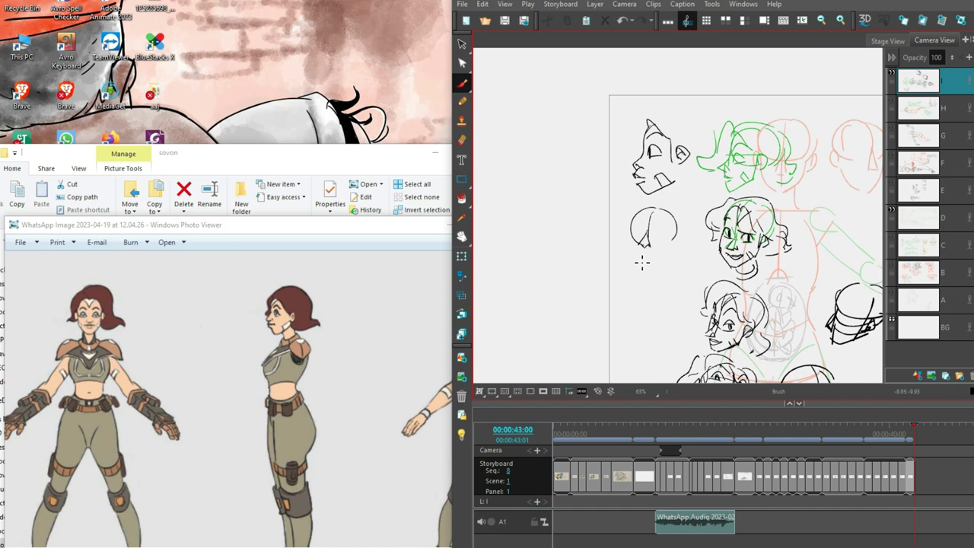
pyautogui.moveTo(645, 236)
pyautogui.mouseDown()
pyautogui.moveTo(648, 266)
pyautogui.moveTo(668, 254)
pyautogui.moveTo(638, 229)
pyautogui.moveTo(647, 274)
pyautogui.moveTo(642, 249)
pyautogui.moveTo(653, 263)
pyautogui.moveTo(675, 241)
pyautogui.moveTo(662, 226)
pyautogui.moveTo(645, 232)
pyautogui.moveTo(661, 236)
pyautogui.moveTo(640, 232)
pyautogui.moveTo(677, 242)
pyautogui.mouseUp()
pyautogui.hotkey('ctrl', 'z')
pyautogui.hotkey('ctrl', 'z')
pyautogui.hotkey('ctrl', 'z')
pyautogui.moveTo(645, 207)
pyautogui.mouseDown()
pyautogui.moveTo(678, 216)
pyautogui.moveTo(652, 216)
pyautogui.moveTo(663, 227)
pyautogui.moveTo(682, 216)
pyautogui.moveTo(685, 239)
pyautogui.mouseUp()
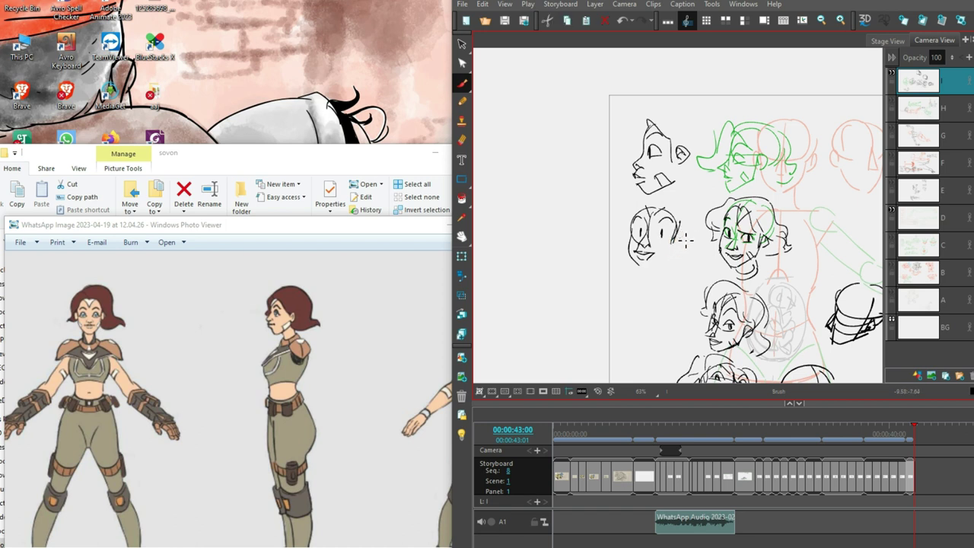
# - Finish the new column's second head with its ear, cheeks and jawline
pyautogui.moveTo(677, 238); pyautogui.dragTo(686, 249)
pyautogui.moveTo(629, 228)
pyautogui.mouseDown()
pyautogui.moveTo(632, 248)
pyautogui.moveTo(692, 260)
pyautogui.moveTo(671, 261)
pyautogui.mouseUp()
pyautogui.scroll(-2, 738, 254)
pyautogui.moveTo(659, 236)
pyautogui.mouseDown()
pyautogui.moveTo(635, 271)
pyautogui.moveTo(682, 271)
pyautogui.mouseUp()
pyautogui.hotkey('ctrl', 'z')
# - Start a third head in the new column with a round skull, curved centre line, eyes, nose and upper lip
pyautogui.scroll(-2, 776, 201)
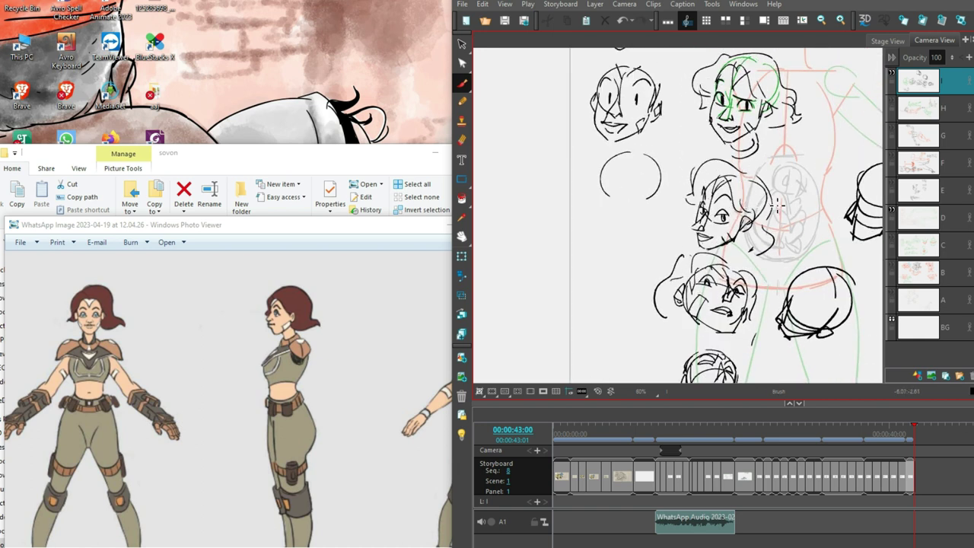
pyautogui.scroll(2, 685, 221)
pyautogui.moveTo(646, 186)
pyautogui.mouseDown()
pyautogui.moveTo(621, 225)
pyautogui.moveTo(652, 230)
pyautogui.mouseUp()
pyautogui.moveTo(617, 199)
pyautogui.mouseDown()
pyautogui.moveTo(661, 214)
pyautogui.moveTo(643, 230)
pyautogui.moveTo(613, 228)
pyautogui.moveTo(629, 254)
pyautogui.mouseUp()
pyautogui.hotkey('ctrl', 'z')
pyautogui.hotkey('ctrl', 'z')
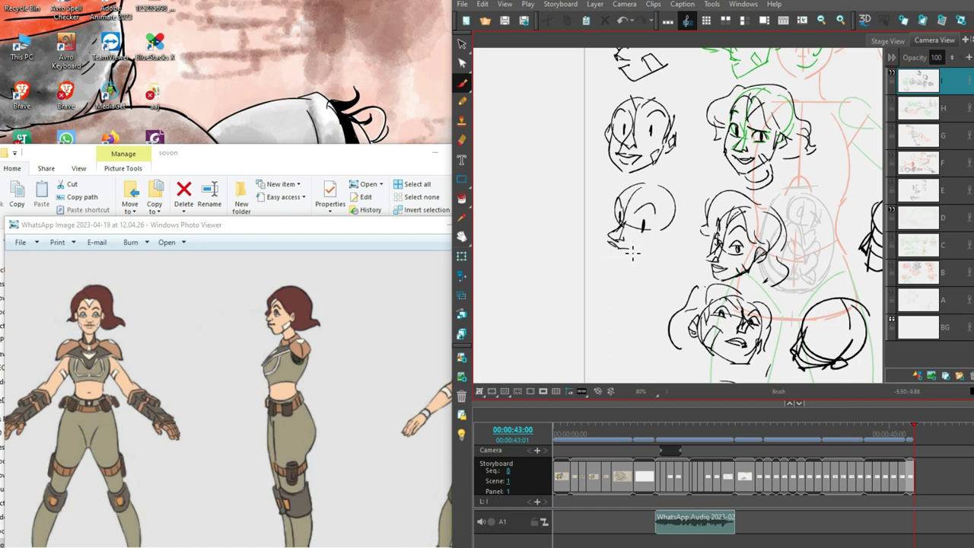
# - Complete the three-quarter head sketch in the page's first column with a mouth, jaw, ear and hairline
pyautogui.moveTo(609, 210)
pyautogui.mouseDown()
pyautogui.moveTo(601, 240)
pyautogui.moveTo(614, 254)
pyautogui.moveTo(660, 251)
pyautogui.mouseUp()
pyautogui.hotkey('ctrl', 'z')
pyautogui.hotkey('alt', 's')
pyautogui.press('Delete')
pyautogui.hotkey('alt', 'b')
pyautogui.moveTo(641, 197)
pyautogui.mouseDown()
pyautogui.moveTo(633, 192)
pyautogui.moveTo(656, 189)
pyautogui.mouseUp()
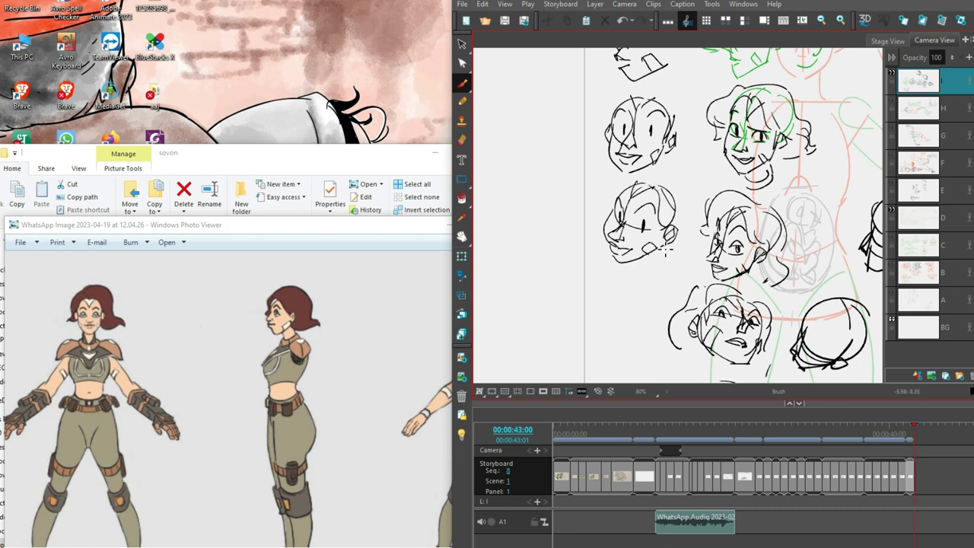
# - Sketch a smaller face below the three-quarter head with a curved skull outline, nose and open mouth
pyautogui.scroll(-3, 666, 256)
pyautogui.moveTo(635, 198)
pyautogui.mouseDown()
pyautogui.moveTo(604, 242)
pyautogui.moveTo(661, 238)
pyautogui.moveTo(654, 212)
pyautogui.moveTo(668, 225)
pyautogui.moveTo(640, 223)
pyautogui.moveTo(662, 224)
pyautogui.mouseUp()
pyautogui.hotkey('ctrl', 'z')
pyautogui.hotkey('ctrl', 'z')
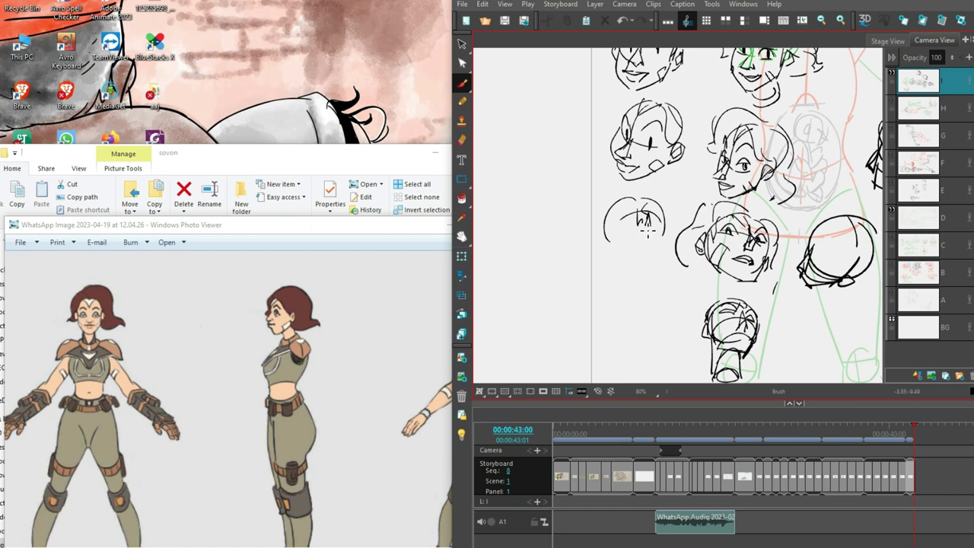
pyautogui.moveTo(644, 226)
pyautogui.mouseDown()
pyautogui.moveTo(632, 228)
pyautogui.moveTo(652, 238)
pyautogui.mouseUp()
pyautogui.moveTo(642, 277)
pyautogui.mouseDown()
pyautogui.moveTo(658, 291)
pyautogui.moveTo(641, 294)
pyautogui.moveTo(656, 285)
pyautogui.mouseUp()
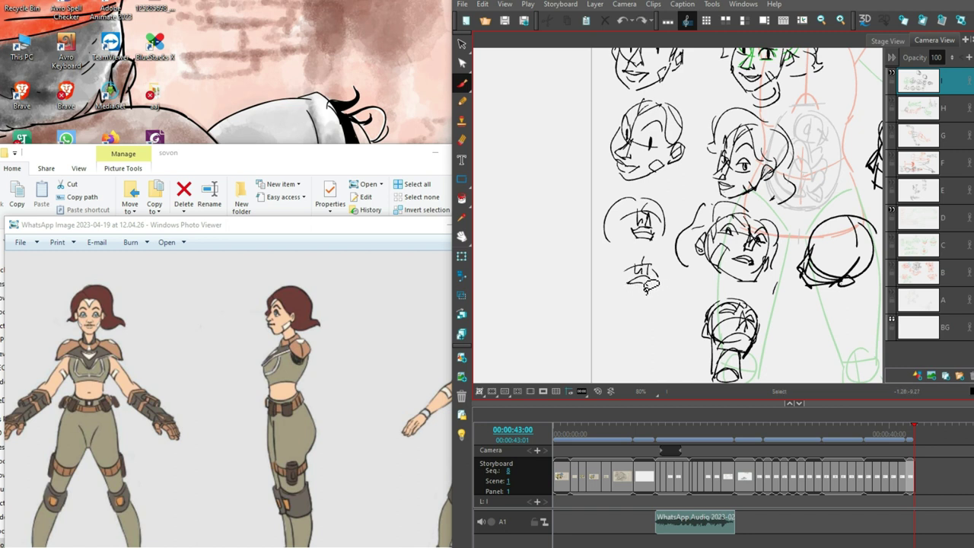
# - Redraw the lowest small mouth study with full lips under the nose and a rounded jaw outline
pyautogui.hotkey('ctrl', 'z')
pyautogui.hotkey('ctrl', 'z')
pyautogui.moveTo(625, 286); pyautogui.dragTo(641, 293)
pyautogui.moveTo(659, 262)
pyautogui.mouseDown()
pyautogui.moveTo(663, 301)
pyautogui.moveTo(617, 295)
pyautogui.mouseUp()
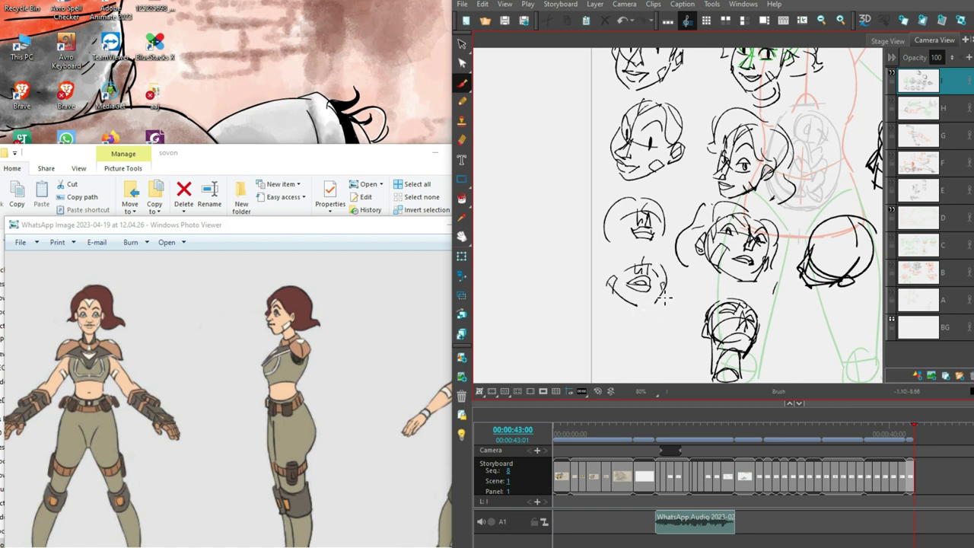
# - Examine the whole page of head sketches and compare it with the poses on layer H by toggling layer visibility
pyautogui.press('space')
pyautogui.scroll(-3, 797, 255)
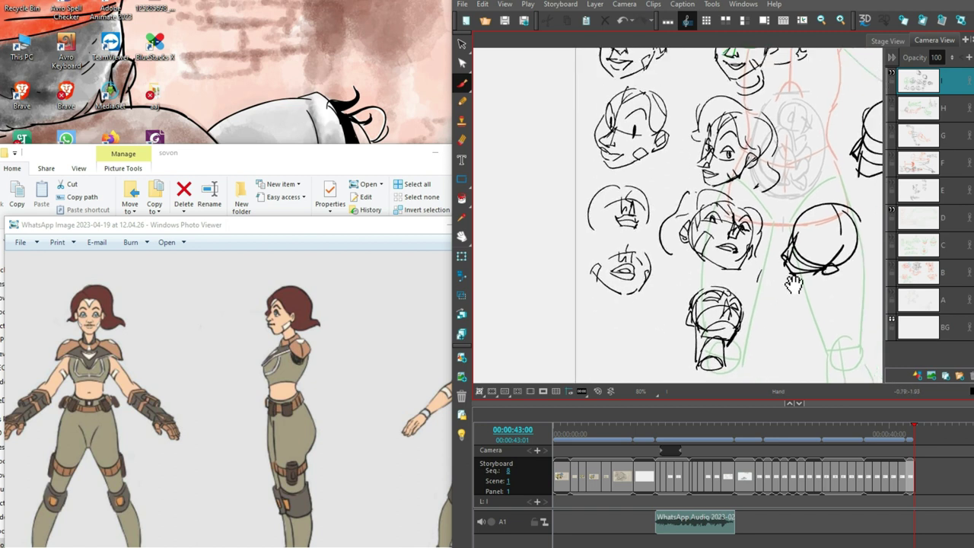
pyautogui.scroll(-2, 797, 248)
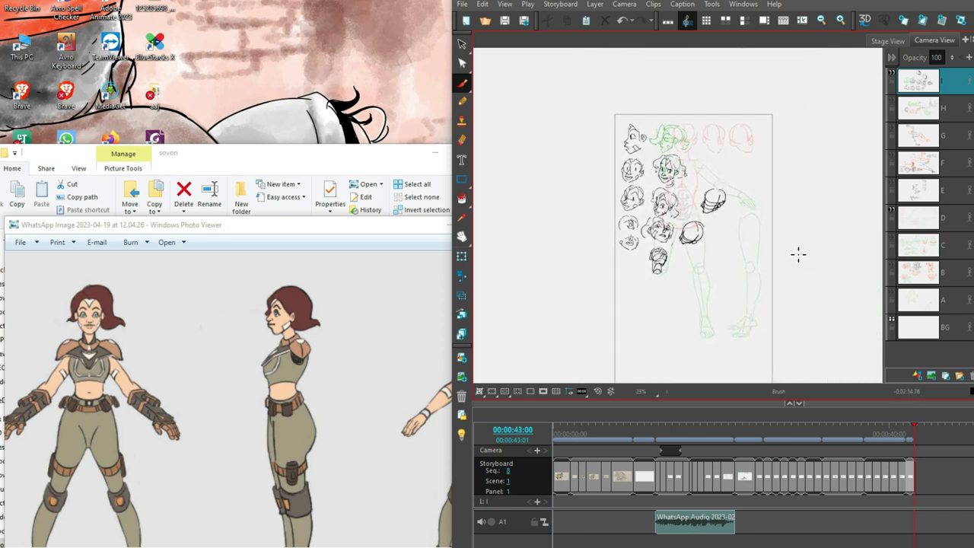
pyautogui.scroll(-1, 838, 192)
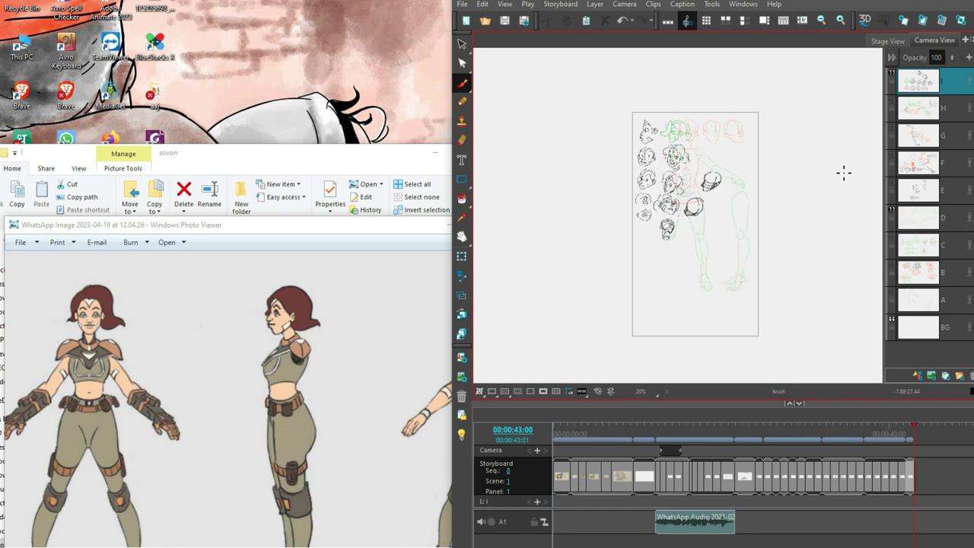
pyautogui.click(893, 74)
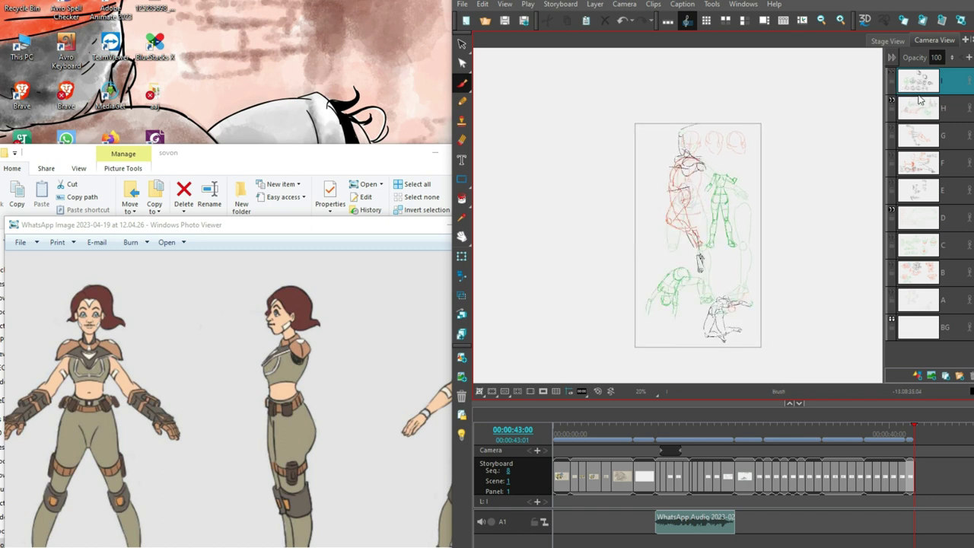
pyautogui.click(894, 74)
pyautogui.hotkey('ctrl', 'a')
pyautogui.click(815, 170)
pyautogui.scroll(3, 807, 211)
pyautogui.scroll(-4, 819, 192)
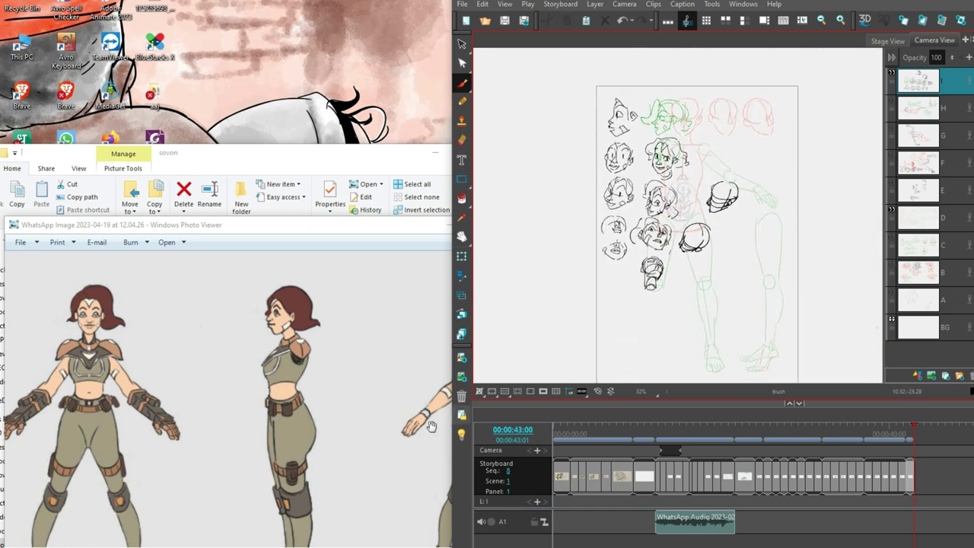
# - Show the next reference image in Windows Photo Viewer, and in the storyboard program hide the old sketches and add a new layer
pyautogui.click(431, 426)
pyautogui.press('Right')
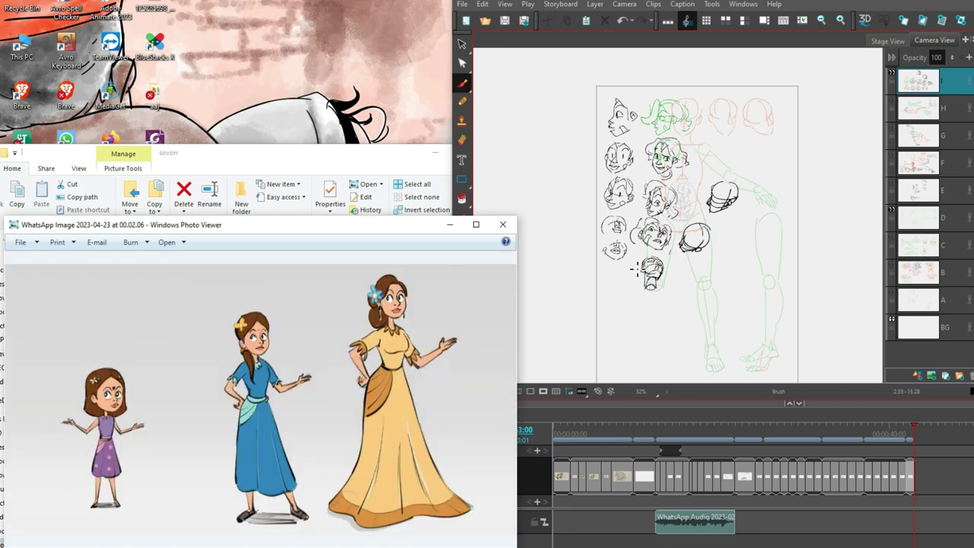
pyautogui.click(907, 86)
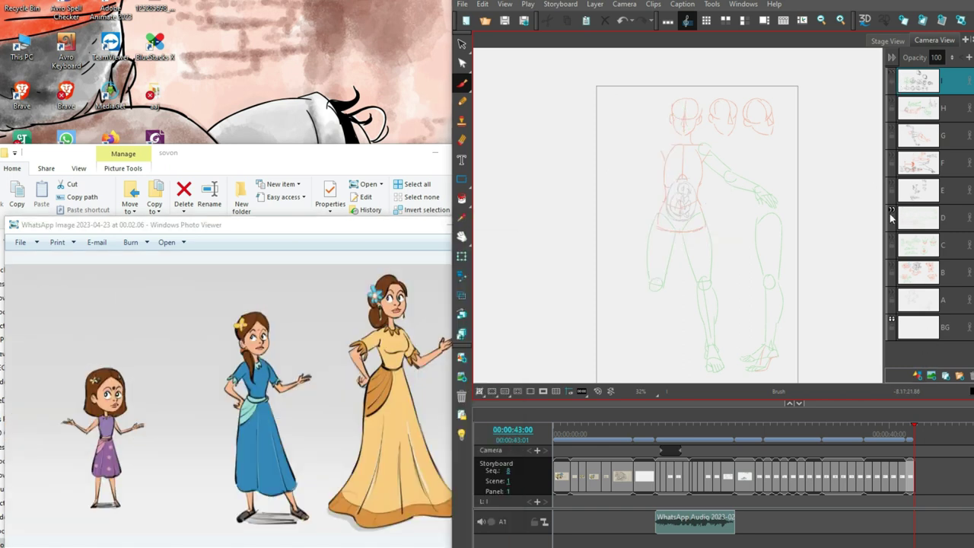
pyautogui.click(917, 376)
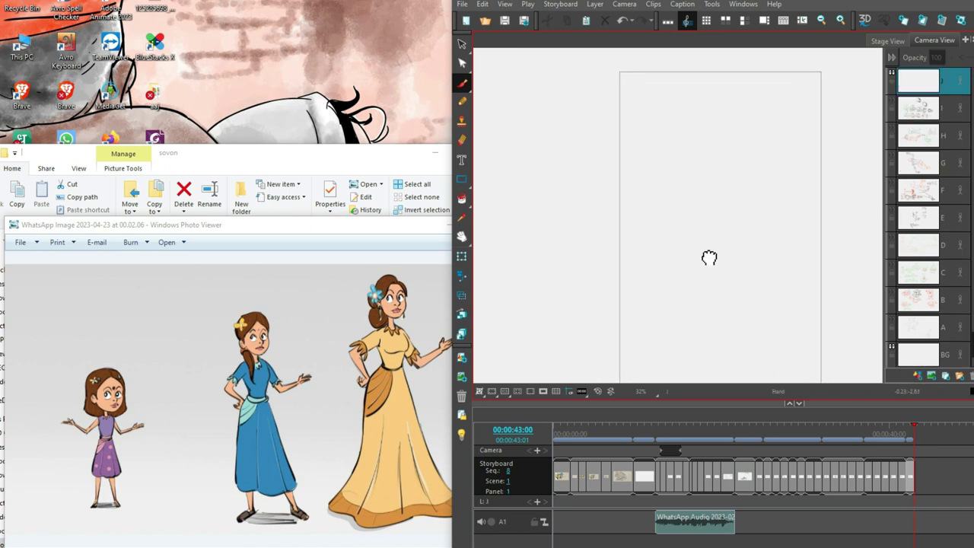
# - Sketch a round front-view head with a vertical centre line, eye line, nose and two arched eyebrows
pyautogui.moveTo(661, 128)
pyautogui.mouseDown()
pyautogui.moveTo(676, 163)
pyautogui.moveTo(662, 178)
pyautogui.moveTo(670, 150)
pyautogui.moveTo(664, 182)
pyautogui.mouseUp()
pyautogui.scroll(3, 673, 162)
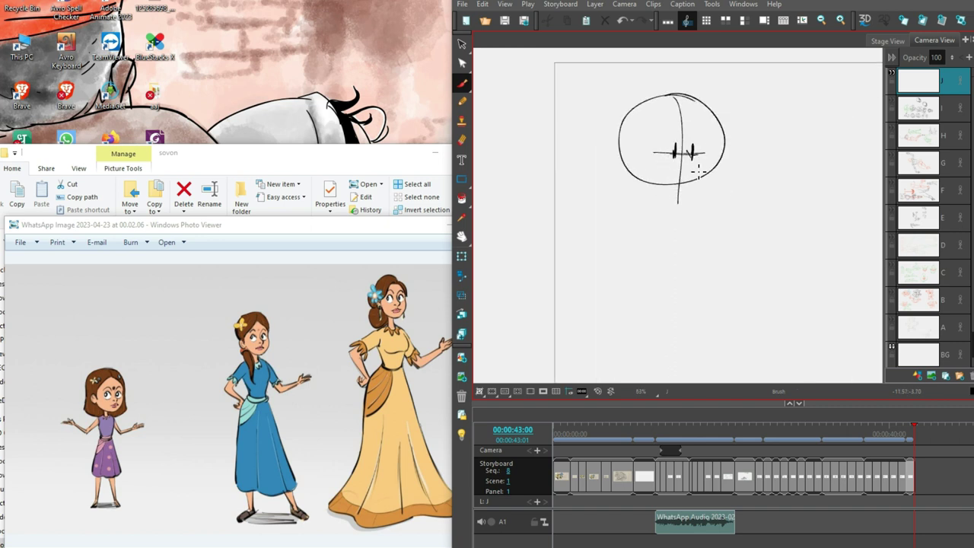
pyautogui.moveTo(694, 138)
pyautogui.mouseDown()
pyautogui.moveTo(697, 183)
pyautogui.moveTo(676, 183)
pyautogui.mouseUp()
pyautogui.moveTo(633, 133)
pyautogui.mouseDown()
pyautogui.moveTo(669, 121)
pyautogui.moveTo(727, 131)
pyautogui.mouseUp()
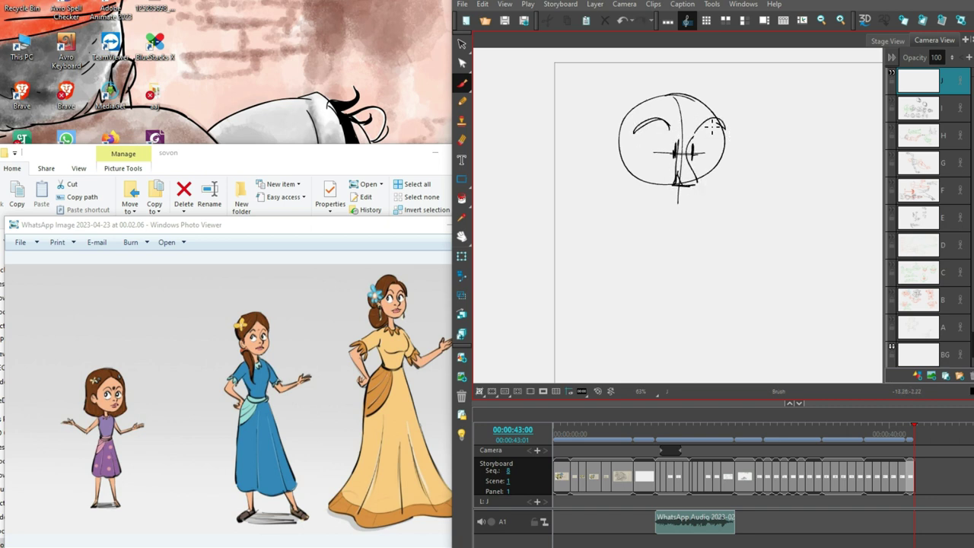
# - Draw both eyes under the brows of the round head and shift the eye on the left closer to the nose
pyautogui.moveTo(657, 145)
pyautogui.mouseDown()
pyautogui.moveTo(640, 155)
pyautogui.moveTo(661, 144)
pyautogui.moveTo(666, 164)
pyautogui.moveTo(718, 145)
pyautogui.moveTo(718, 164)
pyautogui.mouseUp()
pyautogui.hotkey('ctrl', 'z')
pyautogui.hotkey('ctrl', 'z')
pyautogui.hotkey('alt', 's')
pyautogui.click(665, 153)
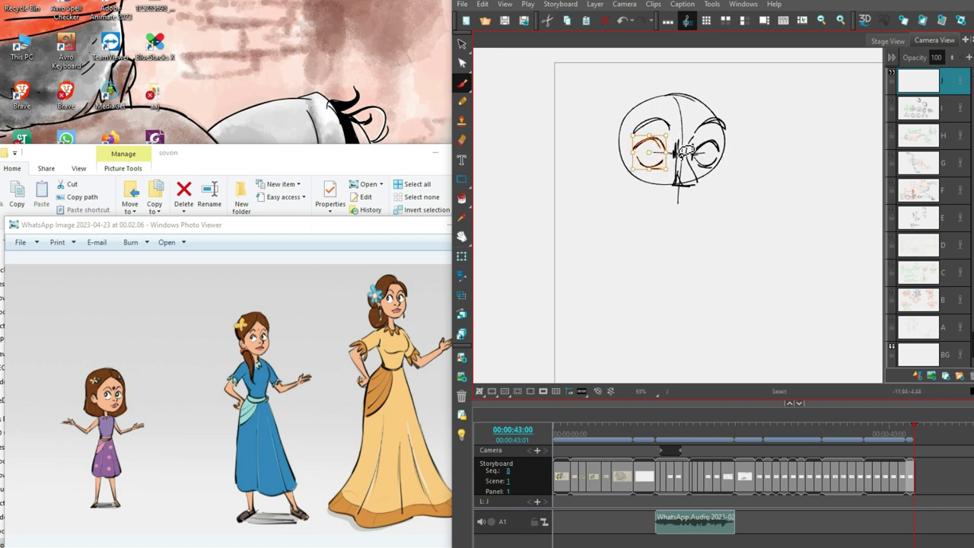
# - Sketch a second face study beside the round head with a bold eye, arched brow and curved forehead line
pyautogui.moveTo(828, 121); pyautogui.dragTo(807, 148)
pyautogui.moveTo(748, 123); pyautogui.dragTo(818, 159)
pyautogui.moveTo(756, 157)
pyautogui.mouseDown()
pyautogui.moveTo(794, 144)
pyautogui.moveTo(800, 158)
pyautogui.moveTo(778, 169)
pyautogui.moveTo(781, 190)
pyautogui.moveTo(784, 168)
pyautogui.moveTo(787, 181)
pyautogui.mouseUp()
pyautogui.moveTo(829, 138)
pyautogui.mouseDown()
pyautogui.moveTo(799, 124)
pyautogui.moveTo(807, 150)
pyautogui.mouseUp()
pyautogui.hotkey('ctrl', 'z')
pyautogui.moveTo(784, 104); pyautogui.dragTo(806, 152)
pyautogui.scroll(5, 813, 157)
pyautogui.scroll(-5, 816, 159)
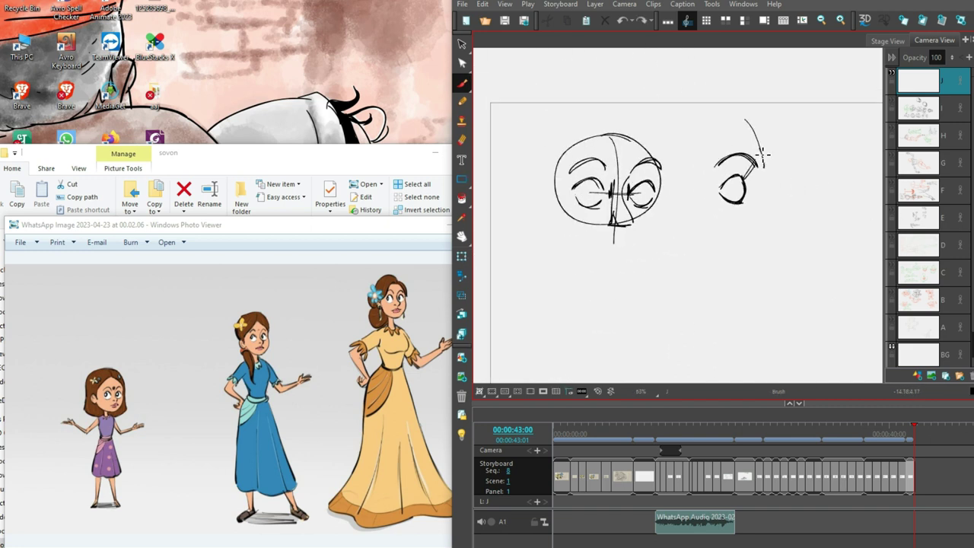
# - Draw the nose bridge, tip and nostril below the brow of the second face study
pyautogui.hotkey('ctrl', 'z')
pyautogui.moveTo(761, 166)
pyautogui.mouseDown()
pyautogui.moveTo(794, 217)
pyautogui.moveTo(780, 200)
pyautogui.moveTo(754, 221)
pyautogui.moveTo(781, 211)
pyautogui.moveTo(765, 230)
pyautogui.mouseUp()
pyautogui.hotkey('ctrl', 'z')
pyautogui.hotkey('ctrl', 'z')
pyautogui.hotkey('ctrl', 'z')
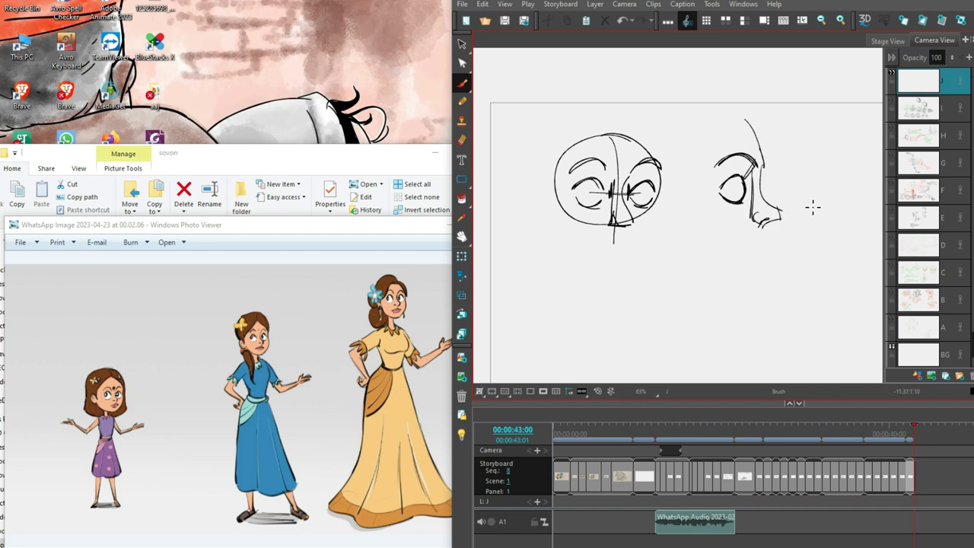
pyautogui.moveTo(813, 207); pyautogui.dragTo(800, 198)
pyautogui.moveTo(735, 146); pyautogui.dragTo(752, 204)
pyautogui.hotkey('ctrl', 'z')
pyautogui.moveTo(744, 170); pyautogui.dragTo(755, 227)
pyautogui.hotkey('ctrl', 'z')
# - Redraw the second face's contour from forehead to nose bridge with a heavier line
pyautogui.moveTo(811, 159); pyautogui.dragTo(780, 159)
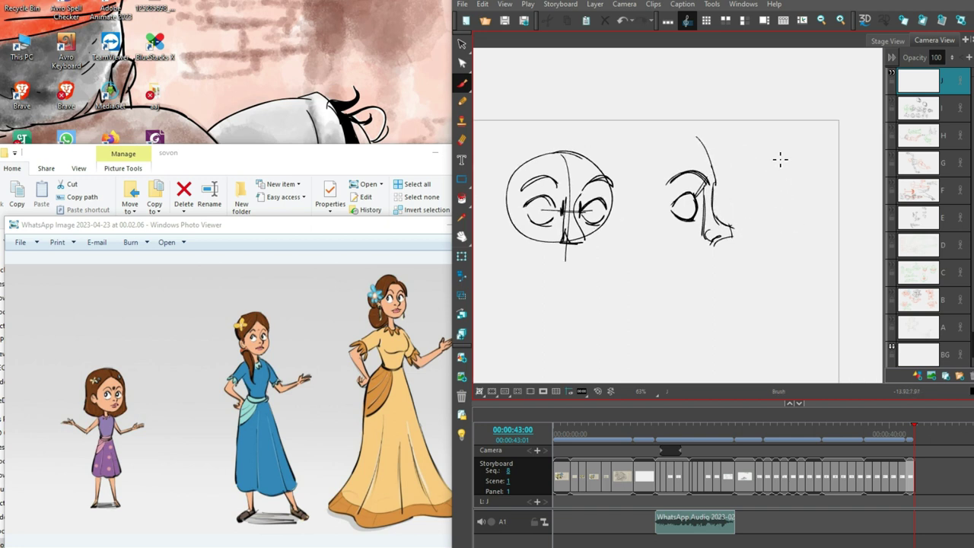
pyautogui.moveTo(702, 145); pyautogui.dragTo(721, 190)
pyautogui.hotkey('ctrl', 'z')
pyautogui.hotkey('ctrl', 'z')
pyautogui.hotkey('ctrl', 'z')
pyautogui.moveTo(689, 138); pyautogui.dragTo(716, 195)
# - Start a third face study in side view with an arched brow and a narrow wedge-shaped eye
pyautogui.moveTo(779, 203)
pyautogui.mouseDown()
pyautogui.moveTo(756, 182)
pyautogui.moveTo(776, 171)
pyautogui.moveTo(758, 195)
pyautogui.moveTo(763, 184)
pyautogui.mouseUp()
pyautogui.hotkey('ctrl', 'z')
pyautogui.moveTo(757, 187)
pyautogui.mouseDown()
pyautogui.moveTo(759, 209)
pyautogui.moveTo(758, 200)
pyautogui.mouseUp()
pyautogui.hotkey('ctrl', 'z')
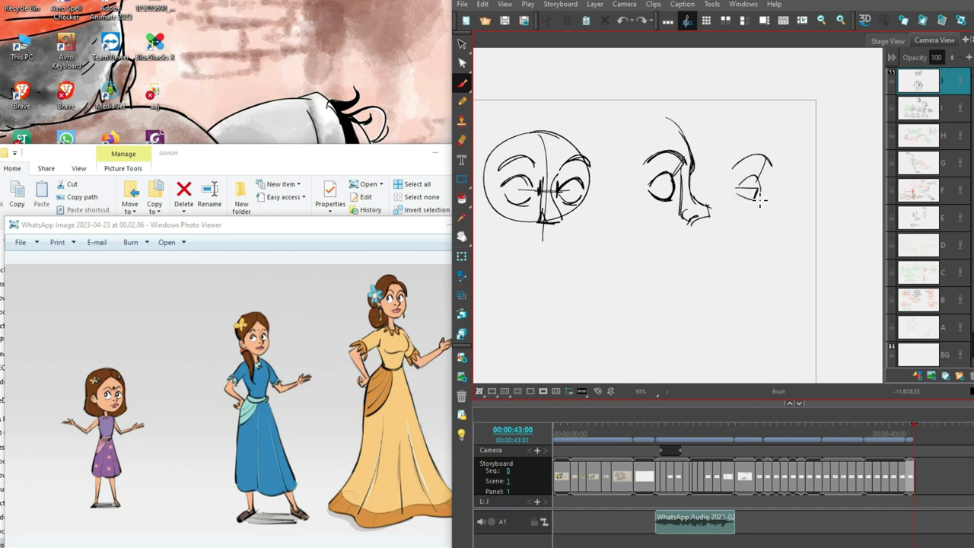
# - Complete the third face's profile with the forehead, nose, lips and jawline, replacing the first mouth strokes
pyautogui.moveTo(762, 124)
pyautogui.mouseDown()
pyautogui.moveTo(779, 205)
pyautogui.moveTo(762, 218)
pyautogui.moveTo(791, 230)
pyautogui.moveTo(820, 222)
pyautogui.moveTo(799, 223)
pyautogui.mouseUp()
pyautogui.hotkey('ctrl', 'z')
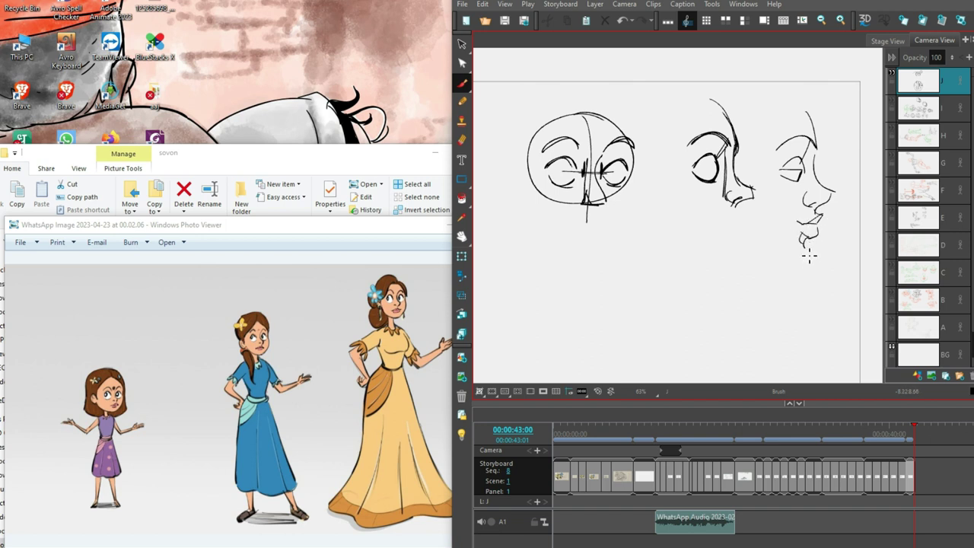
pyautogui.moveTo(826, 227)
pyautogui.mouseDown()
pyautogui.moveTo(835, 216)
pyautogui.moveTo(795, 259)
pyautogui.moveTo(756, 243)
pyautogui.mouseUp()
pyautogui.press('Delete')
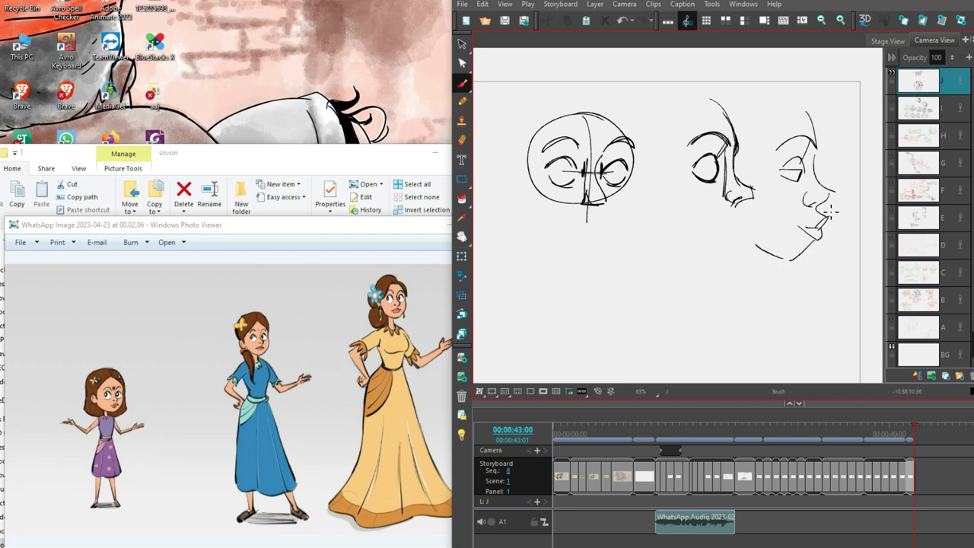
# - Sketch a lowered brow and narrow eye for a new face study below the round head
pyautogui.hscroll(-2, 832, 213)
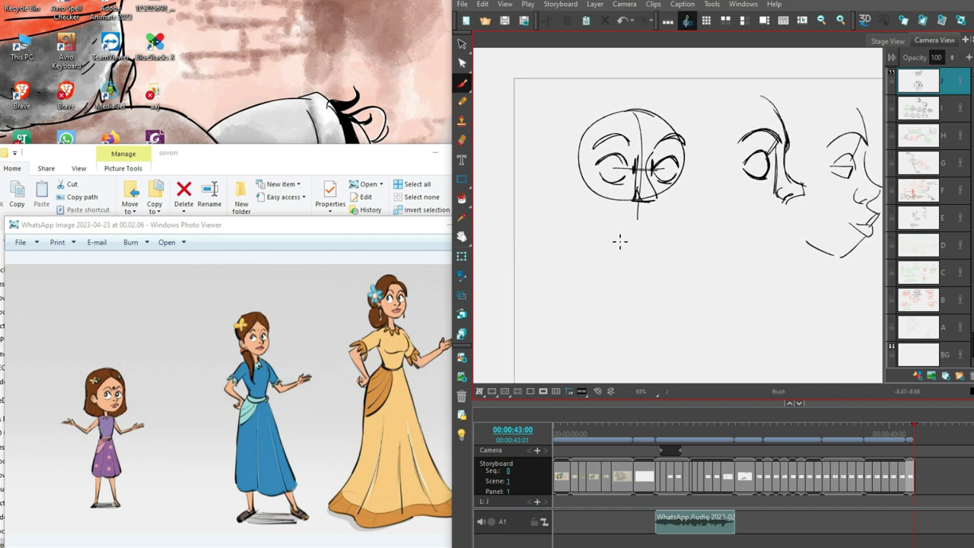
pyautogui.moveTo(567, 242)
pyautogui.mouseDown()
pyautogui.moveTo(605, 243)
pyautogui.moveTo(592, 237)
pyautogui.moveTo(605, 243)
pyautogui.moveTo(596, 259)
pyautogui.moveTo(585, 256)
pyautogui.moveTo(591, 267)
pyautogui.mouseUp()
pyautogui.hotkey('ctrl', 'z')
pyautogui.hotkey('ctrl', 'z')
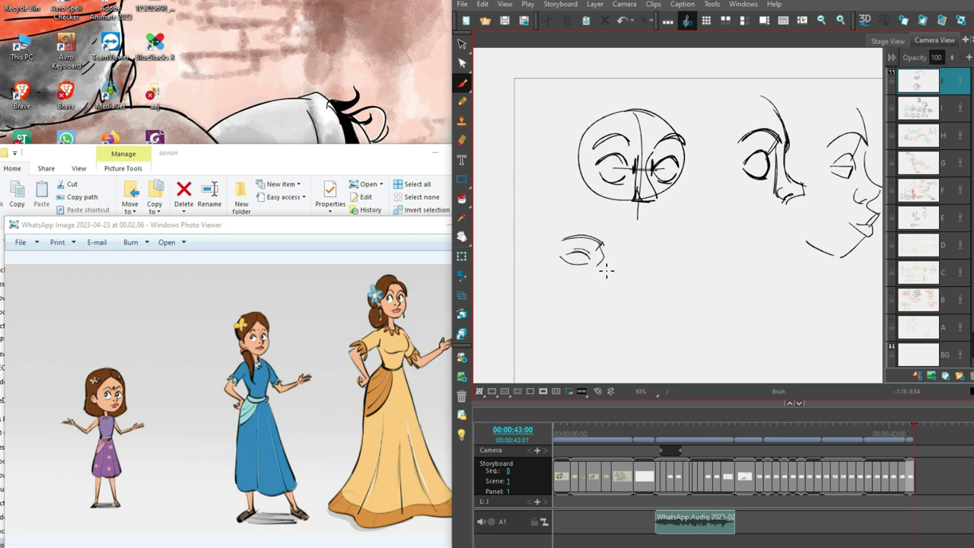
# - Add a wedge-shaped nose and the second brow and eye to the face study below the round head
pyautogui.moveTo(607, 250)
pyautogui.mouseDown()
pyautogui.moveTo(609, 262)
pyautogui.moveTo(621, 248)
pyautogui.moveTo(652, 251)
pyautogui.moveTo(619, 268)
pyautogui.moveTo(616, 285)
pyautogui.moveTo(598, 282)
pyautogui.moveTo(601, 304)
pyautogui.moveTo(611, 300)
pyautogui.mouseUp()
pyautogui.hotkey('ctrl', 'z')
pyautogui.hotkey('ctrl', 'z')
pyautogui.hotkey('ctrl', 'z')
pyautogui.hotkey('ctrl', 'z')
pyautogui.hotkey('ctrl', 'z')
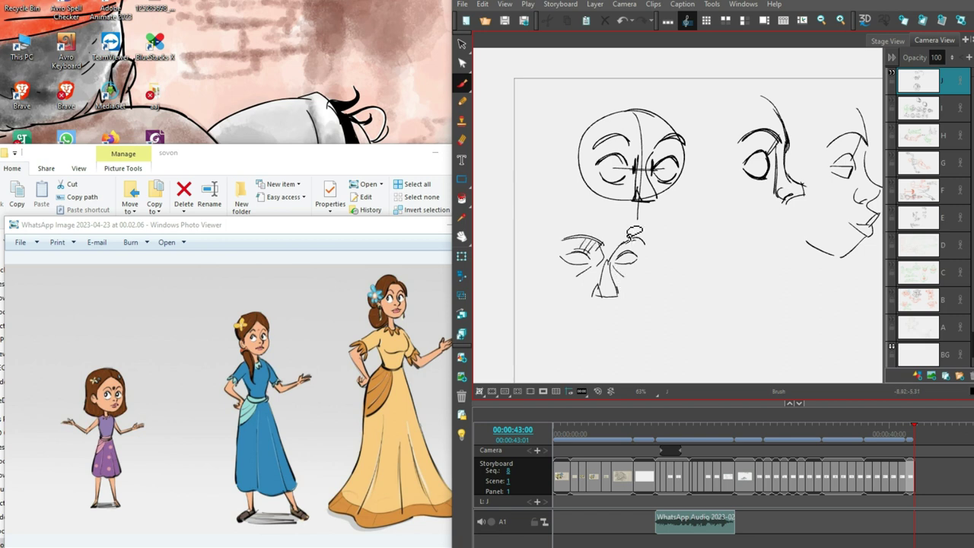
# - Trace red contour lines across the eye sockets of the round head, the lower face and the second face study
pyautogui.moveTo(600, 237); pyautogui.dragTo(584, 272)
pyautogui.moveTo(722, 223); pyautogui.dragTo(731, 256)
pyautogui.moveTo(633, 167); pyautogui.dragTo(626, 218)
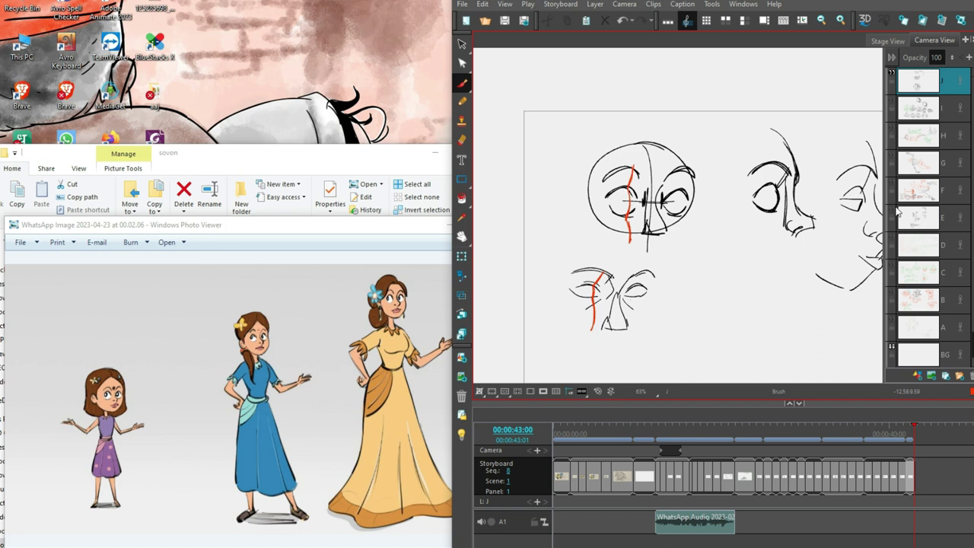
pyautogui.moveTo(765, 293); pyautogui.dragTo(727, 298)
pyautogui.moveTo(748, 168)
pyautogui.mouseDown()
pyautogui.moveTo(735, 191)
pyautogui.moveTo(761, 206)
pyautogui.mouseUp()
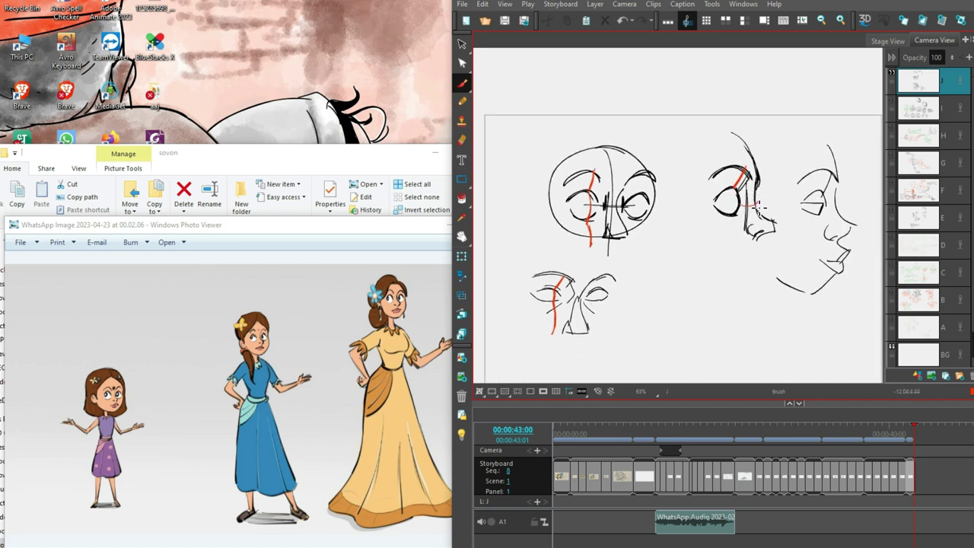
pyautogui.scroll(-1, 777, 256)
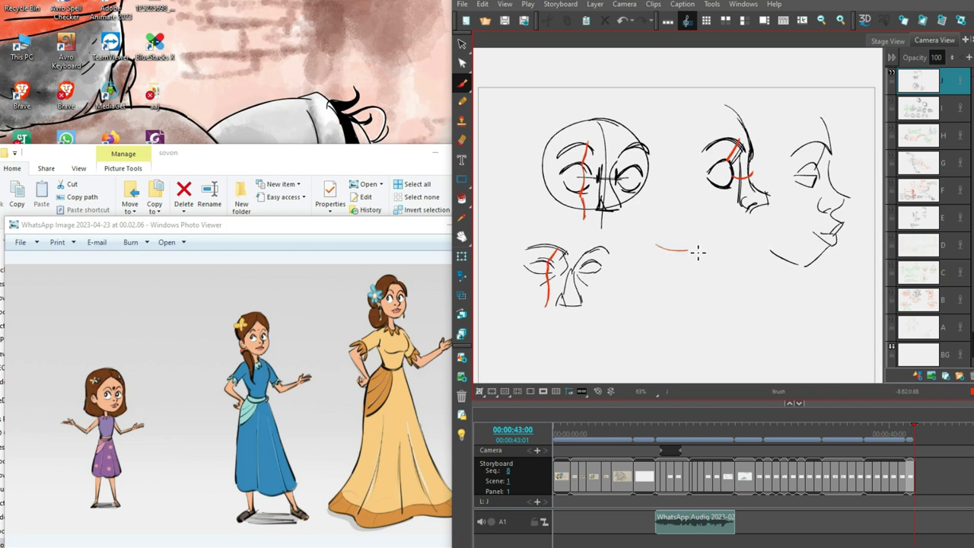
# - Remove the stray red stroke and sketch a black side-view eye with a flat brow and shaded nose bridge in its place
pyautogui.hotkey('ctrl', 'z')
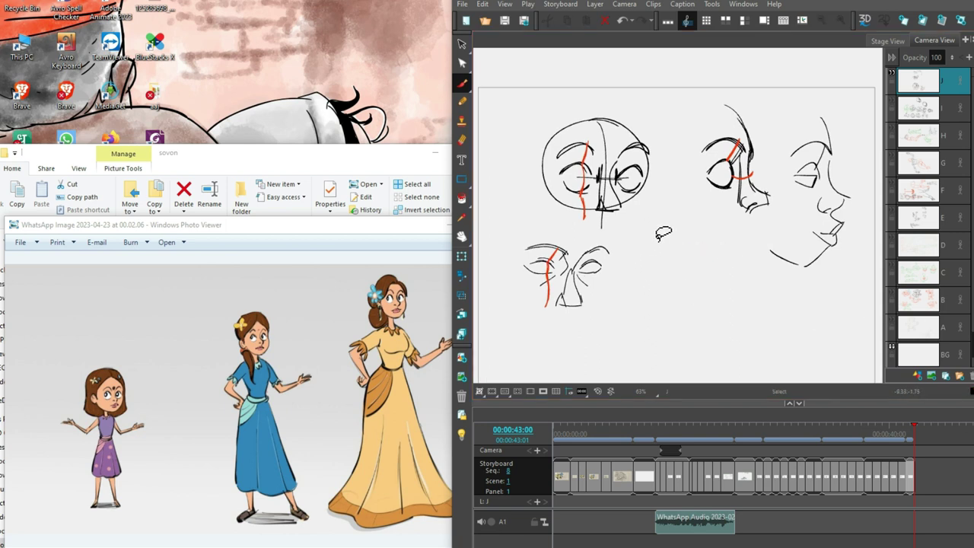
pyautogui.moveTo(657, 244)
pyautogui.mouseDown()
pyautogui.moveTo(698, 249)
pyautogui.moveTo(706, 259)
pyautogui.moveTo(664, 257)
pyautogui.moveTo(704, 257)
pyautogui.moveTo(692, 282)
pyautogui.moveTo(702, 252)
pyautogui.moveTo(710, 288)
pyautogui.mouseUp()
pyautogui.moveTo(657, 268)
pyautogui.mouseDown()
pyautogui.moveTo(681, 263)
pyautogui.moveTo(701, 291)
pyautogui.mouseUp()
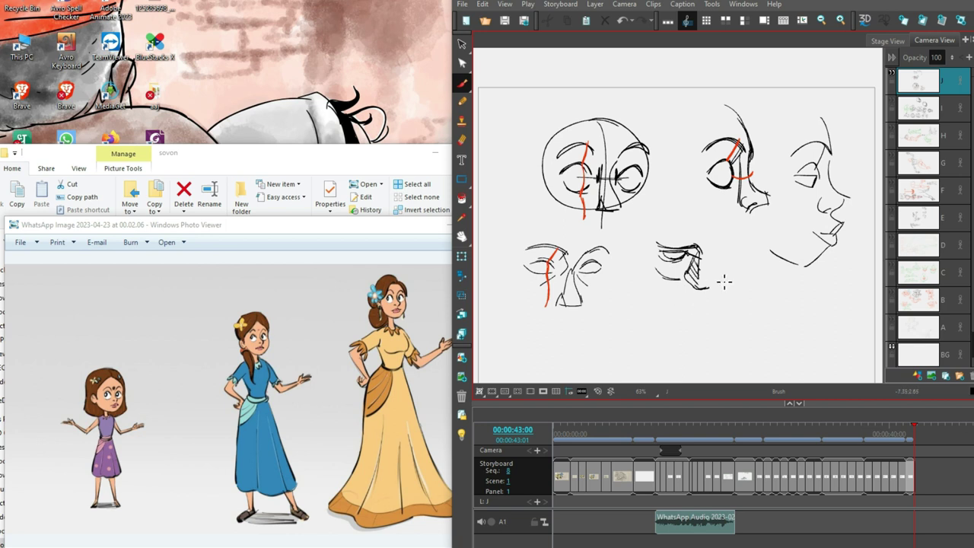
# - Draw red contour lines over the flat-browed eye, along the lid to the nose bridge and vertically through the socket
pyautogui.moveTo(708, 232)
pyautogui.mouseDown()
pyautogui.moveTo(695, 220)
pyautogui.moveTo(677, 247)
pyautogui.moveTo(685, 244)
pyautogui.mouseUp()
pyautogui.scroll(-2, 635, 266)
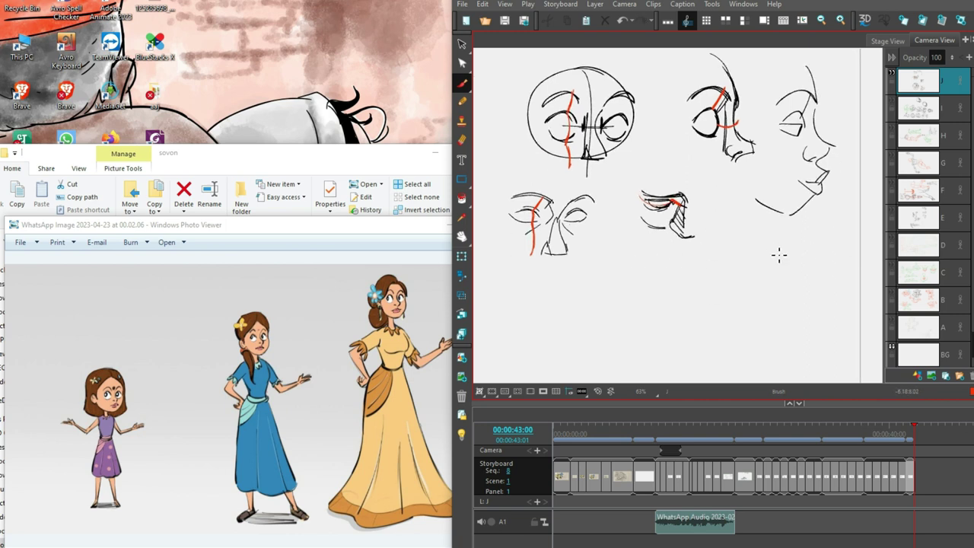
pyautogui.moveTo(662, 196); pyautogui.dragTo(678, 176)
pyautogui.moveTo(663, 214); pyautogui.dragTo(676, 219)
pyautogui.scroll(5, 704, 211)
pyautogui.moveTo(765, 250); pyautogui.dragTo(849, 242)
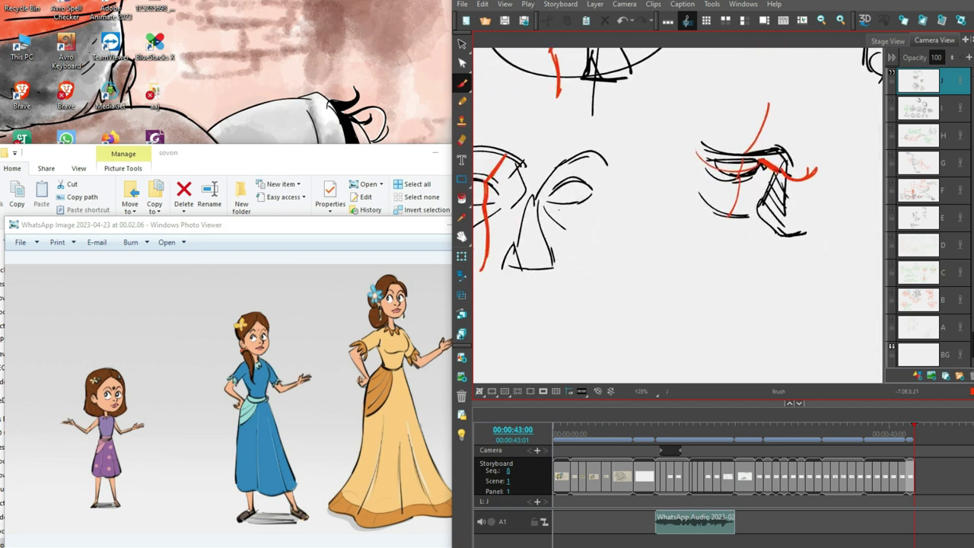
# - Sketch a new front-view face study below the flat-browed eye with brows, eyelids and a nose
pyautogui.moveTo(630, 250); pyautogui.dragTo(659, 244)
pyautogui.moveTo(673, 276)
pyautogui.mouseDown()
pyautogui.moveTo(718, 274)
pyautogui.moveTo(704, 299)
pyautogui.moveTo(708, 285)
pyautogui.moveTo(719, 326)
pyautogui.moveTo(732, 328)
pyautogui.mouseUp()
pyautogui.hotkey('ctrl', 'z')
pyautogui.hotkey('ctrl', 'z')
pyautogui.moveTo(749, 274)
pyautogui.mouseDown()
pyautogui.moveTo(732, 309)
pyautogui.moveTo(727, 289)
pyautogui.moveTo(723, 298)
pyautogui.moveTo(723, 327)
pyautogui.moveTo(745, 321)
pyautogui.mouseUp()
pyautogui.hotkey('ctrl', 'z')
pyautogui.hotkey('ctrl', 'z')
# - Refine the front-view face's eye on the right, strengthen its brow and add pupils to both eyes
pyautogui.moveTo(742, 286)
pyautogui.mouseDown()
pyautogui.moveTo(769, 278)
pyautogui.moveTo(766, 298)
pyautogui.mouseUp()
pyautogui.moveTo(694, 304); pyautogui.dragTo(689, 312)
pyautogui.hotkey('ctrl', 'z')
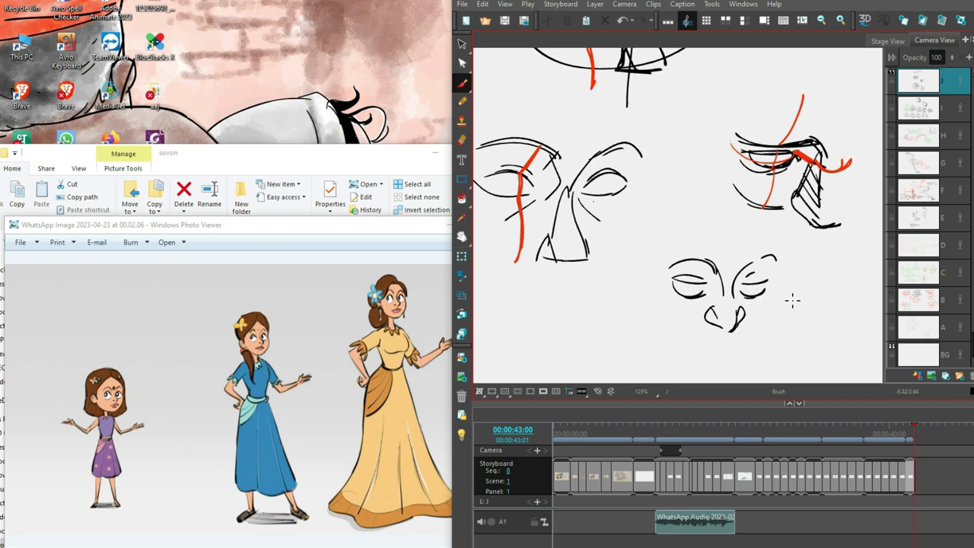
pyautogui.moveTo(776, 258); pyautogui.dragTo(751, 267)
pyautogui.moveTo(685, 284)
pyautogui.mouseDown()
pyautogui.moveTo(691, 298)
pyautogui.moveTo(752, 294)
pyautogui.mouseUp()
pyautogui.moveTo(812, 276); pyautogui.dragTo(789, 339)
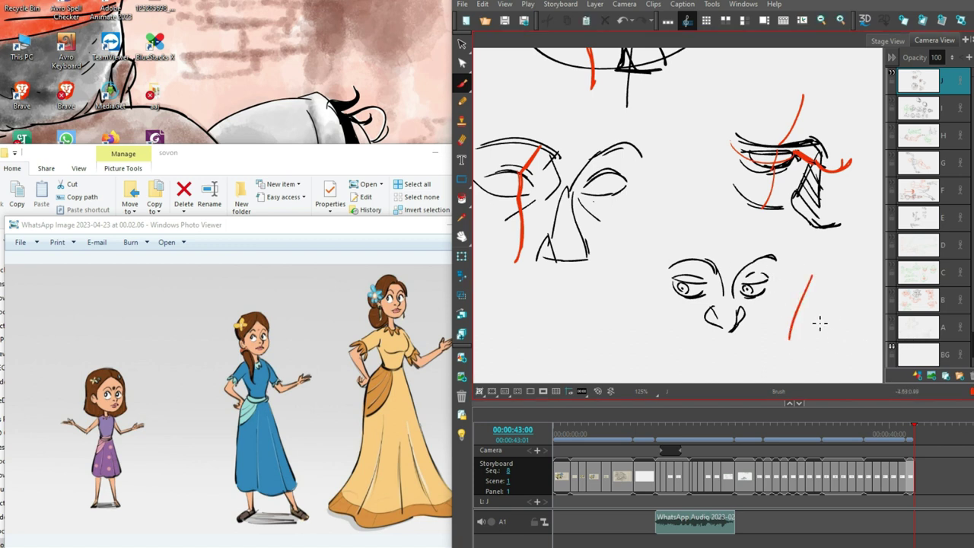
pyautogui.moveTo(830, 277); pyautogui.dragTo(816, 336)
pyautogui.hotkey('ctrl', 'a')
pyautogui.press('Delete')
# - Draw thin red guides on the front-view face: vertical contours through both eyes, a centre line and a curve across the nose base
pyautogui.moveTo(694, 278); pyautogui.dragTo(693, 294)
pyautogui.moveTo(701, 236)
pyautogui.mouseDown()
pyautogui.moveTo(691, 311)
pyautogui.moveTo(696, 304)
pyautogui.mouseUp()
pyautogui.moveTo(761, 256); pyautogui.dragTo(755, 328)
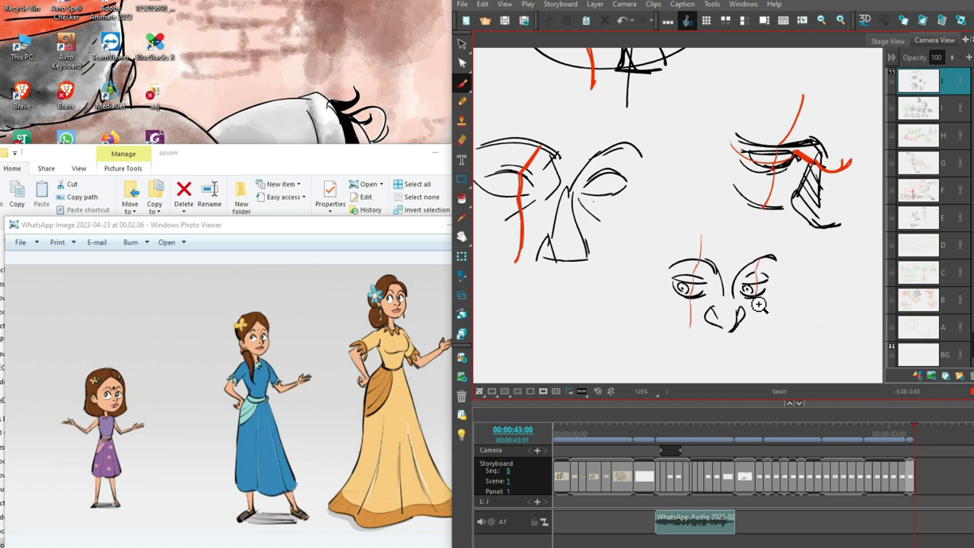
pyautogui.moveTo(674, 323)
pyautogui.mouseDown()
pyautogui.moveTo(759, 326)
pyautogui.moveTo(744, 329)
pyautogui.moveTo(772, 316)
pyautogui.mouseUp()
pyautogui.moveTo(760, 233)
pyautogui.mouseDown()
pyautogui.moveTo(767, 263)
pyautogui.moveTo(733, 281)
pyautogui.moveTo(733, 329)
pyautogui.mouseUp()
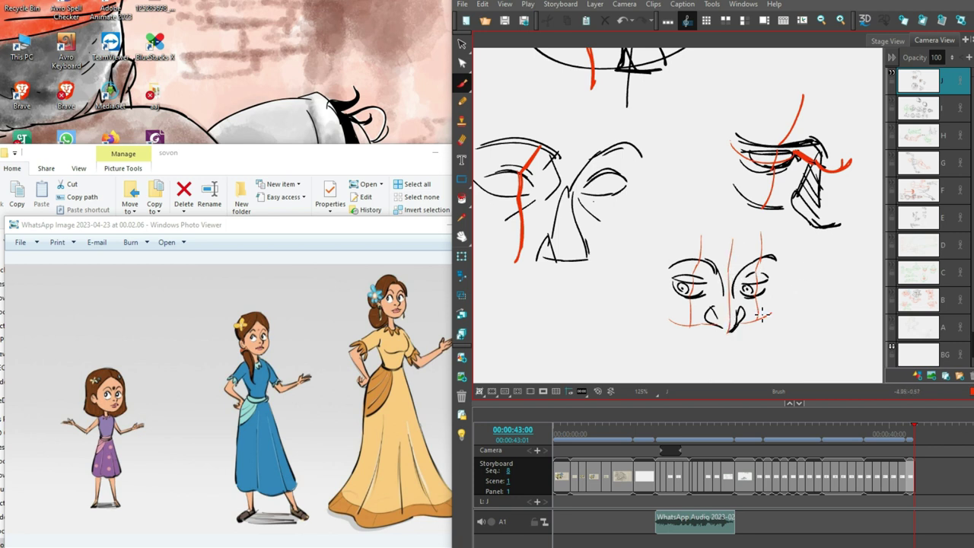
# - Draw thin red contour curves under both eyes and across the nose bridge of the front-view face
pyautogui.scroll(-1, 808, 315)
pyautogui.hotkey('alt', 'z')
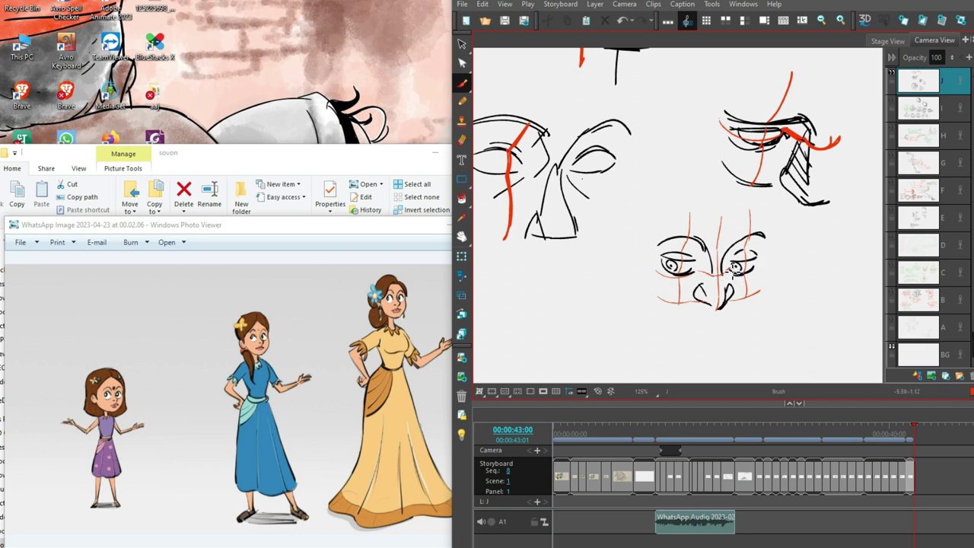
pyautogui.moveTo(673, 275)
pyautogui.mouseDown()
pyautogui.moveTo(661, 267)
pyautogui.moveTo(716, 271)
pyautogui.mouseUp()
pyautogui.hotkey('ctrl', 'z')
pyautogui.moveTo(738, 271); pyautogui.dragTo(761, 257)
pyautogui.scroll(3, 772, 272)
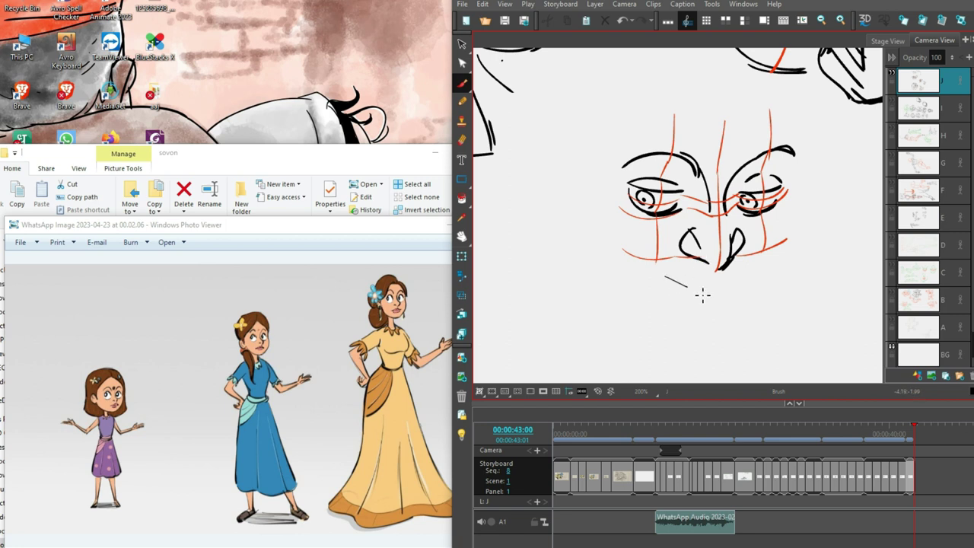
# - Sketch a smiling mouth below the nose of the front-view face in black
pyautogui.hotkey('alt', 'z')
pyautogui.moveTo(670, 286)
pyautogui.mouseDown()
pyautogui.moveTo(744, 288)
pyautogui.moveTo(732, 296)
pyautogui.moveTo(744, 290)
pyautogui.moveTo(706, 293)
pyautogui.moveTo(743, 284)
pyautogui.moveTo(674, 288)
pyautogui.moveTo(715, 308)
pyautogui.moveTo(754, 280)
pyautogui.mouseUp()
pyautogui.scroll(-6, 754, 279)
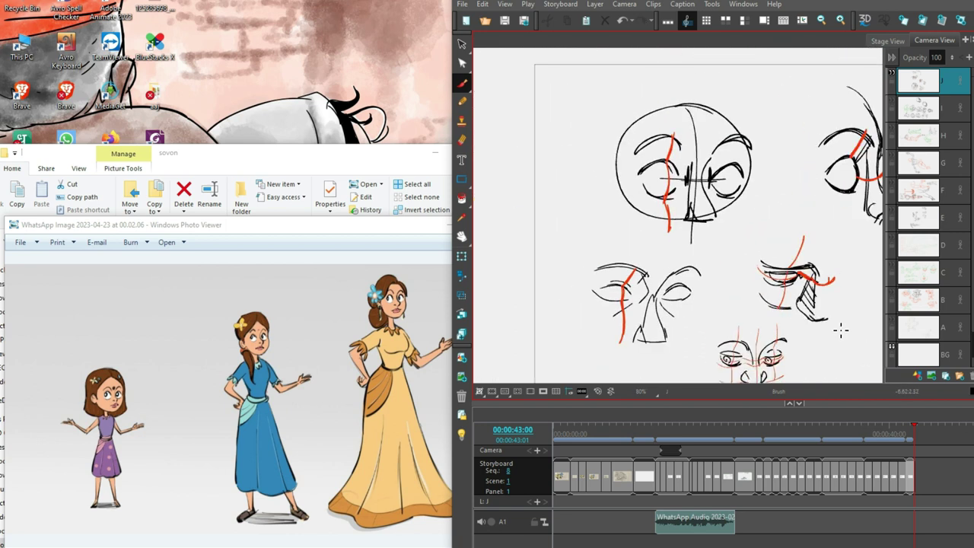
# - Sketch a new face below the side profile with brows, eyes, nose and smiling mouth, and draw a curved arrow from the profile to it
pyautogui.scroll(-2, 841, 328)
pyautogui.scroll(2, 841, 328)
pyautogui.moveTo(841, 328)
pyautogui.mouseDown()
pyautogui.moveTo(778, 276)
pyautogui.moveTo(755, 294)
pyautogui.moveTo(773, 279)
pyautogui.moveTo(723, 293)
pyautogui.moveTo(721, 305)
pyautogui.moveTo(739, 313)
pyautogui.moveTo(707, 316)
pyautogui.moveTo(739, 320)
pyautogui.mouseUp()
pyautogui.hotkey('ctrl', 'z')
pyautogui.hotkey('ctrl', 'z')
pyautogui.hotkey('alt', 's')
pyautogui.moveTo(688, 279); pyautogui.dragTo(708, 286)
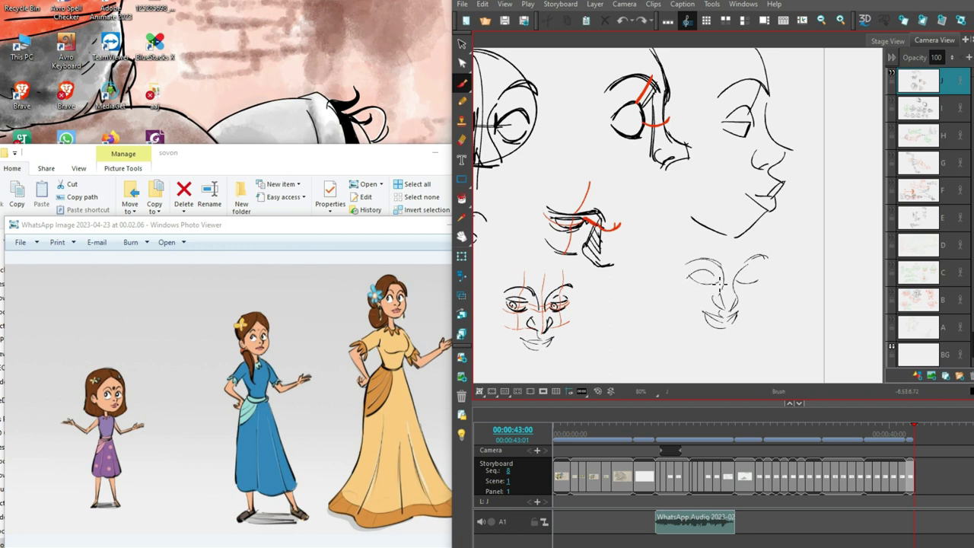
pyautogui.moveTo(795, 204); pyautogui.dragTo(794, 257)
pyautogui.scroll(2, 777, 281)
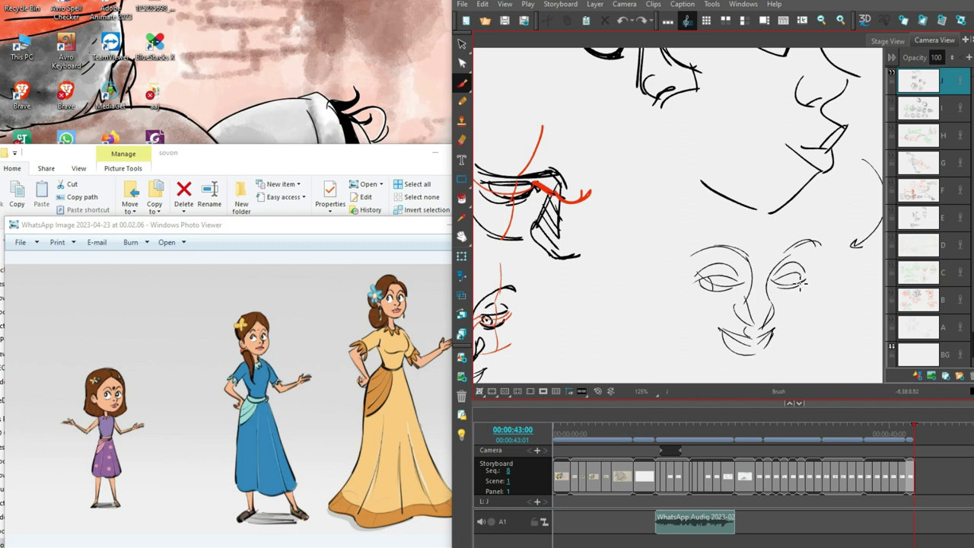
# - Add sideways-looking pupils to the new face's eyes and adjust the position of its mouth
pyautogui.moveTo(788, 279)
pyautogui.mouseDown()
pyautogui.moveTo(780, 290)
pyautogui.moveTo(789, 287)
pyautogui.mouseUp()
pyautogui.scroll(-3, 832, 283)
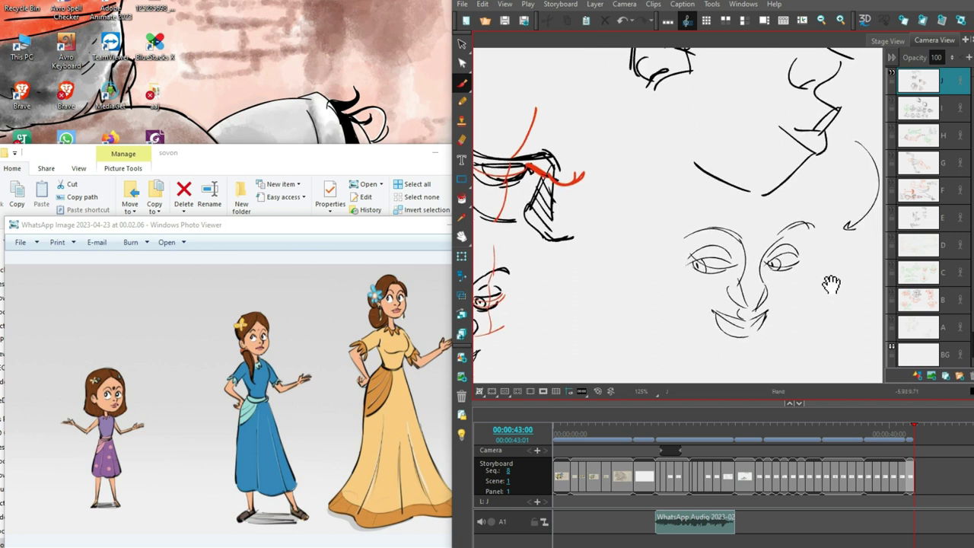
pyautogui.click(757, 308)
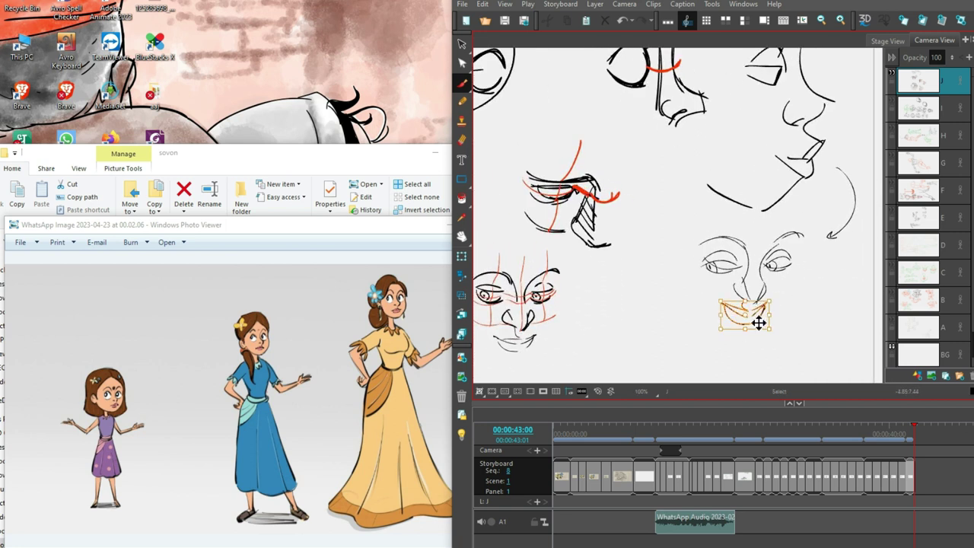
pyautogui.hotkey('alt', 'b')
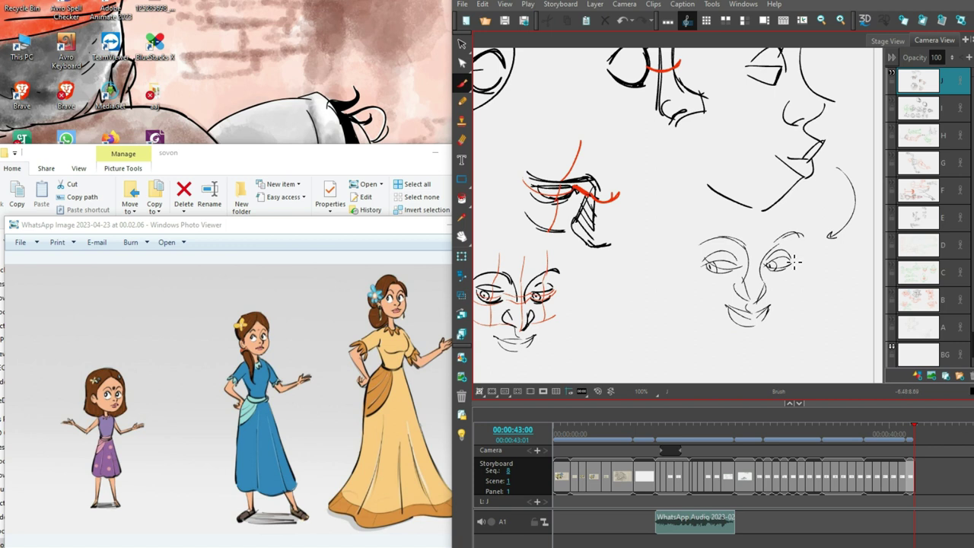
# - Draw the cheek and jaw outline around the new face down to a pointed chin
pyautogui.moveTo(799, 260); pyautogui.dragTo(772, 327)
pyautogui.hotkey('ctrl', 'z')
pyautogui.moveTo(799, 263)
pyautogui.mouseDown()
pyautogui.moveTo(769, 331)
pyautogui.moveTo(785, 301)
pyautogui.moveTo(734, 329)
pyautogui.mouseUp()
pyautogui.hotkey('ctrl', 'z')
pyautogui.moveTo(693, 292)
pyautogui.mouseDown()
pyautogui.moveTo(748, 320)
pyautogui.moveTo(696, 288)
pyautogui.moveTo(754, 339)
pyautogui.moveTo(736, 333)
pyautogui.moveTo(759, 336)
pyautogui.mouseUp()
pyautogui.hotkey('ctrl', 'z')
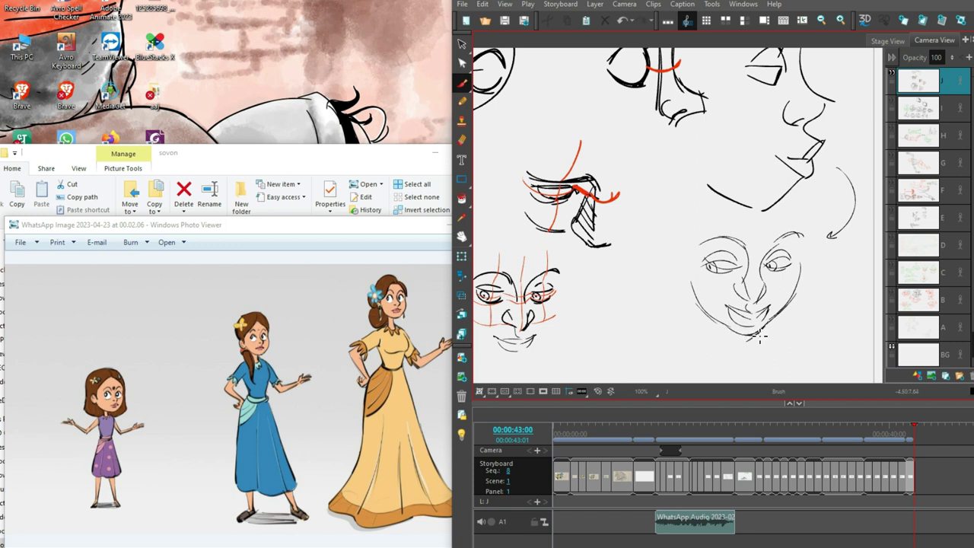
# - Replace the new face's mouth with a narrower smile, and add a V shape on the forehead and angular cheek marks
pyautogui.scroll(-1, 872, 276)
pyautogui.moveTo(871, 277); pyautogui.dragTo(816, 305)
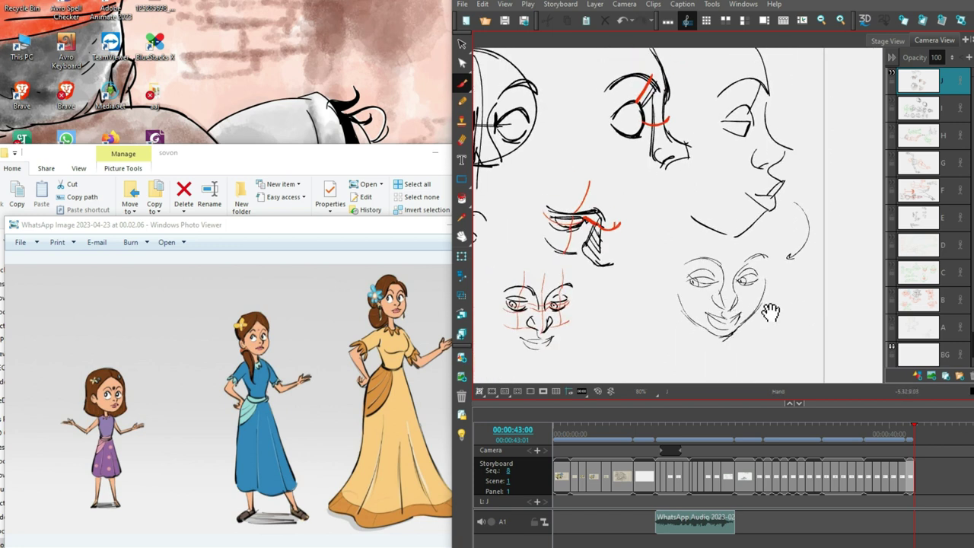
pyautogui.scroll(1, 771, 312)
pyautogui.moveTo(754, 303); pyautogui.dragTo(764, 294)
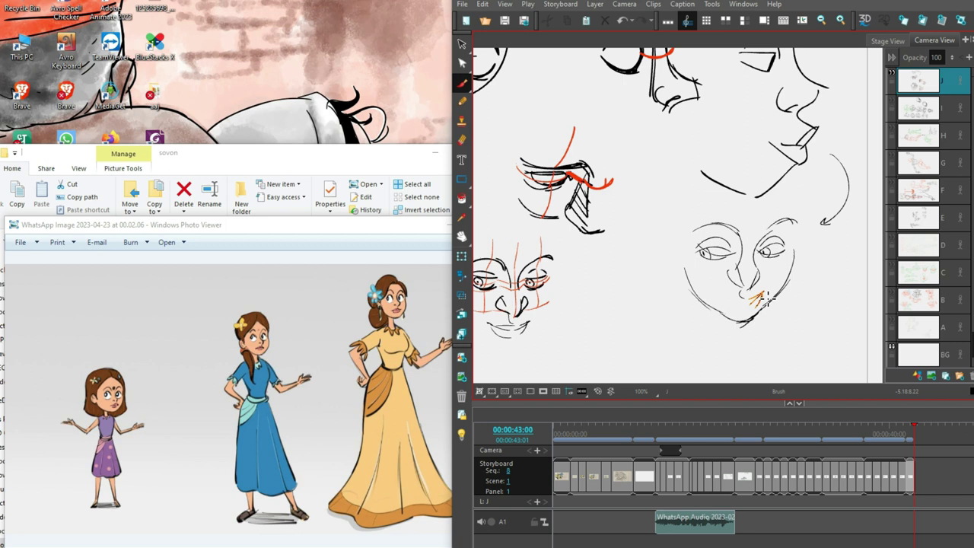
pyautogui.hotkey('ctrl', 'z')
pyautogui.hotkey('ctrl', 'z')
pyautogui.scroll(5, 809, 283)
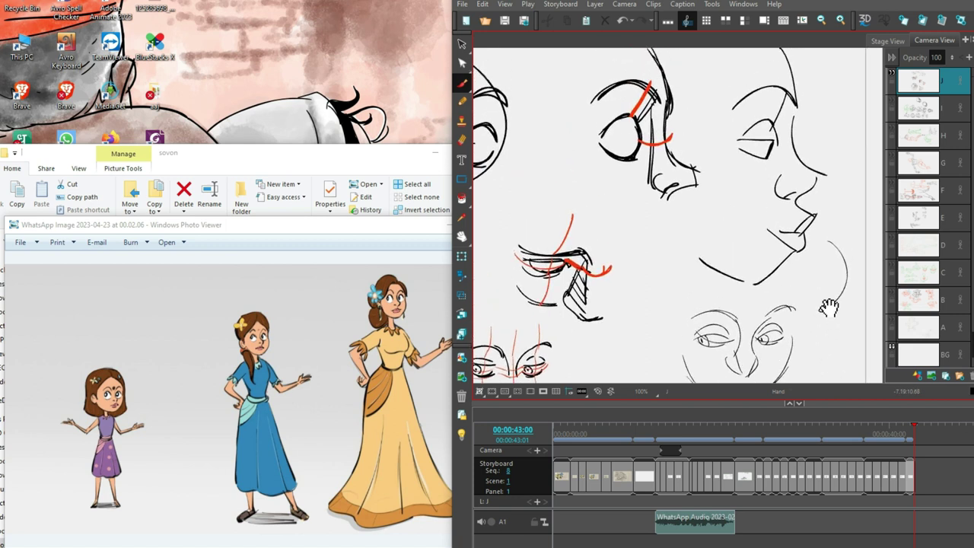
pyautogui.scroll(-2, 756, 321)
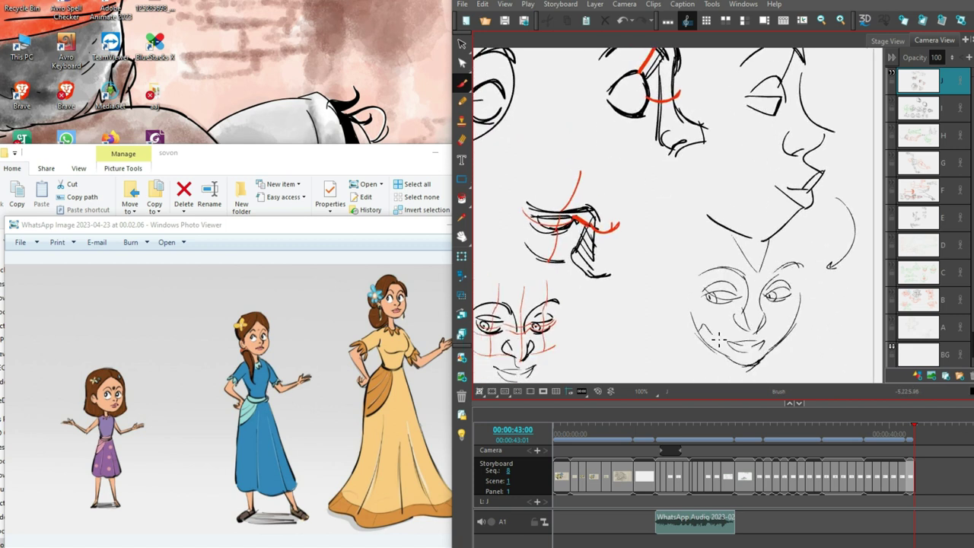
pyautogui.scroll(-3, 794, 323)
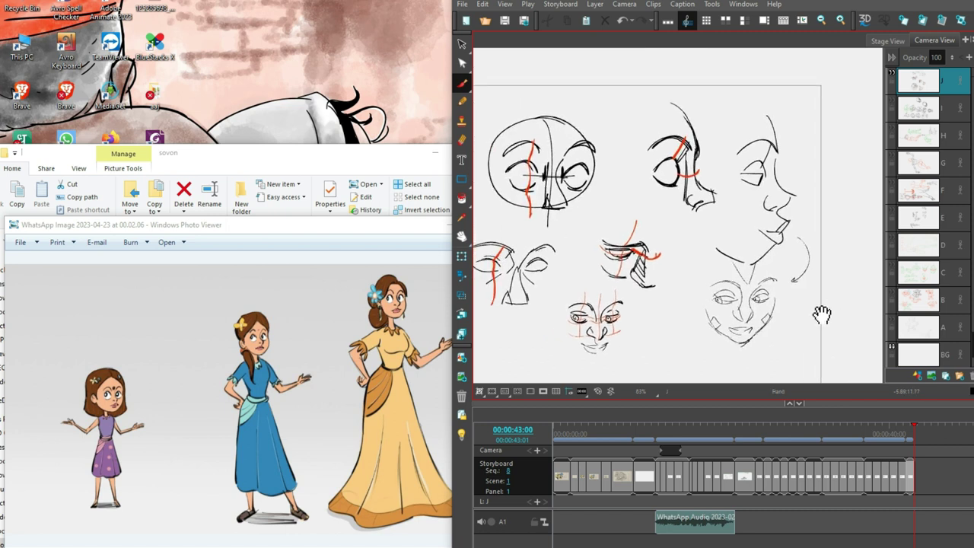
# - Refine the nose of the new face with nostril wings on both sides
pyautogui.scroll(1, 841, 290)
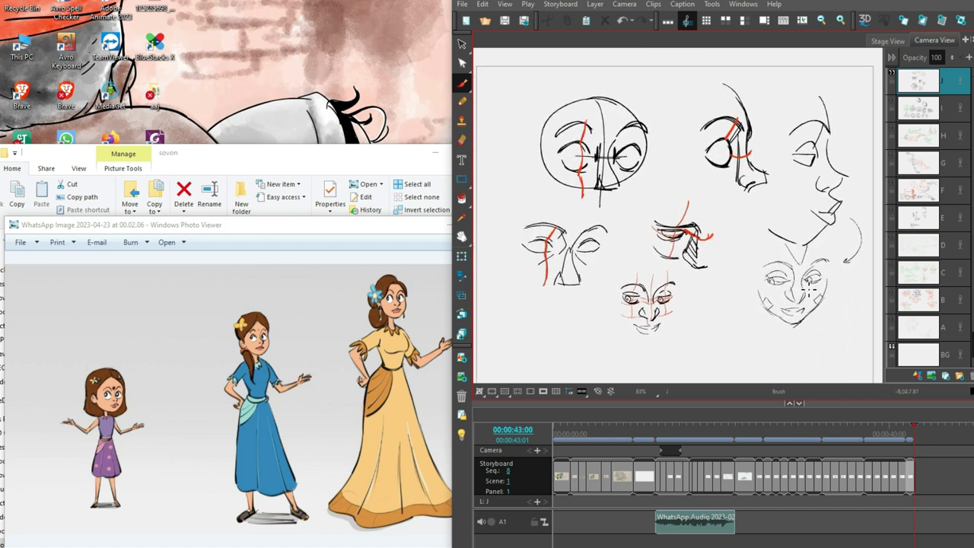
pyautogui.scroll(1, 809, 289)
pyautogui.hotkey('alt', 's')
pyautogui.hotkey('alt', 'b')
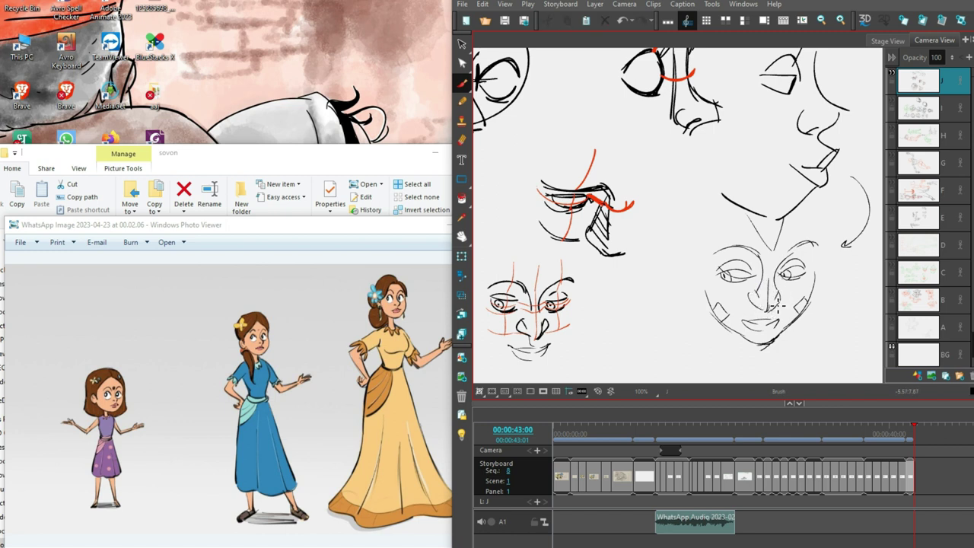
pyautogui.press('1')
pyautogui.press('1')
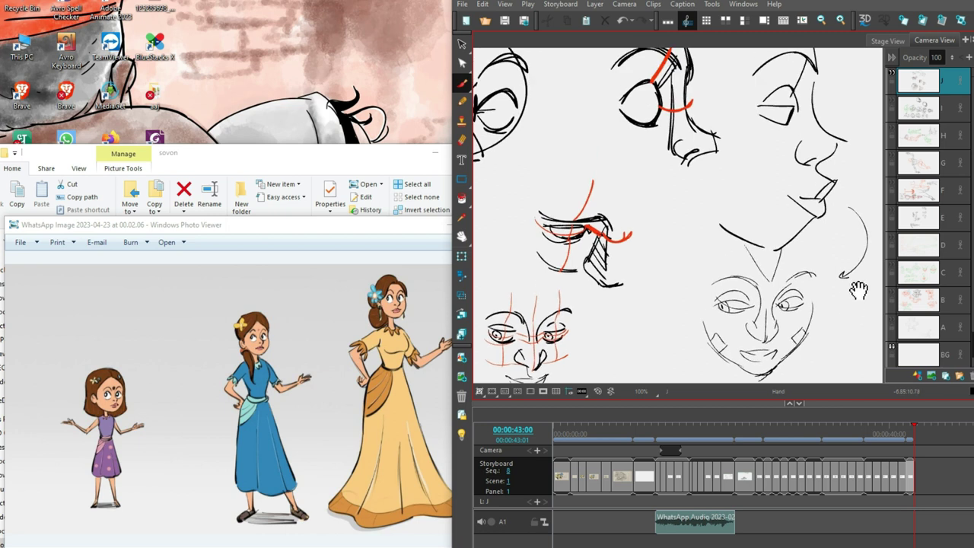
pyautogui.press('1')
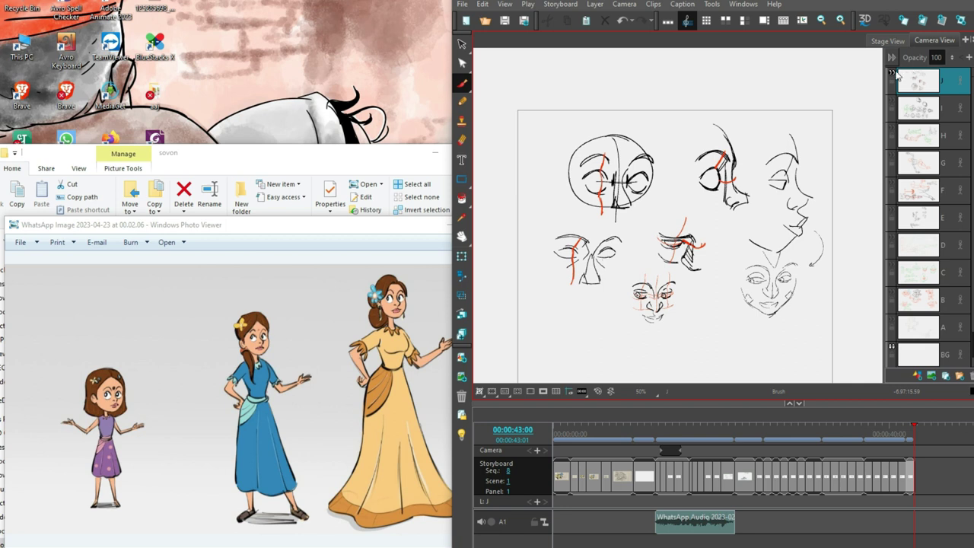
# - Sketch a round head below the earlier studies with a vertical centre line, arched eyes and arrows pointing outward from the centre
pyautogui.moveTo(701, 325)
pyautogui.mouseDown()
pyautogui.moveTo(768, 226)
pyautogui.moveTo(772, 244)
pyautogui.mouseUp()
pyautogui.moveTo(662, 242)
pyautogui.mouseDown()
pyautogui.moveTo(620, 285)
pyautogui.moveTo(696, 262)
pyautogui.moveTo(653, 303)
pyautogui.moveTo(656, 293)
pyautogui.mouseUp()
pyautogui.hotkey('ctrl', 'z')
pyautogui.hotkey('ctrl', 'z')
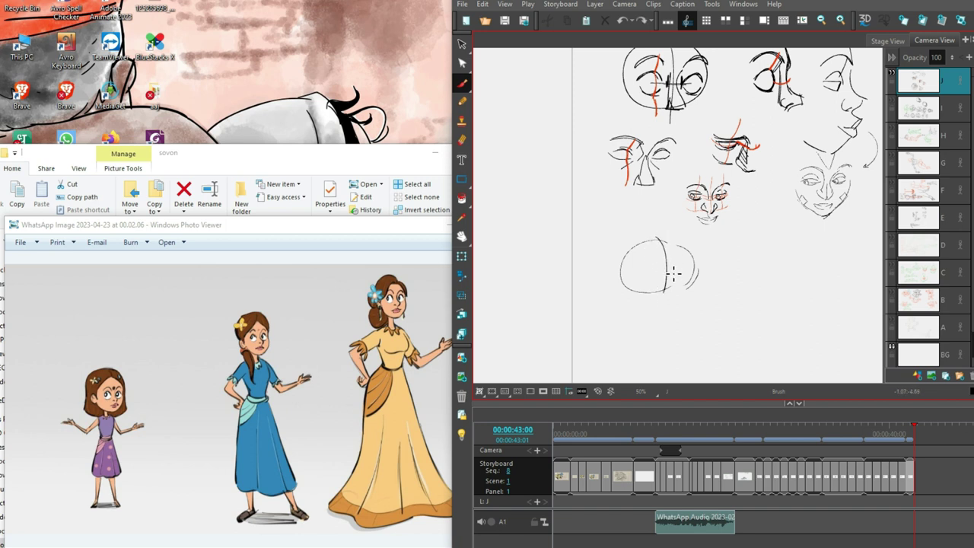
pyautogui.hotkey('ctrl', 'z')
pyautogui.moveTo(661, 239)
pyautogui.mouseDown()
pyautogui.moveTo(661, 292)
pyautogui.moveTo(648, 291)
pyautogui.moveTo(697, 285)
pyautogui.moveTo(695, 275)
pyautogui.moveTo(674, 278)
pyautogui.moveTo(675, 254)
pyautogui.mouseUp()
pyautogui.hotkey('ctrl', 'z')
pyautogui.hotkey('ctrl', 'z')
pyautogui.hotkey('ctrl', 'z')
pyautogui.hotkey('ctrl', 'z')
pyautogui.hotkey('ctrl', 'z')
pyautogui.hotkey('ctrl', 'z')
# - Sketch a second eye-spacing study beside the round head with a centre line, arched eyes, brows and spacing arrows
pyautogui.moveTo(701, 212)
pyautogui.mouseDown()
pyautogui.moveTo(701, 270)
pyautogui.moveTo(691, 262)
pyautogui.moveTo(736, 260)
pyautogui.mouseUp()
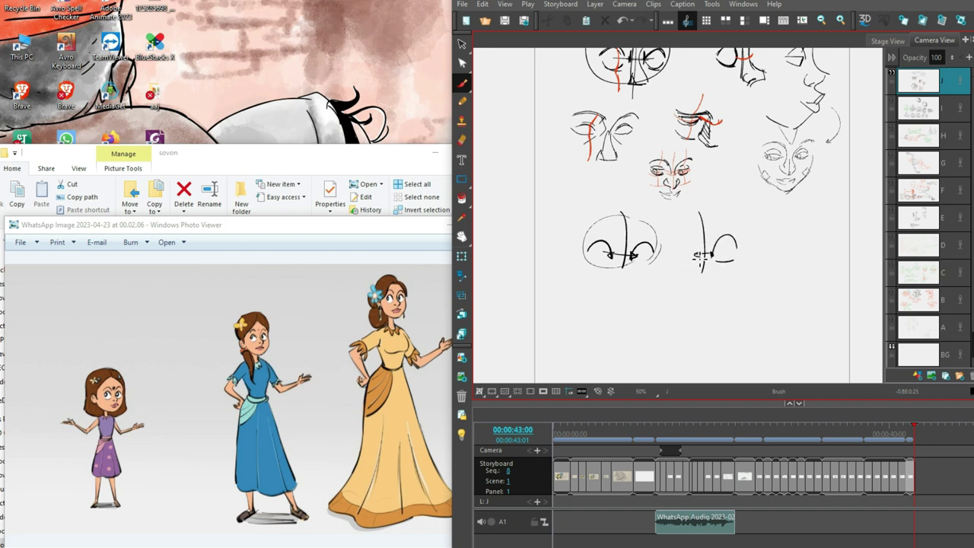
pyautogui.moveTo(673, 263)
pyautogui.mouseDown()
pyautogui.moveTo(704, 240)
pyautogui.moveTo(669, 239)
pyautogui.moveTo(740, 233)
pyautogui.moveTo(713, 257)
pyautogui.moveTo(715, 245)
pyautogui.moveTo(723, 279)
pyautogui.moveTo(715, 250)
pyautogui.moveTo(708, 274)
pyautogui.mouseUp()
pyautogui.moveTo(810, 247)
pyautogui.mouseDown()
pyautogui.moveTo(742, 243)
pyautogui.moveTo(729, 260)
pyautogui.moveTo(728, 240)
pyautogui.moveTo(775, 238)
pyautogui.mouseUp()
# - Sketch a third, wide-set eye study with pupils, brows, a centre line, spacing arrows and nose, and save the project
pyautogui.moveTo(740, 223)
pyautogui.mouseDown()
pyautogui.moveTo(737, 250)
pyautogui.moveTo(773, 258)
pyautogui.moveTo(744, 261)
pyautogui.mouseUp()
pyautogui.hotkey('ctrl', 'z')
pyautogui.press('Delete')
pyautogui.moveTo(737, 212)
pyautogui.mouseDown()
pyautogui.moveTo(735, 266)
pyautogui.moveTo(749, 280)
pyautogui.moveTo(723, 251)
pyautogui.moveTo(714, 259)
pyautogui.moveTo(755, 262)
pyautogui.moveTo(762, 252)
pyautogui.mouseUp()
pyautogui.hotkey('ctrl', 'z')
pyautogui.scroll(-2, 803, 270)
pyautogui.hscroll(-3, 803, 270)
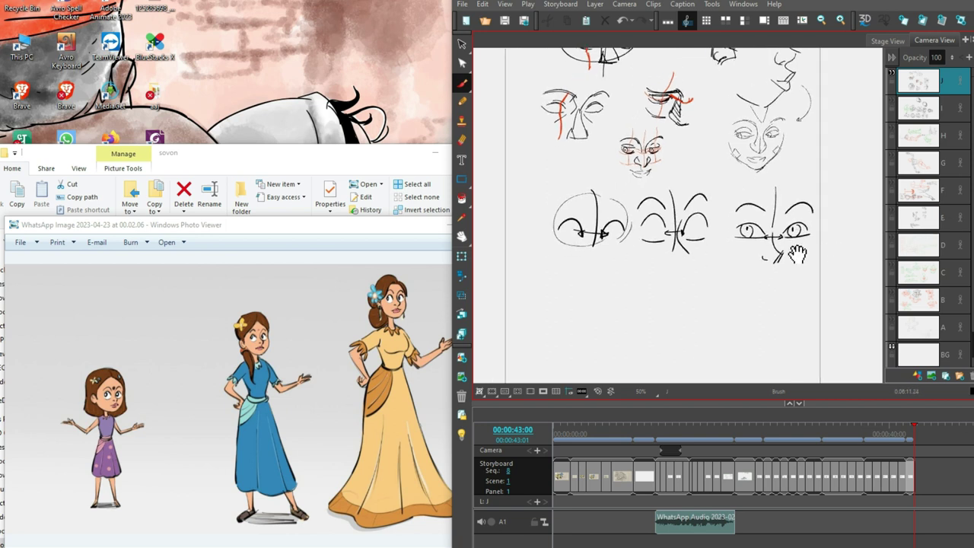
pyautogui.hotkey('ctrl', 's')
# - Sketch a three-quarter eye study in the row below with brows, pupils, a horizontal eye line, a curved centre line and a nose
pyautogui.scroll(-1, 626, 285)
pyautogui.hscroll(-3, 676, 277)
pyautogui.hscroll(2, 758, 242)
pyautogui.hotkey('ctrl', 'z')
pyautogui.moveTo(628, 294); pyautogui.dragTo(627, 292)
pyautogui.hotkey('ctrl', 'z')
pyautogui.moveTo(628, 244)
pyautogui.mouseDown()
pyautogui.moveTo(634, 293)
pyautogui.moveTo(619, 290)
pyautogui.moveTo(667, 277)
pyautogui.mouseUp()
pyautogui.hotkey('ctrl', 'z')
pyautogui.moveTo(598, 276)
pyautogui.mouseDown()
pyautogui.moveTo(651, 282)
pyautogui.moveTo(653, 272)
pyautogui.moveTo(660, 284)
pyautogui.moveTo(646, 280)
pyautogui.moveTo(650, 260)
pyautogui.moveTo(652, 300)
pyautogui.mouseUp()
pyautogui.hotkey('ctrl', 'z')
pyautogui.hotkey('ctrl', 'z')
pyautogui.hotkey('ctrl', 'z')
pyautogui.moveTo(644, 260); pyautogui.dragTo(642, 312)
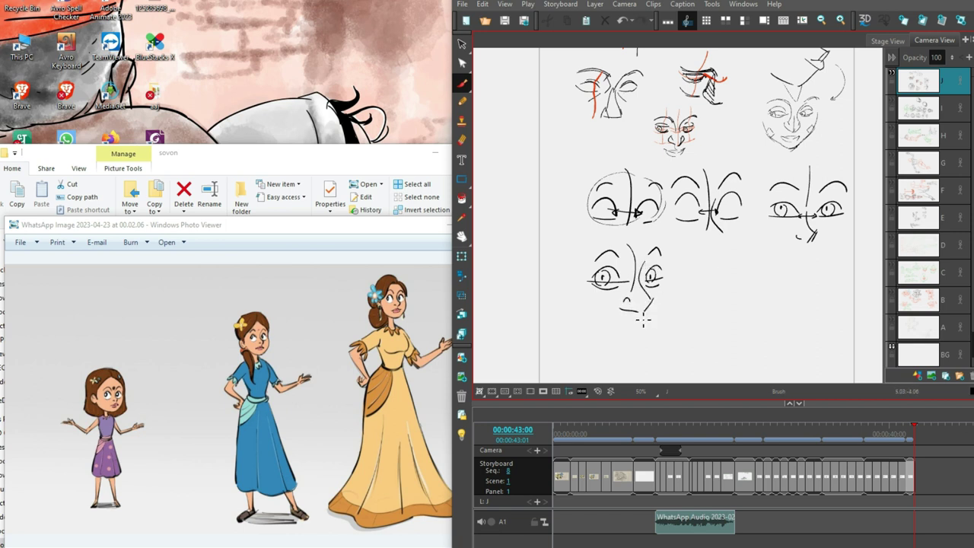
# - Redraw the three-quarter study's nose with a smooth curved side and a small nostril mark
pyautogui.hotkey('ctrl', 'z')
pyautogui.moveTo(643, 265); pyautogui.dragTo(648, 304)
pyautogui.hotkey('ctrl', 'z')
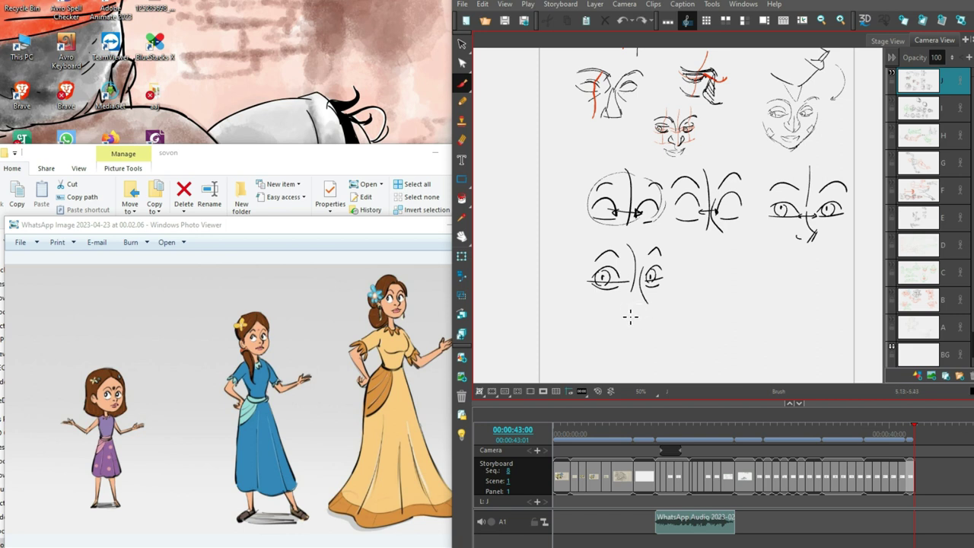
pyautogui.moveTo(651, 303); pyautogui.dragTo(641, 317)
# - Draw a black flared skirt outline with a straight waist and hem beside the three-quarter eye study
pyautogui.press('space')
pyautogui.moveTo(736, 328); pyautogui.dragTo(748, 290)
pyautogui.moveTo(735, 230)
pyautogui.mouseDown()
pyautogui.moveTo(727, 277)
pyautogui.moveTo(760, 233)
pyautogui.mouseUp()
pyautogui.moveTo(759, 230); pyautogui.dragTo(774, 288)
pyautogui.moveTo(737, 222); pyautogui.dragTo(725, 286)
pyautogui.moveTo(717, 286); pyautogui.dragTo(766, 286)
# - Draw a red hip circle, close-set thighs, knees, lower legs and feet through the black skirt outline
pyautogui.moveTo(749, 225)
pyautogui.mouseDown()
pyautogui.moveTo(740, 251)
pyautogui.moveTo(764, 236)
pyautogui.moveTo(767, 246)
pyautogui.moveTo(732, 287)
pyautogui.moveTo(761, 255)
pyautogui.moveTo(743, 329)
pyautogui.mouseUp()
pyautogui.moveTo(743, 280); pyautogui.dragTo(740, 330)
pyautogui.moveTo(752, 245)
pyautogui.mouseDown()
pyautogui.moveTo(757, 293)
pyautogui.moveTo(759, 256)
pyautogui.mouseUp()
pyautogui.moveTo(758, 291); pyautogui.dragTo(754, 330)
pyautogui.moveTo(752, 289)
pyautogui.mouseDown()
pyautogui.moveTo(754, 317)
pyautogui.moveTo(760, 296)
pyautogui.moveTo(761, 345)
pyautogui.mouseUp()
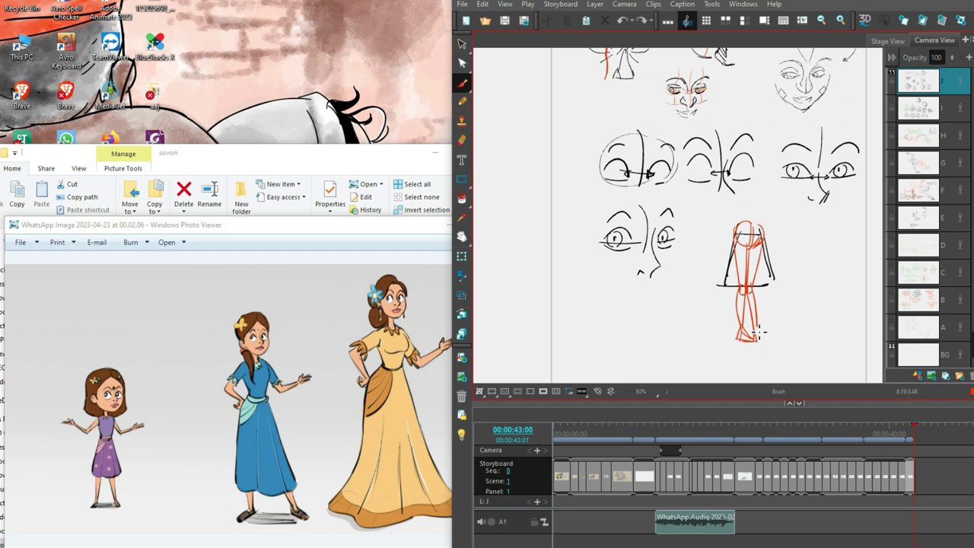
# - Draw a separate pair of red legs beside the skirt figure, with the knees converging and the feet apart
pyautogui.press('space')
pyautogui.moveTo(805, 307)
pyautogui.mouseDown()
pyautogui.moveTo(729, 264)
pyautogui.moveTo(730, 282)
pyautogui.mouseUp()
pyautogui.press('space')
pyautogui.moveTo(731, 225); pyautogui.dragTo(727, 304)
pyautogui.moveTo(719, 210)
pyautogui.mouseDown()
pyautogui.moveTo(725, 263)
pyautogui.moveTo(745, 299)
pyautogui.mouseUp()
pyautogui.moveTo(735, 263)
pyautogui.mouseDown()
pyautogui.moveTo(743, 302)
pyautogui.moveTo(723, 314)
pyautogui.moveTo(726, 301)
pyautogui.moveTo(742, 318)
pyautogui.mouseUp()
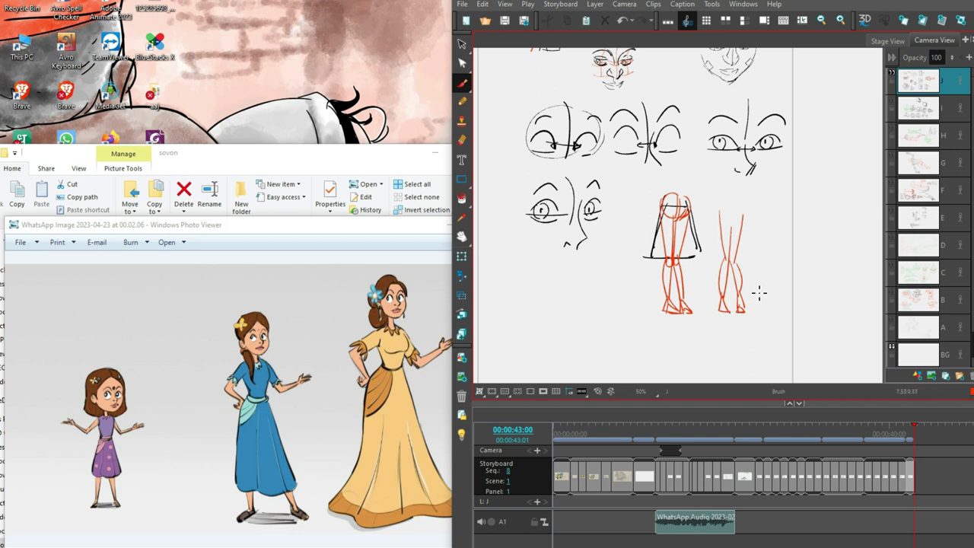
# - Draw a straight red leg with thigh, knee joint and calf below the three-quarter eye study
pyautogui.scroll(-1, 780, 311)
pyautogui.hscroll(-3, 761, 305)
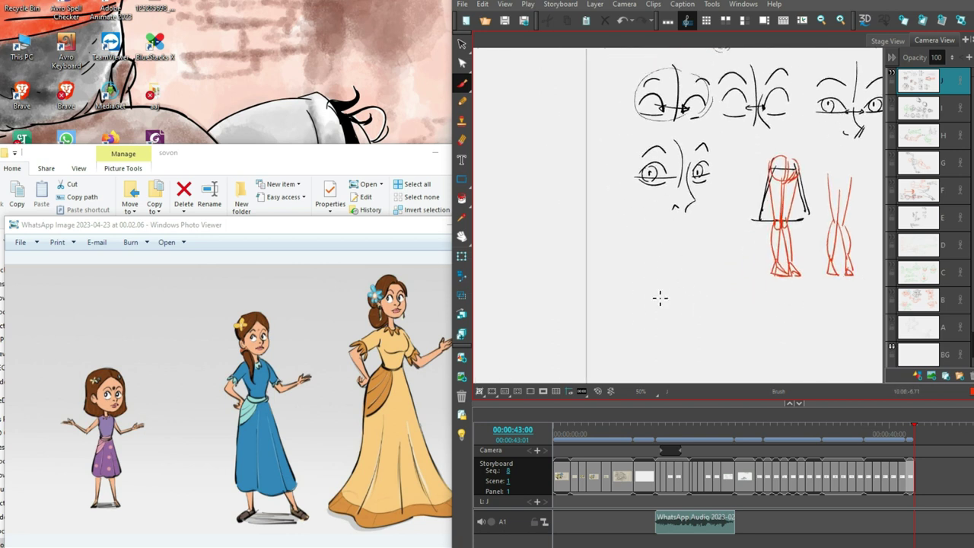
pyautogui.moveTo(828, 236)
pyautogui.mouseDown()
pyautogui.moveTo(809, 276)
pyautogui.moveTo(604, 282)
pyautogui.mouseUp()
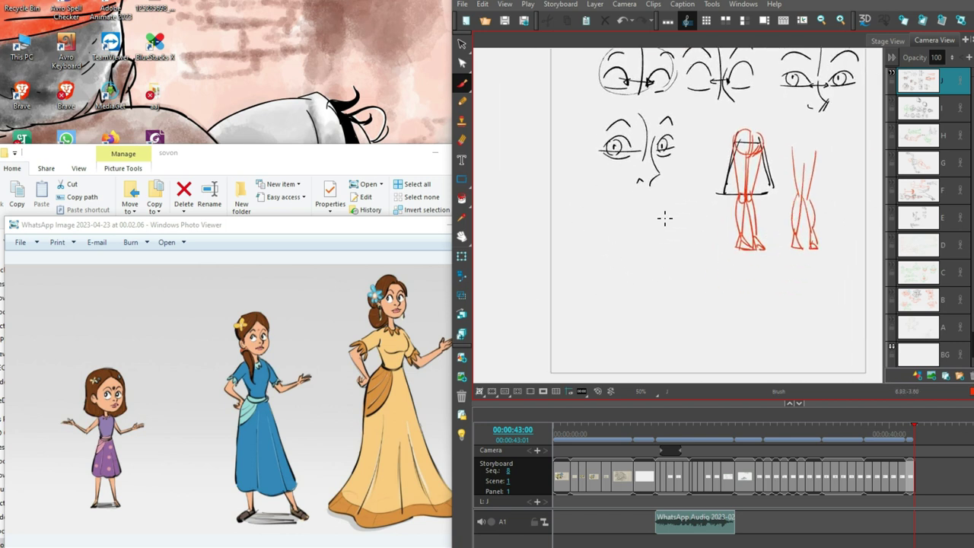
pyautogui.moveTo(622, 224)
pyautogui.mouseDown()
pyautogui.moveTo(635, 273)
pyautogui.moveTo(629, 241)
pyautogui.moveTo(622, 315)
pyautogui.mouseUp()
pyautogui.hotkey('ctrl', 'z')
pyautogui.moveTo(629, 268); pyautogui.dragTo(631, 325)
pyautogui.moveTo(636, 271); pyautogui.dragTo(624, 334)
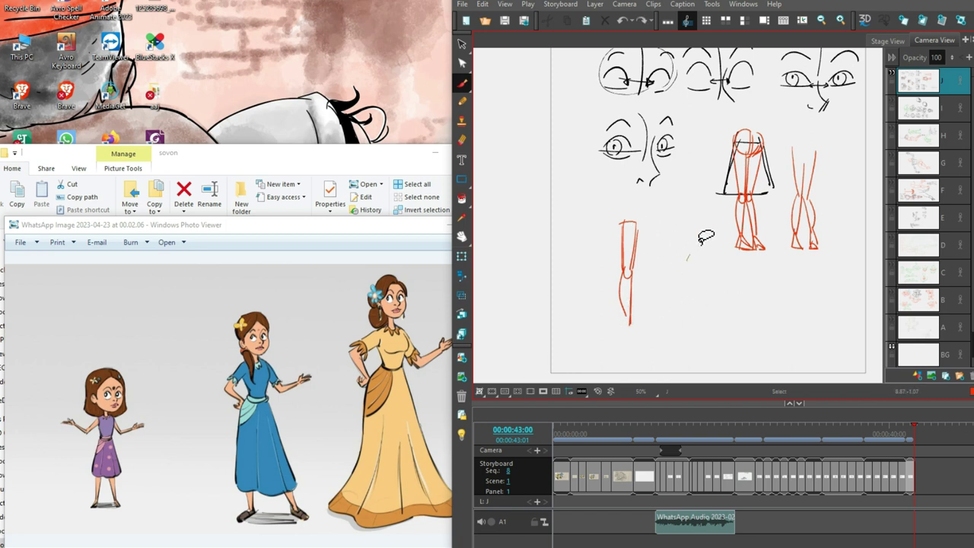
# - Draw the second straight red leg parallel to the first and add a rounded pelvis above both
pyautogui.moveTo(651, 219); pyautogui.dragTo(650, 277)
pyautogui.moveTo(646, 200)
pyautogui.mouseDown()
pyautogui.moveTo(634, 226)
pyautogui.moveTo(657, 206)
pyautogui.moveTo(640, 232)
pyautogui.moveTo(659, 209)
pyautogui.mouseUp()
pyautogui.hotkey('ctrl', 'z')
pyautogui.hotkey('alt', 's')
pyautogui.hotkey('alt', 'b')
pyautogui.moveTo(651, 226)
pyautogui.mouseDown()
pyautogui.moveTo(649, 248)
pyautogui.moveTo(645, 231)
pyautogui.moveTo(654, 280)
pyautogui.moveTo(664, 277)
pyautogui.moveTo(652, 272)
pyautogui.moveTo(649, 327)
pyautogui.moveTo(648, 276)
pyautogui.moveTo(651, 323)
pyautogui.mouseUp()
pyautogui.moveTo(653, 283)
pyautogui.mouseDown()
pyautogui.moveTo(653, 323)
pyautogui.moveTo(633, 351)
pyautogui.moveTo(643, 347)
pyautogui.mouseUp()
# - Finish the handwritten red label "Boy" under the straight legs and write "GIRL" under the converging legs
pyautogui.moveTo(650, 334); pyautogui.dragTo(651, 367)
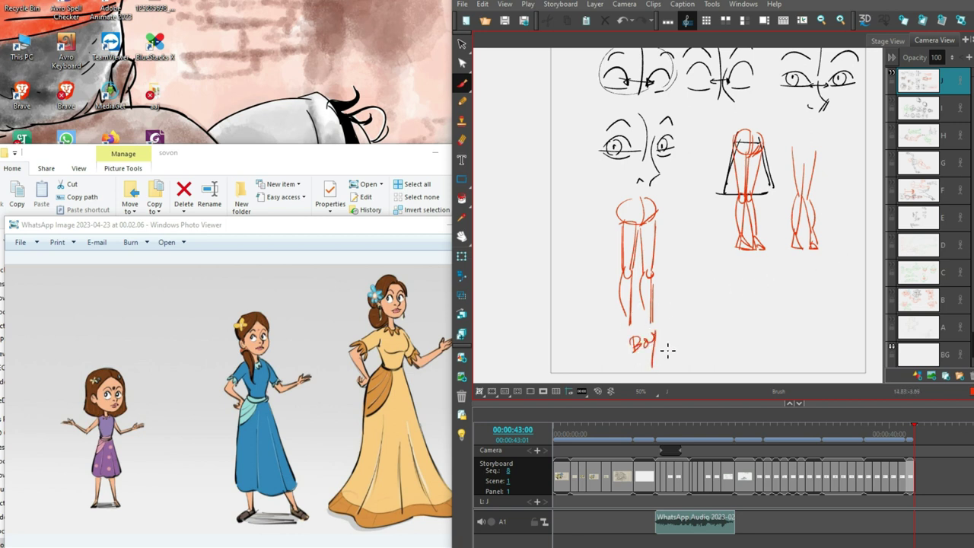
pyautogui.moveTo(763, 271); pyautogui.dragTo(760, 280)
pyautogui.moveTo(769, 273)
pyautogui.mouseDown()
pyautogui.moveTo(770, 281)
pyautogui.moveTo(784, 272)
pyautogui.mouseUp()
pyautogui.scroll(-5, 811, 311)
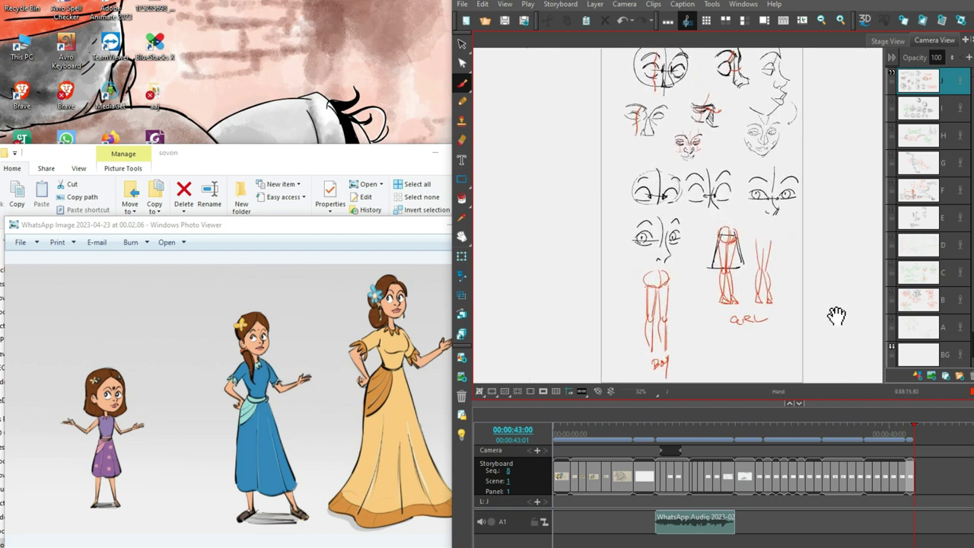
# - Switch to Windows Photo Viewer, show the armoured woman's turnaround reference image, and return to the drawing canvas
pyautogui.click(416, 460)
pyautogui.press('Left')
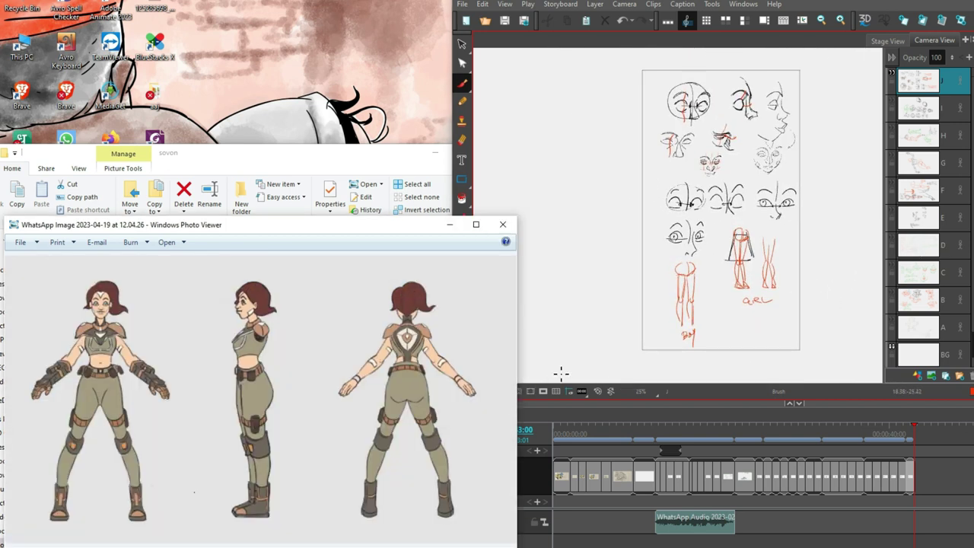
pyautogui.click(809, 313)
# - Draw red straight, parallel legs below the GIRL label with a hip bar, knee marks, outward feet and a wide arc beneath
pyautogui.scroll(3, 783, 252)
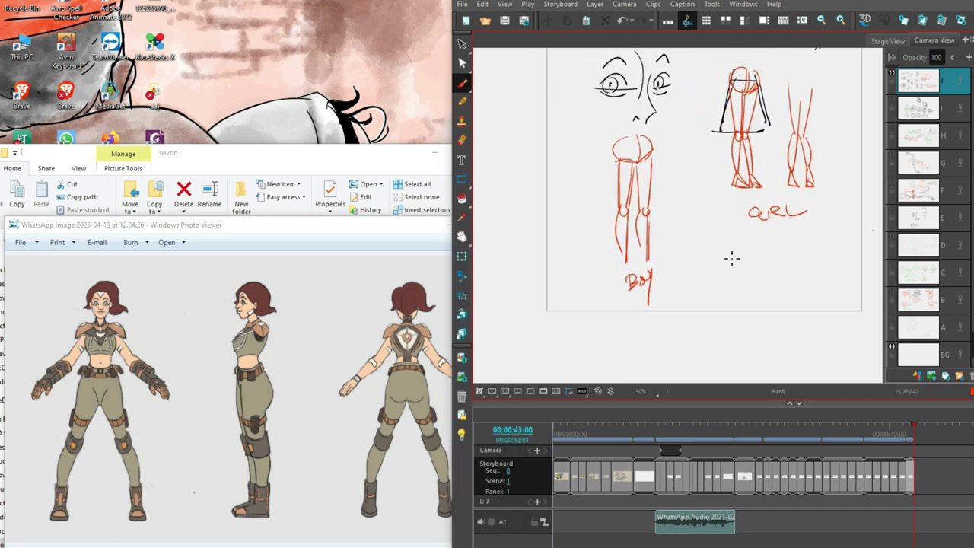
pyautogui.moveTo(698, 228)
pyautogui.mouseDown()
pyautogui.moveTo(729, 230)
pyautogui.moveTo(704, 281)
pyautogui.moveTo(699, 312)
pyautogui.mouseUp()
pyautogui.moveTo(724, 238)
pyautogui.mouseDown()
pyautogui.moveTo(726, 315)
pyautogui.moveTo(704, 338)
pyautogui.moveTo(744, 334)
pyautogui.mouseUp()
pyautogui.moveTo(688, 343); pyautogui.dragTo(734, 350)
# - Draw a second pair of red legs beside it, tapering from a hip bar to closer knees and feet, with a short arc beneath
pyautogui.moveTo(795, 314); pyautogui.dragTo(770, 316)
pyautogui.moveTo(758, 239); pyautogui.dragTo(792, 241)
pyautogui.moveTo(762, 232)
pyautogui.mouseDown()
pyautogui.moveTo(763, 247)
pyautogui.moveTo(790, 244)
pyautogui.moveTo(766, 284)
pyautogui.mouseUp()
pyautogui.moveTo(790, 244); pyautogui.dragTo(784, 284)
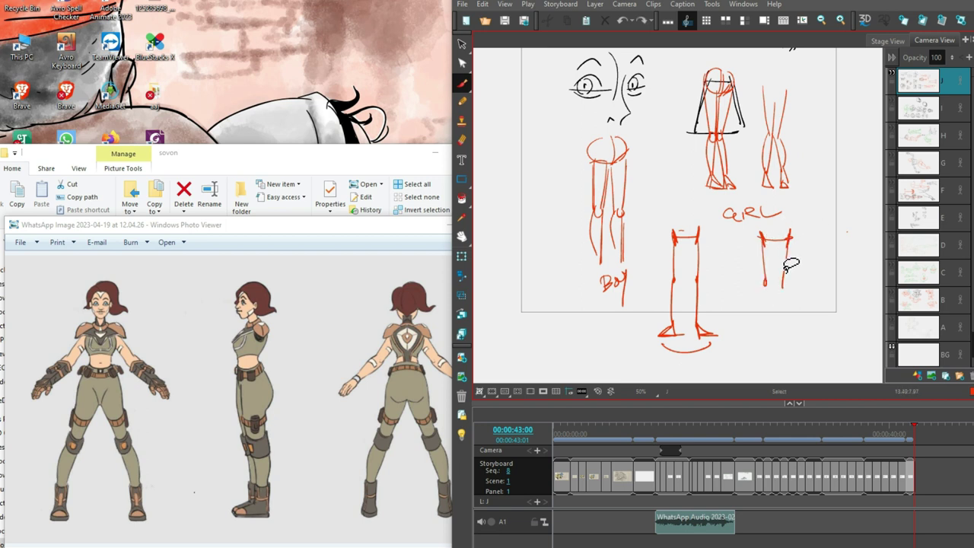
pyautogui.hotkey('ctrl', 'z')
pyautogui.moveTo(765, 283)
pyautogui.mouseDown()
pyautogui.moveTo(765, 329)
pyautogui.moveTo(795, 307)
pyautogui.moveTo(782, 328)
pyautogui.moveTo(754, 337)
pyautogui.moveTo(795, 339)
pyautogui.moveTo(789, 351)
pyautogui.mouseUp()
pyautogui.hotkey('ctrl', 'z')
pyautogui.hscroll(-2, 826, 289)
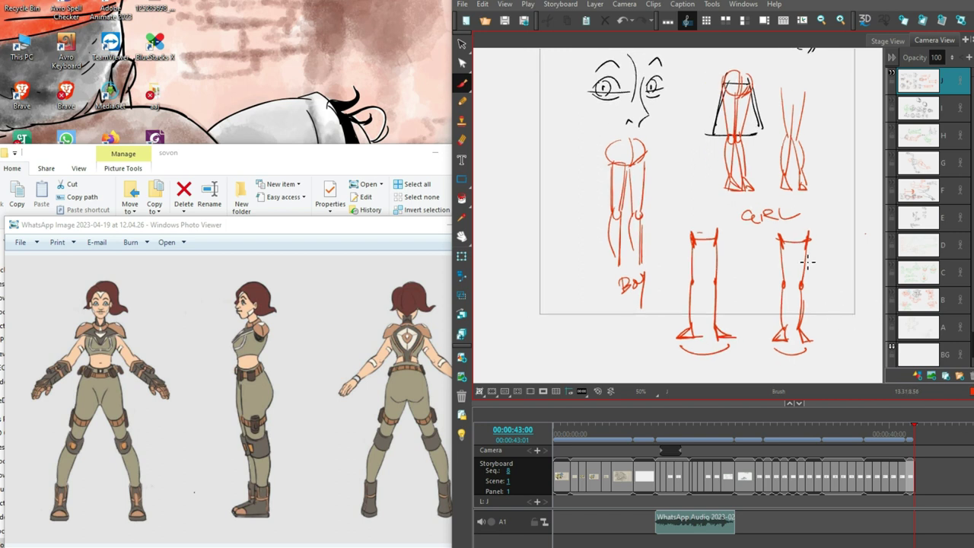
# - Emphasise the hip joints of the tapering legs and extend red lines upward from the hips of both leg pairs
pyautogui.moveTo(789, 242); pyautogui.dragTo(812, 239)
pyautogui.moveTo(694, 194)
pyautogui.mouseDown()
pyautogui.moveTo(696, 227)
pyautogui.moveTo(719, 226)
pyautogui.mouseUp()
pyautogui.moveTo(785, 200); pyautogui.dragTo(788, 231)
pyautogui.hotkey('ctrl', 'z')
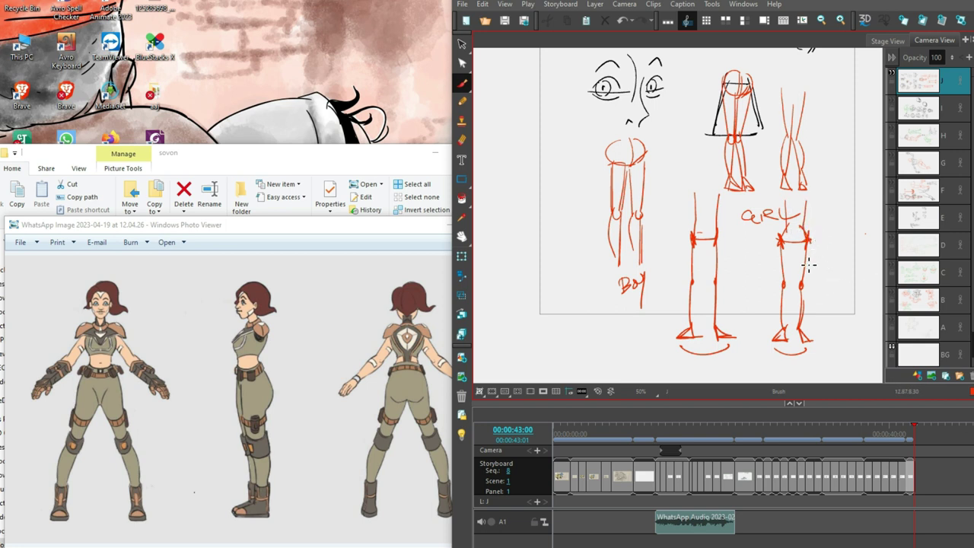
# - Undo the last hip strokes and redraw the tapering leg pair with wider, thickened hip joints and thighs angled inward to the knees
pyautogui.hotkey('ctrl', 'z')
pyautogui.hotkey('ctrl', 'z')
pyautogui.hotkey('ctrl', 'z')
pyautogui.hotkey('alt', 'b')
pyautogui.moveTo(775, 243)
pyautogui.mouseDown()
pyautogui.moveTo(816, 243)
pyautogui.moveTo(785, 294)
pyautogui.mouseUp()
pyautogui.hotkey('ctrl', 'z')
pyautogui.moveTo(815, 241); pyautogui.dragTo(805, 289)
pyautogui.hotkey('ctrl', 'z')
pyautogui.moveTo(808, 210)
pyautogui.mouseDown()
pyautogui.moveTo(815, 243)
pyautogui.moveTo(807, 251)
pyautogui.moveTo(780, 242)
pyautogui.moveTo(819, 239)
pyautogui.moveTo(806, 282)
pyautogui.mouseUp()
pyautogui.hotkey('ctrl', 'z')
pyautogui.moveTo(816, 242); pyautogui.dragTo(796, 326)
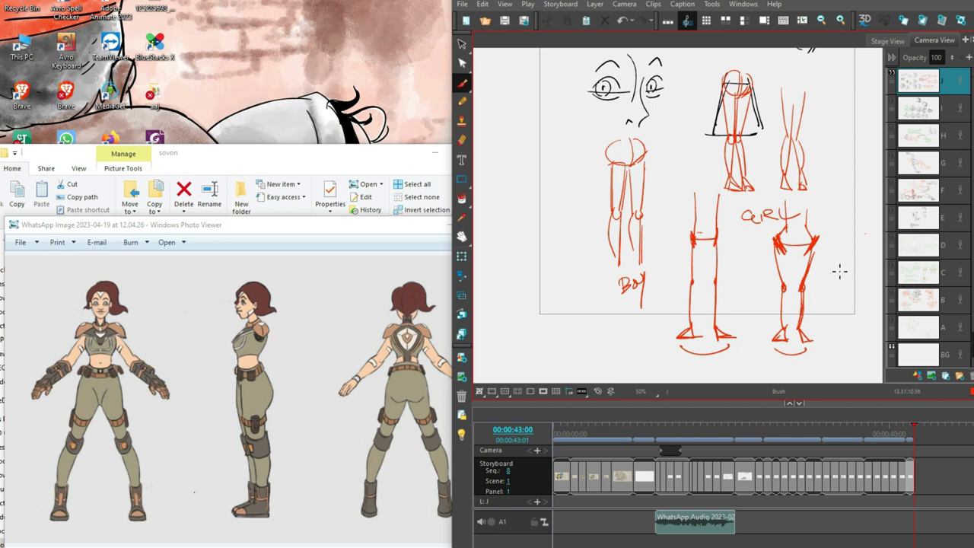
pyautogui.scroll(-5, 853, 302)
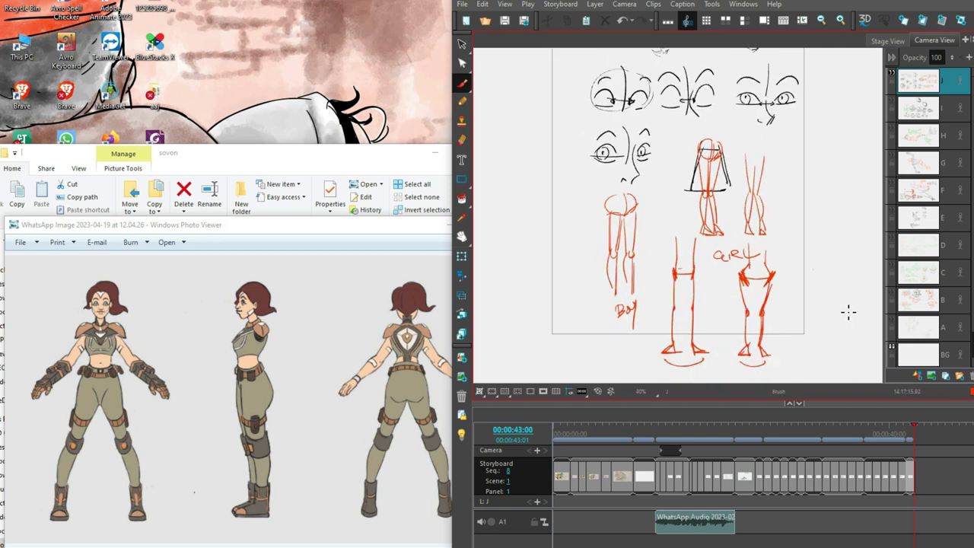
# - Bring the reference sketch's monkey and warriors into full view in Windows Photo Viewer and clear the stray marks from the new empty drawing layer
pyautogui.moveTo(816, 153)
pyautogui.mouseDown()
pyautogui.moveTo(624, 304)
pyautogui.moveTo(805, 358)
pyautogui.mouseUp()
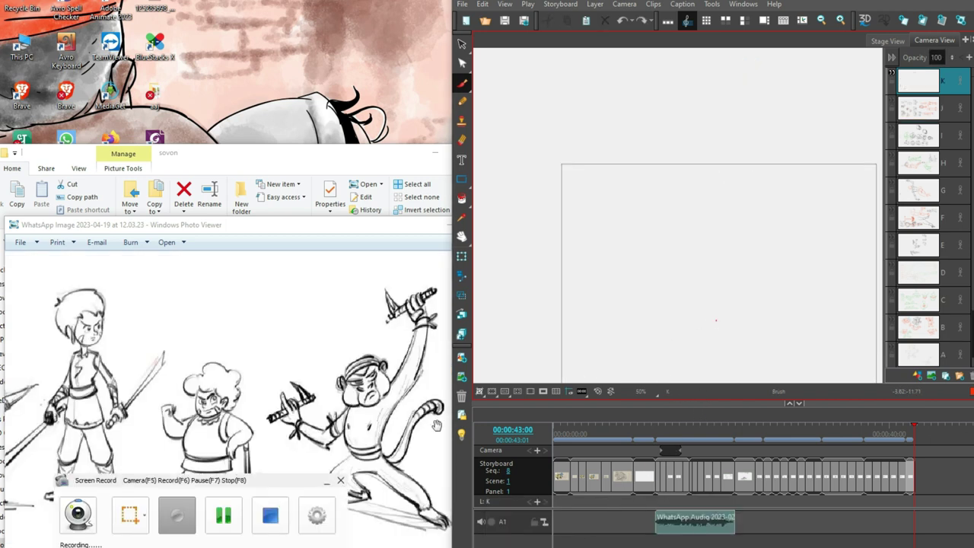
pyautogui.click(416, 455)
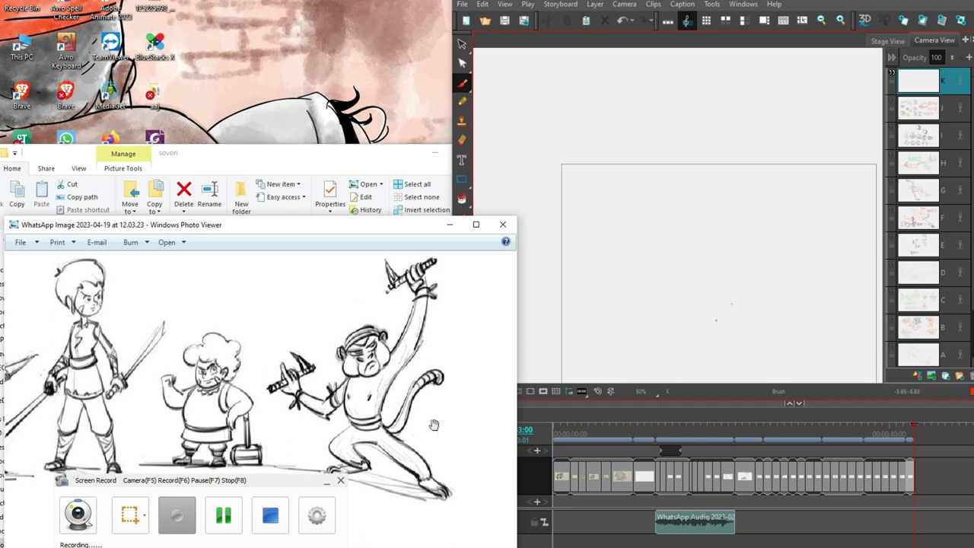
pyautogui.click(700, 270)
pyautogui.moveTo(716, 253)
pyautogui.mouseDown()
pyautogui.moveTo(760, 304)
pyautogui.moveTo(843, 348)
pyautogui.mouseUp()
pyautogui.click(753, 250)
pyautogui.press('Delete')
pyautogui.press('-')
pyautogui.hotkey('alt', 'b')
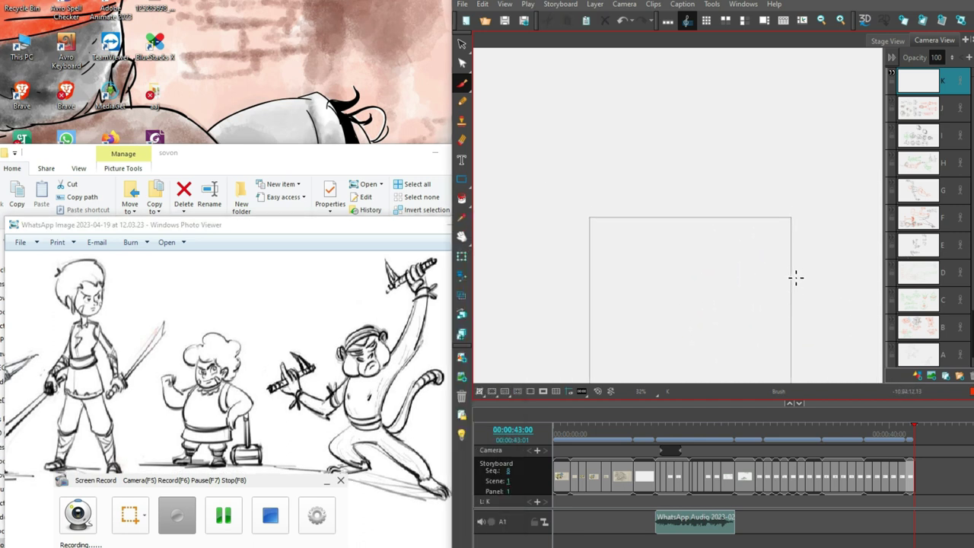
pyautogui.moveTo(763, 271); pyautogui.dragTo(766, 288)
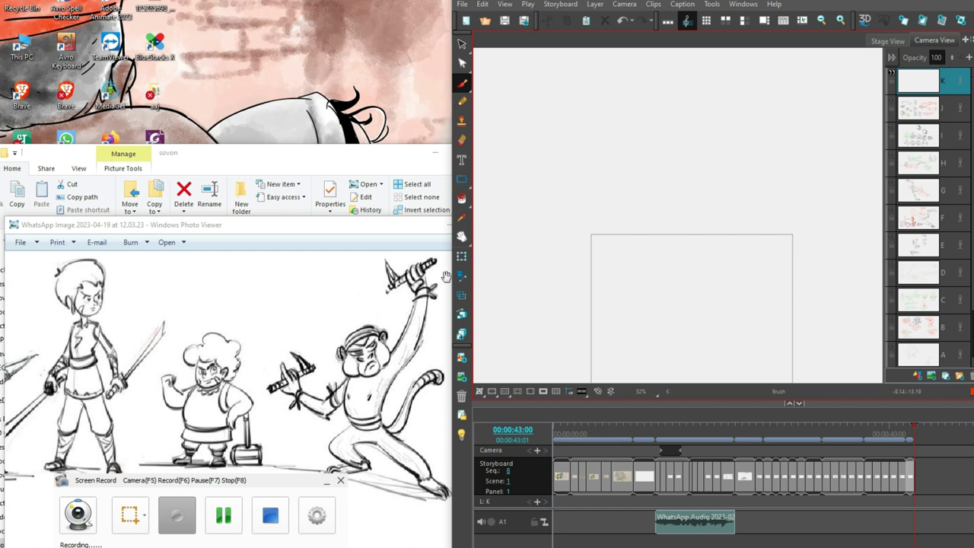
# - Draw two raised red fists with forearms side by side, one rounded and one angular, marking the curled fingers and thumb
pyautogui.moveTo(669, 278)
pyautogui.mouseDown()
pyautogui.moveTo(644, 302)
pyautogui.moveTo(653, 307)
pyautogui.moveTo(680, 298)
pyautogui.moveTo(670, 249)
pyautogui.moveTo(631, 279)
pyautogui.moveTo(660, 277)
pyautogui.moveTo(651, 321)
pyautogui.moveTo(675, 320)
pyautogui.mouseUp()
pyautogui.moveTo(673, 260); pyautogui.dragTo(676, 316)
pyautogui.moveTo(718, 226)
pyautogui.mouseDown()
pyautogui.moveTo(703, 242)
pyautogui.moveTo(729, 249)
pyautogui.moveTo(717, 245)
pyautogui.moveTo(720, 256)
pyautogui.moveTo(757, 242)
pyautogui.moveTo(724, 264)
pyautogui.moveTo(754, 273)
pyautogui.moveTo(753, 328)
pyautogui.mouseUp()
pyautogui.moveTo(733, 271); pyautogui.dragTo(720, 324)
pyautogui.scroll(2, 777, 266)
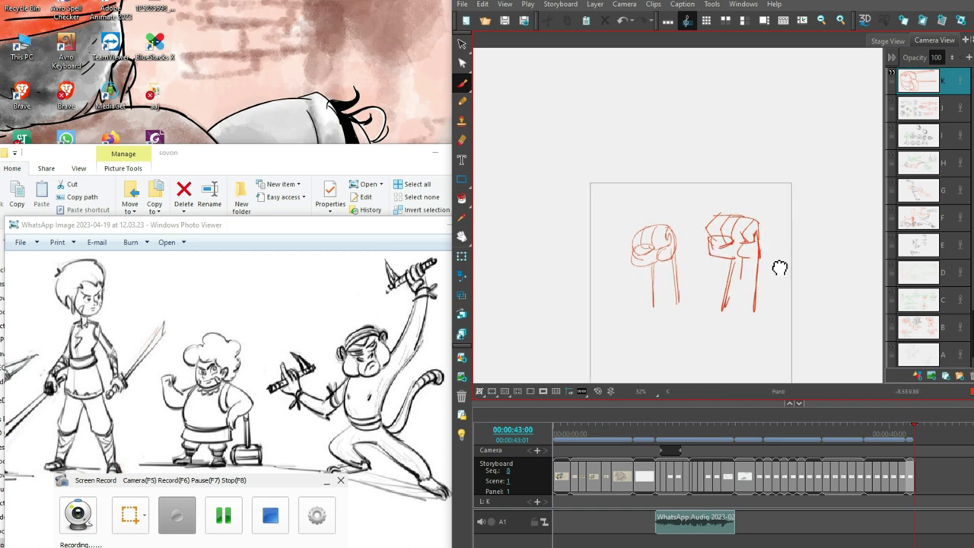
pyautogui.moveTo(738, 259)
pyautogui.mouseDown()
pyautogui.moveTo(779, 253)
pyautogui.moveTo(758, 275)
pyautogui.mouseUp()
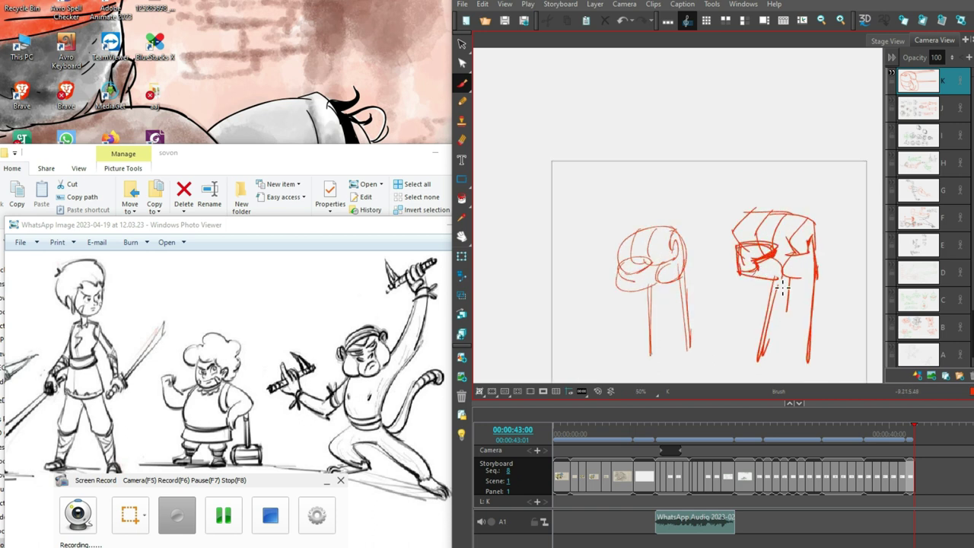
pyautogui.moveTo(848, 273)
pyautogui.mouseDown()
pyautogui.moveTo(822, 221)
pyautogui.moveTo(837, 224)
pyautogui.mouseUp()
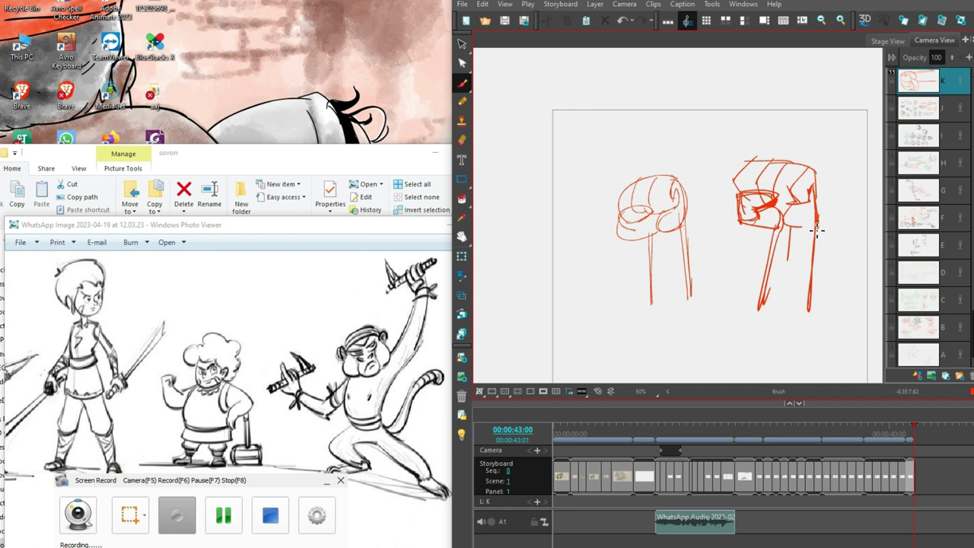
pyautogui.moveTo(586, 289)
pyautogui.mouseDown()
pyautogui.moveTo(609, 285)
pyautogui.moveTo(581, 324)
pyautogui.moveTo(593, 329)
pyautogui.moveTo(575, 320)
pyautogui.moveTo(587, 293)
pyautogui.moveTo(615, 283)
pyautogui.moveTo(622, 312)
pyautogui.moveTo(607, 347)
pyautogui.mouseUp()
pyautogui.hotkey('ctrl', 'z')
pyautogui.hotkey('ctrl', 'z')
pyautogui.hotkey('ctrl', 'z')
pyautogui.hotkey('ctrl', 'z')
pyautogui.hotkey('ctrl', 'z')
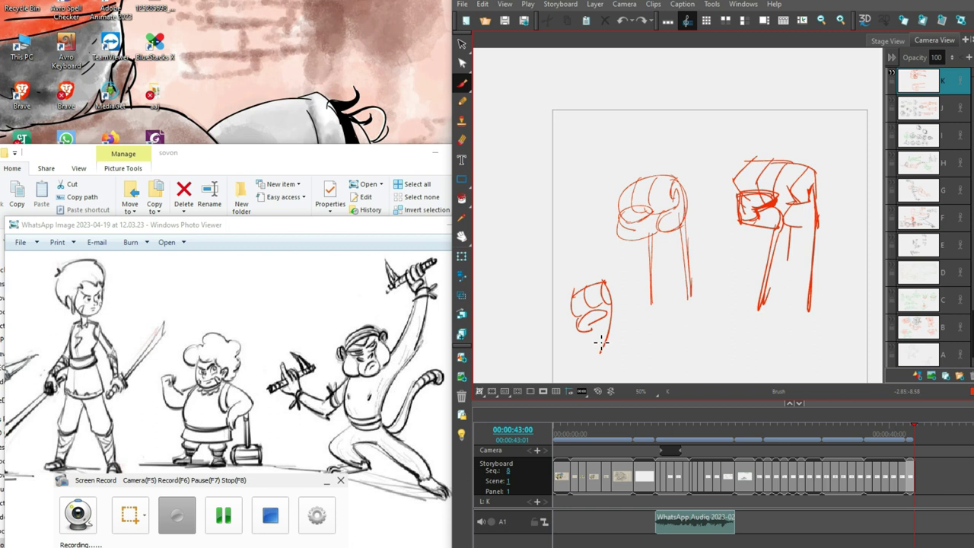
pyautogui.moveTo(594, 325)
pyautogui.mouseDown()
pyautogui.moveTo(573, 373)
pyautogui.moveTo(591, 359)
pyautogui.moveTo(571, 376)
pyautogui.mouseUp()
pyautogui.hotkey('ctrl', 'z')
pyautogui.hotkey('ctrl', 'z')
pyautogui.hotkey('ctrl', 'z')
pyautogui.hotkey('ctrl', 'z')
pyautogui.hotkey('ctrl', 'z')
pyautogui.hotkey('ctrl', 'z')
# - Select both fist drawings, scale them down and place them in the upper-left corner of the camera frame
pyautogui.scroll(-2, 799, 236)
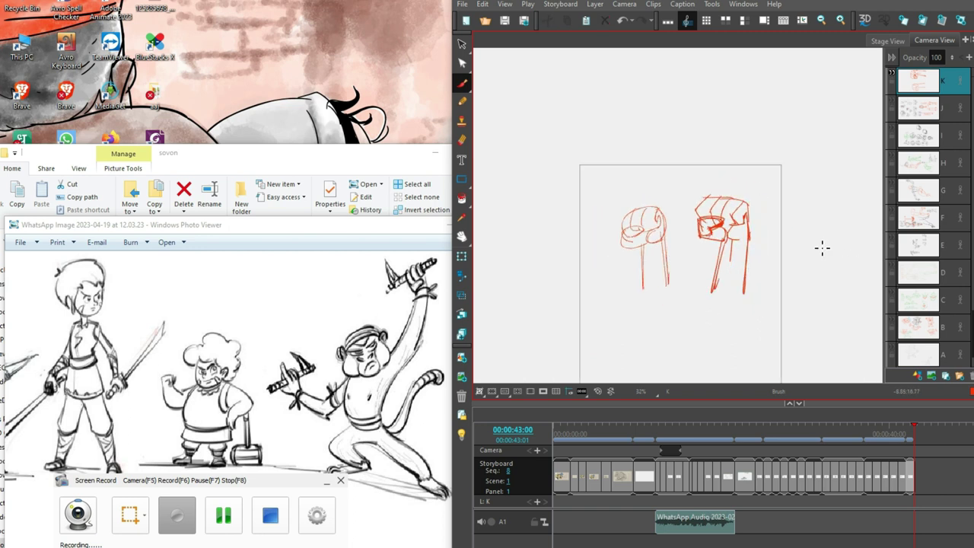
pyautogui.hotkey('ctrl', 'a')
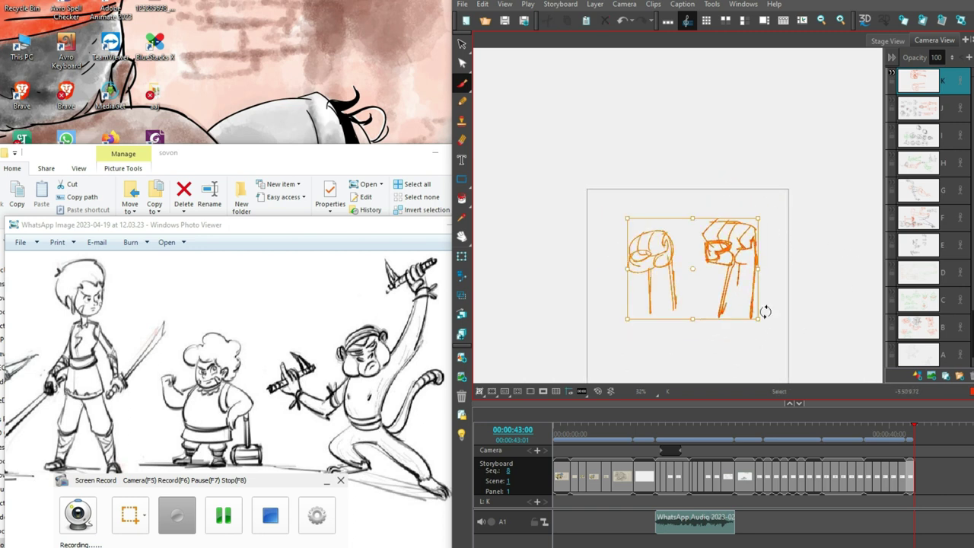
pyautogui.moveTo(761, 317); pyautogui.dragTo(653, 251)
pyautogui.hotkey('alt', 'b')
# - Draw the monkey's tilted head in red below the fists, with a slanted brow, muzzle and two round ears
pyautogui.scroll(-3, 733, 269)
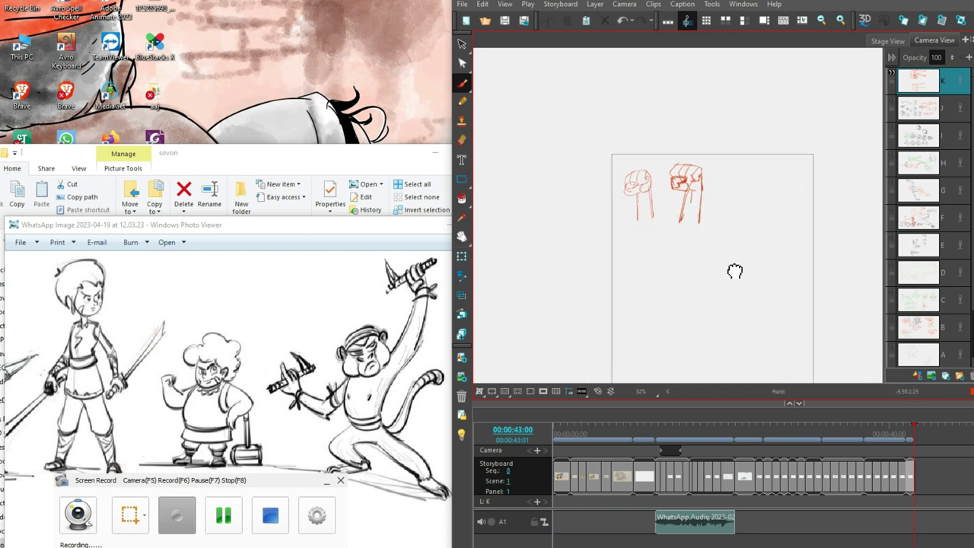
pyautogui.moveTo(636, 258)
pyautogui.mouseDown()
pyautogui.moveTo(652, 231)
pyautogui.moveTo(688, 250)
pyautogui.moveTo(674, 239)
pyautogui.mouseUp()
pyautogui.hotkey('ctrl', 'z')
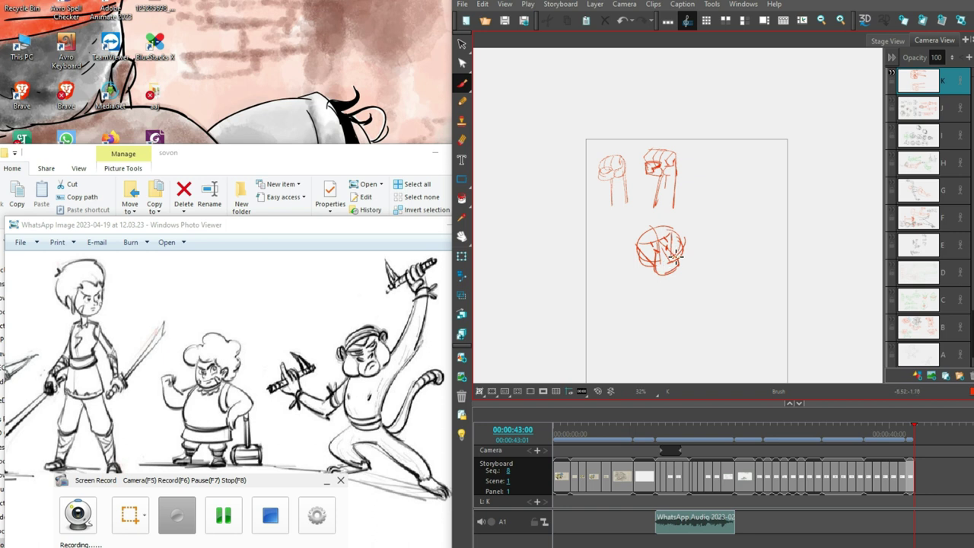
pyautogui.hotkey('alt', 'b')
pyautogui.moveTo(654, 255)
pyautogui.mouseDown()
pyautogui.moveTo(665, 226)
pyautogui.moveTo(635, 262)
pyautogui.moveTo(665, 232)
pyautogui.moveTo(674, 240)
pyautogui.moveTo(642, 249)
pyautogui.moveTo(661, 235)
pyautogui.moveTo(629, 249)
pyautogui.mouseUp()
pyautogui.hotkey('alt', 'v')
pyautogui.hotkey('alt', 'b')
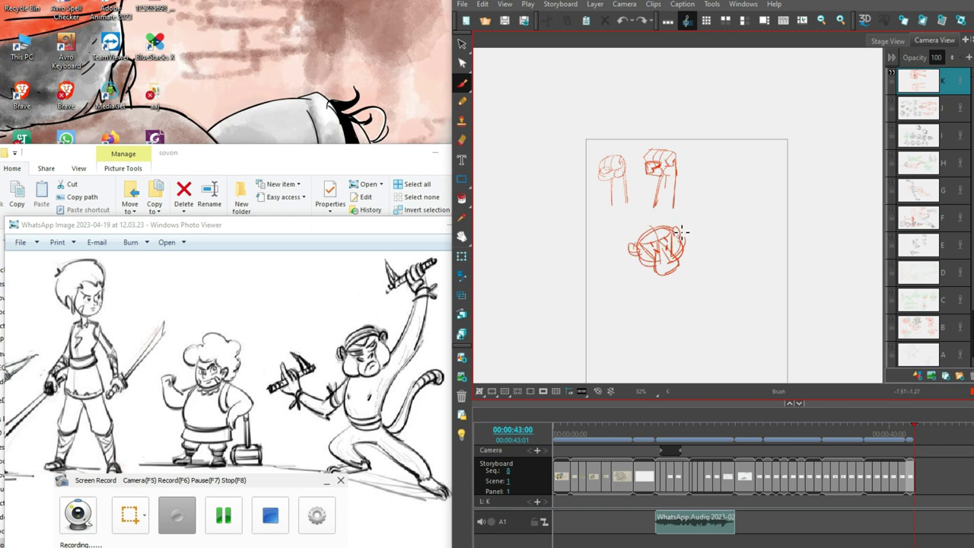
pyautogui.moveTo(683, 227)
pyautogui.mouseDown()
pyautogui.moveTo(676, 238)
pyautogui.moveTo(624, 235)
pyautogui.moveTo(646, 331)
pyautogui.mouseUp()
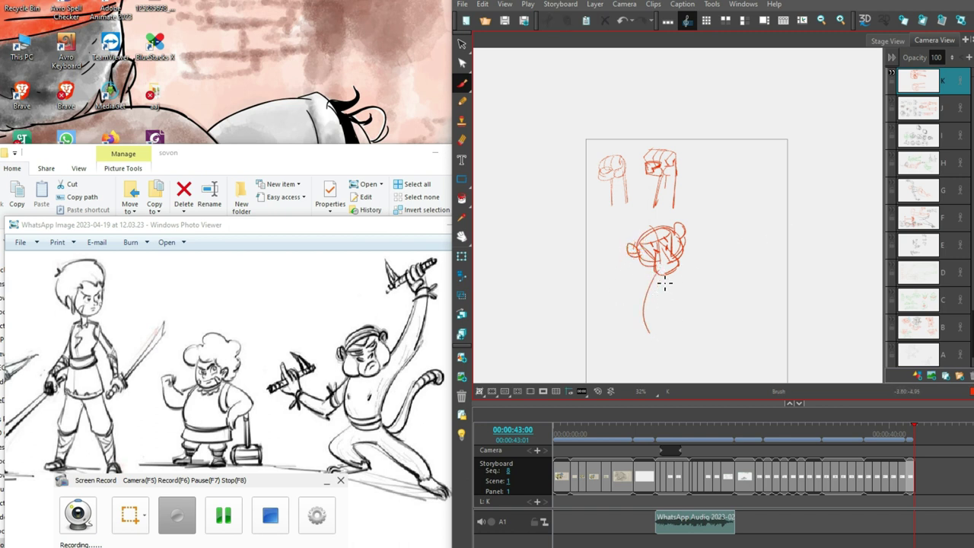
# - Draw the monkey's curved torso and waistband with one bent leg, one outstretched leg and long-toed feet
pyautogui.moveTo(659, 279)
pyautogui.mouseDown()
pyautogui.moveTo(678, 293)
pyautogui.moveTo(651, 317)
pyautogui.mouseUp()
pyautogui.moveTo(652, 279)
pyautogui.mouseDown()
pyautogui.moveTo(636, 327)
pyautogui.moveTo(663, 335)
pyautogui.moveTo(665, 326)
pyautogui.moveTo(670, 335)
pyautogui.mouseUp()
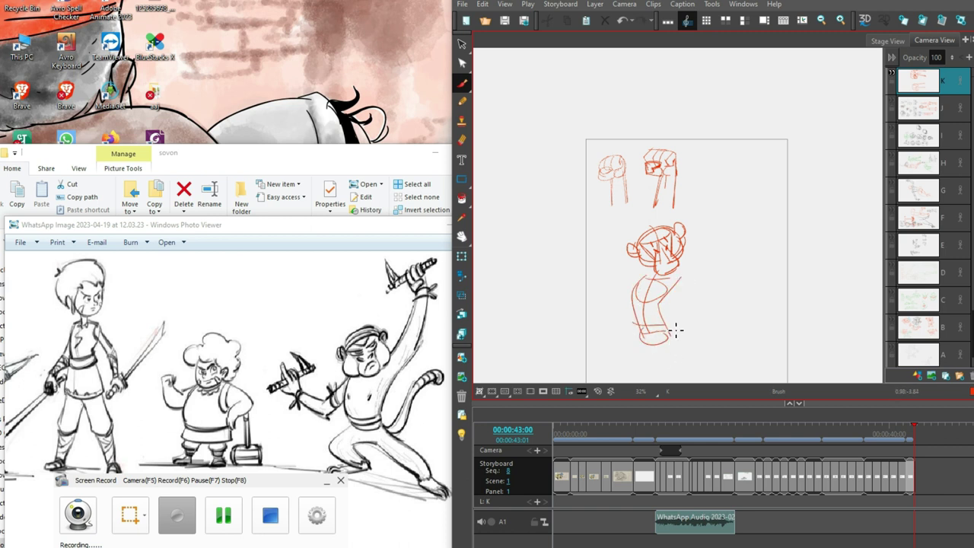
pyautogui.scroll(-2, 676, 330)
pyautogui.moveTo(639, 283); pyautogui.dragTo(631, 325)
pyautogui.moveTo(663, 282); pyautogui.dragTo(730, 333)
pyautogui.hotkey('ctrl', 'z')
pyautogui.moveTo(669, 299)
pyautogui.mouseDown()
pyautogui.moveTo(731, 347)
pyautogui.moveTo(705, 309)
pyautogui.moveTo(733, 345)
pyautogui.moveTo(748, 339)
pyautogui.moveTo(715, 341)
pyautogui.moveTo(758, 344)
pyautogui.moveTo(717, 352)
pyautogui.moveTo(770, 348)
pyautogui.mouseUp()
pyautogui.hotkey('ctrl', 'z')
pyautogui.moveTo(624, 293)
pyautogui.mouseDown()
pyautogui.moveTo(644, 320)
pyautogui.moveTo(648, 297)
pyautogui.moveTo(656, 323)
pyautogui.moveTo(620, 349)
pyautogui.moveTo(669, 308)
pyautogui.moveTo(630, 332)
pyautogui.moveTo(659, 330)
pyautogui.moveTo(649, 338)
pyautogui.moveTo(609, 333)
pyautogui.mouseUp()
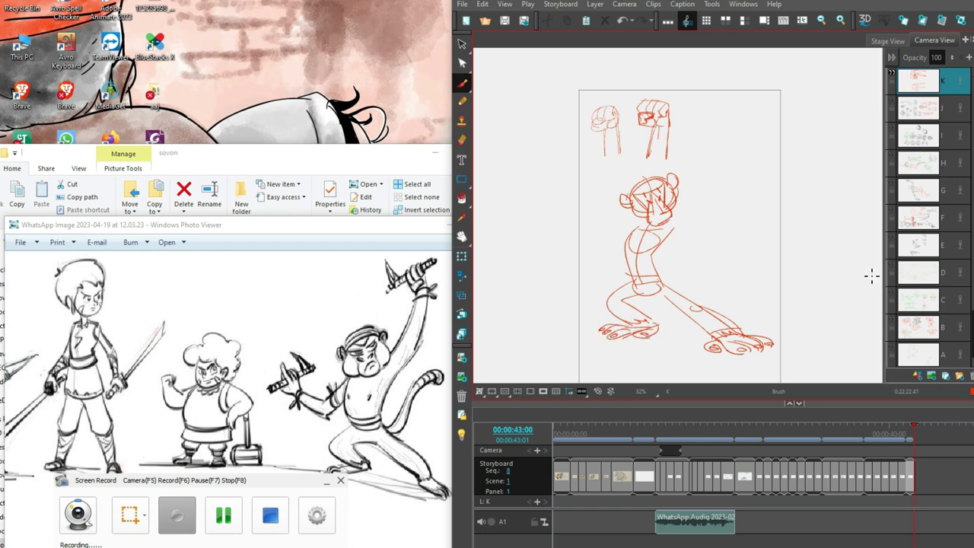
# - Draw the monkey's curling tail and its raised arm with a hand gripping a bladed weapon above the head
pyautogui.moveTo(670, 280)
pyautogui.mouseDown()
pyautogui.moveTo(714, 278)
pyautogui.moveTo(695, 256)
pyautogui.moveTo(699, 245)
pyautogui.moveTo(691, 248)
pyautogui.moveTo(704, 264)
pyautogui.moveTo(697, 248)
pyautogui.moveTo(710, 250)
pyautogui.moveTo(695, 241)
pyautogui.moveTo(728, 278)
pyautogui.moveTo(677, 278)
pyautogui.mouseUp()
pyautogui.moveTo(753, 230); pyautogui.dragTo(756, 259)
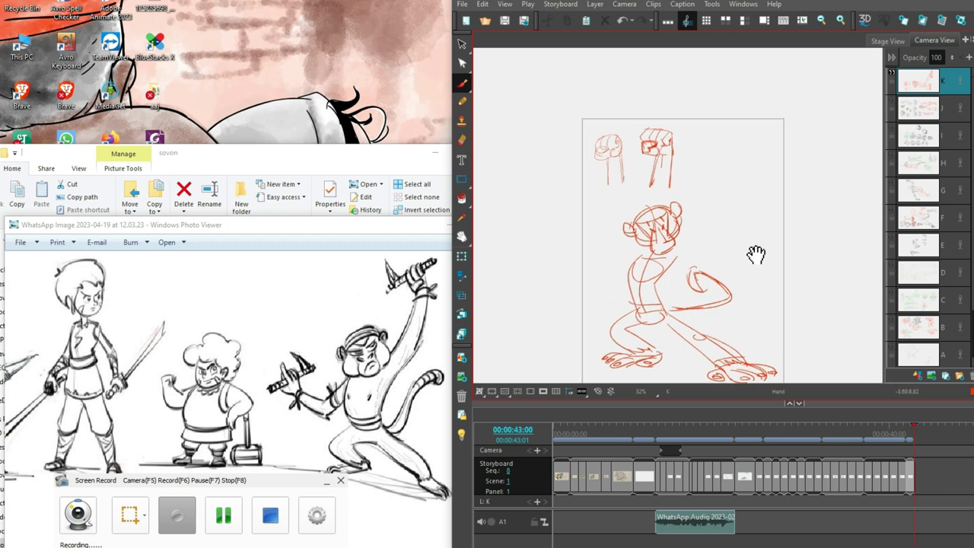
pyautogui.moveTo(674, 252)
pyautogui.mouseDown()
pyautogui.moveTo(724, 208)
pyautogui.moveTo(689, 252)
pyautogui.moveTo(711, 231)
pyautogui.moveTo(719, 205)
pyautogui.moveTo(712, 226)
pyautogui.moveTo(723, 220)
pyautogui.moveTo(708, 189)
pyautogui.mouseUp()
pyautogui.hotkey('ctrl', 'z')
pyautogui.moveTo(686, 236)
pyautogui.mouseDown()
pyautogui.moveTo(708, 180)
pyautogui.moveTo(704, 201)
pyautogui.moveTo(718, 188)
pyautogui.moveTo(698, 185)
pyautogui.moveTo(713, 173)
pyautogui.moveTo(707, 167)
pyautogui.moveTo(757, 179)
pyautogui.mouseUp()
pyautogui.hotkey('ctrl', 'z')
pyautogui.hotkey('ctrl', 'z')
pyautogui.hotkey('ctrl', 'z')
pyautogui.hotkey('ctrl', 'z')
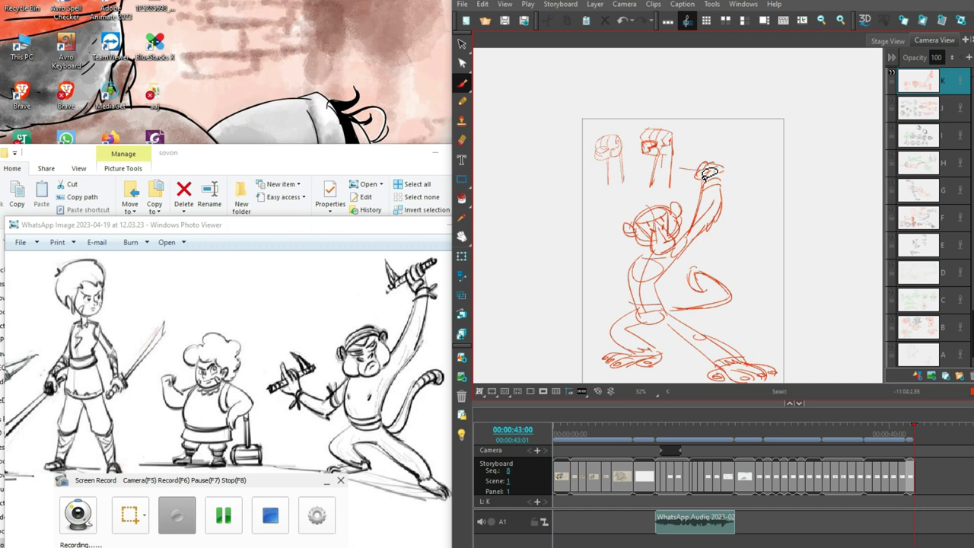
pyautogui.moveTo(706, 171)
pyautogui.mouseDown()
pyautogui.moveTo(742, 149)
pyautogui.moveTo(720, 162)
pyautogui.moveTo(706, 205)
pyautogui.moveTo(668, 222)
pyautogui.mouseUp()
pyautogui.hotkey('ctrl', 'z')
pyautogui.moveTo(702, 198); pyautogui.dragTo(747, 180)
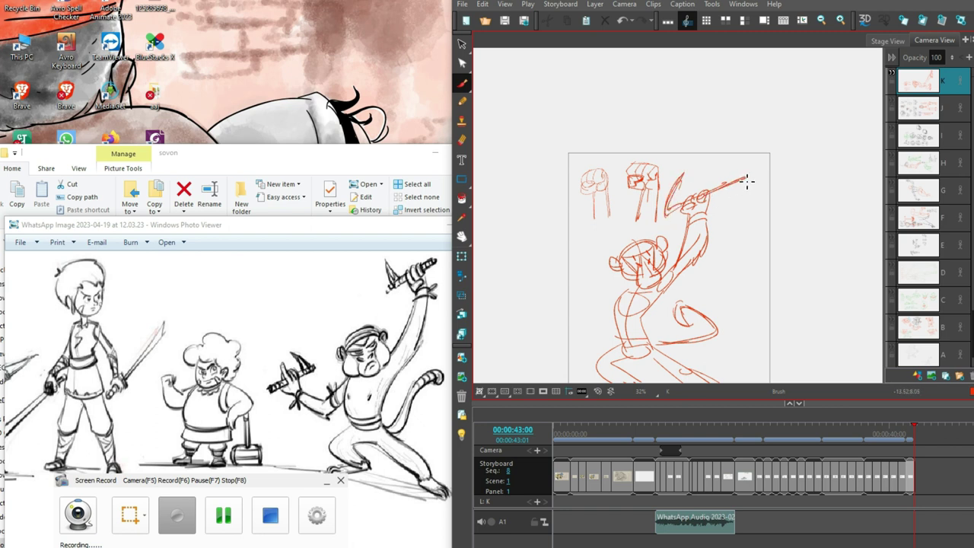
pyautogui.moveTo(808, 190); pyautogui.dragTo(843, 152)
pyautogui.moveTo(668, 253)
pyautogui.mouseDown()
pyautogui.moveTo(585, 290)
pyautogui.moveTo(616, 283)
pyautogui.mouseUp()
pyautogui.hotkey('ctrl', 'z')
pyautogui.hotkey('ctrl', 'z')
pyautogui.moveTo(653, 256); pyautogui.dragTo(599, 298)
pyautogui.hotkey('ctrl', 'z')
pyautogui.moveTo(651, 257); pyautogui.dragTo(600, 298)
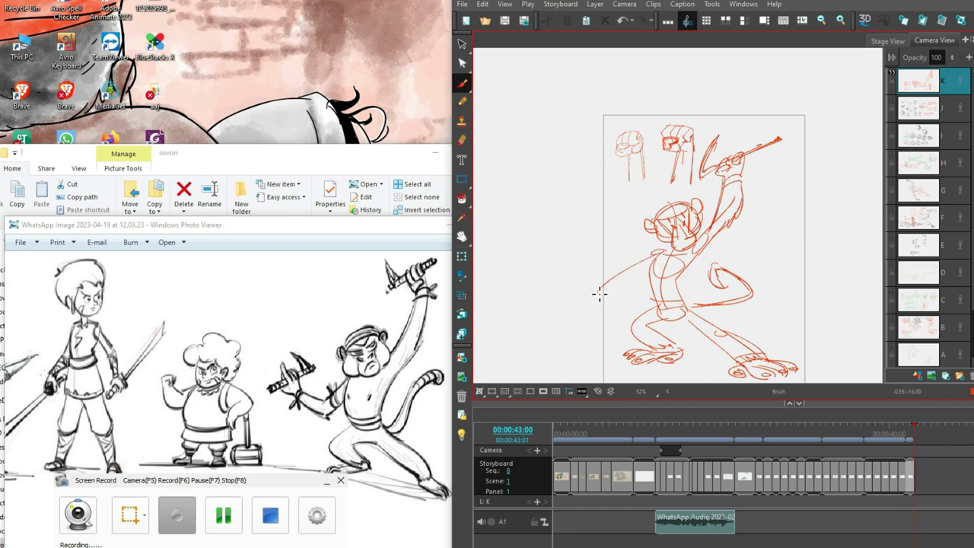
pyautogui.moveTo(658, 258)
pyautogui.mouseDown()
pyautogui.moveTo(617, 277)
pyautogui.moveTo(646, 268)
pyautogui.moveTo(593, 259)
pyautogui.mouseUp()
pyautogui.hotkey('ctrl', 'z')
pyautogui.hotkey('ctrl', 'z')
pyautogui.hotkey('ctrl', 'z')
pyautogui.hotkey('ctrl', 'z')
pyautogui.hotkey('ctrl', 'z')
# - Draw the monkey's other arm bent downward at the elbow, its hand holding a second bladed weapon, and add small marks at the shoulder
pyautogui.moveTo(653, 247)
pyautogui.mouseDown()
pyautogui.moveTo(618, 279)
pyautogui.moveTo(625, 258)
pyautogui.mouseUp()
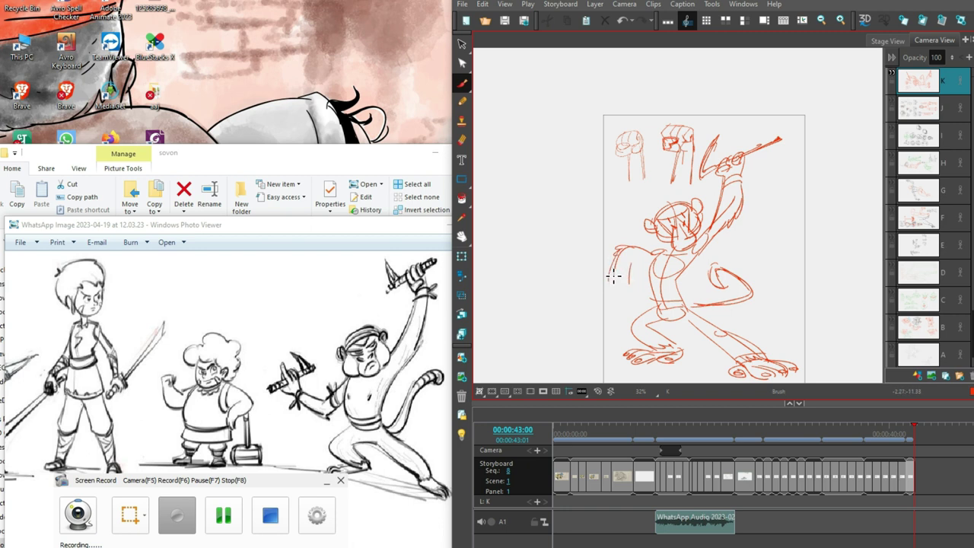
pyautogui.moveTo(646, 259); pyautogui.dragTo(631, 263)
pyautogui.moveTo(613, 283)
pyautogui.mouseDown()
pyautogui.moveTo(601, 282)
pyautogui.moveTo(643, 286)
pyautogui.moveTo(630, 295)
pyautogui.moveTo(625, 329)
pyautogui.moveTo(639, 299)
pyautogui.moveTo(594, 266)
pyautogui.mouseUp()
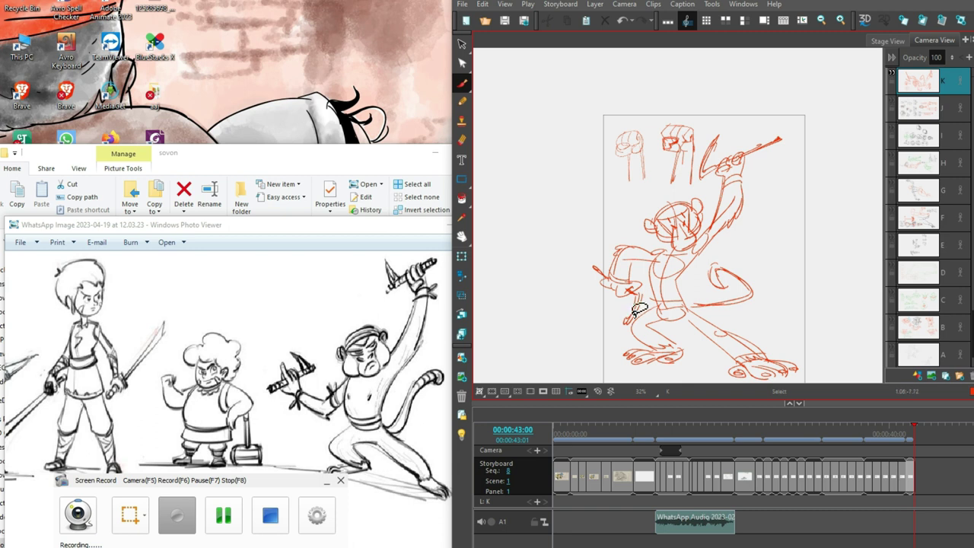
pyautogui.moveTo(639, 296)
pyautogui.mouseDown()
pyautogui.moveTo(621, 335)
pyautogui.moveTo(649, 303)
pyautogui.mouseUp()
pyautogui.hotkey('ctrl', 'z')
pyautogui.moveTo(655, 254); pyautogui.dragTo(654, 246)
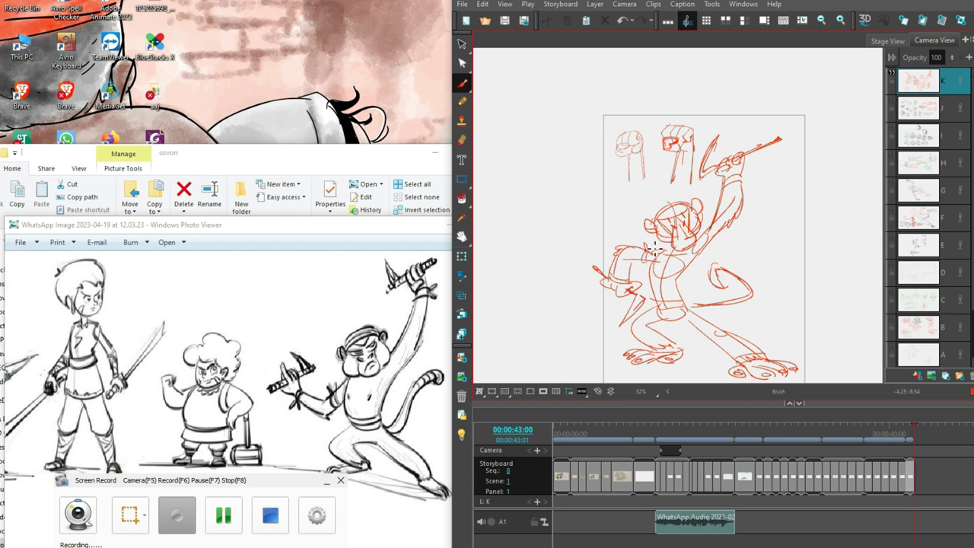
# - Hide the monkey drawing's layer, add a new empty layer and bring the curly-haired hammer character into view in the reference image
pyautogui.moveTo(801, 259); pyautogui.dragTo(809, 228)
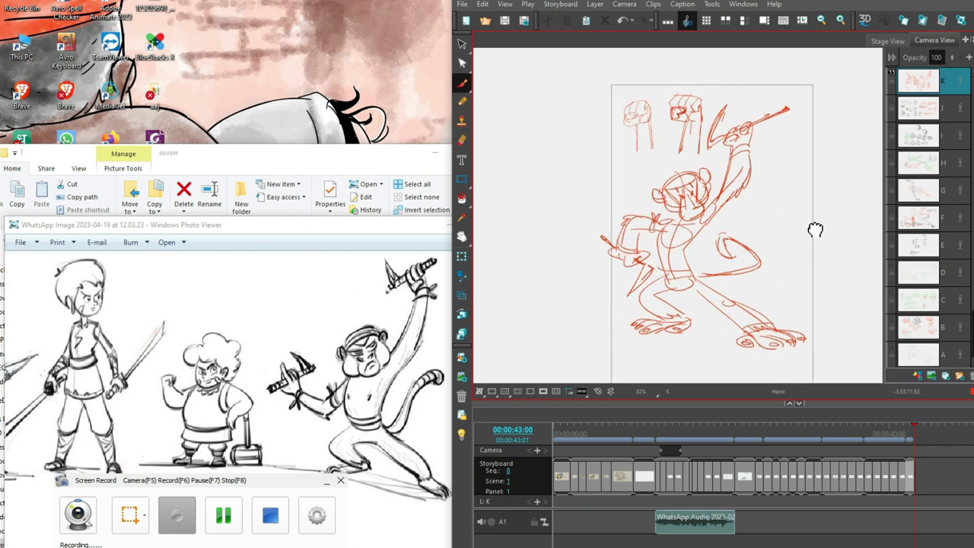
pyautogui.click(891, 75)
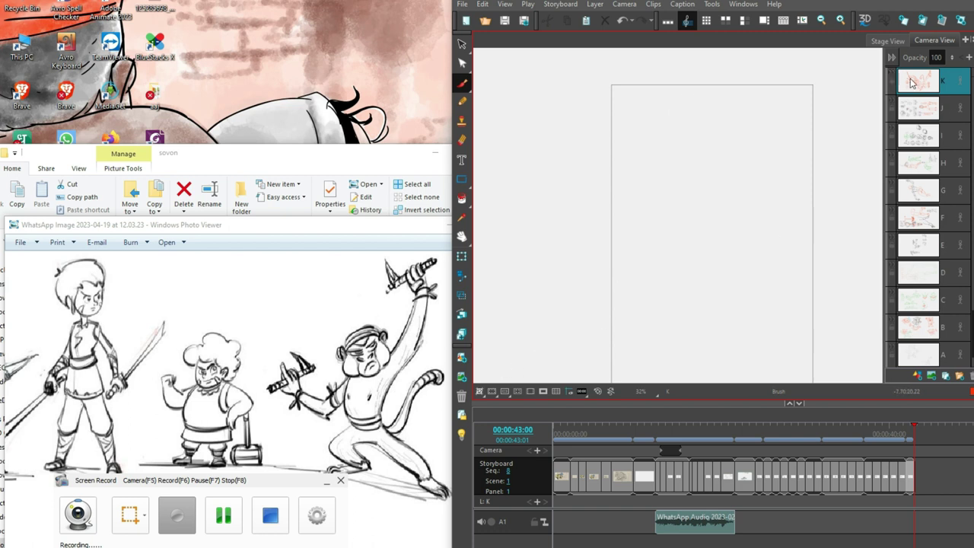
pyautogui.click(918, 376)
pyautogui.moveTo(737, 342); pyautogui.dragTo(820, 313)
pyautogui.moveTo(341, 432)
pyautogui.mouseDown()
pyautogui.moveTo(439, 391)
pyautogui.moveTo(466, 435)
pyautogui.mouseUp()
pyautogui.moveTo(749, 297); pyautogui.dragTo(847, 347)
pyautogui.hotkey('ctrl', 'z')
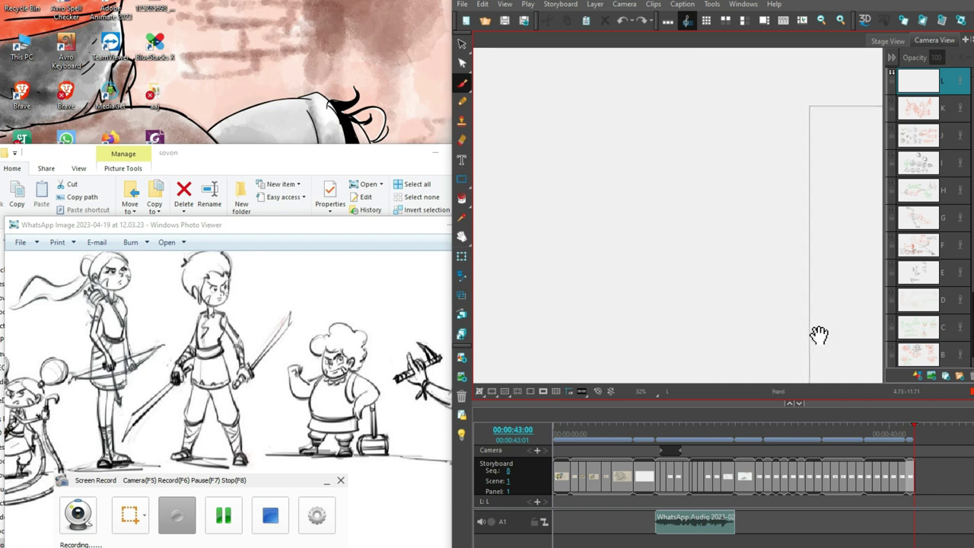
# - Draw the curly-haired character's head with red hair curls, a black face, jaw and ear outline, and green brows and eyes
pyautogui.moveTo(650, 165)
pyautogui.mouseDown()
pyautogui.moveTo(711, 127)
pyautogui.moveTo(727, 176)
pyautogui.moveTo(696, 169)
pyautogui.moveTo(679, 131)
pyautogui.moveTo(712, 145)
pyautogui.moveTo(718, 165)
pyautogui.moveTo(691, 156)
pyautogui.mouseUp()
pyautogui.hotkey('ctrl', 'z')
pyautogui.hotkey('ctrl', 'z')
pyautogui.hotkey('ctrl', 'z')
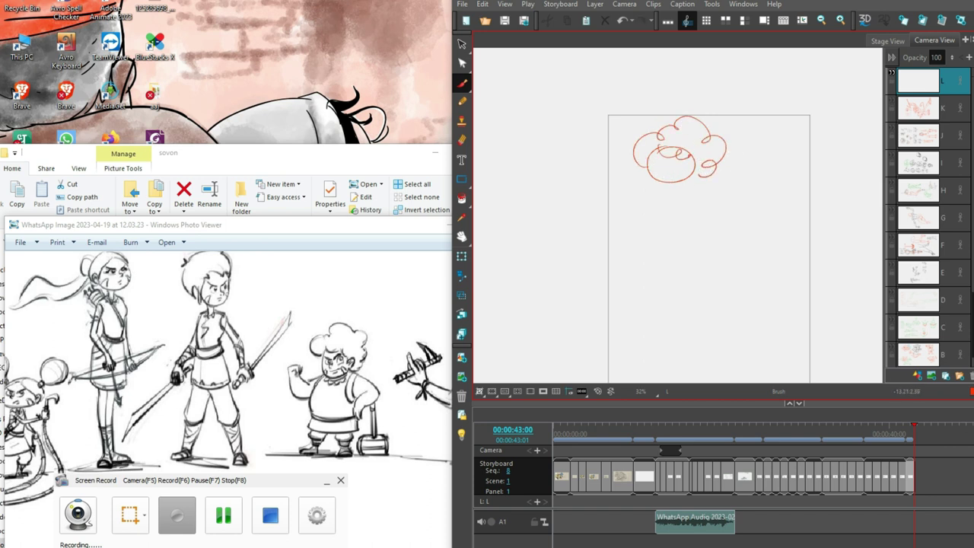
pyautogui.moveTo(744, 293); pyautogui.dragTo(739, 315)
pyautogui.moveTo(644, 169)
pyautogui.mouseDown()
pyautogui.moveTo(654, 189)
pyautogui.moveTo(644, 211)
pyautogui.moveTo(670, 210)
pyautogui.moveTo(653, 220)
pyautogui.moveTo(648, 176)
pyautogui.moveTo(691, 183)
pyautogui.moveTo(673, 237)
pyautogui.moveTo(665, 204)
pyautogui.moveTo(662, 242)
pyautogui.moveTo(675, 224)
pyautogui.moveTo(694, 220)
pyautogui.moveTo(656, 230)
pyautogui.moveTo(680, 233)
pyautogui.moveTo(689, 221)
pyautogui.moveTo(691, 233)
pyautogui.mouseUp()
pyautogui.press('2')
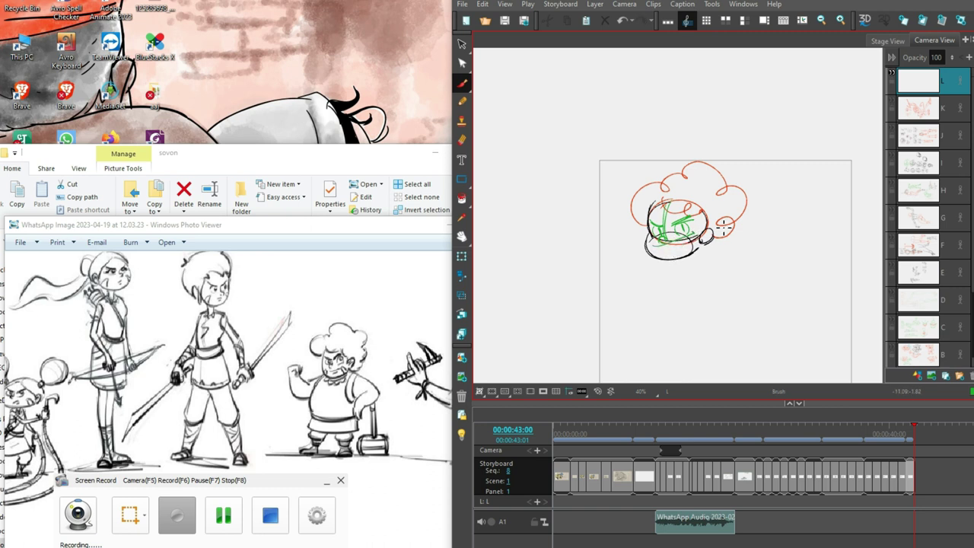
# - Draw a second head in green beside the first, with a curved centre line, raised brows, lowered eyes and an ear
pyautogui.moveTo(729, 266)
pyautogui.mouseDown()
pyautogui.moveTo(772, 243)
pyautogui.moveTo(764, 267)
pyautogui.mouseUp()
pyautogui.hotkey('ctrl', 'z')
pyautogui.moveTo(725, 228)
pyautogui.mouseDown()
pyautogui.moveTo(723, 258)
pyautogui.moveTo(778, 263)
pyautogui.moveTo(775, 277)
pyautogui.moveTo(740, 263)
pyautogui.moveTo(733, 241)
pyautogui.moveTo(755, 238)
pyautogui.moveTo(749, 274)
pyautogui.mouseUp()
pyautogui.hotkey('ctrl', 'z')
pyautogui.hotkey('ctrl', 'z')
pyautogui.hotkey('ctrl', 'z')
pyautogui.moveTo(730, 243); pyautogui.dragTo(730, 259)
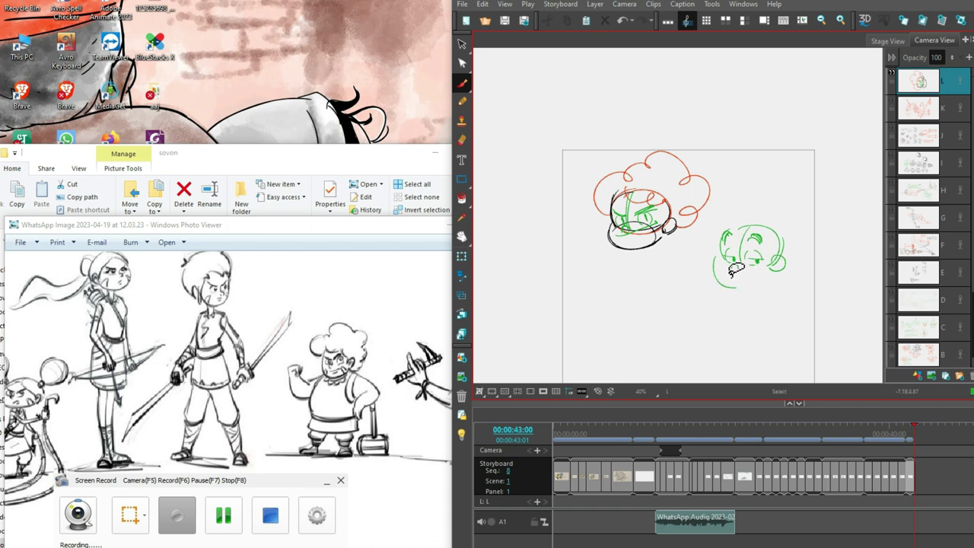
# - Add the bulging muzzle, mouth and jaw to the second head and crown it with large curly hair
pyautogui.moveTo(723, 258); pyautogui.dragTo(720, 277)
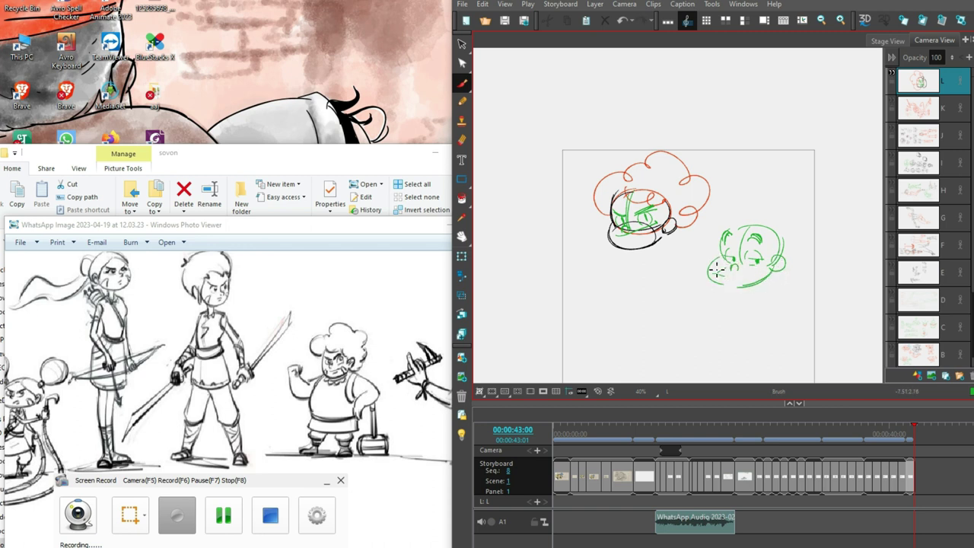
pyautogui.moveTo(816, 277); pyautogui.dragTo(826, 254)
pyautogui.moveTo(746, 220)
pyautogui.mouseDown()
pyautogui.moveTo(790, 200)
pyautogui.moveTo(767, 174)
pyautogui.moveTo(827, 218)
pyautogui.mouseUp()
# - Start a third green head below the first with a rounded cranium, brows and nose, deleting the unwanted strokes
pyautogui.moveTo(736, 266); pyautogui.dragTo(753, 250)
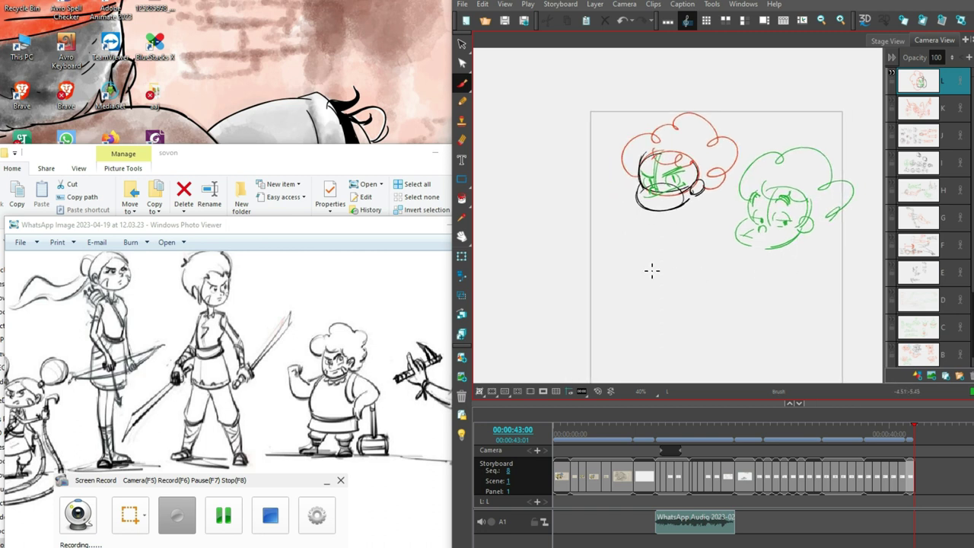
pyautogui.moveTo(646, 245); pyautogui.dragTo(681, 258)
pyautogui.hotkey('ctrl', 'z')
pyautogui.moveTo(659, 248)
pyautogui.mouseDown()
pyautogui.moveTo(658, 234)
pyautogui.moveTo(684, 230)
pyautogui.moveTo(657, 271)
pyautogui.mouseUp()
pyautogui.moveTo(685, 233); pyautogui.dragTo(698, 301)
pyautogui.hotkey('alt', 's')
pyautogui.moveTo(653, 271); pyautogui.dragTo(680, 305)
pyautogui.moveTo(663, 225)
pyautogui.mouseDown()
pyautogui.moveTo(682, 262)
pyautogui.moveTo(711, 270)
pyautogui.moveTo(707, 254)
pyautogui.mouseUp()
pyautogui.press('Delete')
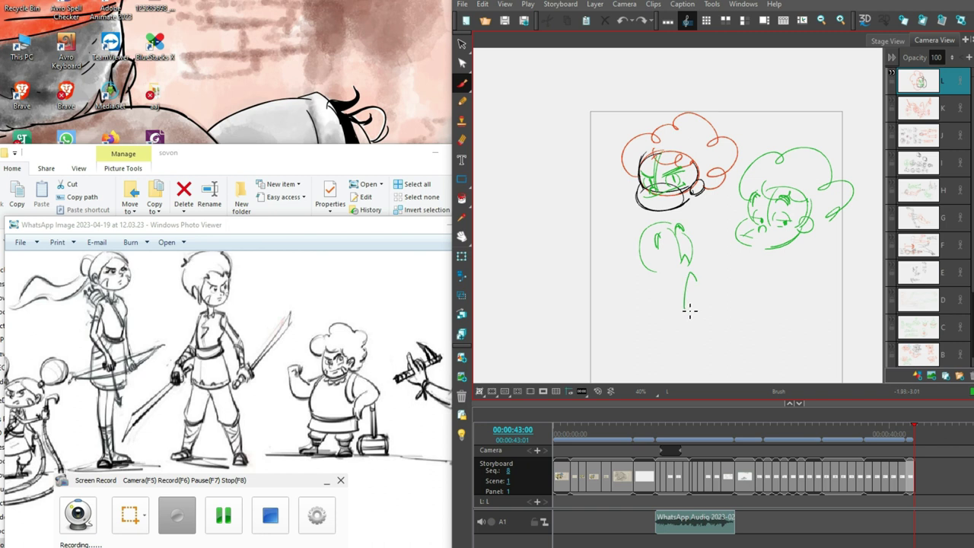
# - Draw the third green head's cheek, jaw and ear, removing the unwanted strokes around the nose and chin
pyautogui.moveTo(691, 288); pyautogui.dragTo(694, 310)
pyautogui.hotkey('alt', 's')
pyautogui.moveTo(702, 299); pyautogui.dragTo(702, 298)
pyautogui.press('Delete')
pyautogui.hotkey('alt', 'b')
pyautogui.moveTo(691, 253); pyautogui.dragTo(703, 283)
pyautogui.hotkey('ctrl', 'z')
pyautogui.hotkey('ctrl', 'z')
pyautogui.hotkey('ctrl', 'z')
pyautogui.hotkey('alt', 's')
pyautogui.hotkey('ctrl', 'z')
pyautogui.hotkey('alt', 'b')
pyautogui.moveTo(691, 245); pyautogui.dragTo(702, 285)
pyautogui.moveTo(645, 272); pyautogui.dragTo(681, 301)
pyautogui.hotkey('ctrl', 'z')
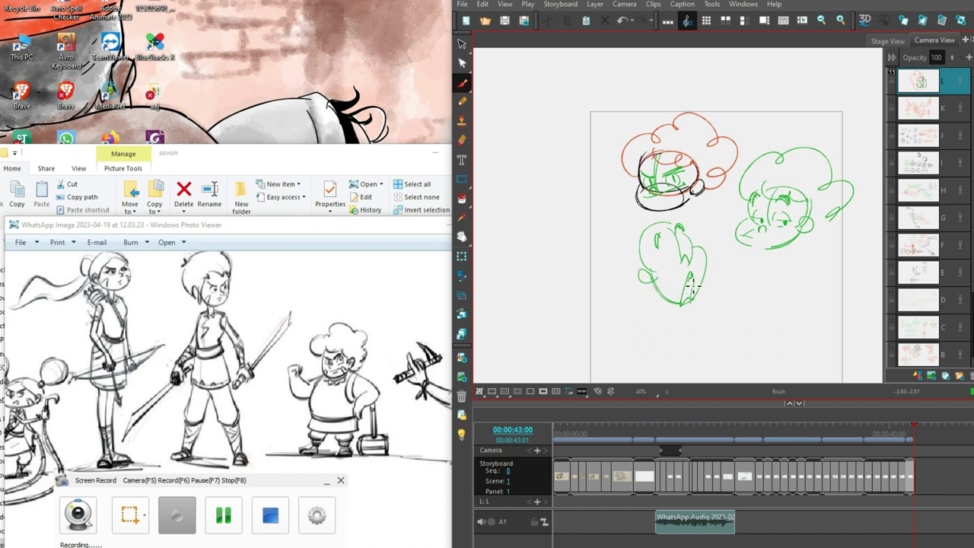
# - Add the eyes, facial details and large curly hair to the third green head
pyautogui.moveTo(671, 263); pyautogui.dragTo(675, 249)
pyautogui.hotkey('ctrl', 'z')
pyautogui.moveTo(652, 192); pyautogui.dragTo(670, 181)
pyautogui.moveTo(687, 253)
pyautogui.mouseDown()
pyautogui.moveTo(690, 242)
pyautogui.moveTo(673, 255)
pyautogui.moveTo(691, 246)
pyautogui.mouseUp()
pyautogui.moveTo(652, 219)
pyautogui.mouseDown()
pyautogui.moveTo(609, 277)
pyautogui.moveTo(648, 283)
pyautogui.mouseUp()
pyautogui.press('space')
pyautogui.moveTo(823, 281); pyautogui.dragTo(815, 250)
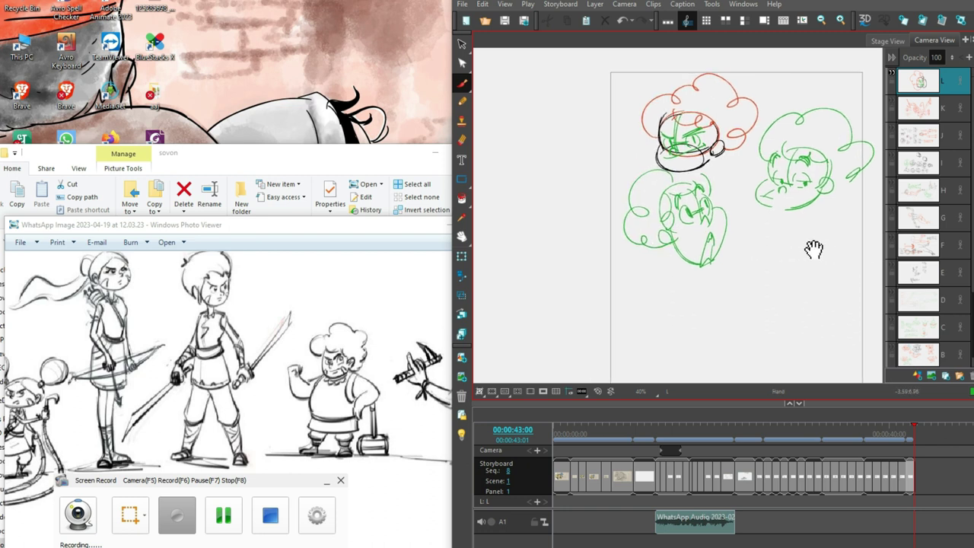
pyautogui.moveTo(673, 253); pyautogui.dragTo(700, 248)
pyautogui.moveTo(768, 239); pyautogui.dragTo(798, 220)
# - Reposition the reference image on the swordsman and sketch his rounded head and fringe in green below the second head
pyautogui.click(364, 391)
pyautogui.scroll(2, 437, 368)
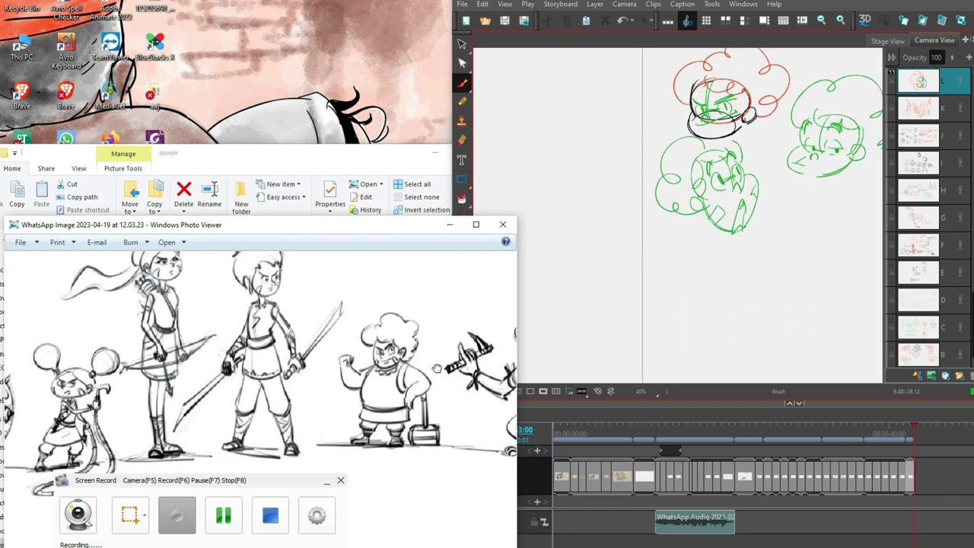
pyautogui.click(753, 289)
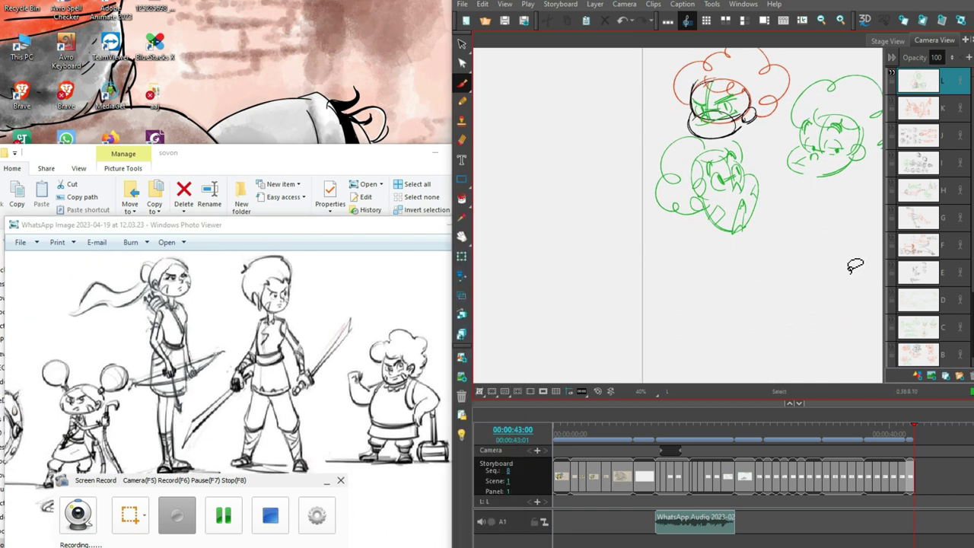
pyautogui.hotkey('alt', 'b')
pyautogui.moveTo(742, 226)
pyautogui.mouseDown()
pyautogui.moveTo(711, 281)
pyautogui.moveTo(737, 280)
pyautogui.moveTo(747, 263)
pyautogui.mouseUp()
pyautogui.moveTo(691, 237); pyautogui.dragTo(684, 276)
pyautogui.moveTo(723, 243)
pyautogui.mouseDown()
pyautogui.moveTo(708, 275)
pyautogui.moveTo(752, 266)
pyautogui.mouseUp()
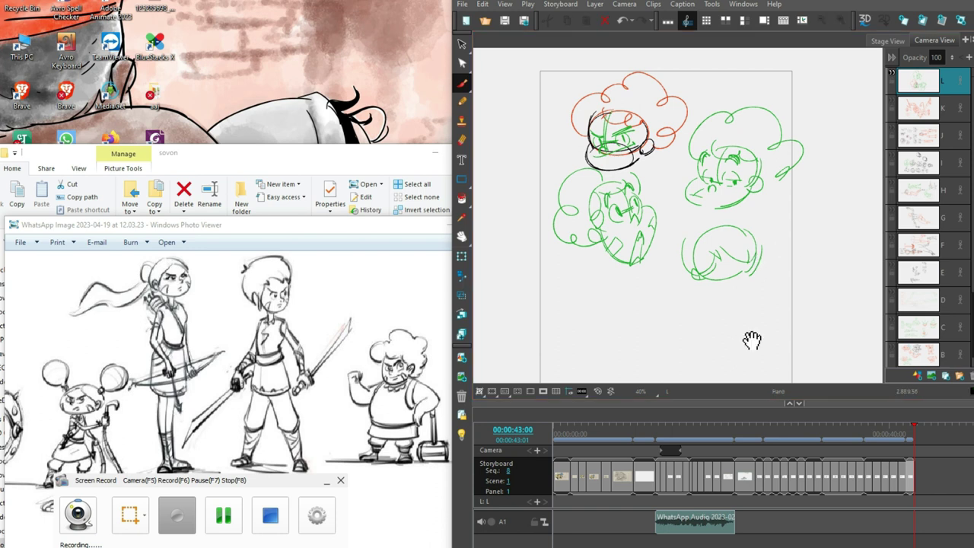
pyautogui.moveTo(752, 340); pyautogui.dragTo(711, 316)
# - Draw the swordsman's angry face, jaw and spiky outer hair in black over the green head
pyautogui.moveTo(683, 242)
pyautogui.mouseDown()
pyautogui.moveTo(675, 249)
pyautogui.moveTo(687, 253)
pyautogui.mouseUp()
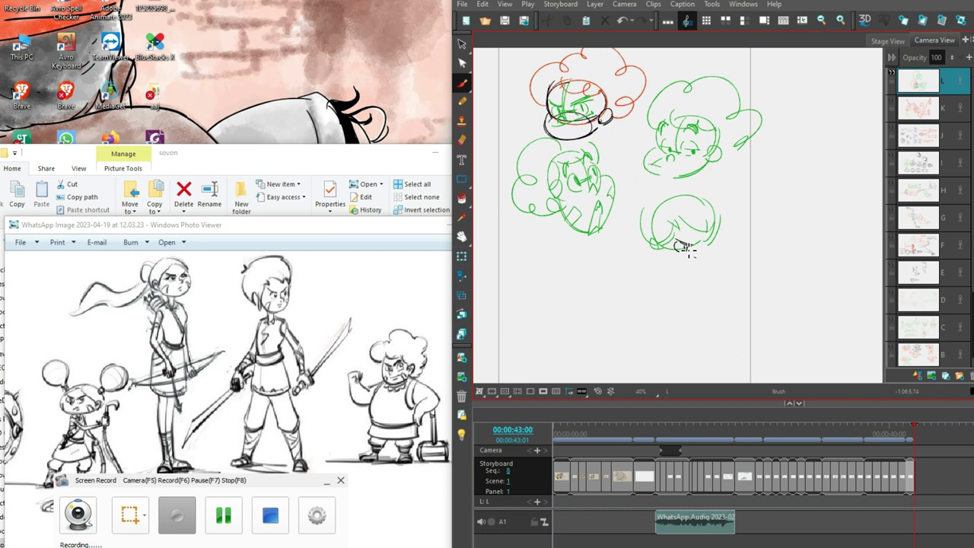
pyautogui.moveTo(707, 248); pyautogui.dragTo(716, 242)
pyautogui.moveTo(663, 245)
pyautogui.mouseDown()
pyautogui.moveTo(663, 265)
pyautogui.moveTo(689, 268)
pyautogui.moveTo(709, 248)
pyautogui.mouseUp()
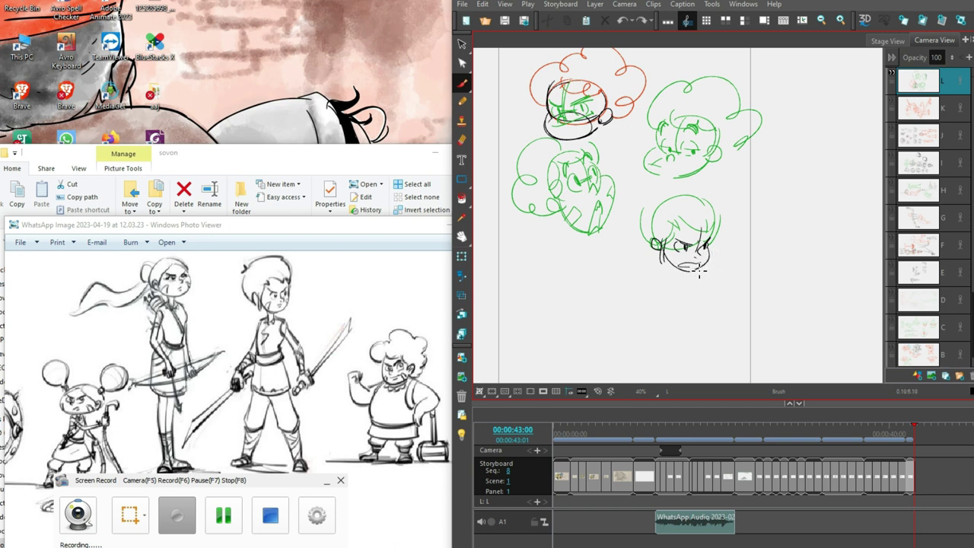
pyautogui.moveTo(709, 252)
pyautogui.mouseDown()
pyautogui.moveTo(691, 268)
pyautogui.moveTo(715, 261)
pyautogui.moveTo(699, 272)
pyautogui.moveTo(707, 265)
pyautogui.mouseUp()
pyautogui.hotkey('ctrl', 'z')
pyautogui.hotkey('ctrl', 'z')
pyautogui.moveTo(649, 190)
pyautogui.mouseDown()
pyautogui.moveTo(691, 180)
pyautogui.moveTo(727, 204)
pyautogui.moveTo(723, 235)
pyautogui.mouseUp()
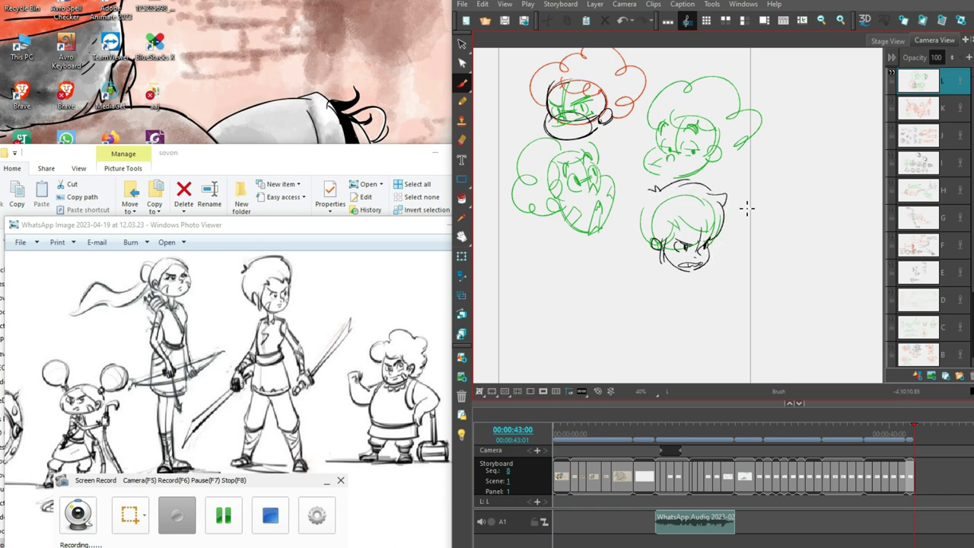
pyautogui.moveTo(649, 192); pyautogui.dragTo(644, 241)
# - Draw the swordsman's neck, torso, belted tunic, baggy trousers and cross-wrapped shins below the head
pyautogui.moveTo(662, 280); pyautogui.dragTo(666, 332)
pyautogui.moveTo(691, 282); pyautogui.dragTo(691, 326)
pyautogui.moveTo(685, 349)
pyautogui.mouseDown()
pyautogui.moveTo(678, 316)
pyautogui.moveTo(652, 328)
pyautogui.mouseUp()
pyautogui.moveTo(669, 286); pyautogui.dragTo(669, 322)
pyautogui.moveTo(653, 328)
pyautogui.mouseDown()
pyautogui.moveTo(694, 331)
pyautogui.moveTo(705, 298)
pyautogui.moveTo(648, 338)
pyautogui.mouseUp()
pyautogui.moveTo(668, 298); pyautogui.dragTo(670, 345)
pyautogui.moveTo(648, 346); pyautogui.dragTo(670, 348)
pyautogui.moveTo(677, 297)
pyautogui.mouseDown()
pyautogui.moveTo(687, 345)
pyautogui.moveTo(701, 349)
pyautogui.moveTo(656, 323)
pyautogui.moveTo(646, 355)
pyautogui.moveTo(661, 342)
pyautogui.moveTo(629, 344)
pyautogui.moveTo(647, 313)
pyautogui.moveTo(651, 347)
pyautogui.mouseUp()
pyautogui.moveTo(641, 312)
pyautogui.mouseDown()
pyautogui.moveTo(659, 311)
pyautogui.moveTo(660, 342)
pyautogui.mouseUp()
pyautogui.moveTo(687, 335)
pyautogui.mouseDown()
pyautogui.moveTo(692, 342)
pyautogui.moveTo(687, 320)
pyautogui.mouseUp()
pyautogui.moveTo(679, 285); pyautogui.dragTo(692, 318)
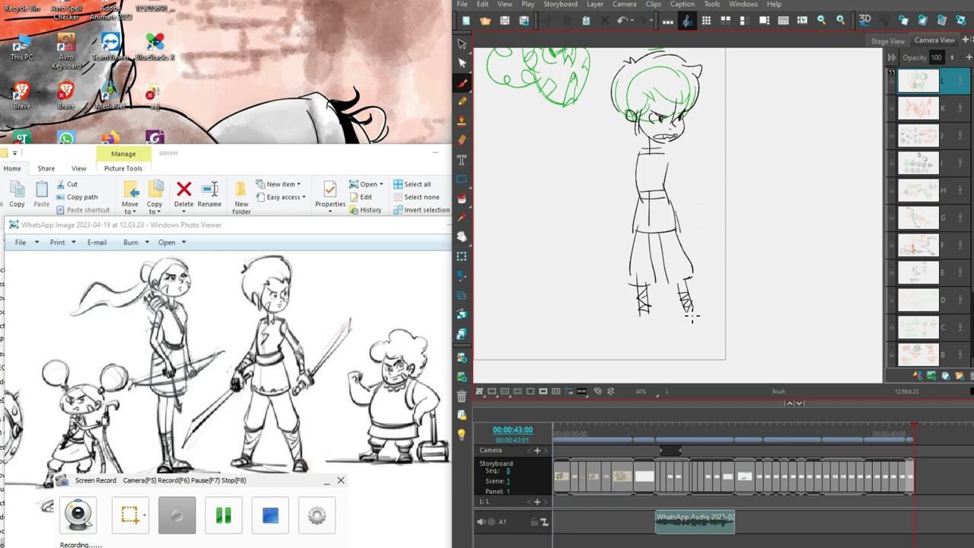
# - Draw the swordsman's two pointed shoes turned outward, undoing the misplaced strokes
pyautogui.scroll(-1, 692, 318)
pyautogui.moveTo(639, 295); pyautogui.dragTo(652, 302)
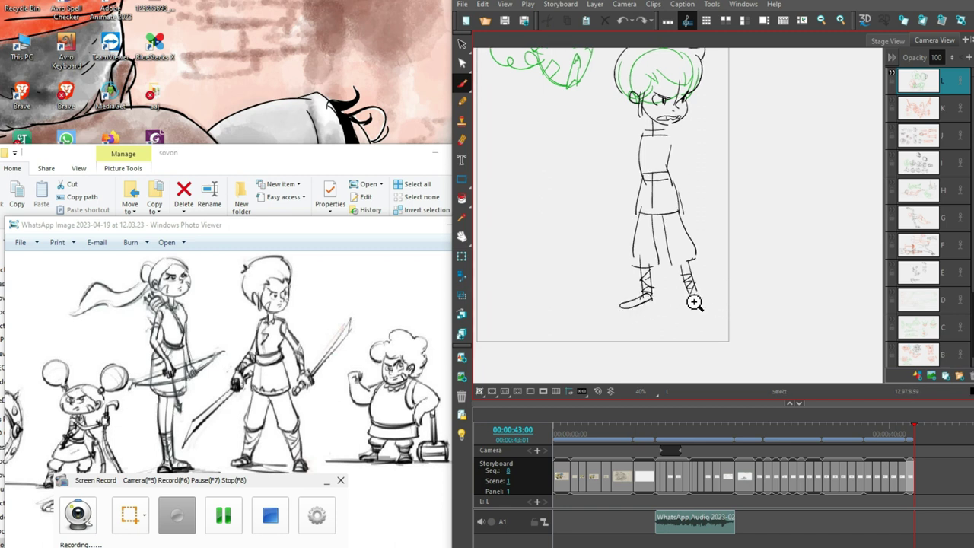
pyautogui.scroll(3, 731, 287)
pyautogui.moveTo(776, 285); pyautogui.dragTo(753, 259)
pyautogui.moveTo(653, 335)
pyautogui.mouseDown()
pyautogui.moveTo(670, 321)
pyautogui.moveTo(663, 341)
pyautogui.moveTo(660, 325)
pyautogui.moveTo(725, 332)
pyautogui.mouseUp()
pyautogui.hotkey('ctrl', 'z')
pyautogui.hotkey('ctrl', 'z')
pyautogui.moveTo(754, 306)
pyautogui.mouseDown()
pyautogui.moveTo(756, 328)
pyautogui.moveTo(760, 317)
pyautogui.mouseUp()
# - Try red guide lines from the swordsman's neck down to his feet and undo them
pyautogui.moveTo(650, 132); pyautogui.dragTo(624, 343)
pyautogui.moveTo(656, 163); pyautogui.dragTo(665, 348)
pyautogui.hotkey('ctrl', 'z')
pyautogui.hotkey('ctrl', 'z')
pyautogui.moveTo(662, 152)
pyautogui.mouseDown()
pyautogui.moveTo(637, 338)
pyautogui.moveTo(665, 189)
pyautogui.moveTo(668, 329)
pyautogui.mouseUp()
pyautogui.moveTo(668, 156); pyautogui.dragTo(704, 330)
pyautogui.moveTo(668, 153); pyautogui.dragTo(732, 337)
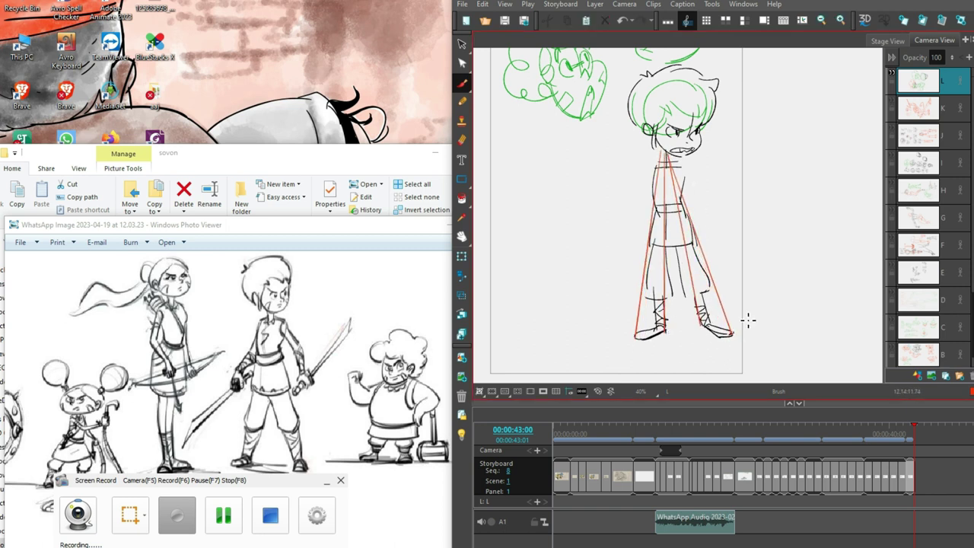
pyautogui.hotkey('ctrl', 'z')
pyautogui.hotkey('ctrl', 'z')
pyautogui.hotkey('ctrl', 'z')
pyautogui.hotkey('ctrl', 'z')
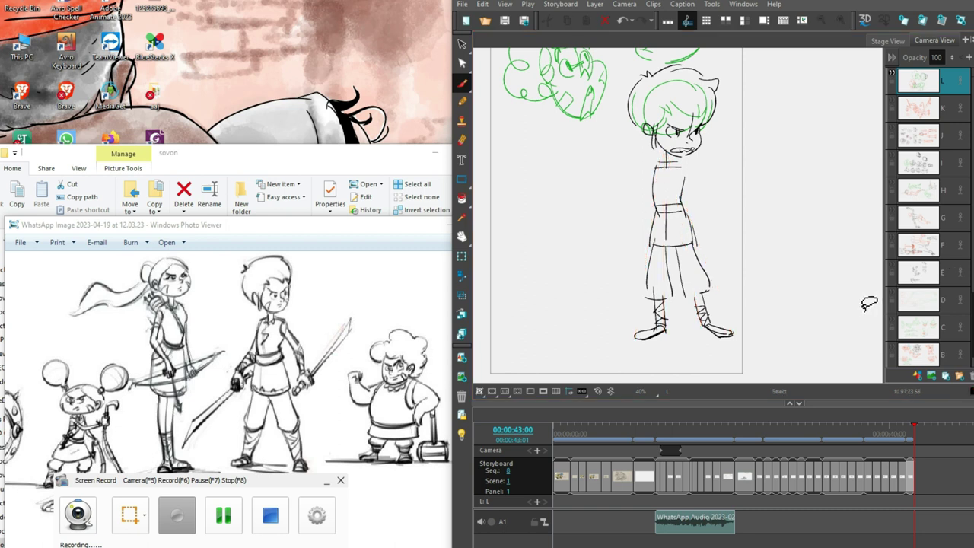
# - Draw both of the swordsman's arms with wrapped forearms, and a curved sword in the hand beside the archer's space
pyautogui.scroll(2, 707, 209)
pyautogui.moveTo(662, 195)
pyautogui.mouseDown()
pyautogui.moveTo(653, 225)
pyautogui.moveTo(732, 242)
pyautogui.mouseUp()
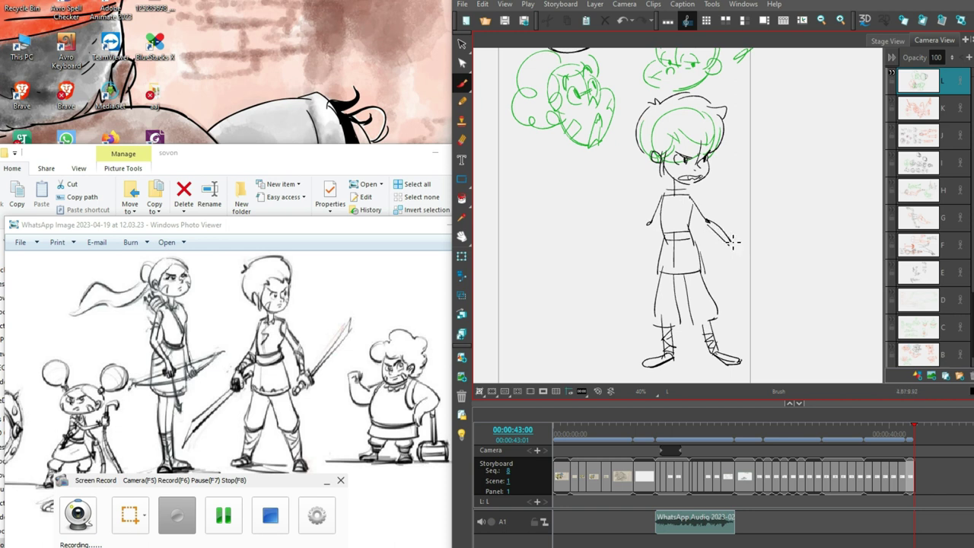
pyautogui.moveTo(647, 223)
pyautogui.mouseDown()
pyautogui.moveTo(628, 250)
pyautogui.moveTo(636, 255)
pyautogui.mouseUp()
pyautogui.moveTo(723, 223)
pyautogui.mouseDown()
pyautogui.moveTo(720, 250)
pyautogui.moveTo(708, 247)
pyautogui.mouseUp()
pyautogui.moveTo(548, 249)
pyautogui.mouseDown()
pyautogui.moveTo(610, 254)
pyautogui.moveTo(618, 268)
pyautogui.moveTo(651, 245)
pyautogui.mouseUp()
pyautogui.moveTo(577, 270)
pyautogui.mouseDown()
pyautogui.moveTo(634, 256)
pyautogui.moveTo(607, 271)
pyautogui.mouseUp()
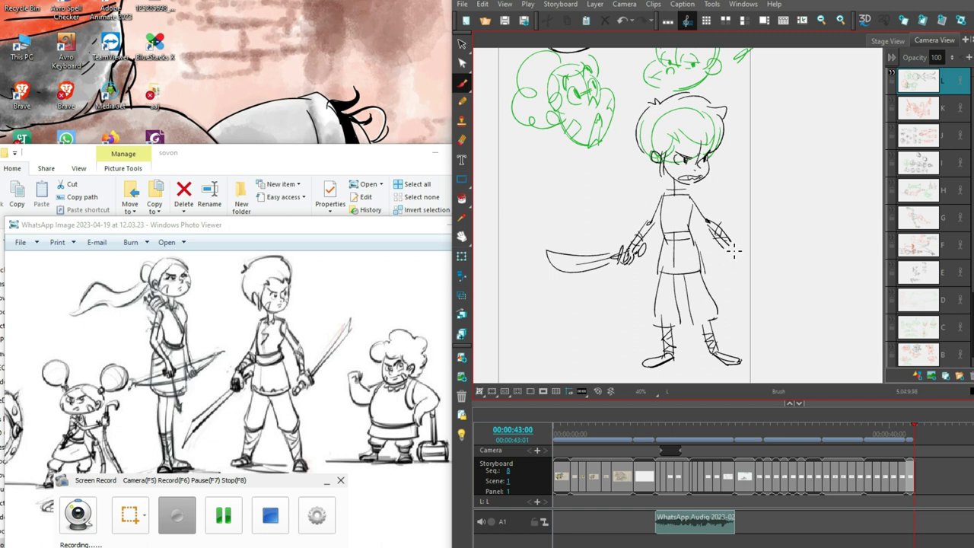
# - Draw the other hand gripping a raised curved sword and add rounded pads to the swordsman's shoulders
pyautogui.moveTo(720, 245)
pyautogui.mouseDown()
pyautogui.moveTo(735, 249)
pyautogui.moveTo(730, 270)
pyautogui.moveTo(745, 265)
pyautogui.moveTo(761, 216)
pyautogui.mouseUp()
pyautogui.moveTo(738, 259); pyautogui.dragTo(764, 202)
pyautogui.moveTo(761, 242)
pyautogui.mouseDown()
pyautogui.moveTo(765, 198)
pyautogui.moveTo(763, 245)
pyautogui.mouseUp()
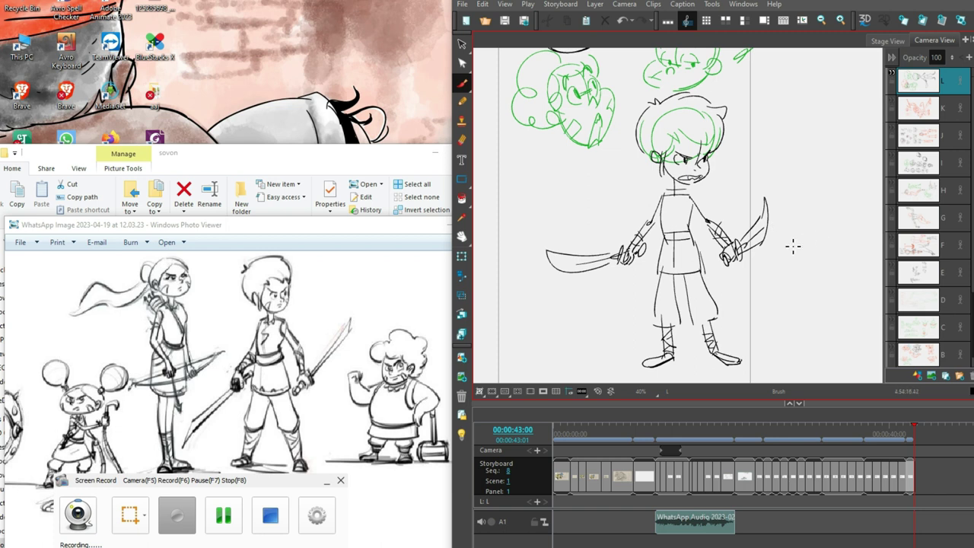
pyautogui.moveTo(669, 190); pyautogui.dragTo(656, 201)
pyautogui.moveTo(688, 190); pyautogui.dragTo(704, 205)
pyautogui.moveTo(724, 96)
pyautogui.mouseDown()
pyautogui.moveTo(691, 102)
pyautogui.moveTo(739, 355)
pyautogui.moveTo(787, 253)
pyautogui.mouseUp()
pyautogui.moveTo(768, 369); pyautogui.dragTo(707, 292)
pyautogui.moveTo(670, 187)
pyautogui.mouseDown()
pyautogui.moveTo(695, 217)
pyautogui.moveTo(783, 218)
pyautogui.mouseUp()
# - Reposition the reference image on the archer and draw her head with a hair bun, face, torso and skirt
pyautogui.moveTo(349, 425); pyautogui.dragTo(487, 426)
pyautogui.moveTo(452, 377); pyautogui.dragTo(516, 378)
pyautogui.click(526, 378)
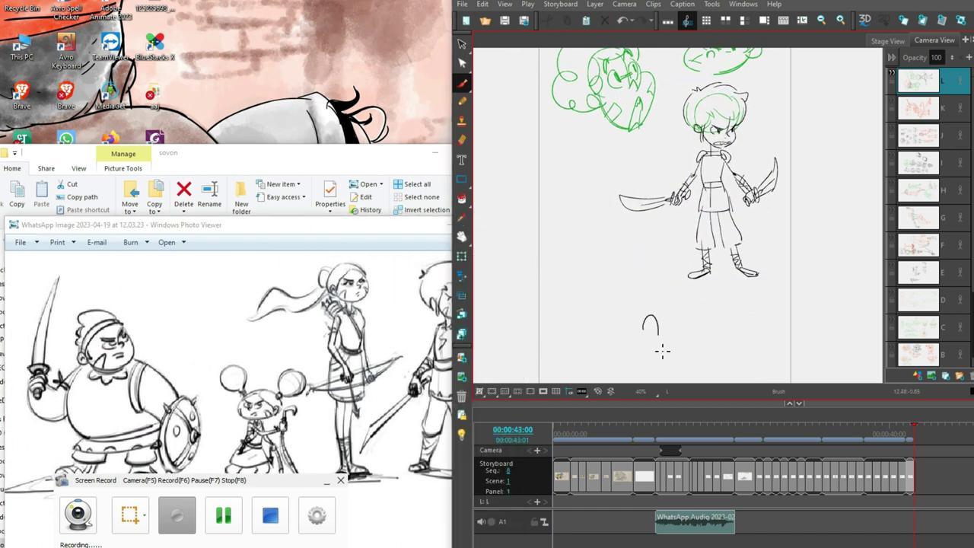
pyautogui.moveTo(718, 315); pyautogui.dragTo(754, 306)
pyautogui.moveTo(643, 205)
pyautogui.mouseDown()
pyautogui.moveTo(646, 230)
pyautogui.moveTo(662, 222)
pyautogui.moveTo(614, 220)
pyautogui.moveTo(622, 232)
pyautogui.moveTo(661, 223)
pyautogui.moveTo(648, 224)
pyautogui.moveTo(674, 230)
pyautogui.moveTo(628, 239)
pyautogui.moveTo(649, 230)
pyautogui.moveTo(648, 286)
pyautogui.mouseUp()
pyautogui.hotkey('ctrl', 'z')
pyautogui.hotkey('ctrl', 'z')
pyautogui.moveTo(652, 243)
pyautogui.mouseDown()
pyautogui.moveTo(651, 284)
pyautogui.moveTo(640, 280)
pyautogui.moveTo(631, 313)
pyautogui.mouseUp()
pyautogui.moveTo(648, 281)
pyautogui.mouseDown()
pyautogui.moveTo(651, 331)
pyautogui.moveTo(661, 313)
pyautogui.mouseUp()
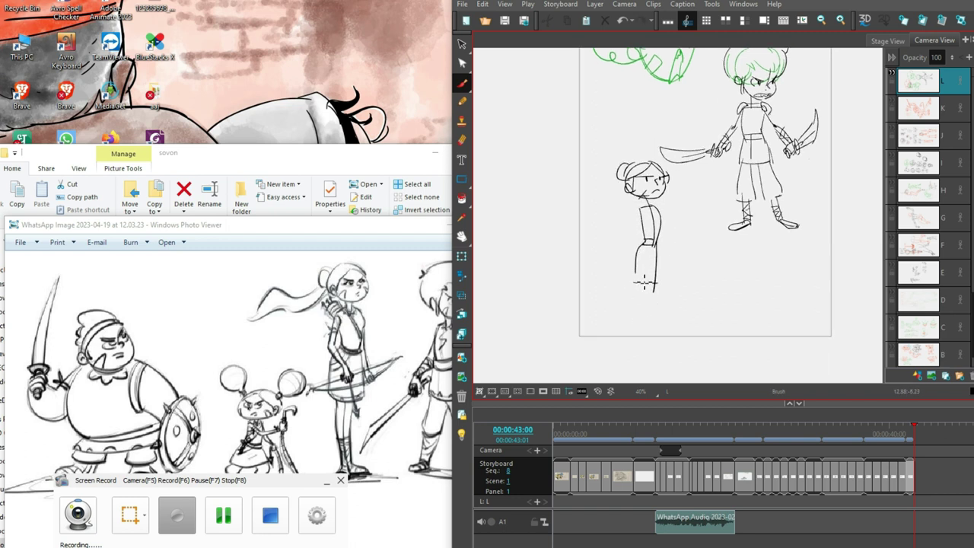
# - Draw the archer's skirt hem, slim legs and laced boots
pyautogui.moveTo(640, 274); pyautogui.dragTo(640, 303)
pyautogui.moveTo(646, 295); pyautogui.dragTo(636, 338)
pyautogui.moveTo(643, 285)
pyautogui.mouseDown()
pyautogui.moveTo(645, 341)
pyautogui.moveTo(653, 333)
pyautogui.mouseUp()
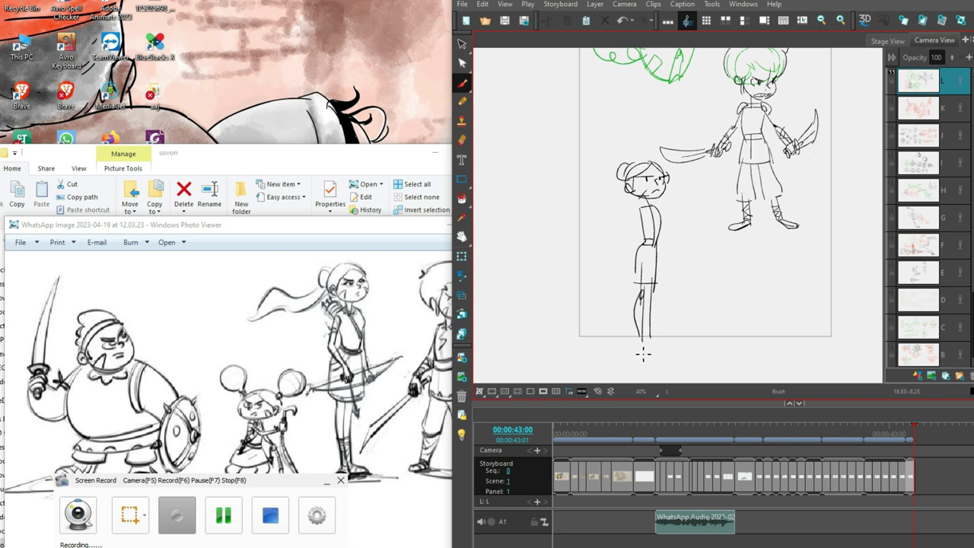
pyautogui.moveTo(646, 319)
pyautogui.mouseDown()
pyautogui.moveTo(649, 339)
pyautogui.moveTo(634, 349)
pyautogui.moveTo(672, 349)
pyautogui.mouseUp()
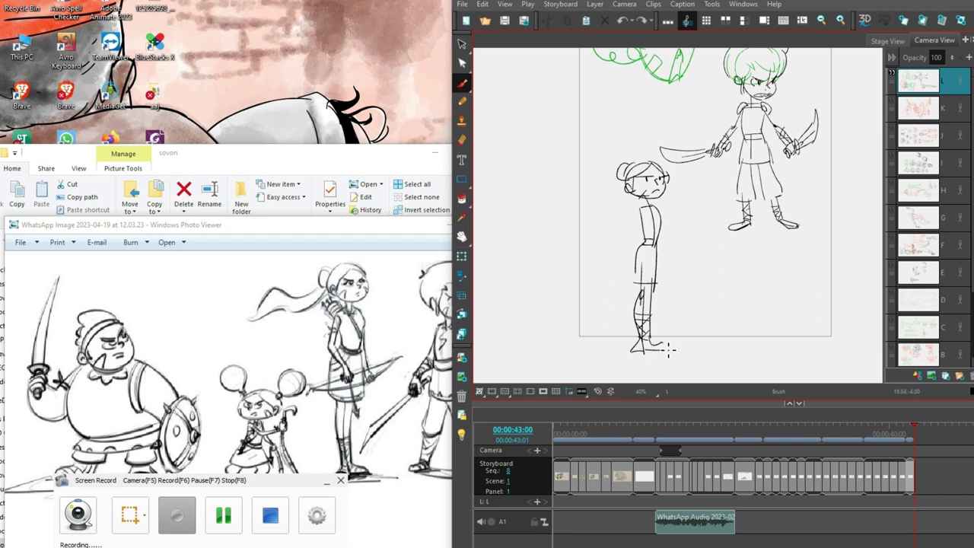
# - Draw the archer's bent rear arm in black, with a red hand and arrow shaft at the waist
pyautogui.hotkey('alt', 's')
pyautogui.moveTo(643, 210)
pyautogui.mouseDown()
pyautogui.moveTo(622, 227)
pyautogui.moveTo(653, 228)
pyautogui.moveTo(664, 247)
pyautogui.moveTo(643, 238)
pyautogui.moveTo(705, 267)
pyautogui.mouseUp()
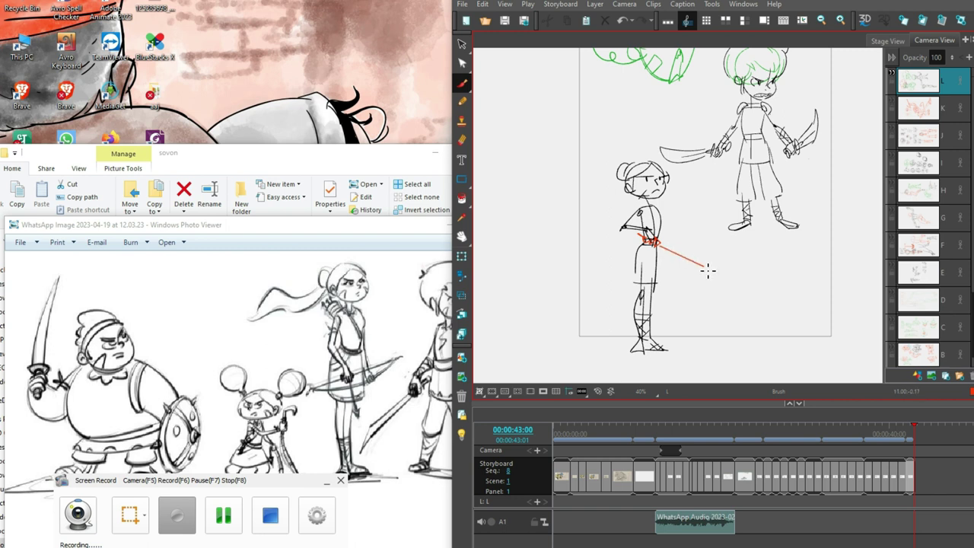
pyautogui.hotkey('alt', 'z')
pyautogui.moveTo(685, 252)
pyautogui.mouseDown()
pyautogui.moveTo(759, 348)
pyautogui.moveTo(799, 352)
pyautogui.mouseUp()
pyautogui.hotkey('ctrl', 'z')
# - Draw the archer's extended front arm, arrowhead and curved bow with its string in red
pyautogui.hotkey('alt', 's')
pyautogui.hotkey('alt', 'b')
pyautogui.moveTo(673, 239)
pyautogui.mouseDown()
pyautogui.moveTo(664, 229)
pyautogui.moveTo(685, 257)
pyautogui.moveTo(674, 238)
pyautogui.moveTo(693, 244)
pyautogui.moveTo(687, 261)
pyautogui.mouseUp()
pyautogui.moveTo(692, 274); pyautogui.dragTo(701, 261)
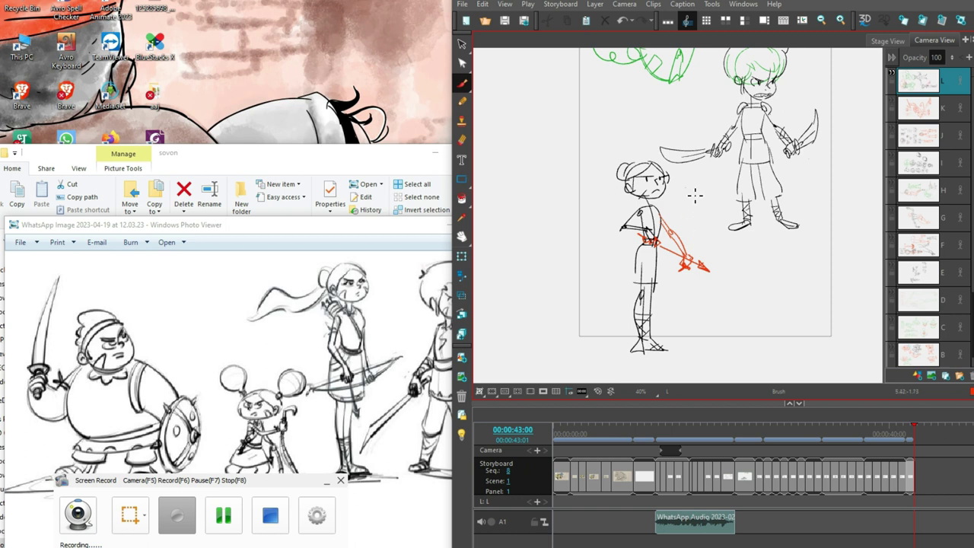
pyautogui.moveTo(687, 189)
pyautogui.mouseDown()
pyautogui.moveTo(698, 256)
pyautogui.moveTo(651, 312)
pyautogui.mouseUp()
pyautogui.moveTo(689, 195); pyautogui.dragTo(680, 227)
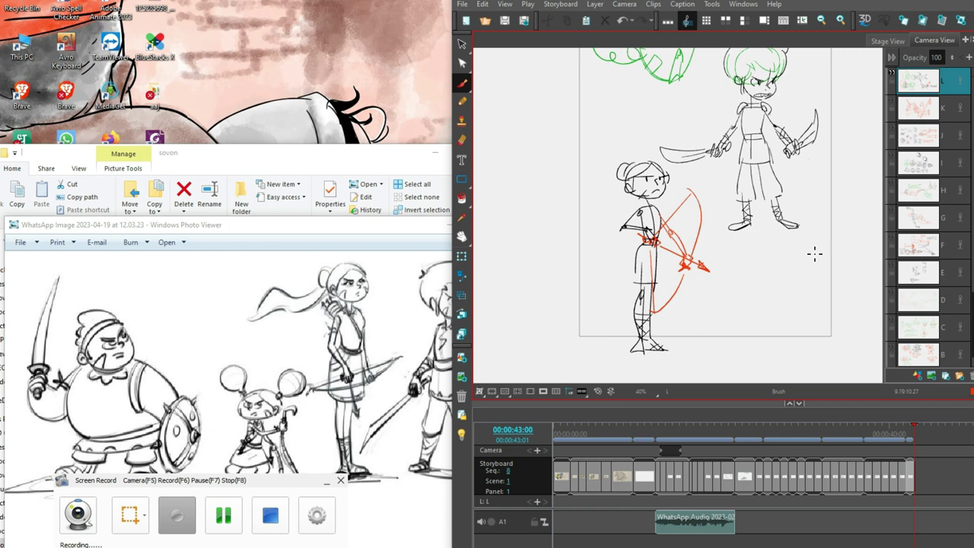
# - Sketch a larger red study beside the archer showing the bent rear arm, arrow, extended front arm and bow
pyautogui.moveTo(760, 288); pyautogui.dragTo(745, 276)
pyautogui.moveTo(738, 244); pyautogui.dragTo(749, 277)
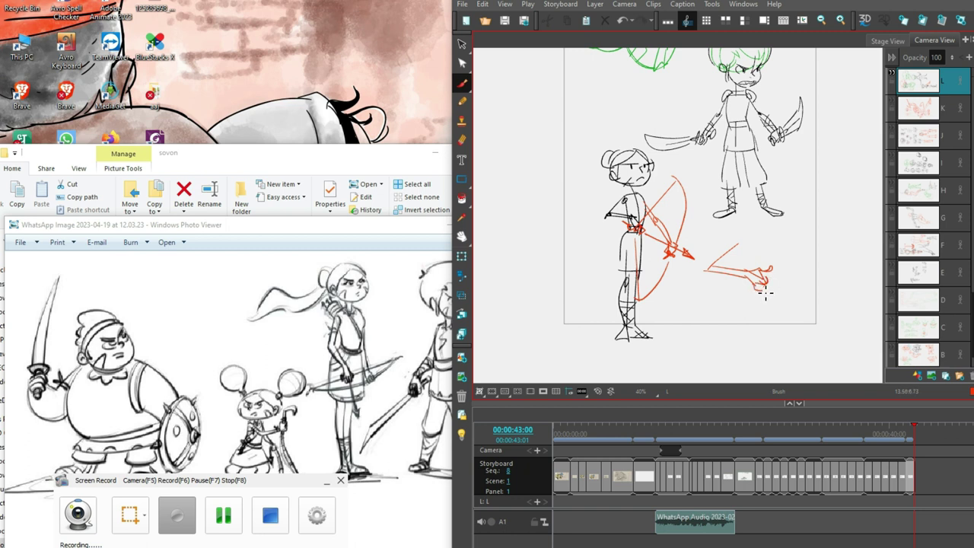
pyautogui.moveTo(740, 261); pyautogui.dragTo(749, 268)
pyautogui.moveTo(765, 285); pyautogui.dragTo(855, 332)
pyautogui.moveTo(776, 234)
pyautogui.mouseDown()
pyautogui.moveTo(808, 272)
pyautogui.moveTo(827, 318)
pyautogui.mouseUp()
pyautogui.moveTo(808, 279); pyautogui.dragTo(828, 307)
pyautogui.moveTo(805, 274)
pyautogui.mouseDown()
pyautogui.moveTo(830, 305)
pyautogui.moveTo(839, 326)
pyautogui.mouseUp()
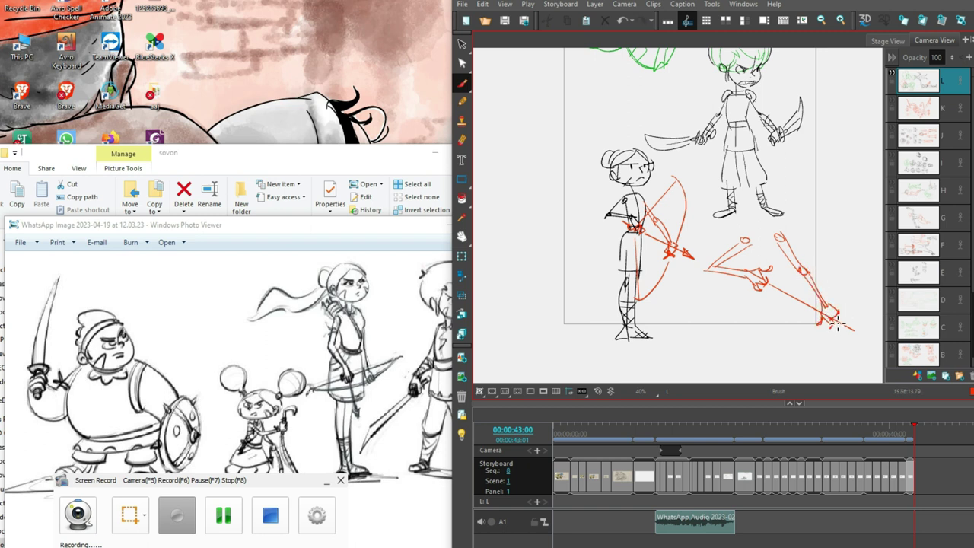
pyautogui.moveTo(831, 248)
pyautogui.mouseDown()
pyautogui.moveTo(848, 284)
pyautogui.moveTo(836, 318)
pyautogui.mouseUp()
pyautogui.moveTo(834, 328)
pyautogui.mouseDown()
pyautogui.moveTo(786, 364)
pyautogui.moveTo(786, 343)
pyautogui.moveTo(751, 360)
pyautogui.mouseUp()
# - Rotate the arrow in the red study to adjust its aim and add the drawn bowstring
pyautogui.hotkey('alt', 's')
pyautogui.click(849, 329)
pyautogui.moveTo(870, 337); pyautogui.dragTo(858, 348)
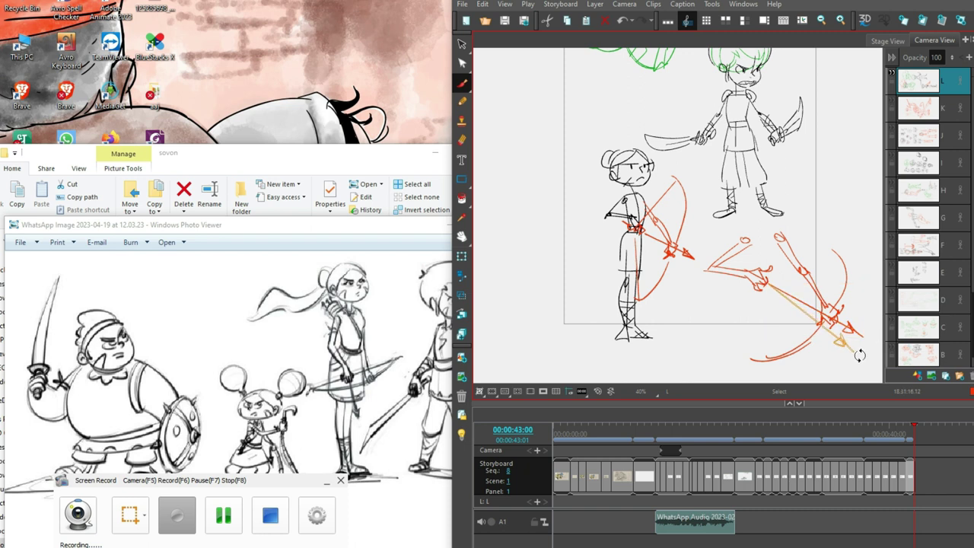
pyautogui.click(881, 177)
pyautogui.hotkey('alt', 'b')
pyautogui.moveTo(768, 284)
pyautogui.mouseDown()
pyautogui.moveTo(760, 357)
pyautogui.moveTo(840, 254)
pyautogui.moveTo(706, 373)
pyautogui.mouseUp()
pyautogui.hotkey('alt', 's')
pyautogui.moveTo(858, 346)
pyautogui.mouseDown()
pyautogui.moveTo(810, 314)
pyautogui.moveTo(863, 278)
pyautogui.moveTo(841, 337)
pyautogui.moveTo(847, 317)
pyautogui.mouseUp()
pyautogui.click(865, 276)
pyautogui.scroll(-2, 837, 318)
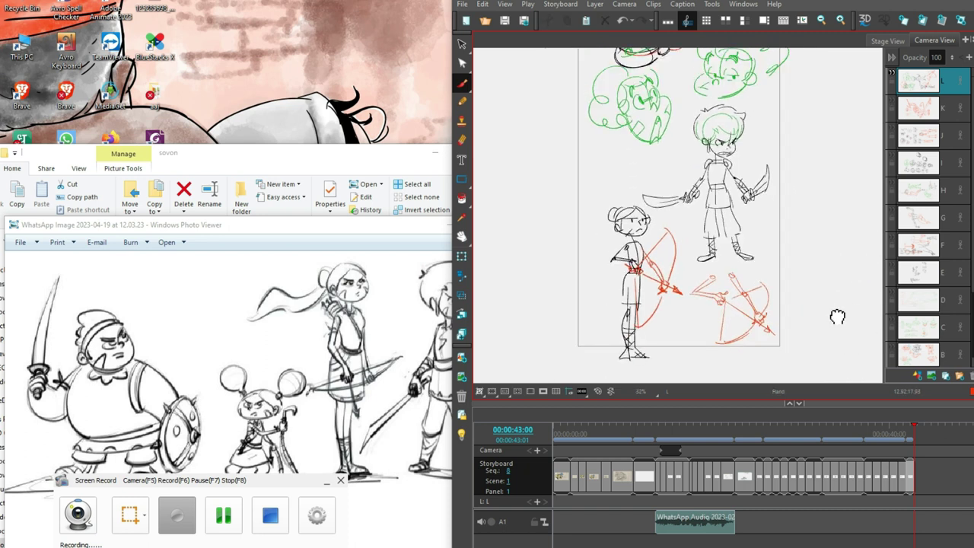
# - Select the archer figure and move it slightly up, away from the red bow study
pyautogui.hotkey('alt', 's')
pyautogui.moveTo(695, 285)
pyautogui.mouseDown()
pyautogui.moveTo(614, 376)
pyautogui.moveTo(609, 241)
pyautogui.moveTo(645, 208)
pyautogui.moveTo(682, 225)
pyautogui.moveTo(658, 270)
pyautogui.mouseUp()
pyautogui.click(715, 327)
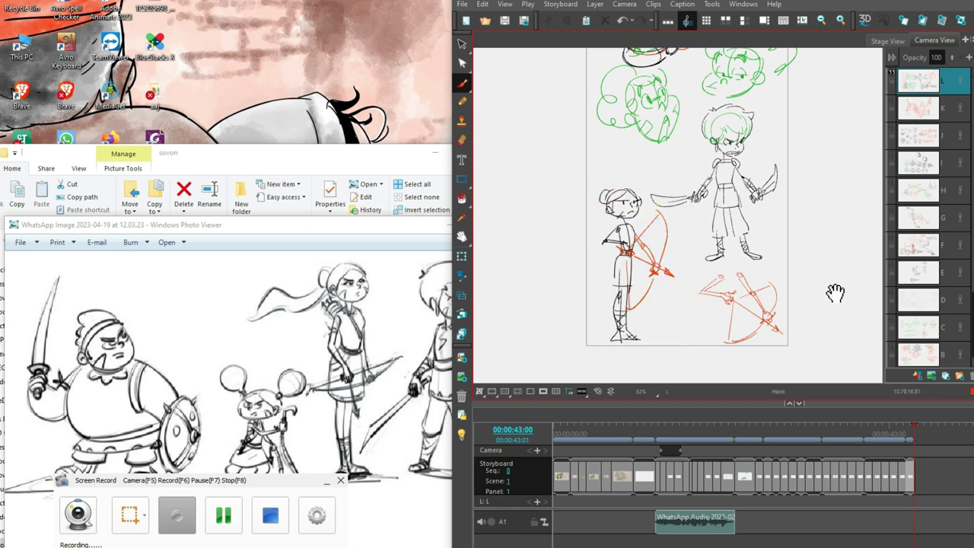
pyautogui.scroll(4, 837, 311)
pyautogui.moveTo(746, 191)
pyautogui.mouseDown()
pyautogui.moveTo(795, 122)
pyautogui.moveTo(742, 143)
pyautogui.mouseUp()
pyautogui.click(830, 96)
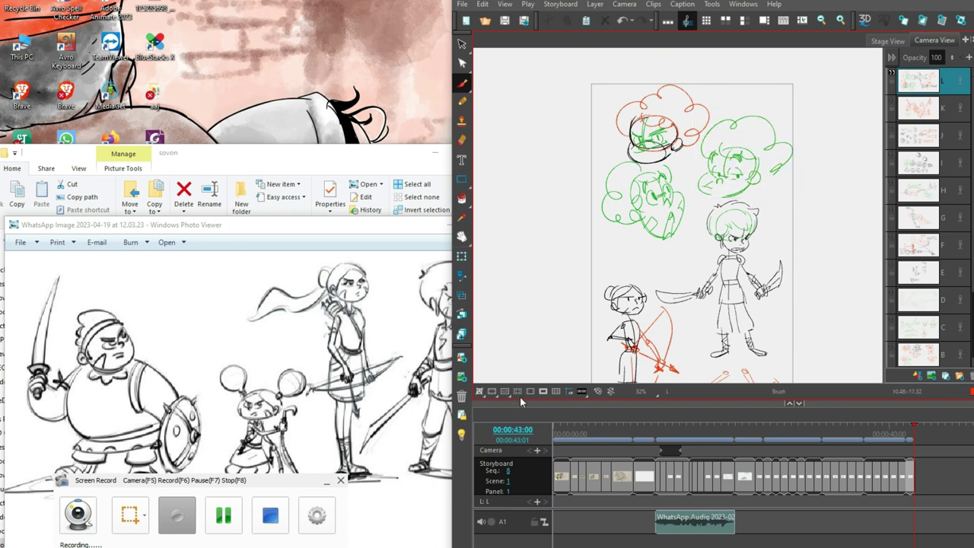
# - Add a new blank layer above the finished sketches and save the project
pyautogui.click(414, 478)
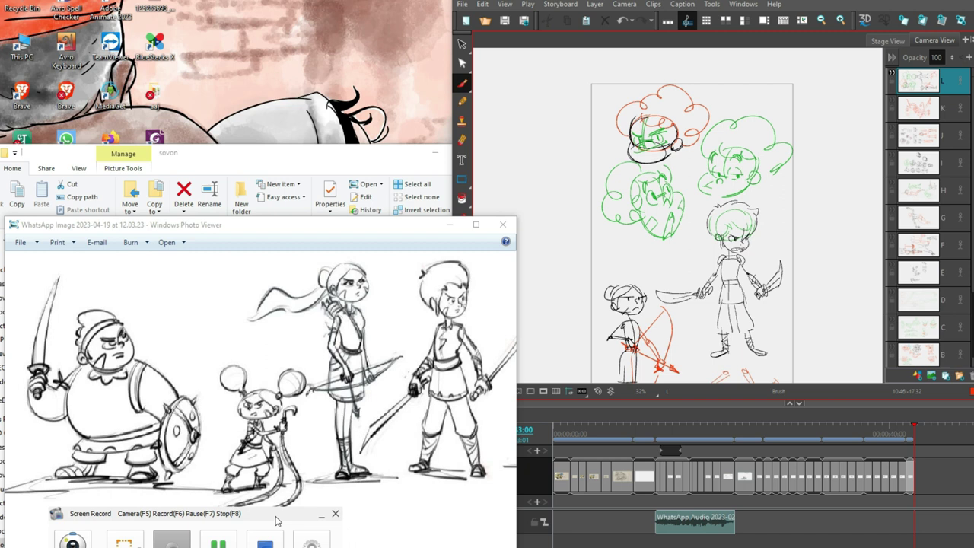
pyautogui.click(828, 309)
pyautogui.scroll(-2, 833, 319)
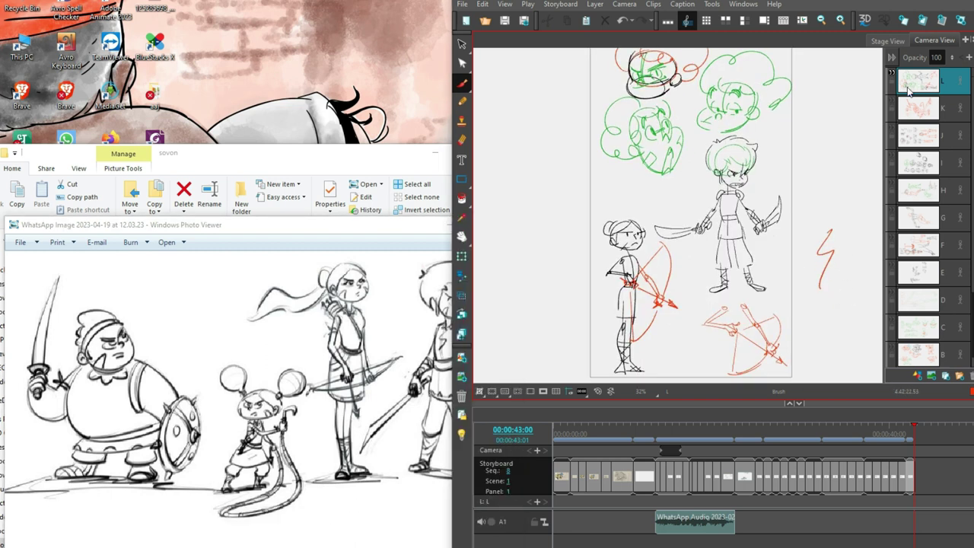
pyautogui.click(931, 377)
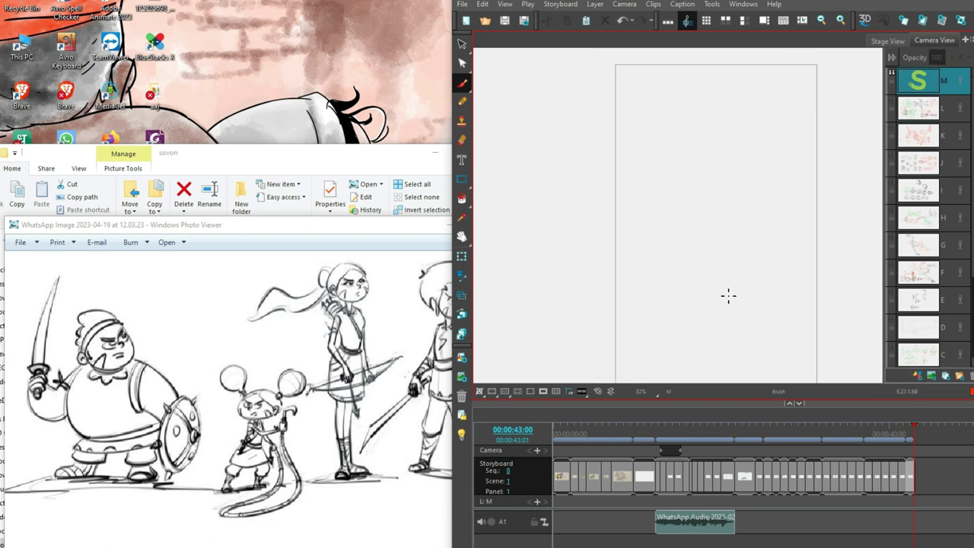
pyautogui.hotkey('ctrl', 's')
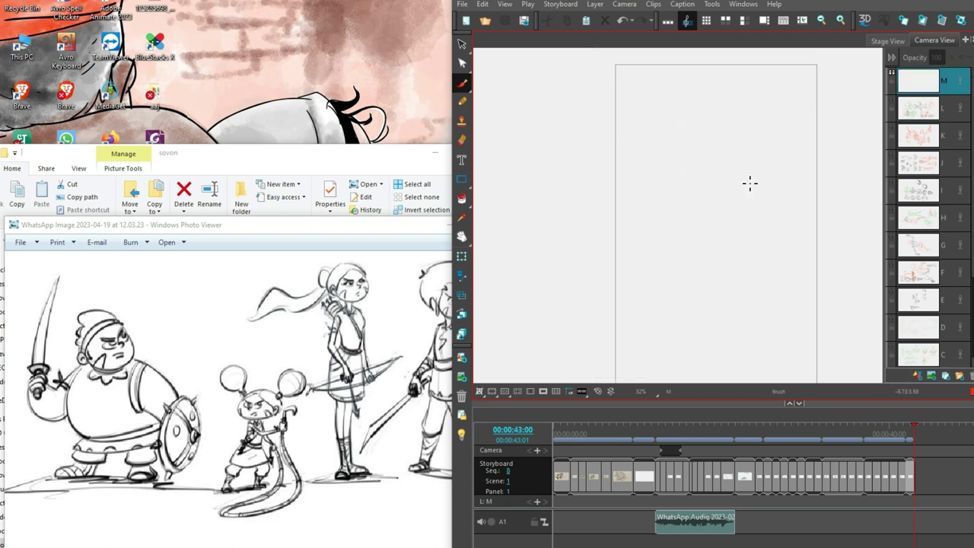
# - Reposition the reference image and sketch a new red head with messy hair and facial features near the page's upper edge
pyautogui.hotkey('alt', 'Tab')
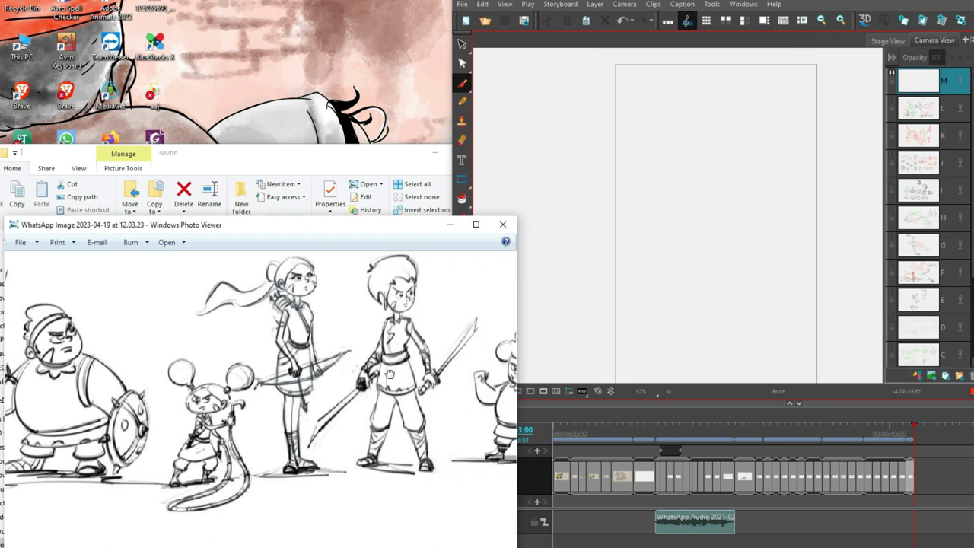
pyautogui.moveTo(711, 109)
pyautogui.mouseDown()
pyautogui.moveTo(707, 91)
pyautogui.moveTo(731, 126)
pyautogui.mouseUp()
pyautogui.moveTo(735, 92); pyautogui.dragTo(742, 125)
pyautogui.moveTo(678, 90); pyautogui.dragTo(743, 80)
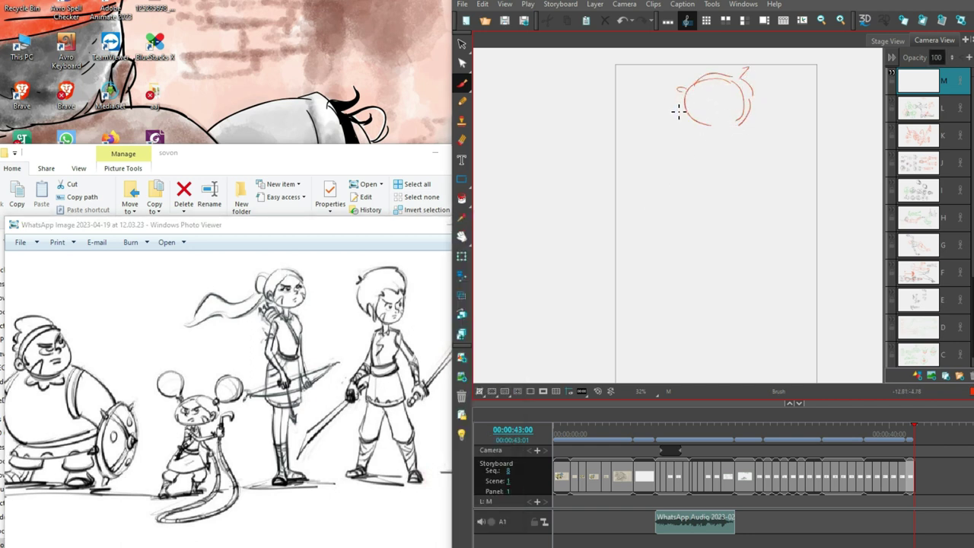
pyautogui.moveTo(699, 118); pyautogui.dragTo(693, 136)
pyautogui.moveTo(704, 97)
pyautogui.mouseDown()
pyautogui.moveTo(745, 119)
pyautogui.moveTo(707, 98)
pyautogui.moveTo(742, 120)
pyautogui.moveTo(730, 120)
pyautogui.mouseUp()
pyautogui.hotkey('ctrl', 'z')
pyautogui.moveTo(738, 122)
pyautogui.mouseDown()
pyautogui.moveTo(732, 152)
pyautogui.moveTo(749, 138)
pyautogui.moveTo(746, 125)
pyautogui.moveTo(755, 141)
pyautogui.moveTo(703, 150)
pyautogui.moveTo(731, 154)
pyautogui.mouseUp()
pyautogui.hotkey('ctrl', 'z')
pyautogui.hotkey('ctrl', 'z')
# - Sketch the red warrior's hair, angry face, neck and narrow torso from the head outline downward
pyautogui.moveTo(702, 121); pyautogui.dragTo(708, 155)
pyautogui.moveTo(698, 125)
pyautogui.mouseDown()
pyautogui.moveTo(703, 152)
pyautogui.moveTo(733, 133)
pyautogui.moveTo(712, 150)
pyautogui.moveTo(710, 182)
pyautogui.moveTo(709, 157)
pyautogui.mouseUp()
pyautogui.moveTo(703, 158)
pyautogui.mouseDown()
pyautogui.moveTo(732, 165)
pyautogui.moveTo(736, 204)
pyautogui.moveTo(689, 216)
pyautogui.moveTo(701, 236)
pyautogui.moveTo(747, 243)
pyautogui.moveTo(740, 198)
pyautogui.moveTo(704, 238)
pyautogui.moveTo(709, 287)
pyautogui.mouseUp()
pyautogui.hotkey('ctrl', 'z')
pyautogui.hotkey('ctrl', 'z')
pyautogui.moveTo(699, 228)
pyautogui.mouseDown()
pyautogui.moveTo(701, 262)
pyautogui.moveTo(712, 256)
pyautogui.moveTo(688, 252)
pyautogui.moveTo(750, 256)
pyautogui.moveTo(696, 251)
pyautogui.moveTo(689, 241)
pyautogui.moveTo(695, 266)
pyautogui.mouseUp()
pyautogui.hotkey('ctrl', 'z')
pyautogui.moveTo(694, 263); pyautogui.dragTo(727, 263)
pyautogui.press('Delete')
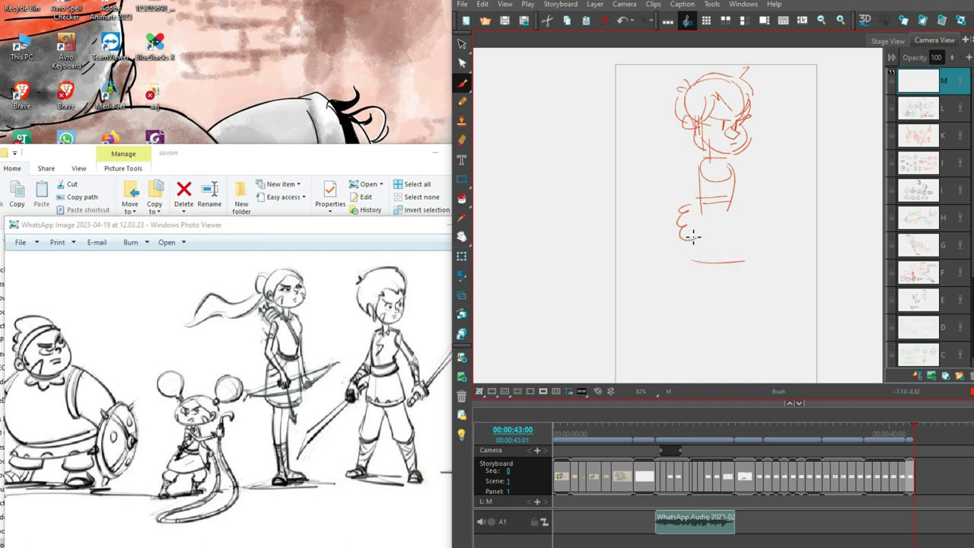
# - Sketch the rounded hip plates hanging from the warrior's waistline
pyautogui.moveTo(704, 207)
pyautogui.mouseDown()
pyautogui.moveTo(701, 216)
pyautogui.moveTo(696, 203)
pyautogui.moveTo(708, 203)
pyautogui.mouseUp()
pyautogui.moveTo(728, 199)
pyautogui.mouseDown()
pyautogui.moveTo(692, 268)
pyautogui.moveTo(734, 223)
pyautogui.moveTo(740, 256)
pyautogui.mouseUp()
pyautogui.moveTo(740, 215); pyautogui.dragTo(743, 257)
pyautogui.press('Delete')
pyautogui.moveTo(694, 204)
pyautogui.mouseDown()
pyautogui.moveTo(696, 249)
pyautogui.moveTo(696, 237)
pyautogui.moveTo(726, 244)
pyautogui.moveTo(741, 226)
pyautogui.moveTo(690, 285)
pyautogui.mouseUp()
pyautogui.hotkey('ctrl', 'z')
pyautogui.moveTo(715, 237); pyautogui.dragTo(715, 291)
pyautogui.moveTo(742, 228); pyautogui.dragTo(732, 286)
pyautogui.hotkey('ctrl', 'z')
pyautogui.moveTo(719, 232)
pyautogui.mouseDown()
pyautogui.moveTo(722, 297)
pyautogui.moveTo(733, 294)
pyautogui.mouseUp()
pyautogui.hotkey('ctrl', 'z')
pyautogui.moveTo(735, 258); pyautogui.dragTo(738, 291)
pyautogui.hotkey('alt', 's')
pyautogui.hotkey('ctrl', 'z')
pyautogui.hotkey('ctrl', 'z')
pyautogui.hotkey('ctrl', 'z')
pyautogui.hotkey('ctrl', 'z')
pyautogui.hotkey('ctrl', 'z')
pyautogui.hotkey('ctrl', 'z')
pyautogui.hotkey('alt', 'b')
# - Sketch the angled skirt edge and the first leg lines below the warrior's hip plates
pyautogui.moveTo(694, 229); pyautogui.dragTo(690, 276)
pyautogui.moveTo(736, 227); pyautogui.dragTo(762, 259)
pyautogui.hotkey('ctrl', 'z')
pyautogui.moveTo(737, 209); pyautogui.dragTo(762, 258)
pyautogui.hotkey('ctrl', 'z')
pyautogui.moveTo(741, 215); pyautogui.dragTo(763, 258)
pyautogui.moveTo(767, 256); pyautogui.dragTo(766, 262)
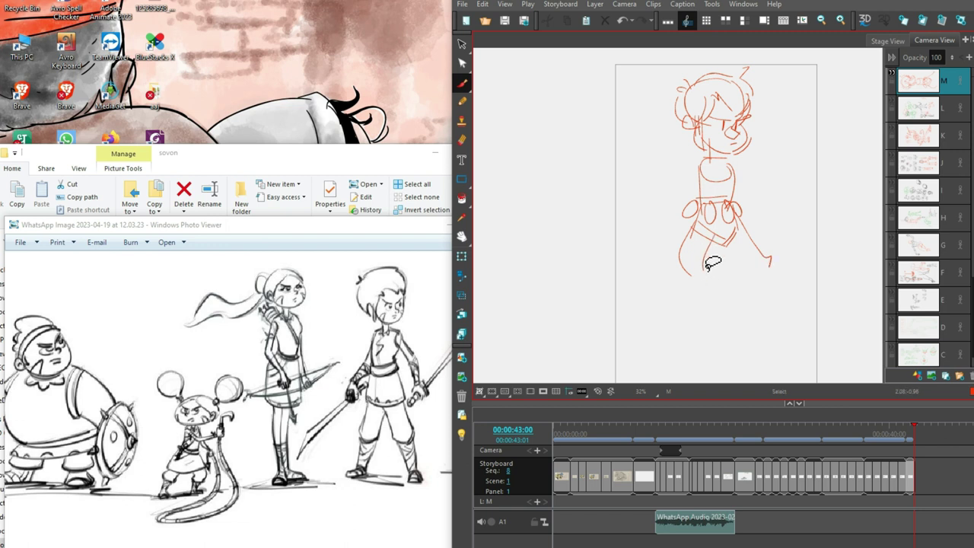
# - Redraw the warrior's bent legs in a wide stance with wrapped shins and feet
pyautogui.hotkey('ctrl', 'z')
pyautogui.moveTo(700, 220)
pyautogui.mouseDown()
pyautogui.moveTo(671, 242)
pyautogui.moveTo(686, 265)
pyautogui.moveTo(784, 256)
pyautogui.mouseUp()
pyautogui.hotkey('ctrl', 'z')
pyautogui.hotkey('ctrl', 'z')
pyautogui.moveTo(737, 216)
pyautogui.mouseDown()
pyautogui.moveTo(761, 247)
pyautogui.moveTo(738, 268)
pyautogui.mouseUp()
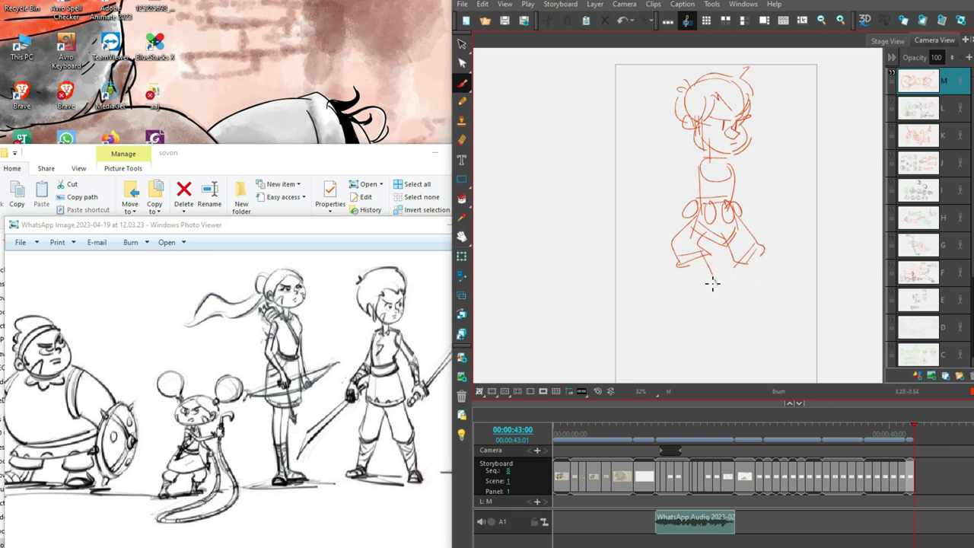
pyautogui.moveTo(689, 258)
pyautogui.mouseDown()
pyautogui.moveTo(696, 293)
pyautogui.moveTo(715, 291)
pyautogui.mouseUp()
pyautogui.moveTo(760, 269)
pyautogui.mouseDown()
pyautogui.moveTo(784, 291)
pyautogui.moveTo(774, 300)
pyautogui.moveTo(796, 294)
pyautogui.mouseUp()
pyautogui.moveTo(809, 255); pyautogui.dragTo(813, 296)
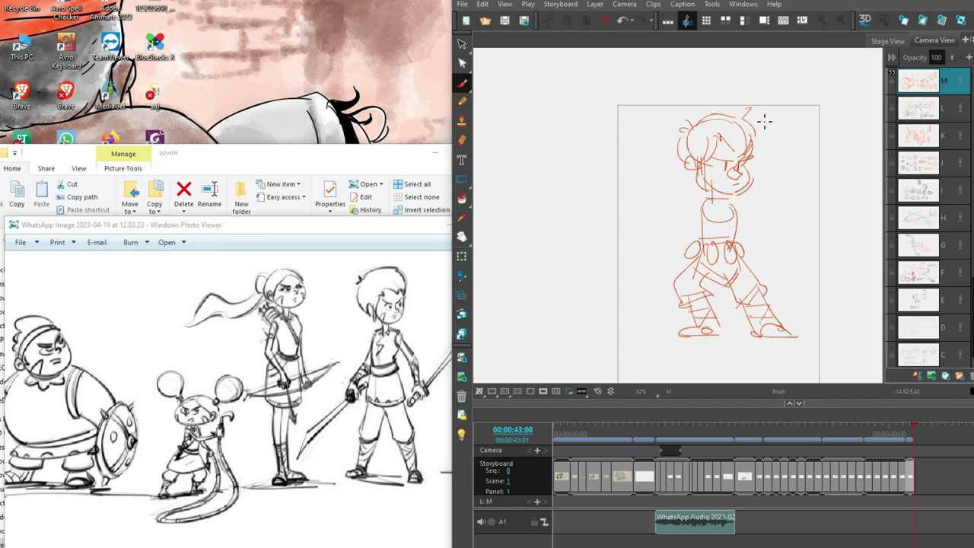
# - Sketch the warrior's outstretched upper arm in black and delete the separate sword drawn beside the head
pyautogui.moveTo(759, 91)
pyautogui.mouseDown()
pyautogui.moveTo(814, 170)
pyautogui.moveTo(809, 163)
pyautogui.moveTo(836, 164)
pyautogui.moveTo(818, 187)
pyautogui.moveTo(831, 182)
pyautogui.moveTo(735, 199)
pyautogui.moveTo(739, 207)
pyautogui.moveTo(768, 185)
pyautogui.moveTo(777, 195)
pyautogui.mouseUp()
pyautogui.hotkey('ctrl', 'z')
pyautogui.hotkey('ctrl', 'z')
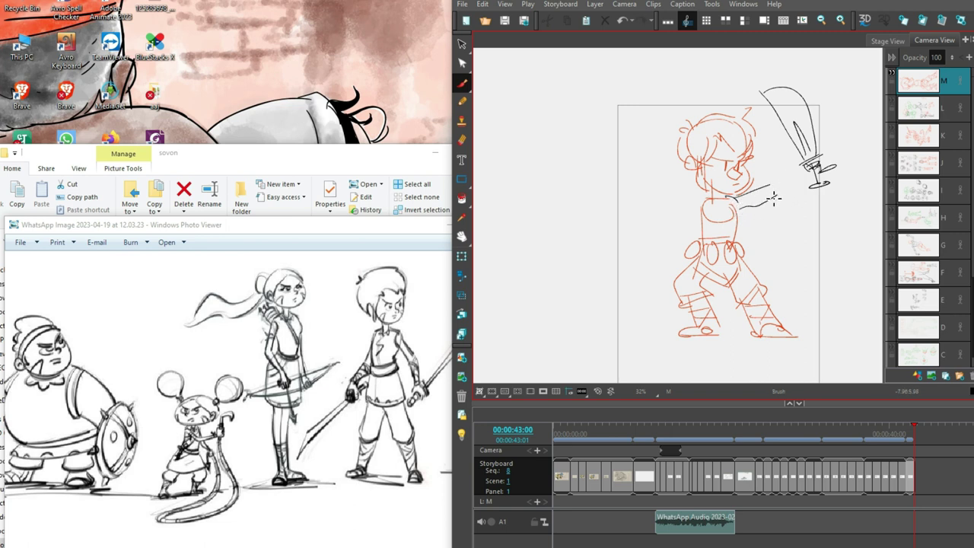
pyautogui.hotkey('alt', 's')
pyautogui.moveTo(840, 198); pyautogui.dragTo(755, 79)
pyautogui.moveTo(804, 167); pyautogui.dragTo(783, 167)
pyautogui.hotkey('alt', 'b')
pyautogui.press('Delete')
# - Draw the outstretched arm's hand gripping a broad sword blade that points away from the body
pyautogui.moveTo(778, 183)
pyautogui.mouseDown()
pyautogui.moveTo(788, 182)
pyautogui.moveTo(790, 169)
pyautogui.moveTo(804, 181)
pyautogui.moveTo(843, 184)
pyautogui.moveTo(829, 222)
pyautogui.mouseUp()
pyautogui.moveTo(841, 183); pyautogui.dragTo(841, 211)
pyautogui.hotkey('ctrl', 'z')
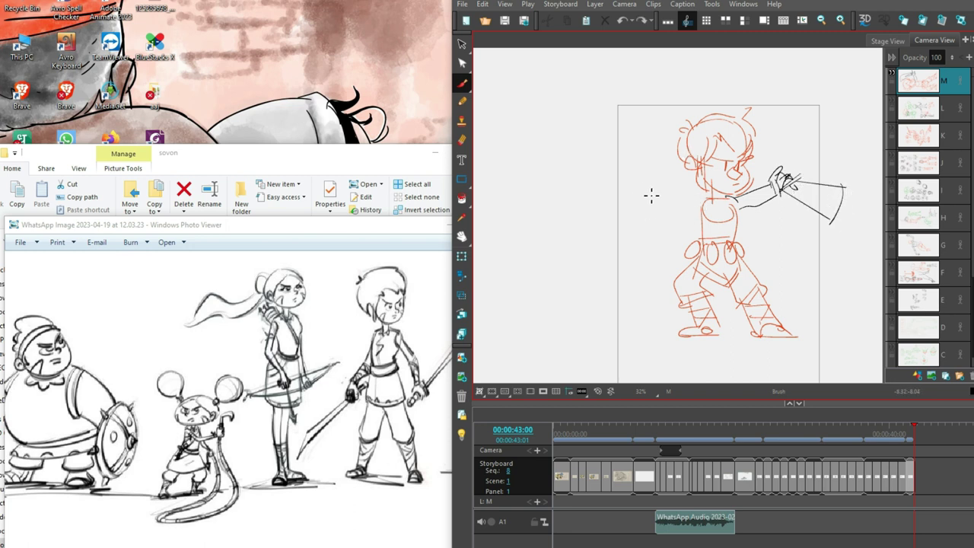
# - Draw a raised fist with its forearm beside the warrior, move it closer and join it to the shoulder
pyautogui.moveTo(653, 169); pyautogui.dragTo(661, 178)
pyautogui.moveTo(663, 177)
pyautogui.mouseDown()
pyautogui.moveTo(655, 210)
pyautogui.moveTo(678, 216)
pyautogui.mouseUp()
pyautogui.hotkey('alt', 's')
pyautogui.moveTo(632, 159); pyautogui.dragTo(689, 232)
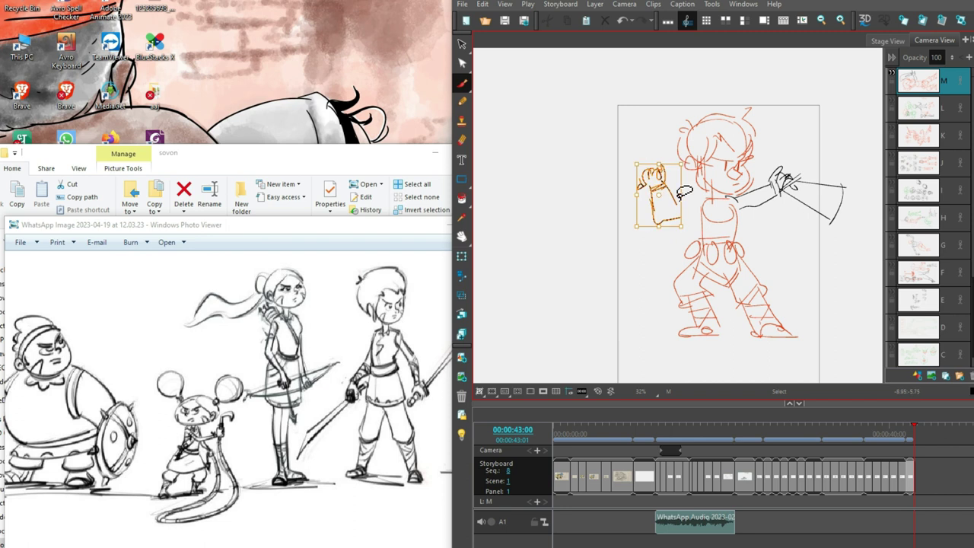
pyautogui.moveTo(658, 194); pyautogui.dragTo(714, 218)
pyautogui.hotkey('alt', 'b')
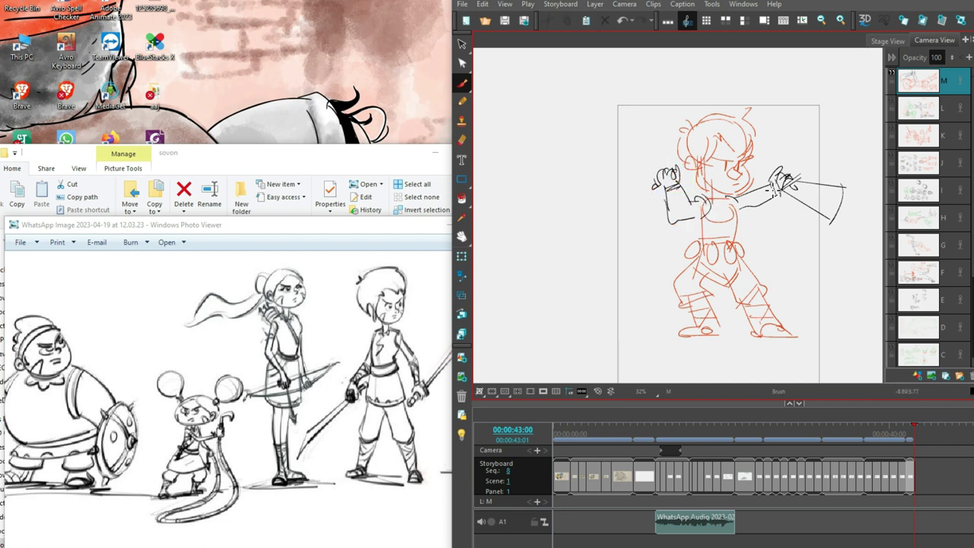
# - Draw a second broad curved sword held in the warrior's raised fist
pyautogui.moveTo(657, 183); pyautogui.dragTo(596, 225)
pyautogui.hotkey('ctrl', 'z')
pyautogui.hotkey('ctrl', 'shift', 'z')
# - Select the whole two-sword warrior and scale it down near the page's upper edge
pyautogui.moveTo(860, 247); pyautogui.dragTo(841, 246)
pyautogui.hotkey('alt', 's')
pyautogui.moveTo(837, 321); pyautogui.dragTo(828, 240)
pyautogui.moveTo(828, 334)
pyautogui.mouseDown()
pyautogui.moveTo(750, 184)
pyautogui.moveTo(718, 174)
pyautogui.moveTo(793, 181)
pyautogui.mouseUp()
pyautogui.hotkey('alt', 'b')
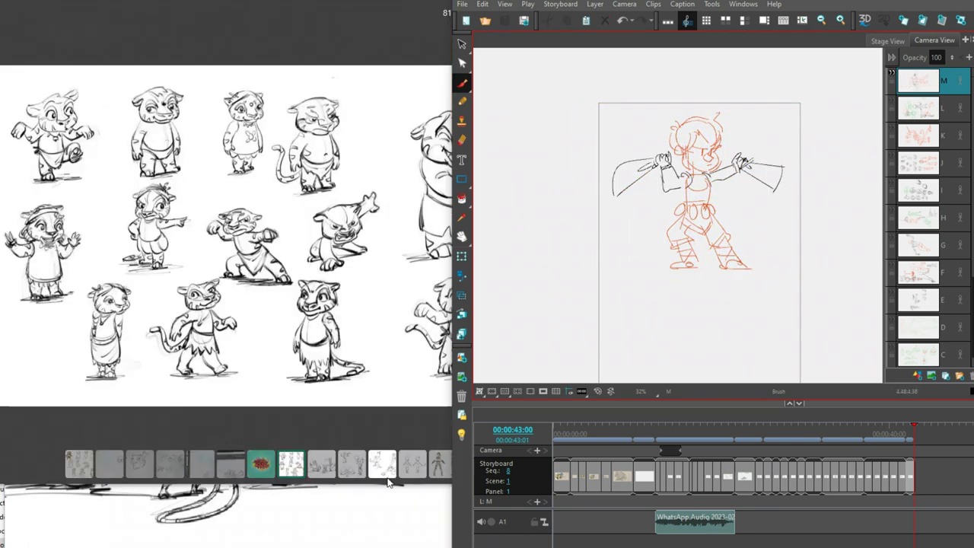
# - Add wrap lines to the warrior's raised forearm and an X-shaped mark on the chest
pyautogui.moveTo(791, 281); pyautogui.dragTo(818, 364)
pyautogui.hotkey('ctrl', 'z')
pyautogui.press('space')
pyautogui.moveTo(841, 316); pyautogui.dragTo(842, 305)
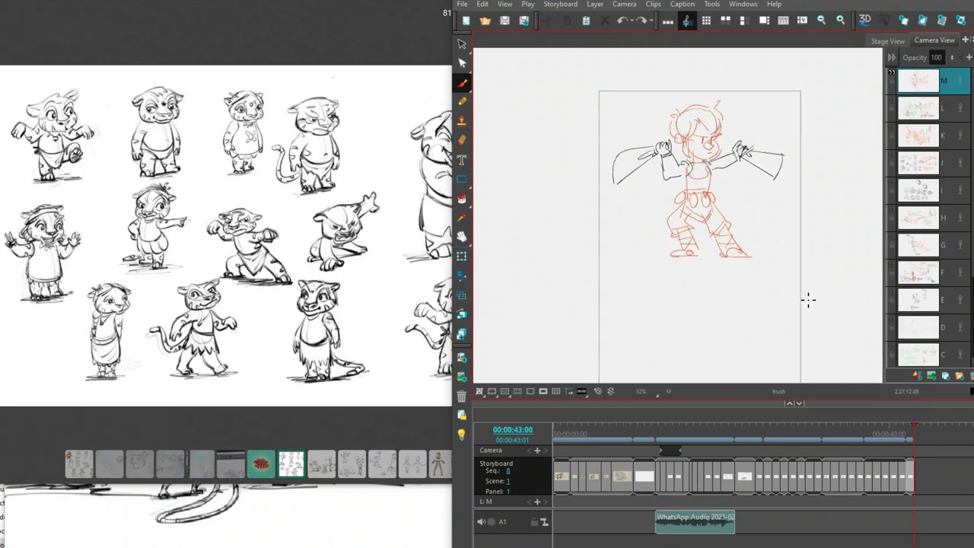
pyautogui.scroll(3, 792, 289)
pyautogui.click(656, 251)
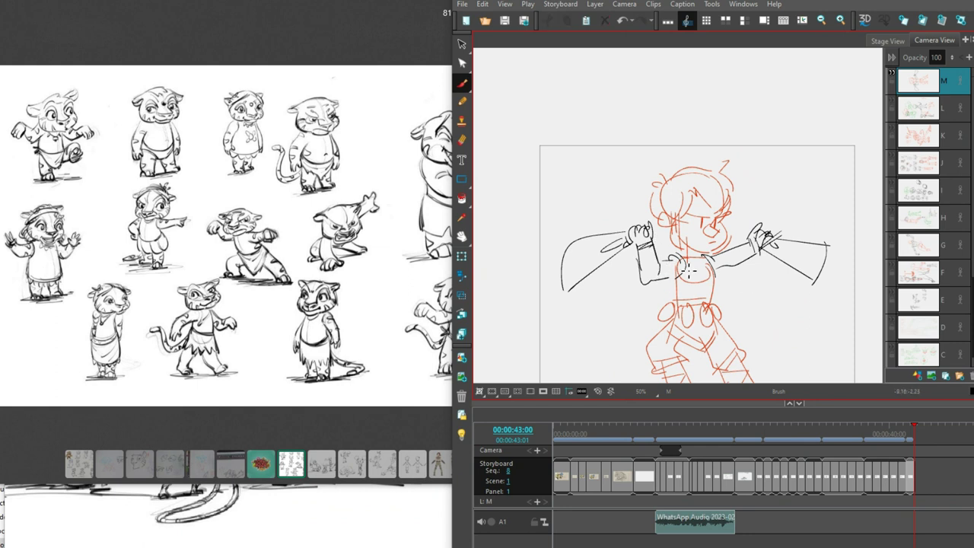
pyautogui.moveTo(746, 304); pyautogui.dragTo(752, 292)
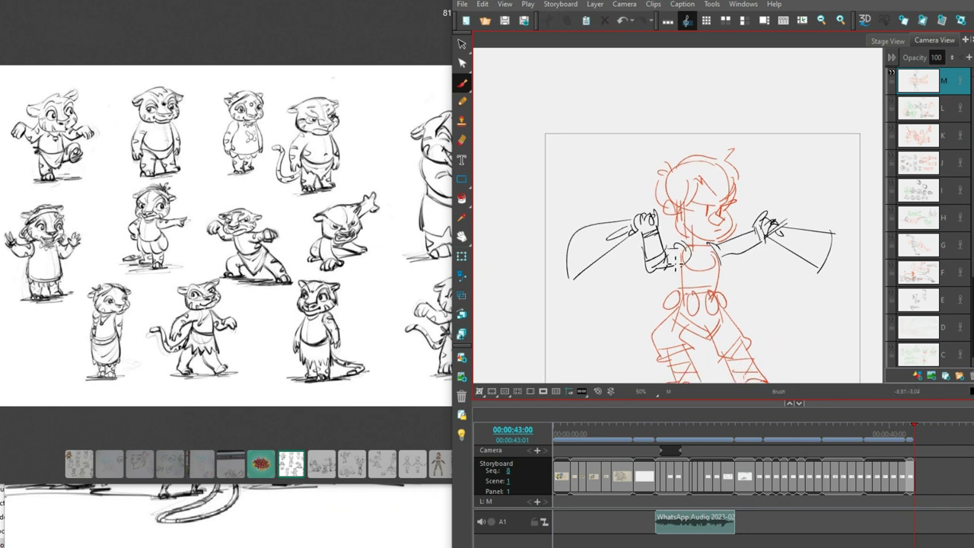
pyautogui.moveTo(690, 260)
pyautogui.mouseDown()
pyautogui.moveTo(660, 279)
pyautogui.moveTo(664, 270)
pyautogui.mouseUp()
pyautogui.press('2')
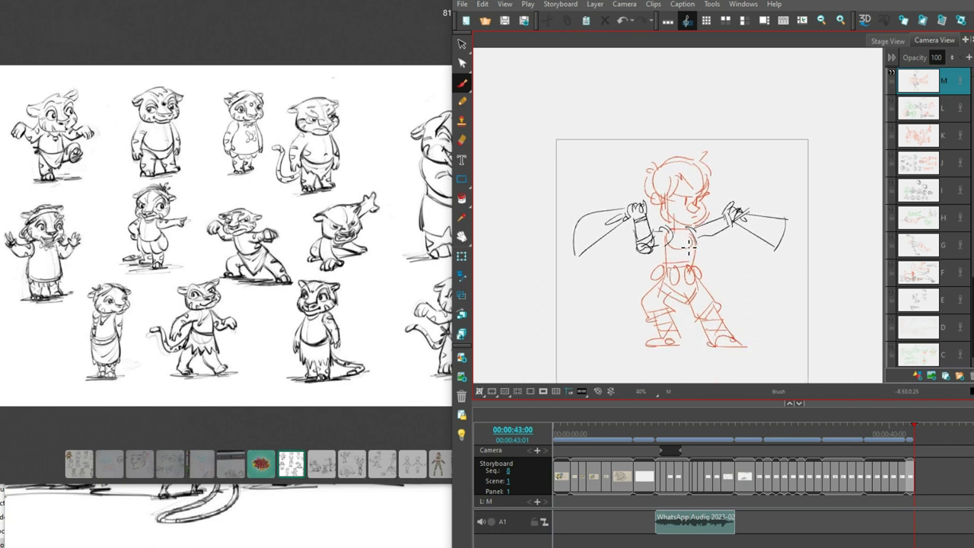
pyautogui.moveTo(684, 238)
pyautogui.mouseDown()
pyautogui.moveTo(693, 251)
pyautogui.moveTo(682, 251)
pyautogui.moveTo(694, 247)
pyautogui.mouseUp()
pyautogui.moveTo(766, 280)
pyautogui.mouseDown()
pyautogui.moveTo(805, 244)
pyautogui.moveTo(777, 277)
pyautogui.mouseUp()
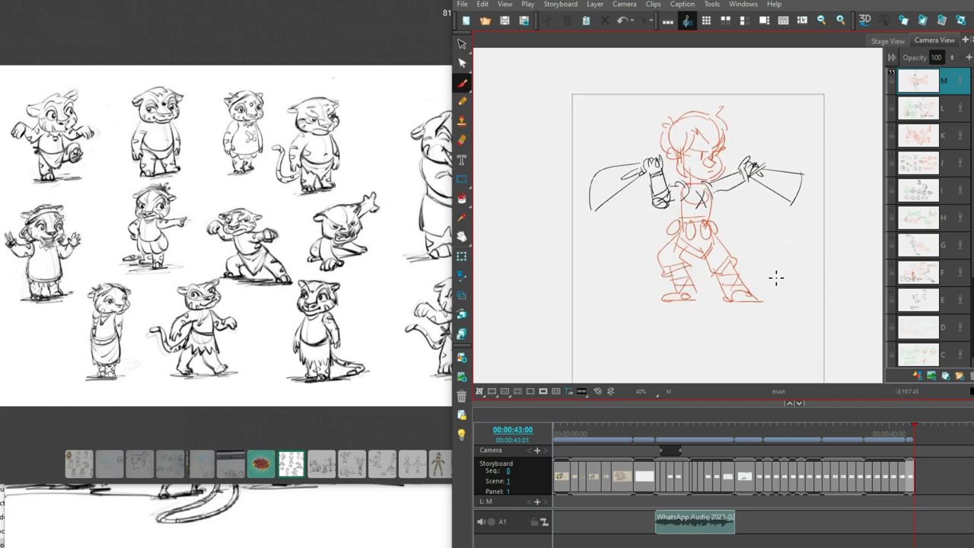
# - Bring the warrior line-up reference forward and shift it to centre the small girl with hair buns
pyautogui.click(384, 545)
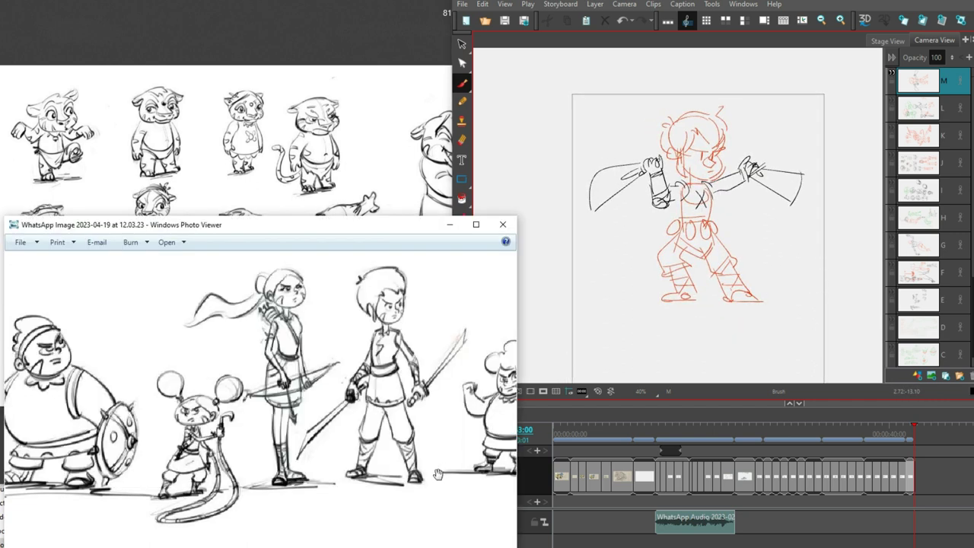
pyautogui.click(829, 337)
pyautogui.moveTo(828, 337)
pyautogui.mouseDown()
pyautogui.moveTo(837, 298)
pyautogui.moveTo(801, 261)
pyautogui.moveTo(729, 243)
pyautogui.mouseUp()
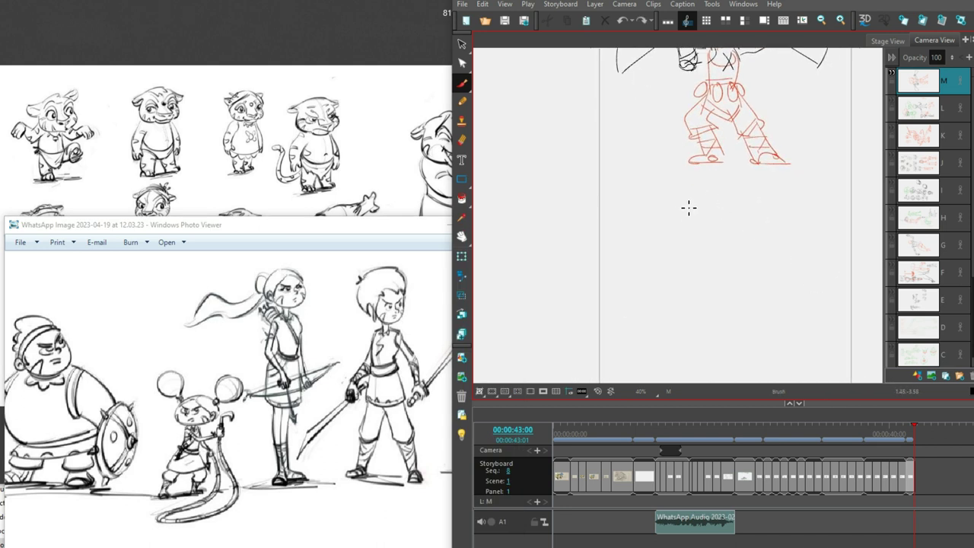
pyautogui.moveTo(396, 423); pyautogui.dragTo(446, 434)
# - Sketch the bun-haired girl's round head with hairline and angry eyes in black below the red warrior
pyautogui.click(709, 268)
pyautogui.moveTo(709, 268); pyautogui.dragTo(827, 326)
pyautogui.hotkey('ctrl', 'z')
pyautogui.scroll(1, 784, 238)
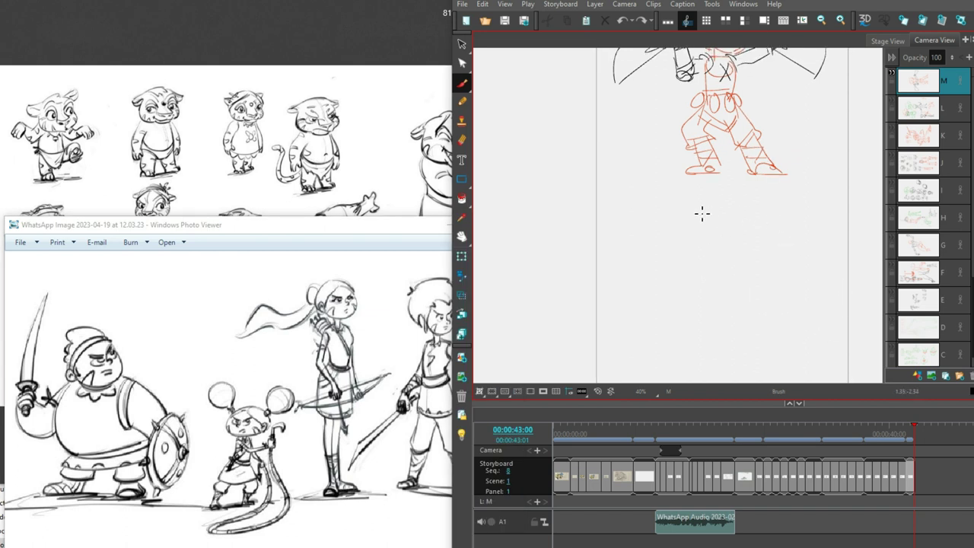
pyautogui.hotkey('ctrl', 'z')
pyautogui.moveTo(712, 210)
pyautogui.mouseDown()
pyautogui.moveTo(710, 233)
pyautogui.moveTo(723, 221)
pyautogui.moveTo(718, 204)
pyautogui.mouseUp()
pyautogui.hotkey('ctrl', 'z')
pyautogui.press('z')
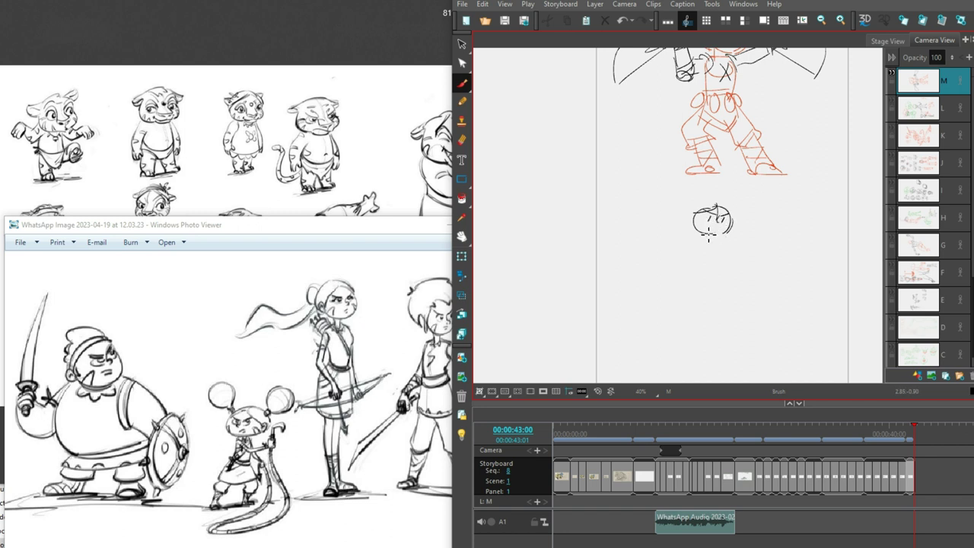
# - Add the girl's frown and hair buns, and sketch a bent arm raised beside her head with spread fingers
pyautogui.moveTo(721, 230); pyautogui.dragTo(724, 233)
pyautogui.moveTo(694, 204)
pyautogui.mouseDown()
pyautogui.moveTo(673, 202)
pyautogui.moveTo(665, 222)
pyautogui.moveTo(743, 205)
pyautogui.moveTo(746, 229)
pyautogui.moveTo(735, 227)
pyautogui.mouseUp()
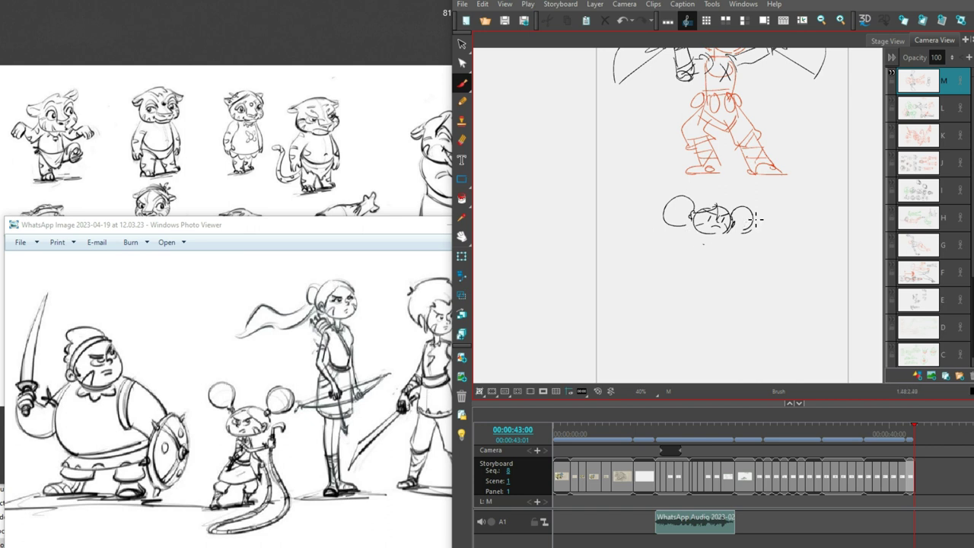
pyautogui.moveTo(739, 201)
pyautogui.mouseDown()
pyautogui.moveTo(735, 185)
pyautogui.moveTo(759, 202)
pyautogui.moveTo(761, 219)
pyautogui.moveTo(729, 238)
pyautogui.moveTo(763, 222)
pyautogui.moveTo(755, 206)
pyautogui.moveTo(749, 226)
pyautogui.moveTo(765, 179)
pyautogui.moveTo(758, 194)
pyautogui.mouseUp()
pyautogui.press('Delete')
pyautogui.hotkey('alt', 's')
pyautogui.click(828, 155)
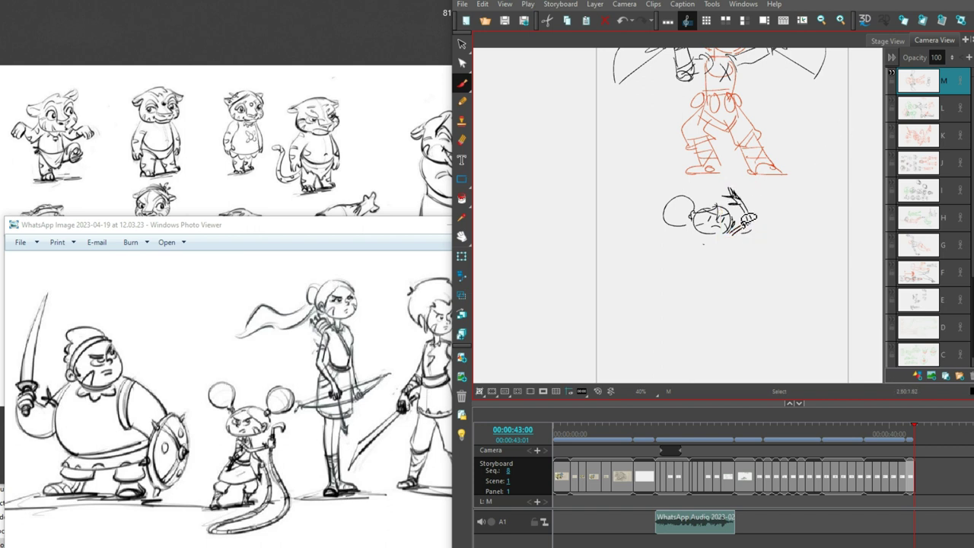
# - Sketch the girl's small torso, waistline and the first thigh curves below her head
pyautogui.hotkey('alt', 'b')
pyautogui.moveTo(702, 239)
pyautogui.mouseDown()
pyautogui.moveTo(700, 263)
pyautogui.moveTo(711, 252)
pyautogui.moveTo(717, 261)
pyautogui.moveTo(714, 246)
pyautogui.moveTo(715, 269)
pyautogui.moveTo(706, 259)
pyautogui.moveTo(705, 270)
pyautogui.moveTo(697, 262)
pyautogui.moveTo(715, 266)
pyautogui.moveTo(681, 264)
pyautogui.moveTo(715, 286)
pyautogui.mouseUp()
pyautogui.hotkey('ctrl', 'z')
pyautogui.hotkey('ctrl', 'z')
pyautogui.hotkey('ctrl', 'z')
pyautogui.moveTo(673, 258)
pyautogui.mouseDown()
pyautogui.moveTo(678, 288)
pyautogui.moveTo(698, 312)
pyautogui.mouseUp()
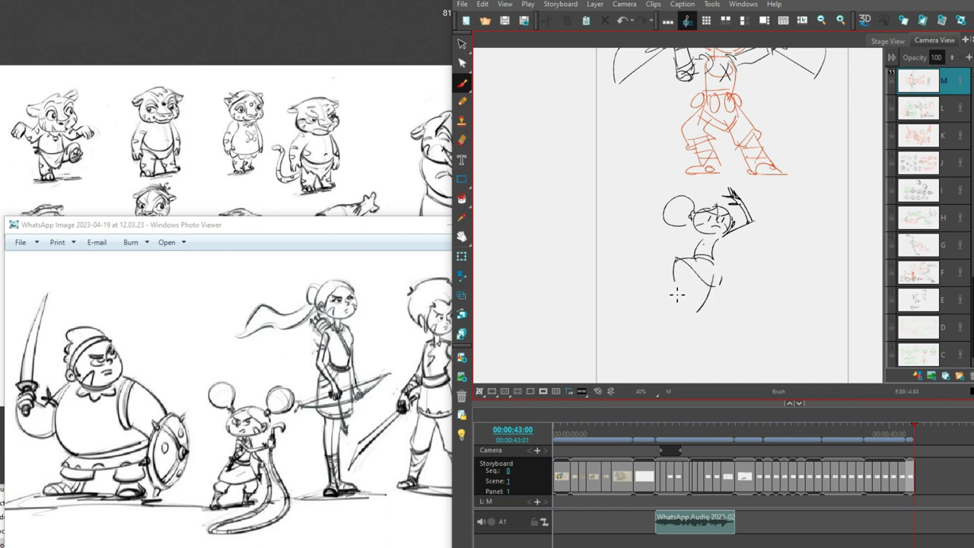
# - Draw the girl's bent legs with wrapped shins and pointed feet, and complete the short skirt
pyautogui.moveTo(682, 264)
pyautogui.mouseDown()
pyautogui.moveTo(694, 285)
pyautogui.moveTo(682, 308)
pyautogui.moveTo(699, 300)
pyautogui.moveTo(694, 320)
pyautogui.mouseUp()
pyautogui.hotkey('ctrl', 'z')
pyautogui.hotkey('ctrl', 'z')
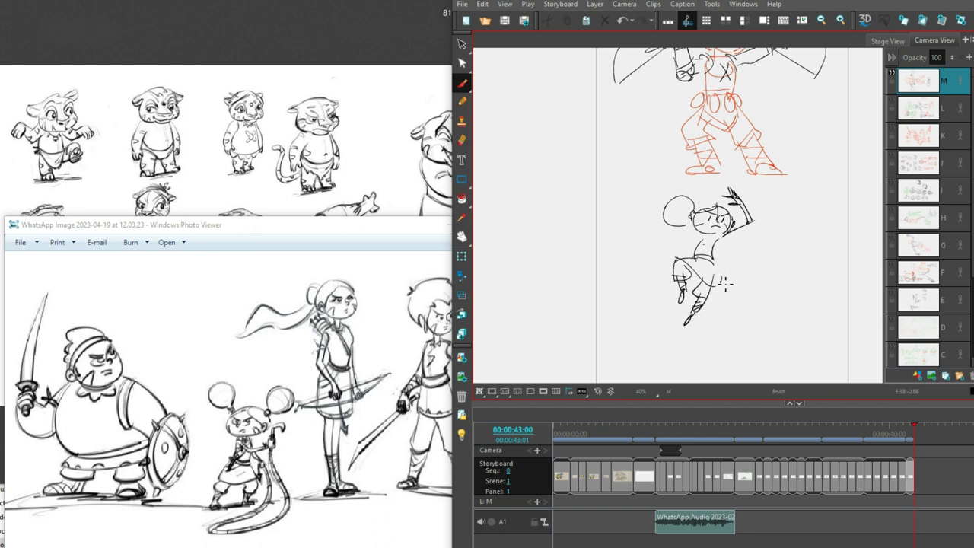
pyautogui.moveTo(705, 280); pyautogui.dragTo(692, 296)
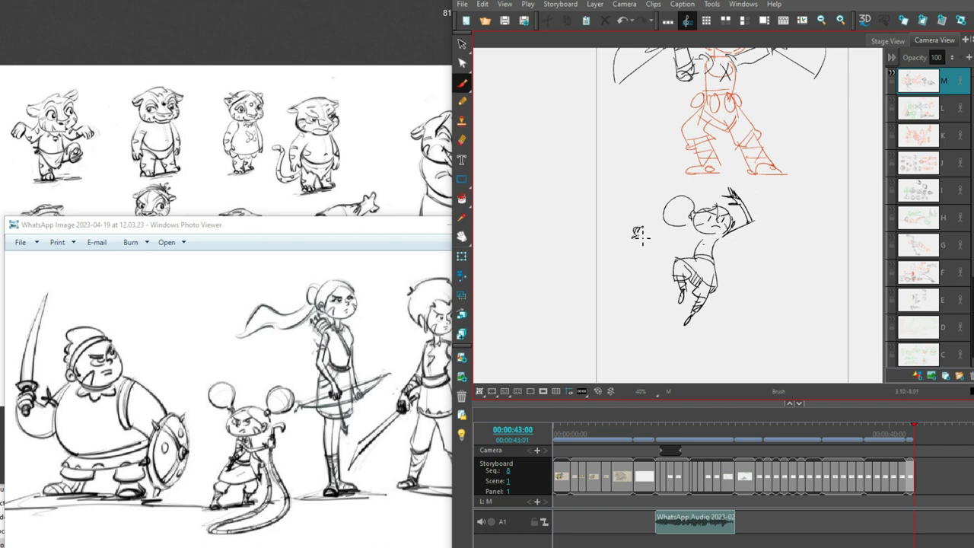
# - Draw the girl's other arm extended forward, its hand holding a long whip that curls into a spiral
pyautogui.hotkey('ctrl', 'z')
pyautogui.moveTo(636, 233)
pyautogui.mouseDown()
pyautogui.moveTo(659, 229)
pyautogui.moveTo(643, 242)
pyautogui.moveTo(659, 244)
pyautogui.moveTo(636, 245)
pyautogui.moveTo(626, 308)
pyautogui.mouseUp()
pyautogui.hotkey('ctrl', 'z')
pyautogui.hotkey('ctrl', 'z')
pyautogui.moveTo(640, 252)
pyautogui.mouseDown()
pyautogui.moveTo(595, 257)
pyautogui.moveTo(592, 278)
pyautogui.moveTo(570, 292)
pyautogui.moveTo(578, 276)
pyautogui.moveTo(597, 286)
pyautogui.moveTo(585, 307)
pyautogui.mouseUp()
pyautogui.moveTo(666, 249)
pyautogui.mouseDown()
pyautogui.moveTo(643, 300)
pyautogui.moveTo(593, 236)
pyautogui.moveTo(647, 226)
pyautogui.moveTo(677, 229)
pyautogui.mouseUp()
pyautogui.hotkey('alt', 's')
pyautogui.hotkey('alt', 'b')
pyautogui.press('Escape')
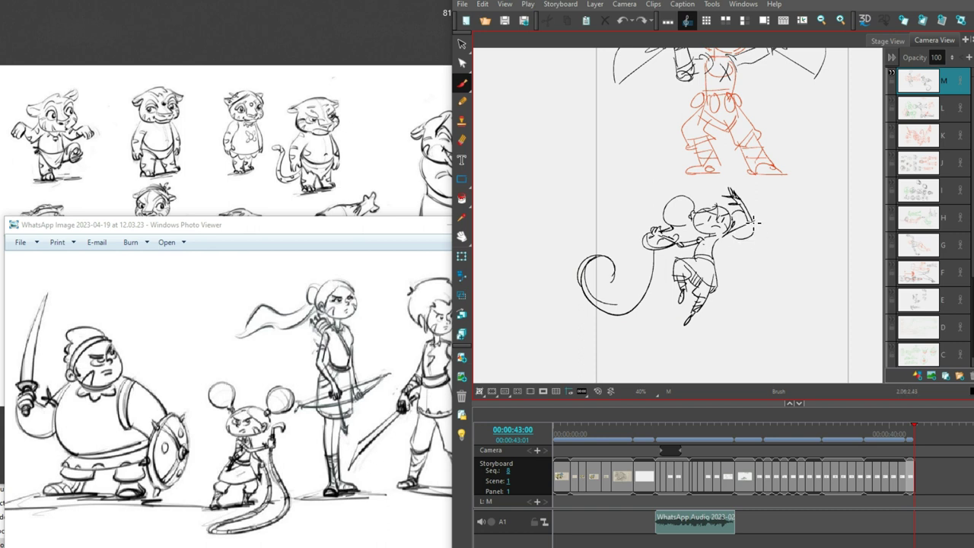
# - Sketch the curved back and the tilted round head with an angry face for a second bun-haired girl
pyautogui.moveTo(801, 295)
pyautogui.mouseDown()
pyautogui.moveTo(755, 232)
pyautogui.moveTo(738, 268)
pyautogui.mouseUp()
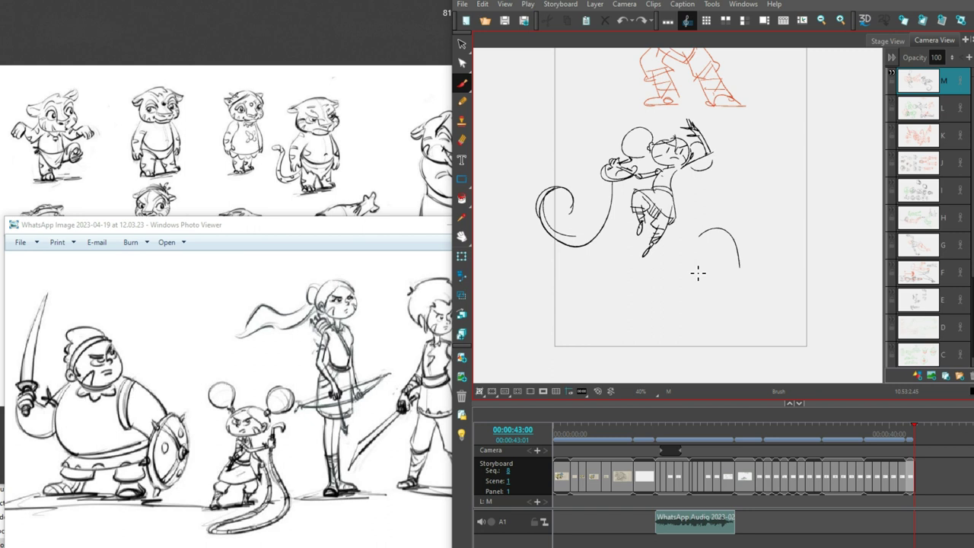
pyautogui.hotkey('ctrl', 'z')
pyautogui.moveTo(699, 242)
pyautogui.mouseDown()
pyautogui.moveTo(675, 277)
pyautogui.moveTo(719, 227)
pyautogui.moveTo(694, 261)
pyautogui.moveTo(753, 274)
pyautogui.moveTo(750, 256)
pyautogui.moveTo(753, 268)
pyautogui.moveTo(729, 269)
pyautogui.moveTo(743, 271)
pyautogui.moveTo(741, 281)
pyautogui.mouseUp()
pyautogui.hotkey('ctrl', 'z')
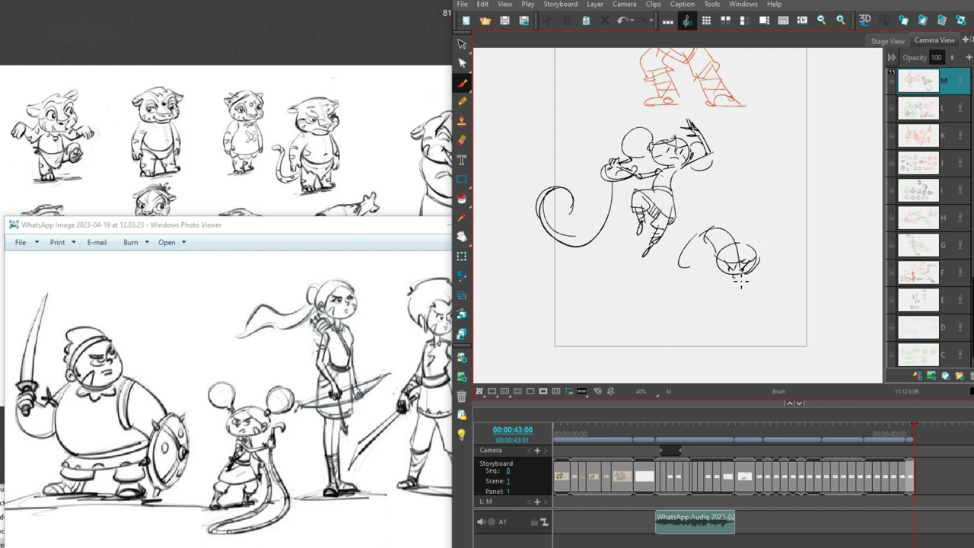
# - Add two round hair buns to the second girl and start the arm reaching down past her face
pyautogui.moveTo(729, 208)
pyautogui.mouseDown()
pyautogui.moveTo(708, 238)
pyautogui.moveTo(742, 241)
pyautogui.moveTo(712, 240)
pyautogui.moveTo(743, 241)
pyautogui.moveTo(770, 223)
pyautogui.moveTo(735, 249)
pyautogui.moveTo(729, 307)
pyautogui.mouseUp()
pyautogui.hotkey('ctrl', 'z')
pyautogui.hotkey('ctrl', 'z')
pyautogui.hotkey('ctrl', 'z')
pyautogui.moveTo(716, 263); pyautogui.dragTo(729, 316)
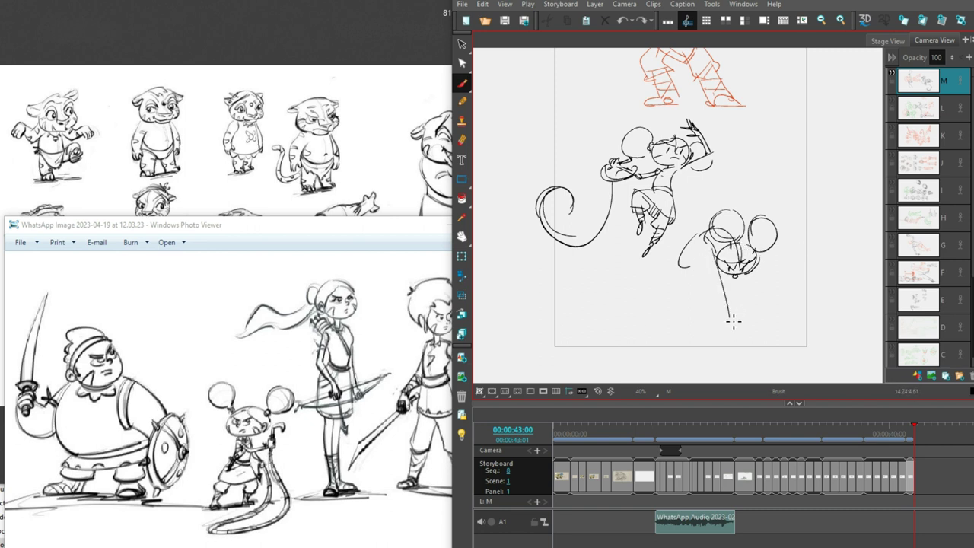
# - Complete the second girl's downward arm and hand, and draw a long whip looping up over her head
pyautogui.moveTo(721, 272); pyautogui.dragTo(732, 315)
pyautogui.moveTo(727, 191); pyautogui.dragTo(782, 274)
pyautogui.moveTo(784, 221); pyautogui.dragTo(736, 319)
pyautogui.moveTo(769, 265)
pyautogui.mouseDown()
pyautogui.moveTo(751, 308)
pyautogui.moveTo(727, 327)
pyautogui.moveTo(767, 276)
pyautogui.moveTo(737, 291)
pyautogui.moveTo(749, 313)
pyautogui.moveTo(763, 296)
pyautogui.moveTo(735, 303)
pyautogui.mouseUp()
pyautogui.hotkey('ctrl', 'z')
pyautogui.hotkey('ctrl', 'z')
pyautogui.hotkey('ctrl', 'z')
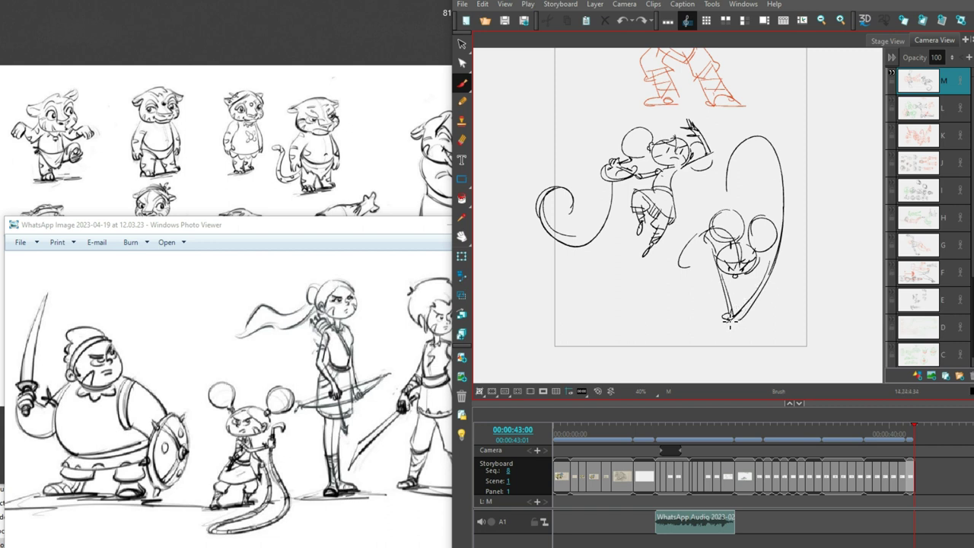
# - Sketch the second girl's folded body and legs behind her head, and add strokes around her planted hand
pyautogui.scroll(1, 773, 271)
pyautogui.moveTo(689, 280)
pyautogui.mouseDown()
pyautogui.moveTo(679, 261)
pyautogui.moveTo(688, 257)
pyautogui.moveTo(695, 312)
pyautogui.moveTo(719, 299)
pyautogui.moveTo(708, 297)
pyautogui.moveTo(720, 303)
pyautogui.mouseUp()
pyautogui.hotkey('ctrl', 'z')
pyautogui.hotkey('ctrl', 'z')
pyautogui.hotkey('ctrl', 'z')
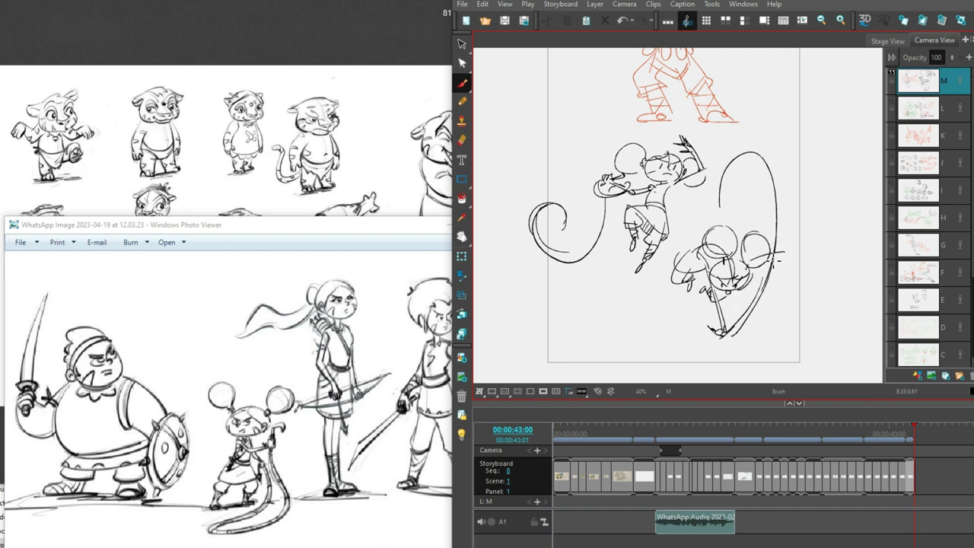
# - Draw the second girl's other arm stretching up past her bun, with the hand at the whip
pyautogui.moveTo(784, 259); pyautogui.dragTo(742, 268)
pyautogui.hotkey('ctrl', 'z')
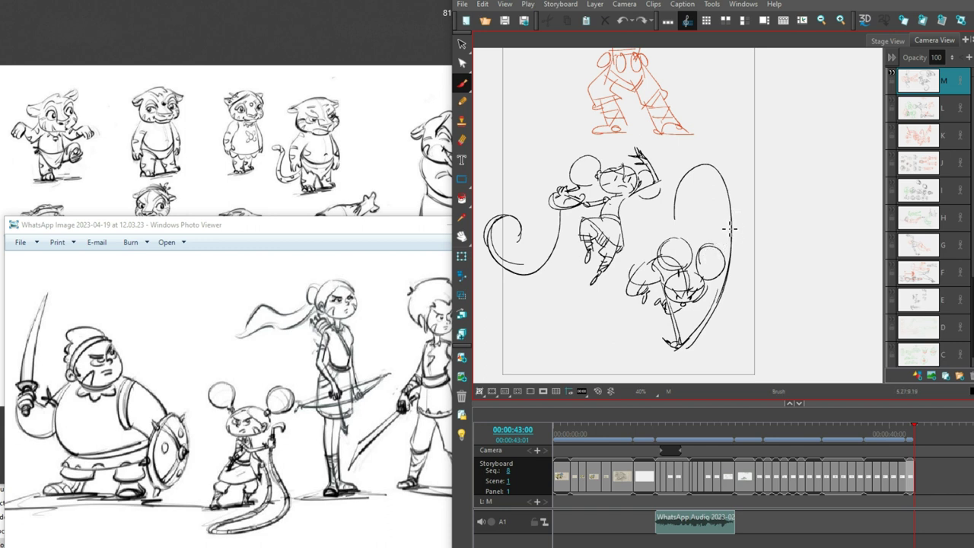
pyautogui.moveTo(735, 221); pyautogui.dragTo(733, 241)
pyautogui.press('ctrl')
pyautogui.hotkey('ctrl', 'z')
pyautogui.hotkey('ctrl', 'z')
pyautogui.hotkey('ctrl', 'z')
pyautogui.hotkey('ctrl', 'z')
pyautogui.moveTo(669, 288)
pyautogui.mouseDown()
pyautogui.moveTo(702, 273)
pyautogui.moveTo(694, 280)
pyautogui.mouseUp()
pyautogui.hotkey('ctrl', 'z')
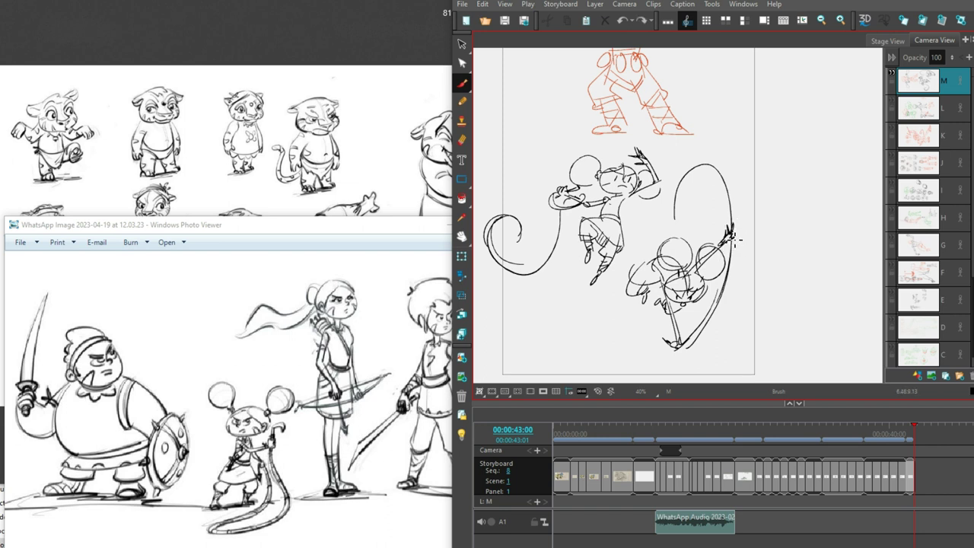
# - Rework the second girl's whip with a curled upper end and a long sweep looping beneath her planted hand
pyautogui.moveTo(675, 210)
pyautogui.mouseDown()
pyautogui.moveTo(661, 227)
pyautogui.moveTo(680, 210)
pyautogui.mouseUp()
pyautogui.moveTo(676, 346); pyautogui.dragTo(709, 314)
pyautogui.hotkey('ctrl', 'z')
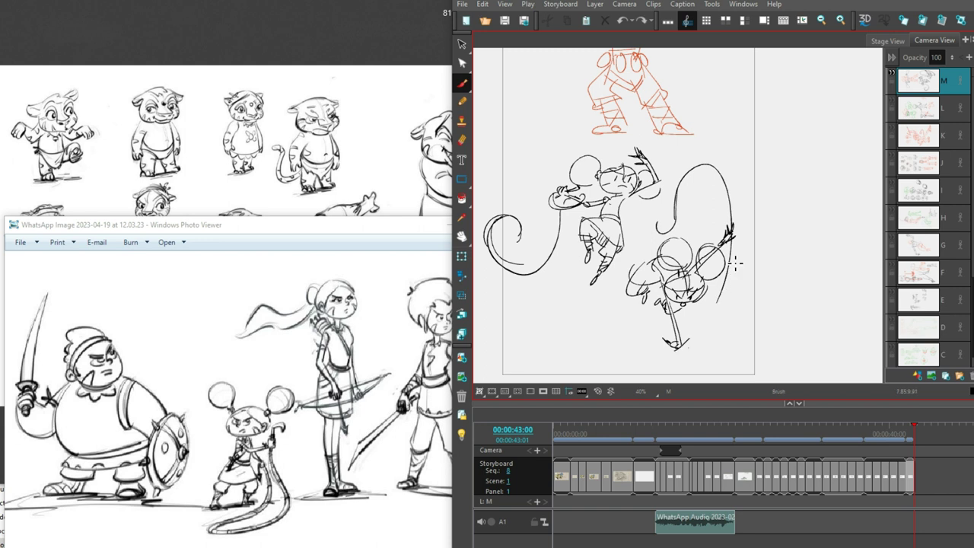
pyautogui.moveTo(701, 348); pyautogui.dragTo(653, 352)
pyautogui.scroll(-3, 647, 354)
pyautogui.moveTo(647, 305)
pyautogui.mouseDown()
pyautogui.moveTo(698, 295)
pyautogui.moveTo(662, 292)
pyautogui.moveTo(628, 320)
pyautogui.mouseUp()
pyautogui.hotkey('ctrl', 'z')
pyautogui.hotkey('ctrl', 'z')
pyautogui.hotkey('ctrl', 'z')
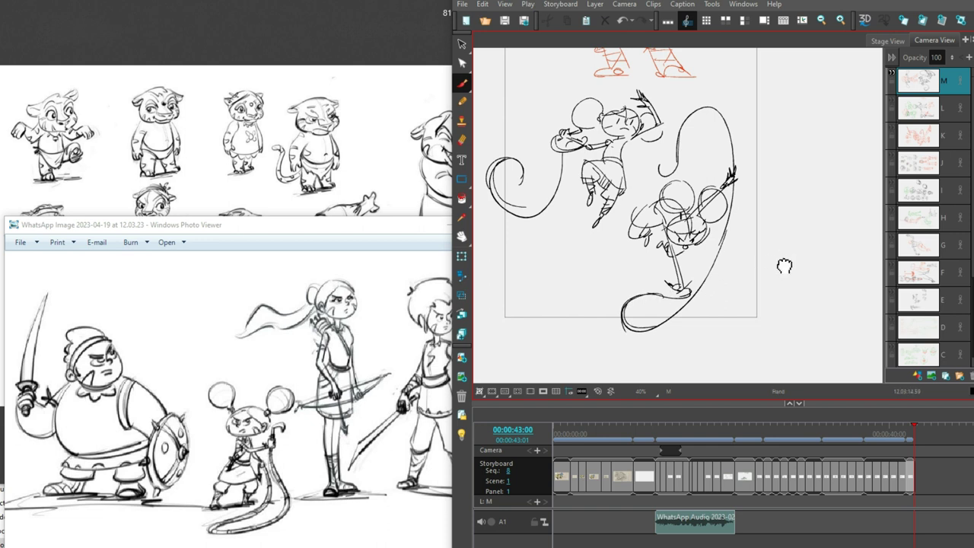
# - Review the sheet from the sword-bearing boy down to the two girls with whips
pyautogui.scroll(1, 784, 268)
pyautogui.scroll(1, 754, 278)
pyautogui.press('2')
pyautogui.scroll(3, 777, 282)
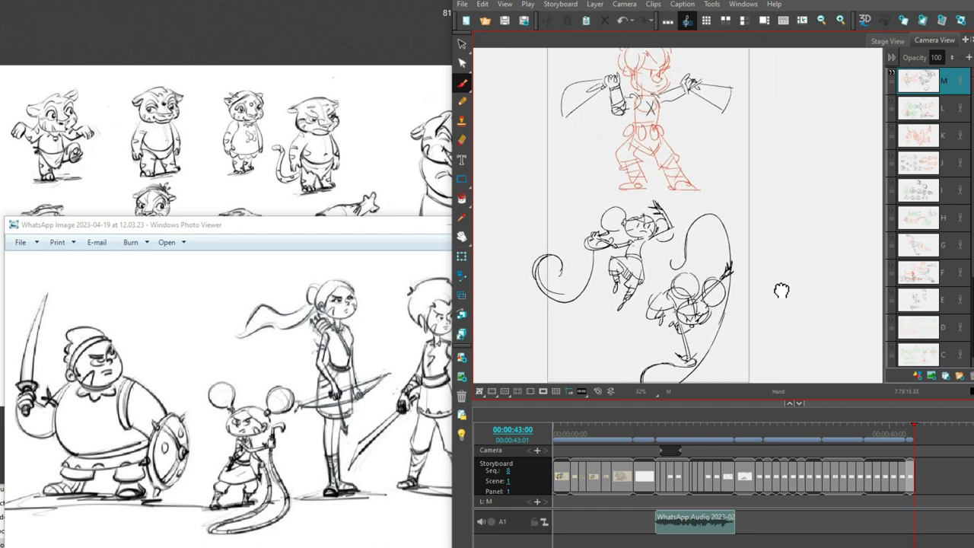
pyautogui.scroll(-2, 779, 282)
pyautogui.moveTo(734, 209)
pyautogui.mouseDown()
pyautogui.moveTo(655, 307)
pyautogui.moveTo(757, 287)
pyautogui.moveTo(628, 186)
pyautogui.moveTo(790, 191)
pyautogui.mouseUp()
pyautogui.moveTo(735, 375); pyautogui.dragTo(722, 358)
pyautogui.moveTo(688, 279); pyautogui.dragTo(706, 277)
pyautogui.hotkey('alt', 'b')
pyautogui.moveTo(800, 243)
pyautogui.mouseDown()
pyautogui.moveTo(860, 279)
pyautogui.moveTo(808, 256)
pyautogui.mouseUp()
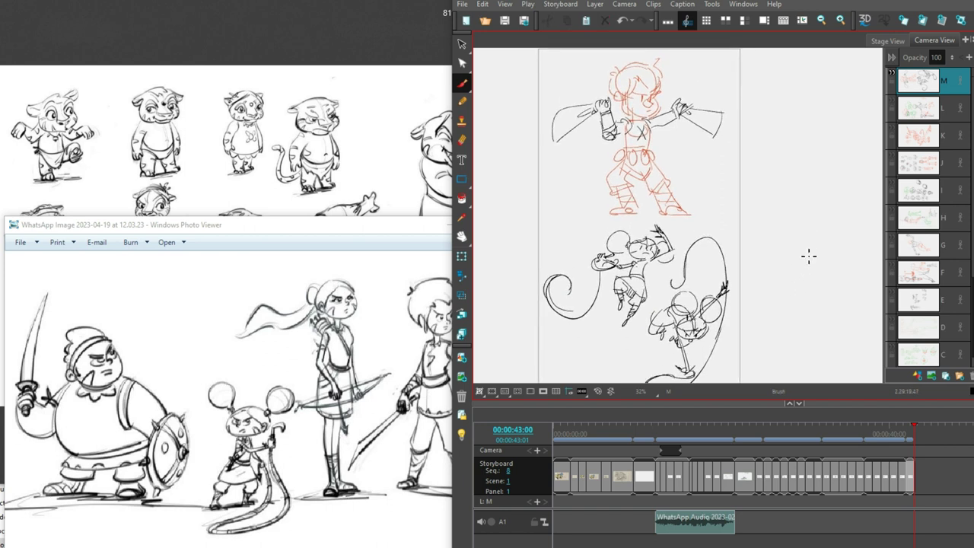
# - Hide layer M, add a new drawing layer, and bring up the reference sheet of the girl with two hair buns
pyautogui.click(894, 75)
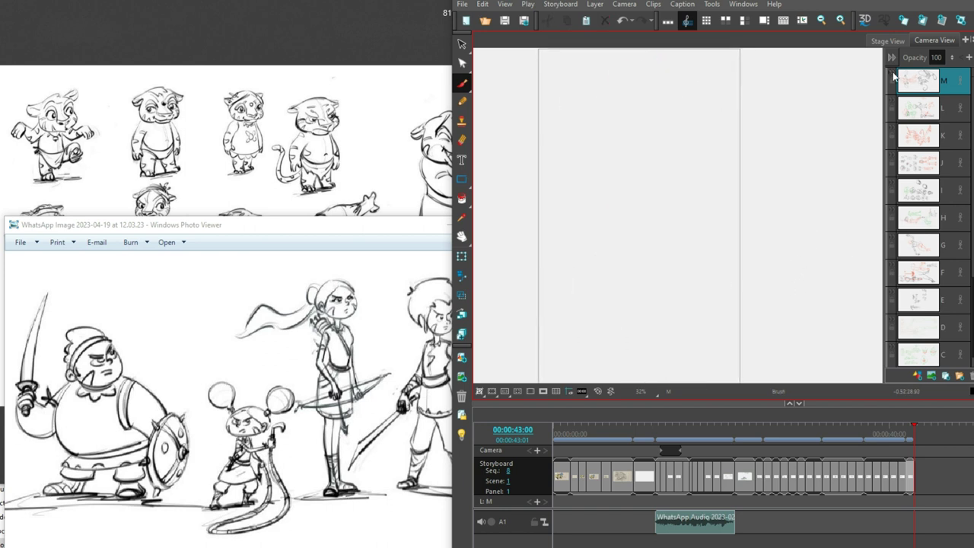
pyautogui.click(426, 411)
pyautogui.press('Right')
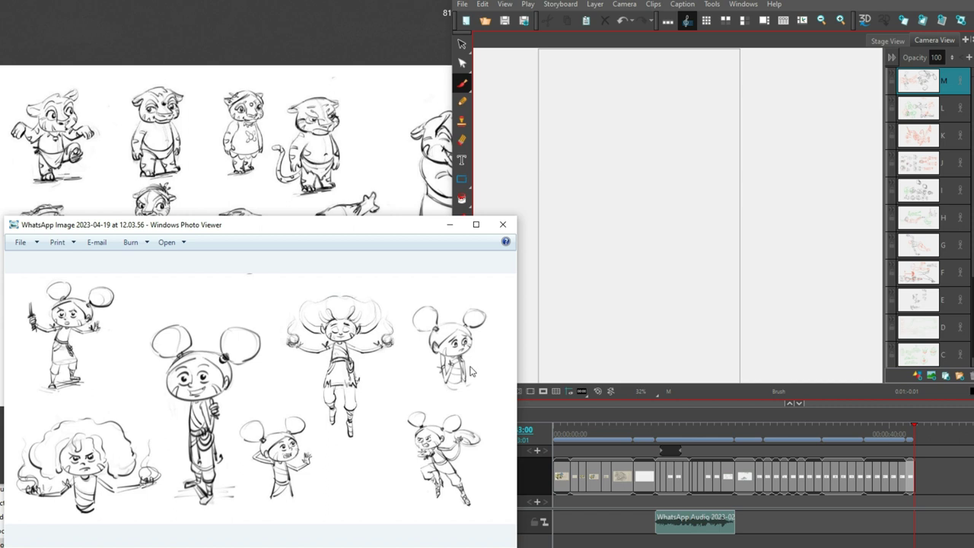
pyautogui.press('Right')
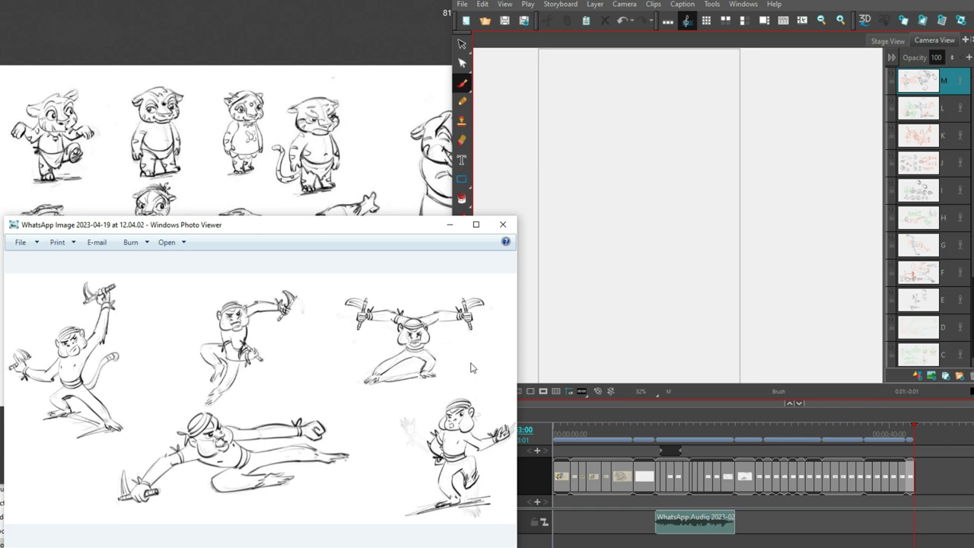
pyautogui.click(942, 381)
pyautogui.click(406, 508)
pyautogui.press('Left')
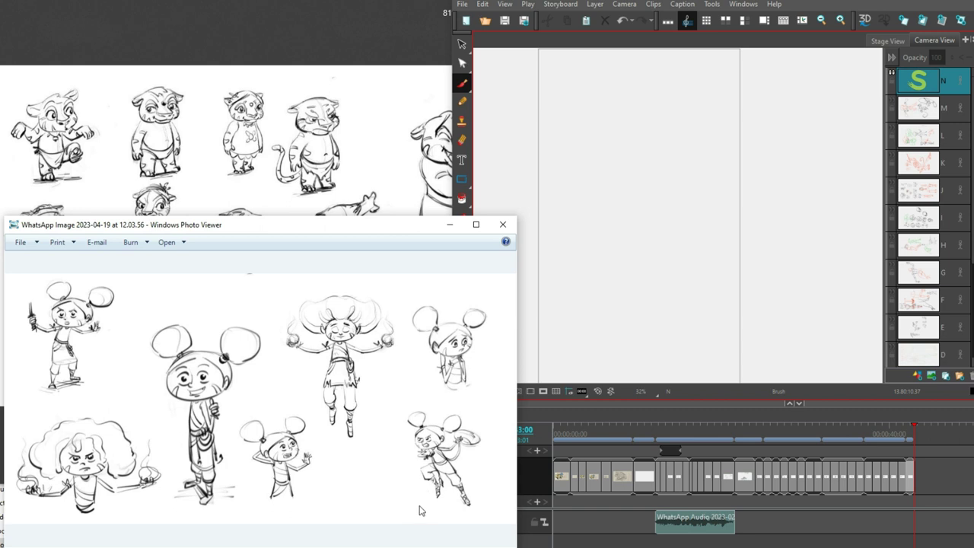
# - Sketch a girl's rounded head near the page's upper-left corner, with simple facial features and two round hair buns
pyautogui.click(614, 182)
pyautogui.moveTo(674, 173); pyautogui.dragTo(675, 228)
pyautogui.hotkey('ctrl', 'z')
pyautogui.moveTo(599, 156)
pyautogui.mouseDown()
pyautogui.moveTo(628, 164)
pyautogui.moveTo(635, 185)
pyautogui.moveTo(665, 157)
pyautogui.mouseUp()
pyautogui.hotkey('ctrl', 's')
pyautogui.hotkey('ctrl', 'z')
pyautogui.hotkey('ctrl', 'z')
pyautogui.hotkey('ctrl', 'z')
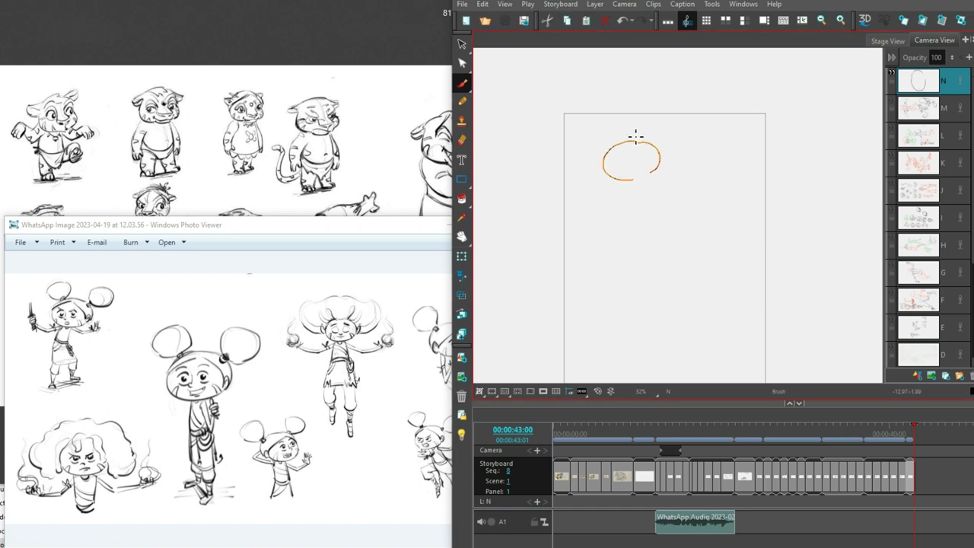
pyautogui.moveTo(640, 139); pyautogui.dragTo(647, 174)
pyautogui.moveTo(651, 172)
pyautogui.mouseDown()
pyautogui.moveTo(658, 146)
pyautogui.moveTo(700, 156)
pyautogui.moveTo(645, 131)
pyautogui.moveTo(668, 149)
pyautogui.moveTo(649, 144)
pyautogui.moveTo(644, 163)
pyautogui.moveTo(662, 171)
pyautogui.moveTo(624, 170)
pyautogui.moveTo(644, 161)
pyautogui.mouseUp()
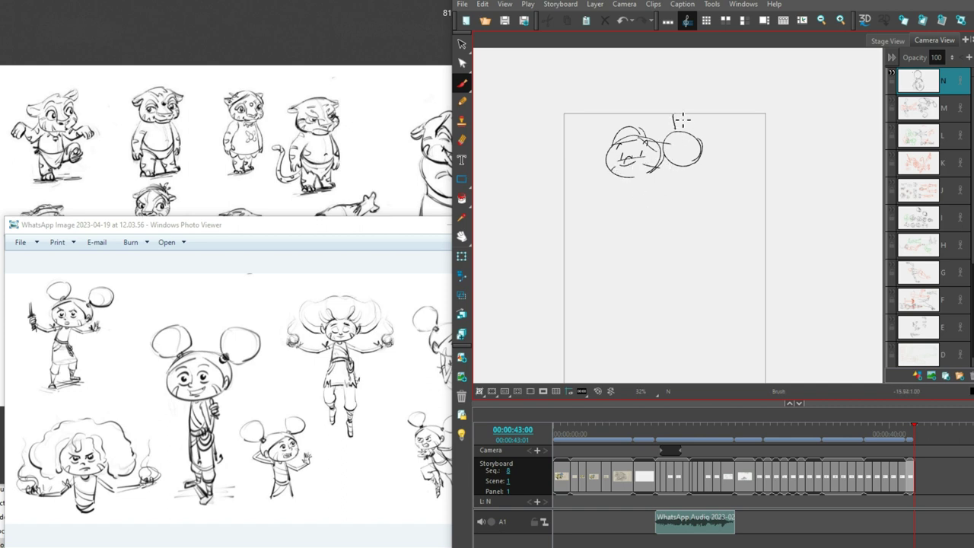
# - Draw the girl's arm raised diagonally past her bun, ending in a closed fist above her head
pyautogui.moveTo(680, 128)
pyautogui.mouseDown()
pyautogui.moveTo(678, 111)
pyautogui.moveTo(683, 119)
pyautogui.mouseUp()
pyautogui.hotkey('ctrl', 'z')
pyautogui.moveTo(683, 120)
pyautogui.mouseDown()
pyautogui.moveTo(698, 118)
pyautogui.moveTo(687, 123)
pyautogui.mouseUp()
pyautogui.hotkey('ctrl', 'z')
pyautogui.hotkey('ctrl', 'z')
pyautogui.moveTo(676, 128); pyautogui.dragTo(661, 171)
pyautogui.hotkey('ctrl', 'z')
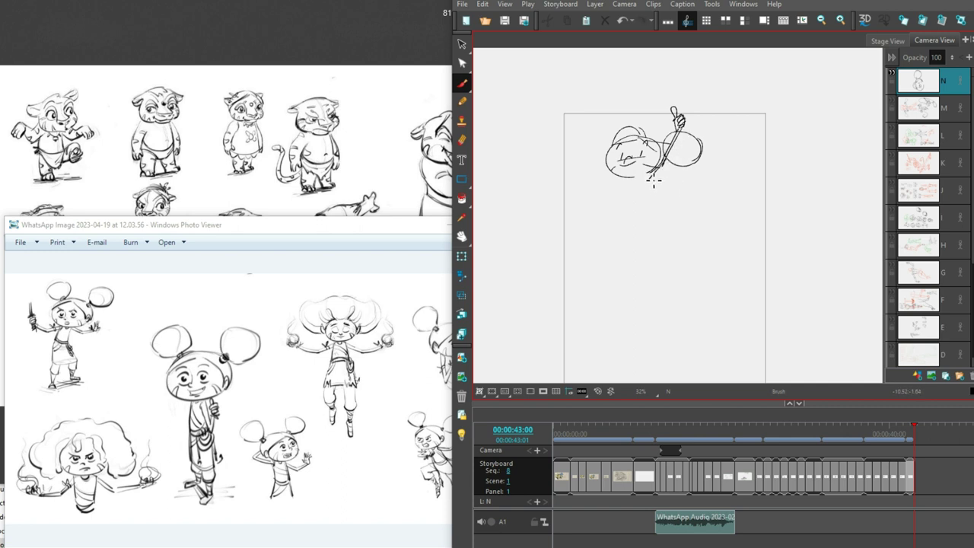
pyautogui.moveTo(677, 124); pyautogui.dragTo(647, 173)
pyautogui.moveTo(678, 138); pyautogui.dragTo(644, 182)
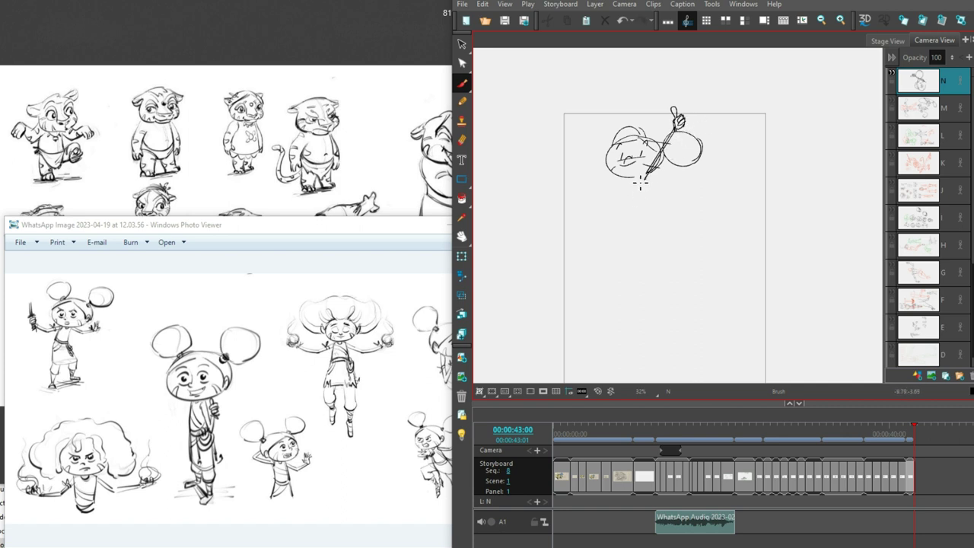
# - Sketch the girl's slim torso, bent arm, hip pouch, skirt and legs, with a coiled whip hanging at her side
pyautogui.moveTo(628, 179)
pyautogui.mouseDown()
pyautogui.moveTo(628, 200)
pyautogui.moveTo(647, 202)
pyautogui.moveTo(627, 224)
pyautogui.moveTo(650, 226)
pyautogui.moveTo(622, 241)
pyautogui.moveTo(646, 264)
pyautogui.moveTo(623, 266)
pyautogui.moveTo(645, 264)
pyautogui.mouseUp()
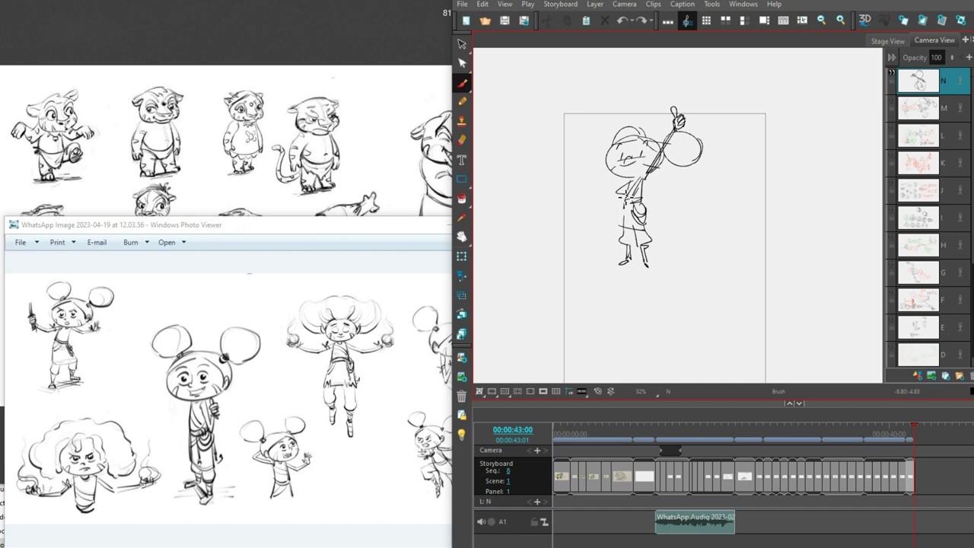
pyautogui.moveTo(632, 189)
pyautogui.mouseDown()
pyautogui.moveTo(605, 200)
pyautogui.moveTo(609, 239)
pyautogui.moveTo(621, 243)
pyautogui.moveTo(605, 268)
pyautogui.mouseUp()
pyautogui.hotkey('alt', 's')
pyautogui.moveTo(621, 233); pyautogui.dragTo(606, 270)
# - Select the whole girl and move her slightly down and left, near the page's left edge
pyautogui.hotkey('alt', 's')
pyautogui.hotkey('ctrl', 'a')
pyautogui.moveTo(651, 185); pyautogui.dragTo(624, 204)
pyautogui.hotkey('alt', 'b')
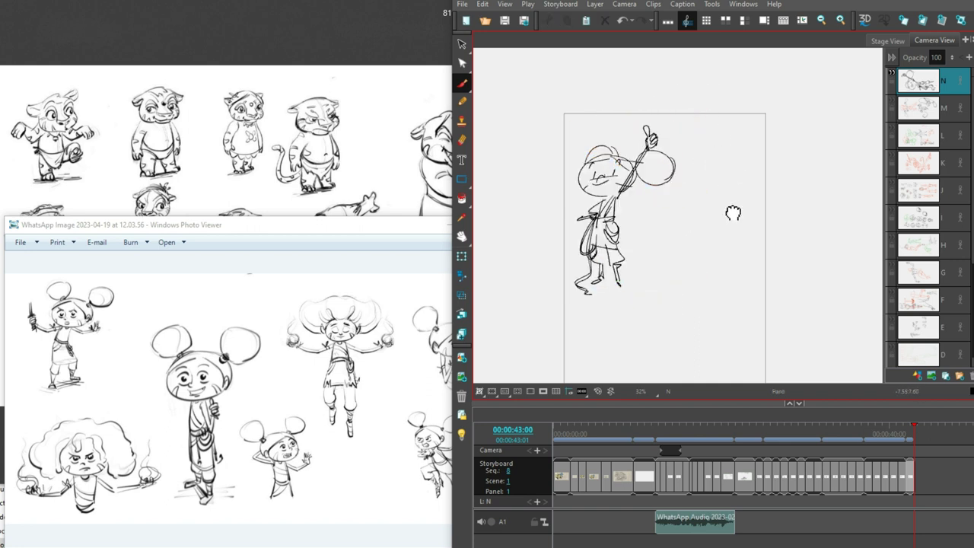
# - Sketch a separate round head beside the girl, with a vertical centre line, raised brows and closed, smiling eyes
pyautogui.scroll(-1, 731, 210)
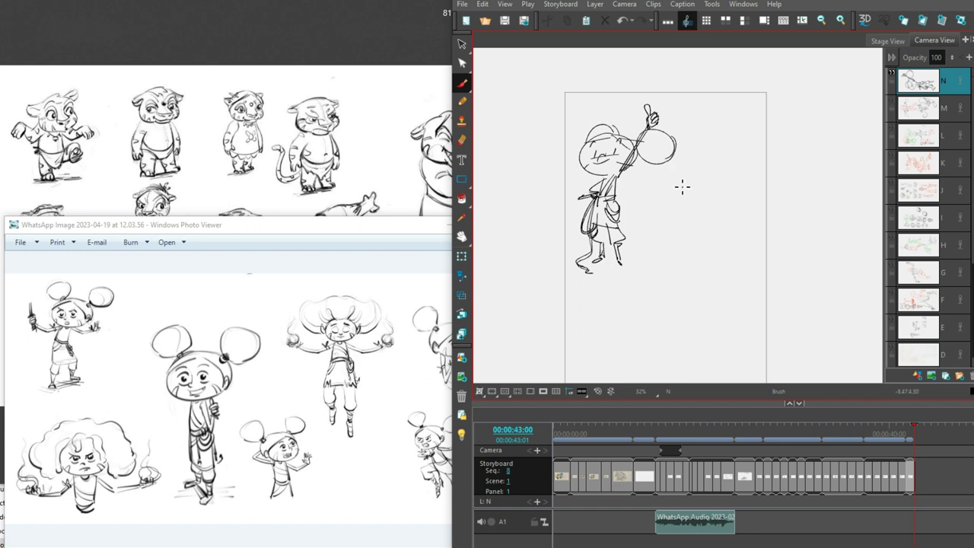
pyautogui.moveTo(705, 161); pyautogui.dragTo(719, 203)
pyautogui.hotkey('ctrl', 'z')
pyautogui.hotkey('ctrl', 'z')
pyautogui.moveTo(711, 161)
pyautogui.mouseDown()
pyautogui.moveTo(723, 204)
pyautogui.moveTo(720, 164)
pyautogui.moveTo(737, 195)
pyautogui.moveTo(710, 199)
pyautogui.mouseUp()
pyautogui.moveTo(709, 160); pyautogui.dragTo(710, 198)
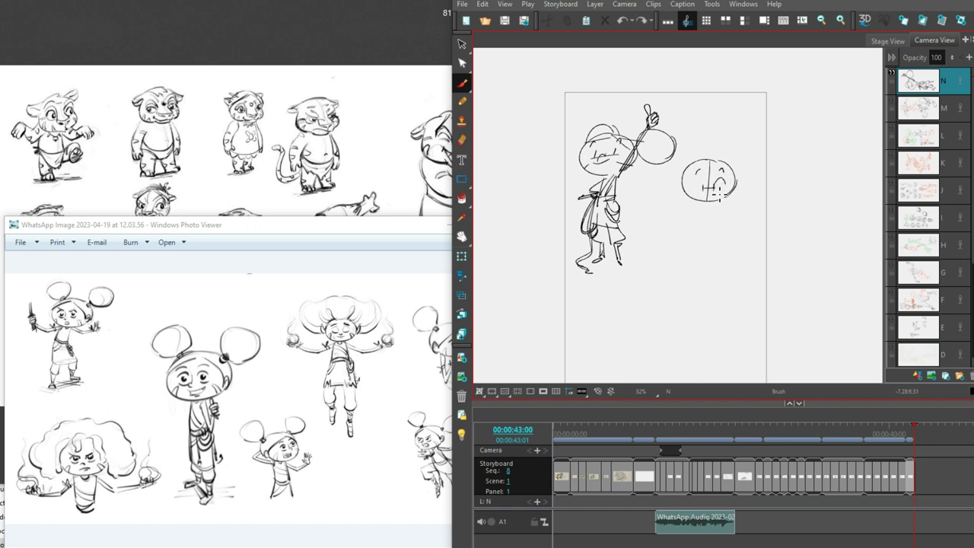
# - Draw a second round head study directly below the first, with a centre line, slanted brows, open eyes and a small mouth
pyautogui.scroll(-1, 698, 183)
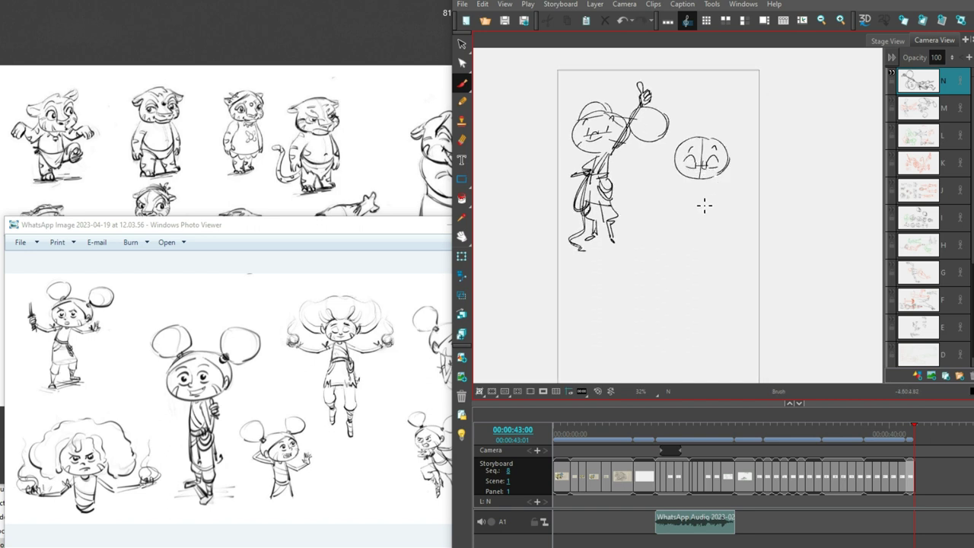
pyautogui.moveTo(701, 189); pyautogui.dragTo(701, 229)
pyautogui.moveTo(705, 188)
pyautogui.mouseDown()
pyautogui.moveTo(714, 210)
pyautogui.moveTo(684, 223)
pyautogui.moveTo(716, 228)
pyautogui.mouseUp()
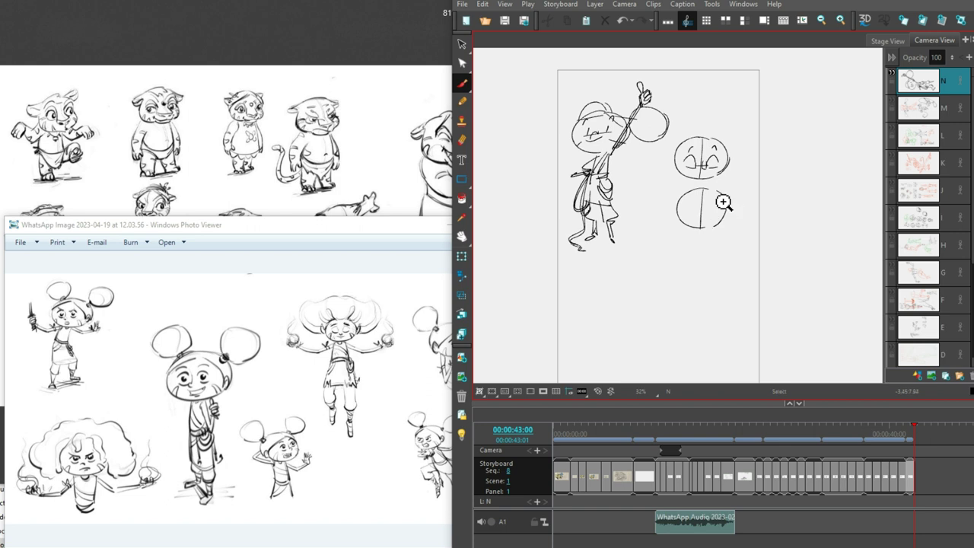
pyautogui.moveTo(695, 195)
pyautogui.mouseDown()
pyautogui.moveTo(689, 204)
pyautogui.moveTo(720, 209)
pyautogui.moveTo(692, 209)
pyautogui.moveTo(715, 207)
pyautogui.moveTo(715, 216)
pyautogui.mouseUp()
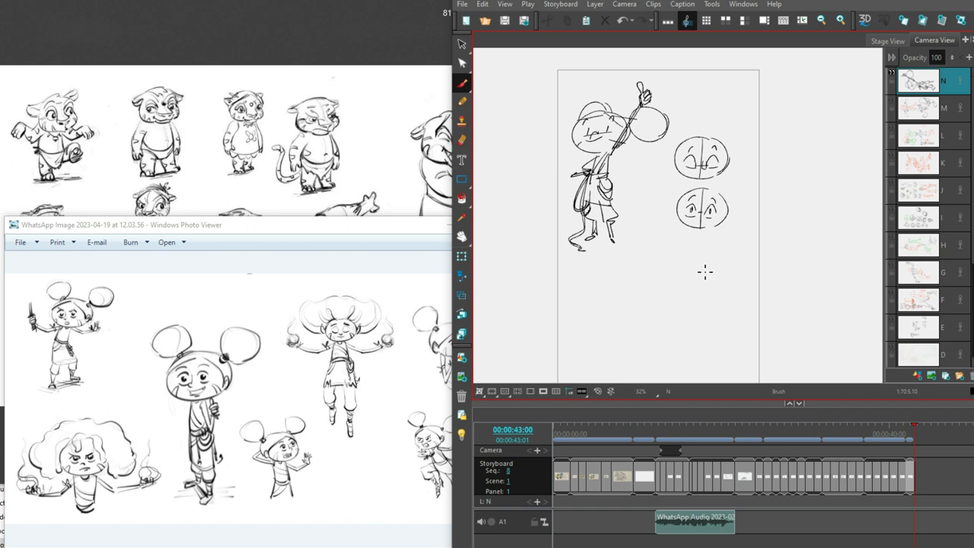
# - Move the reference image window slightly left and return to the drawing canvas
pyautogui.hotkey('alt', 'Tab')
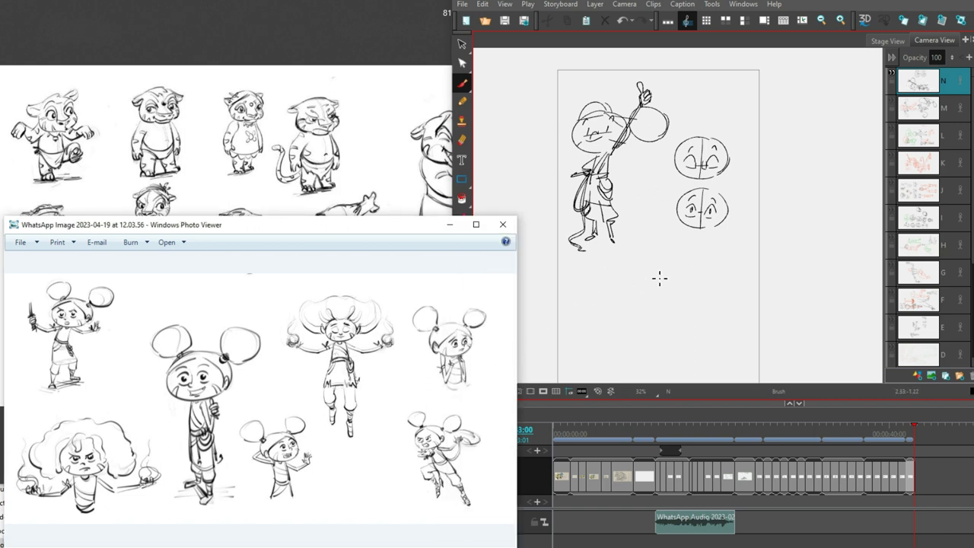
pyautogui.click(698, 282)
pyautogui.click(404, 431)
pyautogui.moveTo(469, 228); pyautogui.dragTo(446, 234)
pyautogui.hotkey('alt', 'Tab')
# - Sketch a smaller frowning girl's head with two hair buns below the two head studies
pyautogui.hotkey('ctrl', 'z')
pyautogui.hotkey('alt', 's')
pyautogui.hotkey('alt', 'b')
pyautogui.moveTo(667, 244)
pyautogui.mouseDown()
pyautogui.moveTo(682, 268)
pyautogui.moveTo(686, 248)
pyautogui.moveTo(693, 260)
pyautogui.moveTo(683, 250)
pyautogui.moveTo(699, 247)
pyautogui.moveTo(669, 246)
pyautogui.moveTo(714, 252)
pyautogui.moveTo(685, 239)
pyautogui.mouseUp()
pyautogui.moveTo(683, 233)
pyautogui.mouseDown()
pyautogui.moveTo(694, 251)
pyautogui.moveTo(678, 242)
pyautogui.moveTo(670, 258)
pyautogui.moveTo(686, 265)
pyautogui.mouseUp()
pyautogui.hotkey('alt', 's')
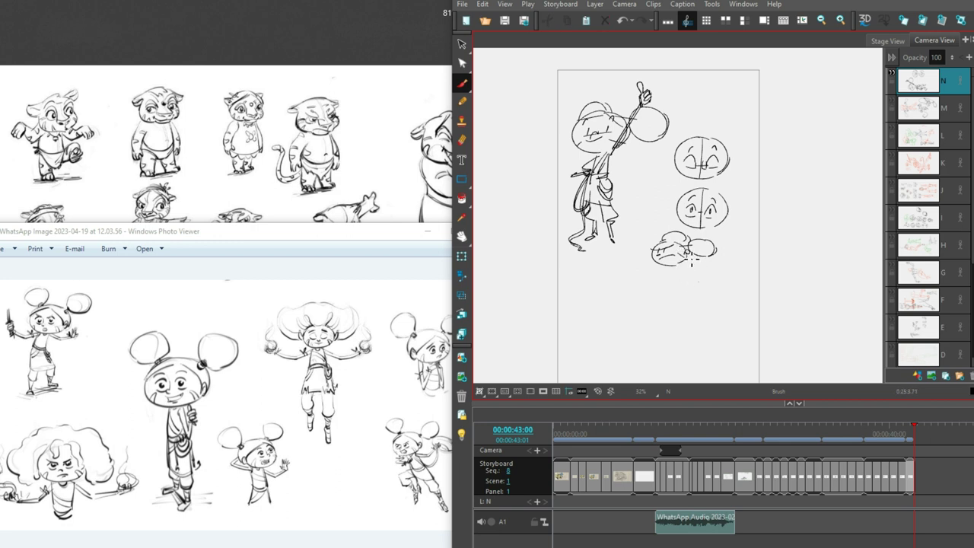
# - Draw the frowning girl's long arm stretched out to a fist, add her leaning torso, and remove the rough leg shapes
pyautogui.moveTo(675, 276); pyautogui.dragTo(735, 256)
pyautogui.hotkey('ctrl', 'z')
pyautogui.hotkey('ctrl', 'z')
pyautogui.hotkey('ctrl', 'z')
pyautogui.moveTo(728, 257)
pyautogui.mouseDown()
pyautogui.moveTo(735, 271)
pyautogui.moveTo(699, 277)
pyautogui.mouseUp()
pyautogui.hotkey('ctrl', 'z')
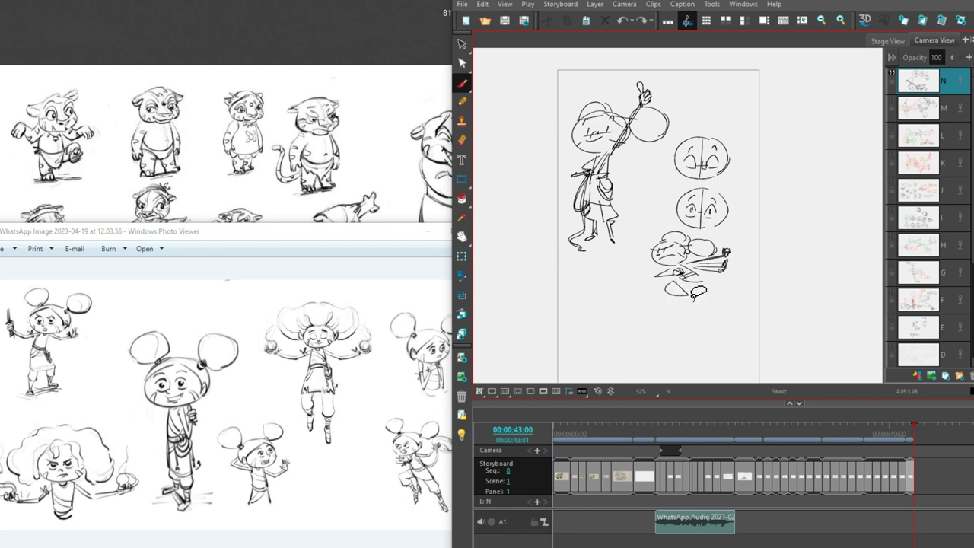
pyautogui.hotkey('ctrl', 'space')
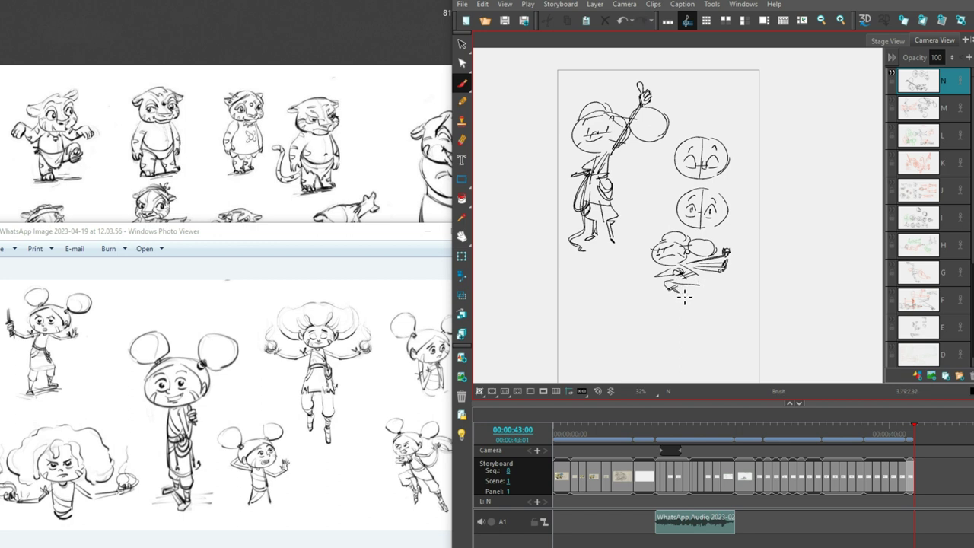
# - Draw the frowning girl's legs in a low lunge and add a whip with several tall loops from her fist
pyautogui.moveTo(691, 278); pyautogui.dragTo(727, 307)
pyautogui.moveTo(727, 251)
pyautogui.mouseDown()
pyautogui.moveTo(748, 223)
pyautogui.moveTo(772, 241)
pyautogui.moveTo(738, 270)
pyautogui.moveTo(670, 284)
pyautogui.moveTo(689, 274)
pyautogui.moveTo(675, 288)
pyautogui.moveTo(751, 283)
pyautogui.moveTo(714, 288)
pyautogui.moveTo(719, 301)
pyautogui.mouseUp()
pyautogui.hotkey('ctrl', 'z')
pyautogui.moveTo(725, 256); pyautogui.dragTo(742, 269)
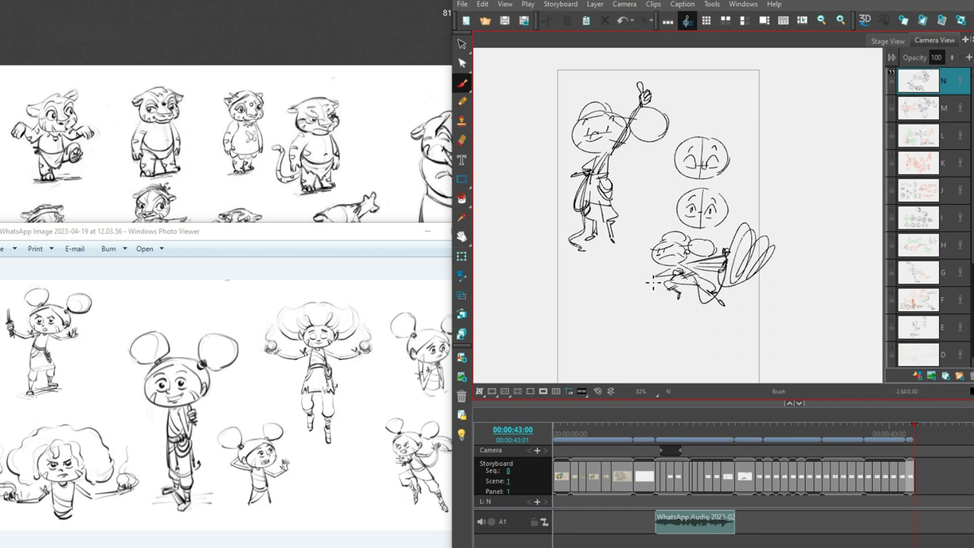
# - Sketch a standing, worried girl at the lower left of the page, with large buns, one hand at her face and slim legs
pyautogui.moveTo(618, 306); pyautogui.dragTo(614, 257)
pyautogui.hotkey('ctrl', 'z')
pyautogui.moveTo(626, 271)
pyautogui.mouseDown()
pyautogui.moveTo(629, 251)
pyautogui.moveTo(640, 253)
pyautogui.moveTo(645, 260)
pyautogui.moveTo(626, 256)
pyautogui.moveTo(630, 271)
pyautogui.mouseUp()
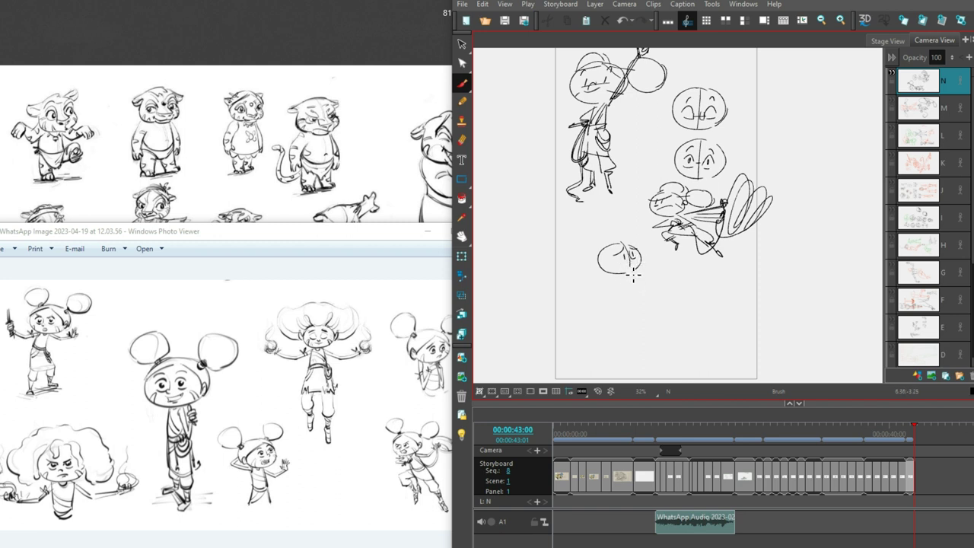
pyautogui.moveTo(611, 253)
pyautogui.mouseDown()
pyautogui.moveTo(602, 273)
pyautogui.moveTo(572, 271)
pyautogui.moveTo(597, 276)
pyautogui.mouseUp()
pyautogui.moveTo(629, 240)
pyautogui.mouseDown()
pyautogui.moveTo(645, 270)
pyautogui.moveTo(659, 258)
pyautogui.moveTo(636, 279)
pyautogui.moveTo(614, 287)
pyautogui.moveTo(598, 276)
pyautogui.moveTo(606, 284)
pyautogui.moveTo(596, 289)
pyautogui.moveTo(616, 282)
pyautogui.moveTo(611, 325)
pyautogui.mouseUp()
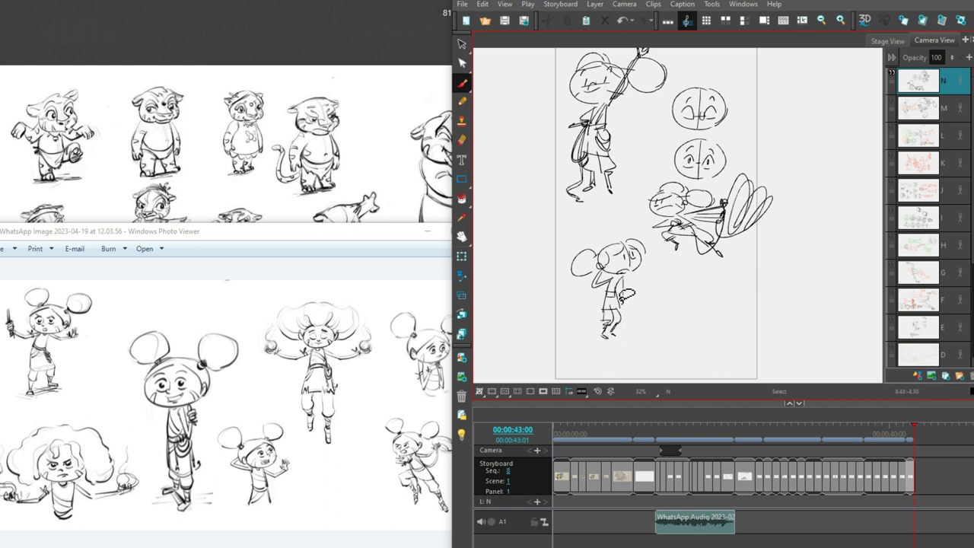
# - Draw the worried girl's other arm bent up with an open hand, and redraw her trousers and legs
pyautogui.moveTo(621, 292)
pyautogui.mouseDown()
pyautogui.moveTo(626, 303)
pyautogui.moveTo(638, 275)
pyautogui.moveTo(641, 285)
pyautogui.mouseUp()
pyautogui.scroll(3, 675, 274)
pyautogui.moveTo(641, 270); pyautogui.dragTo(658, 259)
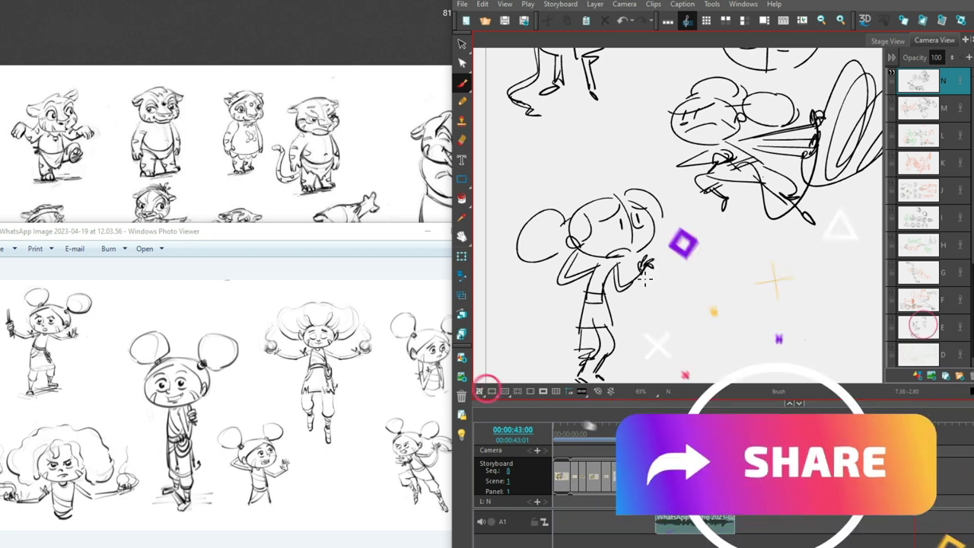
pyautogui.moveTo(732, 232); pyautogui.dragTo(720, 197)
pyautogui.scroll(-3, 720, 197)
pyautogui.moveTo(601, 289); pyautogui.dragTo(614, 312)
pyautogui.moveTo(619, 274)
pyautogui.mouseDown()
pyautogui.moveTo(612, 308)
pyautogui.moveTo(623, 300)
pyautogui.moveTo(618, 320)
pyautogui.moveTo(621, 312)
pyautogui.mouseUp()
pyautogui.moveTo(738, 233); pyautogui.dragTo(720, 272)
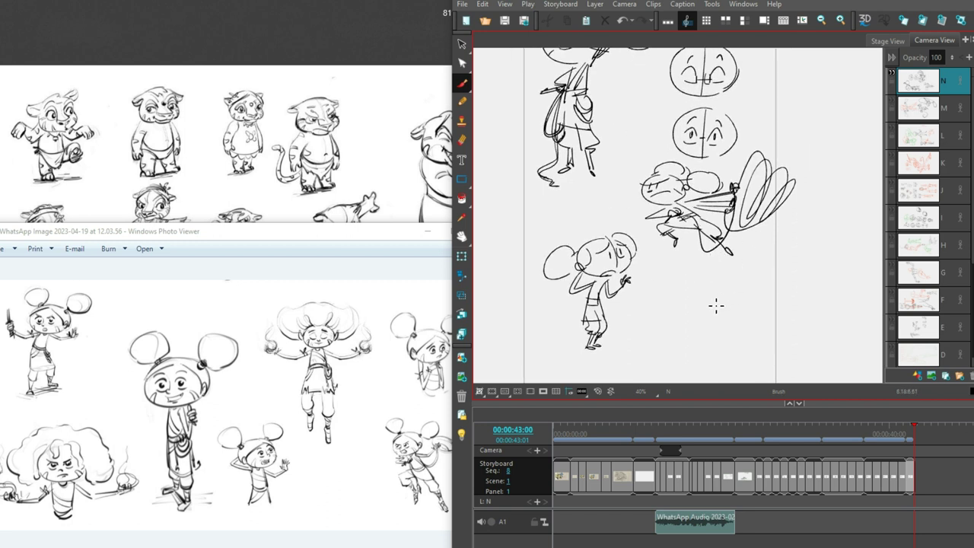
# - Sketch an angry girl beneath the lunging one, with face guide lines, two buns, a leaning torso and spread legs
pyautogui.moveTo(712, 274)
pyautogui.mouseDown()
pyautogui.moveTo(727, 299)
pyautogui.moveTo(721, 278)
pyautogui.moveTo(716, 298)
pyautogui.moveTo(714, 283)
pyautogui.moveTo(726, 295)
pyautogui.moveTo(711, 305)
pyautogui.moveTo(733, 279)
pyautogui.moveTo(728, 291)
pyautogui.moveTo(718, 280)
pyautogui.moveTo(732, 292)
pyautogui.moveTo(743, 283)
pyautogui.moveTo(741, 295)
pyautogui.moveTo(724, 265)
pyautogui.mouseUp()
pyautogui.hotkey('ctrl', 'z')
pyautogui.hotkey('ctrl', 'z')
pyautogui.hotkey('ctrl', 'z')
pyautogui.hotkey('ctrl', 'z')
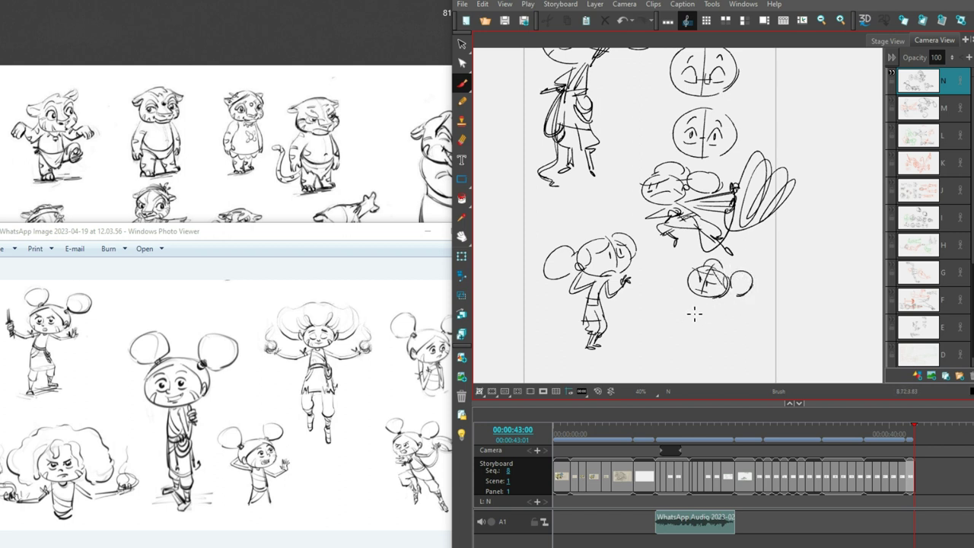
pyautogui.moveTo(689, 294)
pyautogui.mouseDown()
pyautogui.moveTo(687, 319)
pyautogui.moveTo(697, 315)
pyautogui.moveTo(686, 310)
pyautogui.moveTo(703, 314)
pyautogui.moveTo(697, 325)
pyautogui.moveTo(705, 303)
pyautogui.moveTo(700, 329)
pyautogui.moveTo(682, 320)
pyautogui.moveTo(700, 317)
pyautogui.moveTo(686, 339)
pyautogui.moveTo(711, 339)
pyautogui.mouseUp()
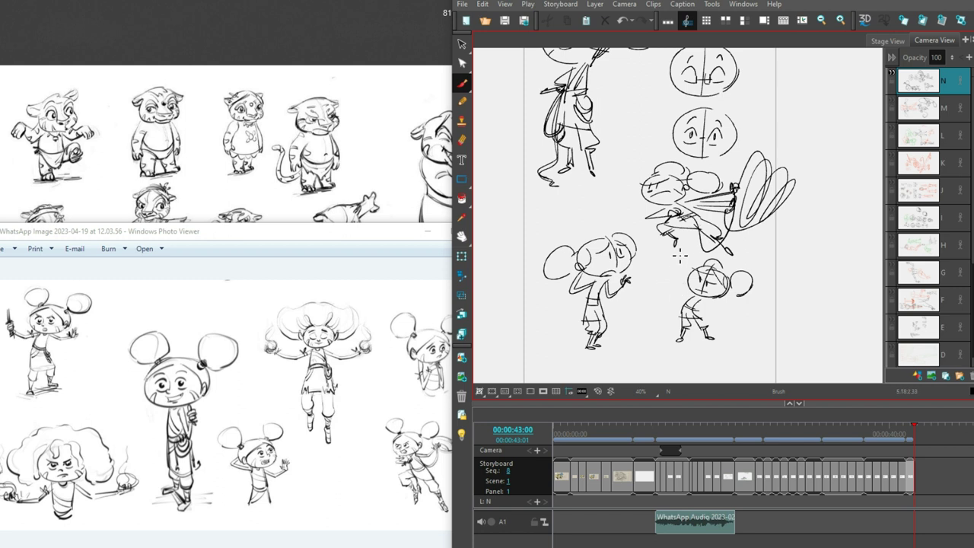
# - Draw the angry girl's arm reaching out to the side with a small knife in her hand
pyautogui.hotkey('ctrl', 'z')
pyautogui.moveTo(693, 301); pyautogui.dragTo(670, 308)
pyautogui.hotkey('alt', 's')
pyautogui.hotkey('ctrl', 'z')
pyautogui.hotkey('alt', 'b')
pyautogui.moveTo(688, 300); pyautogui.dragTo(663, 304)
pyautogui.hotkey('ctrl', 'z')
# - Draw the angry girl's other arm stretched out below her bun, with a whip hanging from her hand to the ground
pyautogui.moveTo(750, 276); pyautogui.dragTo(751, 304)
pyautogui.hotkey('ctrl', 'z')
pyautogui.hotkey('ctrl', 'z')
pyautogui.hotkey('ctrl', 'z')
pyautogui.moveTo(740, 274)
pyautogui.mouseDown()
pyautogui.moveTo(746, 292)
pyautogui.moveTo(773, 288)
pyautogui.mouseUp()
pyautogui.hotkey('ctrl', 'z')
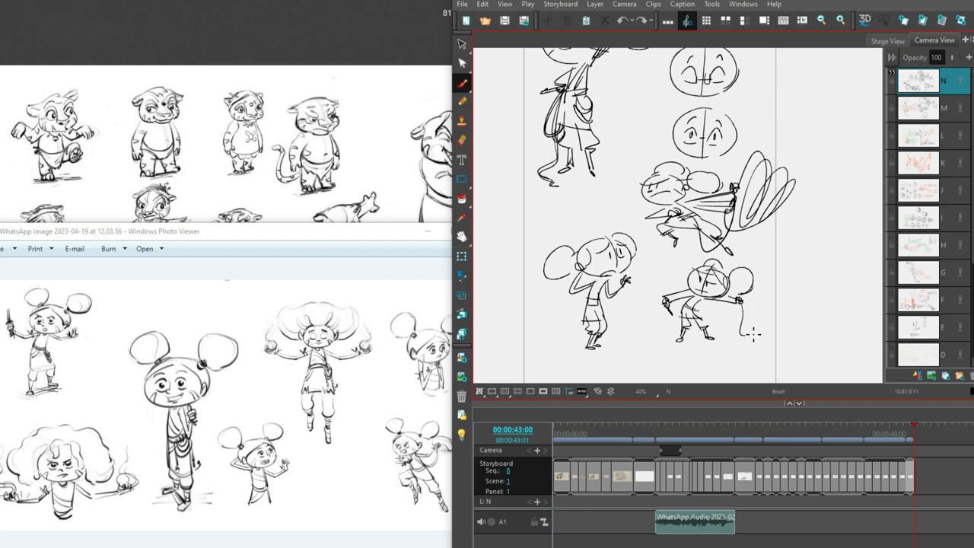
pyautogui.moveTo(738, 303)
pyautogui.mouseDown()
pyautogui.moveTo(743, 331)
pyautogui.moveTo(773, 336)
pyautogui.mouseUp()
# - Select all the sketches on the layer and scale them down slightly to fit within the page
pyautogui.moveTo(797, 294)
pyautogui.mouseDown()
pyautogui.moveTo(840, 217)
pyautogui.moveTo(830, 297)
pyautogui.moveTo(784, 381)
pyautogui.moveTo(818, 301)
pyautogui.mouseUp()
pyautogui.scroll(-1, 812, 301)
pyautogui.hotkey('alt', 's')
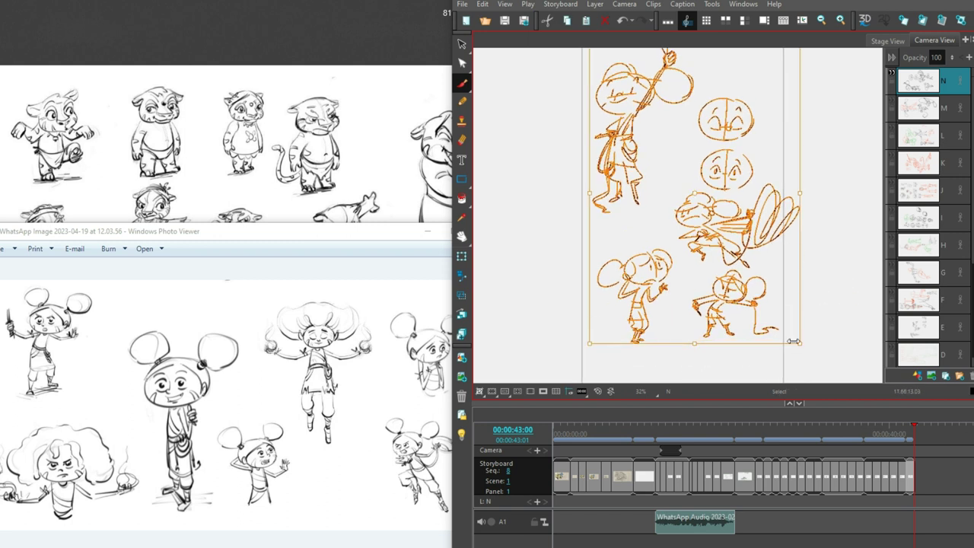
pyautogui.moveTo(797, 344); pyautogui.dragTo(769, 304)
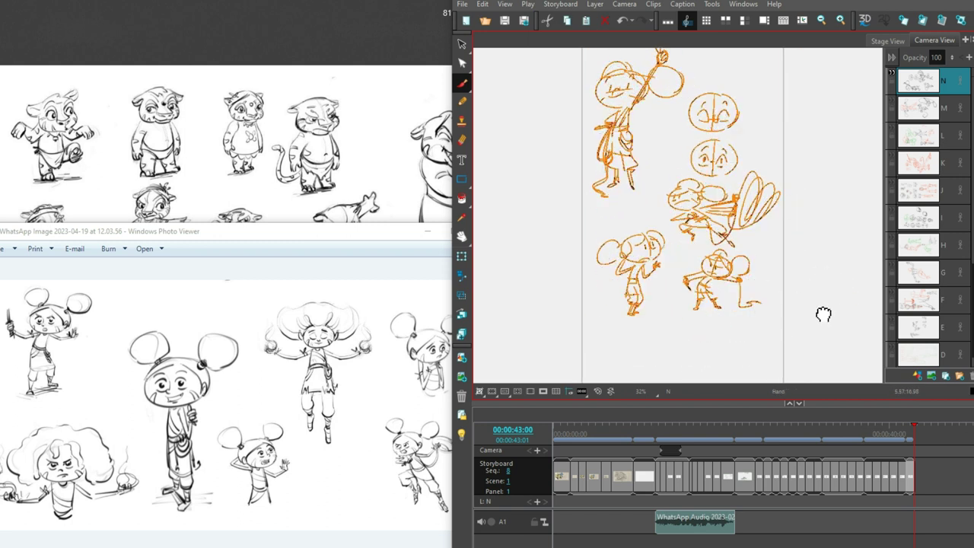
pyautogui.press('Escape')
# - Sketch a floating girl beneath the angry one, with closed eyes, loose hair on both sides of the head and a slim torso
pyautogui.moveTo(806, 345); pyautogui.dragTo(812, 269)
pyautogui.scroll(2, 761, 276)
pyautogui.hotkey('alt', 'b')
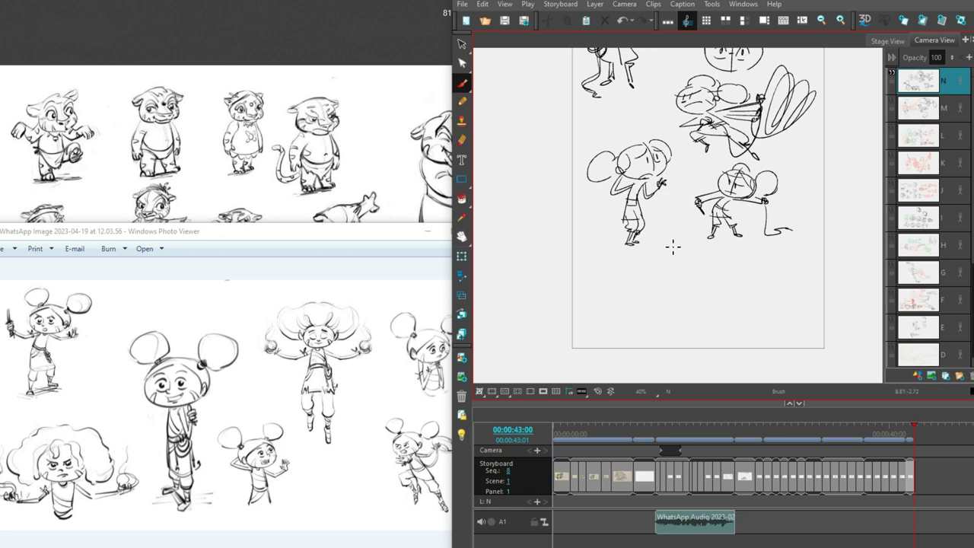
pyautogui.moveTo(679, 243); pyautogui.dragTo(659, 260)
pyautogui.moveTo(666, 262)
pyautogui.mouseDown()
pyautogui.moveTo(704, 256)
pyautogui.moveTo(647, 269)
pyautogui.mouseUp()
pyautogui.moveTo(702, 251)
pyautogui.mouseDown()
pyautogui.moveTo(671, 281)
pyautogui.moveTo(669, 293)
pyautogui.moveTo(680, 269)
pyautogui.moveTo(666, 296)
pyautogui.mouseUp()
pyautogui.hotkey('ctrl', 'z')
pyautogui.hotkey('ctrl', 'z')
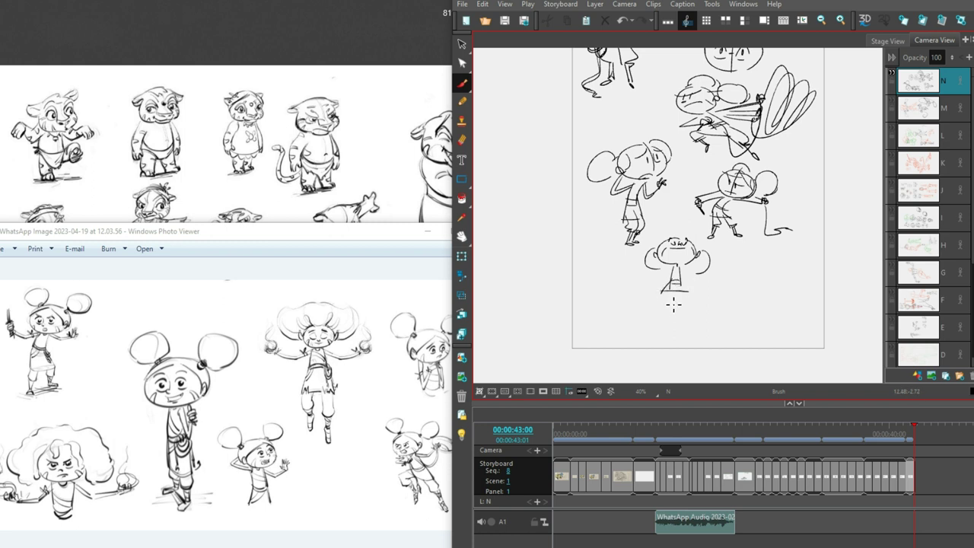
pyautogui.hotkey('ctrl', 'z')
# - Complete the floating girl with dangling legs and outspread arms, adding a red wisp above each open hand
pyautogui.moveTo(671, 289)
pyautogui.mouseDown()
pyautogui.moveTo(669, 312)
pyautogui.moveTo(685, 322)
pyautogui.mouseUp()
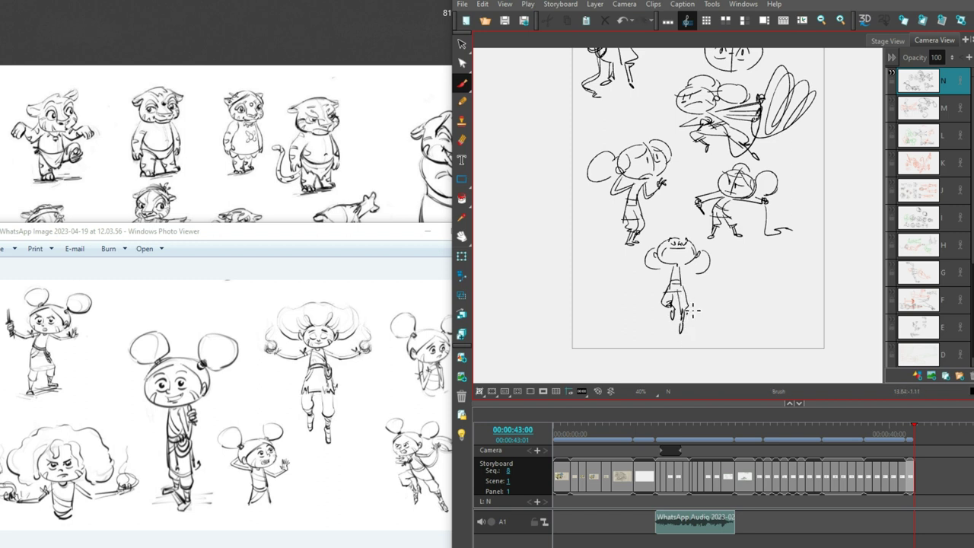
pyautogui.hotkey('ctrl', 'z')
pyautogui.moveTo(685, 319); pyautogui.dragTo(680, 332)
pyautogui.press('z')
pyautogui.moveTo(673, 271)
pyautogui.mouseDown()
pyautogui.moveTo(652, 280)
pyautogui.moveTo(691, 266)
pyautogui.moveTo(644, 286)
pyautogui.mouseUp()
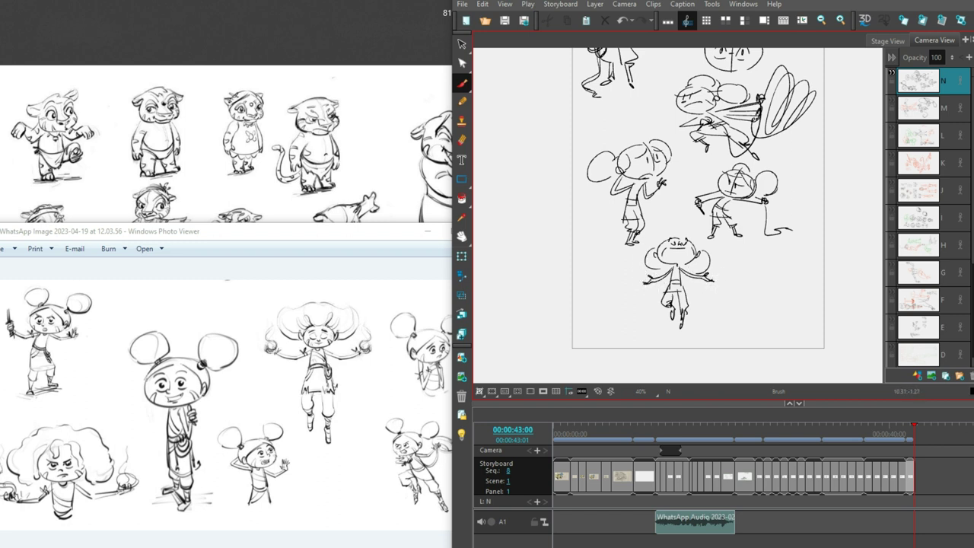
pyautogui.moveTo(716, 248); pyautogui.dragTo(721, 268)
pyautogui.moveTo(646, 244); pyautogui.dragTo(644, 273)
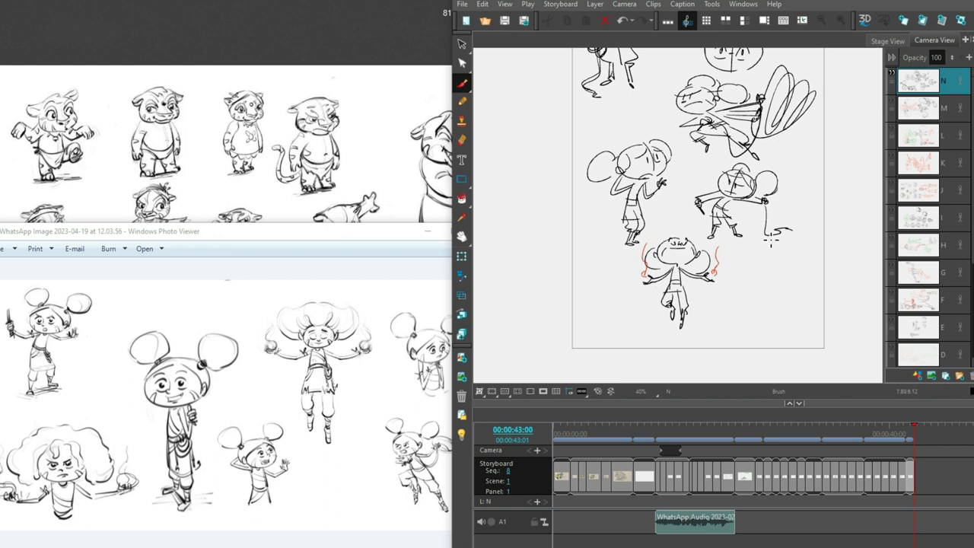
# - Sketch a worried girl's round head beside the floating girl, with slanted brows, eyes and face guide lines
pyautogui.moveTo(783, 268)
pyautogui.mouseDown()
pyautogui.moveTo(777, 248)
pyautogui.moveTo(781, 275)
pyautogui.mouseUp()
pyautogui.hotkey('ctrl', 'z')
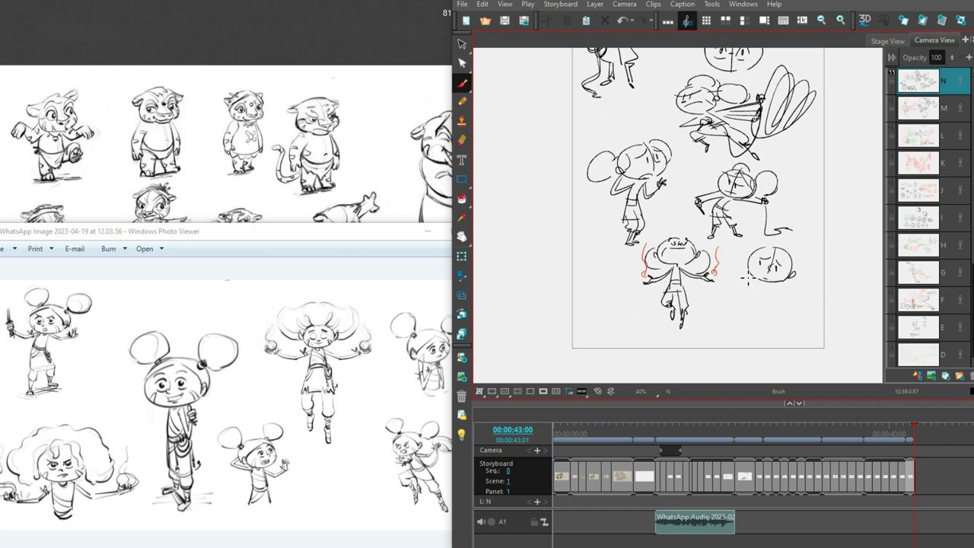
pyautogui.moveTo(756, 283)
pyautogui.mouseDown()
pyautogui.moveTo(762, 311)
pyautogui.moveTo(776, 288)
pyautogui.mouseUp()
pyautogui.scroll(3, 794, 265)
pyautogui.scroll(1, 794, 266)
pyautogui.hotkey('ctrl', 'z')
pyautogui.hotkey('ctrl', 'z')
# - Draw the worried girl's torso with hands clasped at her chest, her skirt and two hair buns
pyautogui.moveTo(765, 274)
pyautogui.mouseDown()
pyautogui.moveTo(768, 316)
pyautogui.moveTo(780, 289)
pyautogui.moveTo(815, 283)
pyautogui.moveTo(802, 318)
pyautogui.mouseUp()
pyautogui.hotkey('ctrl', 'z')
pyautogui.moveTo(815, 285)
pyautogui.mouseDown()
pyautogui.moveTo(813, 312)
pyautogui.moveTo(798, 314)
pyautogui.moveTo(759, 354)
pyautogui.mouseUp()
pyautogui.moveTo(809, 312)
pyautogui.mouseDown()
pyautogui.moveTo(811, 350)
pyautogui.moveTo(791, 364)
pyautogui.mouseUp()
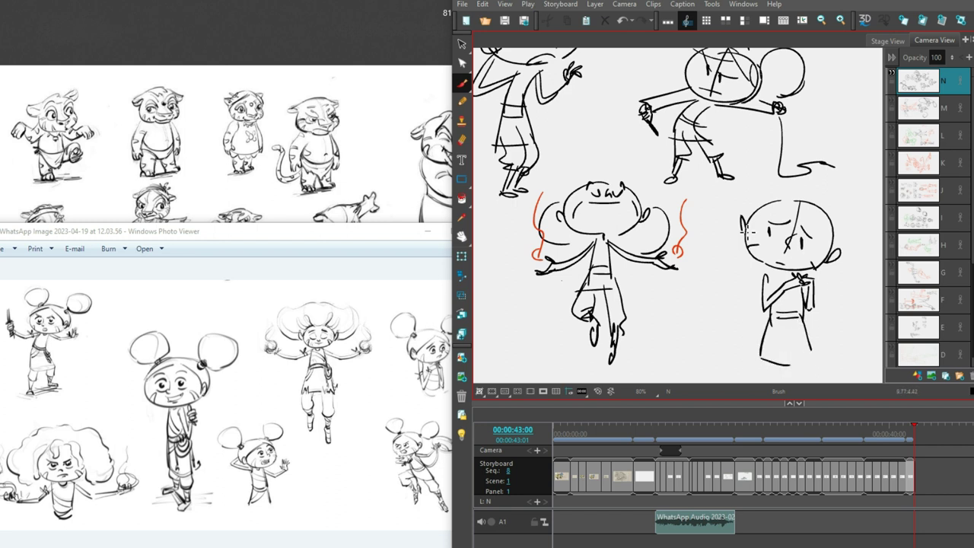
pyautogui.moveTo(741, 198)
pyautogui.mouseDown()
pyautogui.moveTo(739, 258)
pyautogui.moveTo(735, 207)
pyautogui.mouseUp()
pyautogui.moveTo(832, 229)
pyautogui.mouseDown()
pyautogui.moveTo(841, 278)
pyautogui.moveTo(850, 266)
pyautogui.mouseUp()
pyautogui.scroll(-2, 829, 258)
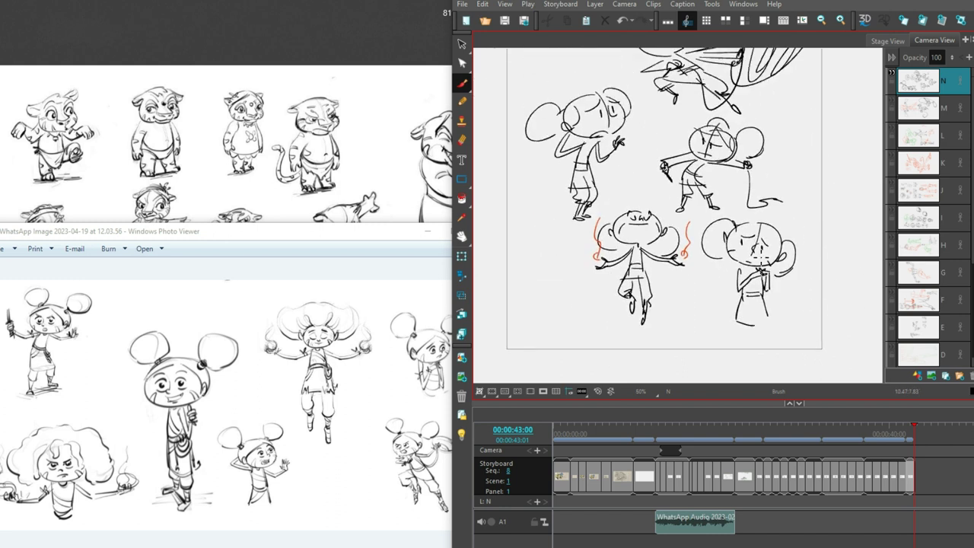
# - Start a small whip-wielding girl on the floating girl's empty side, with a high whip arc, a head and one outstretched arm
pyautogui.moveTo(765, 224)
pyautogui.mouseDown()
pyautogui.moveTo(738, 231)
pyautogui.moveTo(777, 234)
pyautogui.moveTo(809, 330)
pyautogui.moveTo(875, 245)
pyautogui.mouseUp()
pyautogui.scroll(-2, 805, 260)
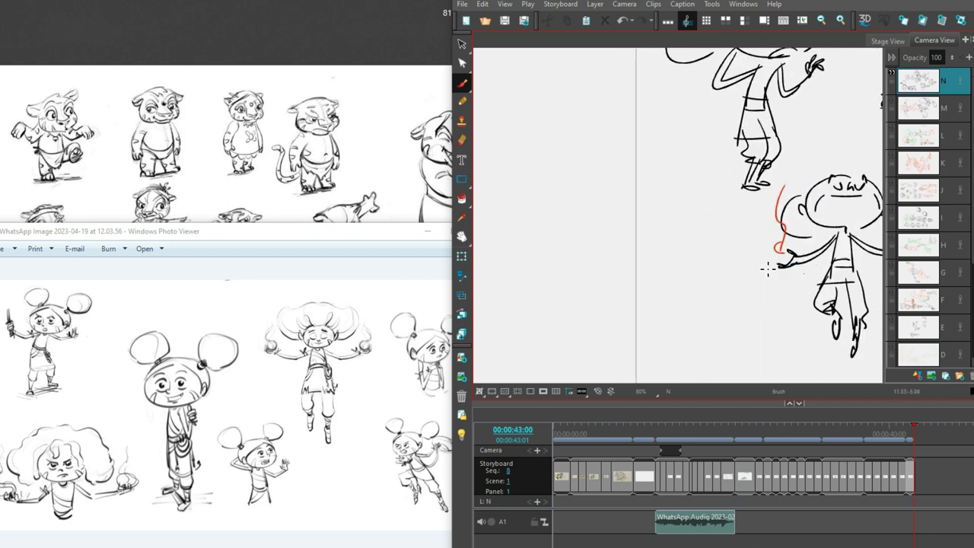
pyautogui.scroll(3, 767, 268)
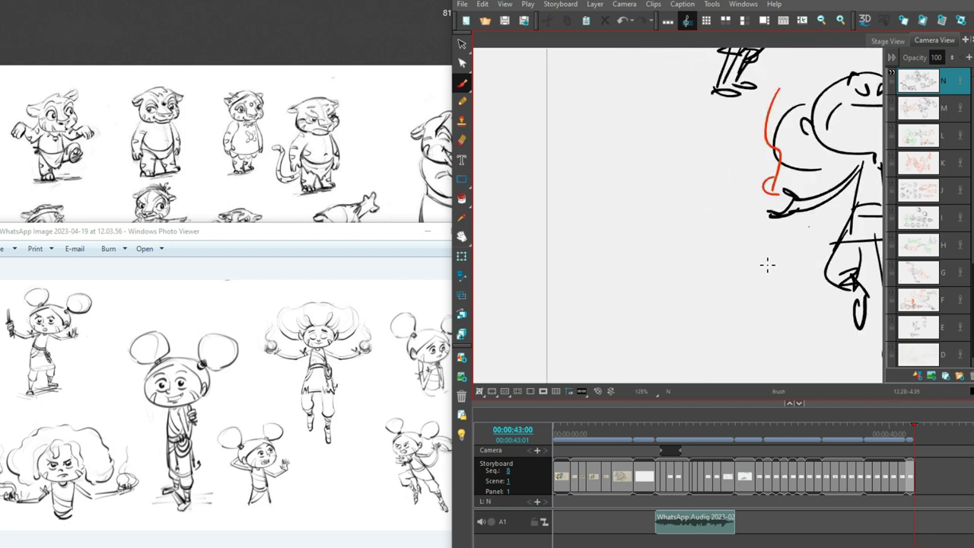
pyautogui.moveTo(604, 227); pyautogui.dragTo(717, 206)
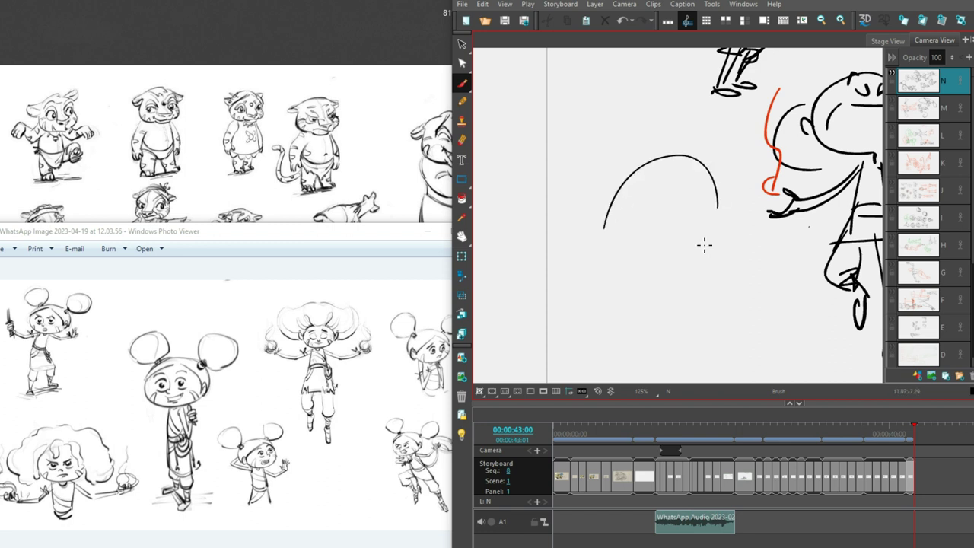
pyautogui.moveTo(659, 225)
pyautogui.mouseDown()
pyautogui.moveTo(680, 233)
pyautogui.moveTo(683, 245)
pyautogui.moveTo(689, 226)
pyautogui.moveTo(668, 240)
pyautogui.mouseUp()
pyautogui.hotkey('ctrl', 'z')
pyautogui.moveTo(604, 227)
pyautogui.mouseDown()
pyautogui.moveTo(601, 249)
pyautogui.moveTo(651, 257)
pyautogui.mouseUp()
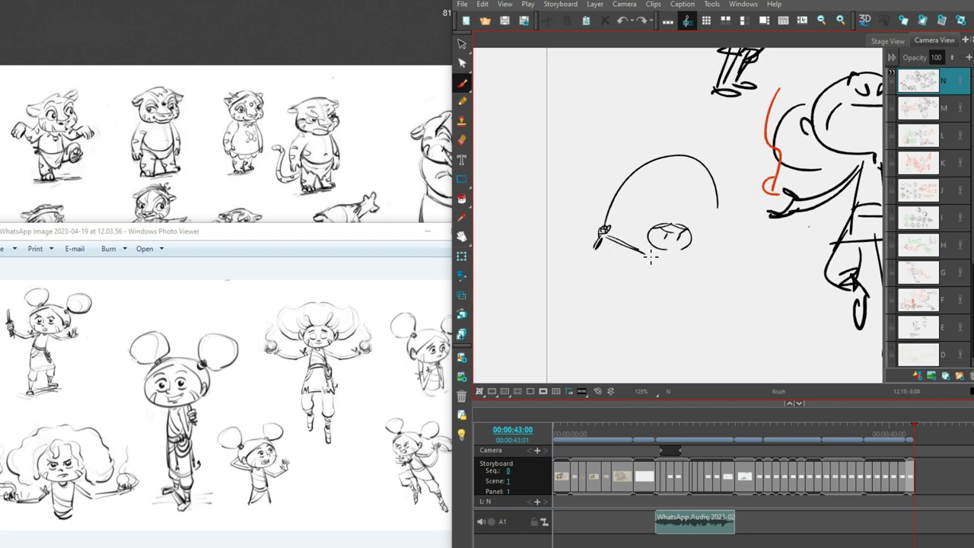
# - Select the small girl's head and nudge it closer to her outstretched arm
pyautogui.hotkey('alt', 's')
pyautogui.moveTo(638, 223); pyautogui.dragTo(709, 211)
pyautogui.press('Left')
pyautogui.press('Left')
pyautogui.press('Left')
pyautogui.press('Left')
pyautogui.press('Left')
pyautogui.hotkey('alt', 'b')
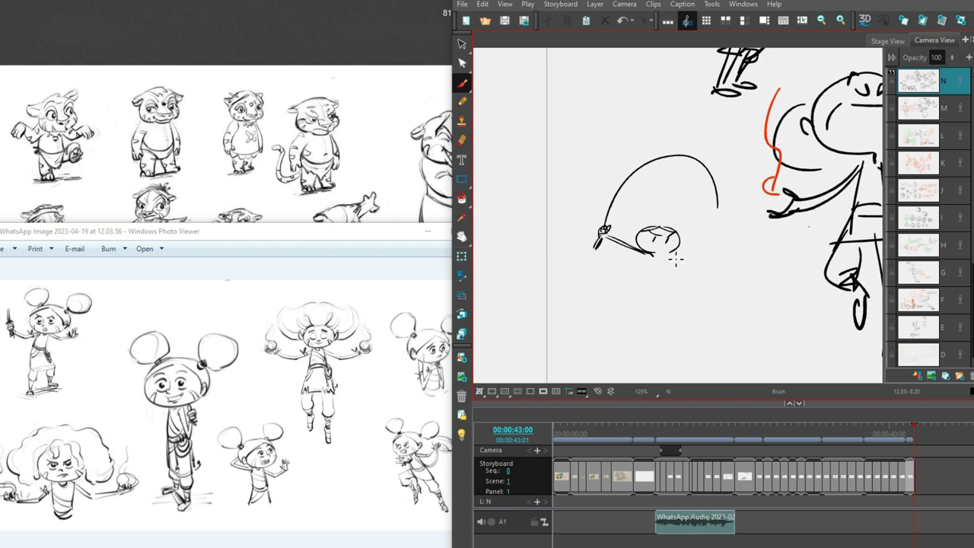
# - Draw the small girl's torso and second raised arm, with the whip looping from that hand around her body
pyautogui.moveTo(651, 255); pyautogui.dragTo(655, 275)
pyautogui.moveTo(673, 268); pyautogui.dragTo(655, 268)
pyautogui.moveTo(697, 235)
pyautogui.mouseDown()
pyautogui.moveTo(675, 259)
pyautogui.moveTo(707, 230)
pyautogui.moveTo(703, 241)
pyautogui.moveTo(704, 231)
pyautogui.moveTo(734, 268)
pyautogui.moveTo(735, 256)
pyautogui.moveTo(712, 267)
pyautogui.moveTo(723, 268)
pyautogui.moveTo(635, 281)
pyautogui.moveTo(604, 312)
pyautogui.moveTo(637, 292)
pyautogui.moveTo(611, 300)
pyautogui.moveTo(735, 276)
pyautogui.mouseUp()
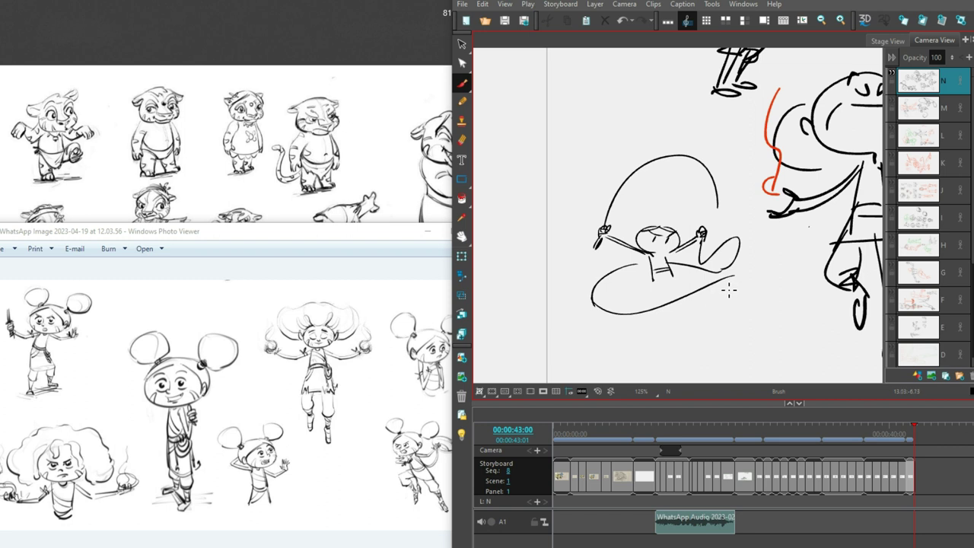
# - Select the loose end of the whip arc and reshape it to meet the small girl's second hand
pyautogui.hotkey('alt', 's')
pyautogui.moveTo(723, 221)
pyautogui.mouseDown()
pyautogui.moveTo(742, 204)
pyautogui.moveTo(731, 199)
pyautogui.moveTo(723, 229)
pyautogui.mouseUp()
pyautogui.click(737, 196)
pyautogui.moveTo(717, 186)
pyautogui.mouseDown()
pyautogui.moveTo(706, 190)
pyautogui.moveTo(707, 239)
pyautogui.mouseUp()
pyautogui.hotkey('alt', 'b')
# - Add two hair buns and bent, jumping legs to the small whip girl
pyautogui.moveTo(653, 208)
pyautogui.mouseDown()
pyautogui.moveTo(633, 219)
pyautogui.moveTo(652, 202)
pyautogui.moveTo(705, 205)
pyautogui.moveTo(677, 218)
pyautogui.moveTo(690, 221)
pyautogui.mouseUp()
pyautogui.hotkey('ctrl', 'z')
pyautogui.moveTo(641, 272)
pyautogui.mouseDown()
pyautogui.moveTo(690, 273)
pyautogui.moveTo(645, 280)
pyautogui.moveTo(650, 303)
pyautogui.moveTo(689, 289)
pyautogui.moveTo(674, 278)
pyautogui.moveTo(653, 324)
pyautogui.mouseUp()
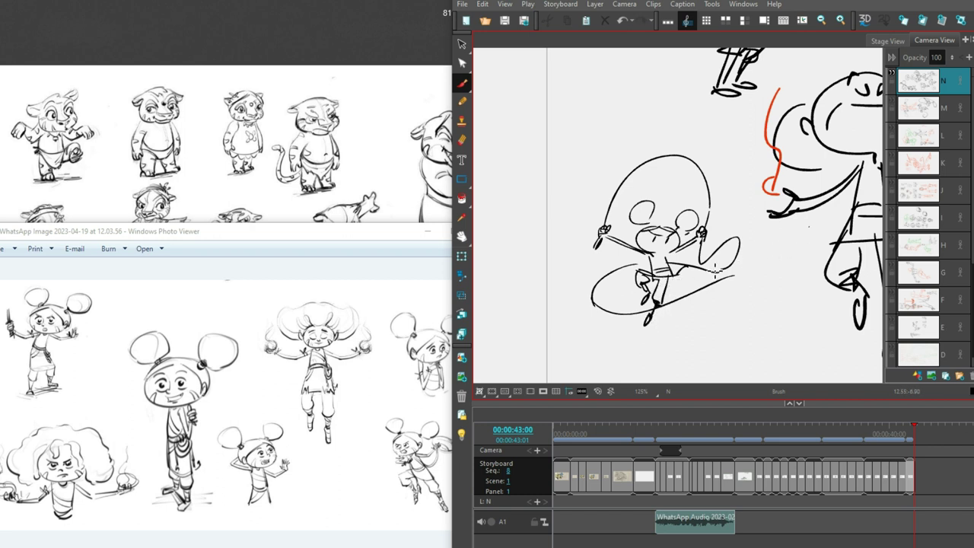
# - Extend the small girl's whip with another large loop curling out beside her legs
pyautogui.moveTo(656, 281)
pyautogui.mouseDown()
pyautogui.moveTo(624, 262)
pyautogui.moveTo(627, 270)
pyautogui.moveTo(734, 255)
pyautogui.mouseUp()
pyautogui.hotkey('ctrl', 'z')
pyautogui.hotkey('ctrl', 'z')
pyautogui.hotkey('ctrl', 'z')
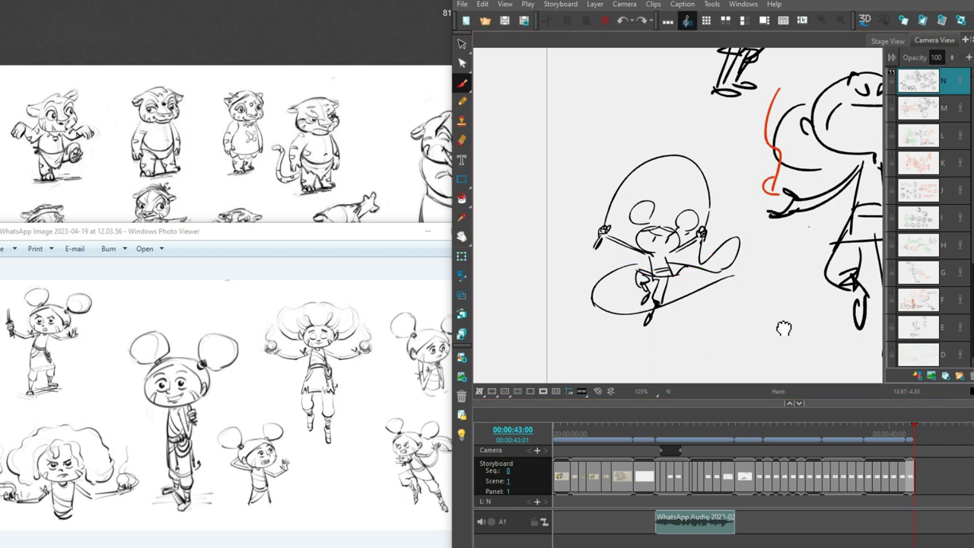
pyautogui.press('2')
pyautogui.press('2')
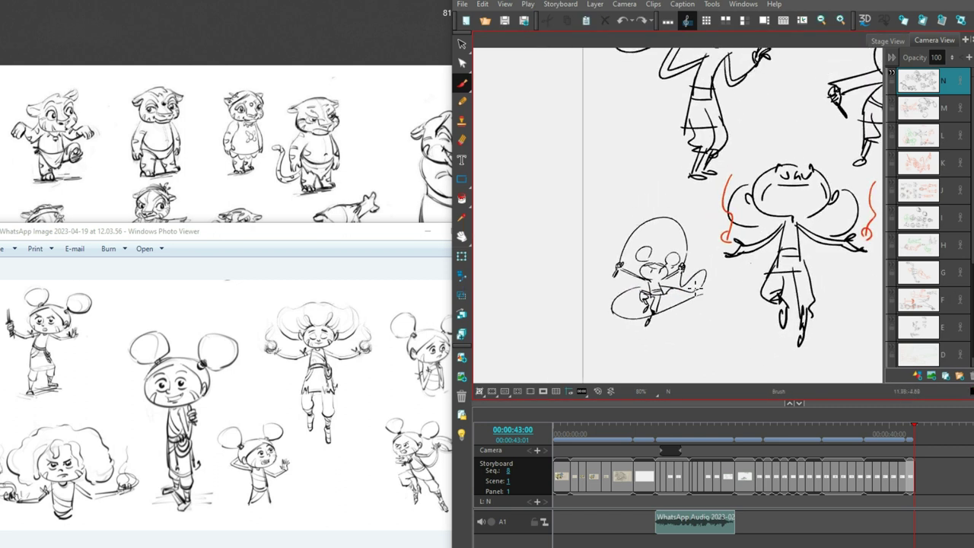
pyautogui.moveTo(679, 324)
pyautogui.mouseDown()
pyautogui.moveTo(757, 284)
pyautogui.moveTo(676, 327)
pyautogui.mouseUp()
pyautogui.hotkey('ctrl', 'z')
pyautogui.scroll(-1, 814, 267)
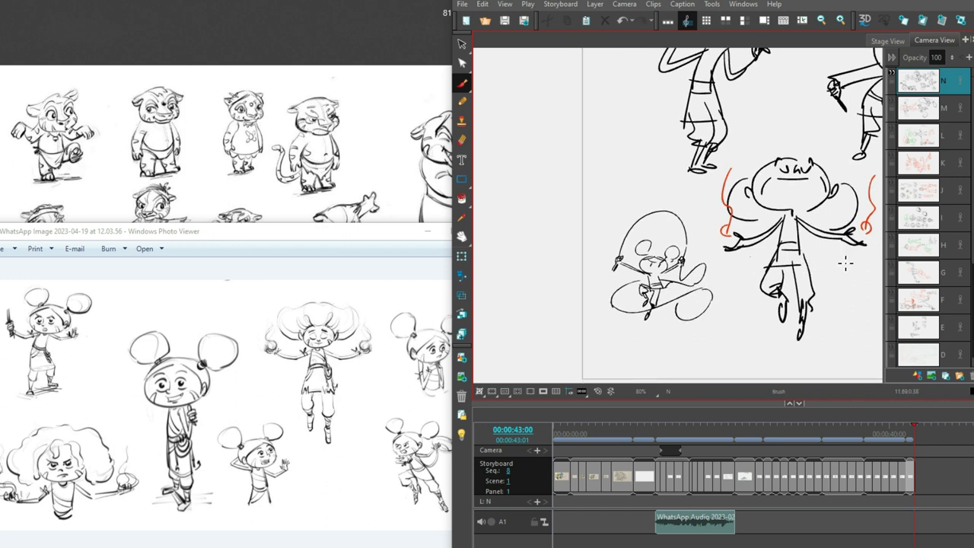
# - Switch the reference viewer to the monkey warrior poses and add a new empty layer for the next page of sketches
pyautogui.click(405, 467)
pyautogui.scroll(-1, 417, 453)
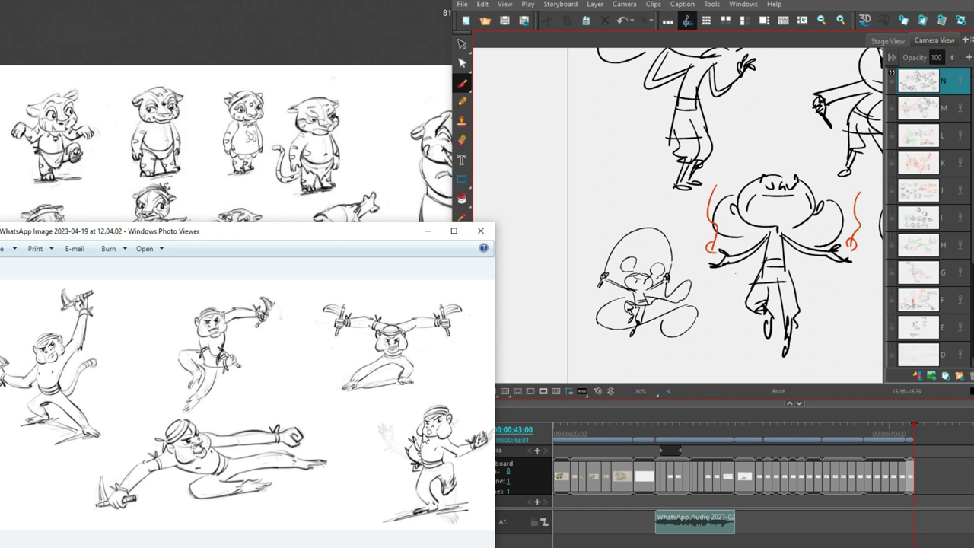
pyautogui.click(846, 294)
pyautogui.scroll(-4, 837, 274)
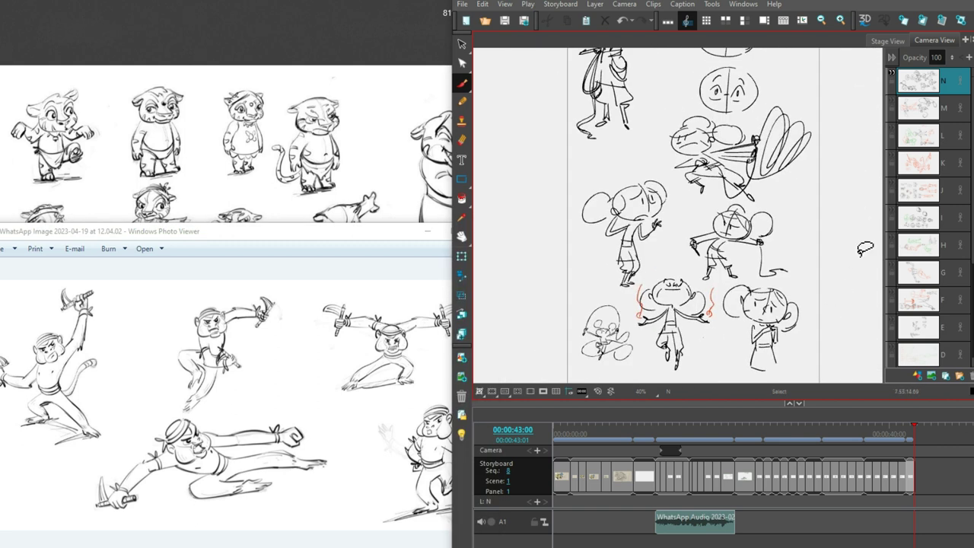
pyautogui.click(892, 72)
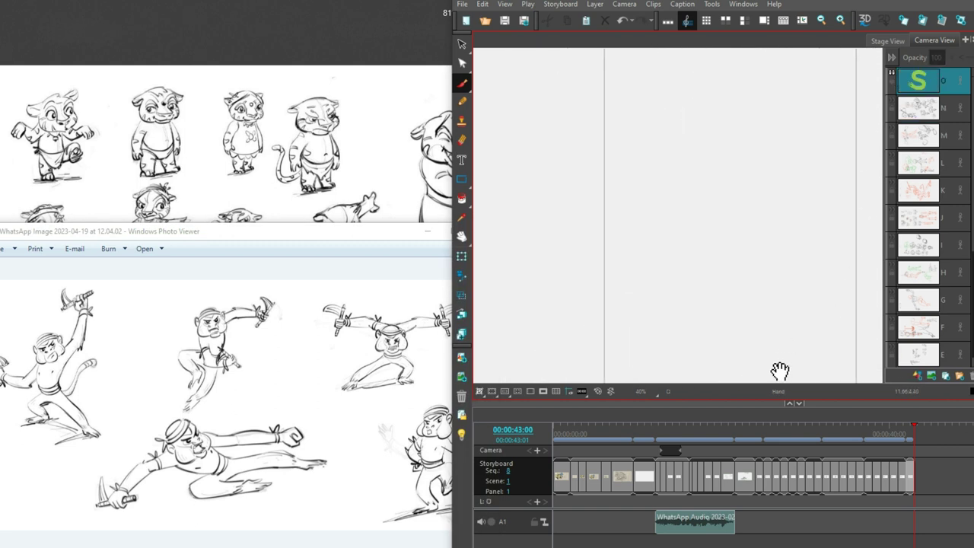
pyautogui.scroll(2, 747, 353)
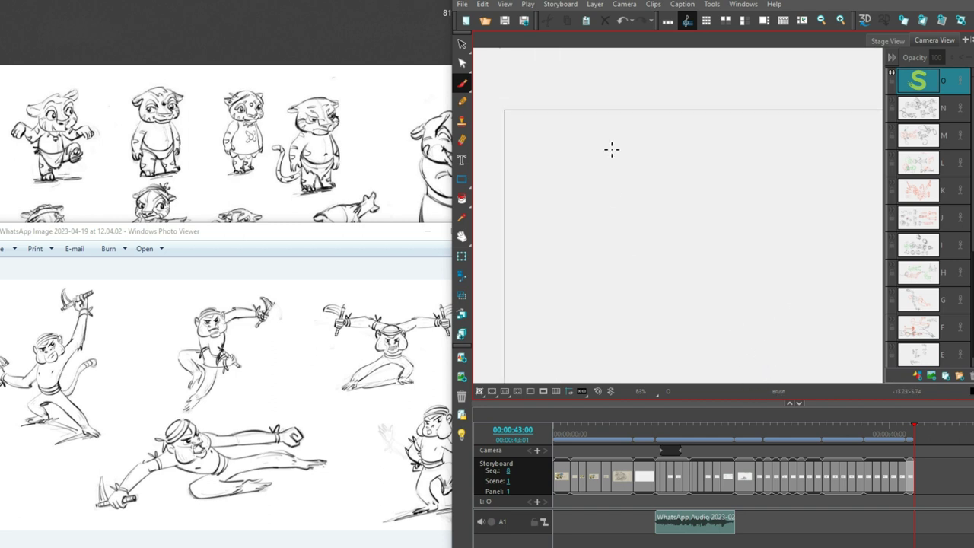
# - Sketch the leaping monkey warrior's head with headband and ears near the page's upper corner, along with its slanted torso
pyautogui.moveTo(643, 170)
pyautogui.mouseDown()
pyautogui.moveTo(635, 211)
pyautogui.moveTo(663, 198)
pyautogui.moveTo(659, 208)
pyautogui.moveTo(661, 194)
pyautogui.moveTo(618, 187)
pyautogui.moveTo(638, 191)
pyautogui.moveTo(658, 172)
pyautogui.moveTo(634, 186)
pyautogui.moveTo(665, 180)
pyautogui.mouseUp()
pyautogui.hotkey('ctrl', 'z')
pyautogui.hotkey('ctrl', 'z')
pyautogui.hotkey('ctrl', 'z')
pyautogui.hotkey('ctrl', 'z')
pyautogui.hotkey('ctrl', 'z')
pyautogui.hotkey('ctrl', 'z')
pyautogui.hotkey('ctrl', 'z')
pyautogui.moveTo(639, 200)
pyautogui.mouseDown()
pyautogui.moveTo(672, 202)
pyautogui.moveTo(662, 196)
pyautogui.moveTo(659, 208)
pyautogui.moveTo(672, 201)
pyautogui.moveTo(651, 214)
pyautogui.moveTo(625, 195)
pyautogui.moveTo(675, 210)
pyautogui.moveTo(642, 220)
pyautogui.moveTo(687, 228)
pyautogui.mouseUp()
pyautogui.hotkey('ctrl', 'z')
pyautogui.hotkey('ctrl', 'z')
pyautogui.hotkey('ctrl', 'z')
pyautogui.moveTo(623, 215); pyautogui.dragTo(687, 227)
# - Draw the leaping monkey's forward arm reaching down to the ground, with a large fist gripping a curved blade
pyautogui.moveTo(674, 206)
pyautogui.mouseDown()
pyautogui.moveTo(716, 211)
pyautogui.moveTo(694, 230)
pyautogui.moveTo(701, 214)
pyautogui.moveTo(697, 233)
pyautogui.moveTo(653, 226)
pyautogui.moveTo(674, 208)
pyautogui.moveTo(558, 237)
pyautogui.mouseUp()
pyautogui.hotkey('ctrl', 'z')
pyautogui.hotkey('ctrl', 'z')
pyautogui.hotkey('ctrl', 'z')
pyautogui.hotkey('ctrl', 'z')
pyautogui.hotkey('ctrl', 'z')
pyautogui.hotkey('ctrl', 'z')
pyautogui.moveTo(629, 207)
pyautogui.mouseDown()
pyautogui.moveTo(570, 222)
pyautogui.moveTo(582, 245)
pyautogui.mouseUp()
pyautogui.moveTo(601, 219)
pyautogui.mouseDown()
pyautogui.moveTo(592, 229)
pyautogui.moveTo(630, 245)
pyautogui.moveTo(606, 252)
pyautogui.mouseUp()
pyautogui.hotkey('ctrl', 'z')
pyautogui.hotkey('ctrl', 'z')
pyautogui.moveTo(580, 243); pyautogui.dragTo(615, 254)
pyautogui.moveTo(550, 222)
pyautogui.mouseDown()
pyautogui.moveTo(548, 251)
pyautogui.moveTo(570, 252)
pyautogui.mouseUp()
pyautogui.moveTo(615, 242)
pyautogui.mouseDown()
pyautogui.moveTo(632, 240)
pyautogui.moveTo(625, 244)
pyautogui.mouseUp()
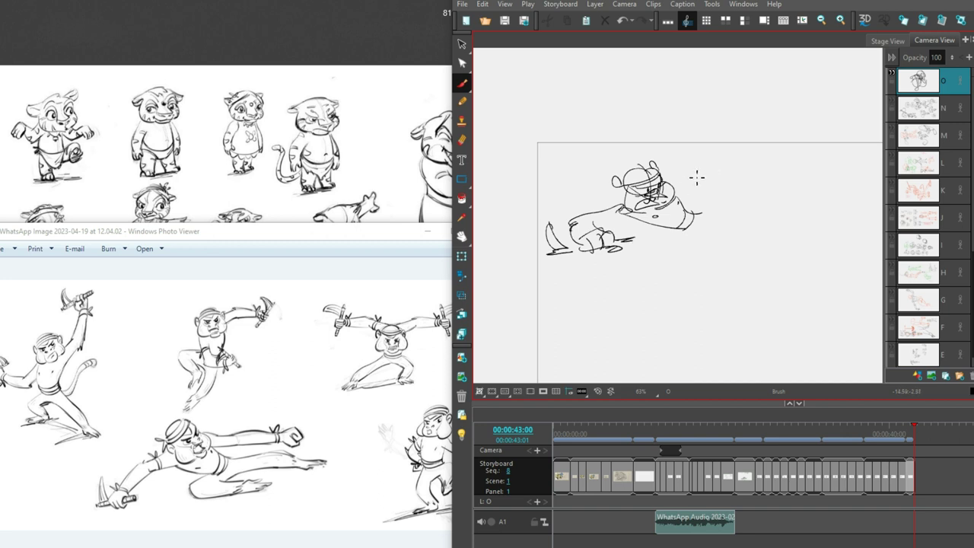
# - Draw the leaping monkey's raised rear arm with its fist, the folded and stretched legs, and the cloth at the waist
pyautogui.moveTo(662, 176); pyautogui.dragTo(702, 157)
pyautogui.hotkey('ctrl', 'z')
pyautogui.moveTo(659, 182)
pyautogui.mouseDown()
pyautogui.moveTo(689, 153)
pyautogui.moveTo(724, 162)
pyautogui.moveTo(727, 155)
pyautogui.moveTo(707, 151)
pyautogui.moveTo(739, 146)
pyautogui.moveTo(723, 165)
pyautogui.mouseUp()
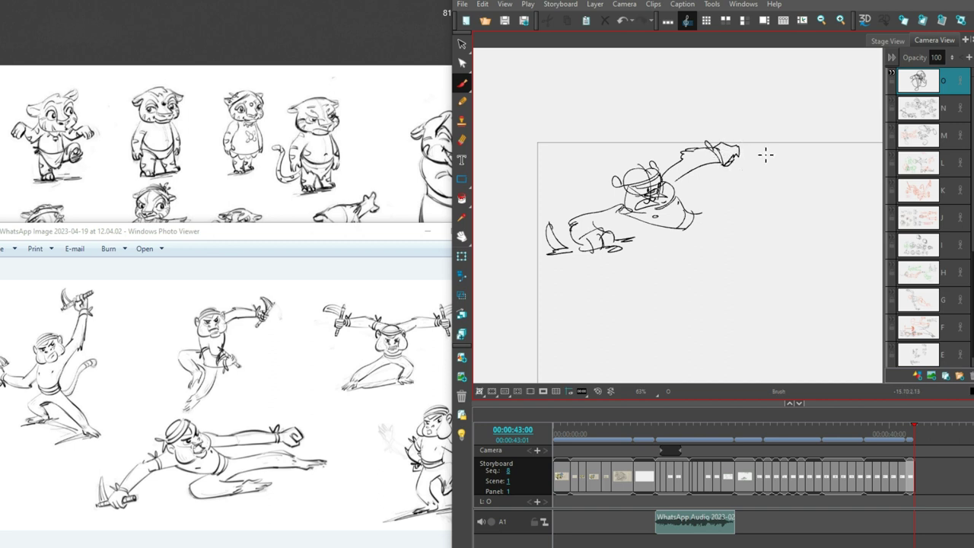
pyautogui.moveTo(704, 227)
pyautogui.mouseDown()
pyautogui.moveTo(719, 246)
pyautogui.moveTo(716, 236)
pyautogui.moveTo(739, 241)
pyautogui.moveTo(731, 232)
pyautogui.moveTo(764, 237)
pyautogui.mouseUp()
pyautogui.moveTo(708, 210)
pyautogui.mouseDown()
pyautogui.moveTo(782, 204)
pyautogui.moveTo(791, 217)
pyautogui.moveTo(809, 206)
pyautogui.moveTo(820, 216)
pyautogui.moveTo(811, 211)
pyautogui.moveTo(810, 222)
pyautogui.moveTo(823, 216)
pyautogui.mouseUp()
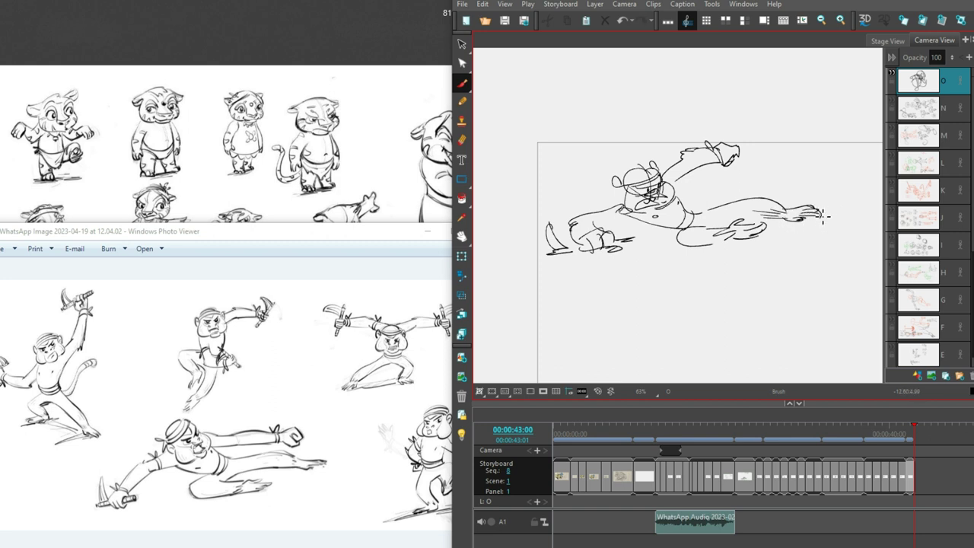
pyautogui.moveTo(721, 219); pyautogui.dragTo(705, 233)
pyautogui.moveTo(731, 224); pyautogui.dragTo(772, 216)
pyautogui.moveTo(700, 233)
pyautogui.mouseDown()
pyautogui.moveTo(708, 212)
pyautogui.moveTo(717, 231)
pyautogui.moveTo(726, 228)
pyautogui.mouseUp()
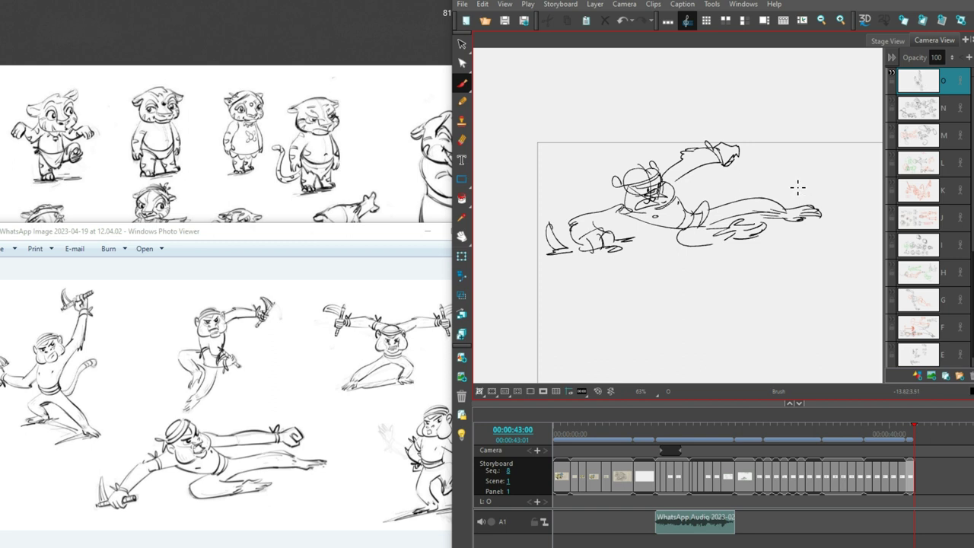
# - Scale the whole leaping monkey down slightly and draw a curved blade in its raised hand
pyautogui.hotkey('ctrl', 'a')
pyautogui.moveTo(822, 140); pyautogui.dragTo(808, 145)
pyautogui.moveTo(717, 178); pyautogui.dragTo(725, 182)
pyautogui.hotkey('alt', 'b')
pyautogui.moveTo(689, 151)
pyautogui.mouseDown()
pyautogui.moveTo(718, 158)
pyautogui.moveTo(729, 183)
pyautogui.moveTo(720, 188)
pyautogui.mouseUp()
pyautogui.moveTo(832, 215); pyautogui.dragTo(835, 185)
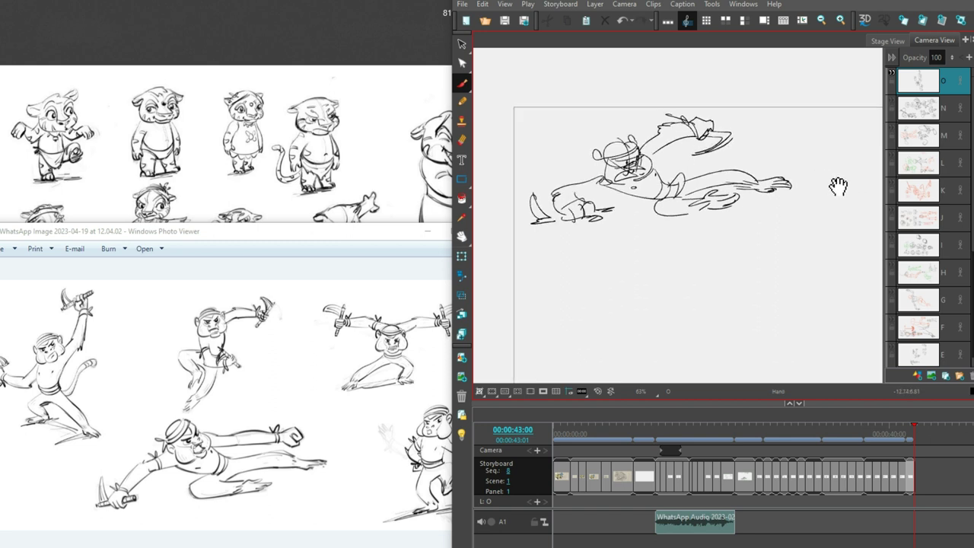
# - Sketch a second monkey warrior's head below the first, with a headband, ears and frowning eyes
pyautogui.click(417, 388)
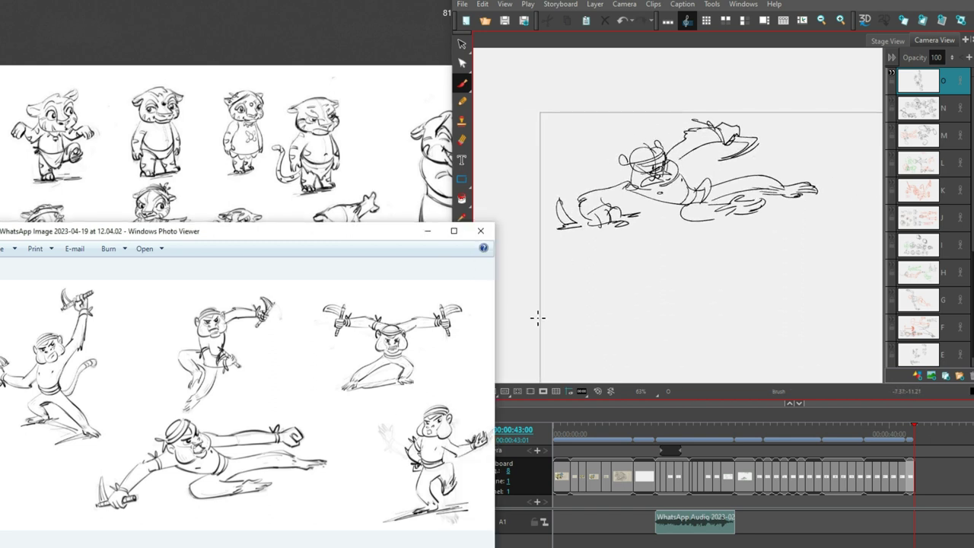
pyautogui.click(741, 260)
pyautogui.moveTo(759, 270); pyautogui.dragTo(746, 211)
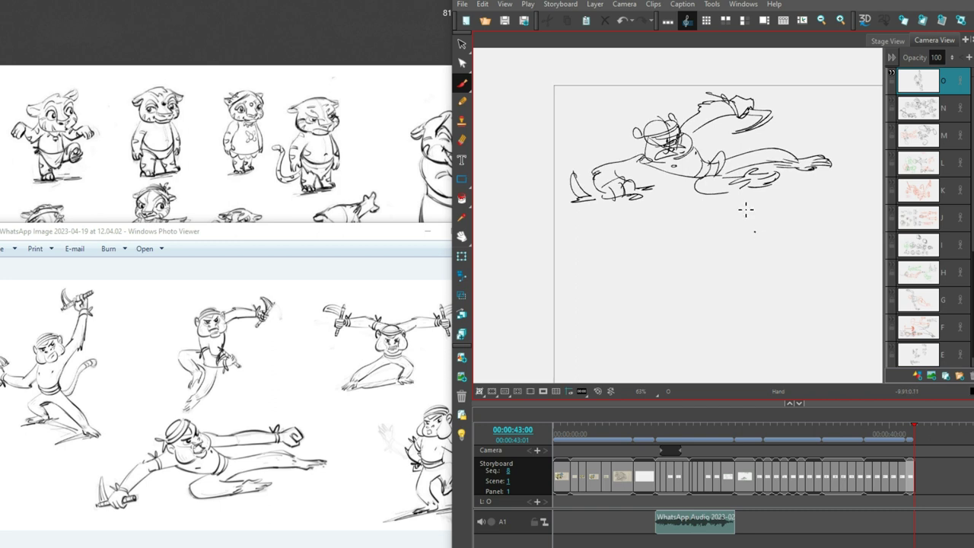
pyautogui.moveTo(623, 242)
pyautogui.mouseDown()
pyautogui.moveTo(638, 221)
pyautogui.moveTo(669, 239)
pyautogui.mouseUp()
pyautogui.hotkey('ctrl', 'z')
pyautogui.hotkey('ctrl', 'z')
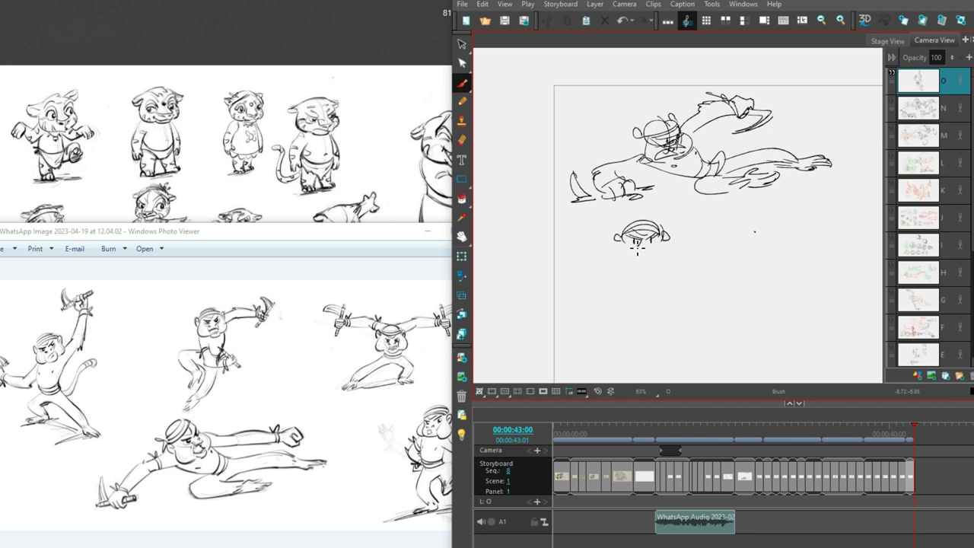
# - Draw the second monkey's cheeks and muzzle, its curved torso and a bent arm holding a blade across the body
pyautogui.moveTo(618, 237); pyautogui.dragTo(636, 268)
pyautogui.hotkey('ctrl', 'z')
pyautogui.hotkey('ctrl', 'z')
pyautogui.moveTo(617, 236)
pyautogui.mouseDown()
pyautogui.moveTo(635, 268)
pyautogui.moveTo(641, 262)
pyautogui.mouseUp()
pyautogui.hotkey('ctrl', 'z')
pyautogui.moveTo(660, 242)
pyautogui.mouseDown()
pyautogui.moveTo(673, 257)
pyautogui.moveTo(648, 268)
pyautogui.moveTo(660, 277)
pyautogui.moveTo(637, 298)
pyautogui.moveTo(646, 309)
pyautogui.moveTo(680, 294)
pyautogui.moveTo(683, 280)
pyautogui.moveTo(674, 297)
pyautogui.moveTo(663, 283)
pyautogui.moveTo(673, 283)
pyautogui.moveTo(680, 253)
pyautogui.mouseUp()
pyautogui.hotkey('ctrl', 'z')
pyautogui.hotkey('ctrl', 'z')
pyautogui.hotkey('ctrl', 'z')
pyautogui.hotkey('ctrl', 'z')
pyautogui.moveTo(674, 287); pyautogui.dragTo(684, 258)
pyautogui.hotkey('ctrl', 'z')
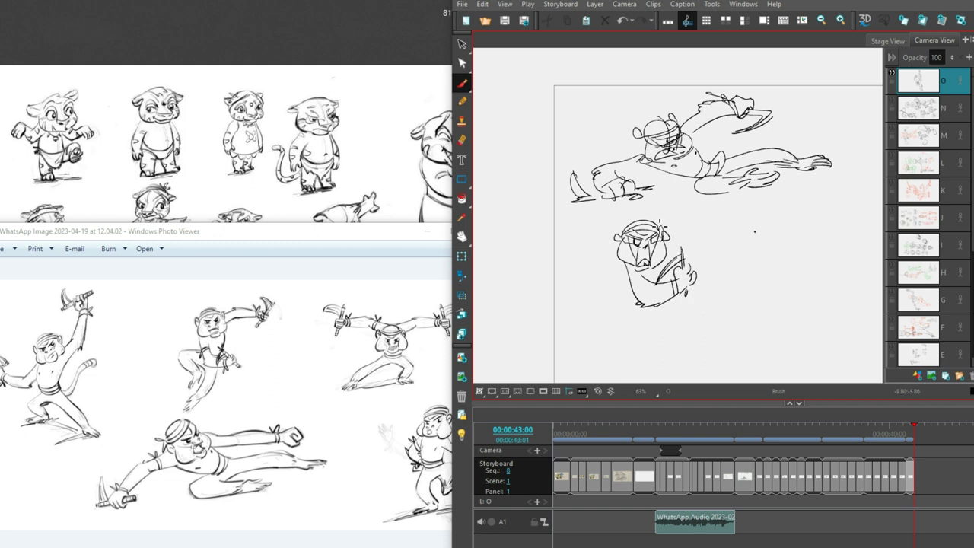
# - Draw the second monkey's other arm raised outward with a wristband and a fist gripping a sickle
pyautogui.moveTo(653, 220)
pyautogui.mouseDown()
pyautogui.moveTo(678, 197)
pyautogui.moveTo(712, 196)
pyautogui.mouseUp()
pyautogui.moveTo(666, 232); pyautogui.dragTo(718, 210)
pyautogui.hotkey('ctrl', 'z')
pyautogui.moveTo(626, 265)
pyautogui.mouseDown()
pyautogui.moveTo(675, 235)
pyautogui.moveTo(662, 277)
pyautogui.mouseUp()
pyautogui.moveTo(743, 233); pyautogui.dragTo(747, 219)
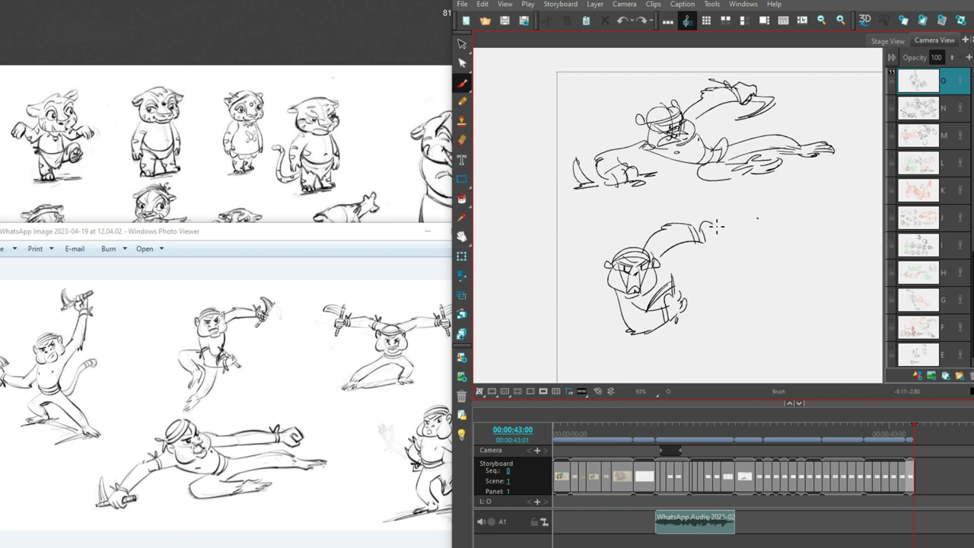
pyautogui.moveTo(711, 228); pyautogui.dragTo(702, 247)
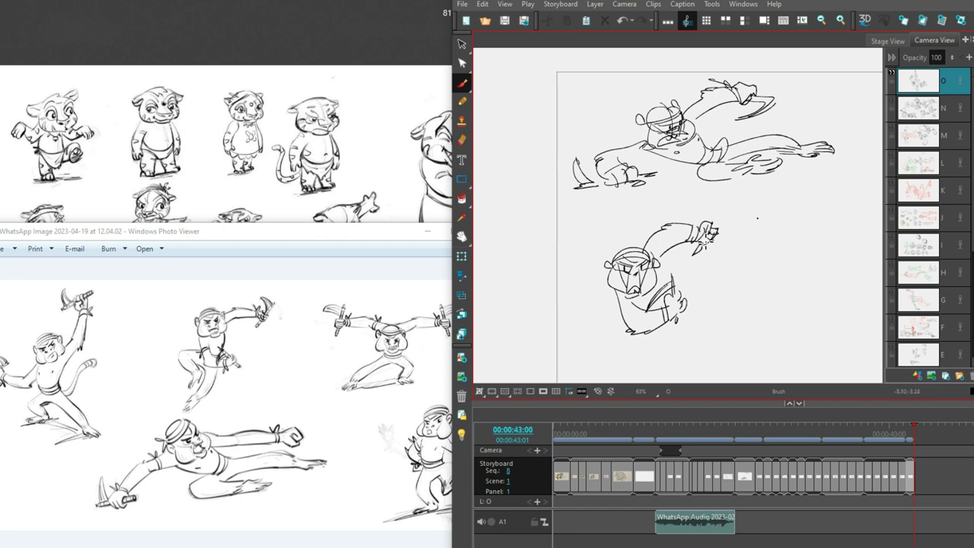
pyautogui.moveTo(707, 207)
pyautogui.mouseDown()
pyautogui.moveTo(725, 220)
pyautogui.moveTo(731, 256)
pyautogui.mouseUp()
pyautogui.moveTo(685, 266)
pyautogui.mouseDown()
pyautogui.moveTo(702, 222)
pyautogui.moveTo(677, 242)
pyautogui.mouseUp()
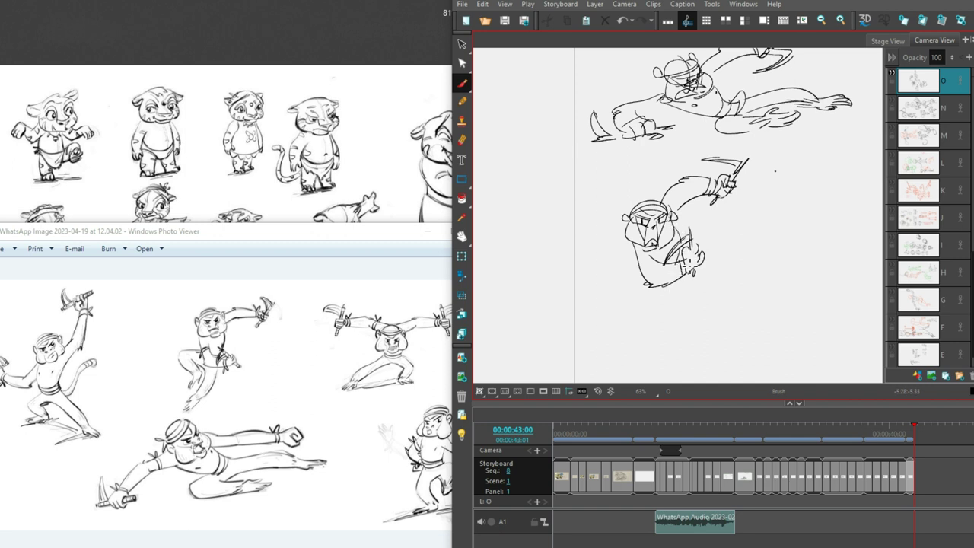
pyautogui.moveTo(660, 283); pyautogui.dragTo(672, 238)
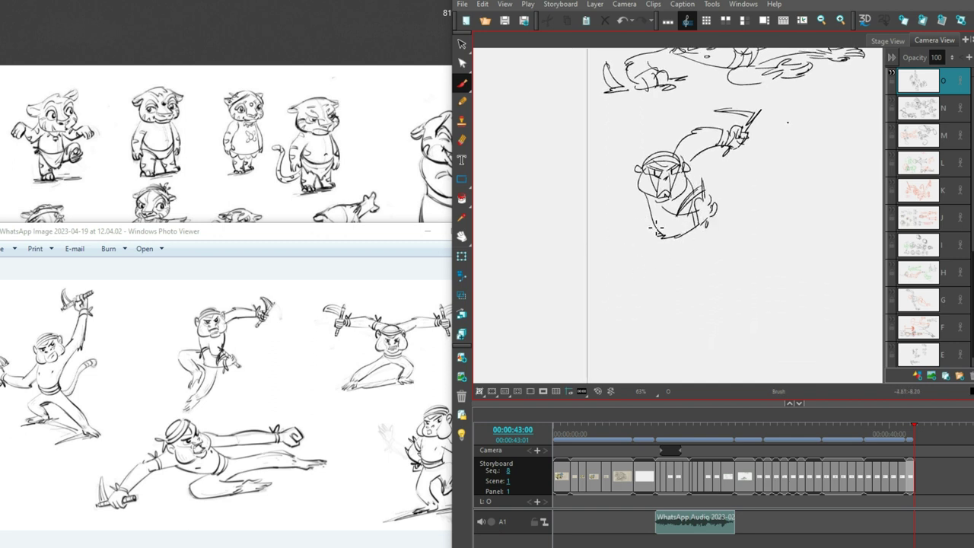
# - Draw the second monkey's legs, one sharply bent with the foot tucked under and the other extended downward with a bare foot
pyautogui.moveTo(653, 222)
pyautogui.mouseDown()
pyautogui.moveTo(618, 249)
pyautogui.moveTo(641, 263)
pyautogui.mouseUp()
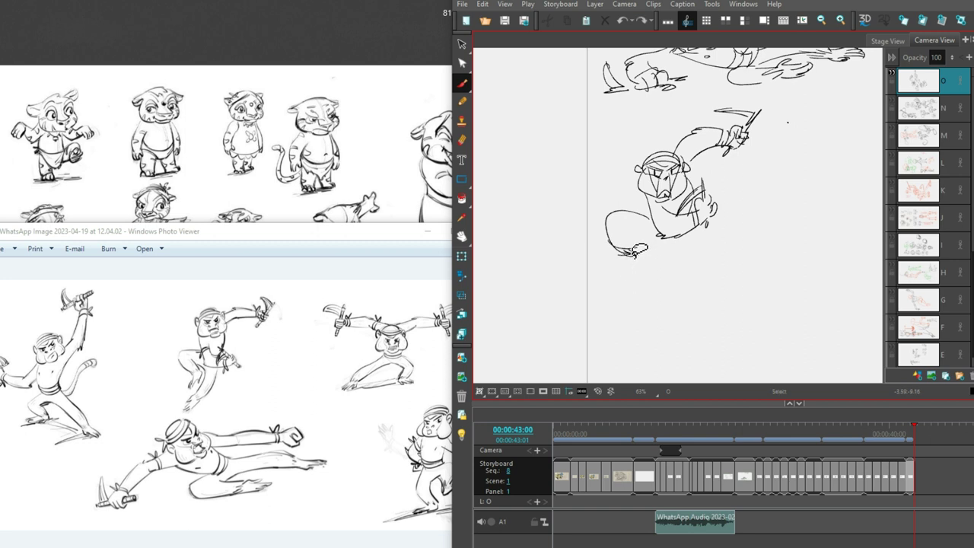
pyautogui.moveTo(615, 232)
pyautogui.mouseDown()
pyautogui.moveTo(691, 248)
pyautogui.moveTo(609, 341)
pyautogui.moveTo(627, 328)
pyautogui.moveTo(634, 335)
pyautogui.mouseUp()
pyautogui.hotkey('ctrl', 'z')
pyautogui.hotkey('ctrl', 'z')
pyautogui.moveTo(668, 261)
pyautogui.mouseDown()
pyautogui.moveTo(636, 312)
pyautogui.moveTo(668, 282)
pyautogui.moveTo(640, 309)
pyautogui.mouseUp()
pyautogui.hotkey('ctrl', 'z')
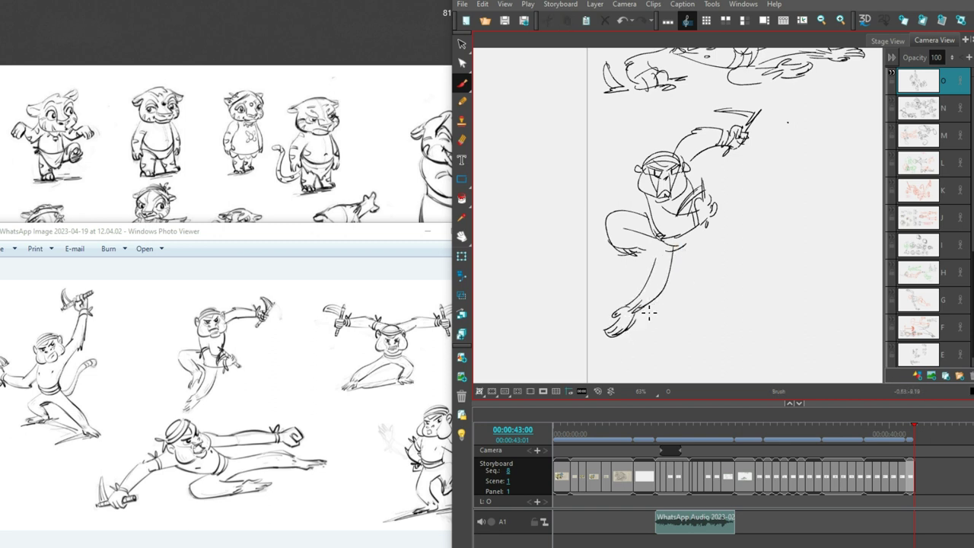
pyautogui.moveTo(630, 255)
pyautogui.mouseDown()
pyautogui.moveTo(641, 282)
pyautogui.moveTo(645, 270)
pyautogui.moveTo(637, 243)
pyautogui.moveTo(649, 254)
pyautogui.moveTo(629, 239)
pyautogui.moveTo(655, 245)
pyautogui.moveTo(645, 286)
pyautogui.mouseUp()
pyautogui.moveTo(659, 228); pyautogui.dragTo(636, 280)
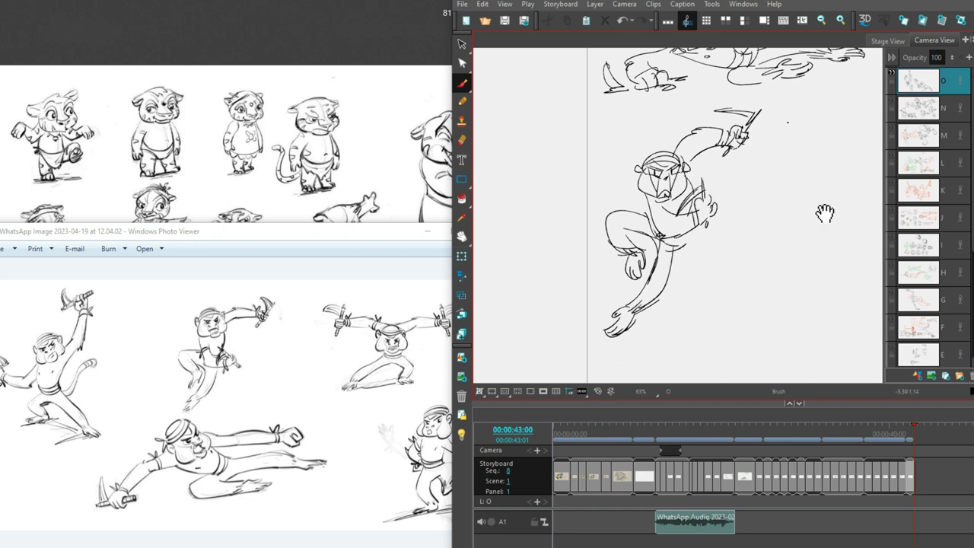
# - Sketch a third monkey's head in red under a curved arm guideline, with headband, muzzle and one outstretched arm holding a sickle
pyautogui.moveTo(824, 211); pyautogui.dragTo(706, 234)
pyautogui.moveTo(668, 157)
pyautogui.mouseDown()
pyautogui.moveTo(707, 152)
pyautogui.moveTo(771, 175)
pyautogui.moveTo(826, 150)
pyautogui.mouseUp()
pyautogui.moveTo(743, 189)
pyautogui.mouseDown()
pyautogui.moveTo(773, 190)
pyautogui.moveTo(783, 176)
pyautogui.moveTo(742, 183)
pyautogui.moveTo(778, 192)
pyautogui.moveTo(765, 183)
pyautogui.mouseUp()
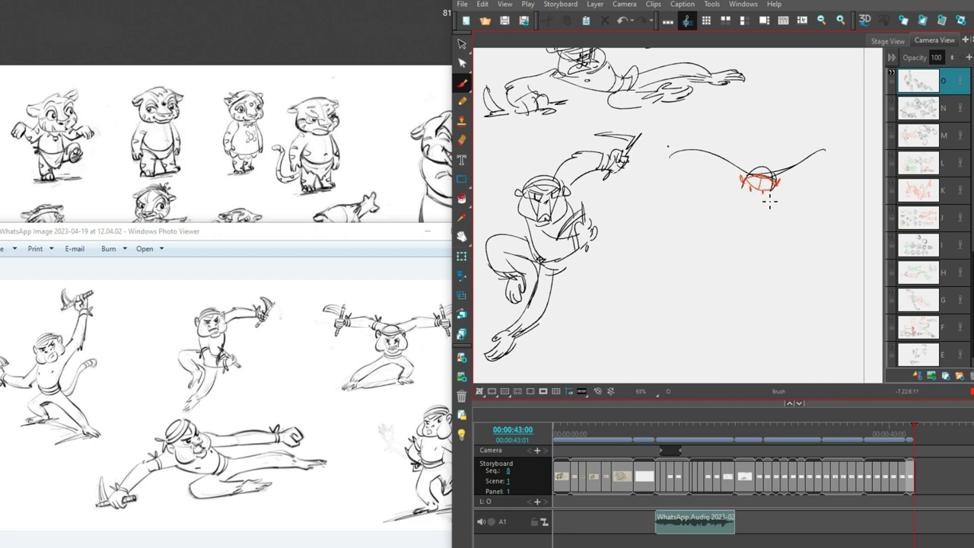
pyautogui.moveTo(752, 191)
pyautogui.mouseDown()
pyautogui.moveTo(753, 207)
pyautogui.moveTo(779, 190)
pyautogui.moveTo(770, 205)
pyautogui.moveTo(757, 192)
pyautogui.moveTo(753, 209)
pyautogui.moveTo(749, 184)
pyautogui.moveTo(756, 211)
pyautogui.moveTo(765, 210)
pyautogui.mouseUp()
pyautogui.moveTo(821, 162)
pyautogui.mouseDown()
pyautogui.moveTo(788, 186)
pyautogui.moveTo(836, 162)
pyautogui.moveTo(830, 178)
pyautogui.moveTo(828, 159)
pyautogui.moveTo(829, 182)
pyautogui.moveTo(822, 144)
pyautogui.mouseUp()
pyautogui.hotkey('ctrl', 'z')
pyautogui.hotkey('ctrl', 'z')
pyautogui.moveTo(793, 156); pyautogui.dragTo(823, 152)
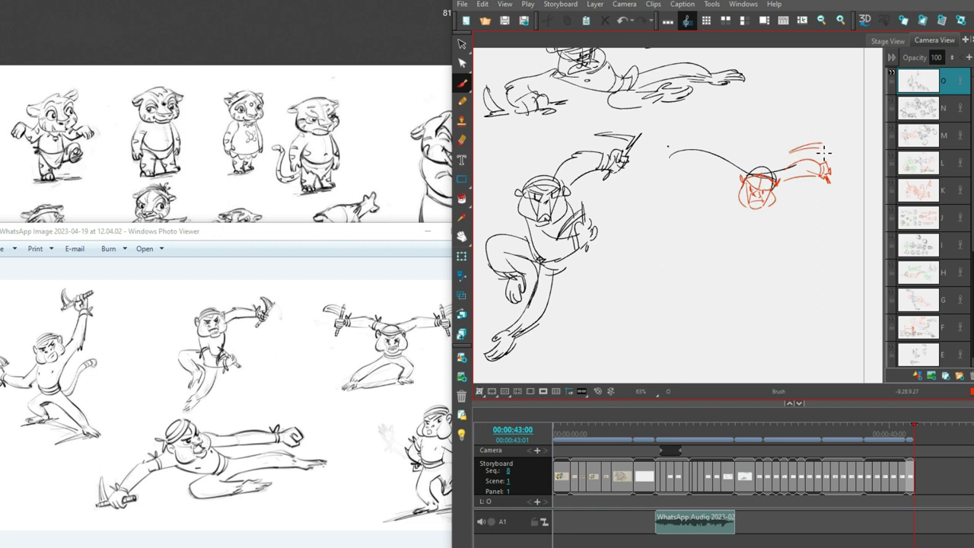
# - Draw the third monkey's opposite arm raising a second sickle and its legs spread wide in a low squat
pyautogui.hotkey('ctrl', 'z')
pyautogui.moveTo(710, 160)
pyautogui.mouseDown()
pyautogui.moveTo(681, 162)
pyautogui.moveTo(690, 175)
pyautogui.moveTo(703, 137)
pyautogui.moveTo(693, 176)
pyautogui.moveTo(727, 160)
pyautogui.moveTo(744, 182)
pyautogui.moveTo(734, 212)
pyautogui.moveTo(767, 219)
pyautogui.moveTo(742, 192)
pyautogui.moveTo(750, 213)
pyautogui.moveTo(761, 212)
pyautogui.mouseUp()
pyautogui.moveTo(775, 211)
pyautogui.mouseDown()
pyautogui.moveTo(787, 220)
pyautogui.moveTo(767, 244)
pyautogui.moveTo(777, 228)
pyautogui.moveTo(795, 237)
pyautogui.mouseUp()
pyautogui.moveTo(732, 211)
pyautogui.mouseDown()
pyautogui.moveTo(692, 217)
pyautogui.moveTo(687, 233)
pyautogui.moveTo(661, 239)
pyautogui.moveTo(696, 241)
pyautogui.mouseUp()
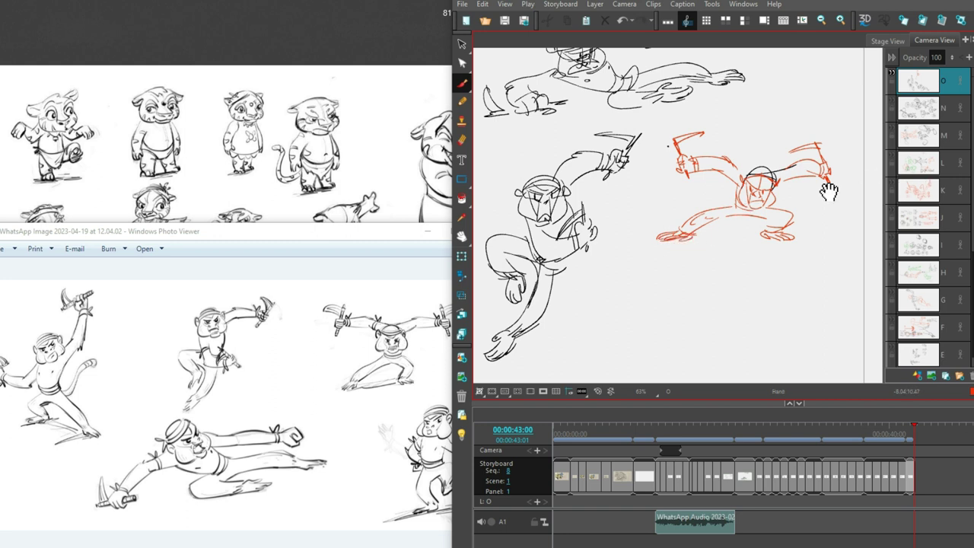
# - Sketch a small simplified gesture of the squatting pose below the third monkey, with an oval head, raised arms and spread legs
pyautogui.scroll(-1, 829, 192)
pyautogui.scroll(-3, 722, 211)
pyautogui.moveTo(685, 205)
pyautogui.mouseDown()
pyautogui.moveTo(805, 208)
pyautogui.moveTo(762, 228)
pyautogui.moveTo(748, 214)
pyautogui.moveTo(741, 233)
pyautogui.moveTo(702, 245)
pyautogui.mouseUp()
pyautogui.hotkey('ctrl', 'z')
pyautogui.moveTo(764, 238)
pyautogui.mouseDown()
pyautogui.moveTo(784, 252)
pyautogui.moveTo(704, 251)
pyautogui.moveTo(737, 236)
pyautogui.moveTo(707, 246)
pyautogui.mouseUp()
pyautogui.hotkey('ctrl', 'z')
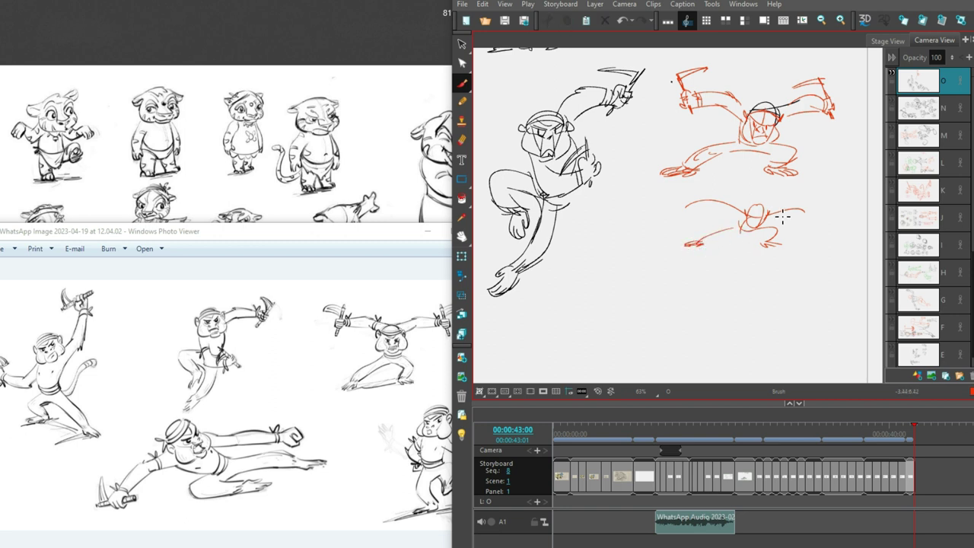
pyautogui.hotkey('ctrl', 'z')
pyautogui.moveTo(752, 207)
pyautogui.mouseDown()
pyautogui.moveTo(705, 215)
pyautogui.moveTo(728, 192)
pyautogui.mouseUp()
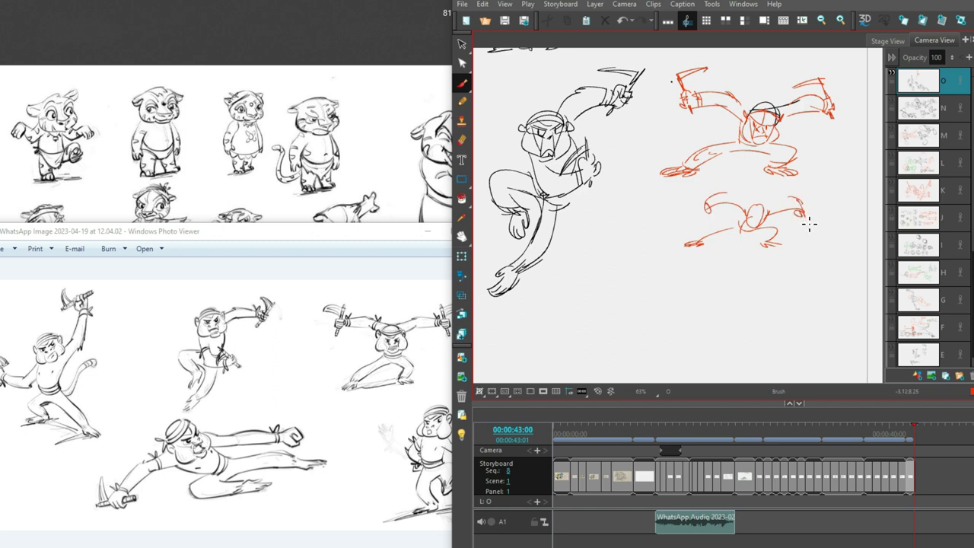
pyautogui.moveTo(770, 217); pyautogui.dragTo(765, 214)
# - Sketch a small simplified gesture of the second monkey's pose beside it, using ovals for head and fists and curved lines for limbs
pyautogui.moveTo(595, 226)
pyautogui.mouseDown()
pyautogui.moveTo(669, 210)
pyautogui.moveTo(691, 230)
pyautogui.moveTo(706, 174)
pyautogui.mouseUp()
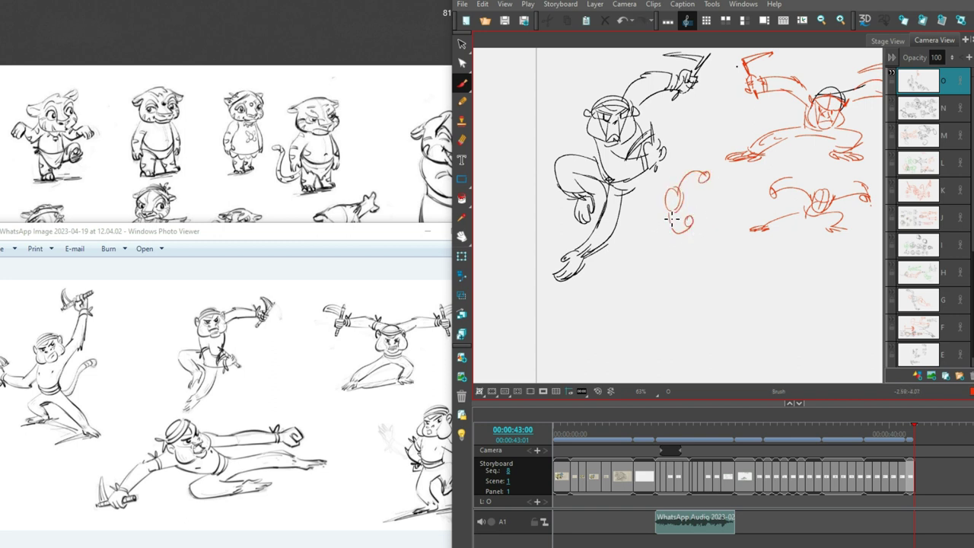
pyautogui.moveTo(678, 213)
pyautogui.mouseDown()
pyautogui.moveTo(669, 253)
pyautogui.moveTo(679, 219)
pyautogui.moveTo(671, 231)
pyautogui.moveTo(689, 230)
pyautogui.moveTo(674, 261)
pyautogui.moveTo(647, 266)
pyautogui.mouseUp()
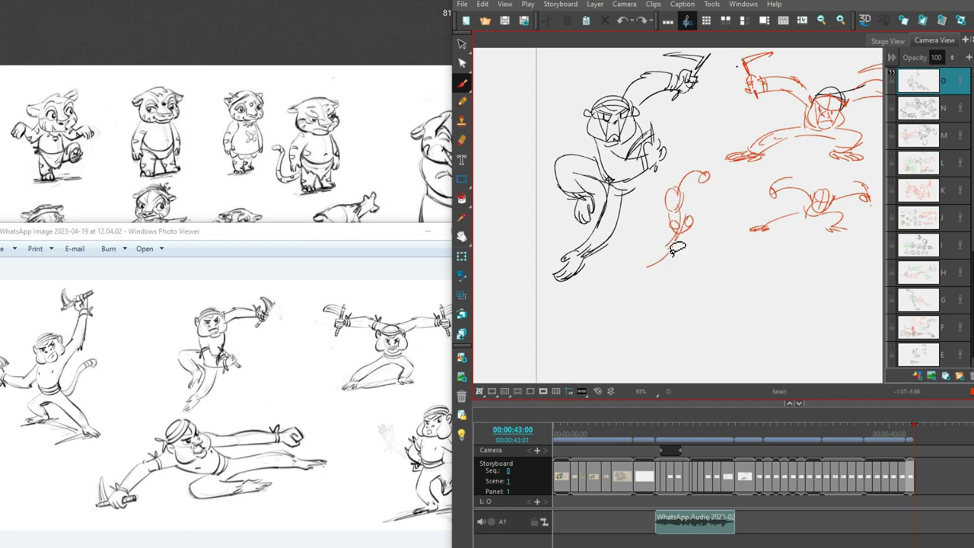
pyautogui.hotkey('ctrl', 'z')
pyautogui.moveTo(686, 227)
pyautogui.mouseDown()
pyautogui.moveTo(647, 267)
pyautogui.moveTo(661, 262)
pyautogui.mouseUp()
pyautogui.moveTo(659, 228)
pyautogui.mouseDown()
pyautogui.moveTo(676, 242)
pyautogui.moveTo(668, 249)
pyautogui.mouseUp()
pyautogui.moveTo(685, 220); pyautogui.dragTo(683, 227)
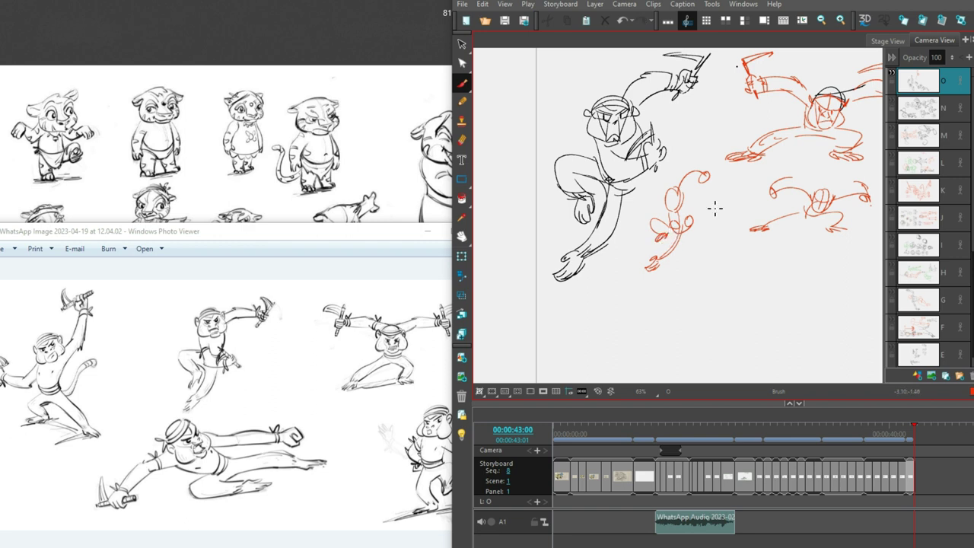
pyautogui.moveTo(675, 193); pyautogui.dragTo(676, 211)
# - Sketch a small simplified gesture of the first monkey's low stretched pose beside that figure
pyautogui.scroll(5, 851, 170)
pyautogui.hscroll(3, 851, 171)
pyautogui.moveTo(731, 146)
pyautogui.mouseDown()
pyautogui.moveTo(731, 166)
pyautogui.moveTo(694, 181)
pyautogui.moveTo(723, 182)
pyautogui.moveTo(775, 140)
pyautogui.mouseUp()
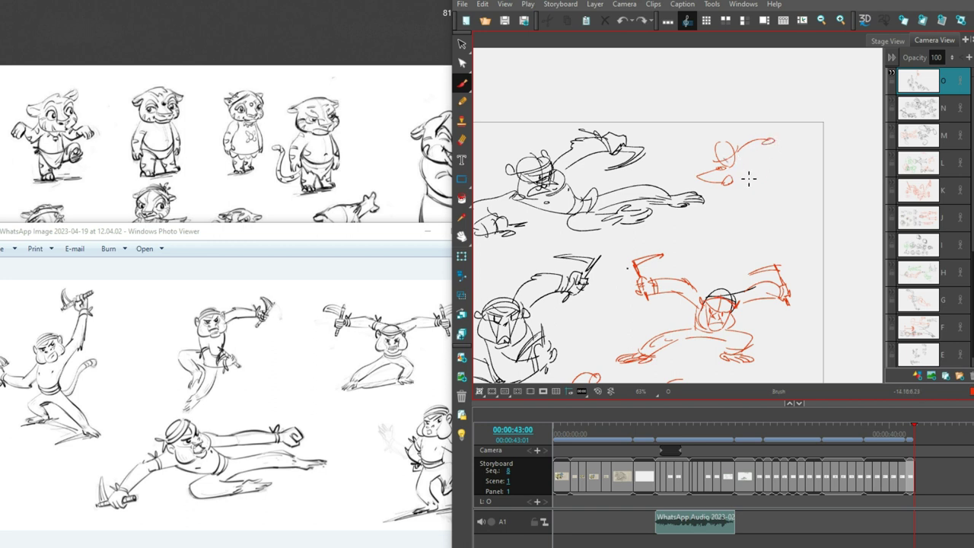
pyautogui.moveTo(733, 179)
pyautogui.mouseDown()
pyautogui.moveTo(764, 164)
pyautogui.moveTo(795, 179)
pyautogui.moveTo(776, 173)
pyautogui.moveTo(840, 152)
pyautogui.moveTo(818, 160)
pyautogui.mouseUp()
pyautogui.scroll(-2, 830, 160)
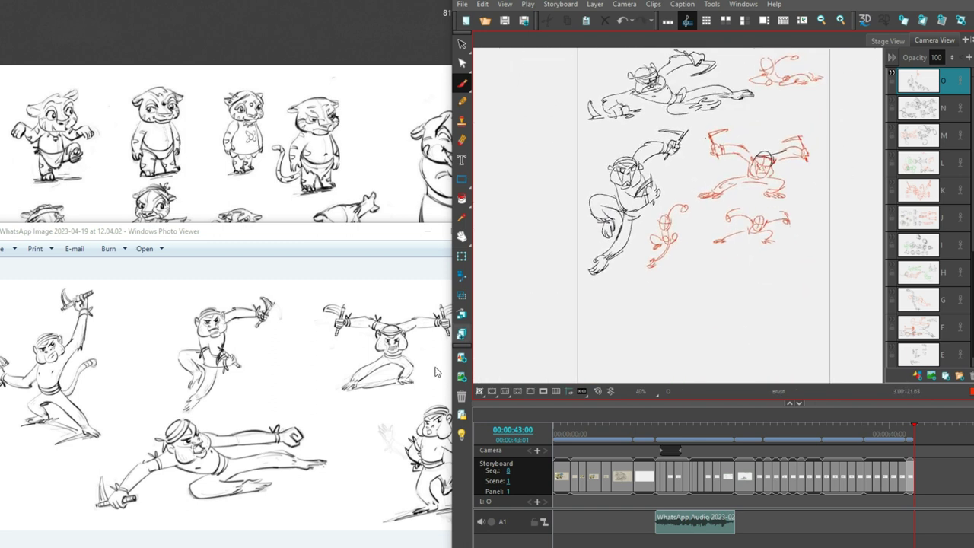
# - Sketch a foreshortened kicking lower body below the poses, with a huge foot thrust forward and the other leg folded behind
pyautogui.click(404, 388)
pyautogui.click(730, 288)
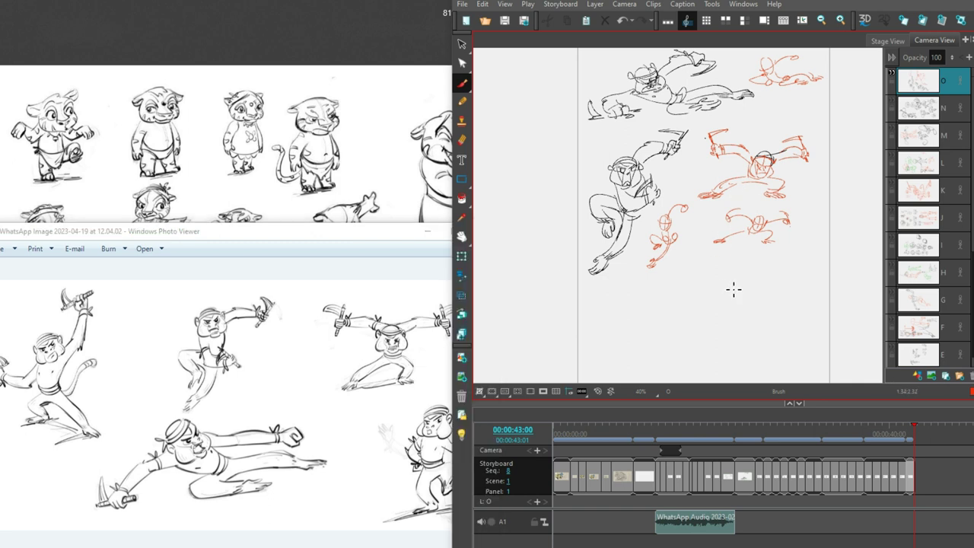
pyautogui.scroll(-2, 795, 198)
pyautogui.scroll(-2, 779, 213)
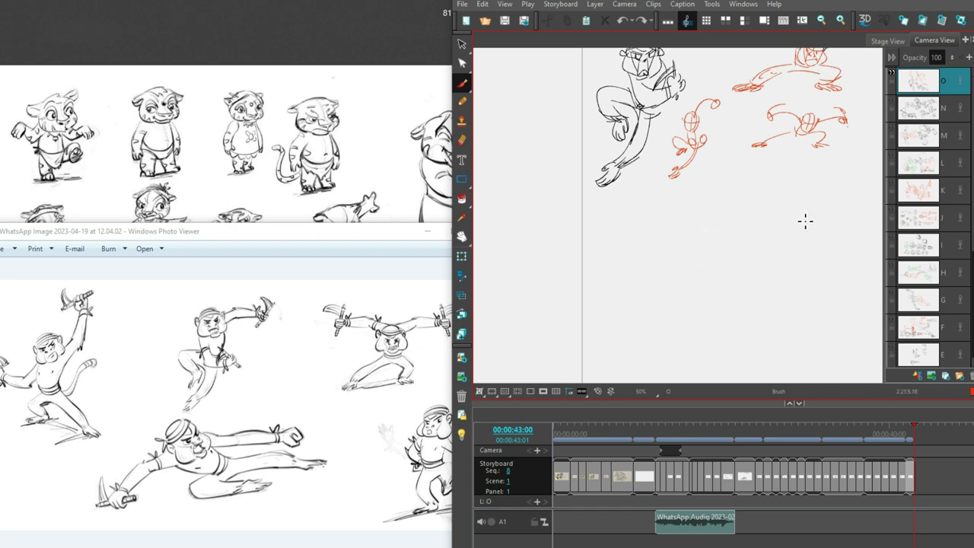
pyautogui.moveTo(629, 279)
pyautogui.mouseDown()
pyautogui.moveTo(652, 242)
pyautogui.moveTo(698, 233)
pyautogui.moveTo(676, 252)
pyautogui.moveTo(683, 266)
pyautogui.moveTo(672, 285)
pyautogui.moveTo(639, 290)
pyautogui.mouseUp()
pyautogui.moveTo(713, 254)
pyautogui.mouseDown()
pyautogui.moveTo(653, 263)
pyautogui.moveTo(675, 278)
pyautogui.moveTo(768, 279)
pyautogui.moveTo(743, 267)
pyautogui.moveTo(776, 293)
pyautogui.moveTo(739, 303)
pyautogui.moveTo(740, 288)
pyautogui.moveTo(719, 295)
pyautogui.moveTo(753, 290)
pyautogui.moveTo(759, 266)
pyautogui.mouseUp()
pyautogui.hotkey('ctrl', 'z')
pyautogui.hotkey('ctrl', 'z')
pyautogui.hotkey('ctrl', 'z')
pyautogui.hotkey('ctrl', 'z')
pyautogui.hotkey('ctrl', 'z')
pyautogui.hotkey('ctrl', 'z')
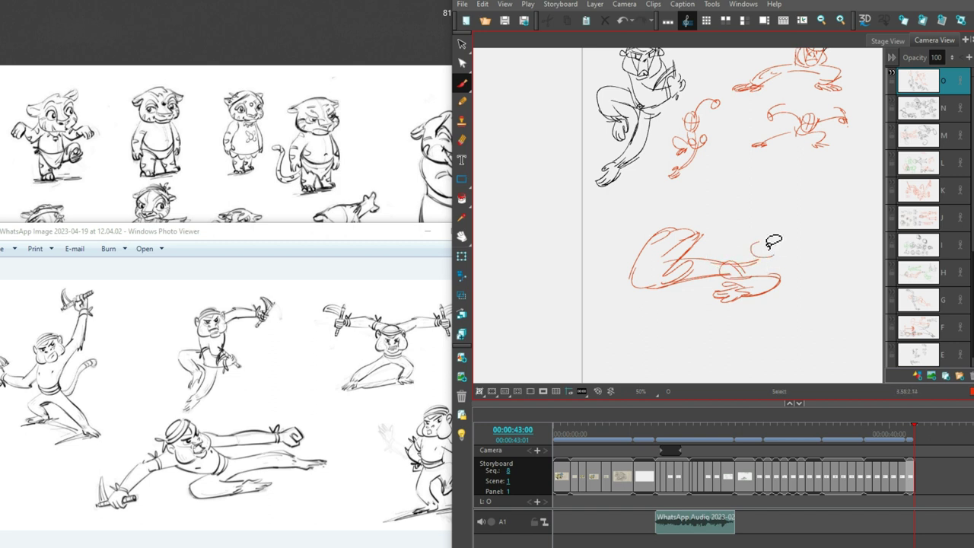
# - Sketch the kicking monkey's small head with headband and frowning face above the hips, and tilt it slightly
pyautogui.moveTo(771, 231); pyautogui.dragTo(776, 251)
pyautogui.moveTo(784, 242); pyautogui.dragTo(771, 241)
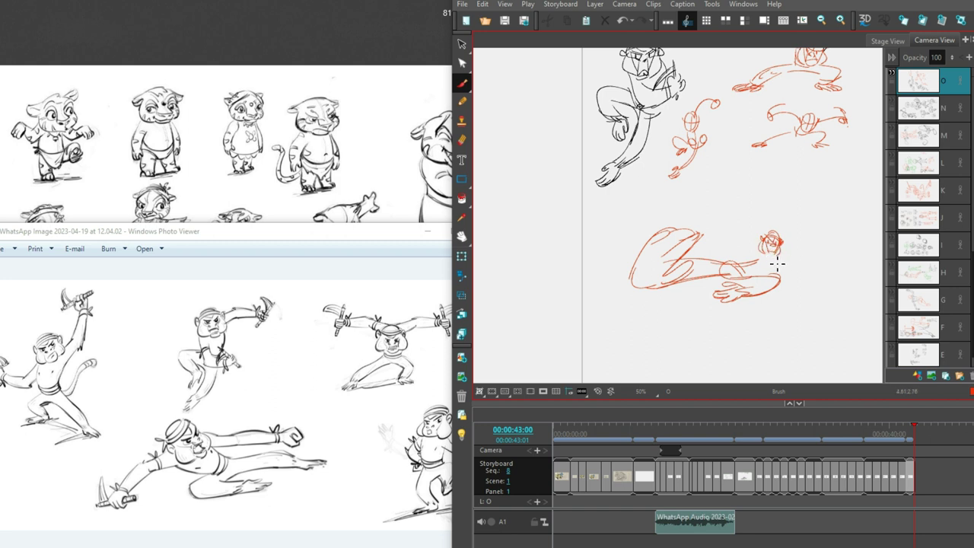
pyautogui.hotkey('alt', 's')
pyautogui.moveTo(777, 264); pyautogui.dragTo(809, 220)
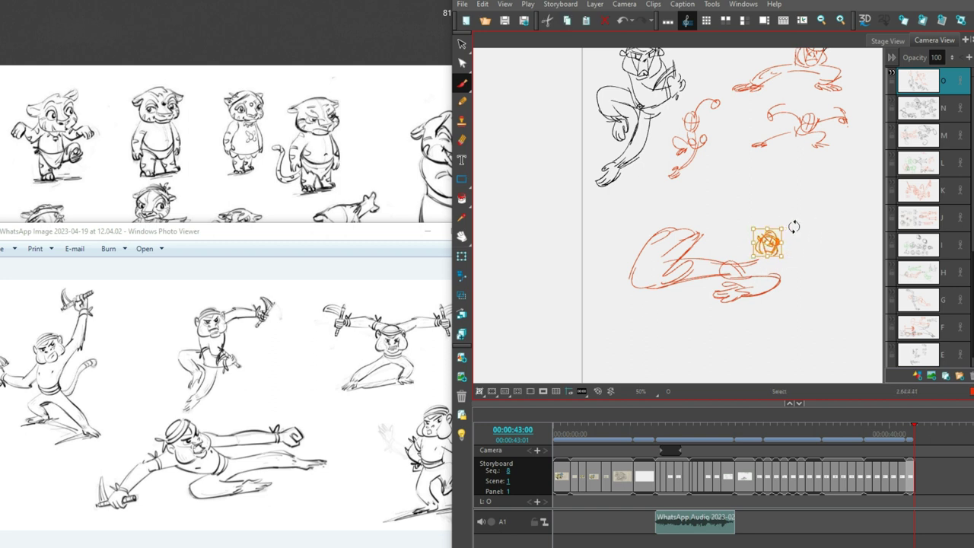
pyautogui.scroll(2, 794, 228)
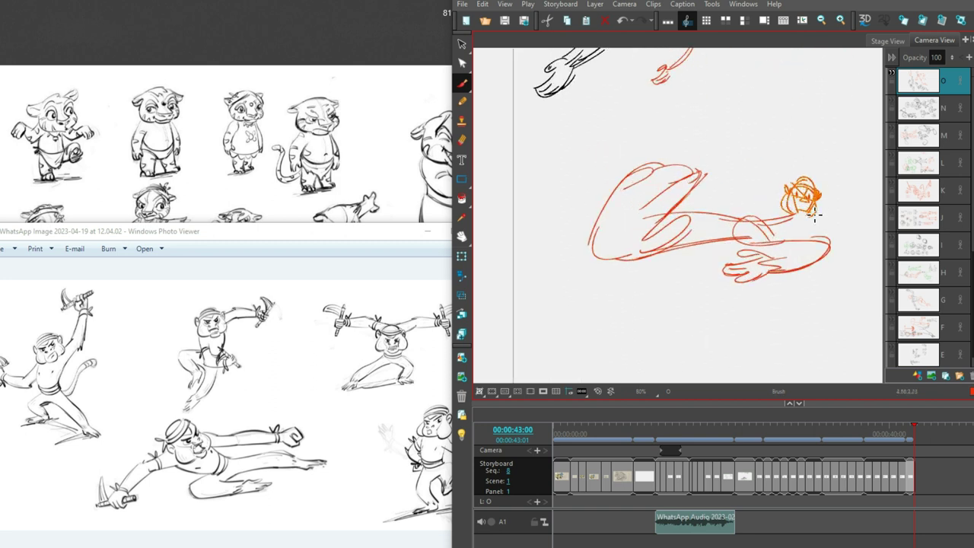
pyautogui.hotkey('alt', 'b')
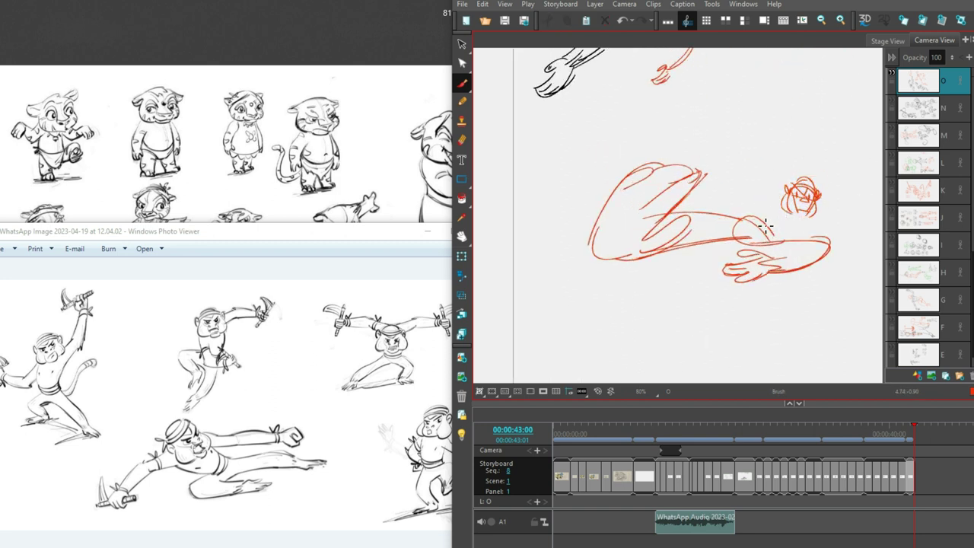
# - Draw the kicking monkey's torso and both arms, one raised with a sickle and the other stretched out gripping a weapon
pyautogui.moveTo(788, 201); pyautogui.dragTo(778, 216)
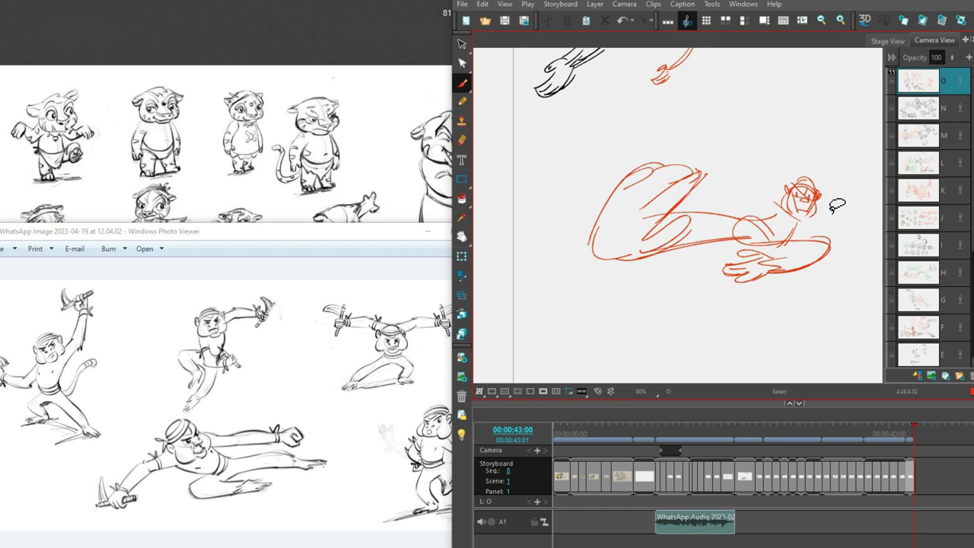
pyautogui.moveTo(822, 204); pyautogui.dragTo(855, 217)
pyautogui.moveTo(775, 206); pyautogui.dragTo(740, 201)
pyautogui.hotkey('ctrl', 'z')
pyautogui.moveTo(736, 180)
pyautogui.mouseDown()
pyautogui.moveTo(749, 191)
pyautogui.moveTo(723, 180)
pyautogui.moveTo(784, 182)
pyautogui.mouseUp()
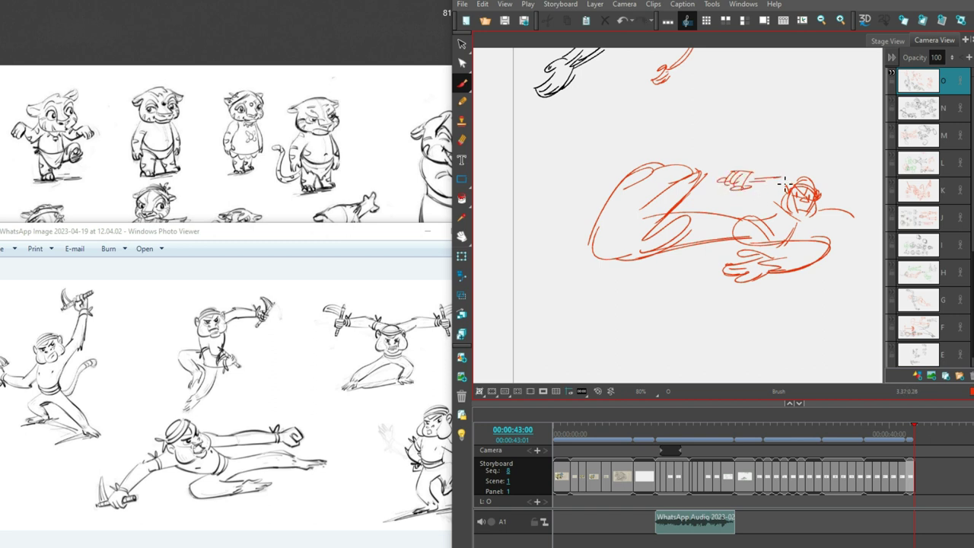
pyautogui.moveTo(736, 153)
pyautogui.mouseDown()
pyautogui.moveTo(782, 180)
pyautogui.moveTo(780, 213)
pyautogui.moveTo(795, 219)
pyautogui.mouseUp()
pyautogui.moveTo(743, 185)
pyautogui.mouseDown()
pyautogui.moveTo(785, 219)
pyautogui.moveTo(748, 197)
pyautogui.moveTo(784, 204)
pyautogui.moveTo(774, 215)
pyautogui.moveTo(802, 204)
pyautogui.moveTo(810, 225)
pyautogui.moveTo(850, 216)
pyautogui.moveTo(846, 232)
pyautogui.moveTo(840, 219)
pyautogui.moveTo(862, 239)
pyautogui.mouseUp()
pyautogui.hotkey('ctrl', 'z')
pyautogui.hotkey('ctrl', 'z')
pyautogui.hotkey('ctrl', 'z')
pyautogui.hotkey('ctrl', 'z')
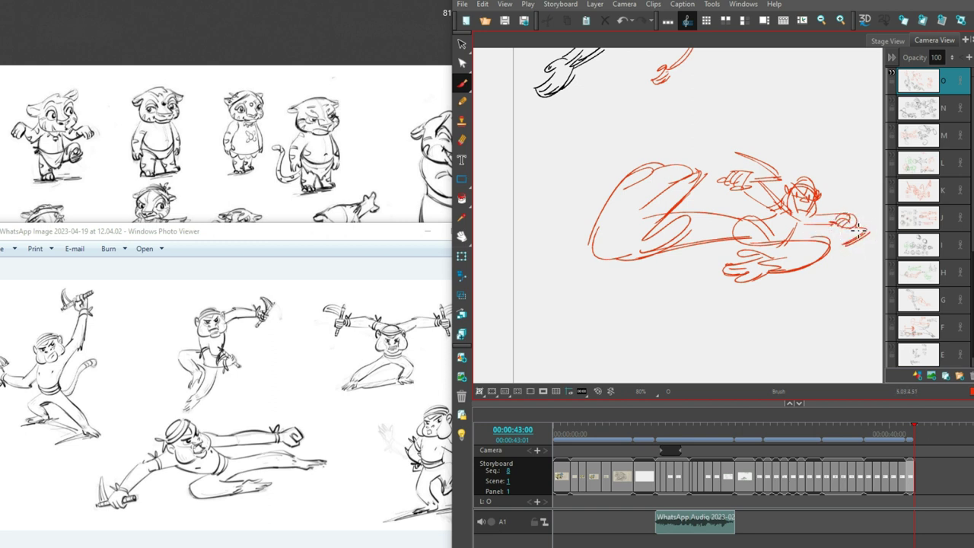
# - Add toe and contour lines to the kicking monkey's oversized foot
pyautogui.moveTo(620, 227)
pyautogui.mouseDown()
pyautogui.moveTo(624, 202)
pyautogui.moveTo(671, 222)
pyautogui.moveTo(626, 207)
pyautogui.moveTo(676, 191)
pyautogui.mouseUp()
pyautogui.hotkey('ctrl', 'z')
pyautogui.scroll(-3, 807, 222)
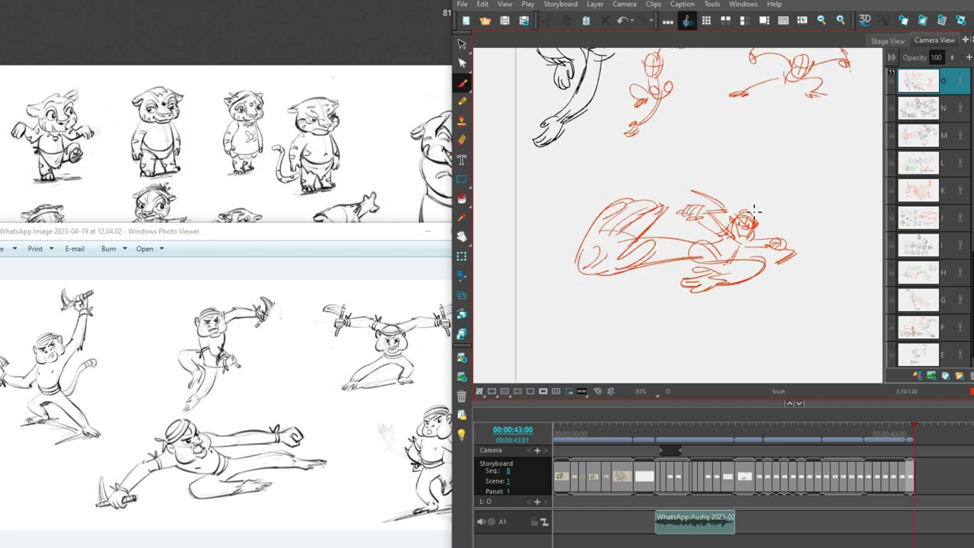
# - Select the whole kicking monkey, scale it down slightly, rotate it and reposition it near the page edge
pyautogui.hotkey('alt', 's')
pyautogui.moveTo(738, 210); pyautogui.dragTo(570, 324)
pyautogui.click(769, 271)
pyautogui.moveTo(804, 243)
pyautogui.mouseDown()
pyautogui.moveTo(739, 276)
pyautogui.moveTo(744, 301)
pyautogui.mouseUp()
pyautogui.moveTo(663, 316); pyautogui.dragTo(622, 286)
pyautogui.click(766, 231)
pyautogui.hotkey('alt', 'b')
pyautogui.scroll(-1, 753, 228)
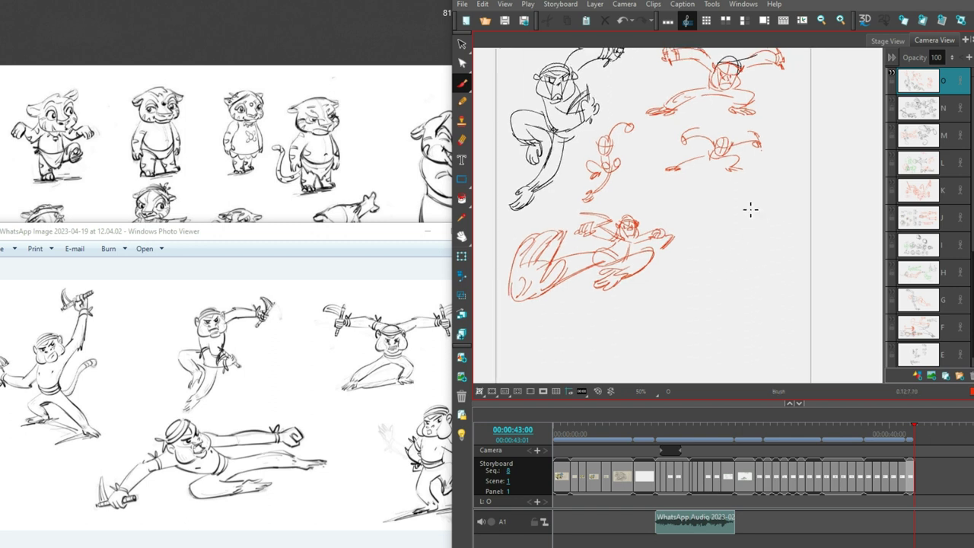
# - Sketch a new monkey's head with headband, ear and cheeks beside the kicking one, and a short torso with a waistband
pyautogui.moveTo(742, 202)
pyautogui.mouseDown()
pyautogui.moveTo(758, 223)
pyautogui.moveTo(722, 219)
pyautogui.moveTo(755, 216)
pyautogui.moveTo(720, 218)
pyautogui.moveTo(753, 213)
pyautogui.moveTo(746, 203)
pyautogui.moveTo(764, 221)
pyautogui.mouseUp()
pyautogui.hotkey('alt', 's')
pyautogui.hotkey('alt', 'b')
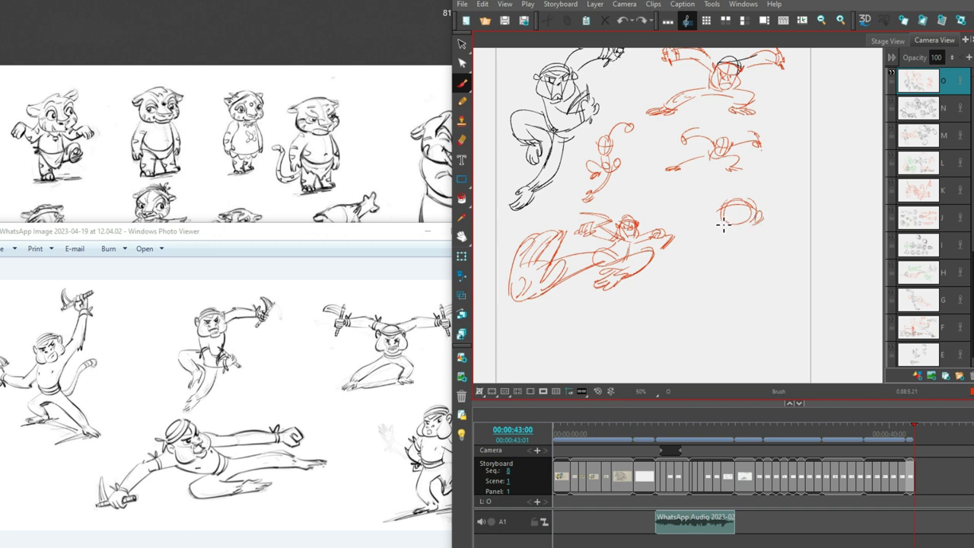
pyautogui.hotkey('ctrl', 'z')
pyautogui.hotkey('alt', 'b')
pyautogui.hotkey('ctrl', 'z')
pyautogui.moveTo(711, 242)
pyautogui.mouseDown()
pyautogui.moveTo(725, 221)
pyautogui.moveTo(755, 228)
pyautogui.moveTo(756, 237)
pyautogui.moveTo(737, 240)
pyautogui.moveTo(723, 295)
pyautogui.moveTo(714, 294)
pyautogui.mouseUp()
pyautogui.hotkey('ctrl', 'z')
pyautogui.moveTo(740, 253); pyautogui.dragTo(732, 288)
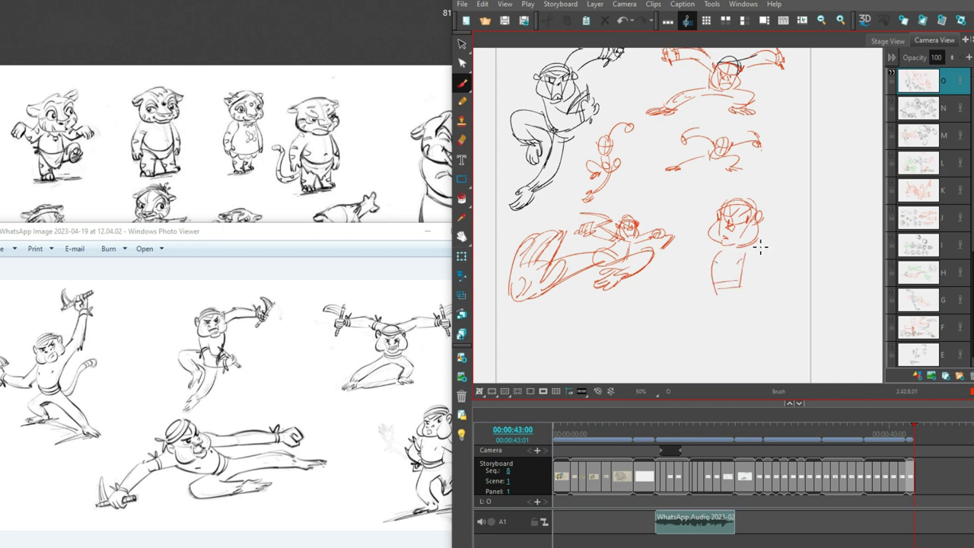
# - Rework the new monkey's face with frowning eyes, a nose and a rounder cheek and jaw outline
pyautogui.scroll(2, 769, 221)
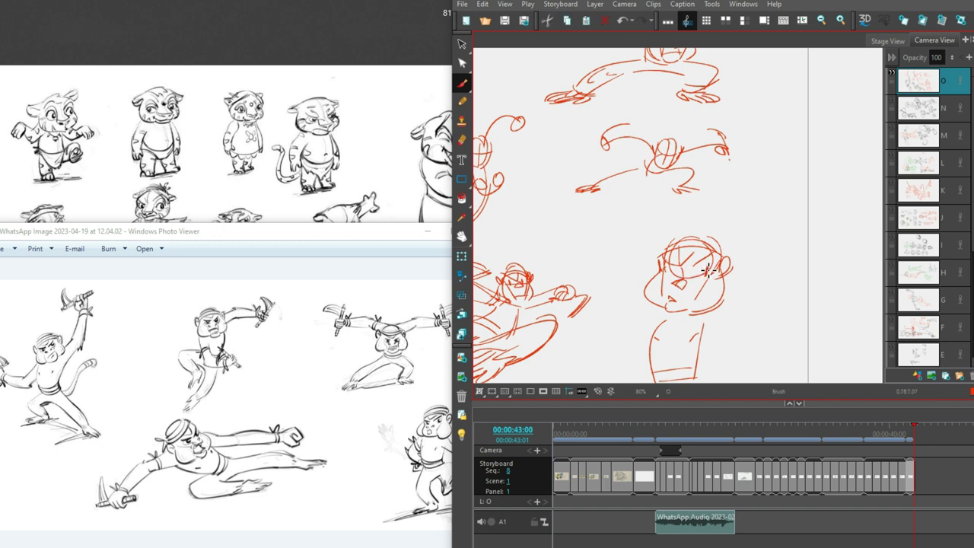
pyautogui.moveTo(696, 274); pyautogui.dragTo(708, 229)
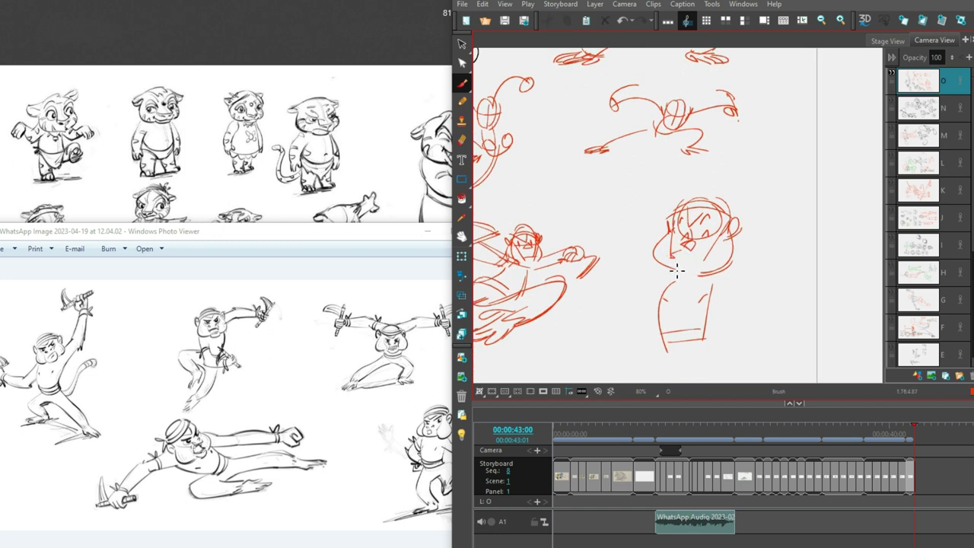
pyautogui.moveTo(718, 267)
pyautogui.mouseDown()
pyautogui.moveTo(761, 250)
pyautogui.moveTo(734, 278)
pyautogui.mouseUp()
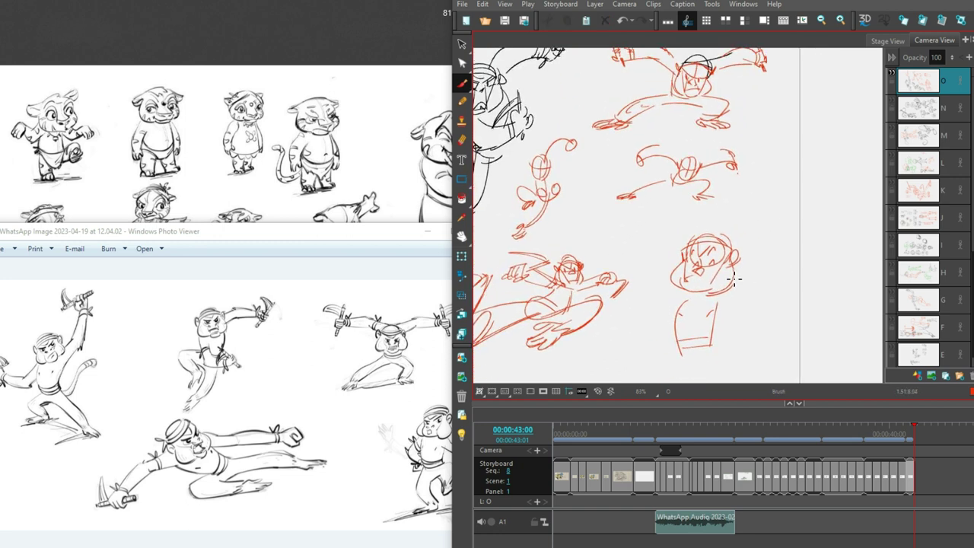
pyautogui.hotkey('ctrl', 'z')
pyautogui.scroll(-1, 792, 259)
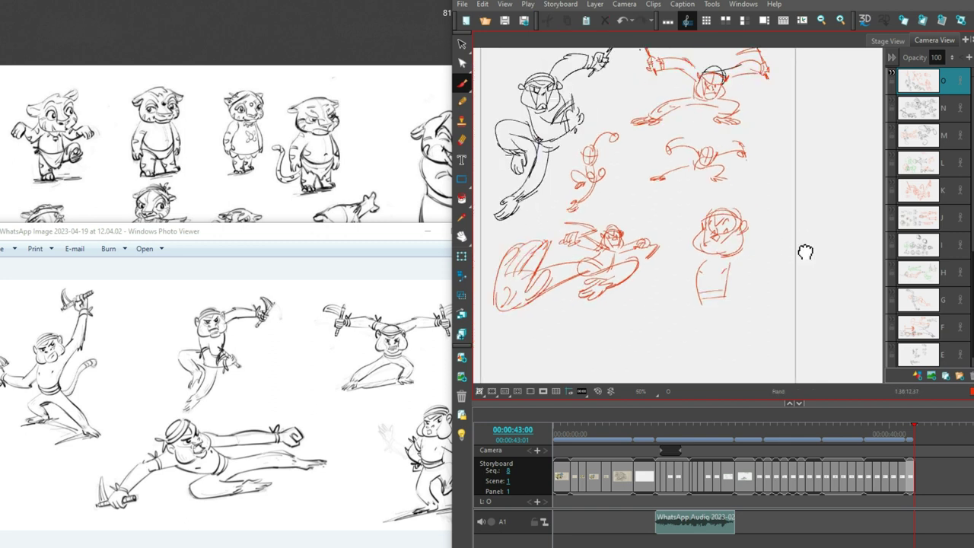
# - Draw the new monkey's legs, one bent with its foot on the ground and the other lifted with its foot hanging
pyautogui.moveTo(781, 253); pyautogui.dragTo(783, 259)
pyautogui.moveTo(715, 283)
pyautogui.mouseDown()
pyautogui.moveTo(739, 327)
pyautogui.moveTo(733, 314)
pyautogui.moveTo(737, 330)
pyautogui.moveTo(727, 325)
pyautogui.moveTo(708, 339)
pyautogui.moveTo(739, 330)
pyautogui.mouseUp()
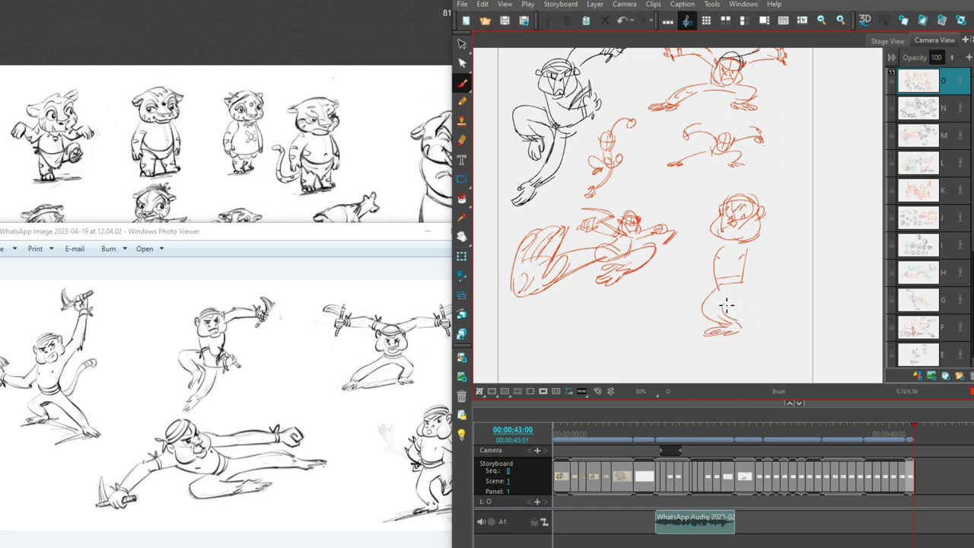
pyautogui.moveTo(759, 291); pyautogui.dragTo(768, 273)
pyautogui.moveTo(750, 303)
pyautogui.mouseDown()
pyautogui.moveTo(745, 313)
pyautogui.moveTo(767, 318)
pyautogui.mouseUp()
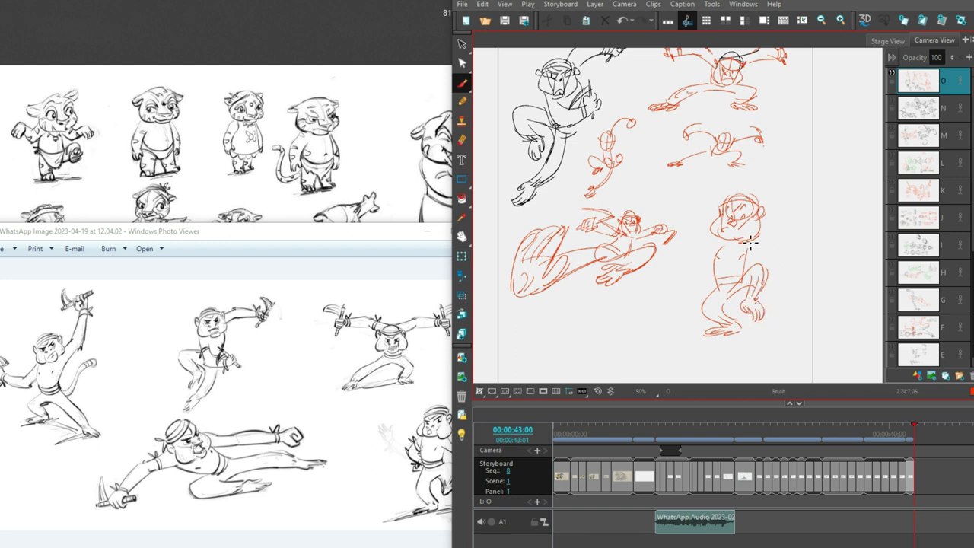
# - Draw the new monkey's shoulders, an arm resting on its hip and a curling line extending from the opposite shoulder
pyautogui.moveTo(694, 254); pyautogui.dragTo(713, 292)
pyautogui.moveTo(723, 244)
pyautogui.mouseDown()
pyautogui.moveTo(787, 248)
pyautogui.moveTo(774, 263)
pyautogui.moveTo(791, 244)
pyautogui.mouseUp()
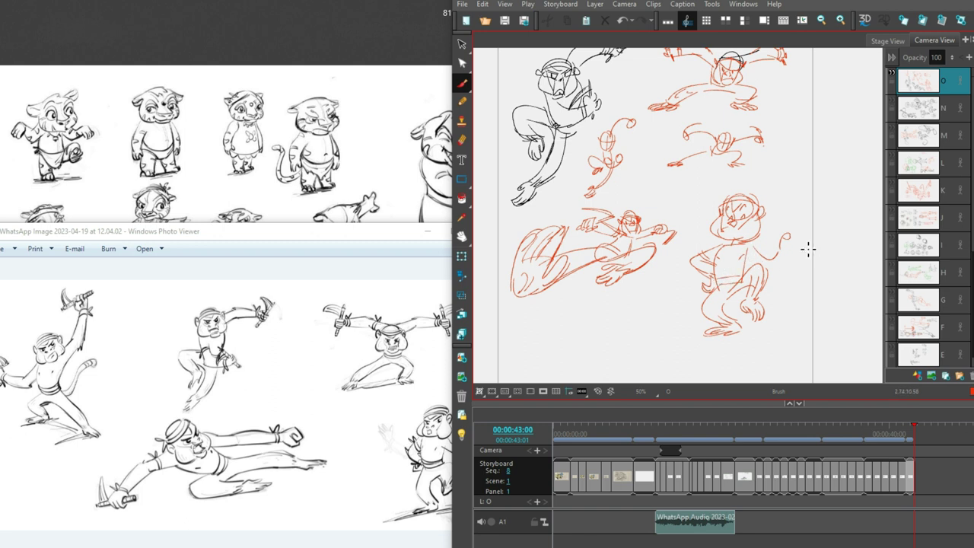
pyautogui.moveTo(750, 300); pyautogui.dragTo(758, 272)
pyautogui.scroll(3, 784, 274)
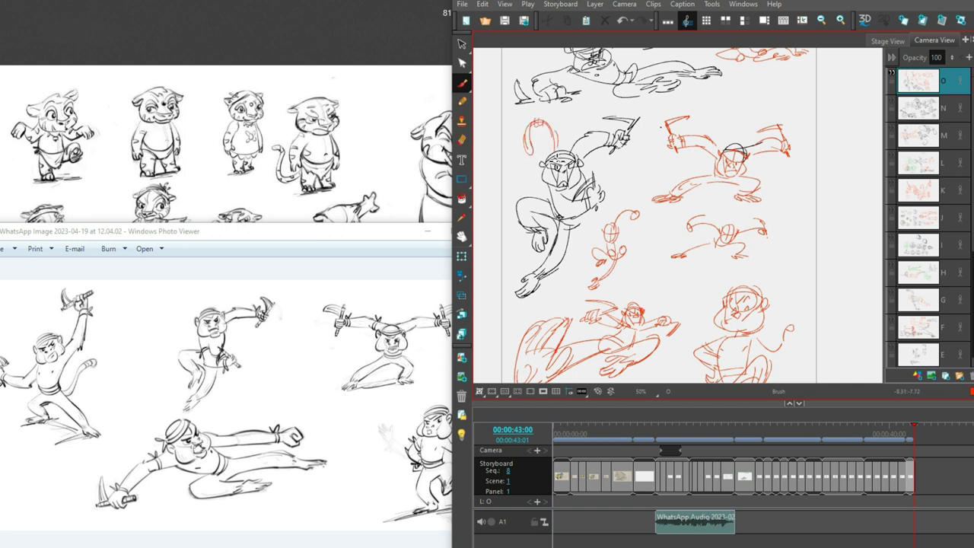
# - Add curling tails to the crouching monkey with both weapons raised and to the flying-kick monkey
pyautogui.moveTo(744, 126)
pyautogui.mouseDown()
pyautogui.moveTo(727, 145)
pyautogui.moveTo(753, 97)
pyautogui.moveTo(731, 107)
pyautogui.moveTo(757, 102)
pyautogui.mouseUp()
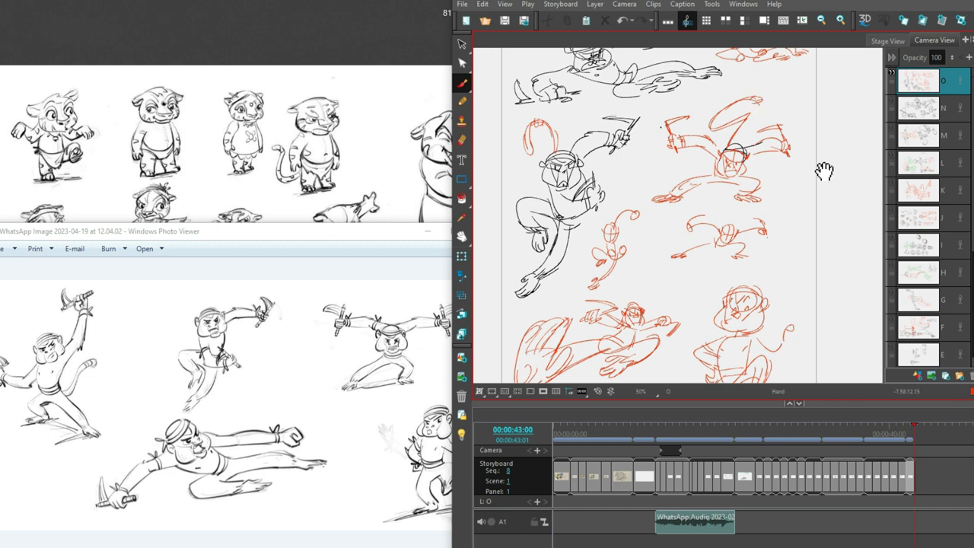
pyautogui.scroll(-2, 811, 218)
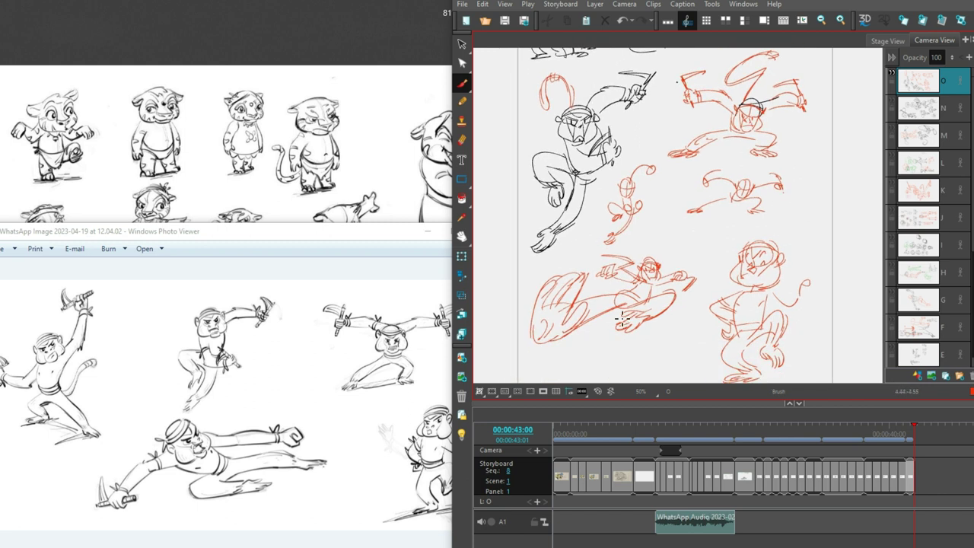
pyautogui.moveTo(681, 312)
pyautogui.mouseDown()
pyautogui.moveTo(673, 341)
pyautogui.moveTo(757, 255)
pyautogui.moveTo(810, 267)
pyautogui.moveTo(810, 283)
pyautogui.moveTo(820, 277)
pyautogui.moveTo(818, 303)
pyautogui.moveTo(784, 235)
pyautogui.moveTo(798, 212)
pyautogui.moveTo(835, 235)
pyautogui.mouseUp()
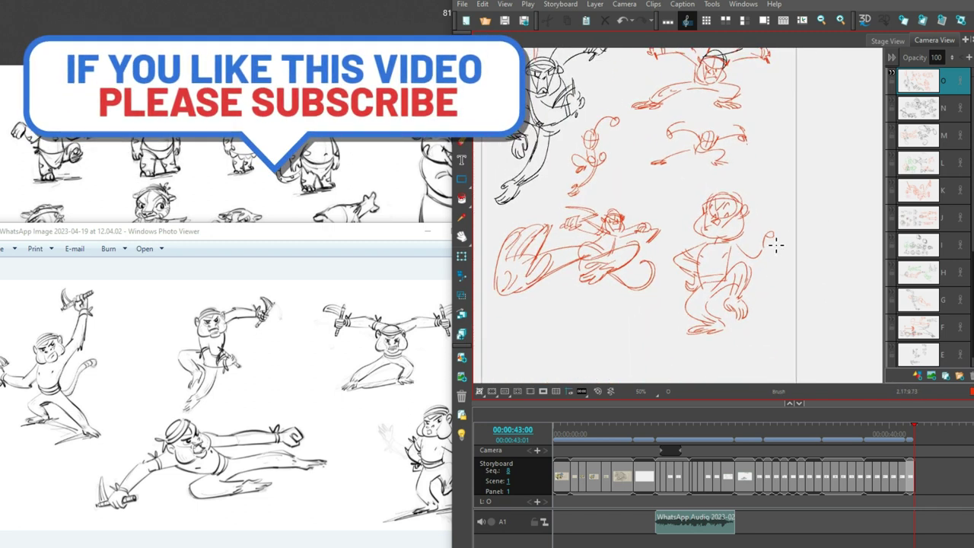
# - Replace the loop at the end of the standing monkey's extended arm with an open, palm-up hand
pyautogui.hotkey('ctrl', 'z')
pyautogui.moveTo(778, 254)
pyautogui.mouseDown()
pyautogui.moveTo(765, 251)
pyautogui.moveTo(794, 250)
pyautogui.mouseUp()
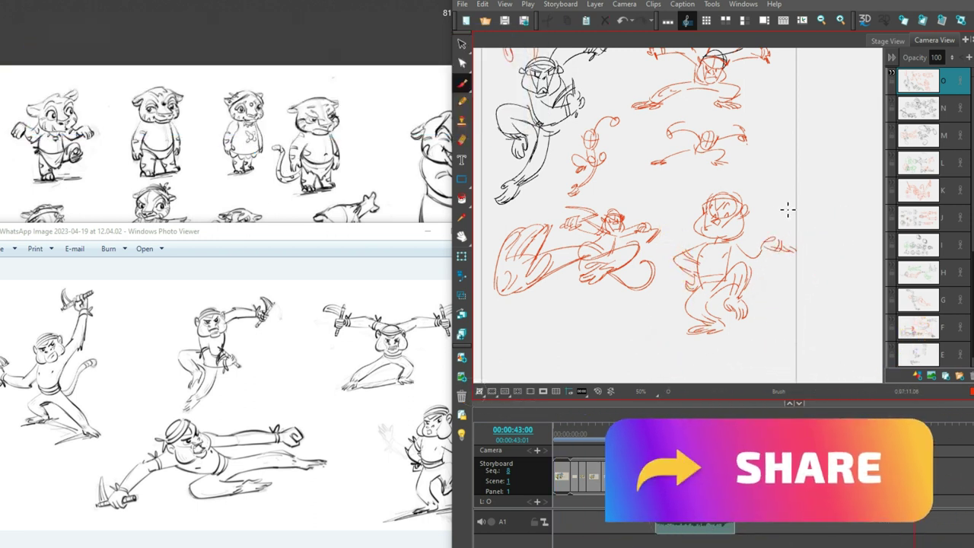
pyautogui.hotkey('ctrl', 'z')
# - Sketch a sickle floating above the standing monkey's open hand and add an S-shaped tail behind its hip
pyautogui.moveTo(787, 185)
pyautogui.mouseDown()
pyautogui.moveTo(776, 211)
pyautogui.moveTo(809, 201)
pyautogui.moveTo(771, 222)
pyautogui.moveTo(794, 228)
pyautogui.moveTo(779, 245)
pyautogui.moveTo(797, 199)
pyautogui.moveTo(792, 219)
pyautogui.moveTo(816, 204)
pyautogui.moveTo(777, 230)
pyautogui.mouseUp()
pyautogui.hotkey('alt', 's')
pyautogui.hotkey('ctrl', 'z')
pyautogui.hotkey('ctrl', 'z')
pyautogui.hotkey('ctrl', 'z')
pyautogui.hotkey('alt', 'b')
pyautogui.moveTo(807, 198)
pyautogui.mouseDown()
pyautogui.moveTo(790, 220)
pyautogui.moveTo(815, 218)
pyautogui.mouseUp()
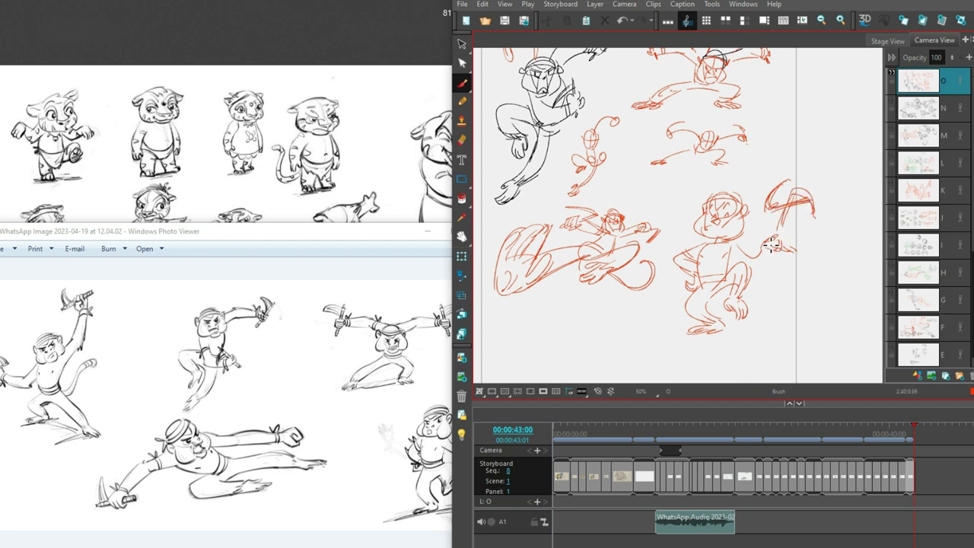
pyautogui.moveTo(749, 300)
pyautogui.mouseDown()
pyautogui.moveTo(764, 282)
pyautogui.moveTo(785, 299)
pyautogui.mouseUp()
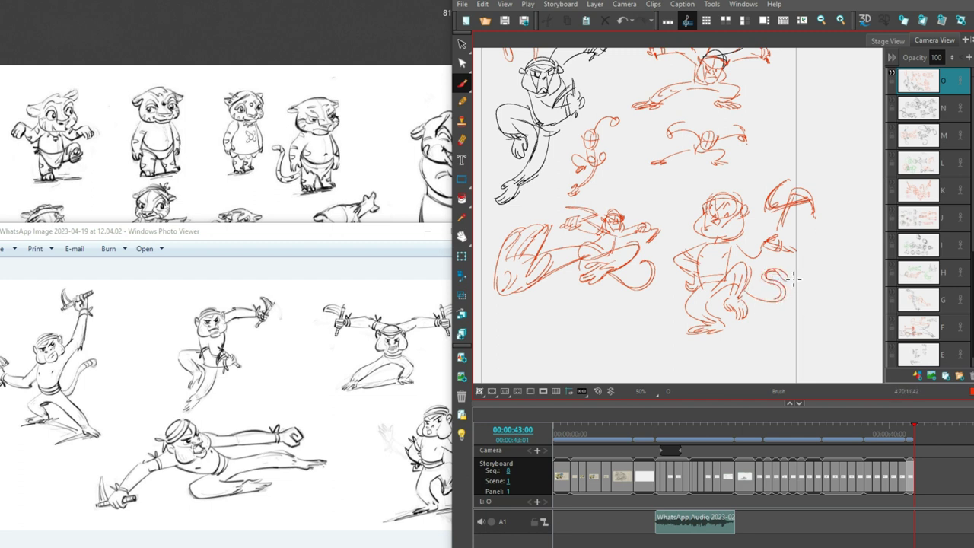
# - Select the whole standing monkey with its sickle and tail and move it lower and inward, inside the page frame
pyautogui.hotkey('alt', 's')
pyautogui.scroll(1, 822, 257)
pyautogui.moveTo(815, 218)
pyautogui.mouseDown()
pyautogui.moveTo(704, 192)
pyautogui.moveTo(844, 215)
pyautogui.mouseUp()
pyautogui.moveTo(784, 251); pyautogui.dragTo(756, 314)
pyautogui.moveTo(830, 238); pyautogui.dragTo(858, 175)
pyautogui.scroll(-1, 847, 211)
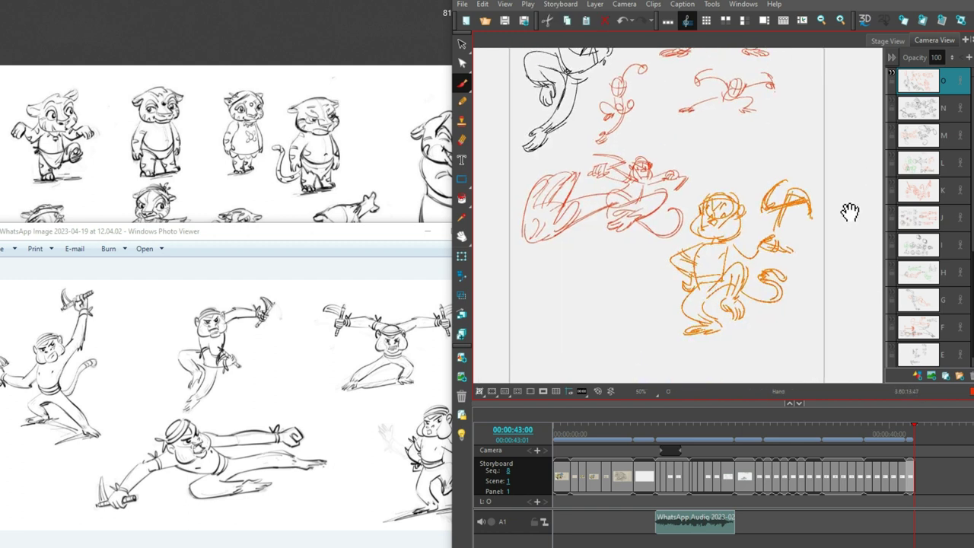